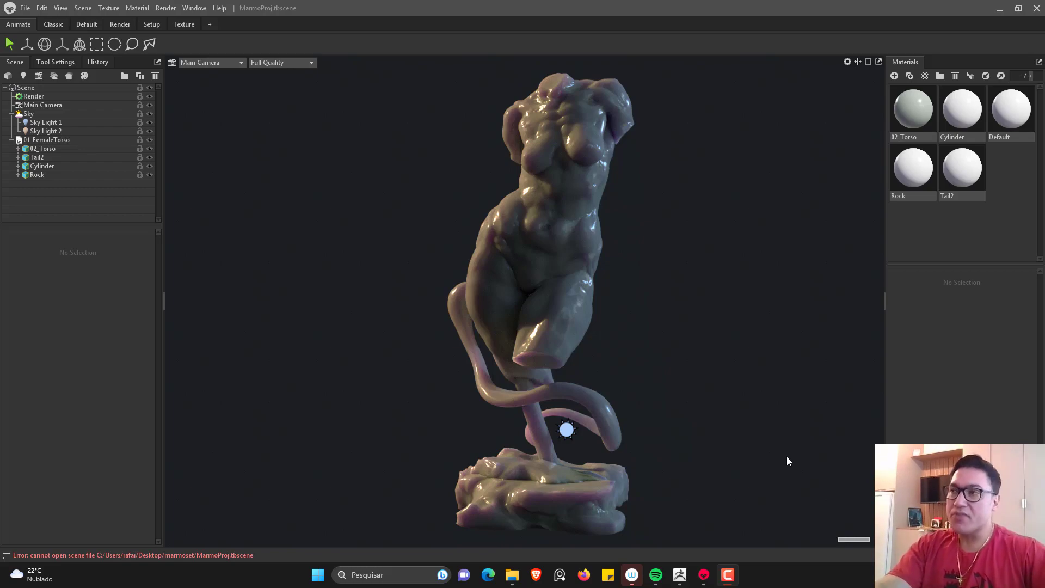
Step: Rotate the sky lighting around the sculpture to compare how its back reads under different light
{"action": "left_click_drag", "start_coordinate": [721, 377], "coordinate": [801, 377]}
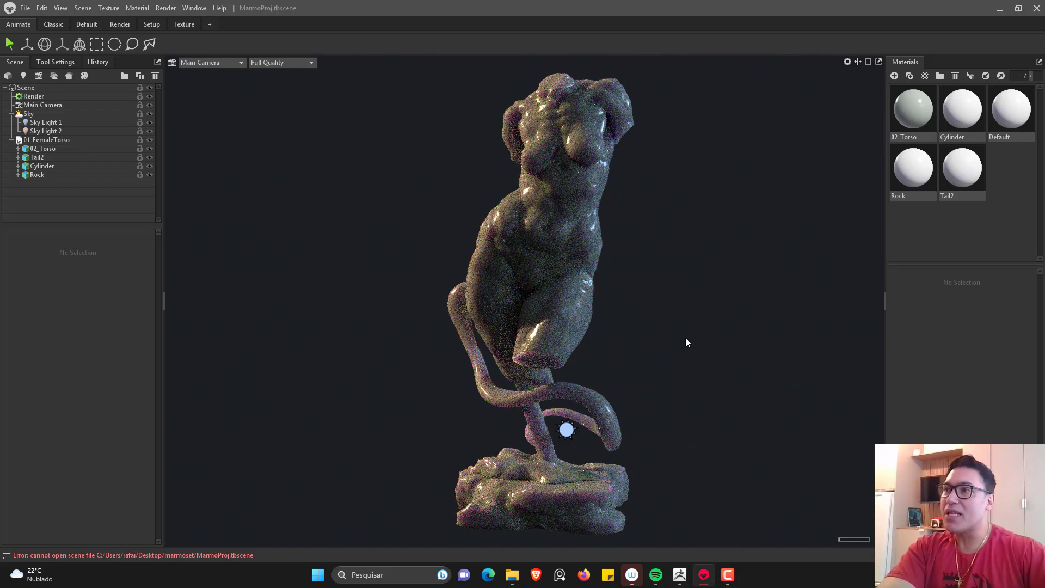
{"action": "mouse_move", "coordinate": [685, 337]}
{"action": "left_mouse_down"}
{"action": "mouse_move", "coordinate": [871, 340]}
{"action": "mouse_move", "coordinate": [713, 344]}
{"action": "mouse_move", "coordinate": [814, 336]}
{"action": "left_mouse_up"}
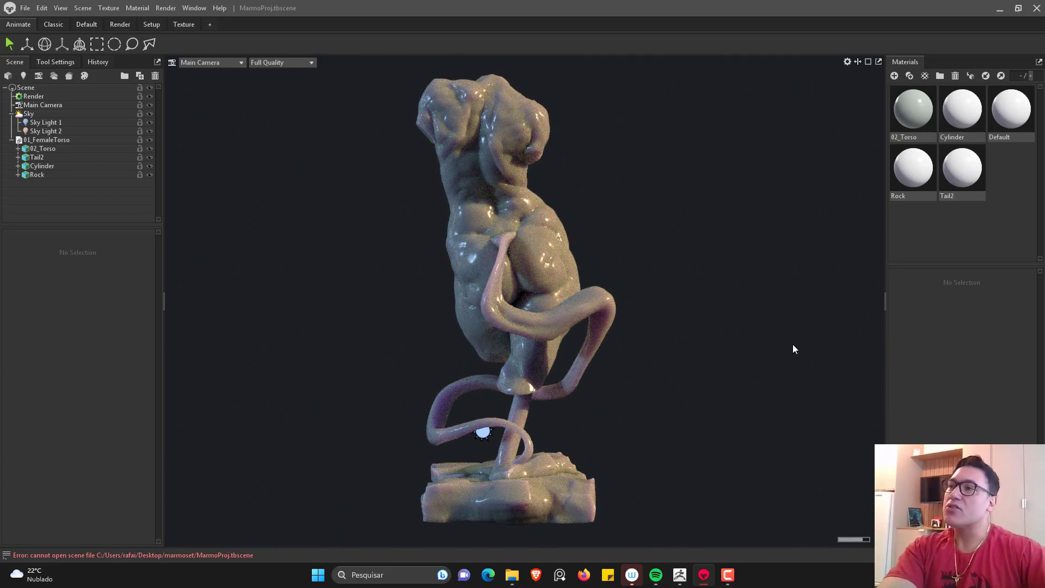
{"action": "mouse_move", "coordinate": [793, 345]}
{"action": "left_mouse_down", "text": "shift"}
{"action": "mouse_move", "coordinate": [759, 341]}
{"action": "mouse_move", "coordinate": [834, 345]}
{"action": "left_mouse_up", "text": "shift"}
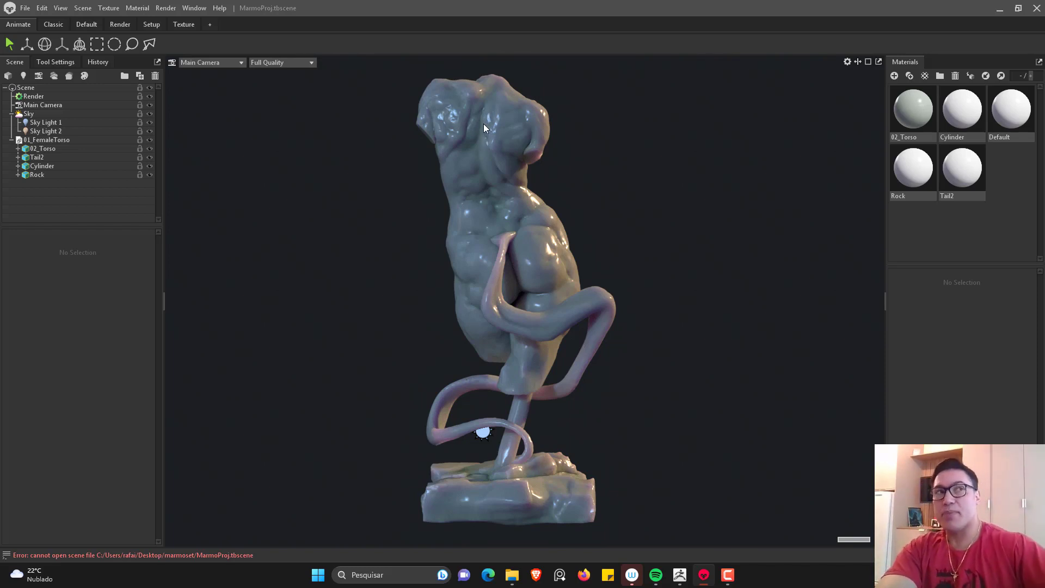
{"action": "right_click_drag", "start_coordinate": [789, 252], "coordinate": [768, 253], "text": "shift"}
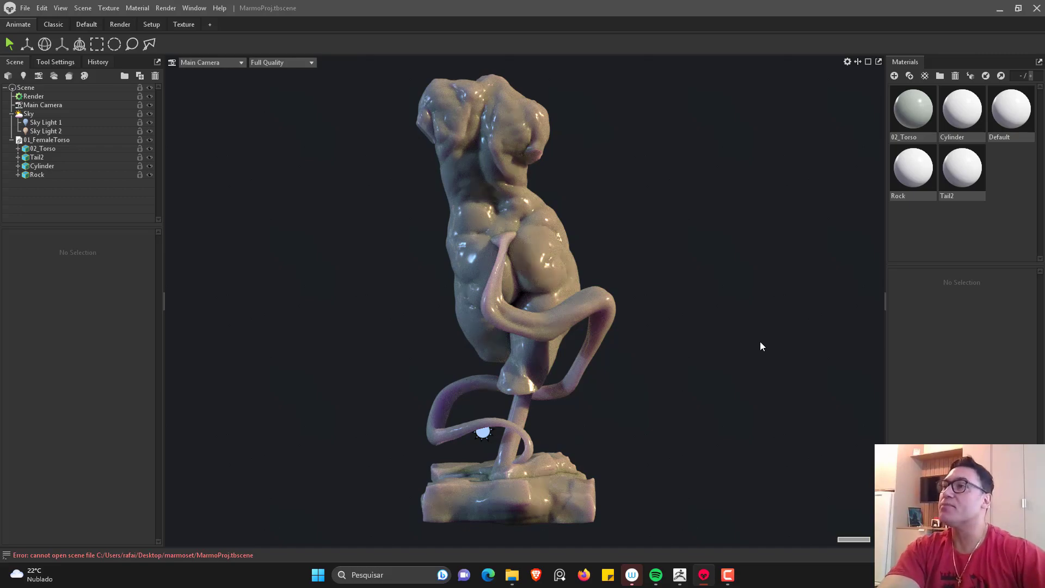
{"action": "right_click_drag", "start_coordinate": [760, 341], "coordinate": [740, 339], "text": "shift"}
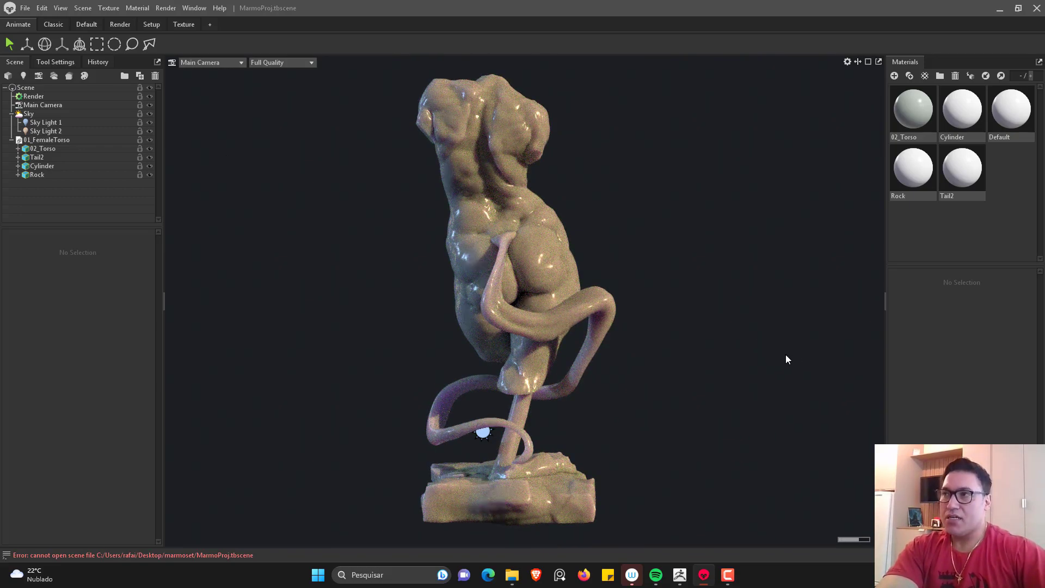
Step: Examine the front of the torso up close under the current lighting
{"action": "left_click_drag", "start_coordinate": [767, 355], "coordinate": [483, 372]}
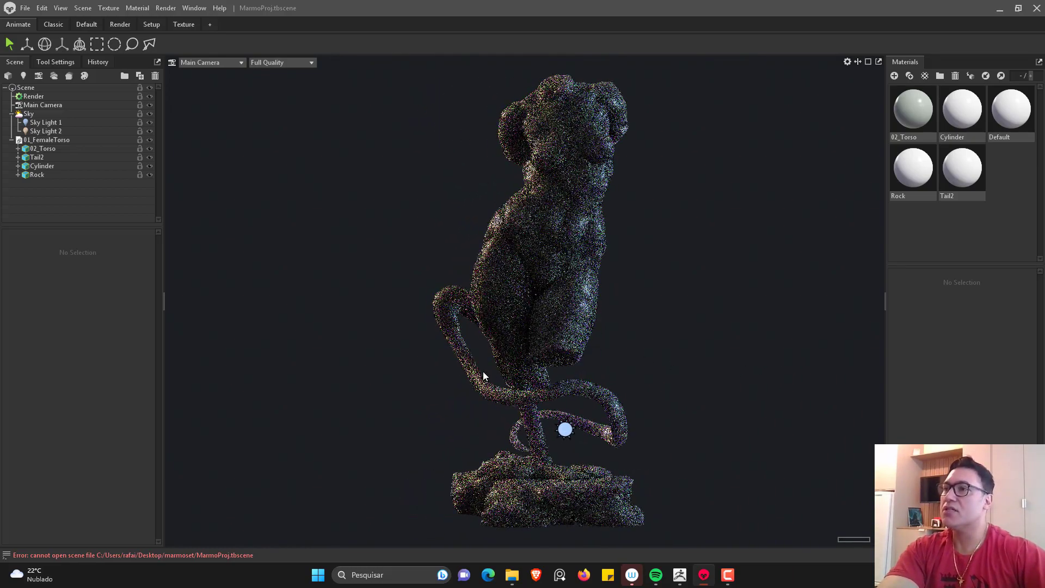
{"action": "left_click_drag", "start_coordinate": [755, 355], "coordinate": [507, 135]}
{"action": "scroll", "coordinate": [514, 117], "scroll_direction": "up", "scroll_amount": 2}
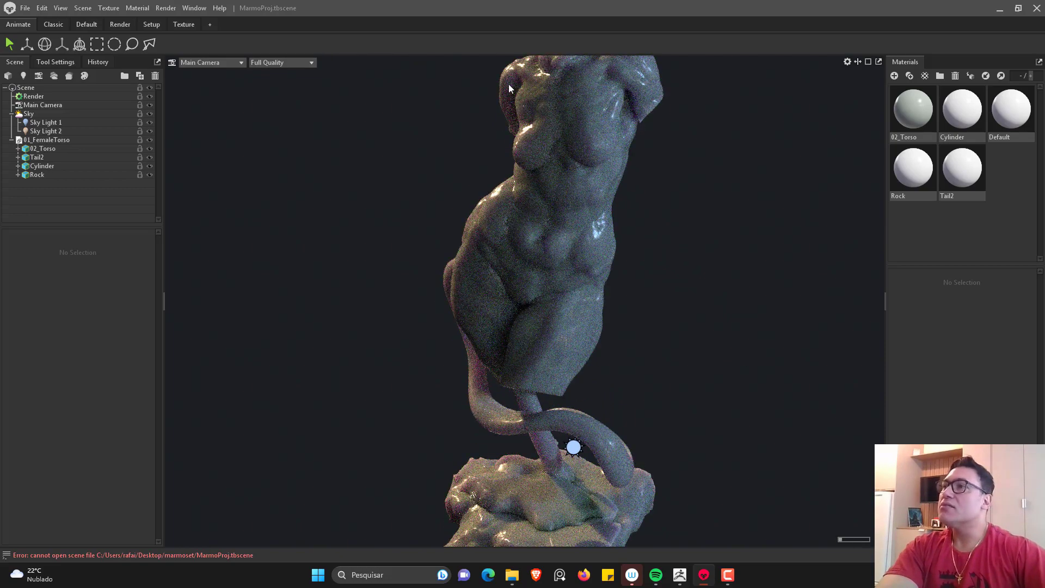
{"action": "key", "text": "ctrl"}
{"action": "key", "text": "ctrl"}
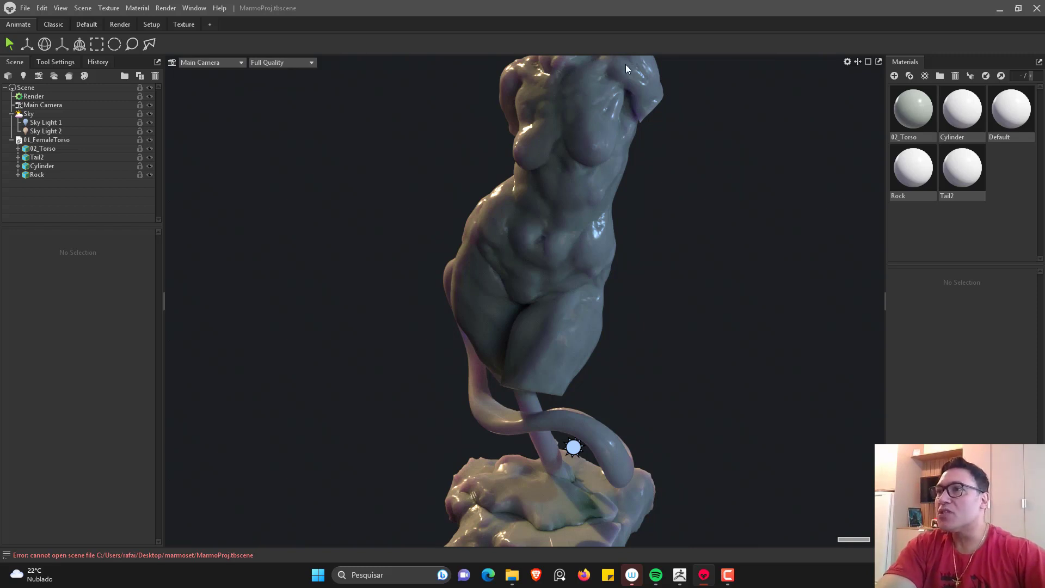
{"action": "left_click", "coordinate": [519, 83]}
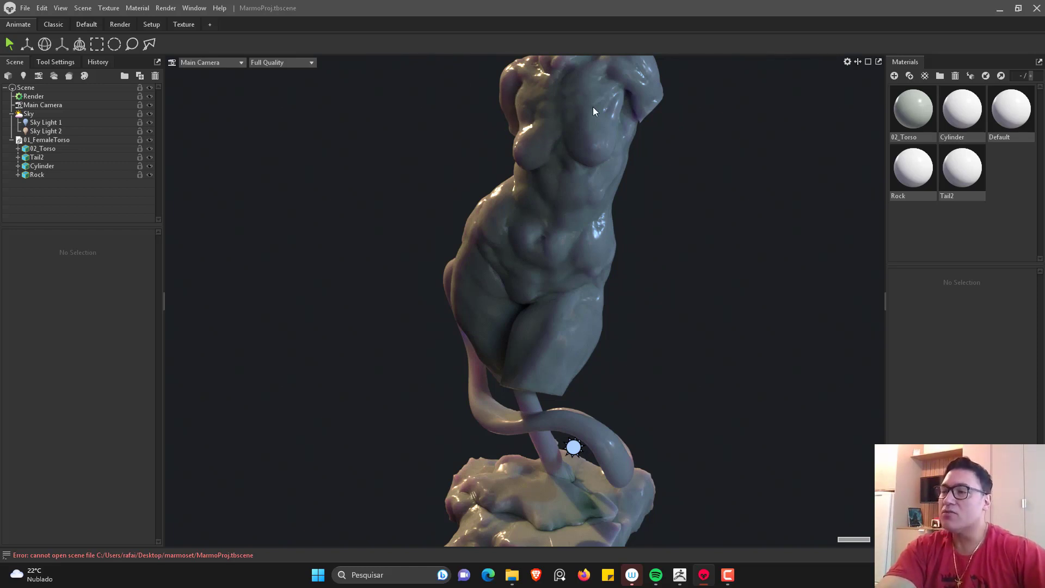
Step: Rotate the sky lighting to about -127 degrees while viewing the torso and tail from behind
{"action": "left_click_drag", "start_coordinate": [740, 259], "coordinate": [788, 230]}
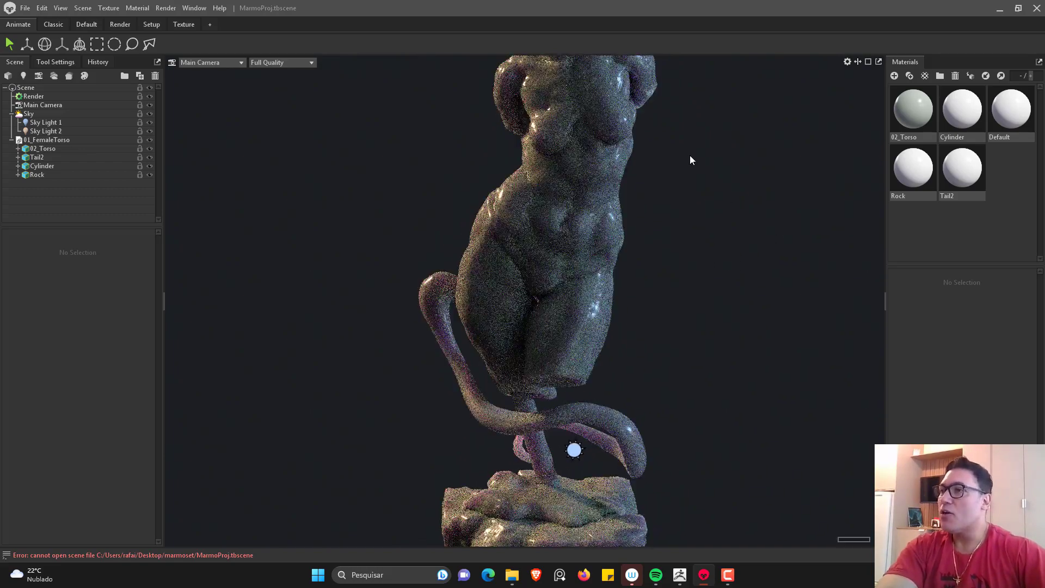
{"action": "mouse_move", "coordinate": [710, 165]}
{"action": "left_mouse_down"}
{"action": "mouse_move", "coordinate": [695, 409]}
{"action": "mouse_move", "coordinate": [680, 345]}
{"action": "mouse_move", "coordinate": [695, 273]}
{"action": "mouse_move", "coordinate": [707, 263]}
{"action": "mouse_move", "coordinate": [663, 345]}
{"action": "mouse_move", "coordinate": [805, 344]}
{"action": "mouse_move", "coordinate": [760, 341]}
{"action": "mouse_move", "coordinate": [821, 335]}
{"action": "mouse_move", "coordinate": [791, 323]}
{"action": "mouse_move", "coordinate": [692, 336]}
{"action": "mouse_move", "coordinate": [733, 333]}
{"action": "mouse_move", "coordinate": [677, 319]}
{"action": "mouse_move", "coordinate": [807, 320]}
{"action": "left_mouse_up"}
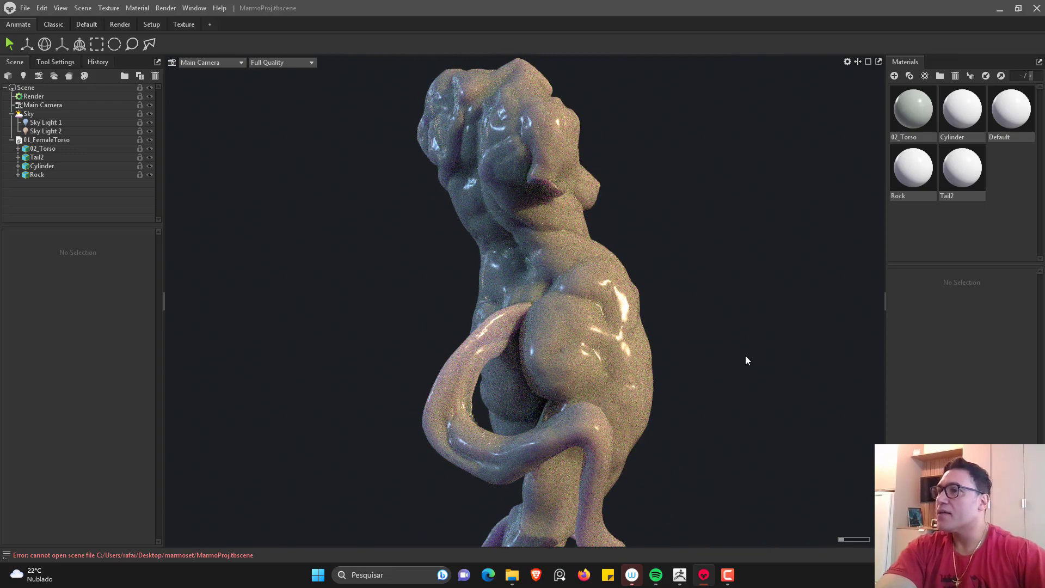
{"action": "left_click_drag", "start_coordinate": [747, 369], "coordinate": [857, 365], "text": "shift"}
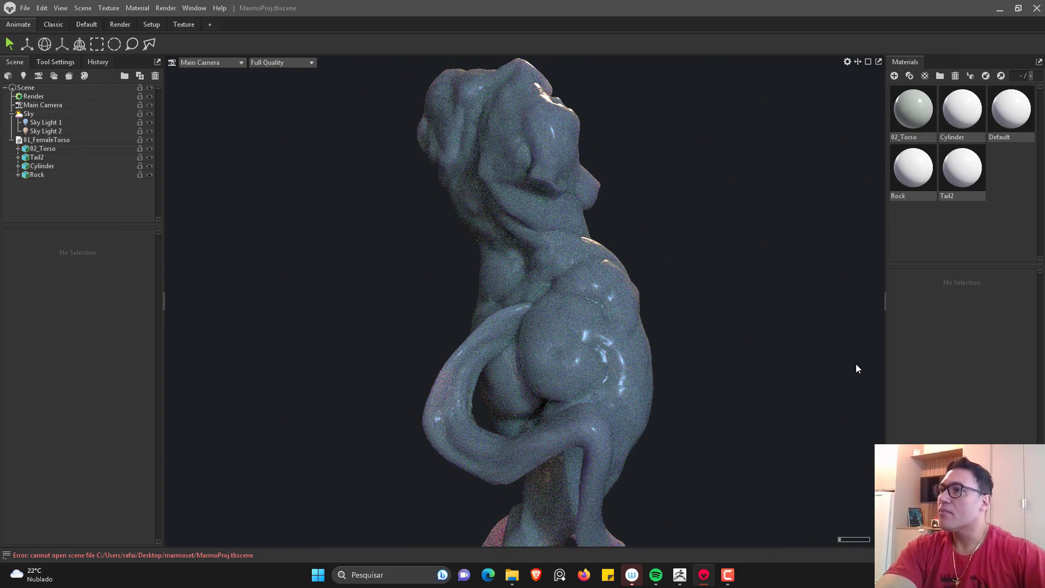
{"action": "mouse_move", "coordinate": [706, 410]}
{"action": "left_mouse_down", "text": "shift"}
{"action": "mouse_move", "coordinate": [789, 413]}
{"action": "mouse_move", "coordinate": [772, 411]}
{"action": "left_mouse_up", "text": "shift"}
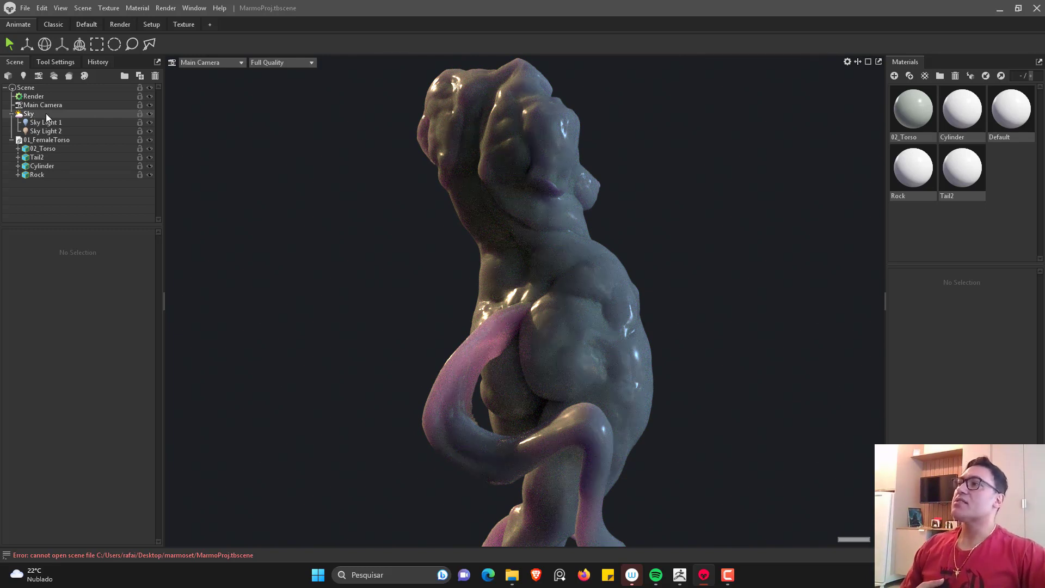
Step: Collapse and hide the Sky object in the scene, and rename it Sky_NatureLab
{"action": "left_click", "coordinate": [11, 114]}
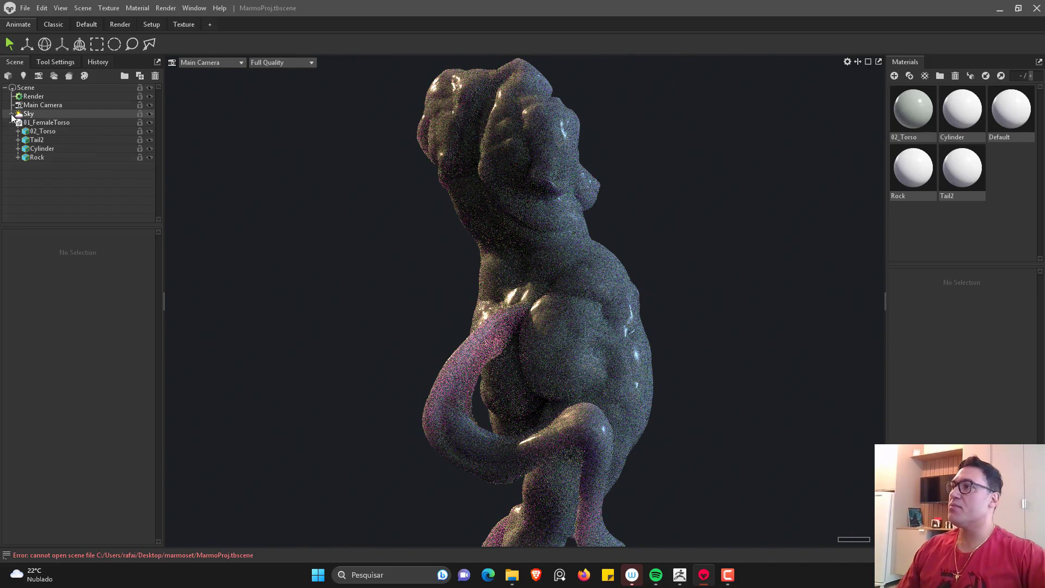
{"action": "left_click", "coordinate": [150, 113]}
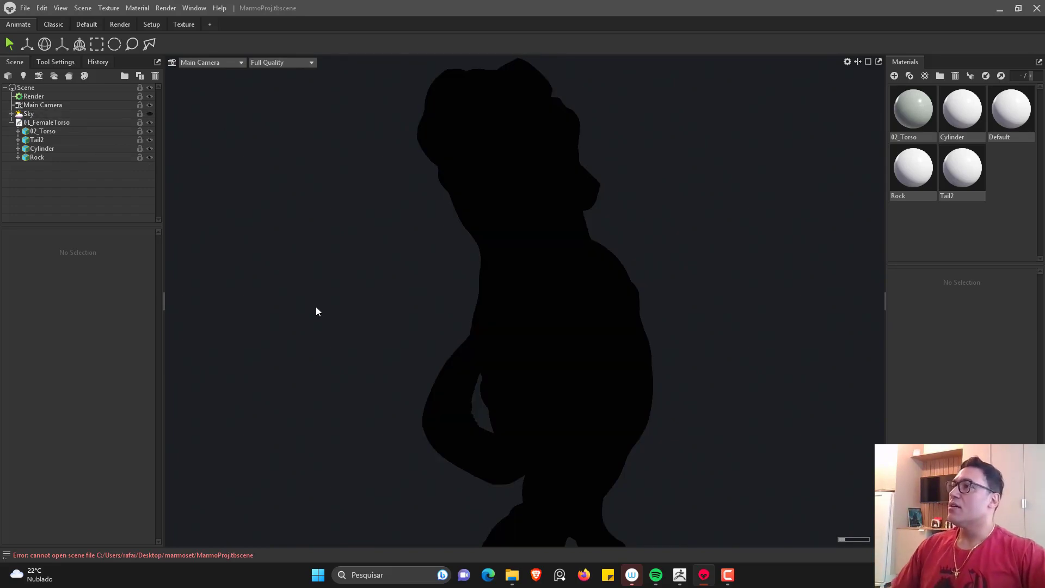
{"action": "left_click", "coordinate": [31, 110]}
{"action": "left_click", "coordinate": [31, 113]}
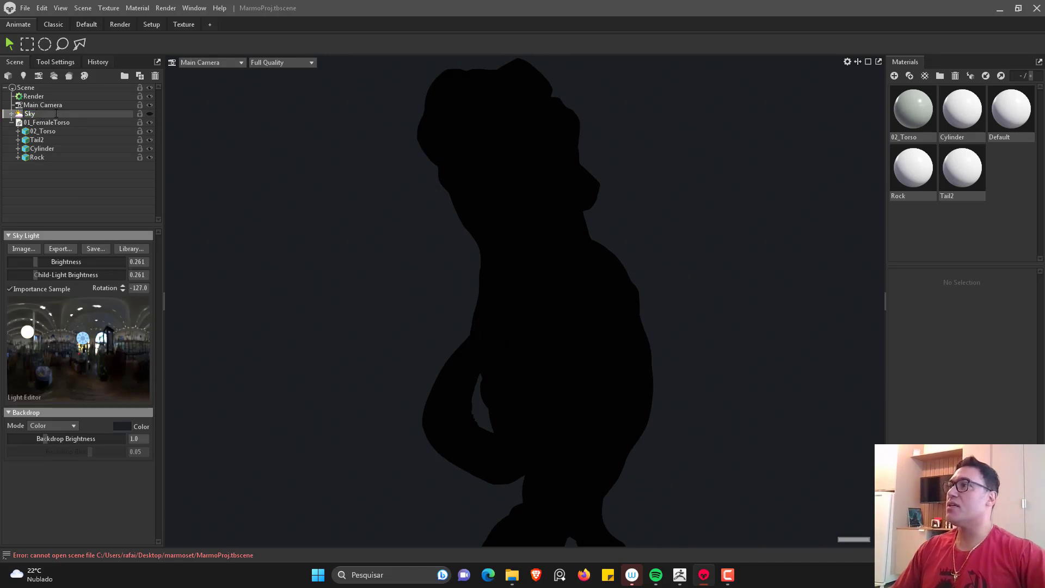
{"action": "key", "text": "Return"}
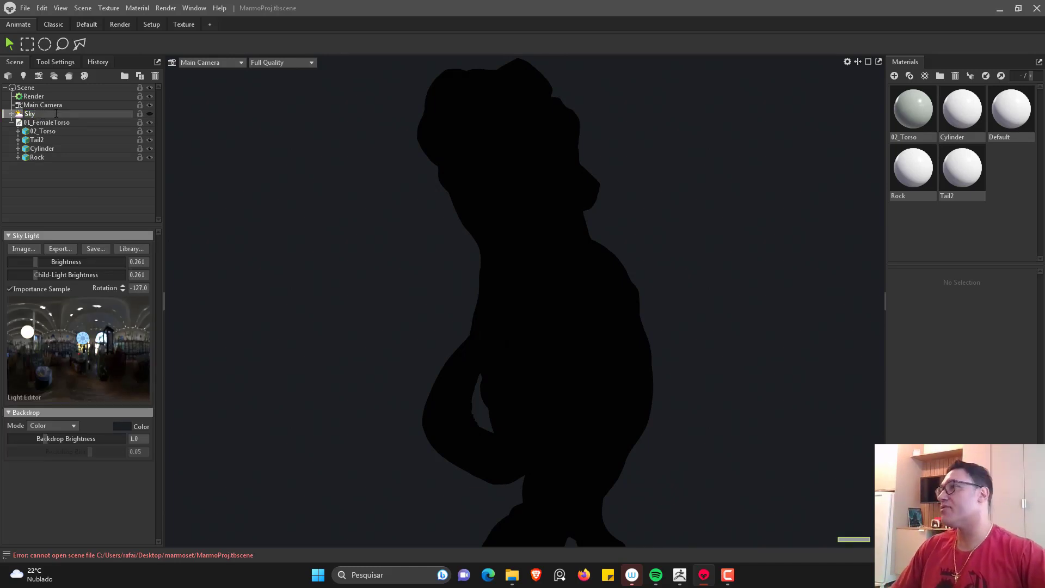
{"action": "left_click", "coordinate": [56, 113]}
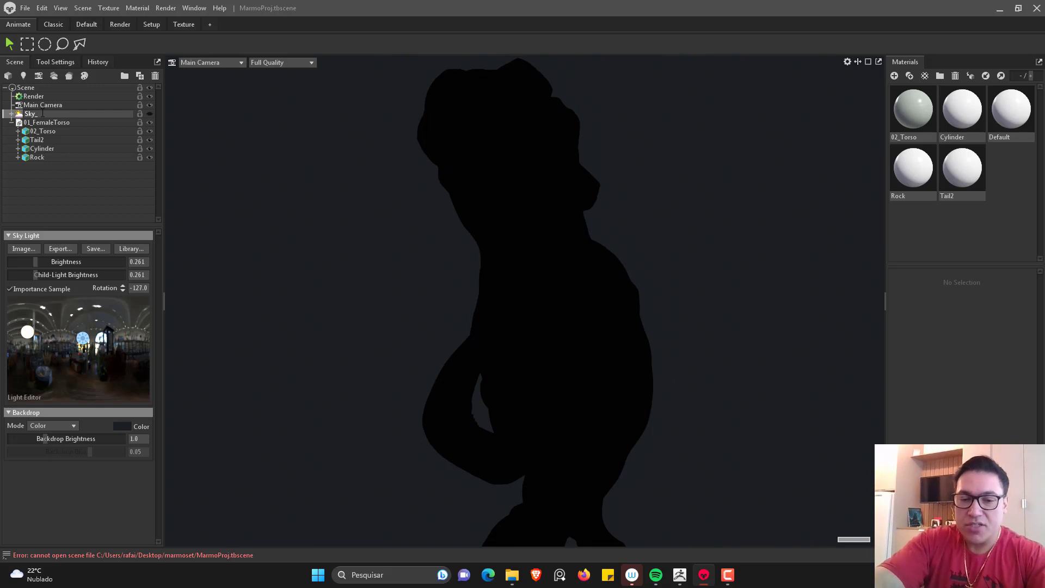
{"action": "type", "text": "NatureLa"}
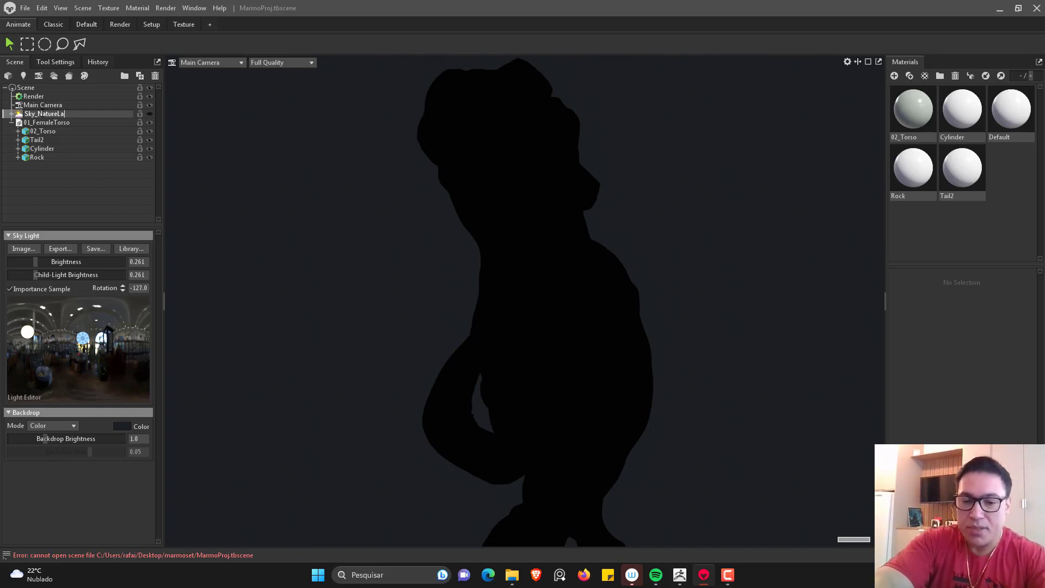
{"action": "type", "text": "b"}
{"action": "key", "text": "Return"}
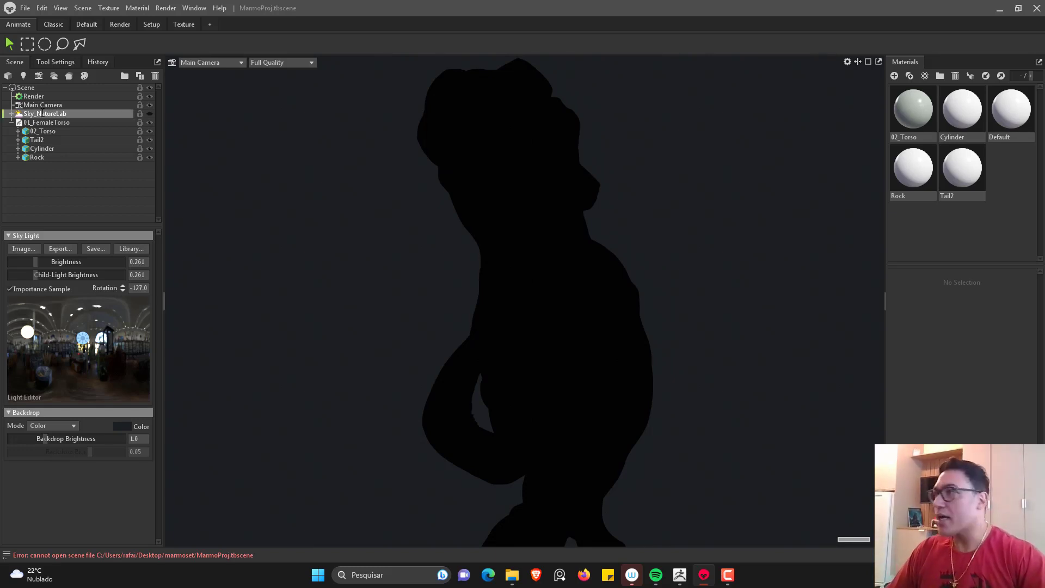
Step: Make Sky_NatureLab visible and rotate its lighting to about -118 degrees
{"action": "left_click", "coordinate": [149, 113]}
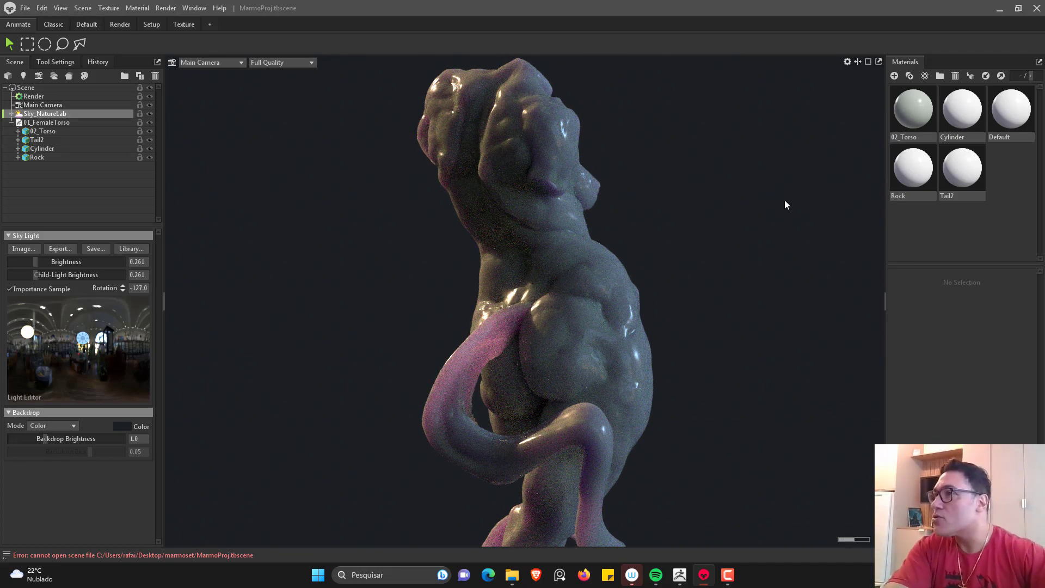
{"action": "right_click_drag", "start_coordinate": [785, 200], "coordinate": [767, 198], "text": "alt"}
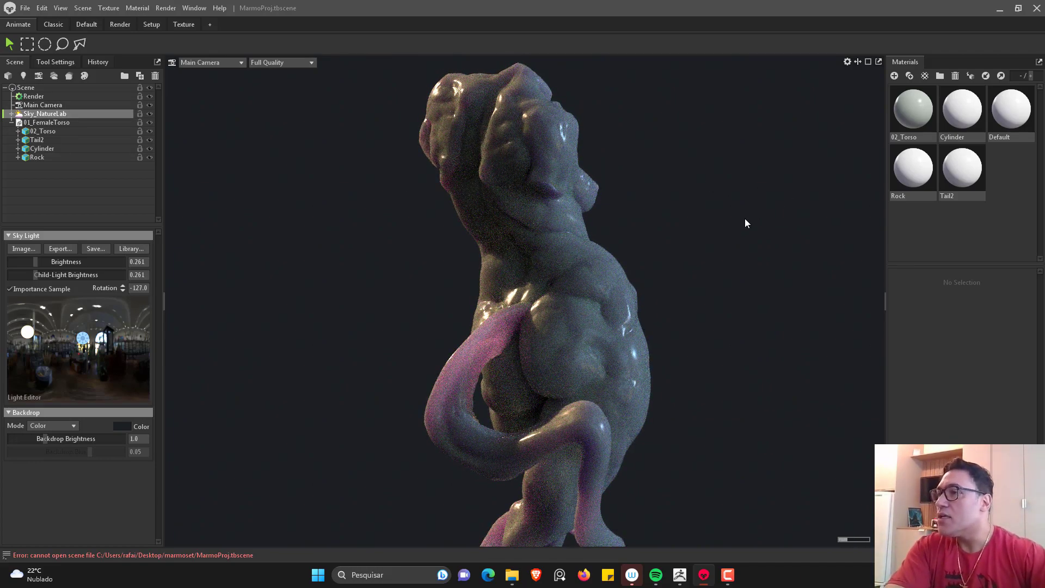
{"action": "left_click_drag", "start_coordinate": [756, 235], "coordinate": [611, 282], "text": "shift"}
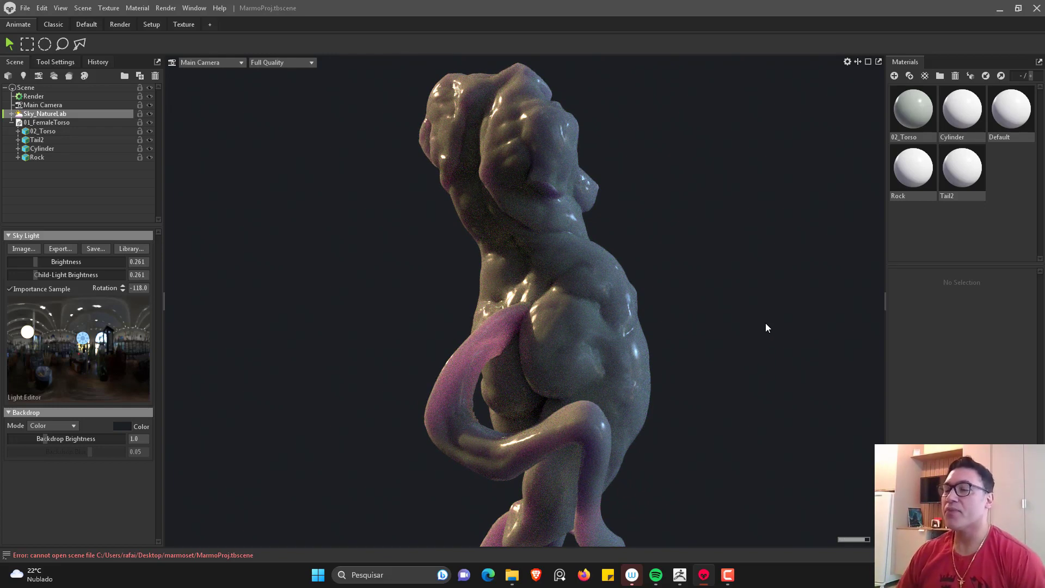
Step: Switch to File Explorer and open the 00_ZBrushes folder in Documents
{"action": "left_click", "coordinate": [1003, 8]}
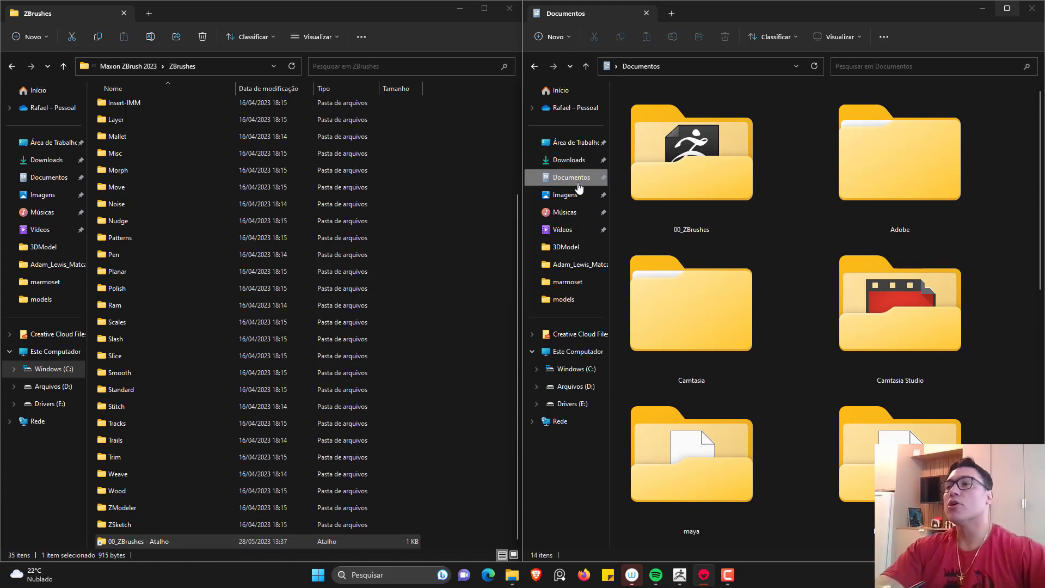
{"action": "left_click", "coordinate": [683, 170]}
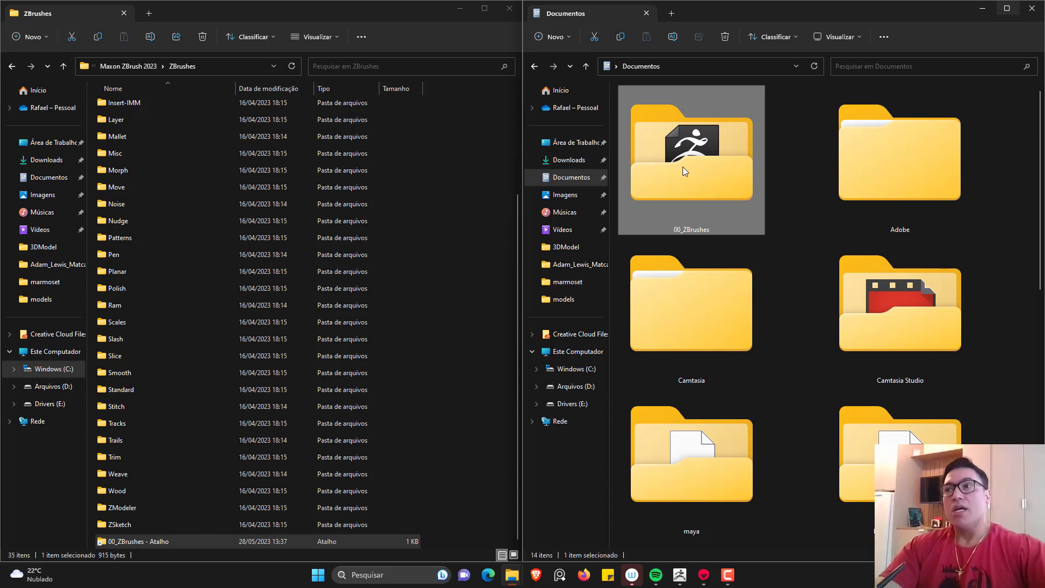
{"action": "double_click", "coordinate": [682, 171]}
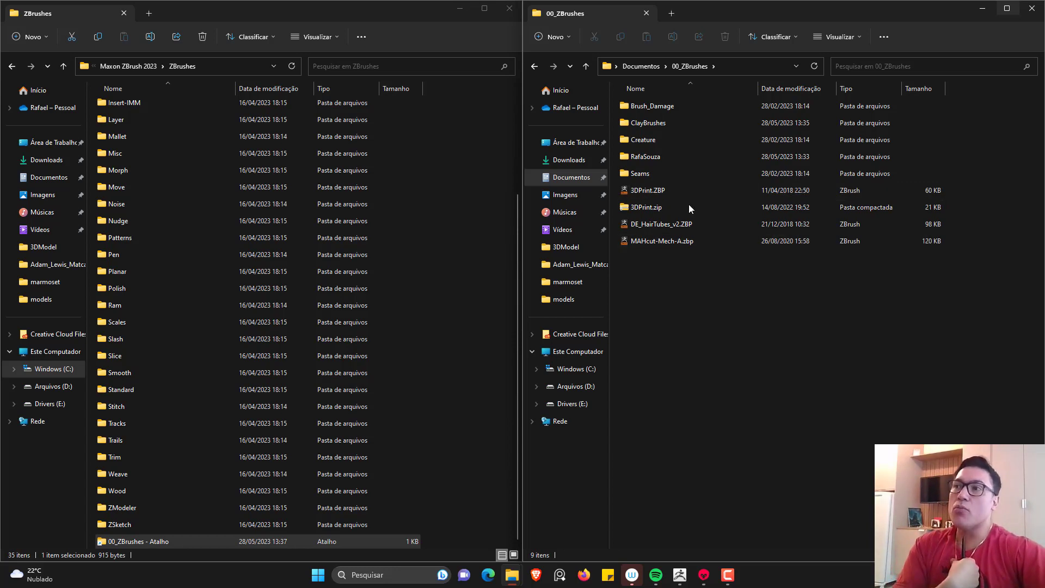
Step: Open the ClayBrushes folder and view the texture maps in its CLAY_02 subfolder
{"action": "left_click", "coordinate": [652, 124]}
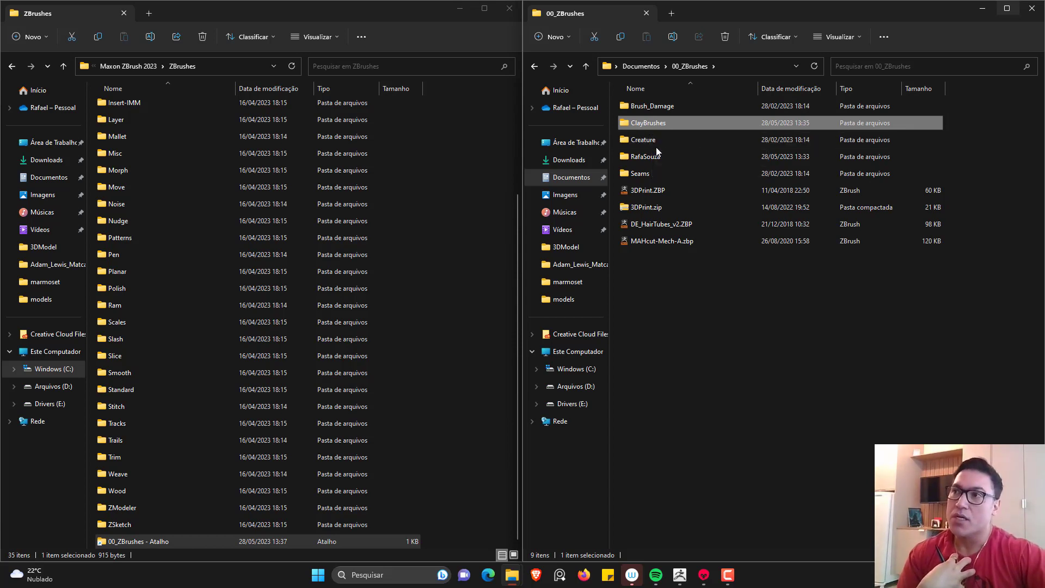
{"action": "mouse_move", "coordinate": [652, 125]}
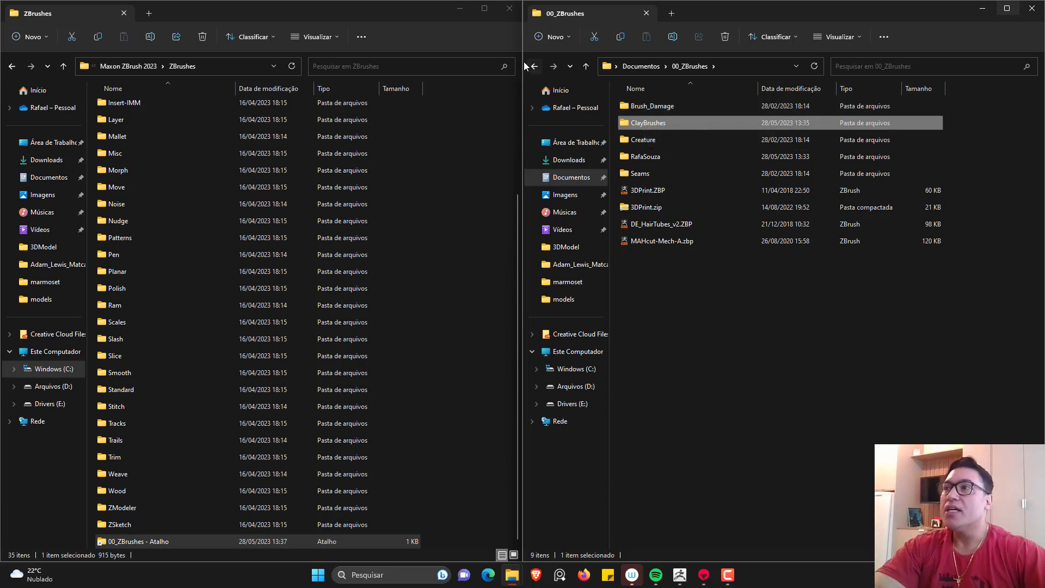
{"action": "left_click", "coordinate": [659, 109]}
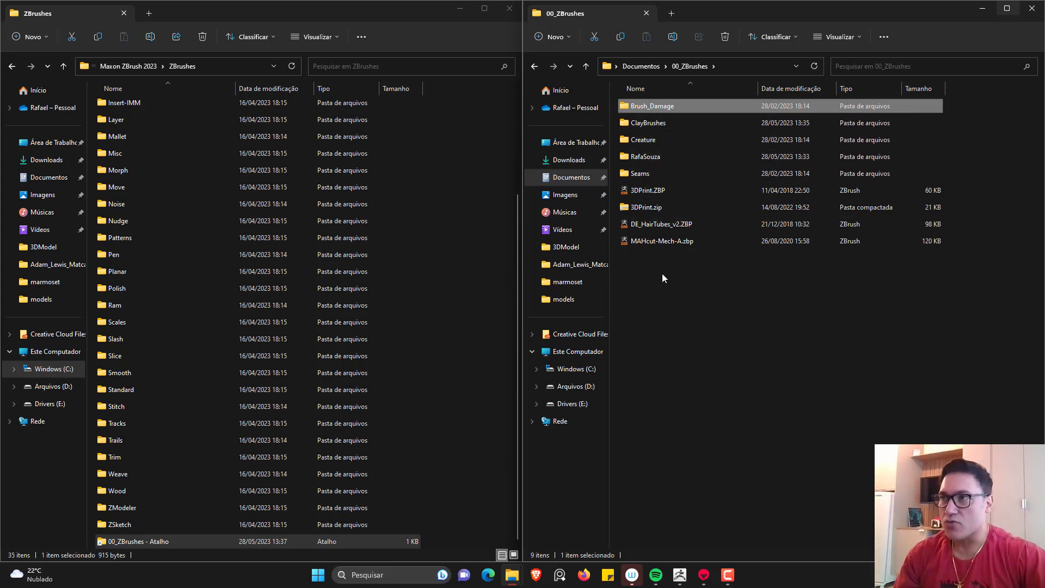
{"action": "left_click", "coordinate": [648, 128]}
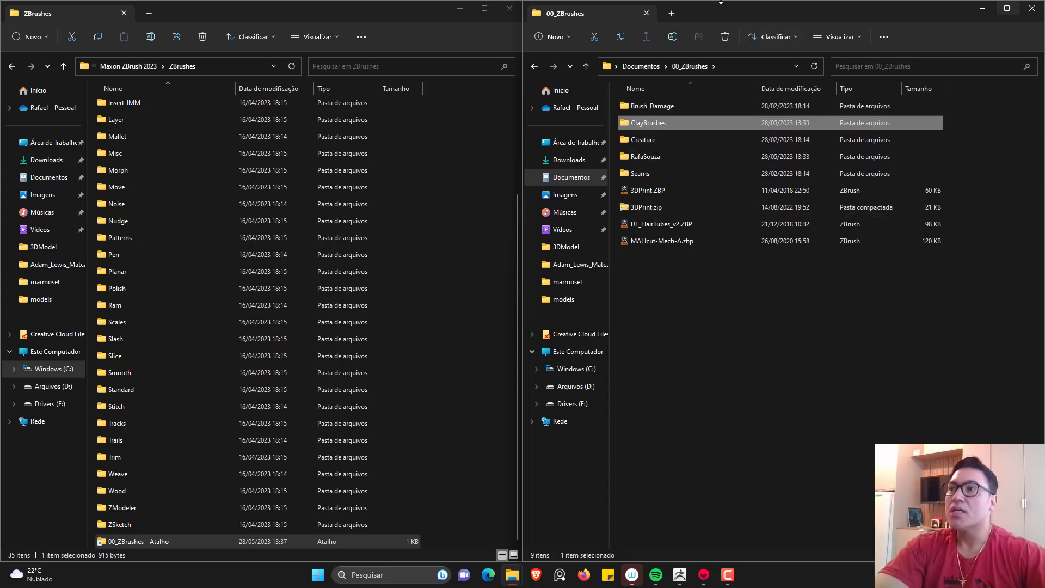
{"action": "double_click", "coordinate": [659, 125]}
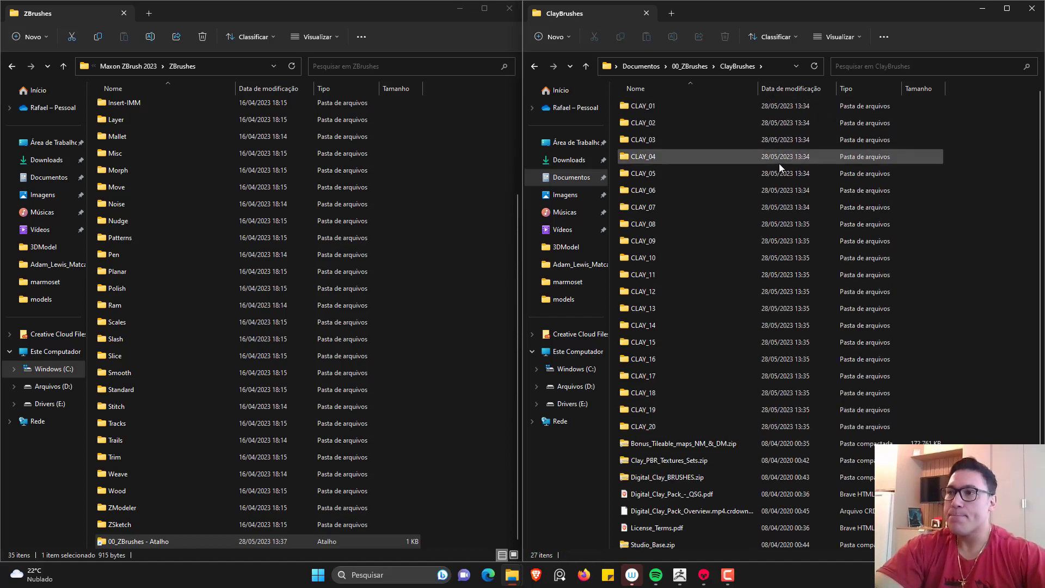
{"action": "double_click", "coordinate": [636, 123]}
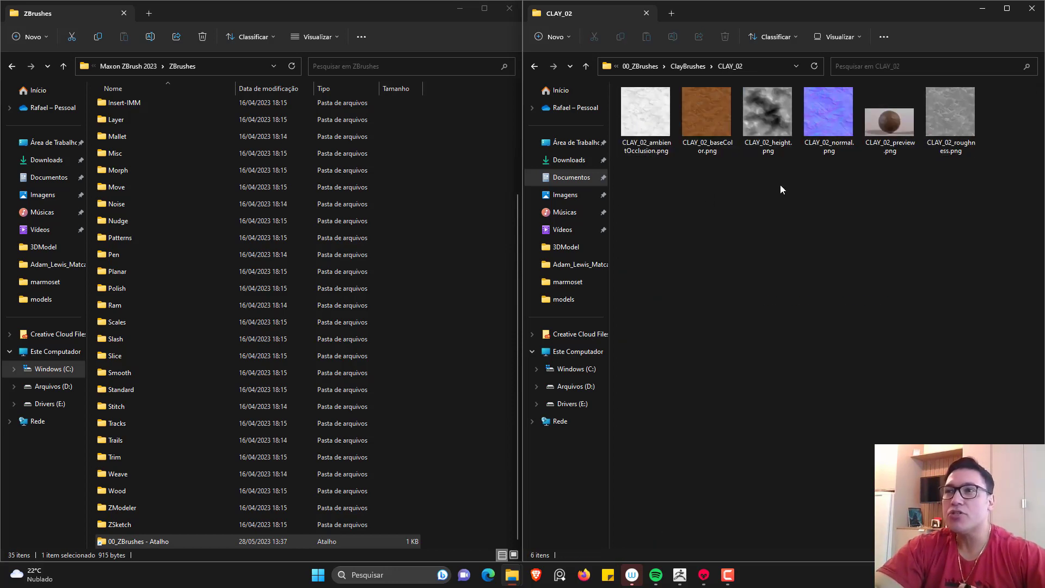
Step: Return to the Documents folder and display the full options for the 00_ZBrushes folder, including shortcut creation
{"action": "left_click", "coordinate": [533, 66]}
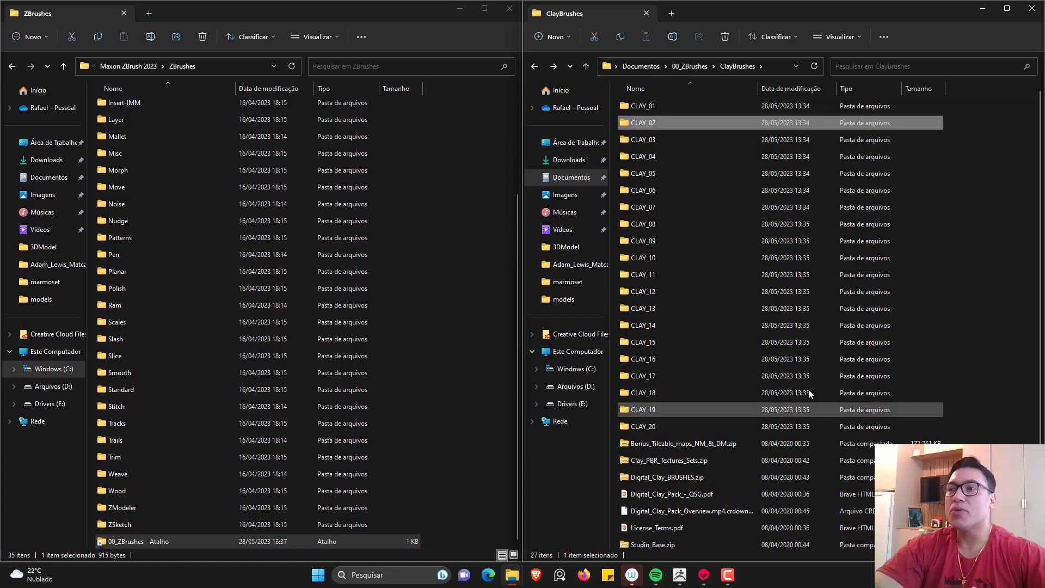
{"action": "left_click", "coordinate": [533, 67]}
{"action": "left_click", "coordinate": [533, 66]}
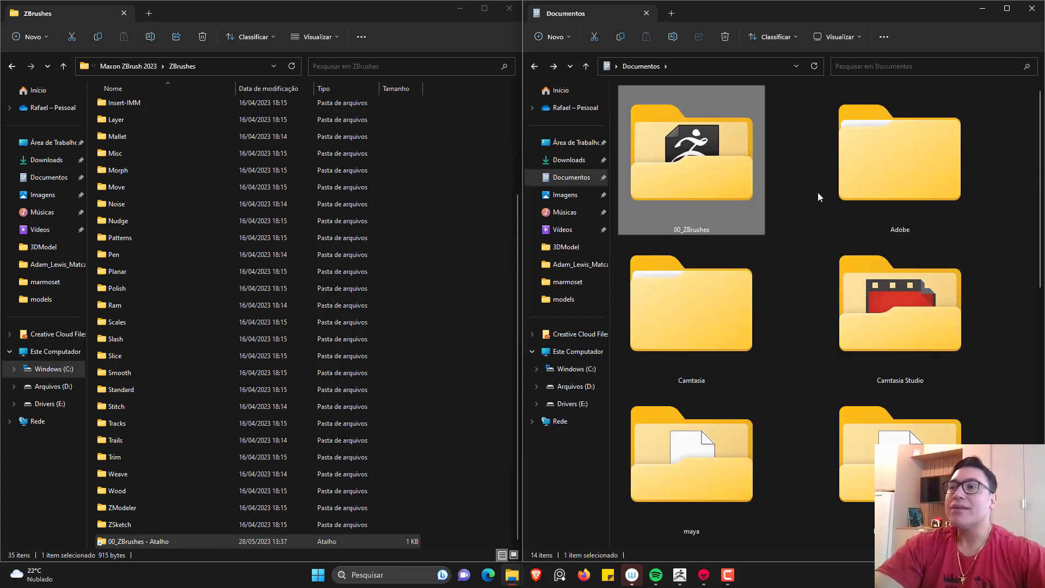
{"action": "right_click", "coordinate": [694, 153]}
{"action": "left_click", "coordinate": [756, 355]}
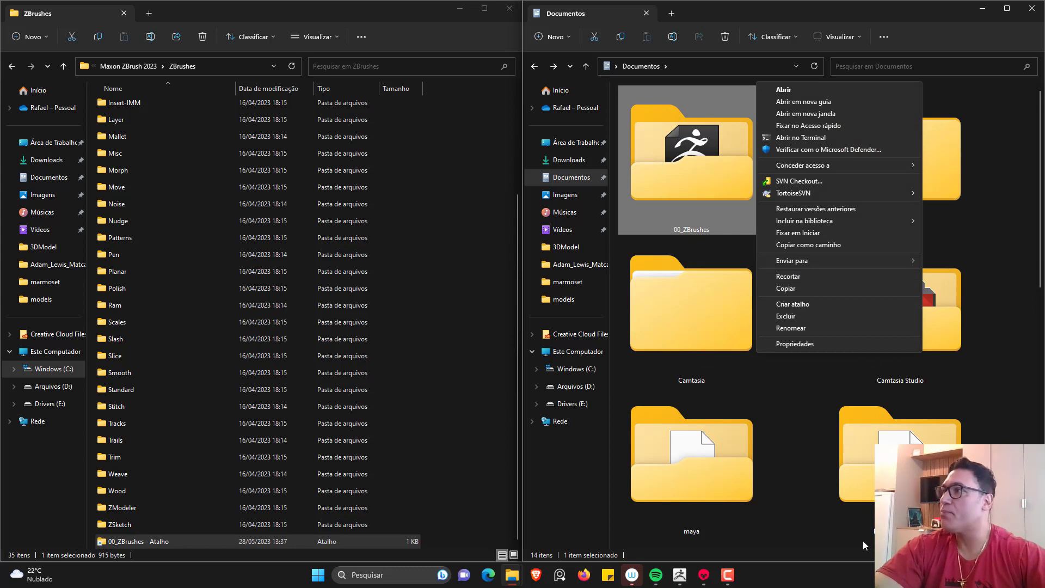
Step: Compare the 00_ZBrushes - Atalho shortcut in the ZBrushes folder with the contents of 00_ZBrushes, and close both File Explorer windows
{"action": "left_click", "coordinate": [417, 18]}
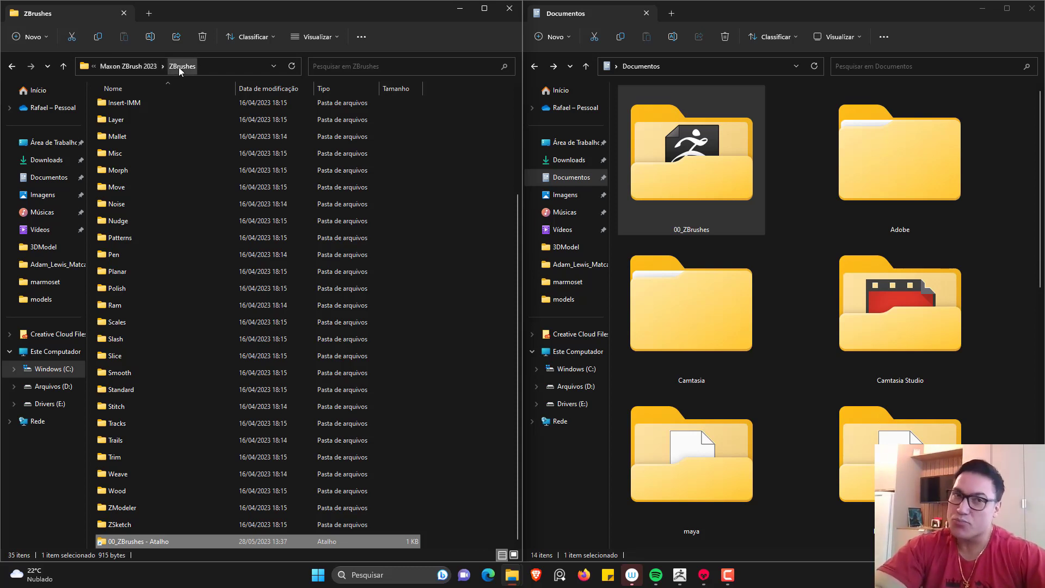
{"action": "left_click", "coordinate": [177, 543]}
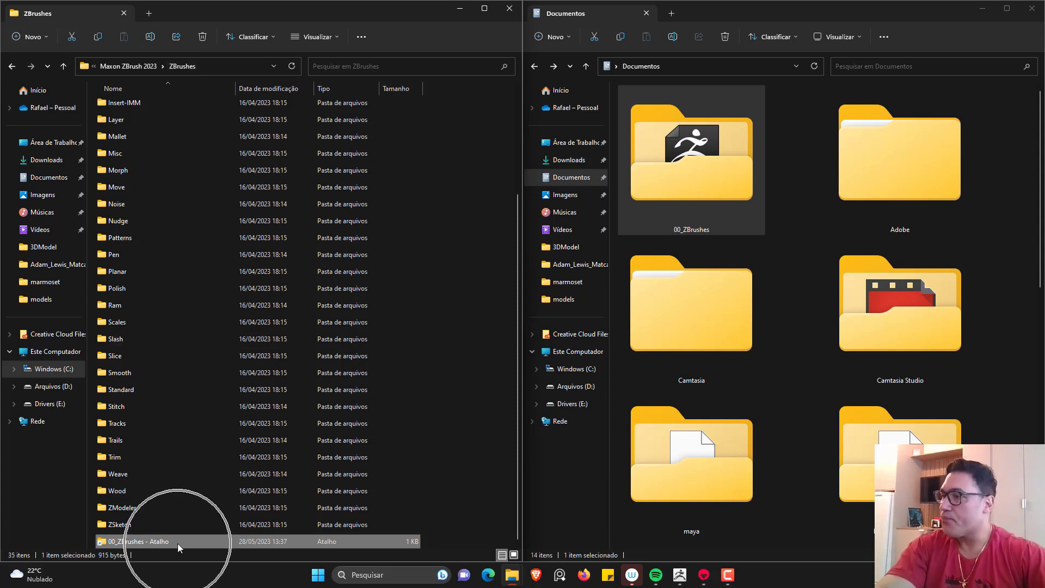
{"action": "double_click", "coordinate": [722, 148]}
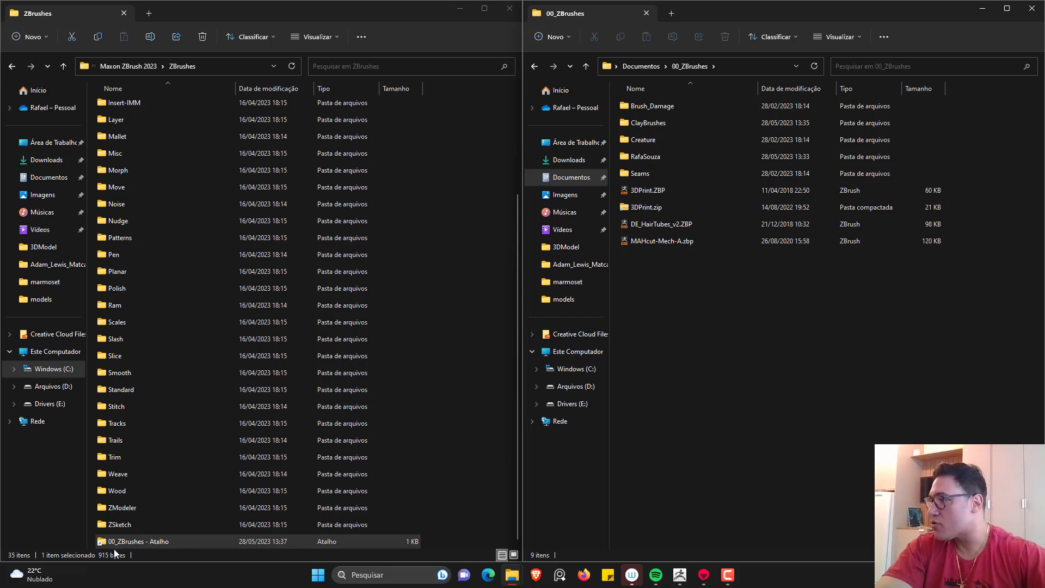
{"action": "left_click", "coordinate": [128, 541]}
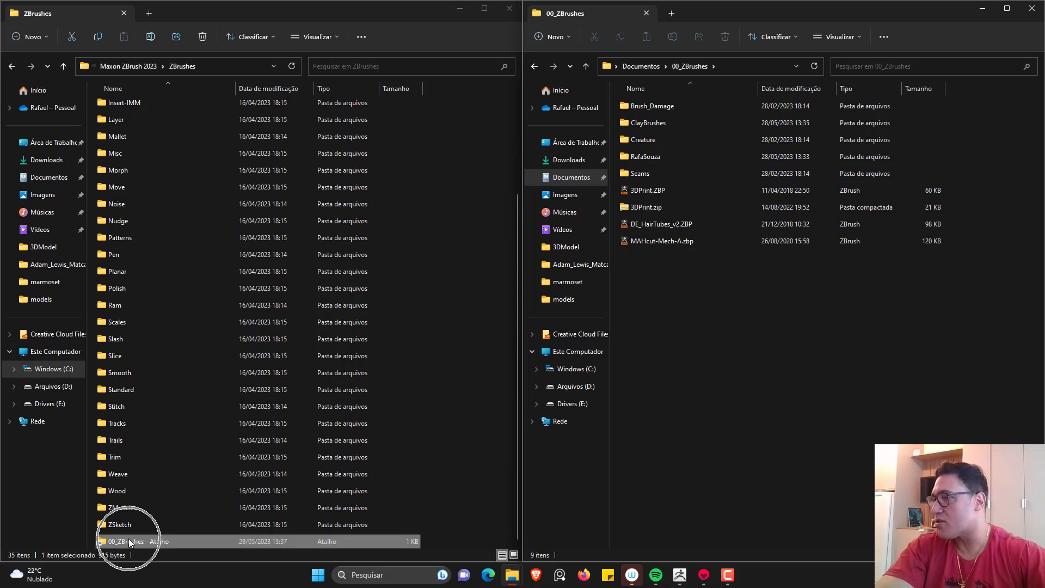
{"action": "left_click", "coordinate": [509, 8]}
{"action": "left_click", "coordinate": [1031, 8]}
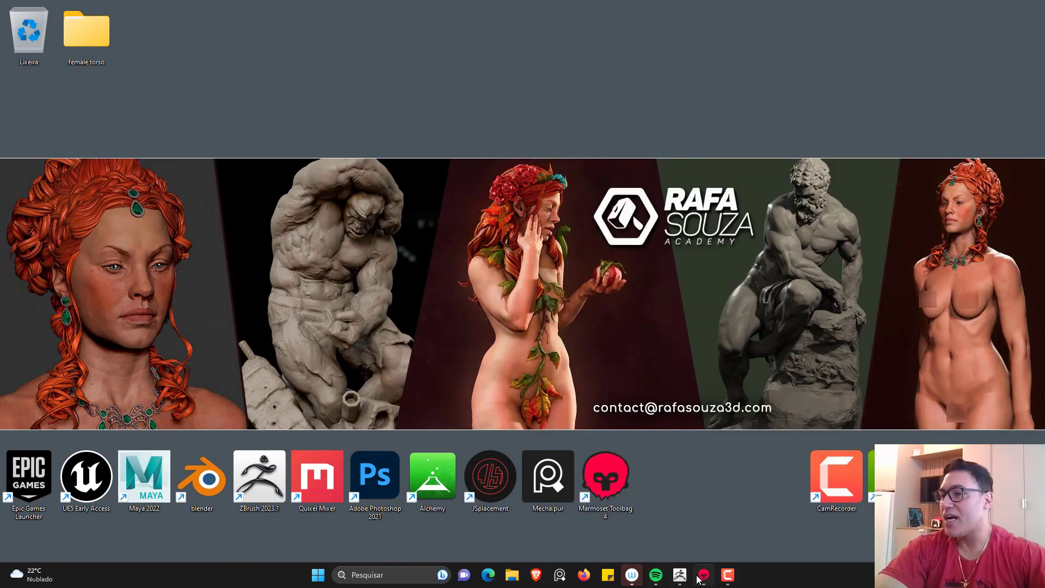
Step: Switch to ZBrush, view the brushes in LightBox's ClayBrushes folder, and close LightBox
{"action": "left_click", "coordinate": [680, 575]}
{"action": "left_click", "coordinate": [95, 57]}
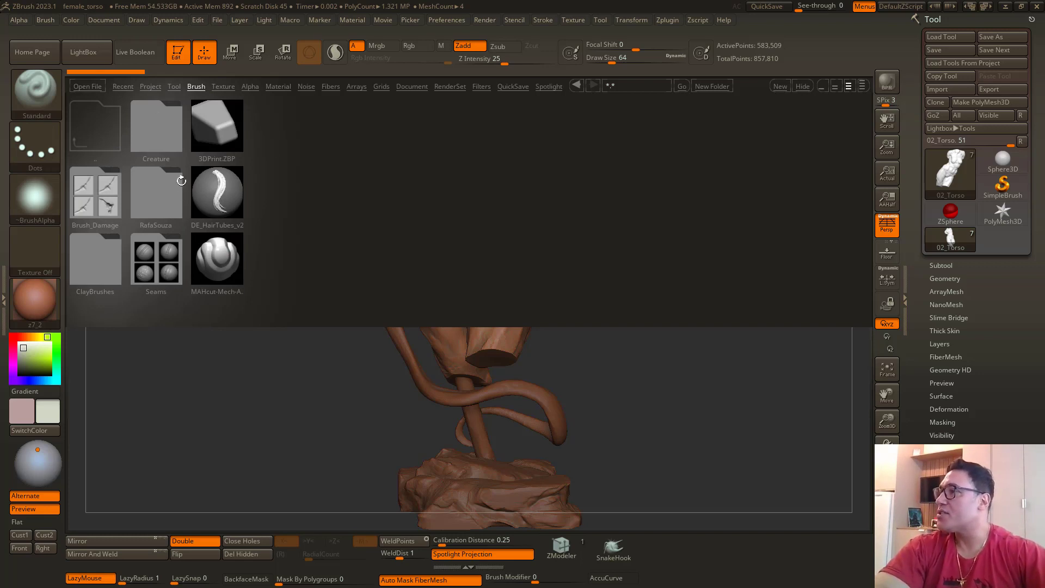
{"action": "double_click", "coordinate": [93, 264]}
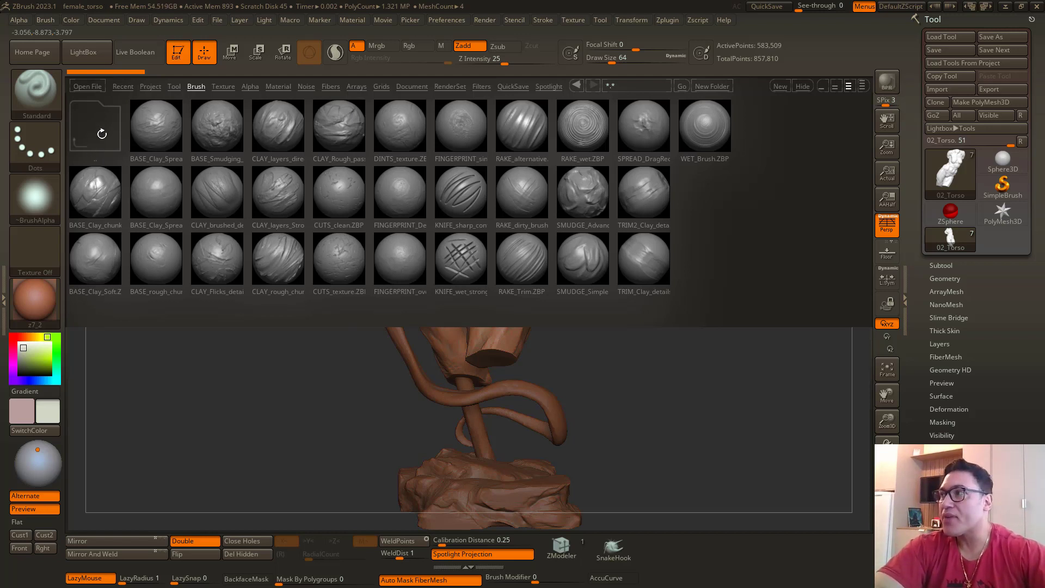
{"action": "left_click", "coordinate": [102, 132]}
{"action": "left_click", "coordinate": [83, 51]}
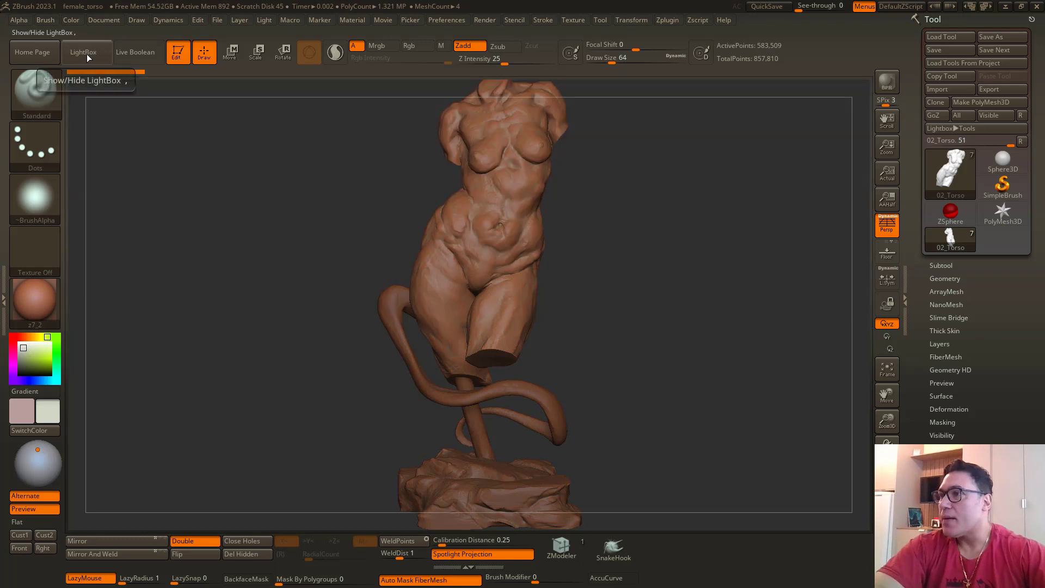
Step: Switch to Photoshop and shift the semi-transparent mirrored layer sideways to about X -2295 px, Y -24 px
{"action": "key", "text": "super"}
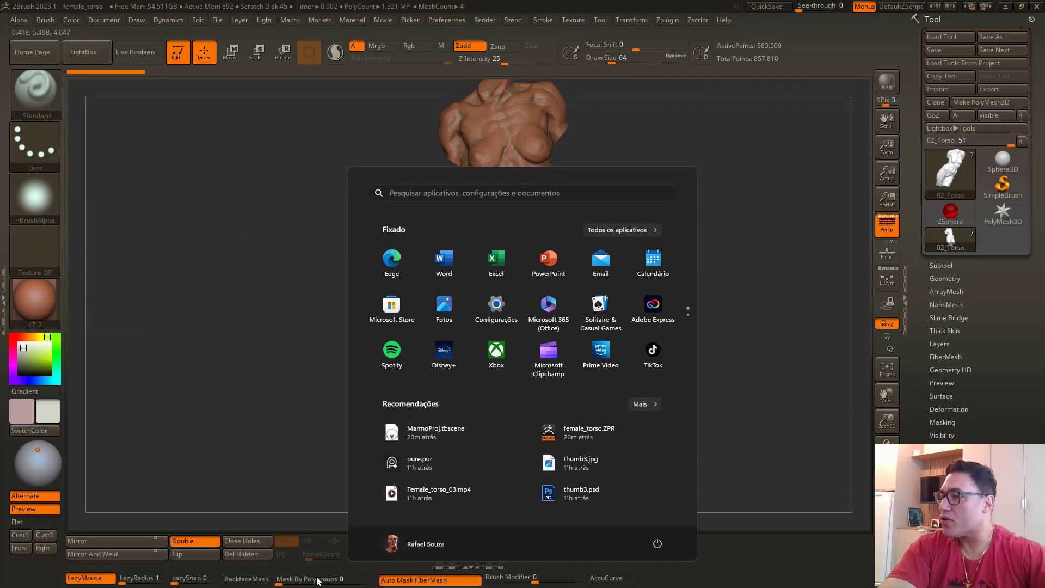
{"action": "key", "text": "Escape"}
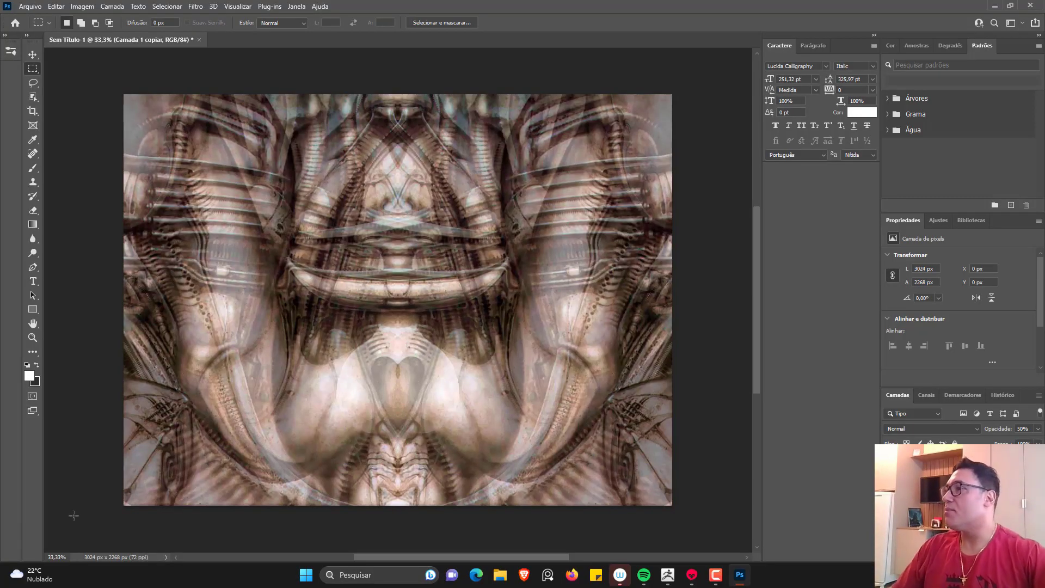
{"action": "key", "text": "v"}
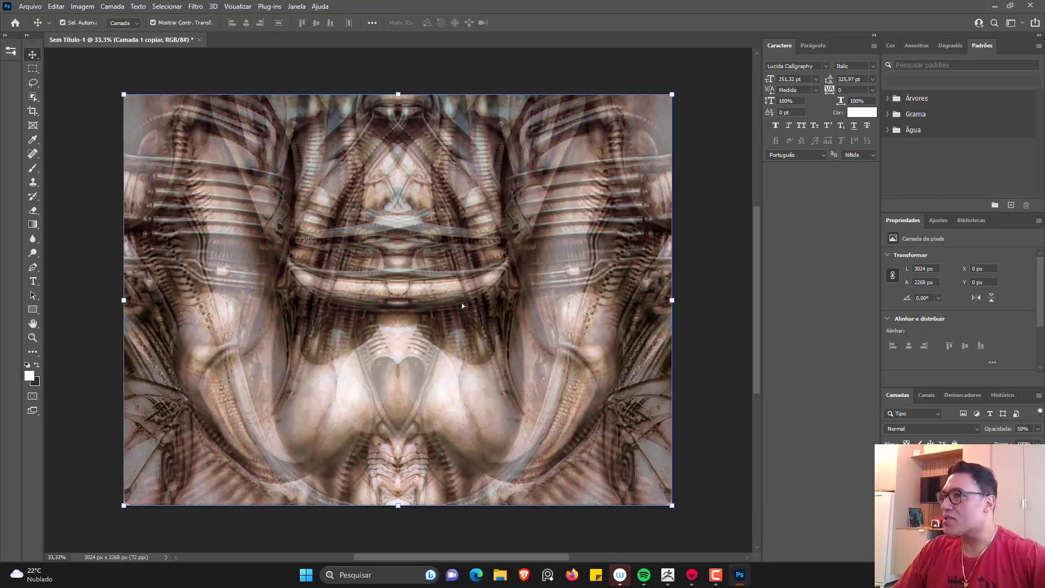
{"action": "left_click_drag", "start_coordinate": [462, 305], "coordinate": [199, 325]}
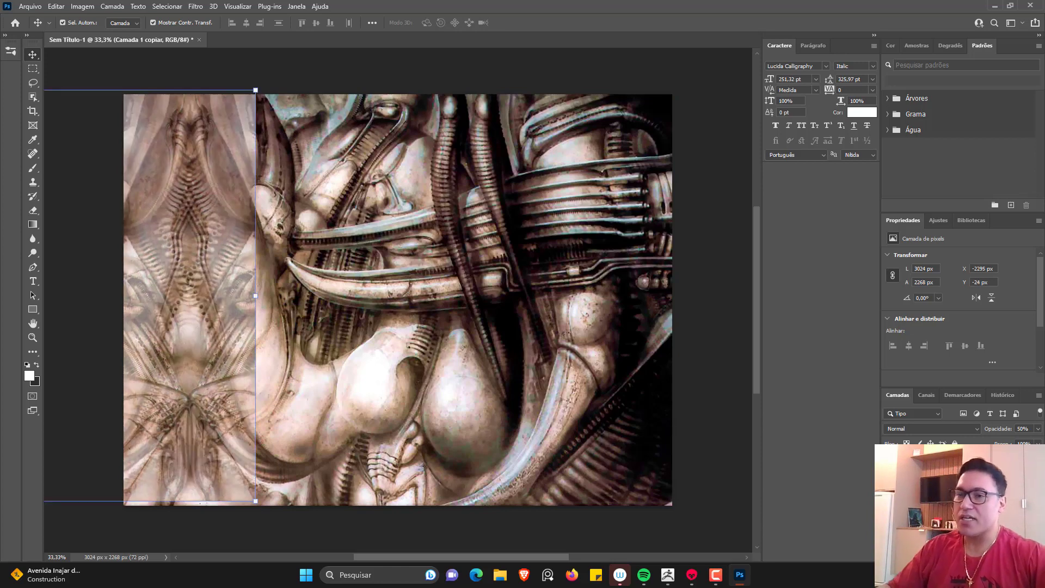
Step: Duplicate the full-canvas base image layer and bring the copy to the front of the layer stack
{"action": "left_click", "coordinate": [398, 300]}
{"action": "key", "text": "ctrl+j"}
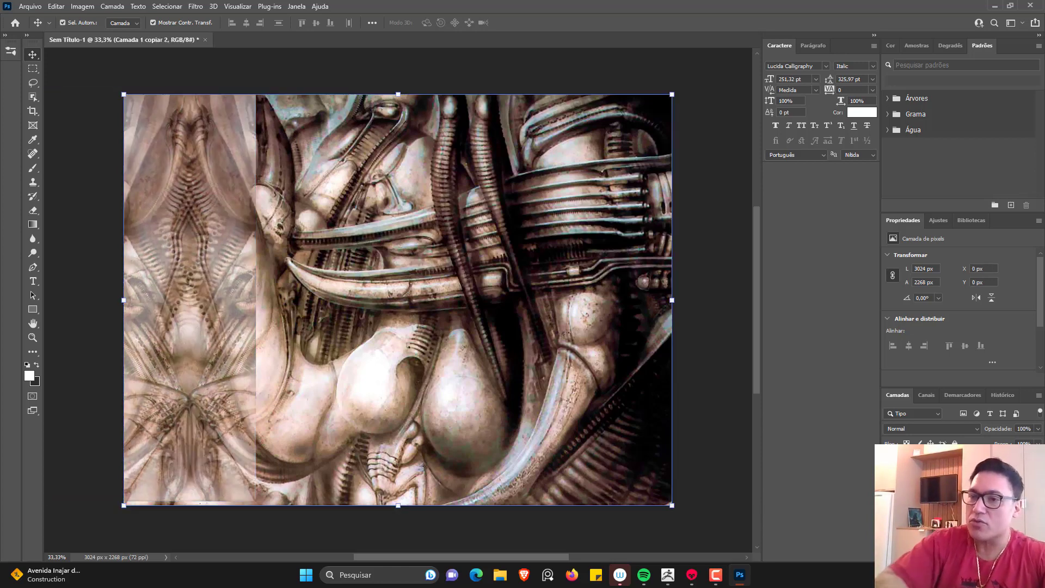
{"action": "key", "text": "ctrl+shift+bracketright"}
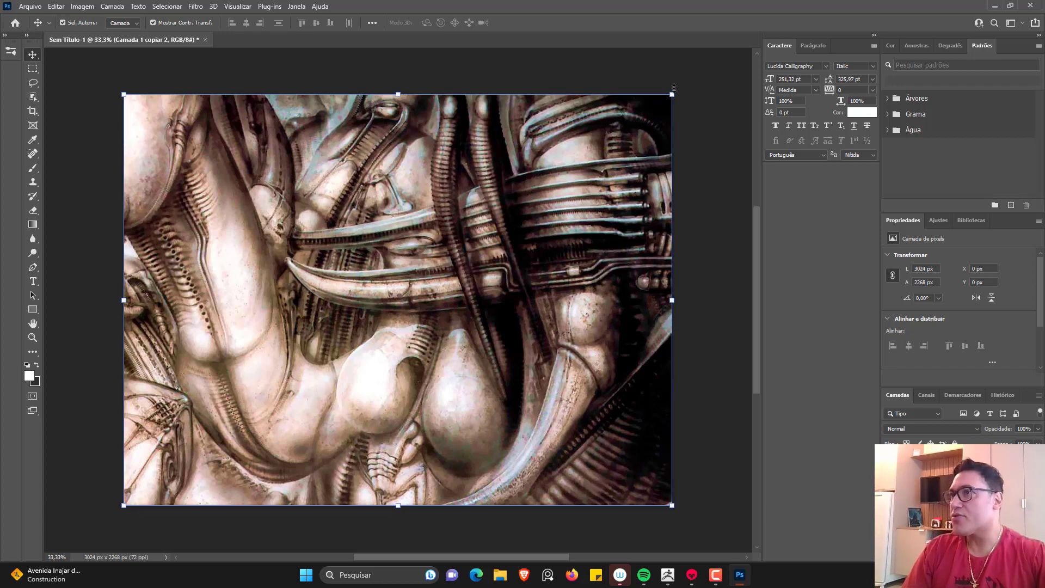
Step: Rotate the front image copy by about 23.27 degrees and reposition it to about X 1737 px, Y 1284 px
{"action": "left_click_drag", "start_coordinate": [679, 87], "coordinate": [709, 224]}
{"action": "left_click_drag", "start_coordinate": [317, 320], "coordinate": [351, 366]}
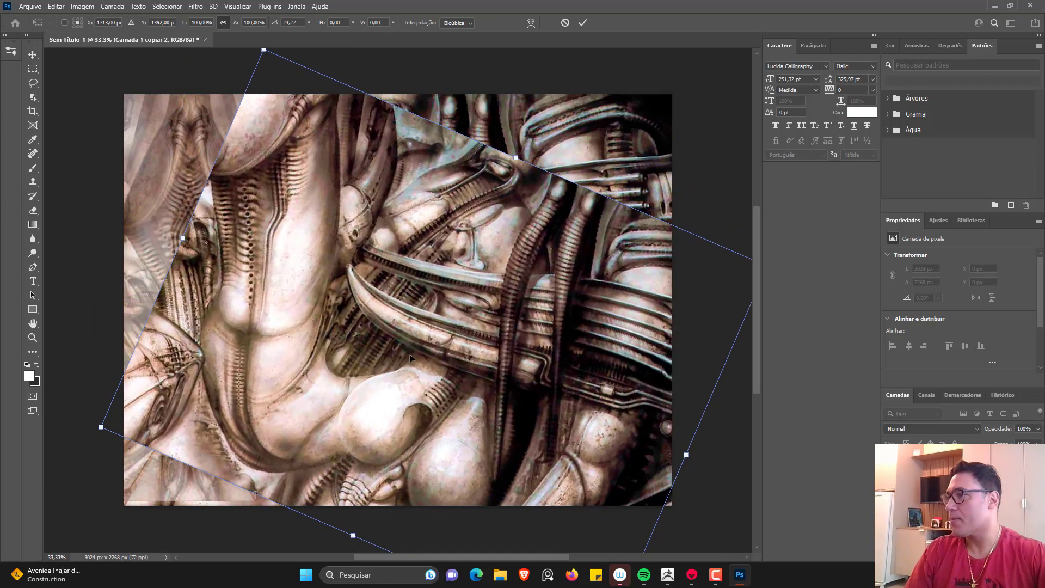
{"action": "mouse_move", "coordinate": [414, 355]}
{"action": "left_mouse_down"}
{"action": "mouse_move", "coordinate": [457, 347]}
{"action": "mouse_move", "coordinate": [413, 338]}
{"action": "left_mouse_up"}
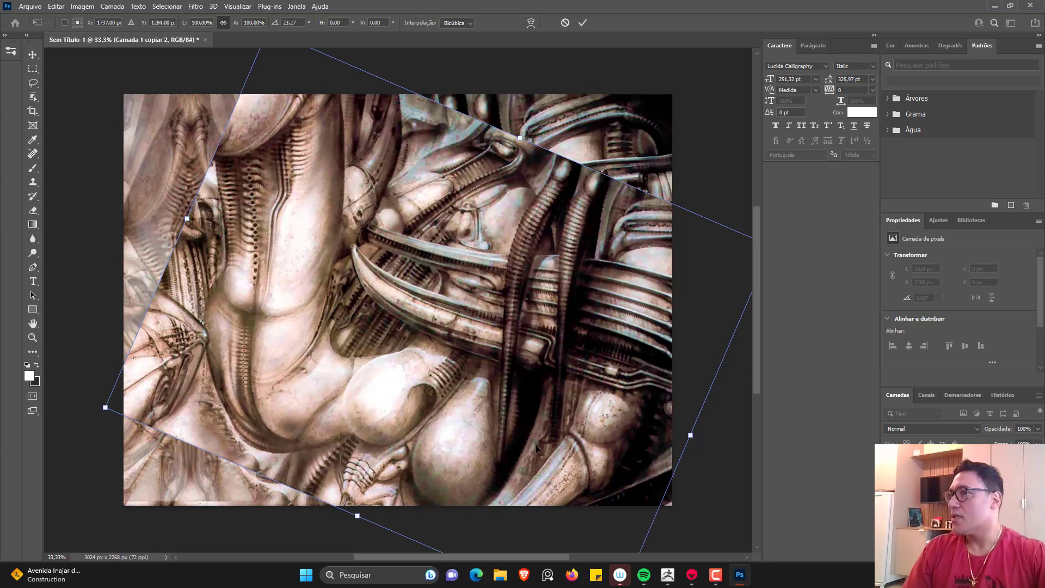
{"action": "key", "text": "Return"}
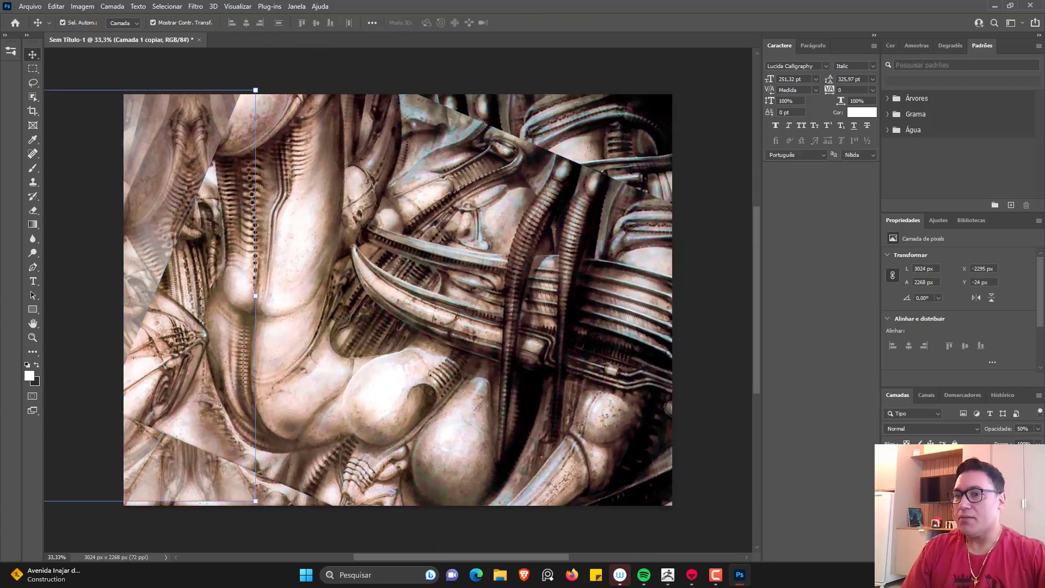
Step: Duplicate the rotated image layer and flip the new copy horizontally
{"action": "key", "text": "ctrl+j"}
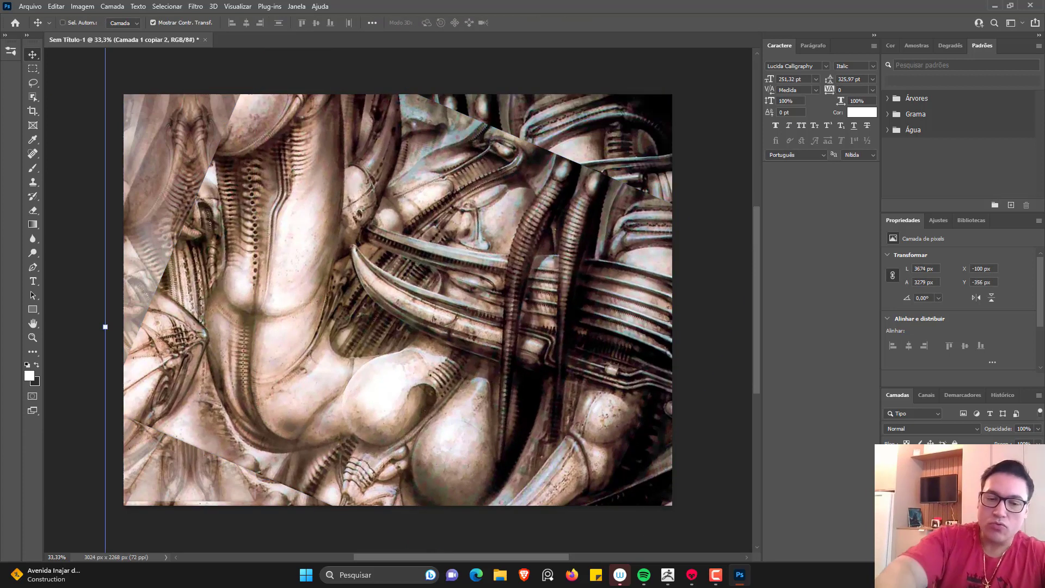
{"action": "left_click", "coordinate": [55, 7]}
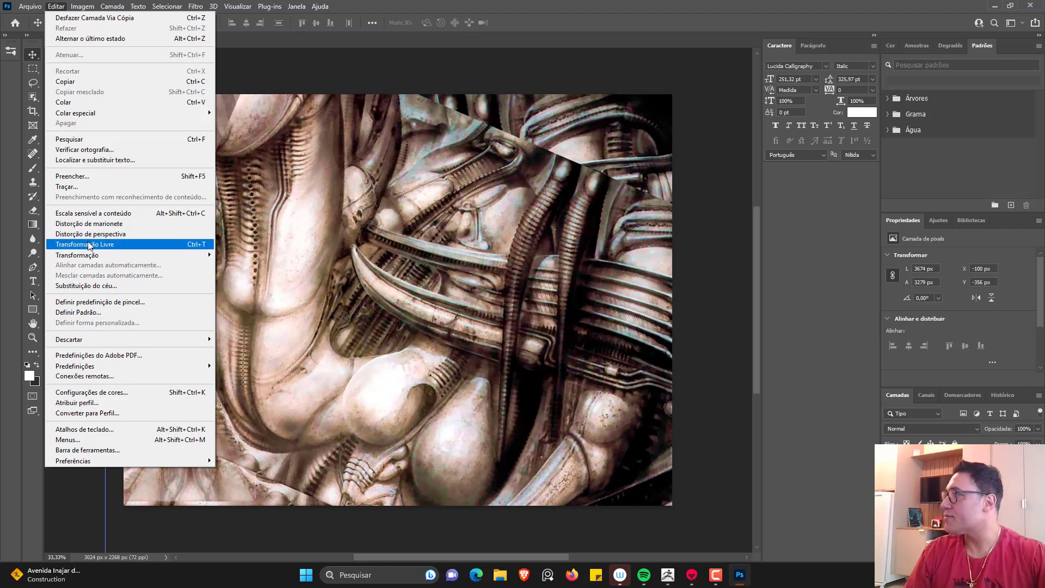
{"action": "mouse_move", "coordinate": [90, 255]}
{"action": "left_click", "coordinate": [257, 442]}
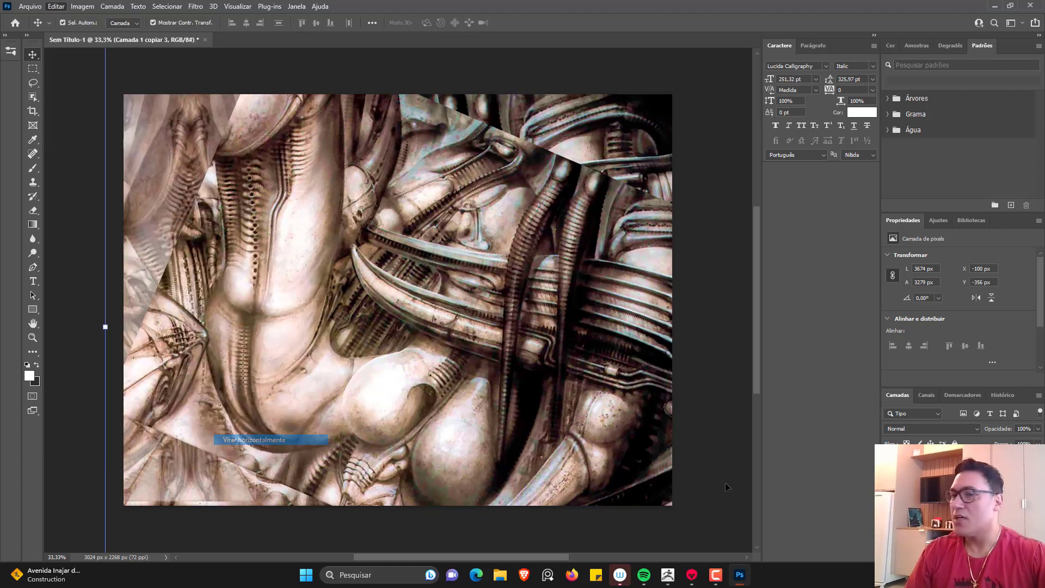
Step: Set the flipped copy's opacity to 50% and slide it across the image to explore symmetrical patterns, leaving it at about X -2195 px
{"action": "type", "text": "50"}
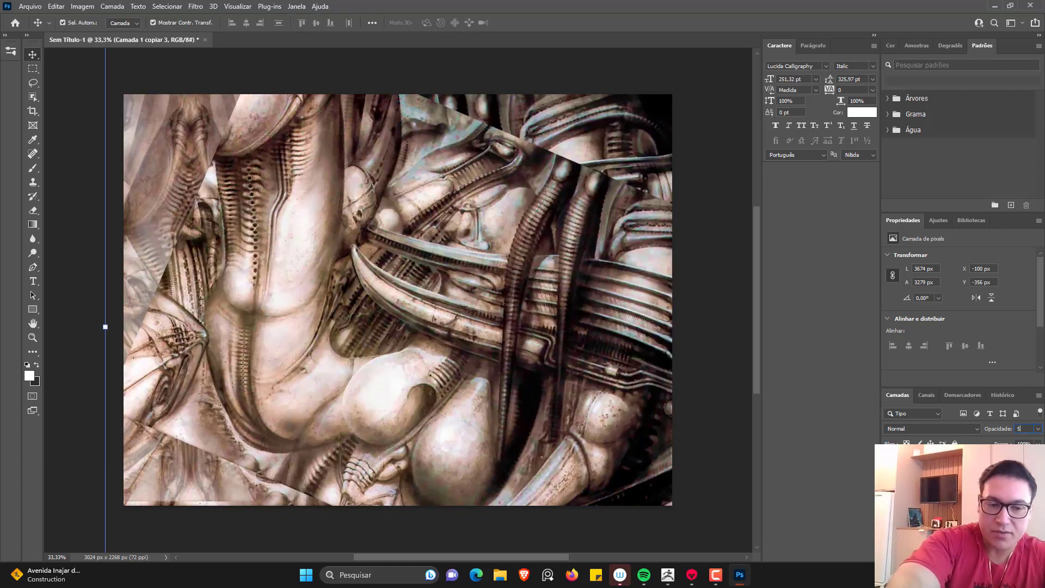
{"action": "key", "text": "Return"}
{"action": "left_click_drag", "start_coordinate": [477, 357], "coordinate": [203, 363]}
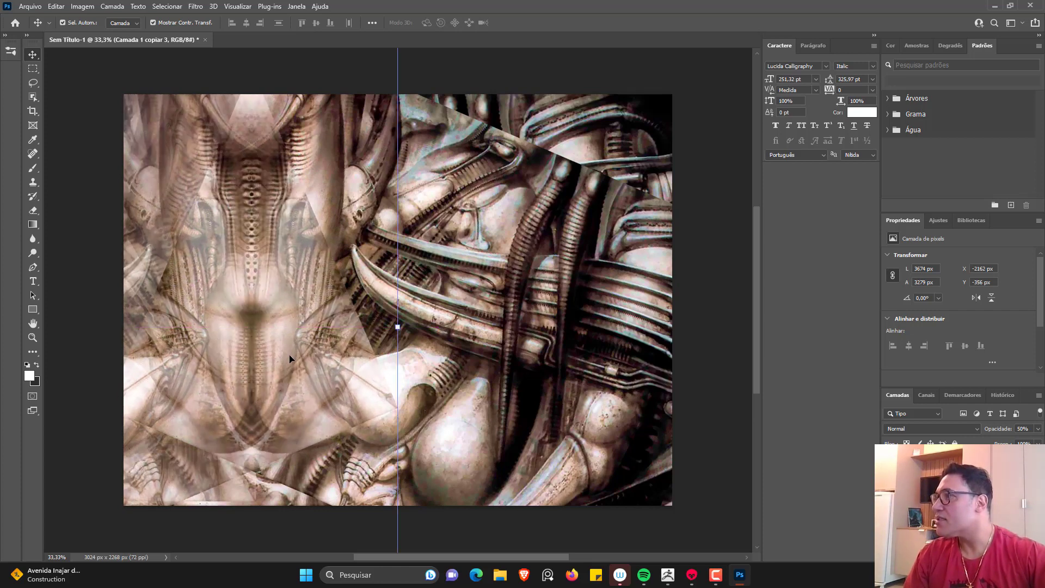
{"action": "left_click_drag", "start_coordinate": [290, 355], "coordinate": [272, 357]}
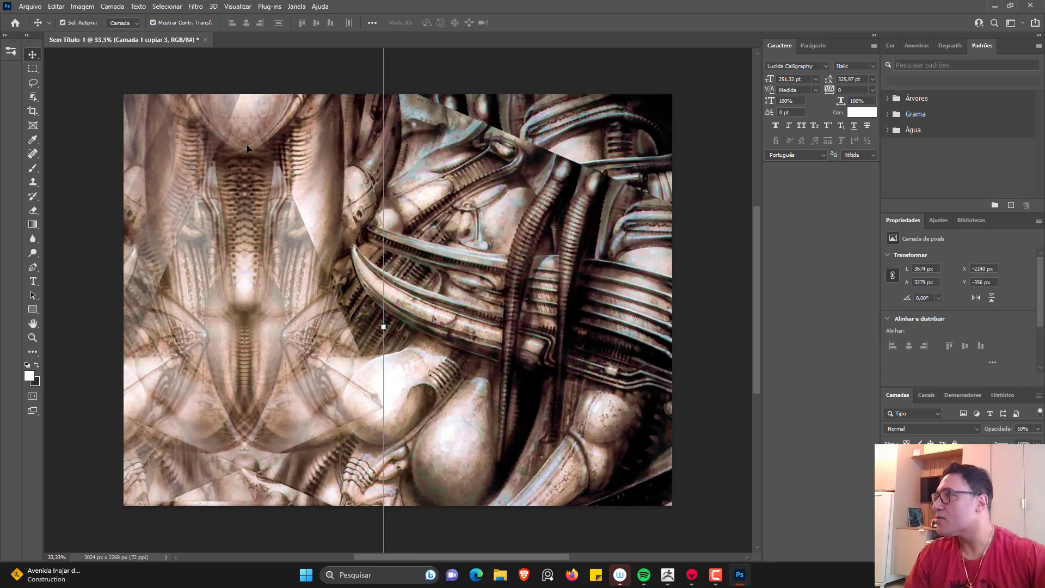
{"action": "left_click_drag", "start_coordinate": [215, 245], "coordinate": [223, 241]}
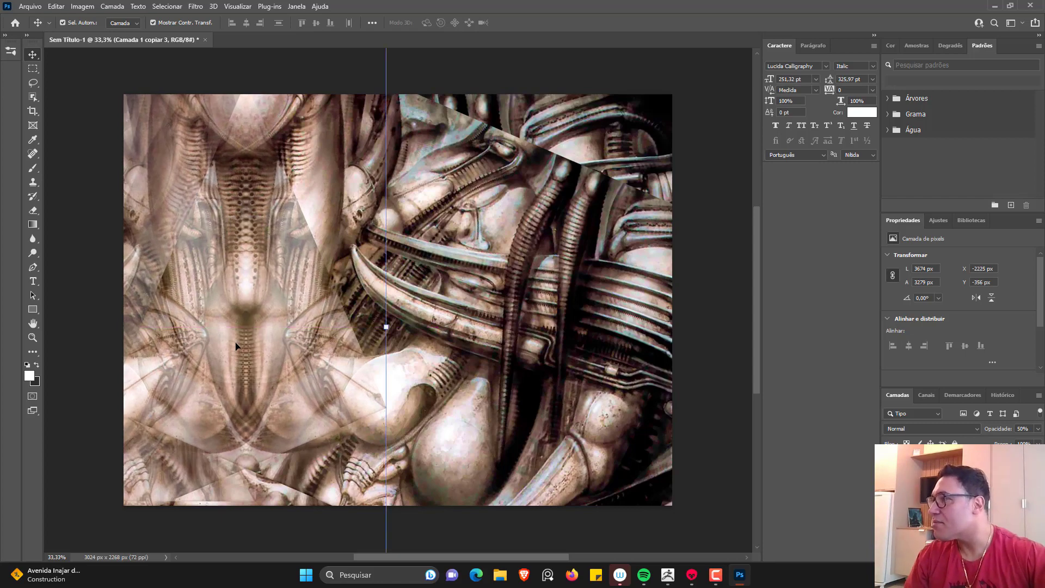
{"action": "left_click_drag", "start_coordinate": [266, 307], "coordinate": [350, 274]}
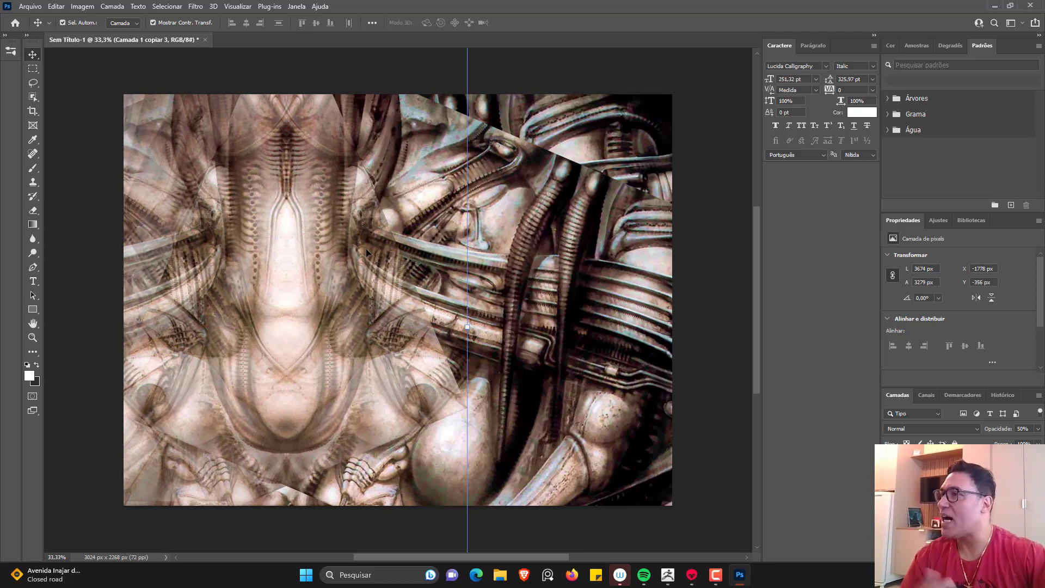
{"action": "left_click_drag", "start_coordinate": [365, 247], "coordinate": [305, 245]}
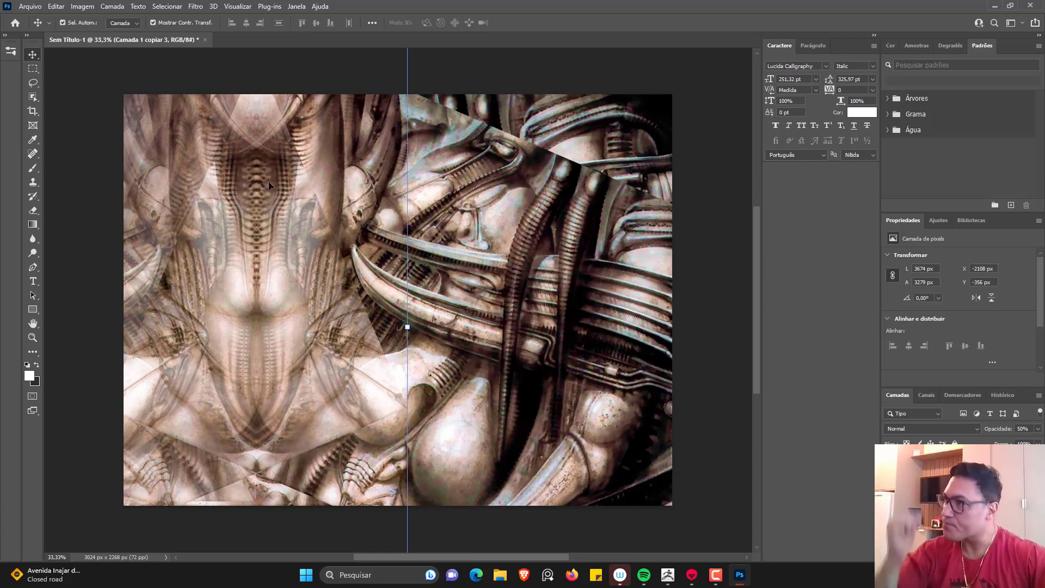
{"action": "mouse_move", "coordinate": [316, 223]}
{"action": "left_mouse_down"}
{"action": "mouse_move", "coordinate": [288, 223]}
{"action": "mouse_move", "coordinate": [301, 223]}
{"action": "left_mouse_up"}
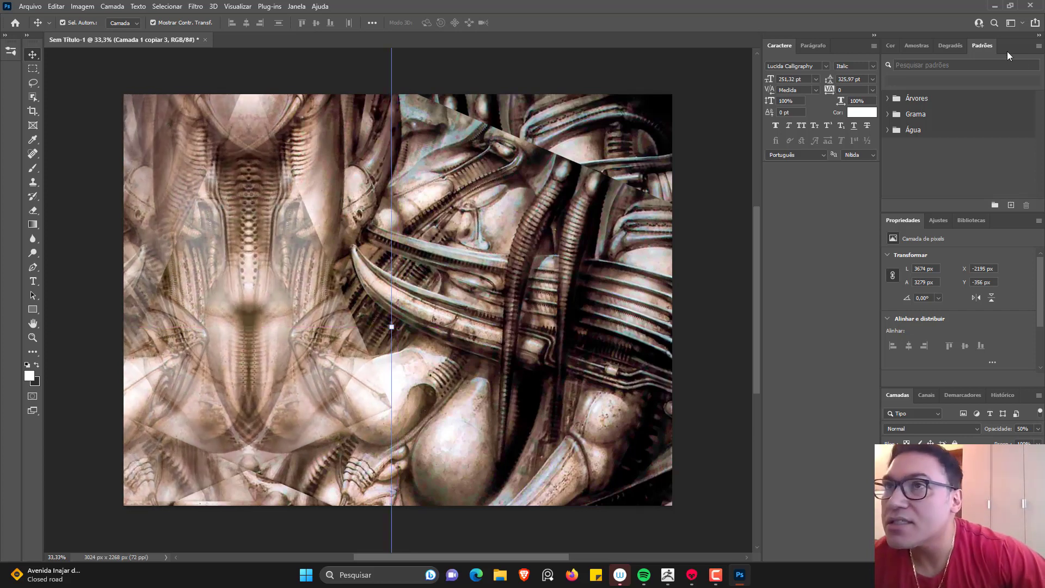
Step: Minimize Photoshop, switch to ZBrush, and select the ClayBuildup brush for the torso
{"action": "left_click", "coordinate": [995, 6]}
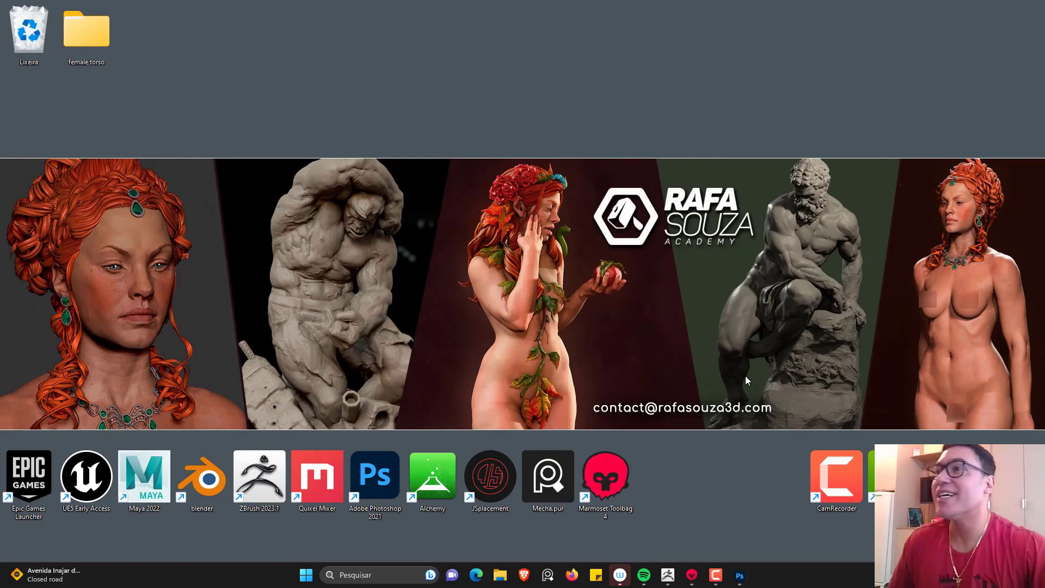
{"action": "left_click", "coordinate": [668, 576]}
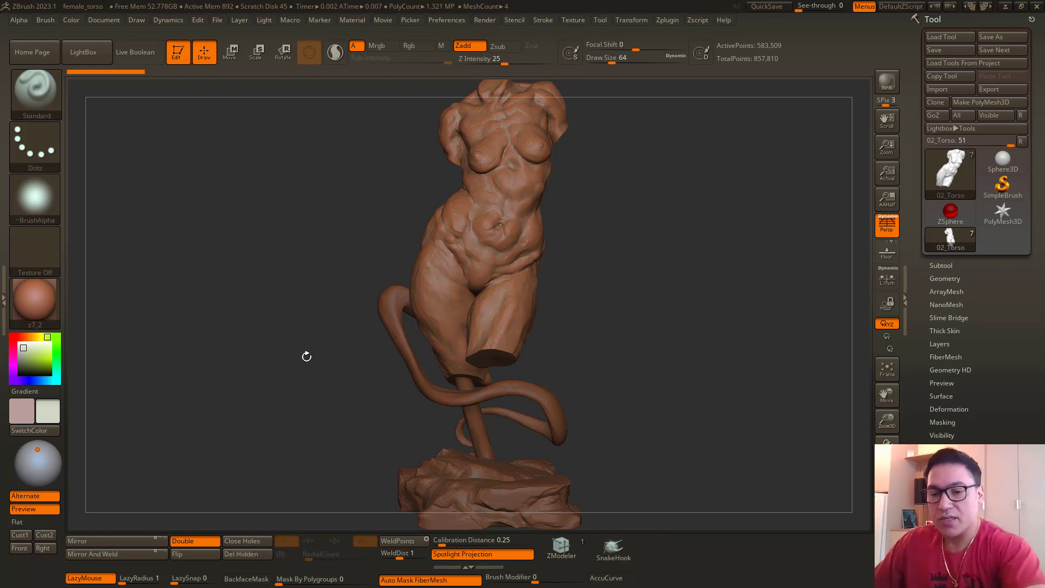
{"action": "key", "text": "b"}
{"action": "key", "text": "c"}
{"action": "key", "text": "b"}
{"action": "right_click_drag", "start_coordinate": [296, 245], "coordinate": [289, 204], "text": "ctrl"}
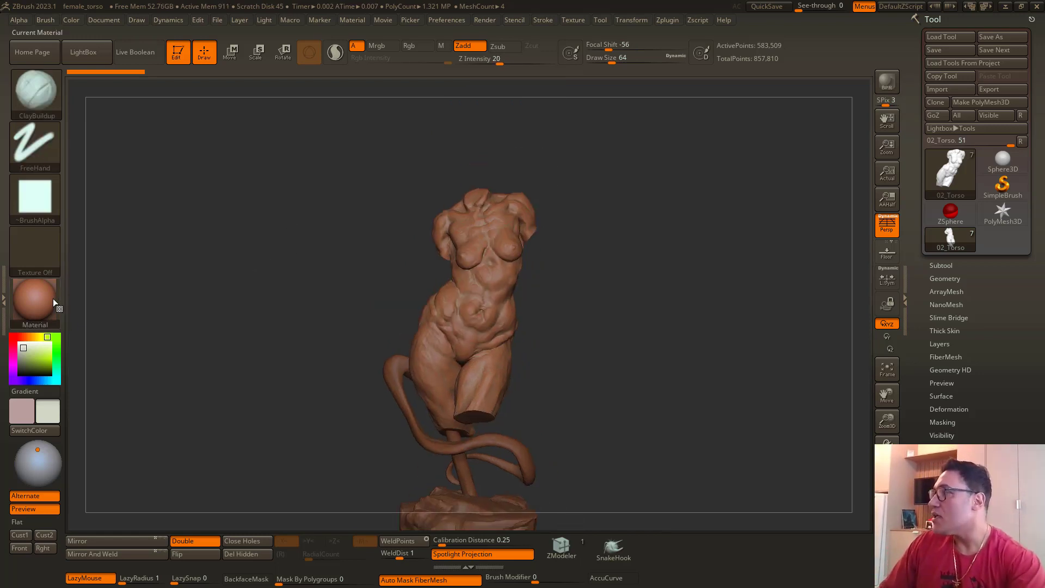
Step: Apply the z7 material to the sculpture and hide the tool shelves around the canvas
{"action": "left_click", "coordinate": [53, 303]}
{"action": "left_click", "coordinate": [310, 201]}
{"action": "right_click_drag", "start_coordinate": [232, 291], "coordinate": [259, 250], "text": "ctrl"}
{"action": "key", "text": "Tab"}
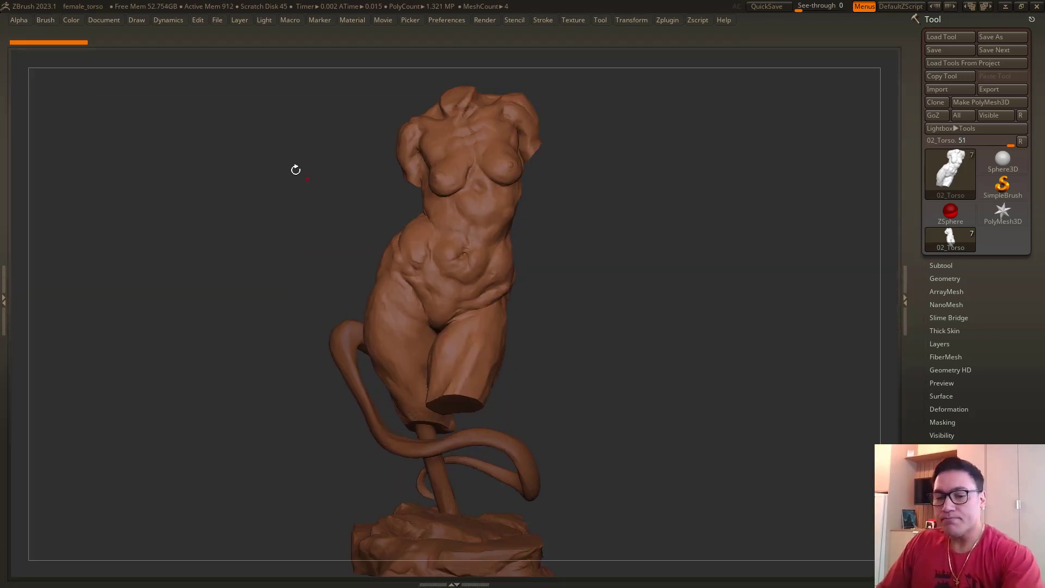
Step: Frame the upper torso and set the ClayBuildup brush to a draw size of about 59 and a focal shift of about -89
{"action": "right_click_drag", "start_coordinate": [257, 143], "coordinate": [190, 210], "text": "alt"}
{"action": "right_click_drag", "start_coordinate": [265, 205], "coordinate": [339, 240], "text": "alt"}
{"action": "right_click_drag", "start_coordinate": [339, 240], "coordinate": [381, 217]}
{"action": "key", "text": "space"}
{"action": "left_click_drag", "start_coordinate": [403, 191], "coordinate": [388, 205]}
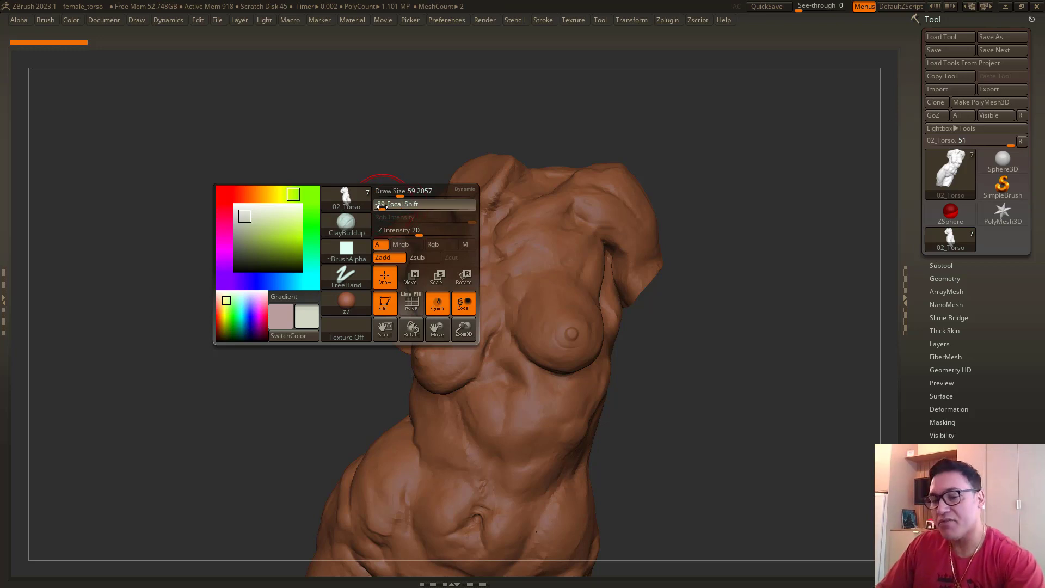
Step: Switch to the Clay brush, frame the upper chest, and set the draw size to about 83
{"action": "key", "text": "space"}
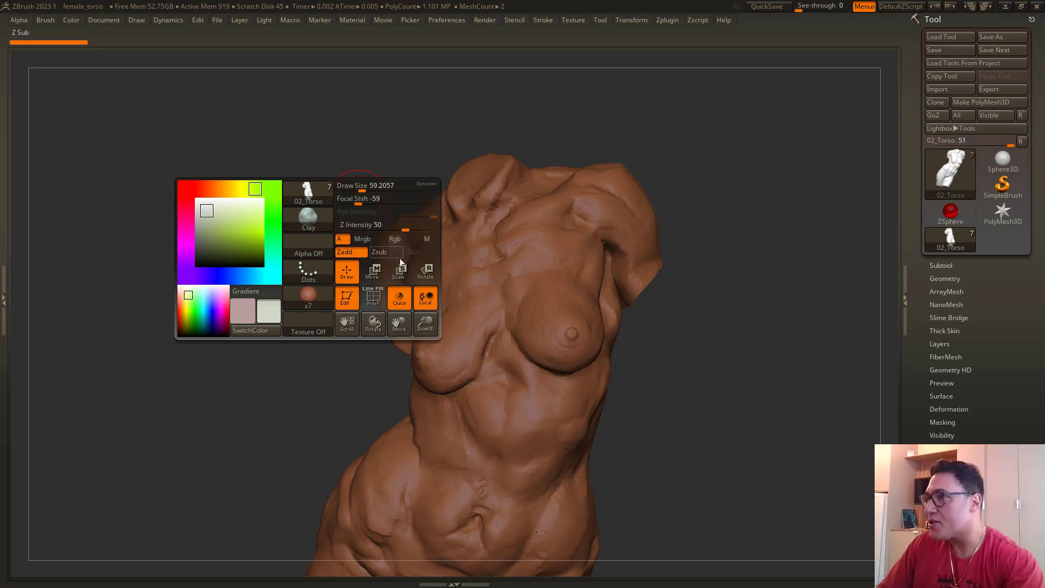
{"action": "left_click_drag", "start_coordinate": [247, 147], "coordinate": [243, 219], "text": "alt"}
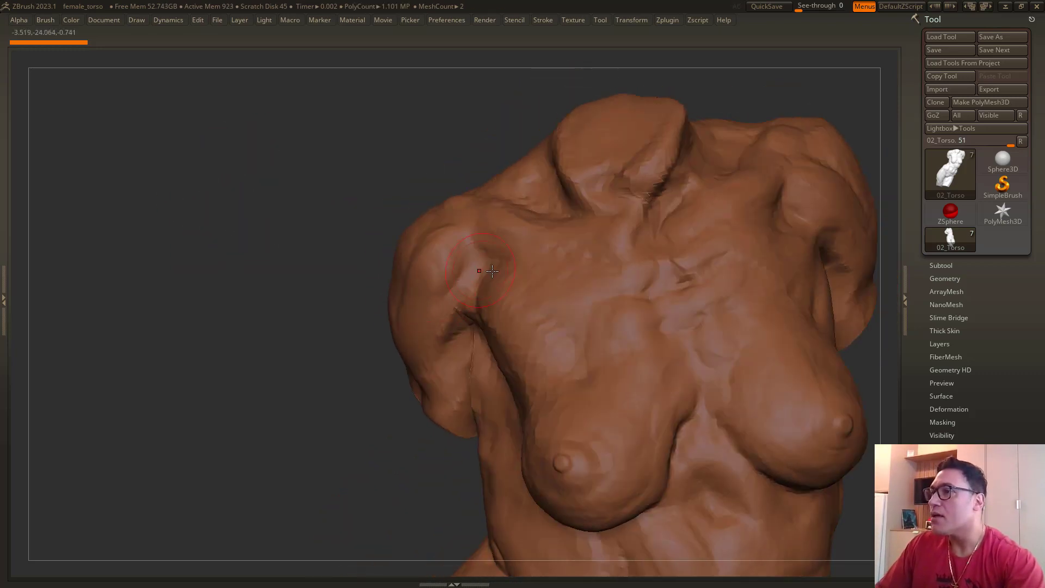
{"action": "key", "text": "space"}
Step: Turn off Sculptris Pro mode and check the torso's mesh density with the polyframe display
{"action": "key", "text": "Tab"}
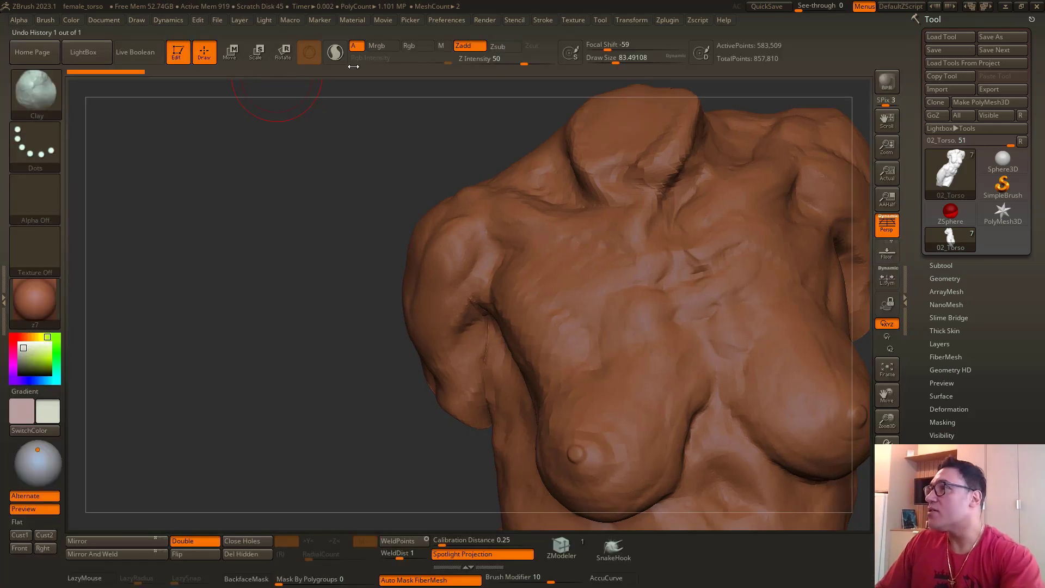
{"action": "left_click", "coordinate": [886, 480]}
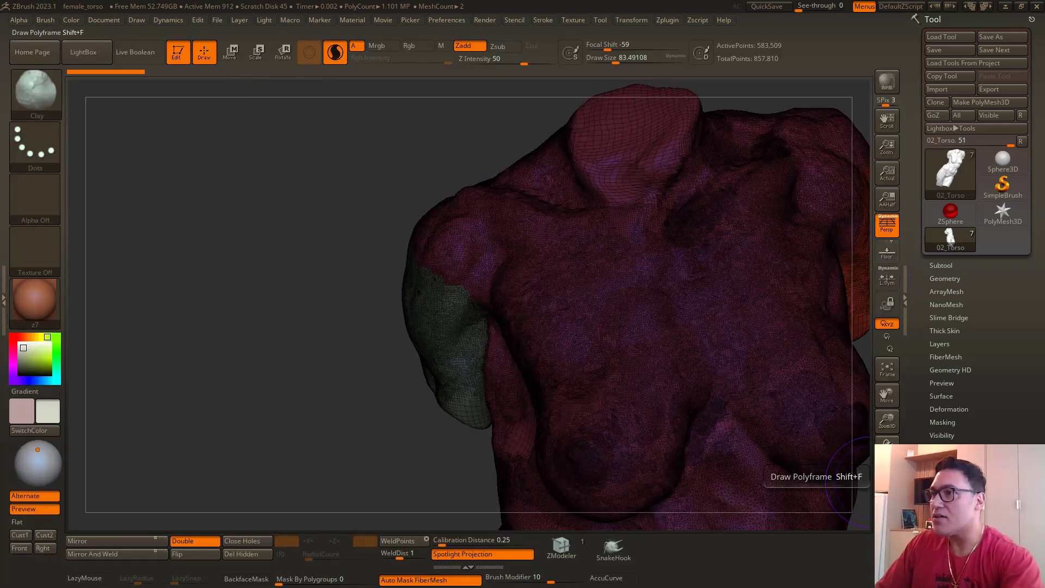
{"action": "left_click", "coordinate": [886, 480]}
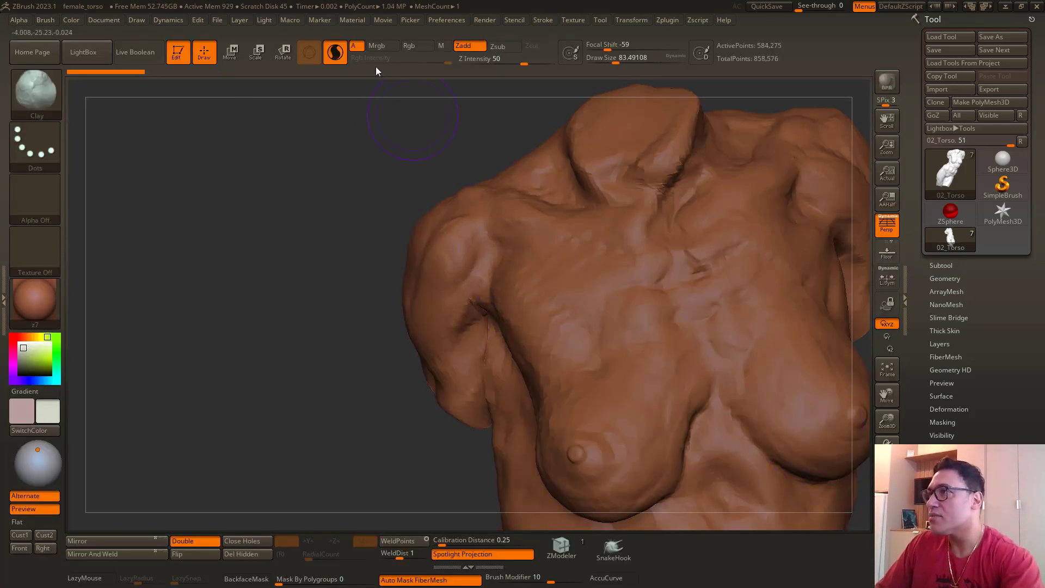
{"action": "left_click", "coordinate": [334, 52]}
{"action": "left_click", "coordinate": [886, 480]}
{"action": "left_click_drag", "start_coordinate": [329, 227], "coordinate": [336, 237]}
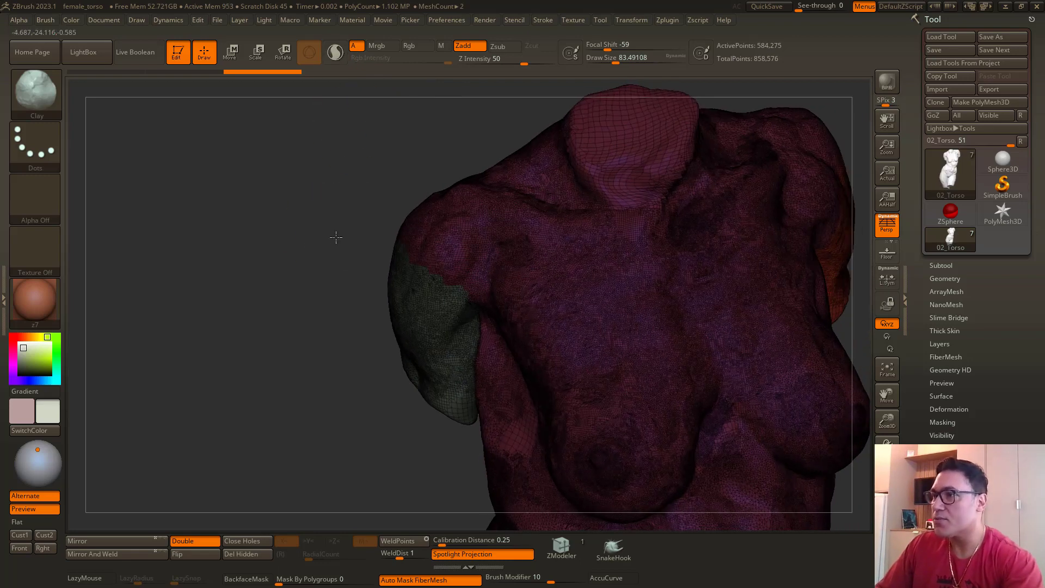
{"action": "key", "text": "shift+f"}
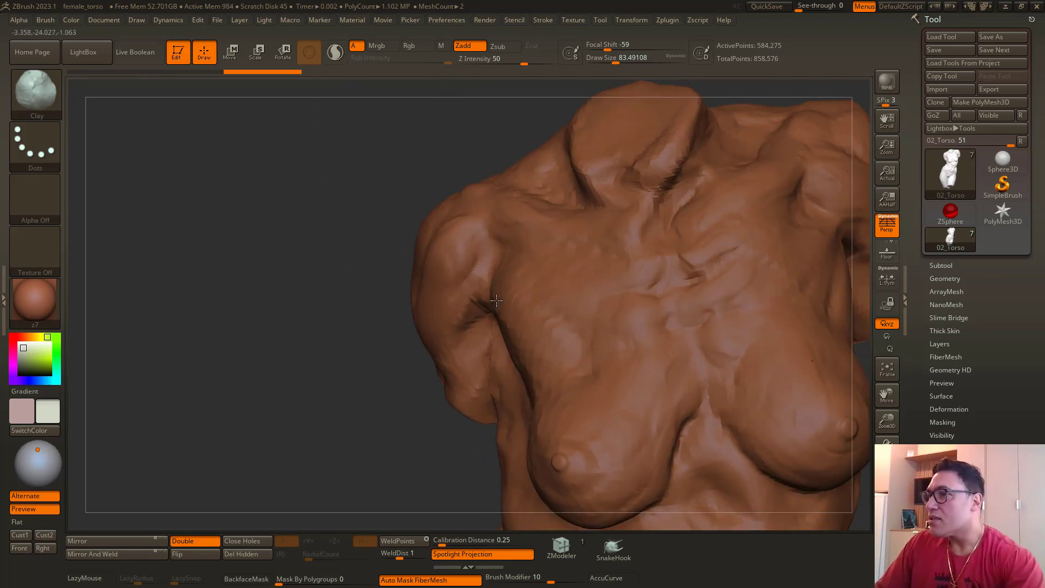
Step: Hide the tool shelves around the canvas and dismiss the XMD ToolBox dialog
{"action": "left_click_drag", "start_coordinate": [306, 288], "coordinate": [252, 268]}
{"action": "left_click_drag", "start_coordinate": [262, 204], "coordinate": [281, 98], "text": "alt"}
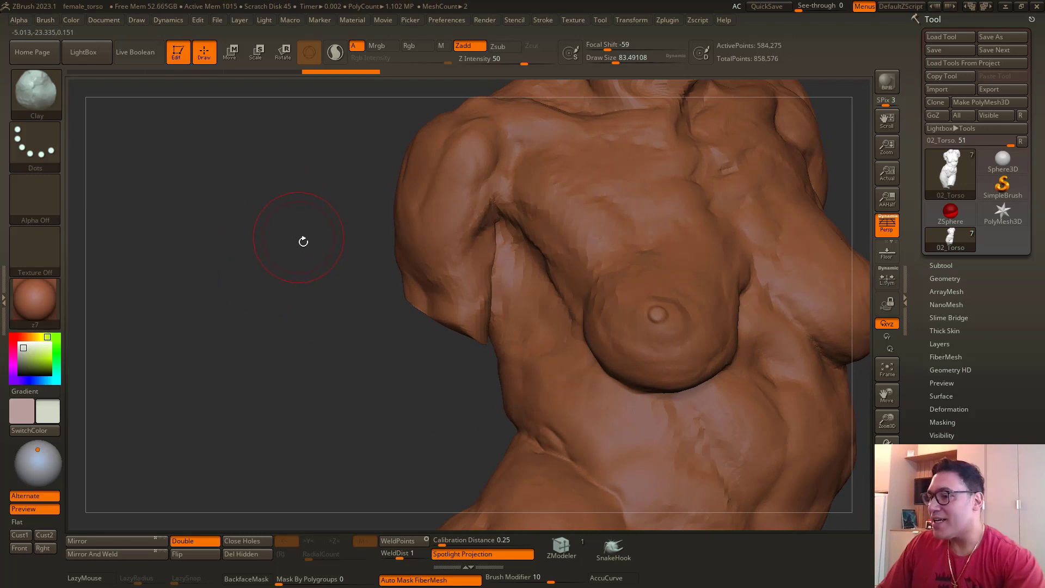
{"action": "left_click_drag", "start_coordinate": [318, 214], "coordinate": [301, 229]}
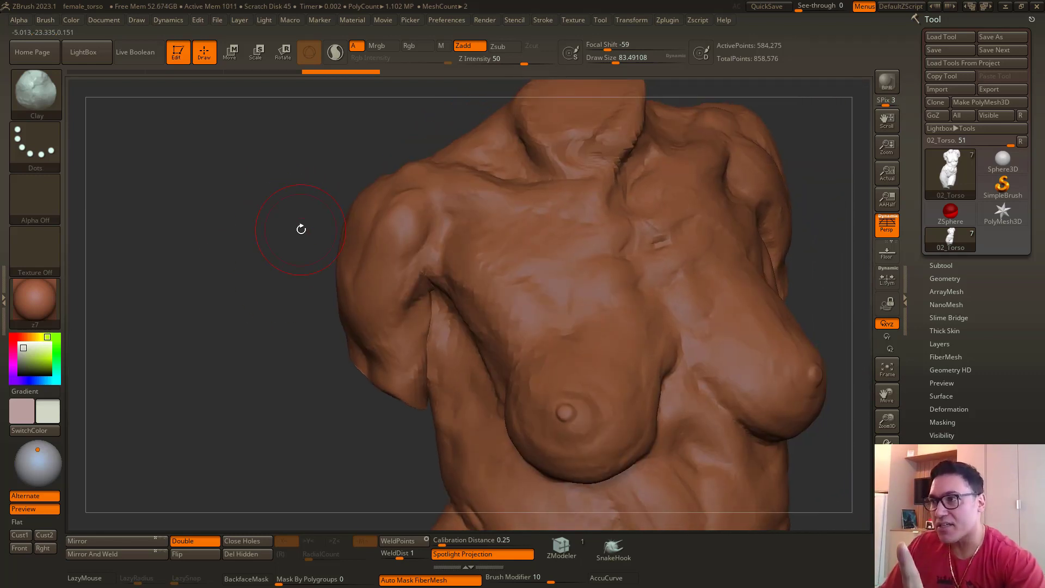
{"action": "key", "text": "Tab"}
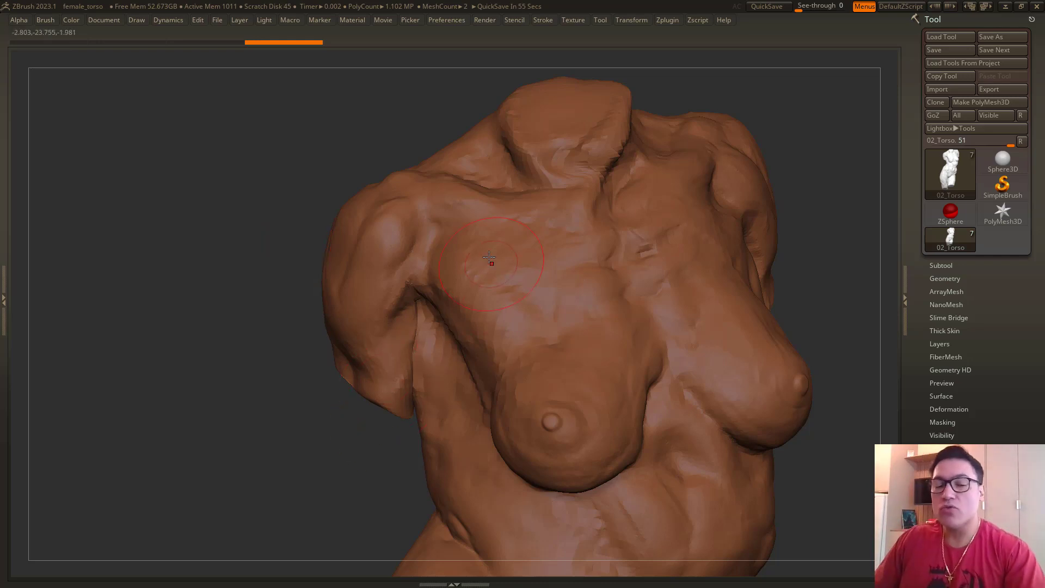
{"action": "key", "text": "period"}
{"action": "left_click", "coordinate": [450, 352]}
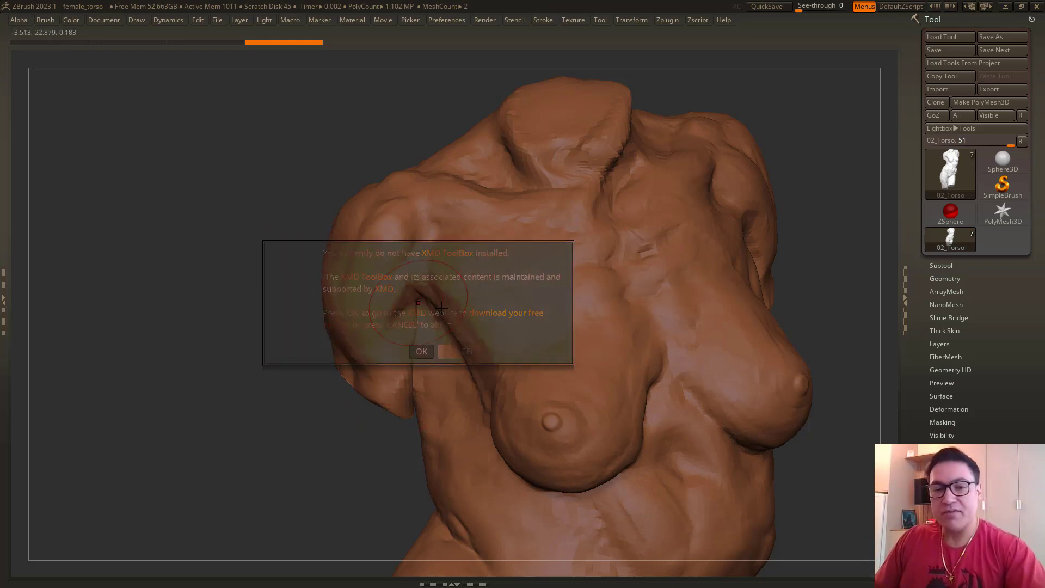
Step: Try to pull the figure's right armpit crease up toward the shoulder
{"action": "key", "text": "space"}
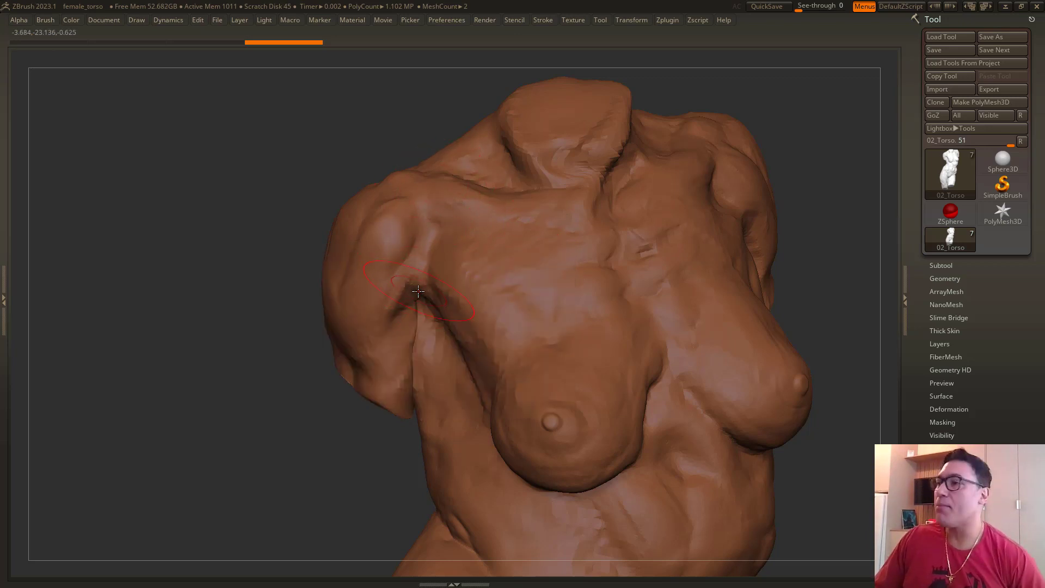
{"action": "left_click_drag", "start_coordinate": [418, 291], "coordinate": [437, 222]}
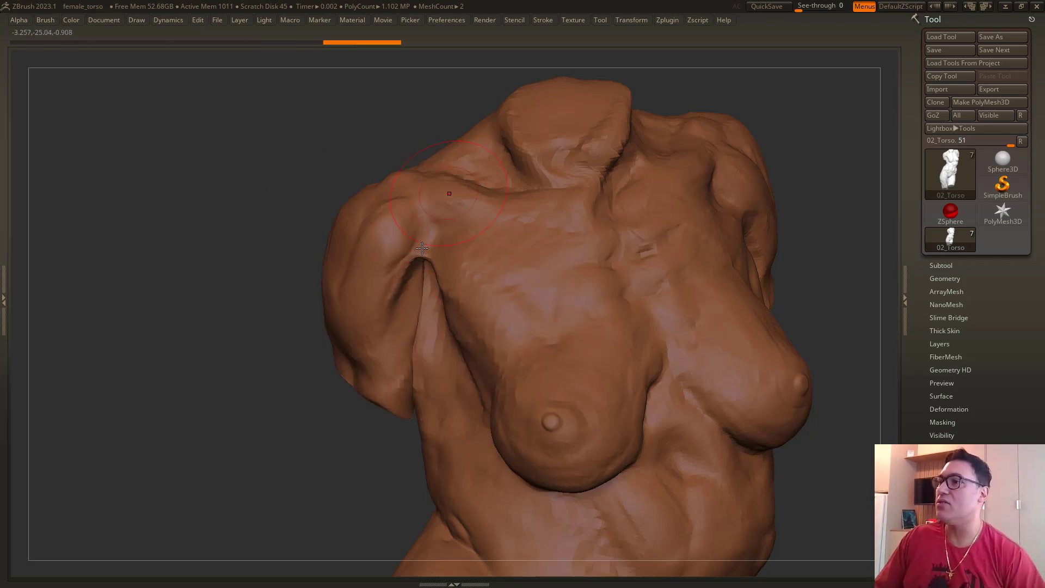
{"action": "key", "text": "ctrl+z"}
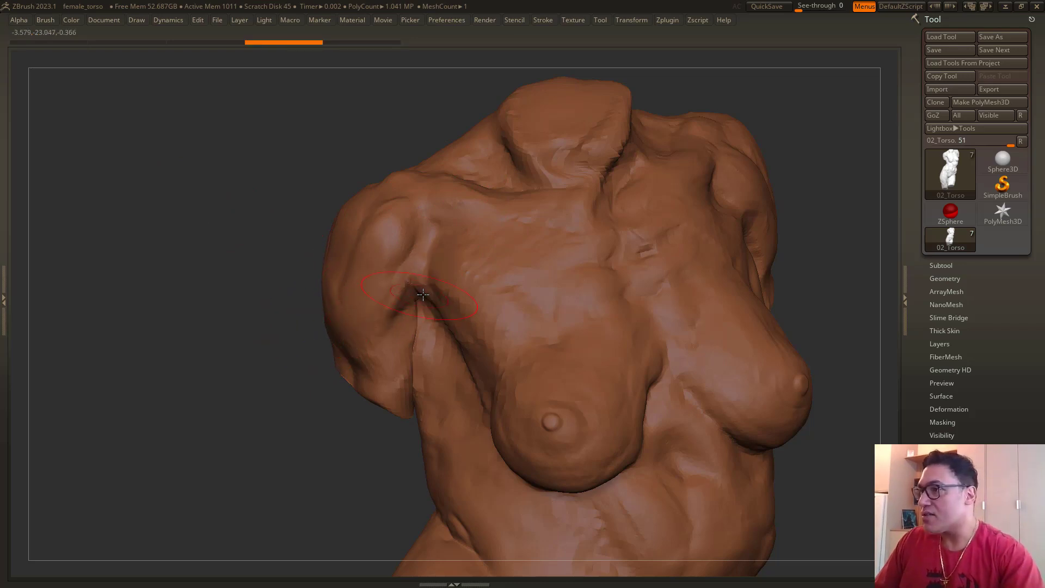
Step: Reshape the figure's right armpit crease and the adjoining lower chest edge with short downward strokes
{"action": "left_click_drag", "start_coordinate": [423, 294], "coordinate": [414, 312]}
{"action": "left_click_drag", "start_coordinate": [240, 279], "coordinate": [300, 269], "text": "alt"}
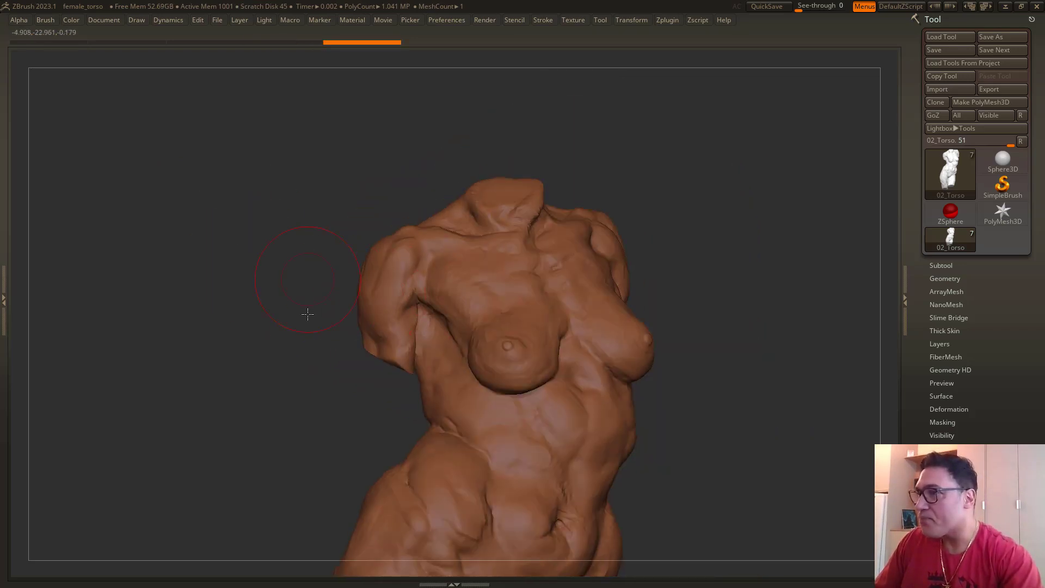
{"action": "left_click_drag", "start_coordinate": [307, 314], "coordinate": [310, 343]}
{"action": "left_click_drag", "start_coordinate": [425, 300], "coordinate": [413, 319]}
{"action": "mouse_move", "coordinate": [297, 275]}
{"action": "left_mouse_down", "text": "alt"}
{"action": "mouse_move", "coordinate": [307, 298]}
{"action": "mouse_move", "coordinate": [327, 300]}
{"action": "left_mouse_up", "text": "alt"}
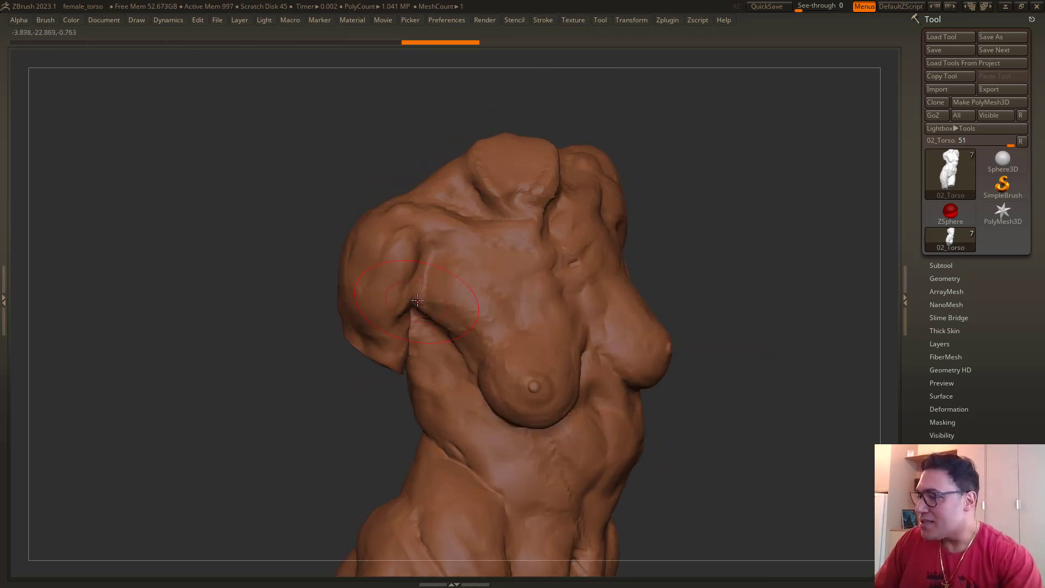
{"action": "left_click_drag", "start_coordinate": [439, 312], "coordinate": [436, 327]}
{"action": "left_click_drag", "start_coordinate": [436, 327], "coordinate": [438, 329]}
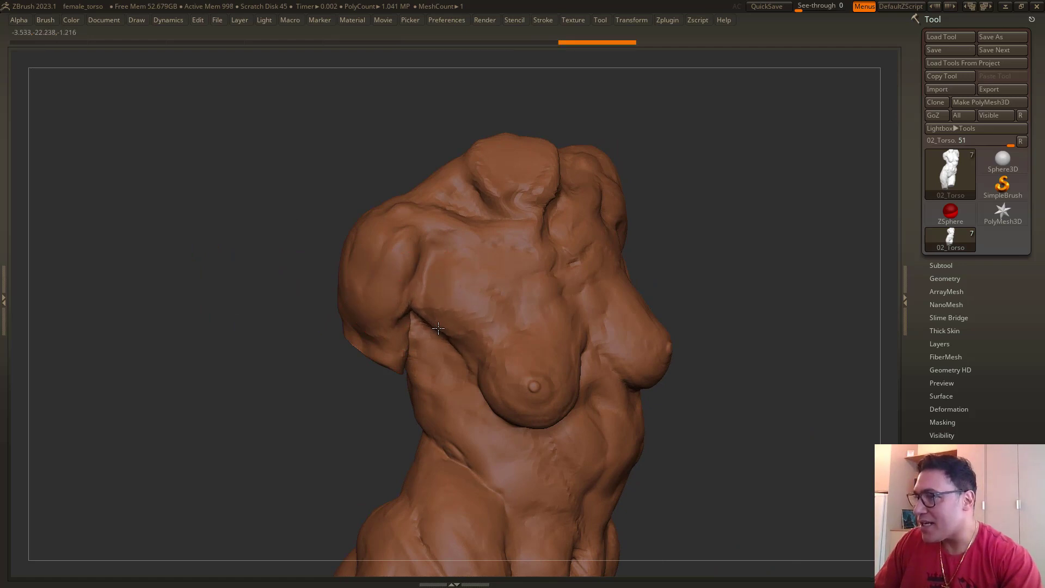
Step: Adjust the armpit crease on the figure's left side where the chest meets the arm
{"action": "left_click_drag", "start_coordinate": [305, 298], "coordinate": [193, 261]}
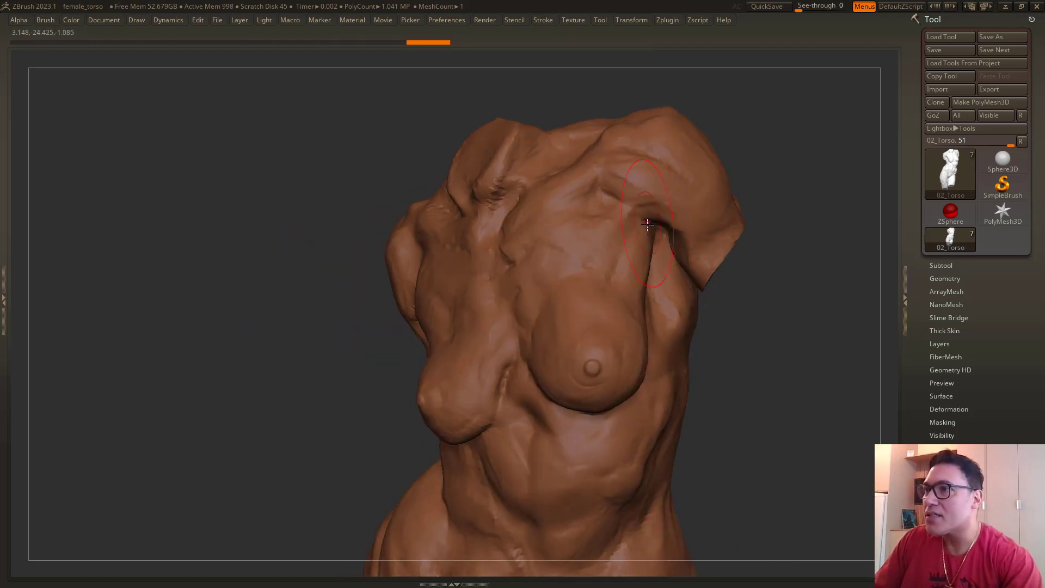
{"action": "left_click_drag", "start_coordinate": [647, 225], "coordinate": [665, 245]}
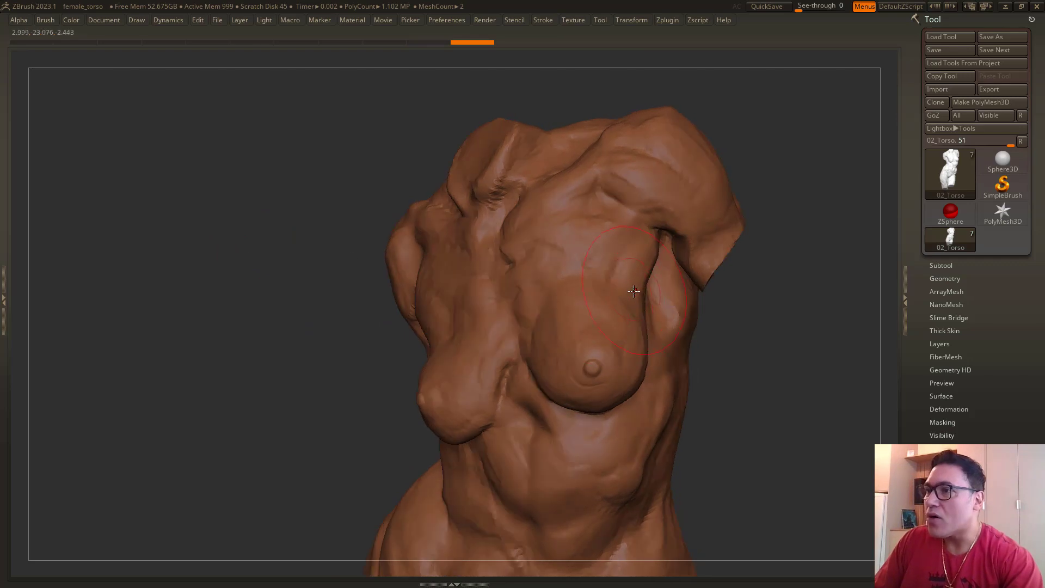
{"action": "left_click_drag", "start_coordinate": [274, 255], "coordinate": [240, 275]}
Step: Build up the outer pectoral beside the right deltoid with long strokes running down to the armpit
{"action": "left_click_drag", "start_coordinate": [344, 317], "coordinate": [357, 331]}
{"action": "mouse_move", "coordinate": [235, 358]}
{"action": "left_mouse_down"}
{"action": "mouse_move", "coordinate": [196, 318]}
{"action": "mouse_move", "coordinate": [247, 229]}
{"action": "mouse_move", "coordinate": [194, 217]}
{"action": "mouse_move", "coordinate": [232, 249]}
{"action": "mouse_move", "coordinate": [217, 322]}
{"action": "left_mouse_up"}
{"action": "left_click_drag", "start_coordinate": [409, 244], "coordinate": [403, 318]}
{"action": "left_click_drag", "start_coordinate": [274, 308], "coordinate": [308, 294]}
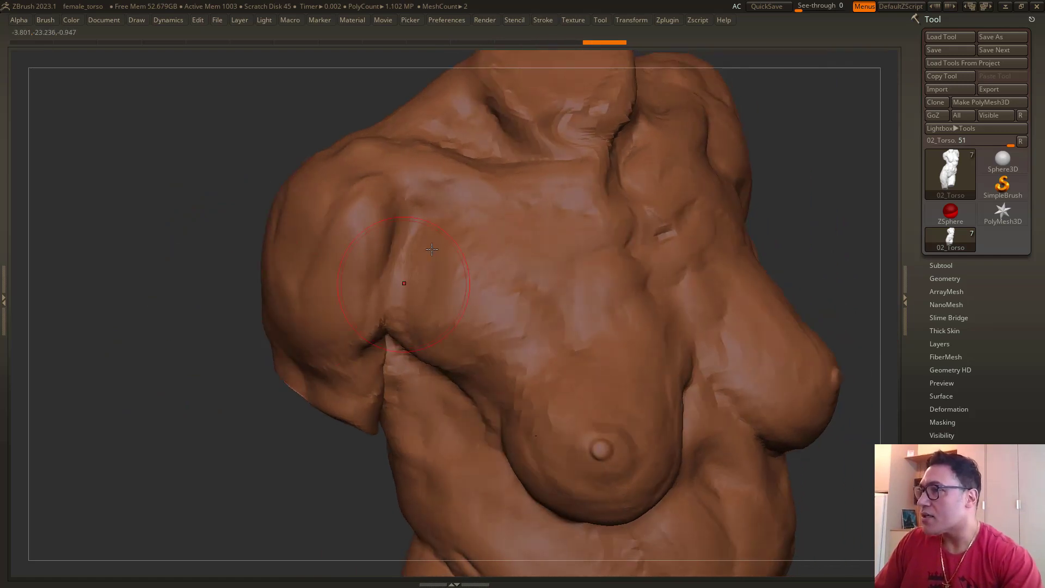
{"action": "left_click_drag", "start_coordinate": [406, 252], "coordinate": [407, 317]}
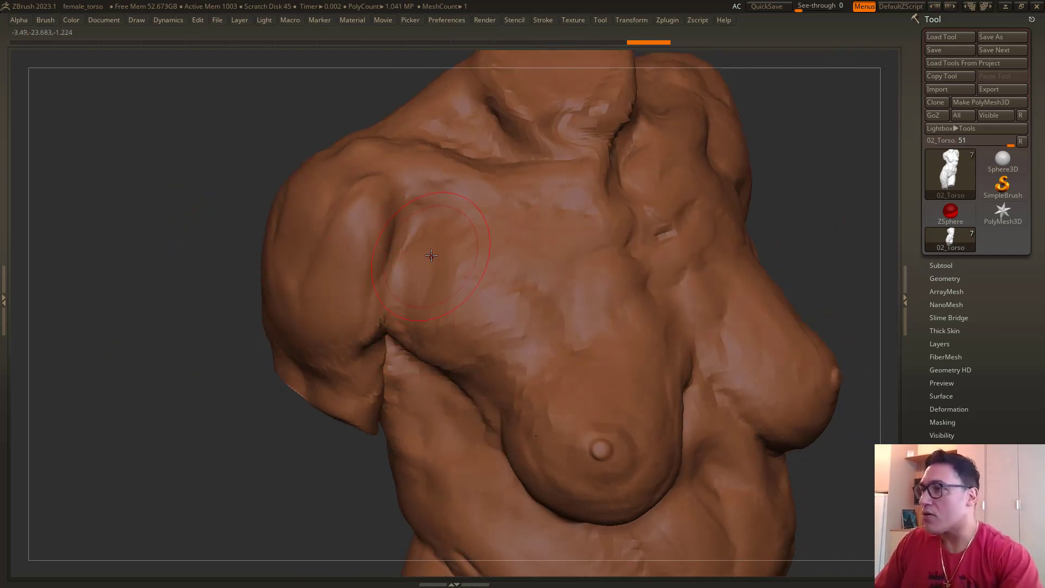
Step: Refine the transition between the right deltoid and pectoral, filling the outer chest above the armpit
{"action": "key", "text": "space"}
{"action": "mouse_move", "coordinate": [205, 182]}
{"action": "left_mouse_down"}
{"action": "mouse_move", "coordinate": [334, 298]}
{"action": "mouse_move", "coordinate": [346, 335]}
{"action": "left_mouse_up"}
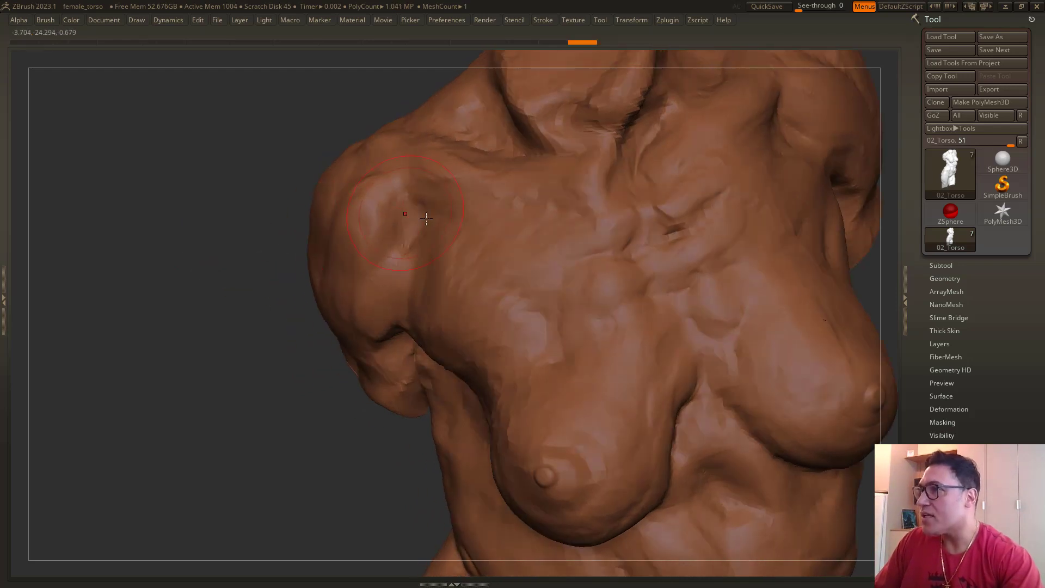
{"action": "mouse_move", "coordinate": [425, 225]}
{"action": "left_mouse_down", "text": "alt"}
{"action": "mouse_move", "coordinate": [368, 287]}
{"action": "mouse_move", "coordinate": [280, 308]}
{"action": "left_mouse_up", "text": "alt"}
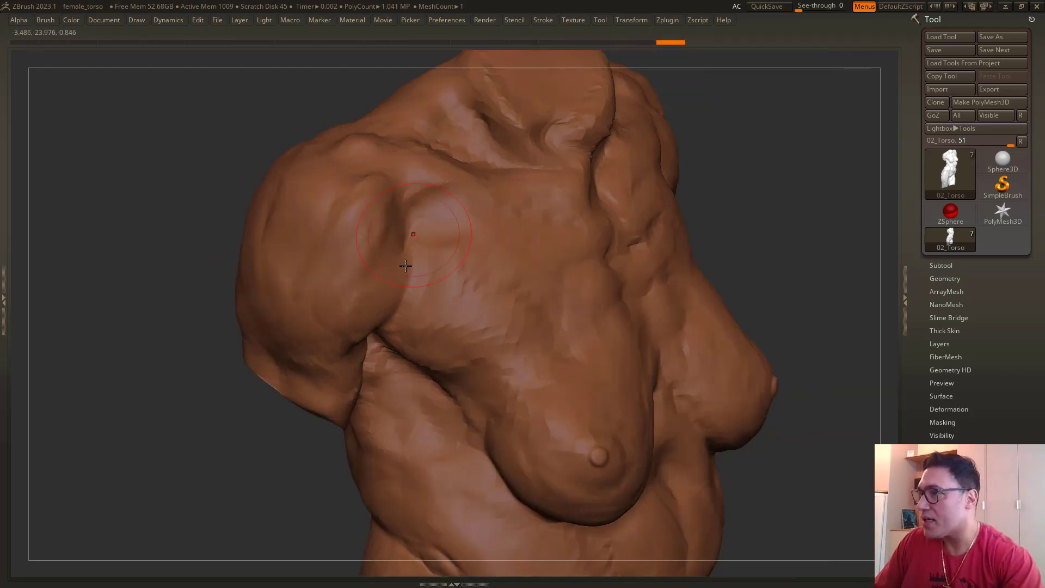
{"action": "key", "text": "space"}
{"action": "mouse_move", "coordinate": [440, 281]}
{"action": "left_mouse_down"}
{"action": "mouse_move", "coordinate": [459, 263]}
{"action": "mouse_move", "coordinate": [417, 313]}
{"action": "left_mouse_up"}
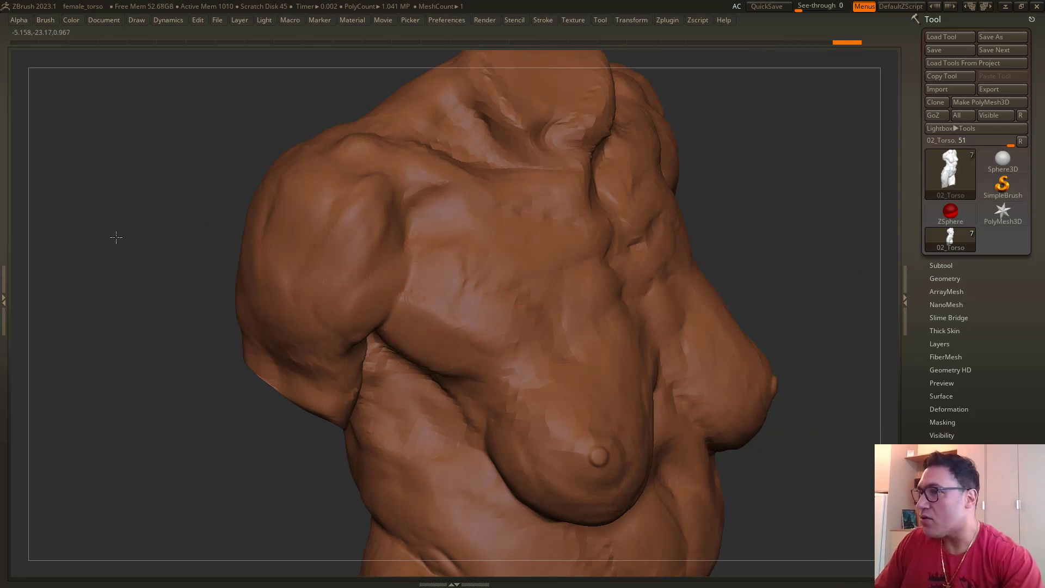
Step: Define the right armpit fold where the pectoral passes under the arm
{"action": "mouse_move", "coordinate": [115, 235]}
{"action": "left_mouse_down"}
{"action": "mouse_move", "coordinate": [254, 260]}
{"action": "mouse_move", "coordinate": [424, 331]}
{"action": "left_mouse_up"}
{"action": "mouse_move", "coordinate": [232, 311]}
{"action": "left_mouse_down"}
{"action": "mouse_move", "coordinate": [236, 270]}
{"action": "mouse_move", "coordinate": [264, 308]}
{"action": "mouse_move", "coordinate": [258, 341]}
{"action": "mouse_move", "coordinate": [415, 301]}
{"action": "left_mouse_up"}
{"action": "mouse_move", "coordinate": [307, 376]}
{"action": "left_mouse_down", "text": "alt"}
{"action": "mouse_move", "coordinate": [303, 285]}
{"action": "mouse_move", "coordinate": [287, 289]}
{"action": "mouse_move", "coordinate": [363, 338]}
{"action": "mouse_move", "coordinate": [354, 338]}
{"action": "mouse_move", "coordinate": [415, 313]}
{"action": "left_mouse_up", "text": "alt"}
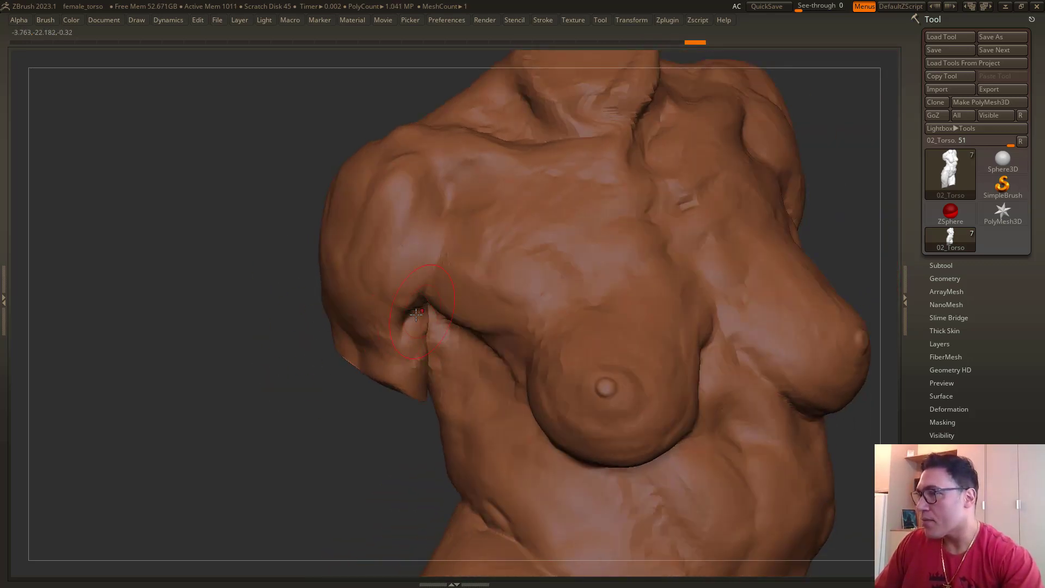
{"action": "mouse_move", "coordinate": [253, 314]}
{"action": "left_mouse_down"}
{"action": "mouse_move", "coordinate": [224, 331]}
{"action": "mouse_move", "coordinate": [282, 301]}
{"action": "left_mouse_up"}
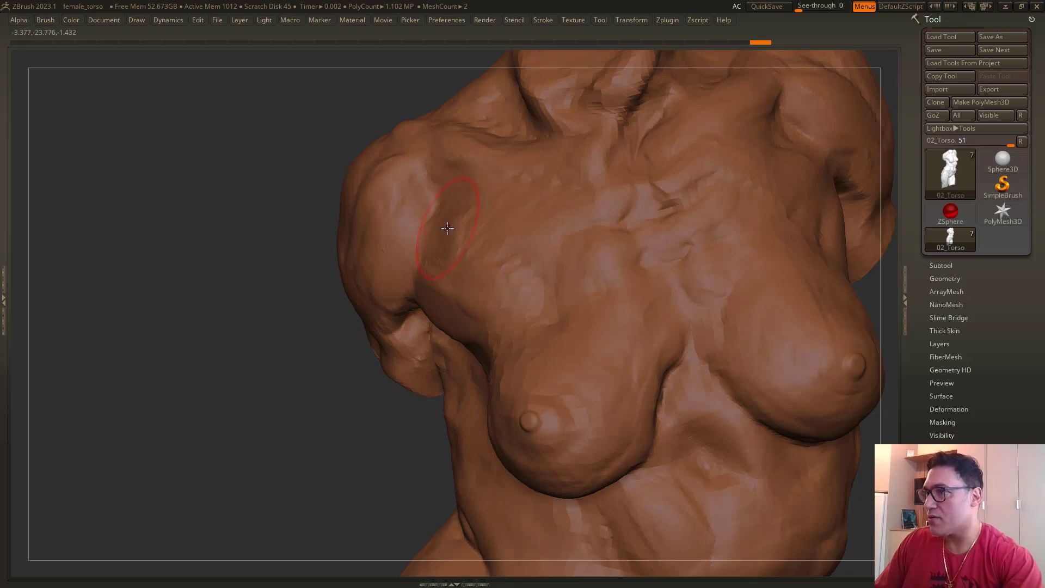
Step: Fill and soften the right upper chest between the collarbone and the pectoral fold
{"action": "left_click_drag", "start_coordinate": [326, 232], "coordinate": [343, 275]}
{"action": "key", "text": "space"}
{"action": "left_click_drag", "start_coordinate": [492, 255], "coordinate": [507, 255]}
{"action": "left_click_drag", "start_coordinate": [311, 207], "coordinate": [322, 188]}
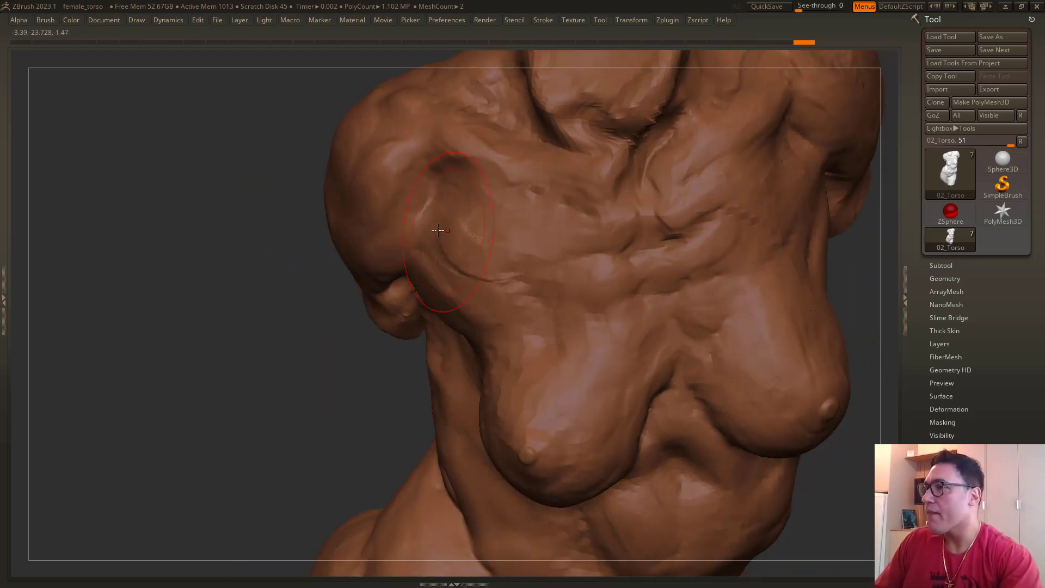
{"action": "key", "text": "space"}
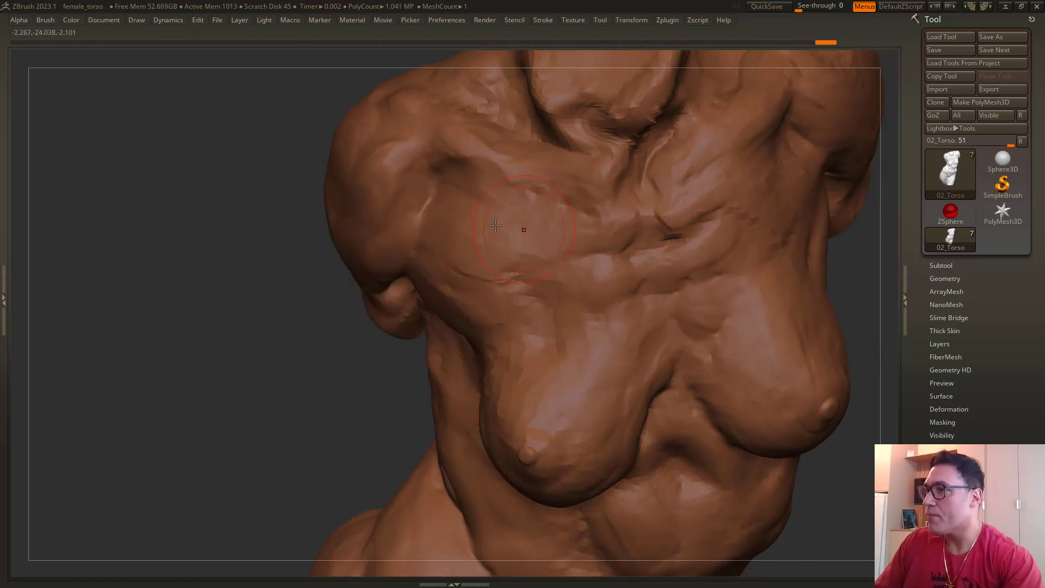
{"action": "left_click_drag", "start_coordinate": [269, 217], "coordinate": [420, 266]}
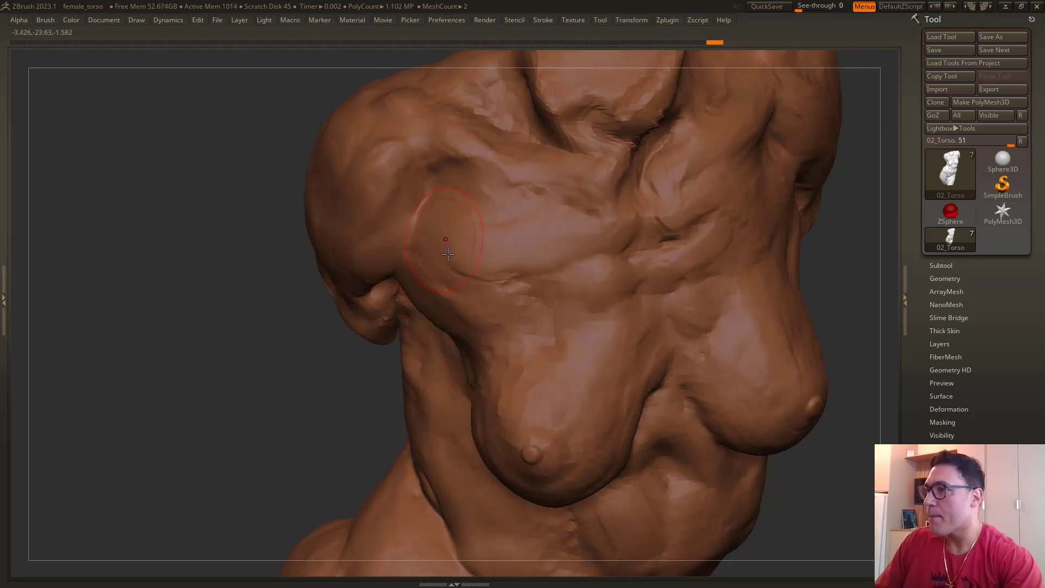
{"action": "left_click_drag", "start_coordinate": [398, 309], "coordinate": [448, 287]}
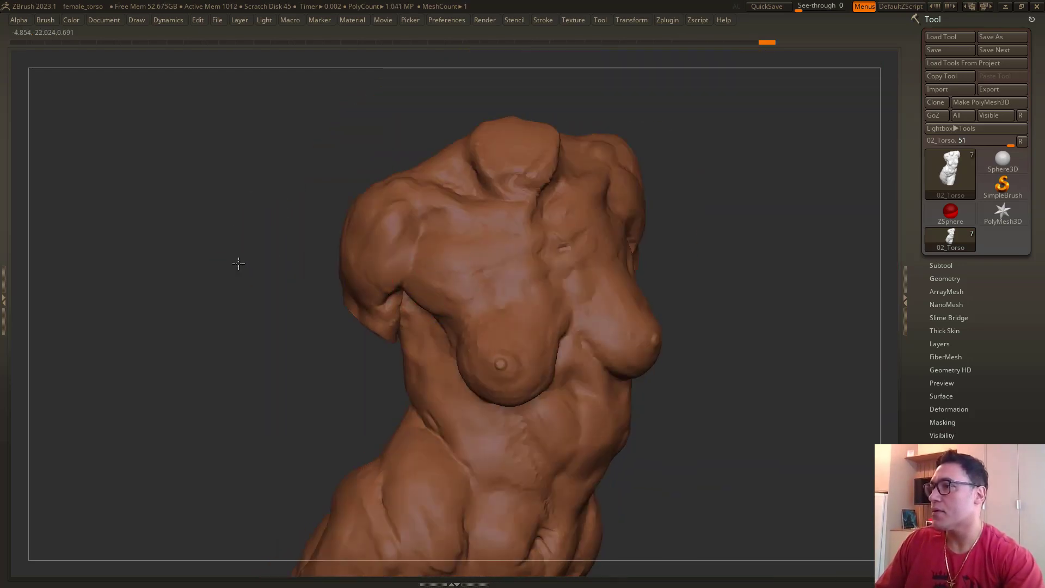
Step: Sculpt a rounded pectoral form beside the right deltoid and refine the hollow below the collarbone
{"action": "mouse_move", "coordinate": [238, 263]}
{"action": "left_mouse_down"}
{"action": "mouse_move", "coordinate": [210, 268]}
{"action": "mouse_move", "coordinate": [227, 266]}
{"action": "mouse_move", "coordinate": [254, 311]}
{"action": "mouse_move", "coordinate": [407, 224]}
{"action": "left_mouse_up"}
{"action": "left_click_drag", "start_coordinate": [286, 279], "coordinate": [394, 236]}
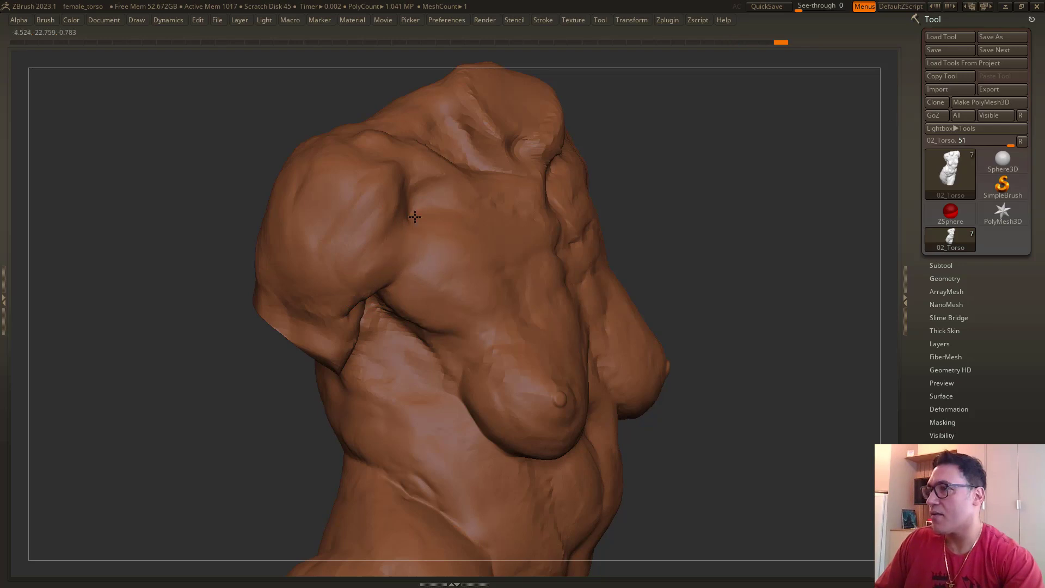
{"action": "left_click_drag", "start_coordinate": [168, 221], "coordinate": [352, 276]}
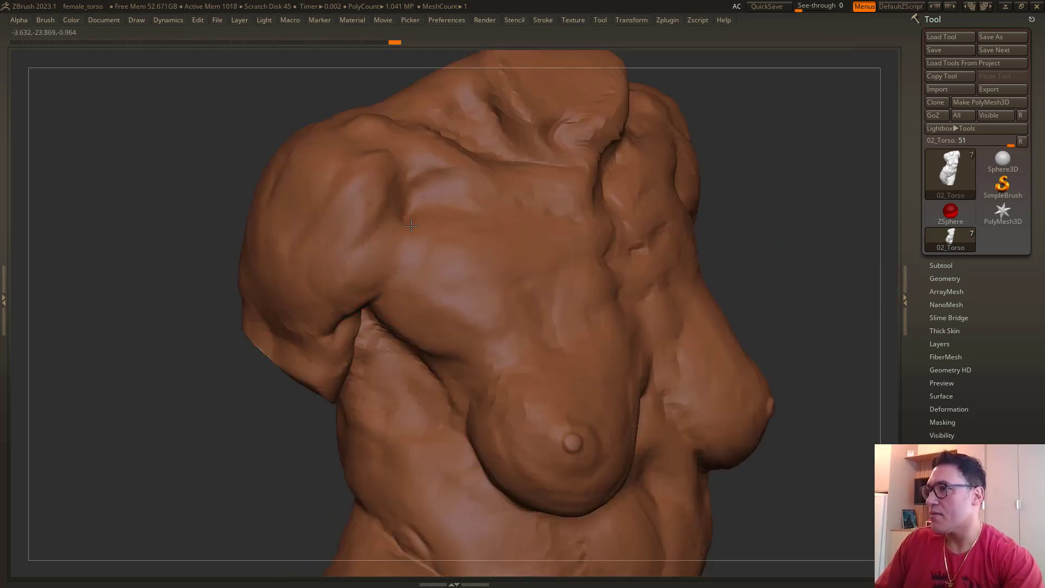
{"action": "left_click_drag", "start_coordinate": [442, 265], "coordinate": [459, 263]}
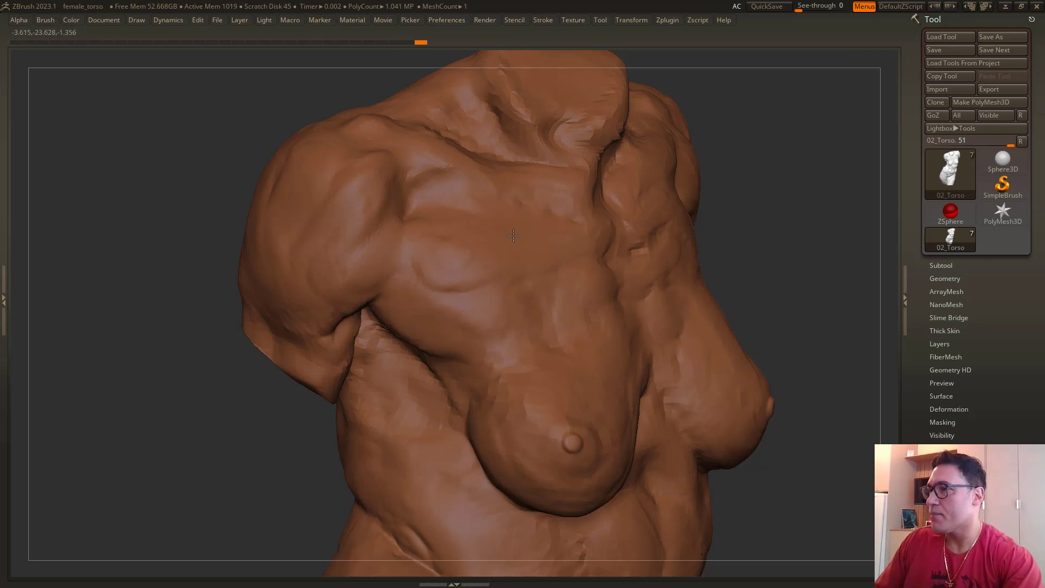
{"action": "left_click_drag", "start_coordinate": [160, 172], "coordinate": [278, 186]}
{"action": "mouse_move", "coordinate": [291, 222]}
{"action": "left_mouse_down"}
{"action": "mouse_move", "coordinate": [261, 254]}
{"action": "mouse_move", "coordinate": [277, 245]}
{"action": "mouse_move", "coordinate": [259, 243]}
{"action": "mouse_move", "coordinate": [257, 191]}
{"action": "mouse_move", "coordinate": [255, 286]}
{"action": "mouse_move", "coordinate": [257, 245]}
{"action": "mouse_move", "coordinate": [335, 239]}
{"action": "mouse_move", "coordinate": [386, 269]}
{"action": "left_mouse_up"}
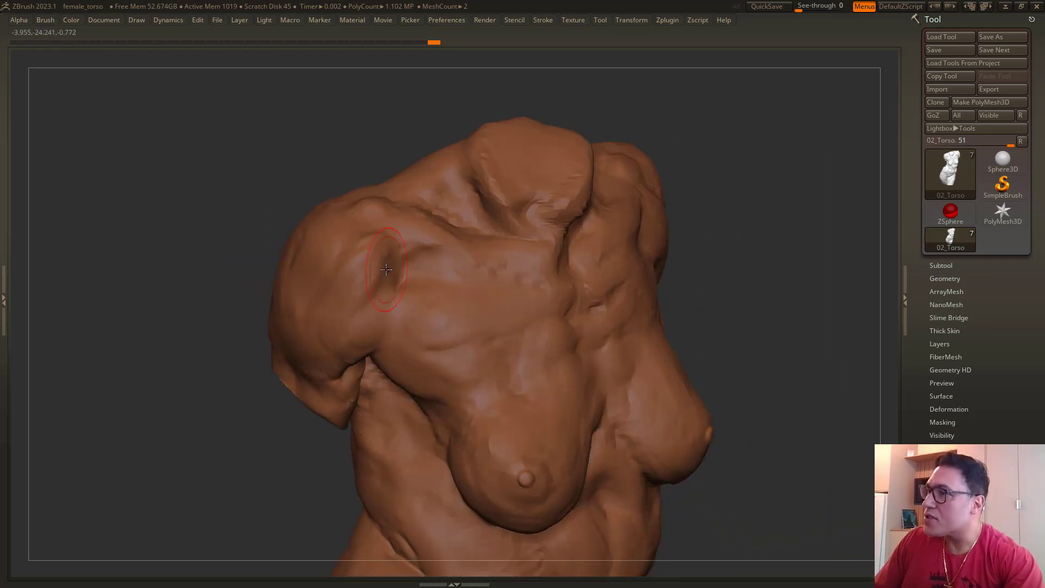
{"action": "right_click", "coordinate": [422, 241]}
{"action": "right_click_drag", "start_coordinate": [424, 240], "coordinate": [396, 263]}
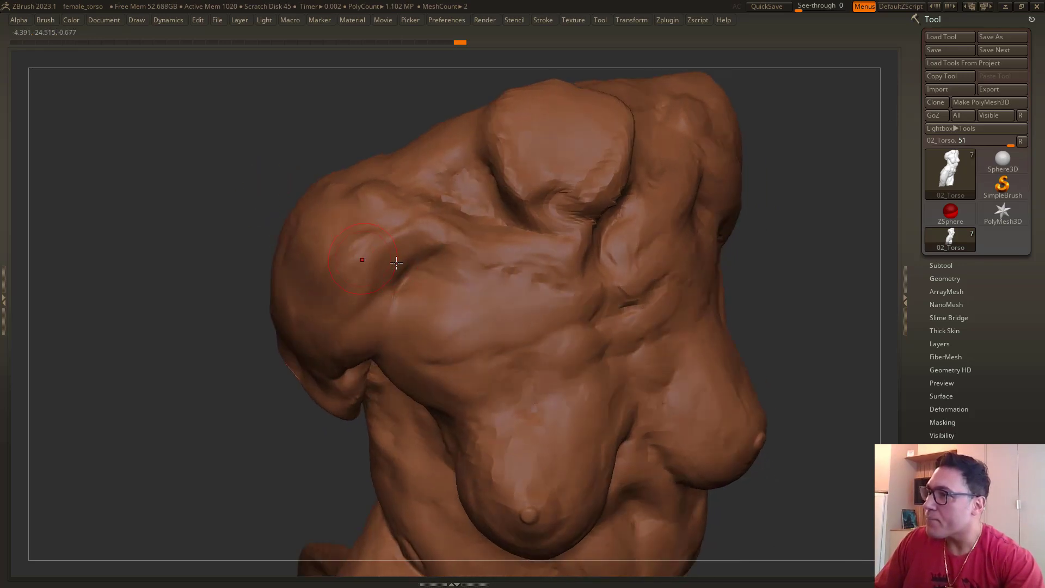
Step: Carve the hollow between the right deltoid and pectoral just below the collarbone
{"action": "right_click_drag", "start_coordinate": [250, 219], "coordinate": [425, 251]}
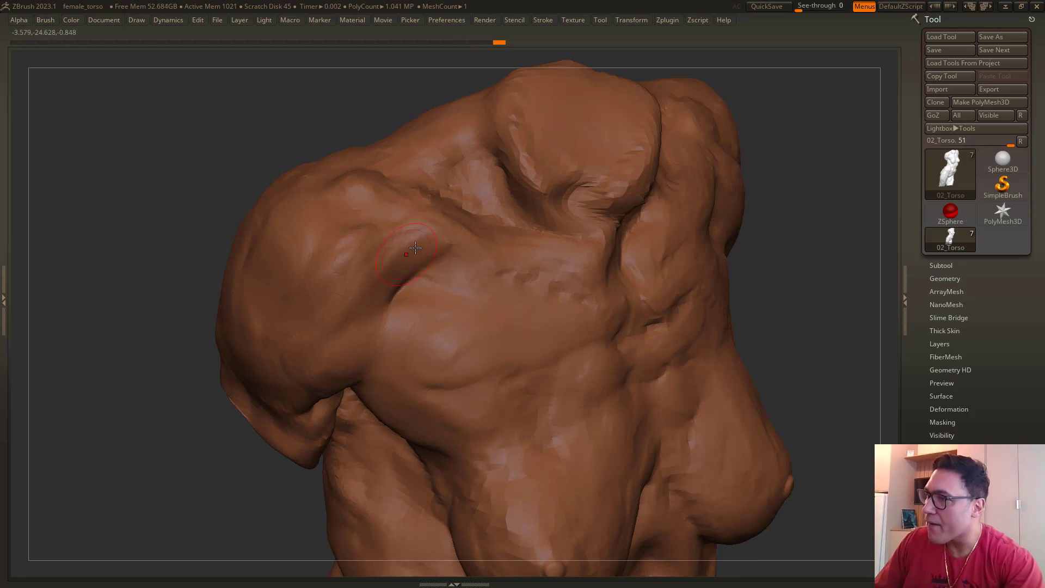
{"action": "left_click_drag", "start_coordinate": [376, 293], "coordinate": [426, 272]}
{"action": "right_click_drag", "start_coordinate": [249, 168], "coordinate": [255, 199], "text": "ctrl"}
{"action": "mouse_move", "coordinate": [423, 237]}
{"action": "left_mouse_down", "text": "alt"}
{"action": "mouse_move", "coordinate": [398, 228]}
{"action": "mouse_move", "coordinate": [409, 222]}
{"action": "mouse_move", "coordinate": [393, 294]}
{"action": "left_mouse_up", "text": "alt"}
{"action": "left_click_drag", "start_coordinate": [216, 141], "coordinate": [384, 252]}
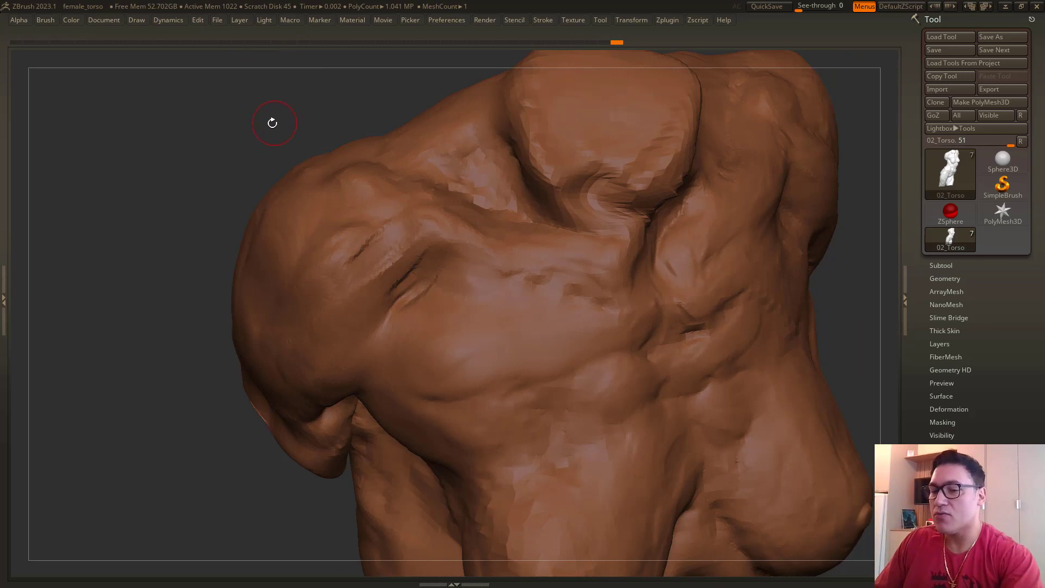
Step: Enable Sculptris Pro and extend the right deltoid-pectoral crease toward the collarbone
{"action": "key", "text": "Tab"}
{"action": "left_click", "coordinate": [336, 53]}
{"action": "key", "text": "Tab"}
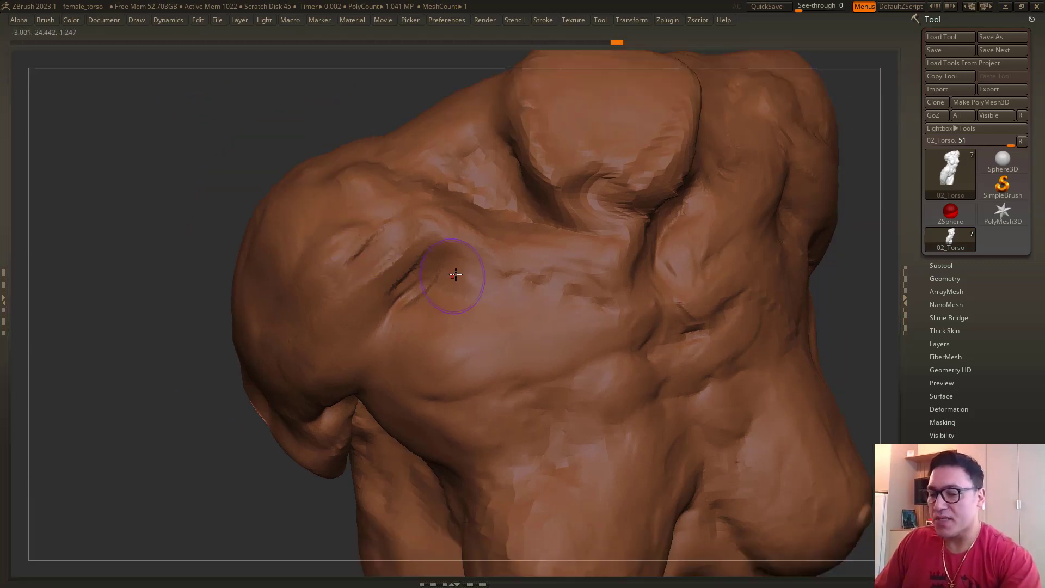
{"action": "mouse_move", "coordinate": [444, 244]}
{"action": "left_mouse_down"}
{"action": "mouse_move", "coordinate": [387, 283]}
{"action": "mouse_move", "coordinate": [408, 272]}
{"action": "mouse_move", "coordinate": [377, 306]}
{"action": "mouse_move", "coordinate": [448, 271]}
{"action": "left_mouse_up"}
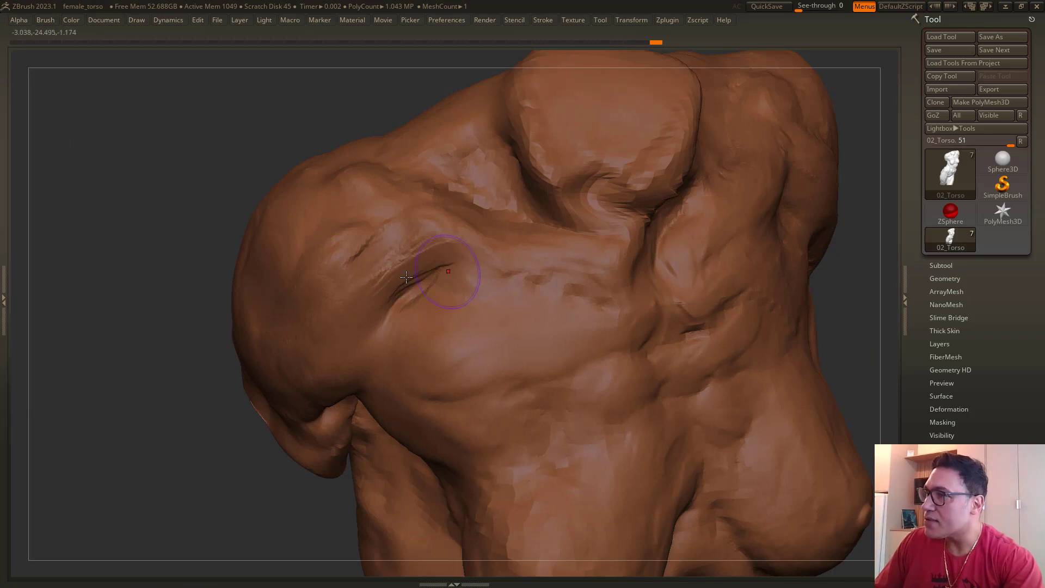
Step: Turn off Sculptris Pro and deepen the fold between the right deltoid and pectoral
{"action": "key", "text": "Tab"}
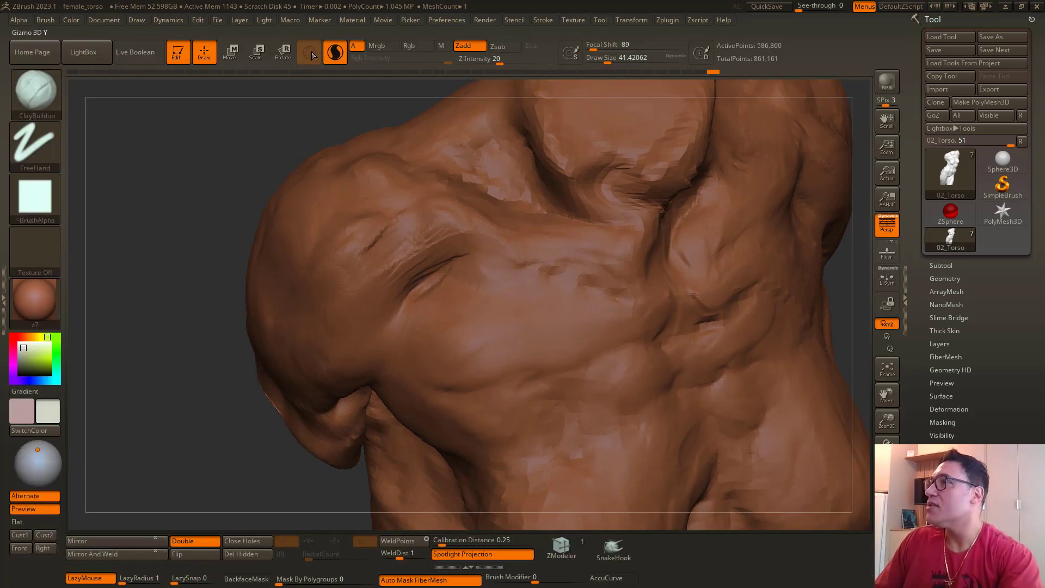
{"action": "key", "text": "Tab"}
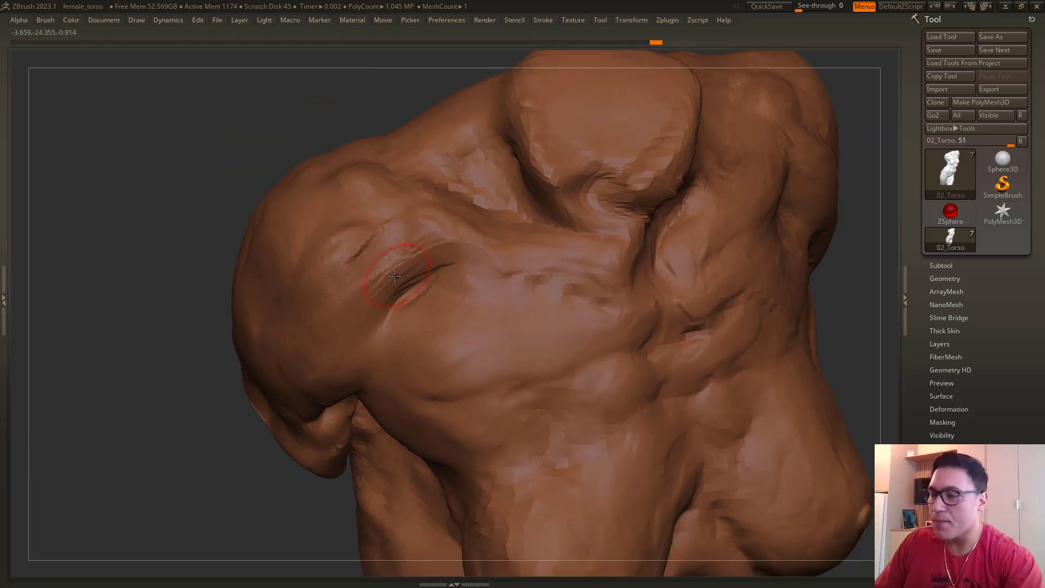
{"action": "key", "text": "space"}
{"action": "left_click_drag", "start_coordinate": [437, 326], "coordinate": [427, 327]}
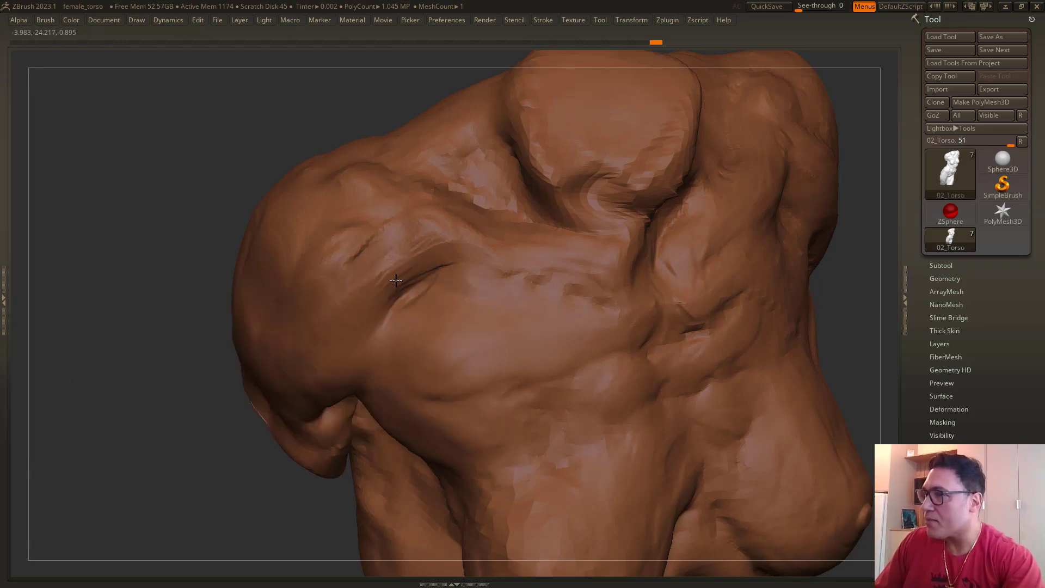
{"action": "mouse_move", "coordinate": [438, 234]}
{"action": "left_mouse_down"}
{"action": "mouse_move", "coordinate": [381, 299]}
{"action": "mouse_move", "coordinate": [376, 322]}
{"action": "left_mouse_up"}
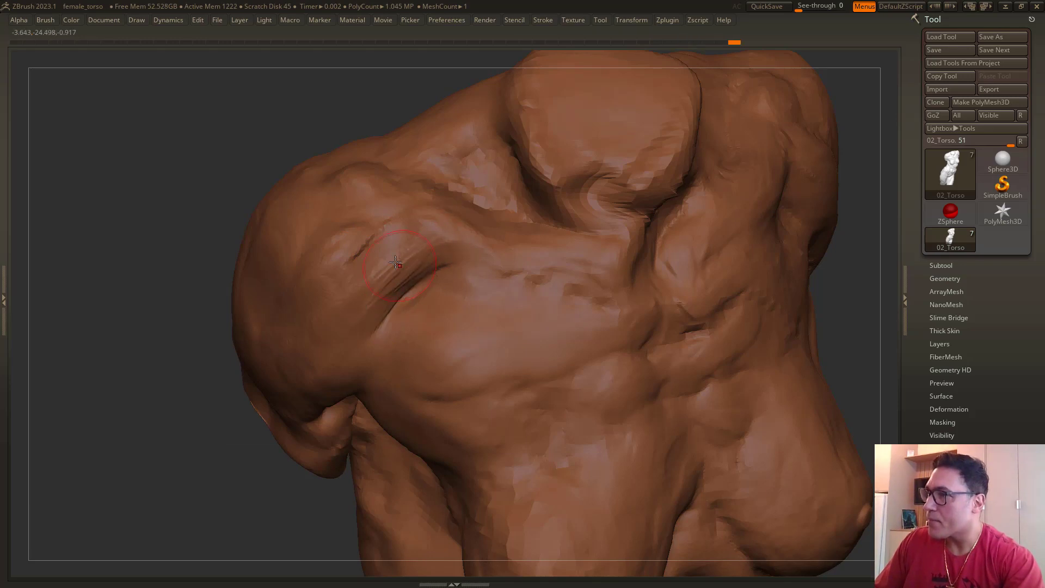
Step: Define the upper edge of the right pectoral where it passes below the collarbone
{"action": "mouse_move", "coordinate": [223, 207]}
{"action": "left_mouse_down"}
{"action": "mouse_move", "coordinate": [231, 149]}
{"action": "mouse_move", "coordinate": [236, 194]}
{"action": "left_mouse_up"}
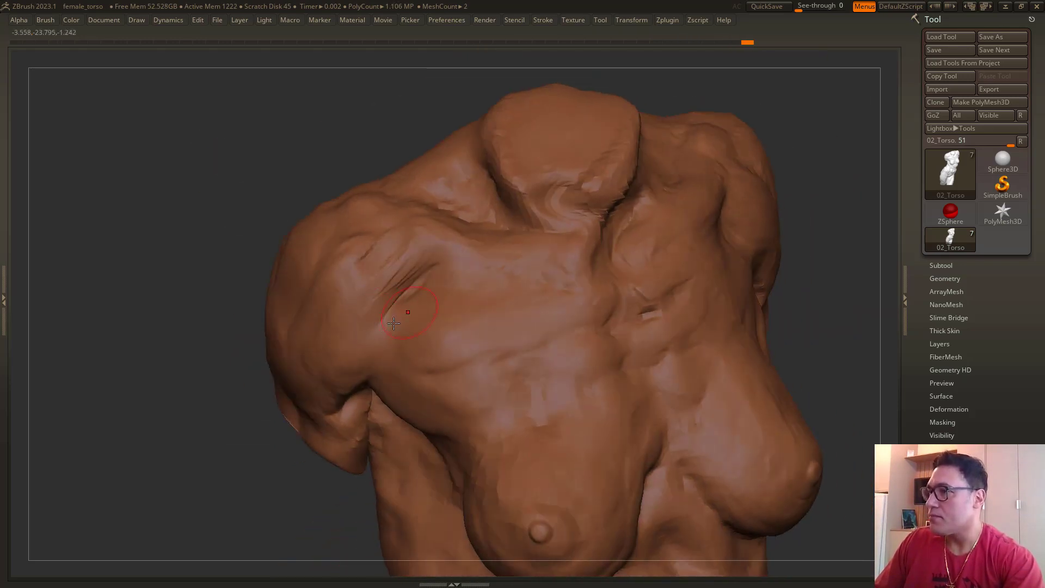
{"action": "right_click_drag", "start_coordinate": [342, 278], "coordinate": [391, 301]}
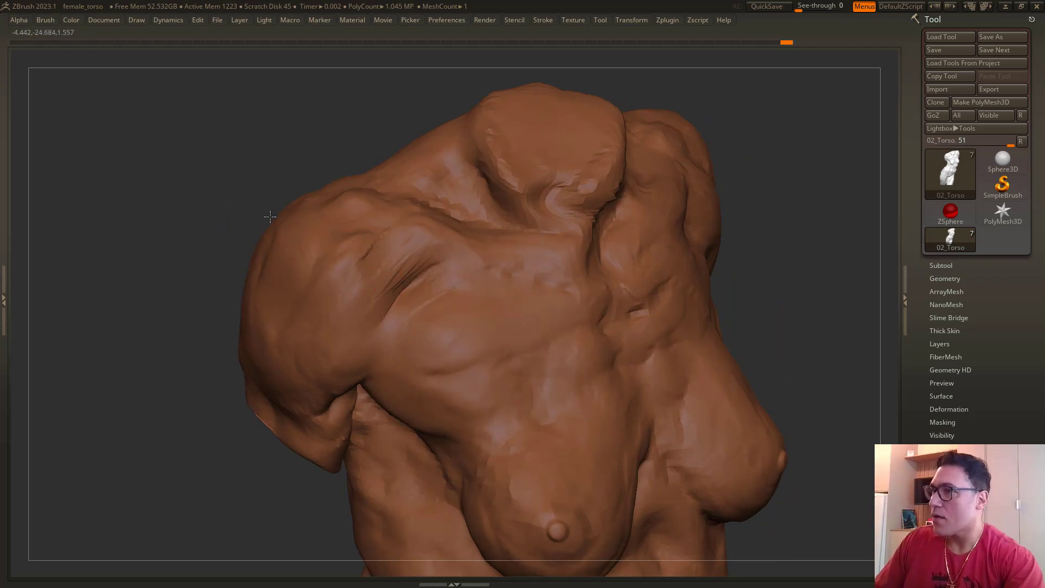
{"action": "left_click_drag", "start_coordinate": [269, 217], "coordinate": [297, 237]}
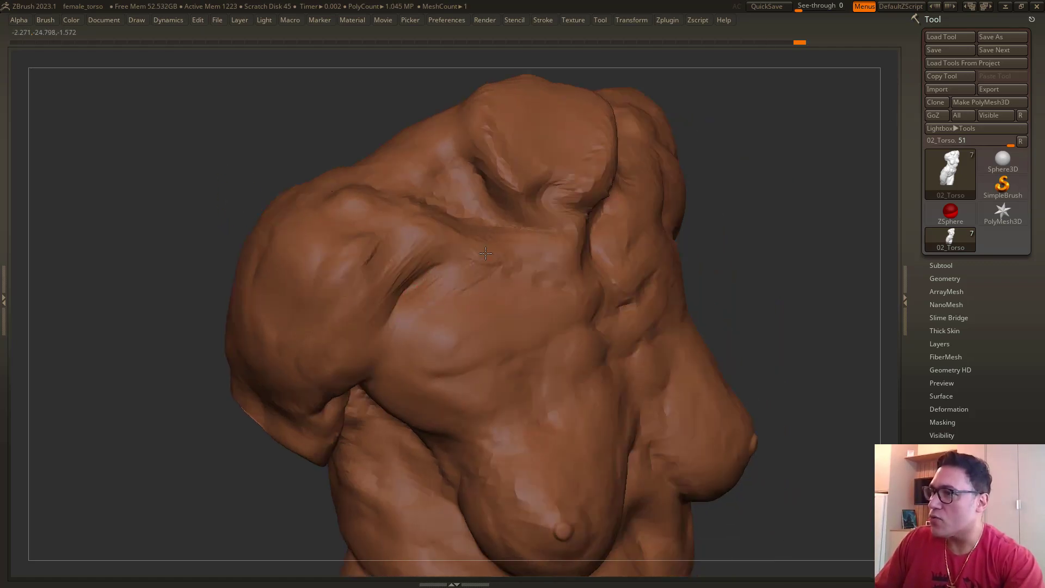
{"action": "left_click_drag", "start_coordinate": [334, 118], "coordinate": [306, 151]}
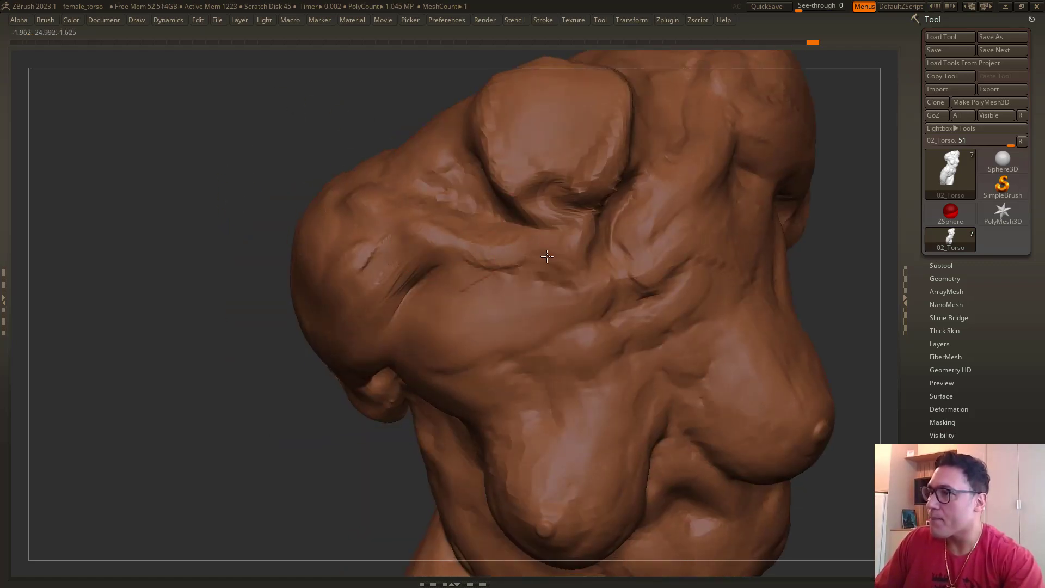
{"action": "mouse_move", "coordinate": [547, 256]}
{"action": "left_mouse_down"}
{"action": "mouse_move", "coordinate": [484, 248]}
{"action": "mouse_move", "coordinate": [467, 264]}
{"action": "left_mouse_up"}
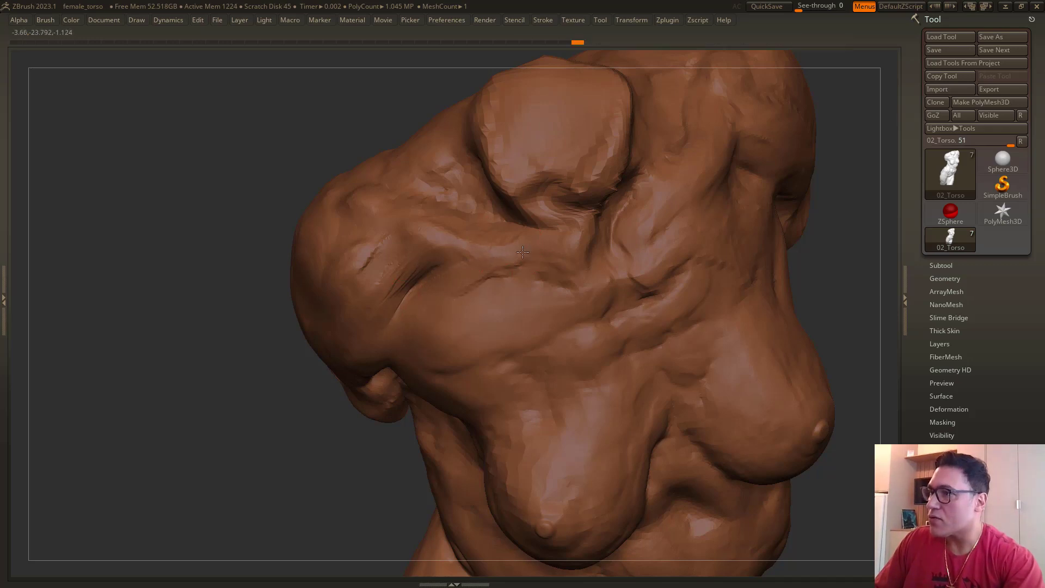
{"action": "key", "text": "ctrl+shift+z"}
{"action": "key", "text": "ctrl+shift+z"}
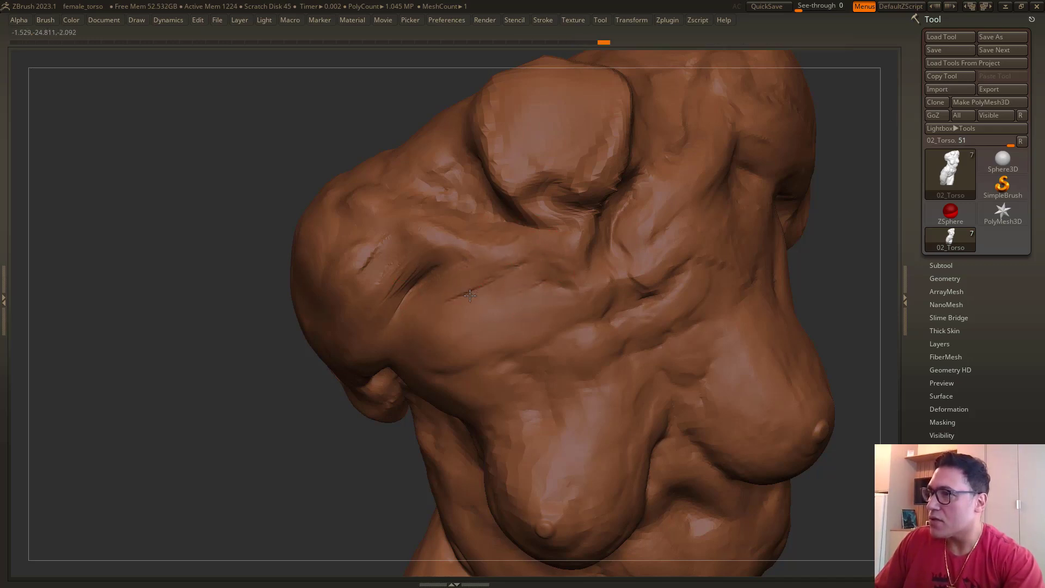
{"action": "key", "text": "ctrl+shift+z"}
Step: Clean up the right upper chest and extend the deltoid-pectoral fold down toward the armpit
{"action": "mouse_move", "coordinate": [268, 222]}
{"action": "left_mouse_down"}
{"action": "mouse_move", "coordinate": [291, 180]}
{"action": "mouse_move", "coordinate": [280, 177]}
{"action": "mouse_move", "coordinate": [381, 321]}
{"action": "left_mouse_up"}
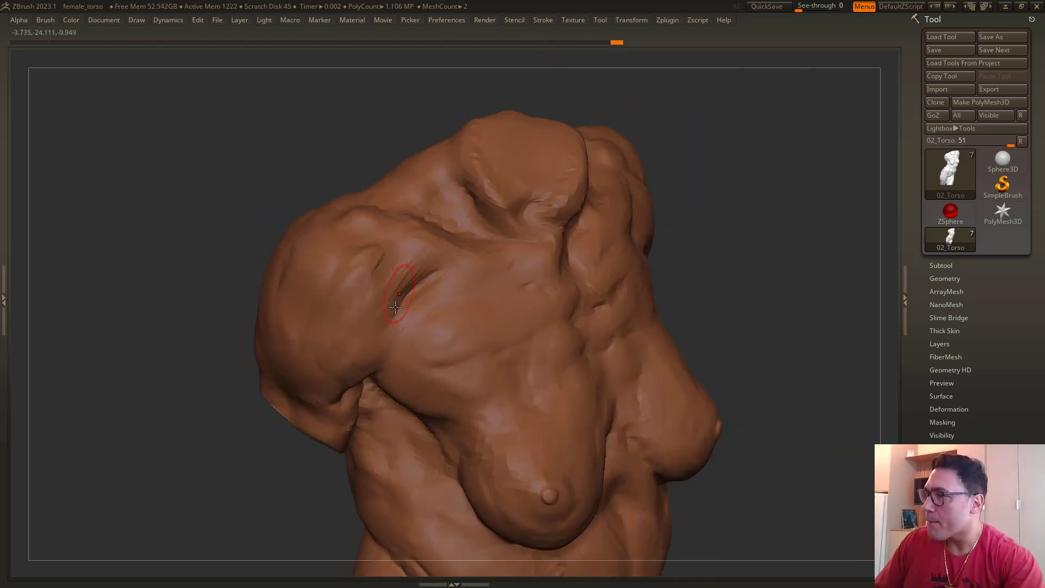
{"action": "key", "text": "ctrl+shift+z"}
{"action": "key", "text": "ctrl+shift+z"}
{"action": "mouse_move", "coordinate": [275, 204]}
{"action": "left_mouse_down"}
{"action": "mouse_move", "coordinate": [287, 172]}
{"action": "mouse_move", "coordinate": [442, 256]}
{"action": "left_mouse_up"}
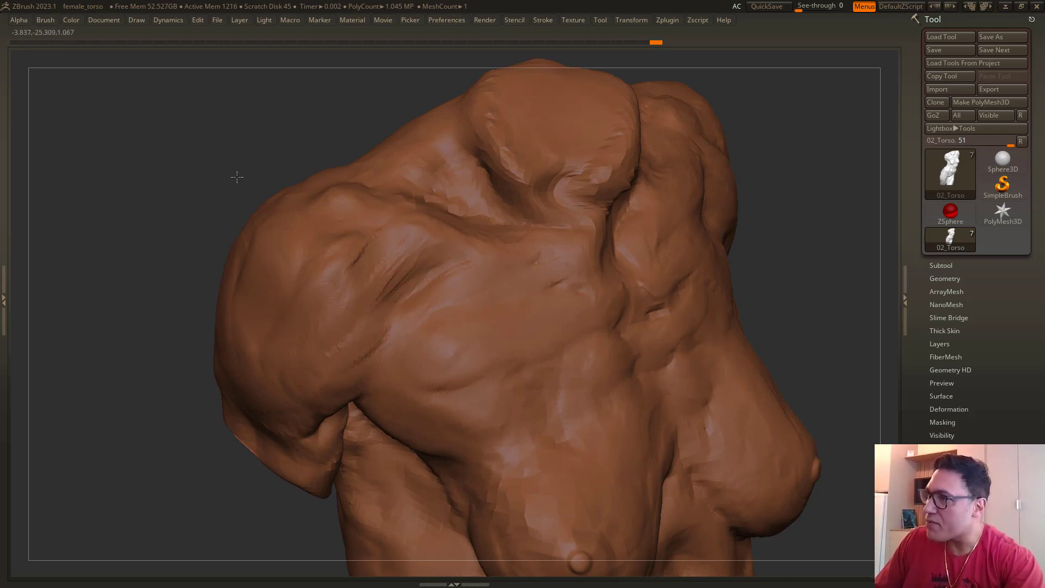
{"action": "mouse_move", "coordinate": [237, 177]}
{"action": "left_mouse_down"}
{"action": "mouse_move", "coordinate": [317, 156]}
{"action": "mouse_move", "coordinate": [266, 159]}
{"action": "mouse_move", "coordinate": [247, 182]}
{"action": "mouse_move", "coordinate": [417, 272]}
{"action": "mouse_move", "coordinate": [292, 312]}
{"action": "left_mouse_up"}
{"action": "key", "text": "ctrl+shift+z"}
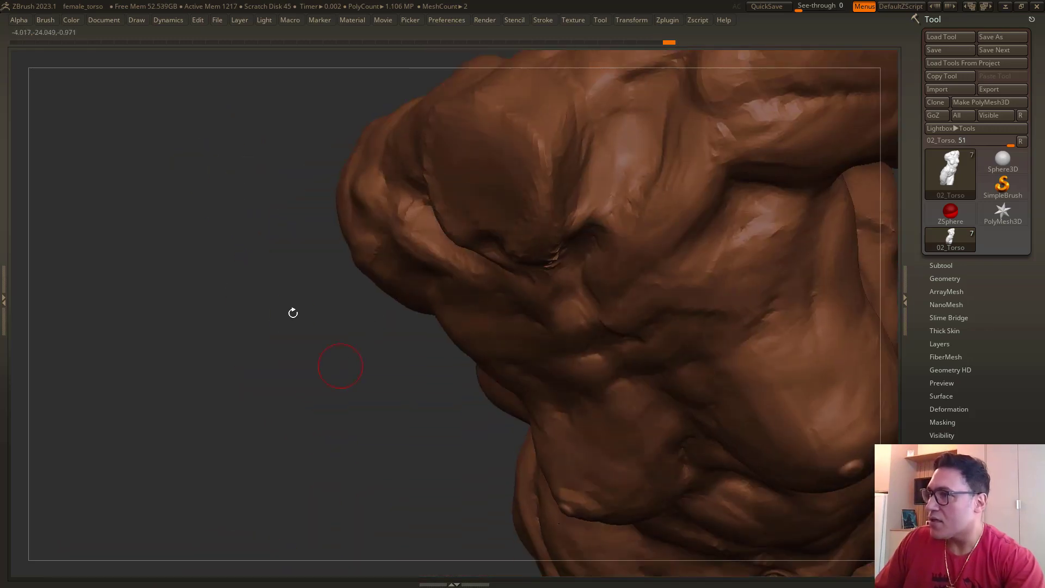
Step: Sculpt the hollow between the left deltoid and pectoral below the collarbone
{"action": "key", "text": "space"}
{"action": "left_click_drag", "start_coordinate": [233, 179], "coordinate": [258, 226]}
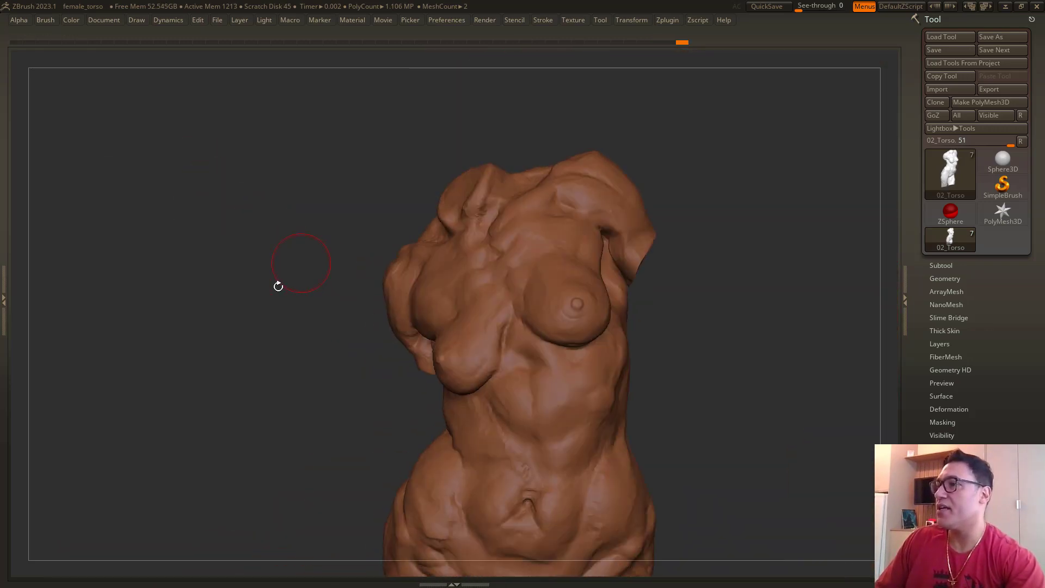
{"action": "left_click_drag", "start_coordinate": [278, 284], "coordinate": [608, 243]}
{"action": "left_click_drag", "start_coordinate": [629, 349], "coordinate": [448, 273], "text": "alt"}
{"action": "left_click_drag", "start_coordinate": [215, 106], "coordinate": [498, 275]}
{"action": "left_click_drag", "start_coordinate": [662, 393], "coordinate": [661, 370]}
{"action": "left_click_drag", "start_coordinate": [507, 297], "coordinate": [508, 308]}
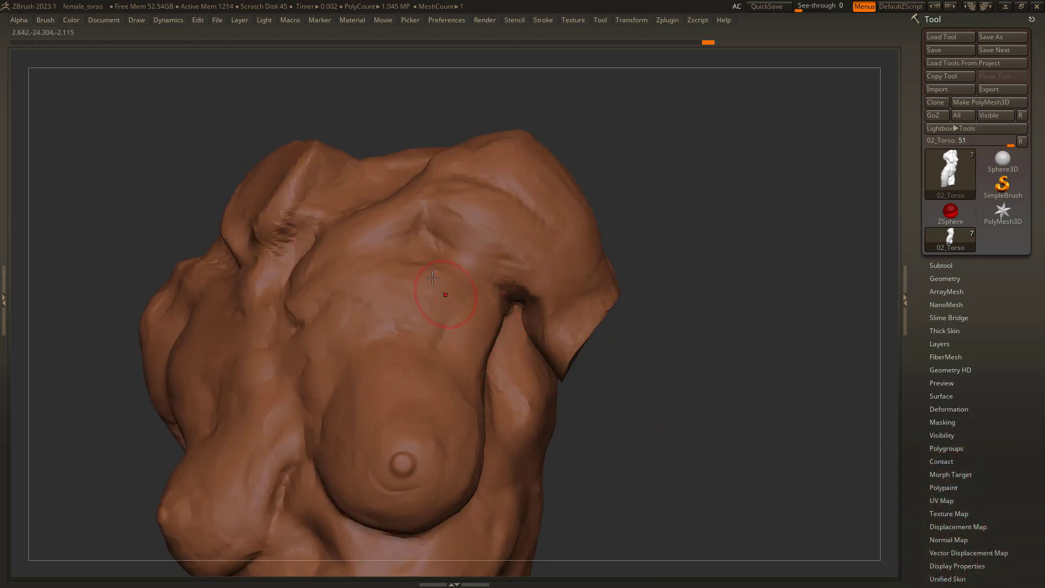
{"action": "right_click_drag", "start_coordinate": [432, 277], "coordinate": [467, 272]}
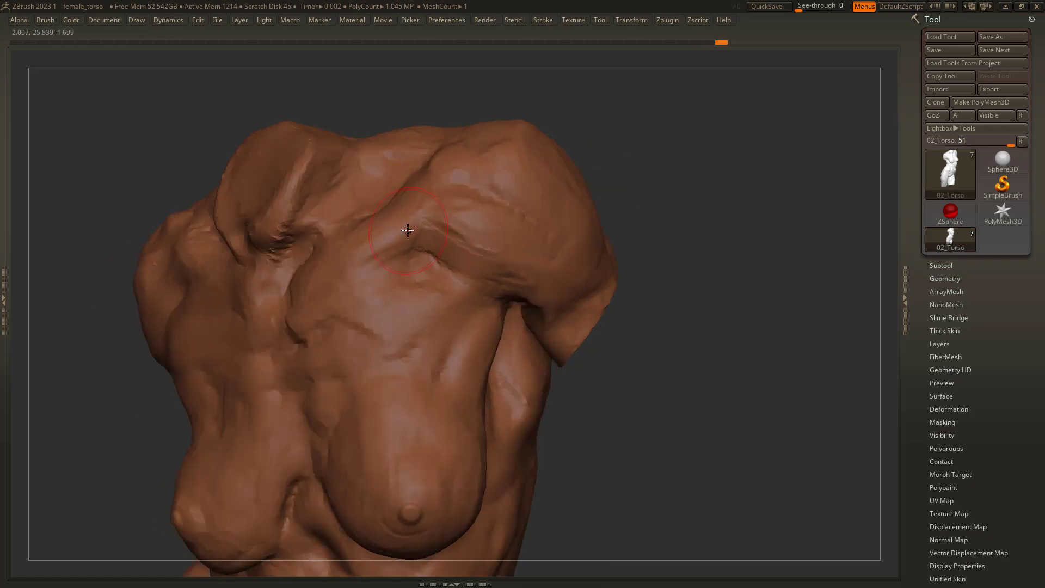
{"action": "left_click_drag", "start_coordinate": [409, 232], "coordinate": [427, 245]}
{"action": "left_click_drag", "start_coordinate": [665, 346], "coordinate": [664, 375], "text": "alt"}
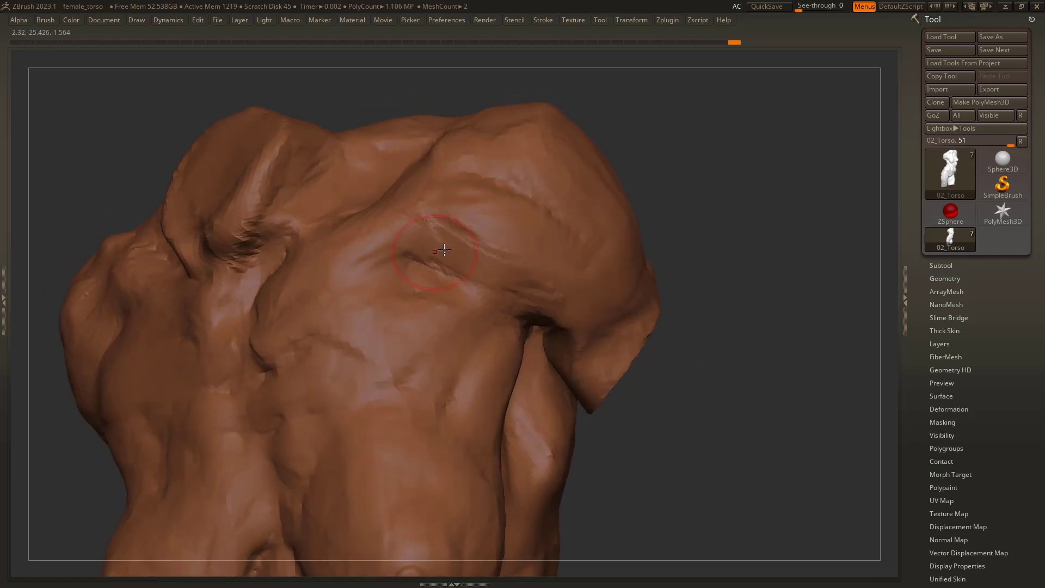
Step: Carve the crease separating the left deltoid from the pectoral, running down into the armpit
{"action": "left_click_drag", "start_coordinate": [416, 256], "coordinate": [506, 294]}
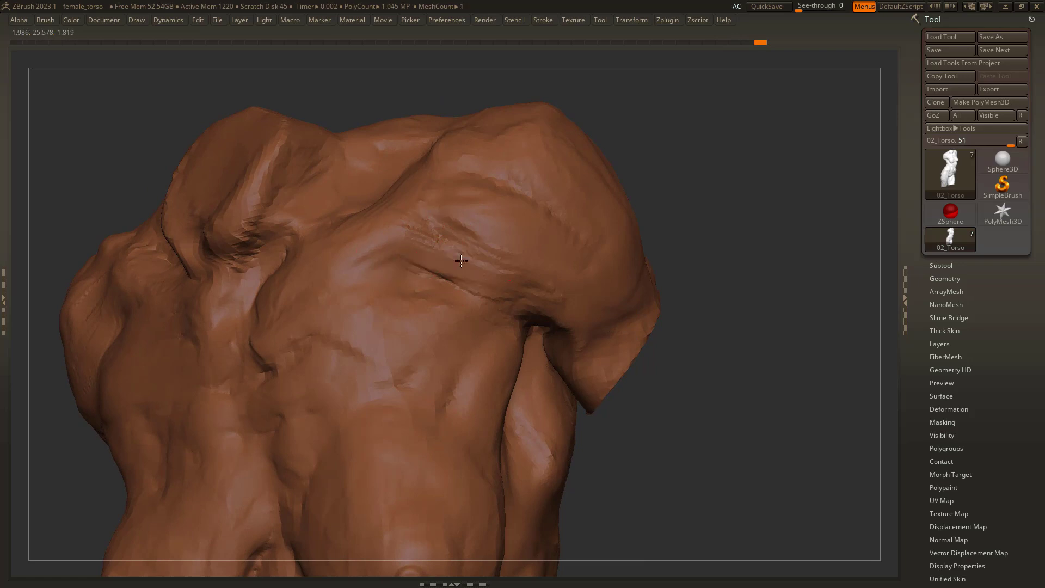
{"action": "left_click_drag", "start_coordinate": [402, 256], "coordinate": [460, 275]}
{"action": "mouse_move", "coordinate": [434, 235]}
{"action": "left_mouse_down"}
{"action": "mouse_move", "coordinate": [482, 283]}
{"action": "mouse_move", "coordinate": [558, 301]}
{"action": "left_mouse_up"}
{"action": "left_click_drag", "start_coordinate": [387, 236], "coordinate": [450, 277]}
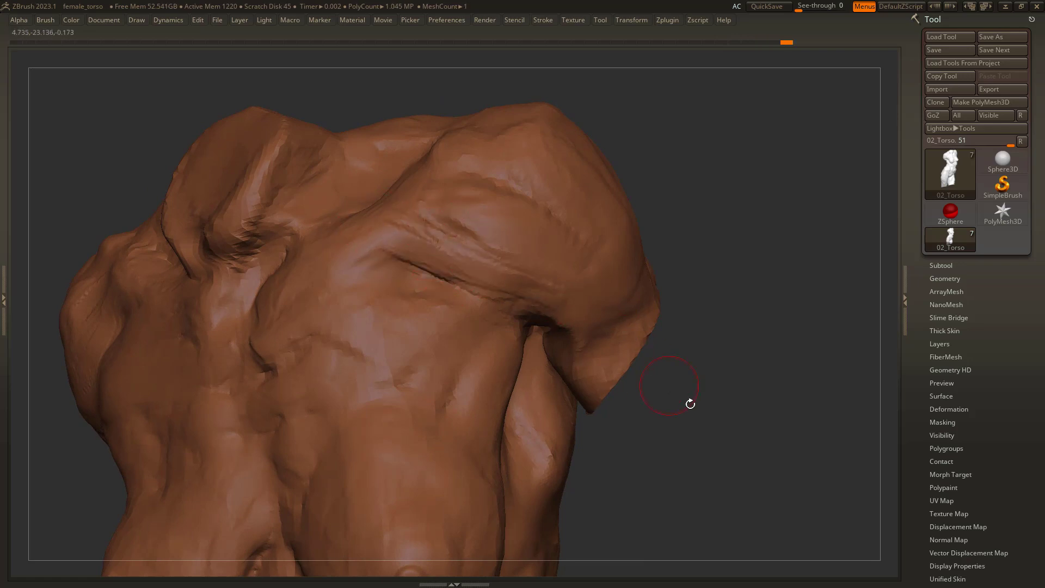
{"action": "left_click_drag", "start_coordinate": [691, 404], "coordinate": [656, 419]}
{"action": "mouse_move", "coordinate": [385, 285]}
{"action": "left_mouse_down"}
{"action": "mouse_move", "coordinate": [410, 295]}
{"action": "mouse_move", "coordinate": [361, 281]}
{"action": "mouse_move", "coordinate": [399, 285]}
{"action": "left_mouse_up"}
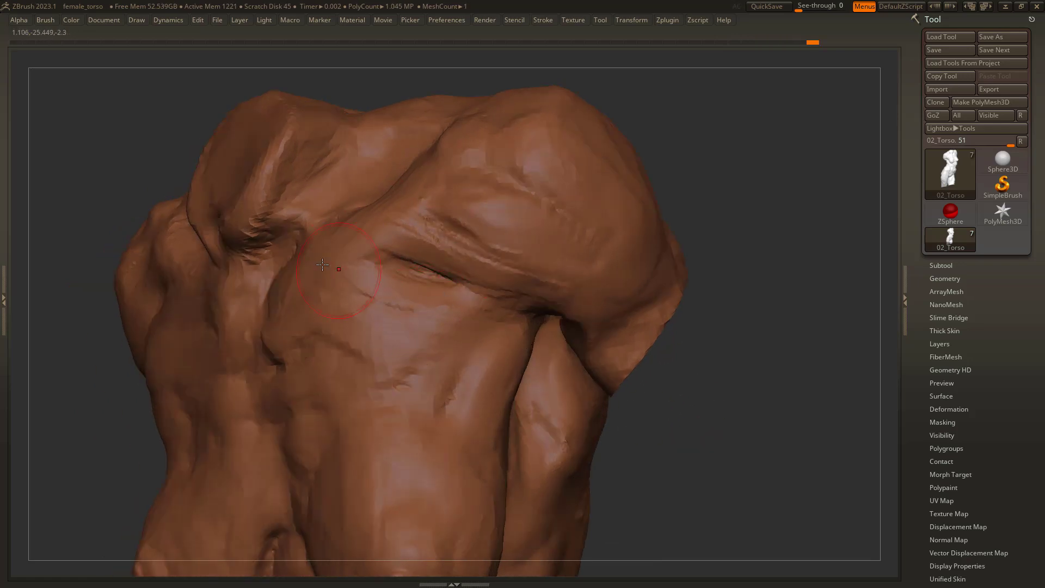
Step: Define the lower edge and inner end of the left collarbone above the pectoral
{"action": "right_click_drag", "start_coordinate": [316, 254], "coordinate": [269, 261]}
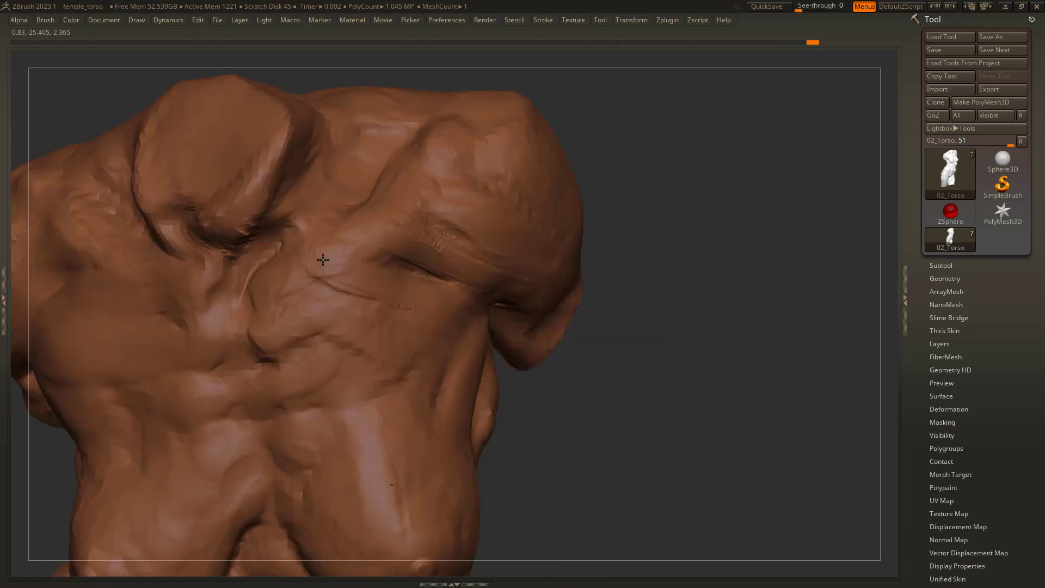
{"action": "mouse_move", "coordinate": [337, 231]}
{"action": "left_mouse_down"}
{"action": "mouse_move", "coordinate": [312, 268]}
{"action": "mouse_move", "coordinate": [258, 294]}
{"action": "left_mouse_up"}
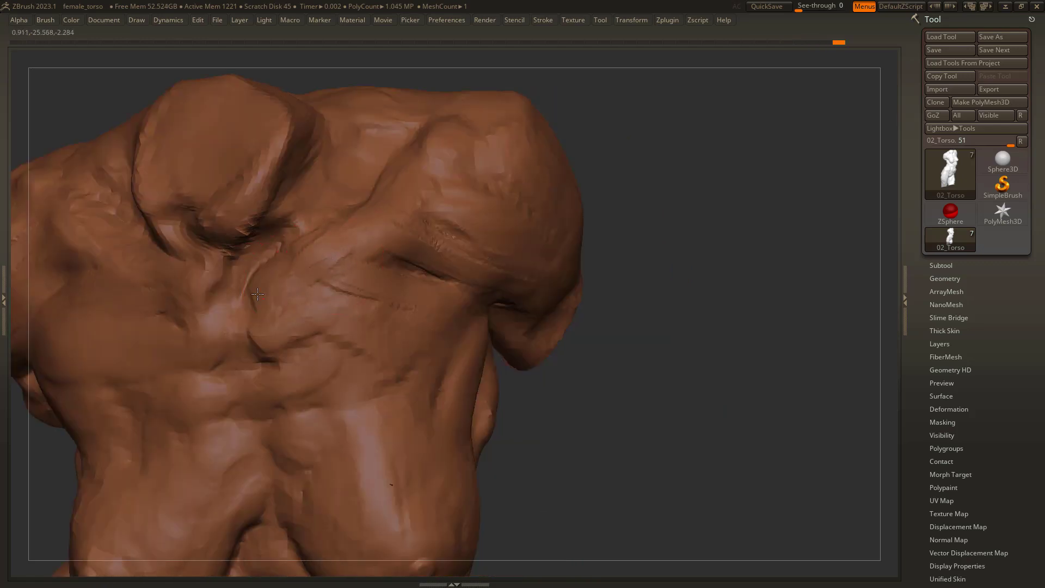
{"action": "left_click_drag", "start_coordinate": [558, 469], "coordinate": [563, 315], "text": "alt"}
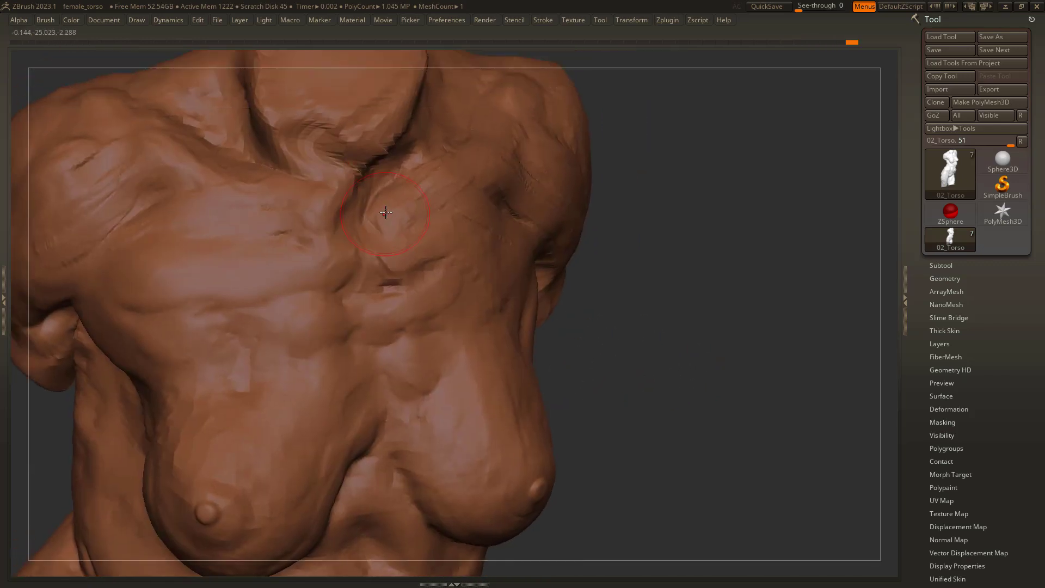
{"action": "left_click_drag", "start_coordinate": [651, 334], "coordinate": [669, 381], "text": "alt"}
{"action": "mouse_move", "coordinate": [383, 214]}
{"action": "left_mouse_down"}
{"action": "mouse_move", "coordinate": [355, 222]}
{"action": "mouse_move", "coordinate": [388, 220]}
{"action": "mouse_move", "coordinate": [411, 174]}
{"action": "mouse_move", "coordinate": [376, 210]}
{"action": "mouse_move", "coordinate": [411, 219]}
{"action": "mouse_move", "coordinate": [392, 248]}
{"action": "mouse_move", "coordinate": [371, 221]}
{"action": "left_mouse_up"}
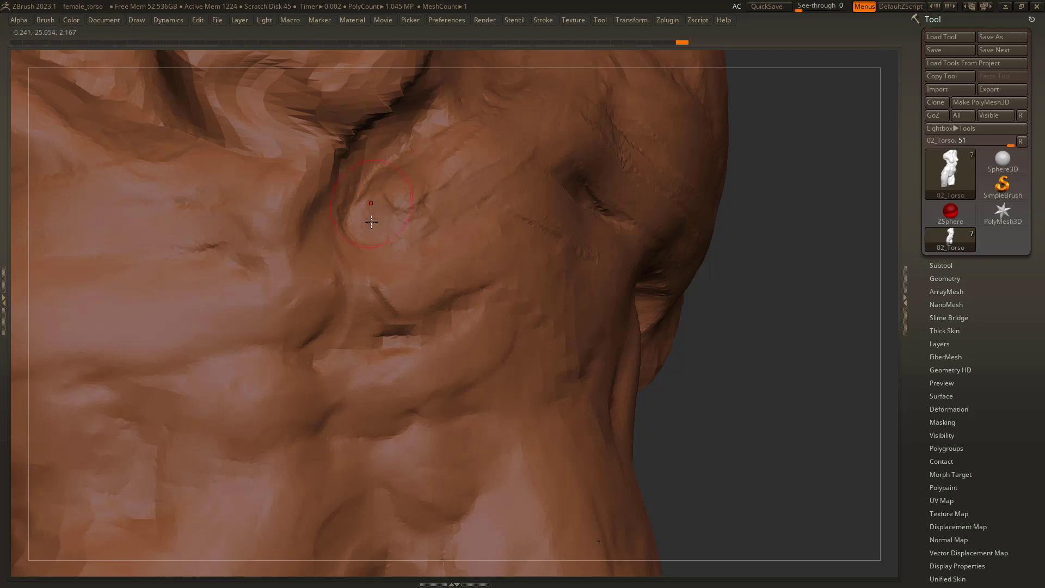
{"action": "mouse_move", "coordinate": [700, 461]}
{"action": "left_mouse_down"}
{"action": "mouse_move", "coordinate": [688, 466]}
{"action": "mouse_move", "coordinate": [314, 222]}
{"action": "mouse_move", "coordinate": [316, 265]}
{"action": "left_mouse_up"}
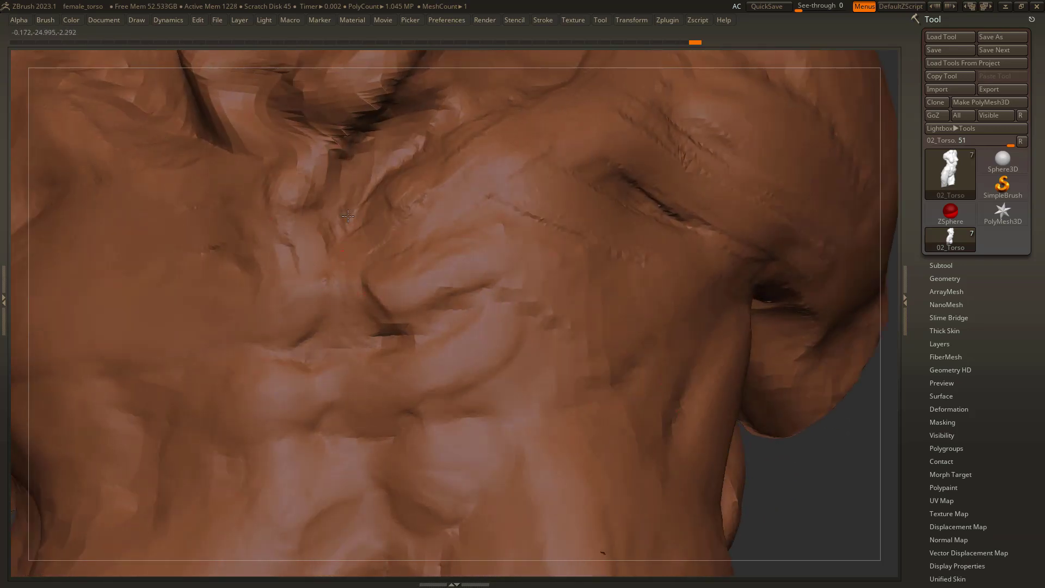
Step: Shape the notch at the top of the sternum between the inner ends of the collarbones
{"action": "mouse_move", "coordinate": [347, 216]}
{"action": "left_mouse_down"}
{"action": "mouse_move", "coordinate": [354, 225]}
{"action": "mouse_move", "coordinate": [319, 229]}
{"action": "mouse_move", "coordinate": [326, 192]}
{"action": "mouse_move", "coordinate": [273, 178]}
{"action": "left_mouse_up"}
{"action": "key", "text": "space"}
{"action": "mouse_move", "coordinate": [286, 215]}
{"action": "left_mouse_down"}
{"action": "mouse_move", "coordinate": [205, 181]}
{"action": "mouse_move", "coordinate": [256, 220]}
{"action": "mouse_move", "coordinate": [213, 201]}
{"action": "left_mouse_up"}
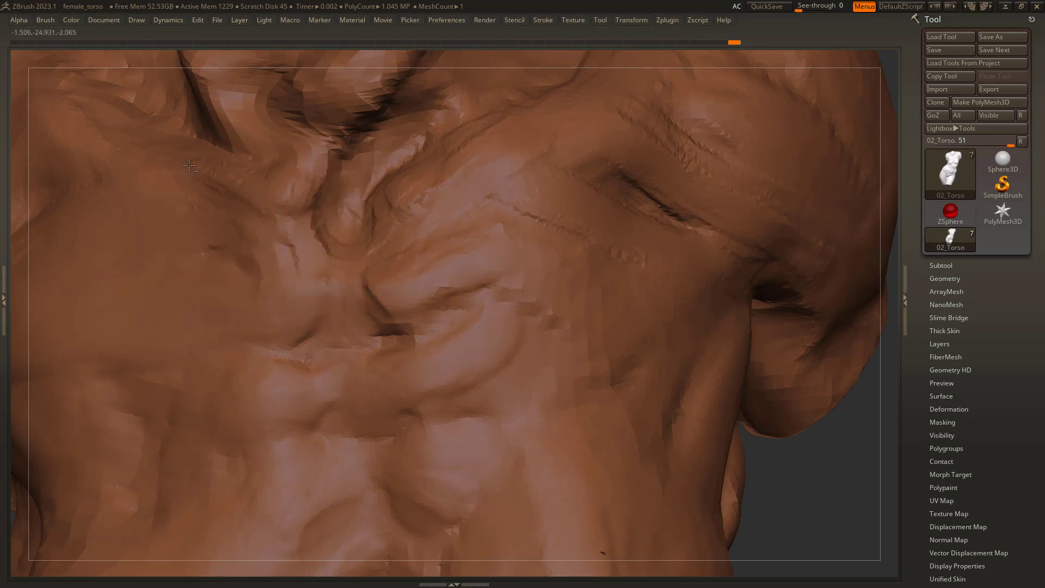
Step: Sculpt the transition from the left collarbone's inner end into the upper pectoral
{"action": "left_click_drag", "start_coordinate": [405, 212], "coordinate": [393, 206]}
{"action": "left_click_drag", "start_coordinate": [756, 487], "coordinate": [399, 205]}
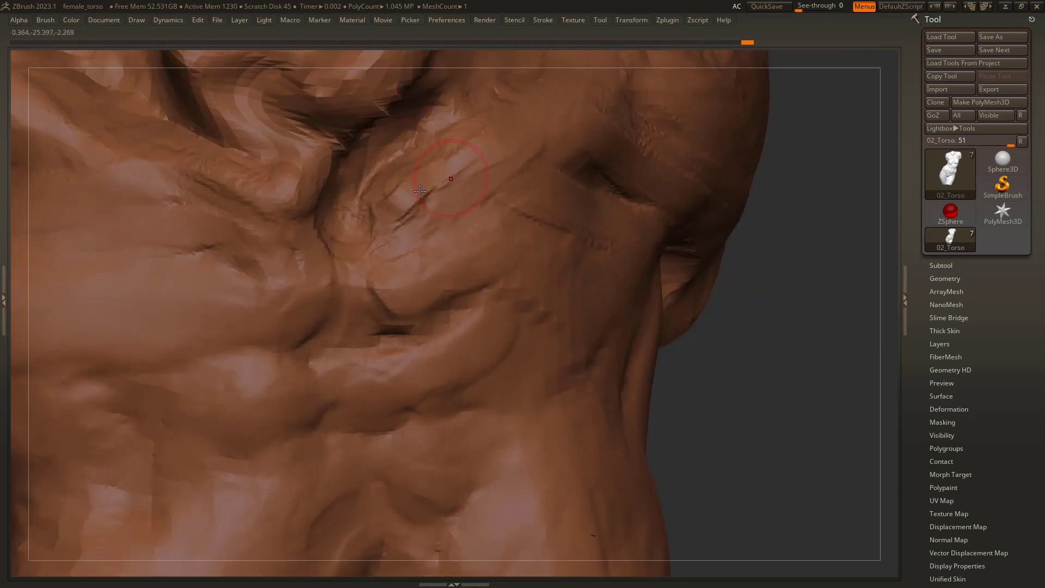
{"action": "left_click_drag", "start_coordinate": [749, 491], "coordinate": [691, 359], "text": "alt"}
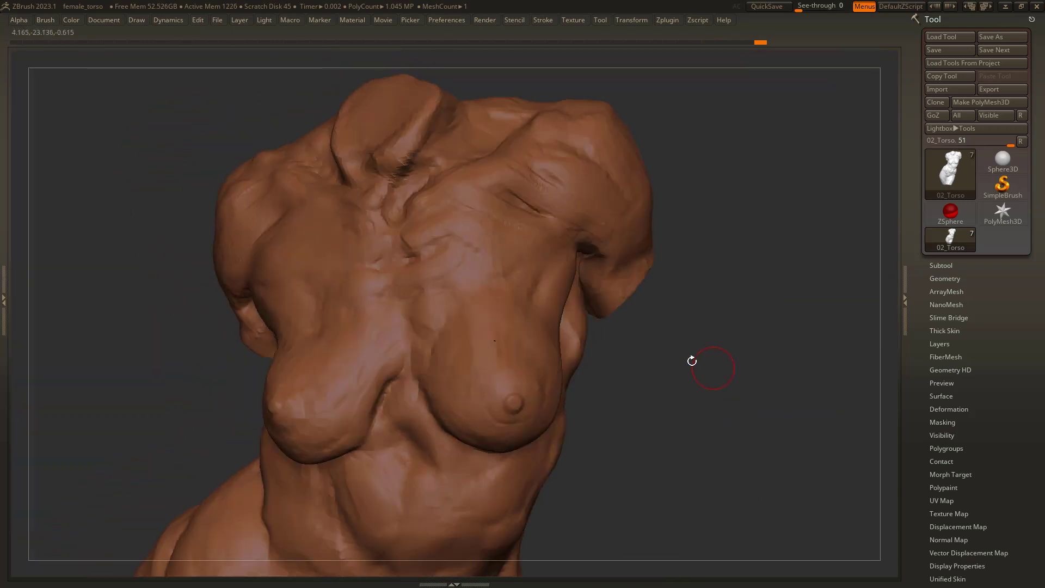
Step: Carve a shallow line across the left upper pectoral, running from beside the sternum toward the armpit
{"action": "mouse_move", "coordinate": [192, 121]}
{"action": "left_mouse_down"}
{"action": "mouse_move", "coordinate": [166, 144]}
{"action": "mouse_move", "coordinate": [163, 182]}
{"action": "left_mouse_up"}
{"action": "left_click_drag", "start_coordinate": [511, 250], "coordinate": [425, 348]}
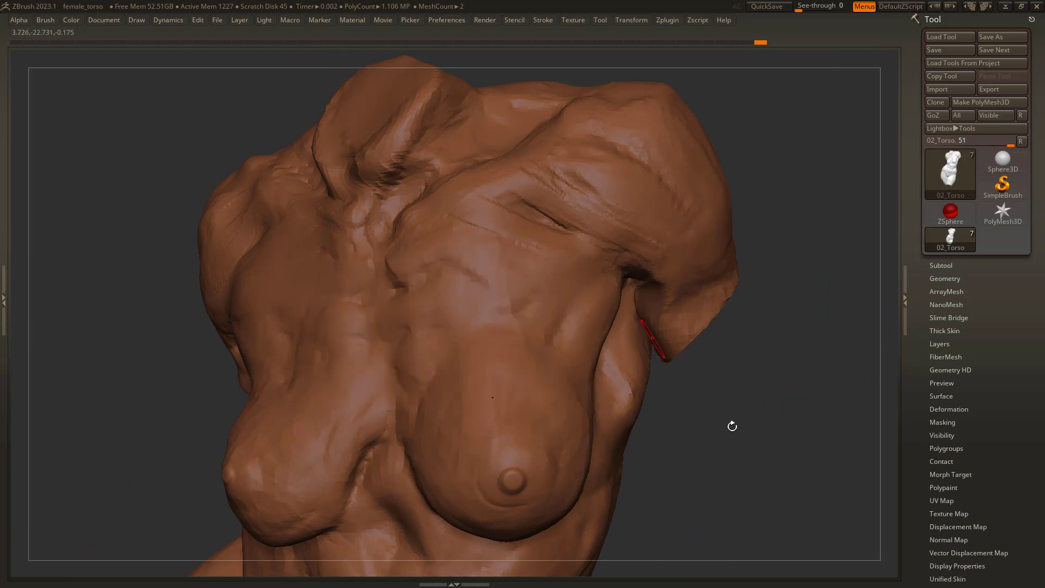
{"action": "left_click_drag", "start_coordinate": [730, 425], "coordinate": [653, 408]}
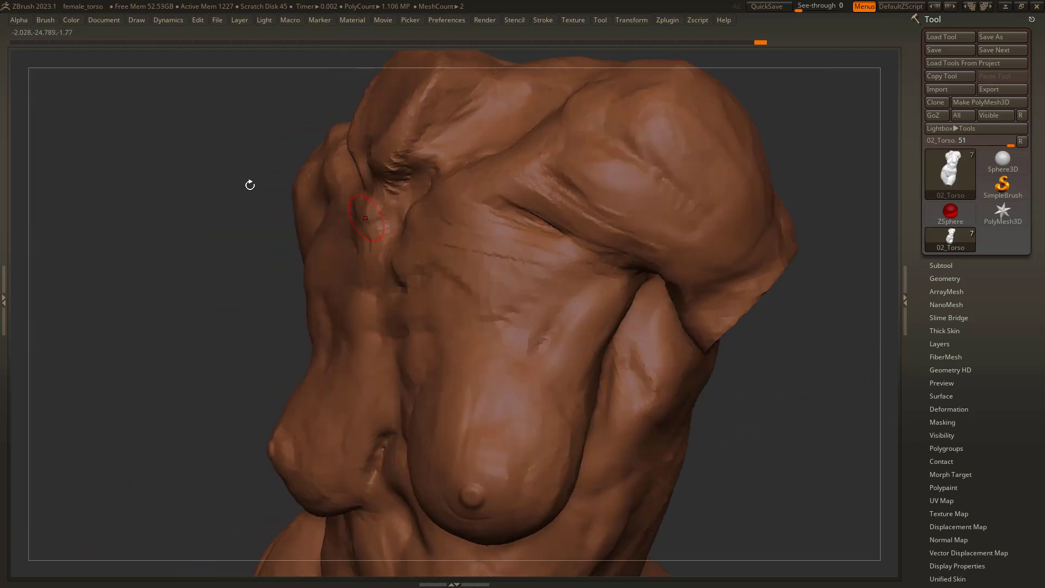
{"action": "left_click_drag", "start_coordinate": [250, 182], "coordinate": [310, 191]}
{"action": "key", "text": "space"}
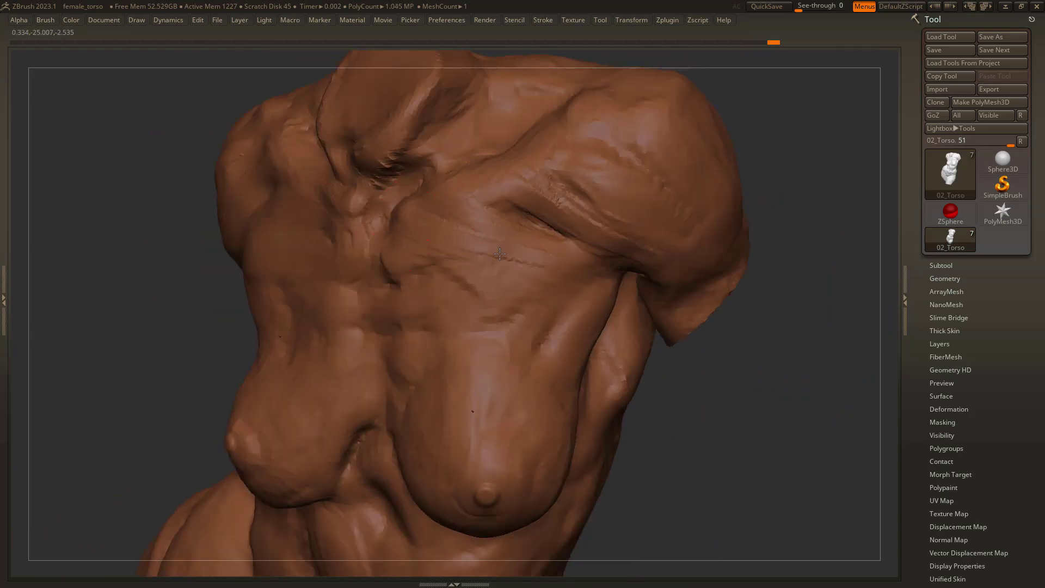
{"action": "left_click_drag", "start_coordinate": [428, 258], "coordinate": [544, 272]}
{"action": "left_click_drag", "start_coordinate": [173, 140], "coordinate": [203, 135]}
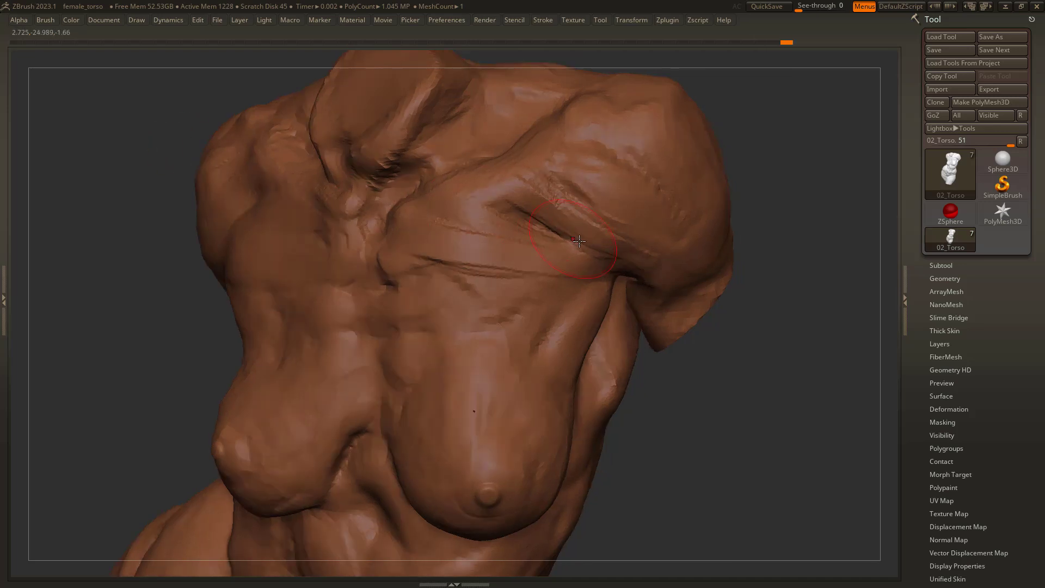
Step: Deepen the crease between the left deltoid and the pectoral, following it outward toward the armpit
{"action": "left_click_drag", "start_coordinate": [579, 241], "coordinate": [503, 203]}
{"action": "key", "text": "space"}
{"action": "mouse_move", "coordinate": [568, 214]}
{"action": "left_mouse_down"}
{"action": "mouse_move", "coordinate": [553, 213]}
{"action": "mouse_move", "coordinate": [613, 268]}
{"action": "left_mouse_up"}
{"action": "mouse_move", "coordinate": [499, 209]}
{"action": "left_mouse_down"}
{"action": "mouse_move", "coordinate": [576, 234]}
{"action": "mouse_move", "coordinate": [532, 210]}
{"action": "mouse_move", "coordinate": [653, 265]}
{"action": "left_mouse_up"}
Step: Sculpt the left armpit hollow where the pectoral passes beneath the deltoid and meets the side of the ribcage
{"action": "left_click_drag", "start_coordinate": [812, 427], "coordinate": [746, 318], "text": "alt"}
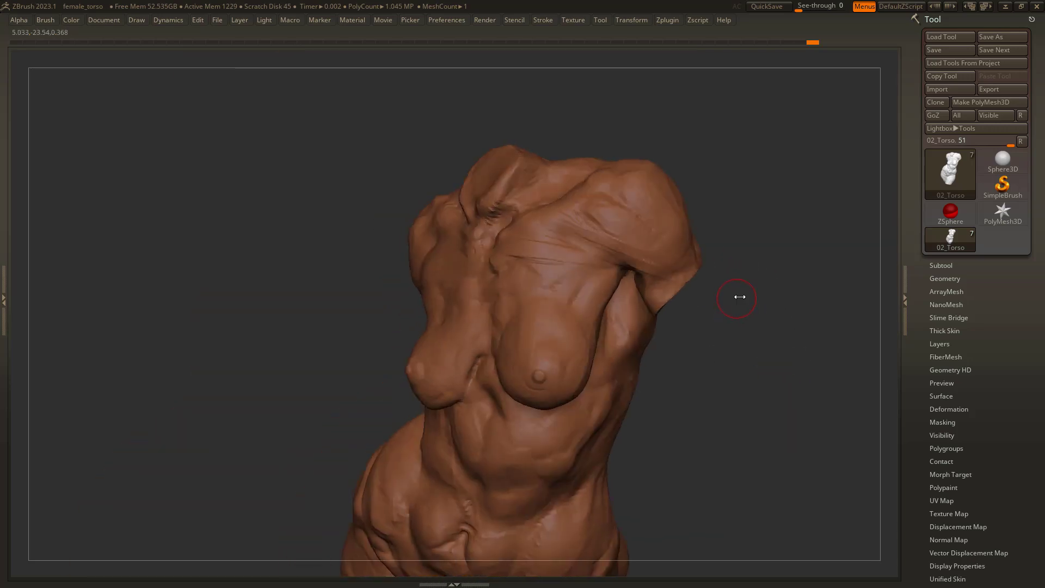
{"action": "key", "text": "space"}
{"action": "key", "text": "space"}
{"action": "left_click_drag", "start_coordinate": [791, 415], "coordinate": [729, 370], "text": "alt"}
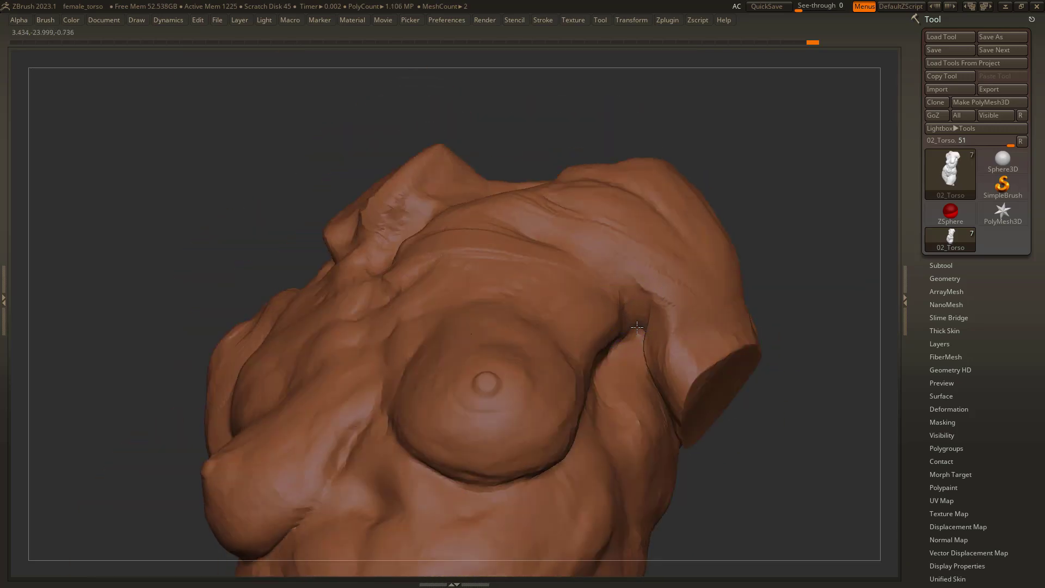
{"action": "left_click_drag", "start_coordinate": [745, 489], "coordinate": [746, 496]}
{"action": "left_click_drag", "start_coordinate": [640, 325], "coordinate": [621, 344]}
{"action": "left_click_drag", "start_coordinate": [739, 485], "coordinate": [753, 511]}
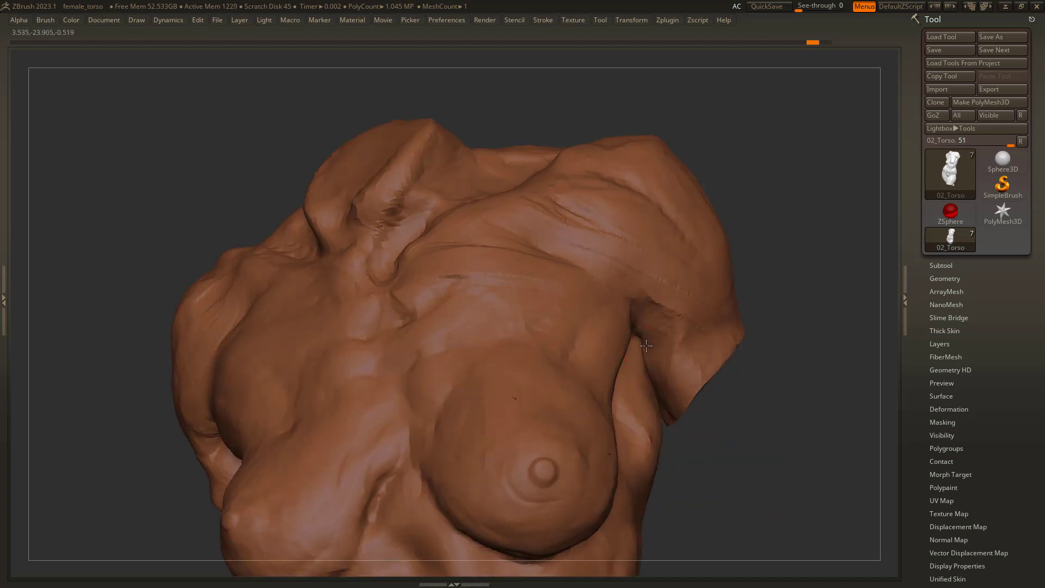
{"action": "left_click_drag", "start_coordinate": [734, 459], "coordinate": [680, 387]}
{"action": "left_click_drag", "start_coordinate": [716, 480], "coordinate": [648, 381]}
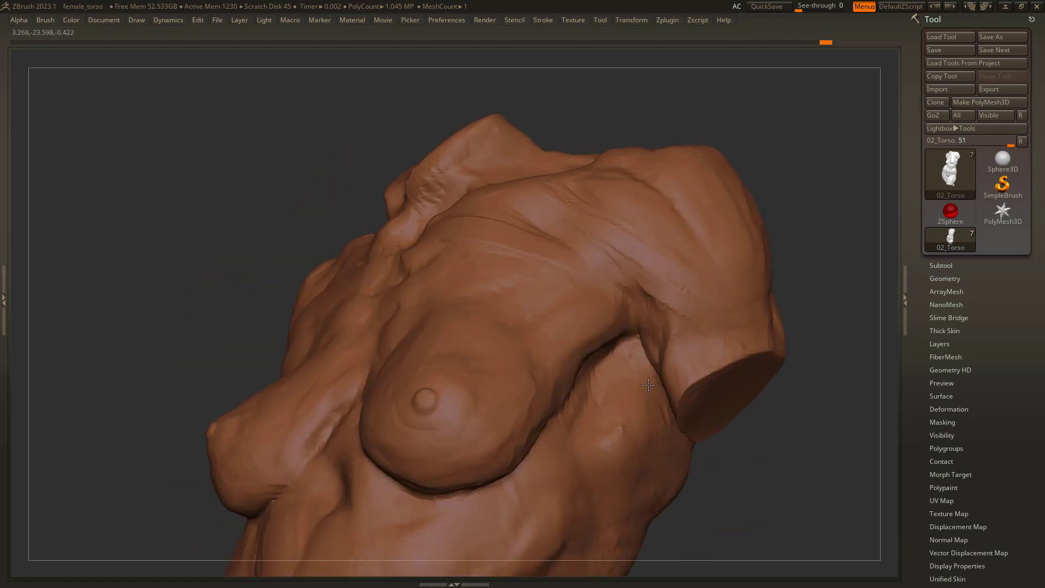
{"action": "left_click_drag", "start_coordinate": [735, 509], "coordinate": [660, 376]}
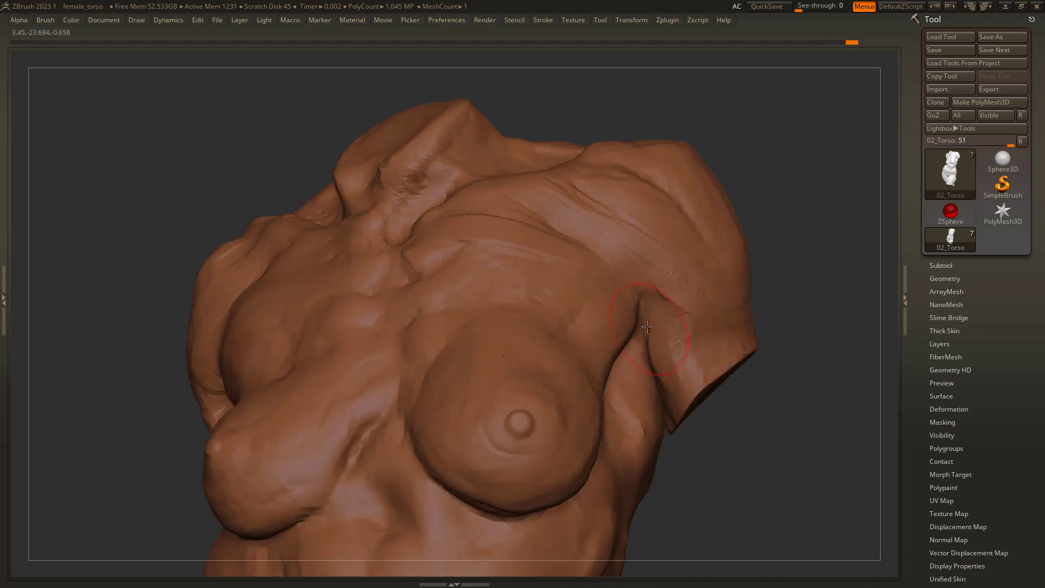
{"action": "left_click_drag", "start_coordinate": [695, 491], "coordinate": [626, 315]}
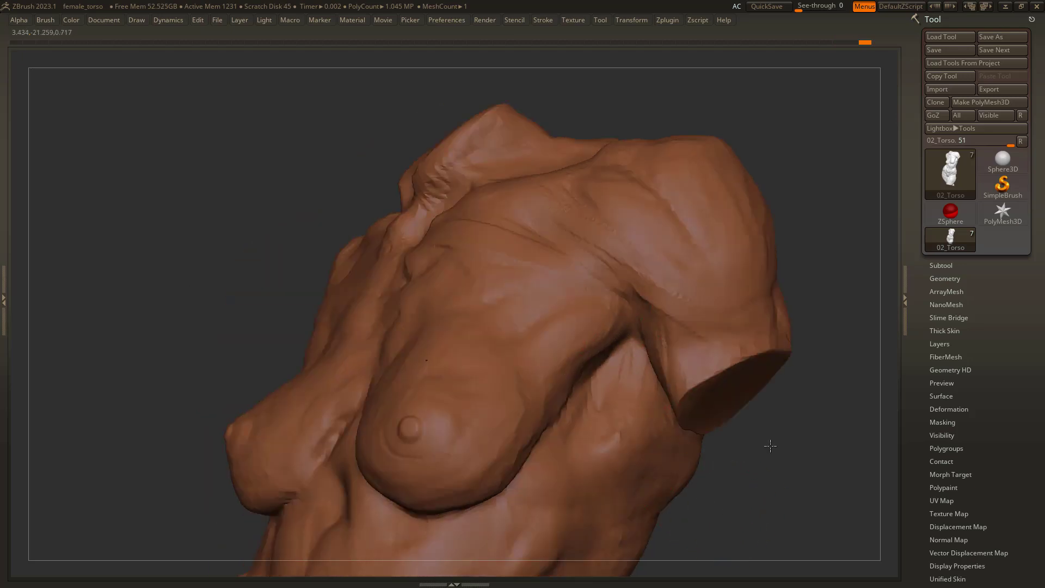
Step: Define the lower outer edge of the left pectoral between the breast and the armpit
{"action": "left_click_drag", "start_coordinate": [770, 443], "coordinate": [769, 379]}
{"action": "left_click_drag", "start_coordinate": [628, 272], "coordinate": [605, 289]}
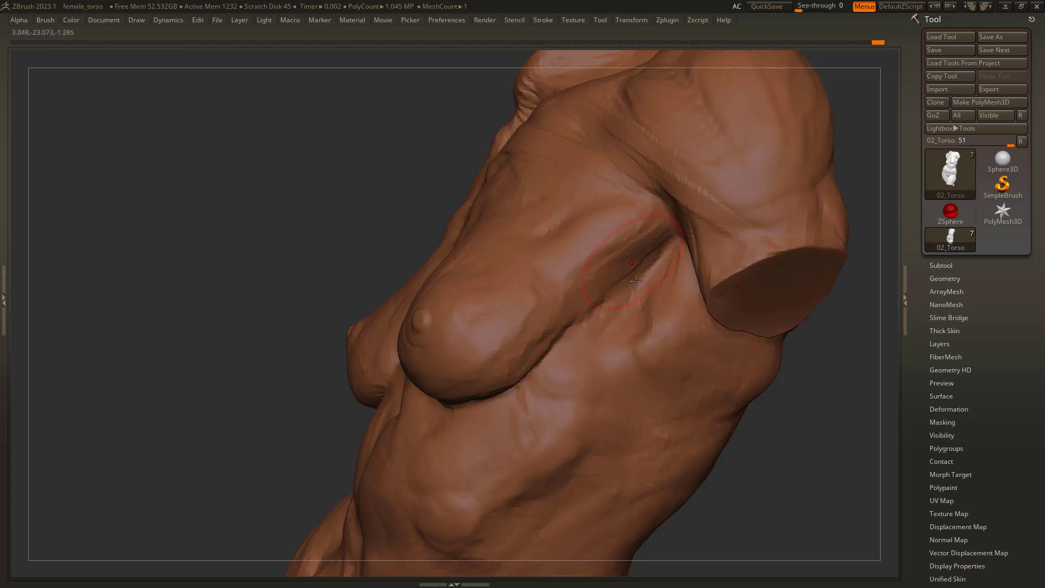
{"action": "mouse_move", "coordinate": [592, 291]}
{"action": "left_mouse_down"}
{"action": "mouse_move", "coordinate": [643, 254]}
{"action": "mouse_move", "coordinate": [637, 263]}
{"action": "left_mouse_up"}
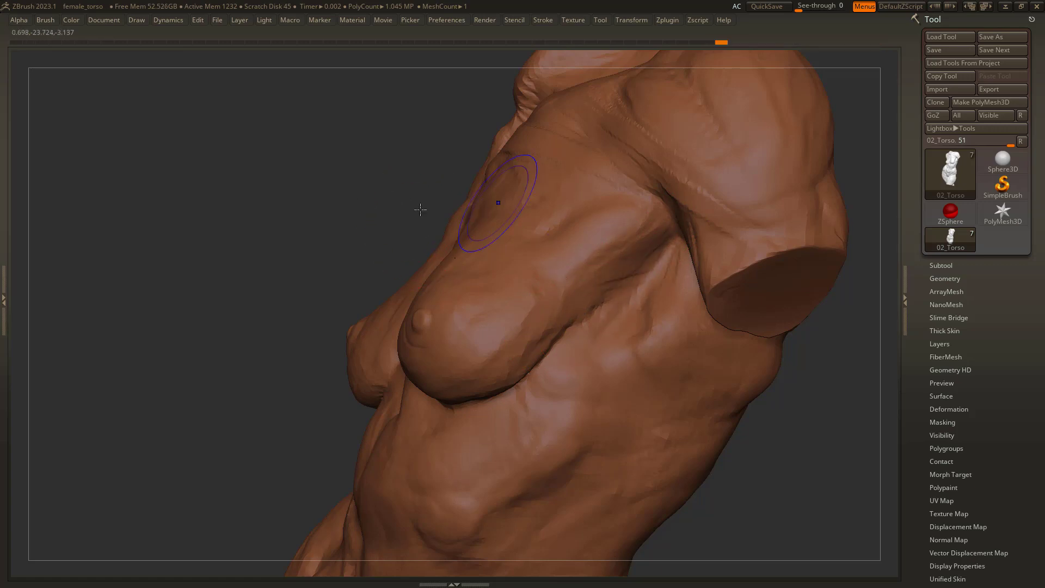
Step: Carve the fold under the right pectoral's outer edge, from the armpit down to the side of the breast
{"action": "mouse_move", "coordinate": [420, 210]}
{"action": "left_mouse_down", "text": "alt"}
{"action": "mouse_move", "coordinate": [240, 178]}
{"action": "mouse_move", "coordinate": [238, 252]}
{"action": "mouse_move", "coordinate": [448, 232]}
{"action": "left_mouse_up", "text": "alt"}
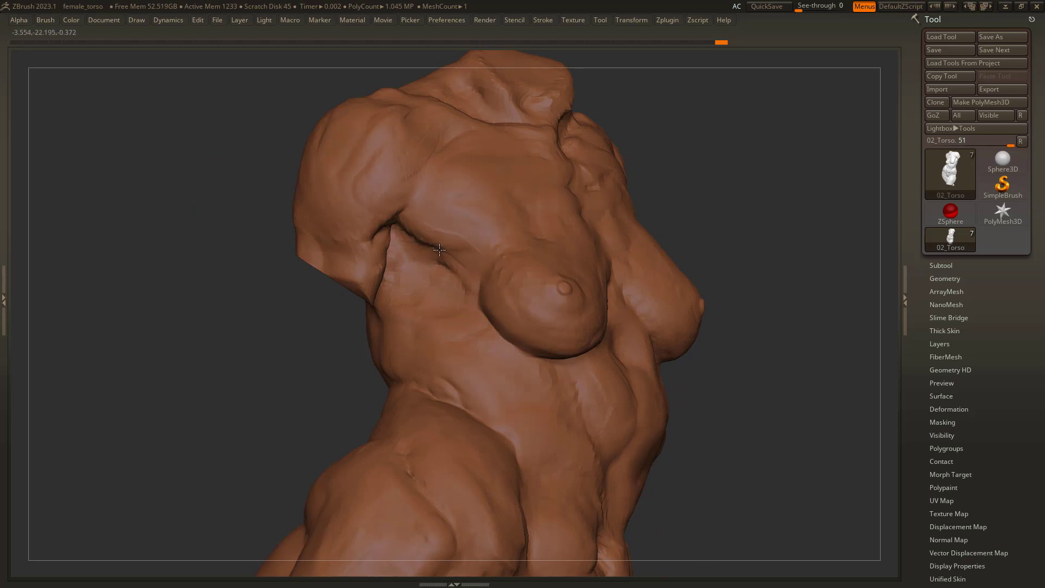
{"action": "key", "text": "ctrl+shift+z"}
{"action": "key", "text": "ctrl+shift+z"}
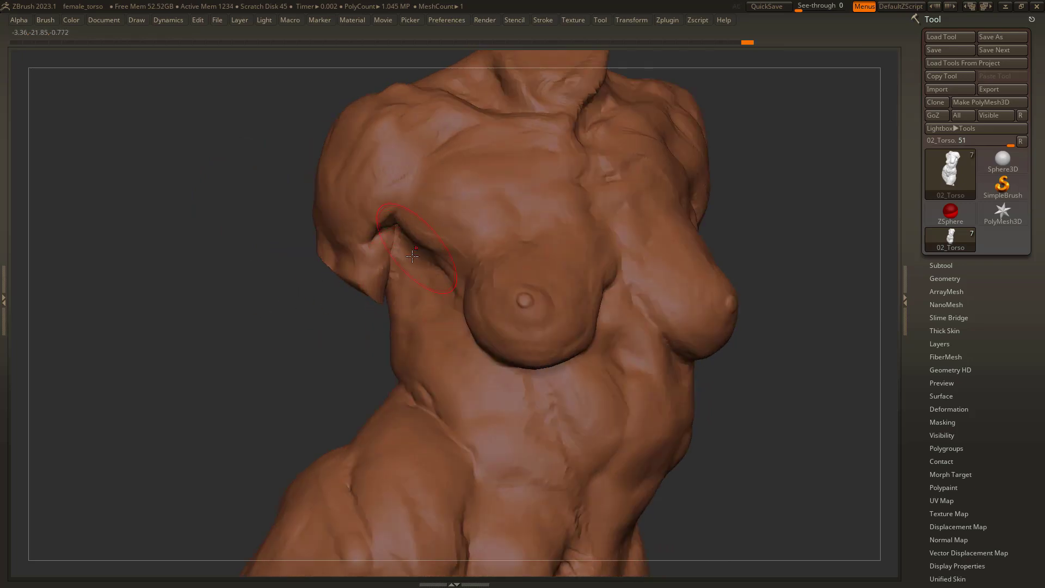
{"action": "key", "text": "ctrl+shift+z"}
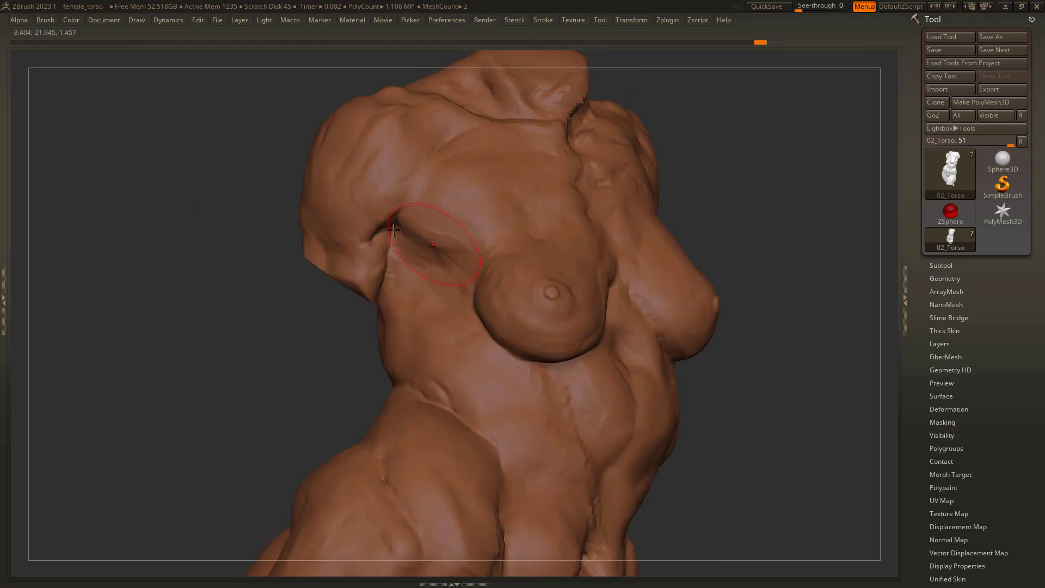
{"action": "left_click_drag", "start_coordinate": [403, 251], "coordinate": [451, 250]}
{"action": "left_click_drag", "start_coordinate": [215, 243], "coordinate": [285, 190]}
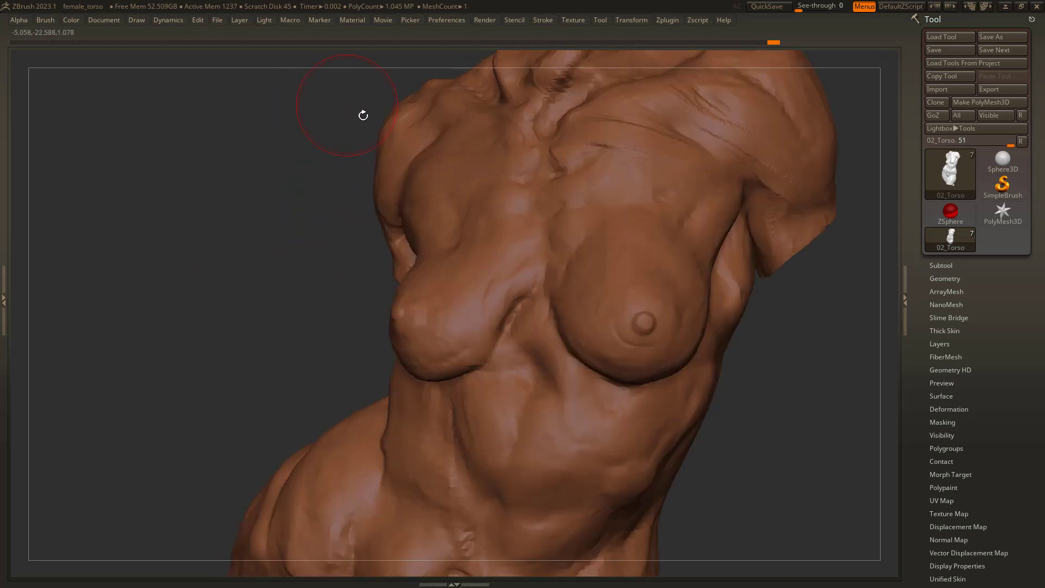
{"action": "mouse_move", "coordinate": [254, 236]}
{"action": "left_mouse_down", "text": "alt"}
{"action": "mouse_move", "coordinate": [226, 175]}
{"action": "mouse_move", "coordinate": [257, 237]}
{"action": "mouse_move", "coordinate": [242, 256]}
{"action": "mouse_move", "coordinate": [262, 245]}
{"action": "mouse_move", "coordinate": [234, 299]}
{"action": "left_mouse_up", "text": "alt"}
{"action": "mouse_move", "coordinate": [428, 294]}
{"action": "right_mouse_down", "text": "ctrl"}
{"action": "mouse_move", "coordinate": [408, 285]}
{"action": "mouse_move", "coordinate": [403, 237]}
{"action": "right_mouse_up", "text": "ctrl"}
{"action": "key", "text": "ctrl+shift+z"}
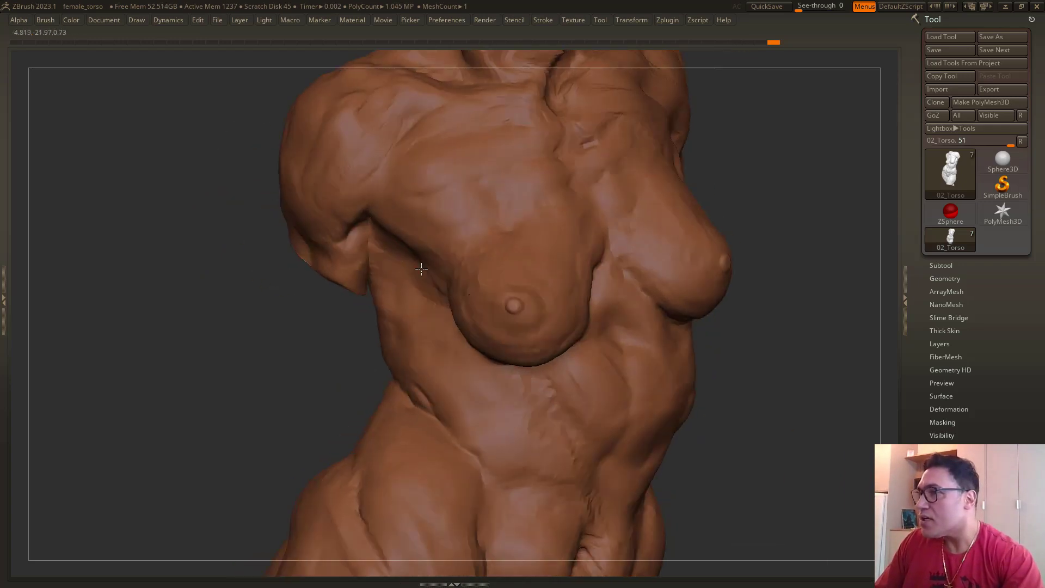
{"action": "key", "text": "ctrl+shift+z"}
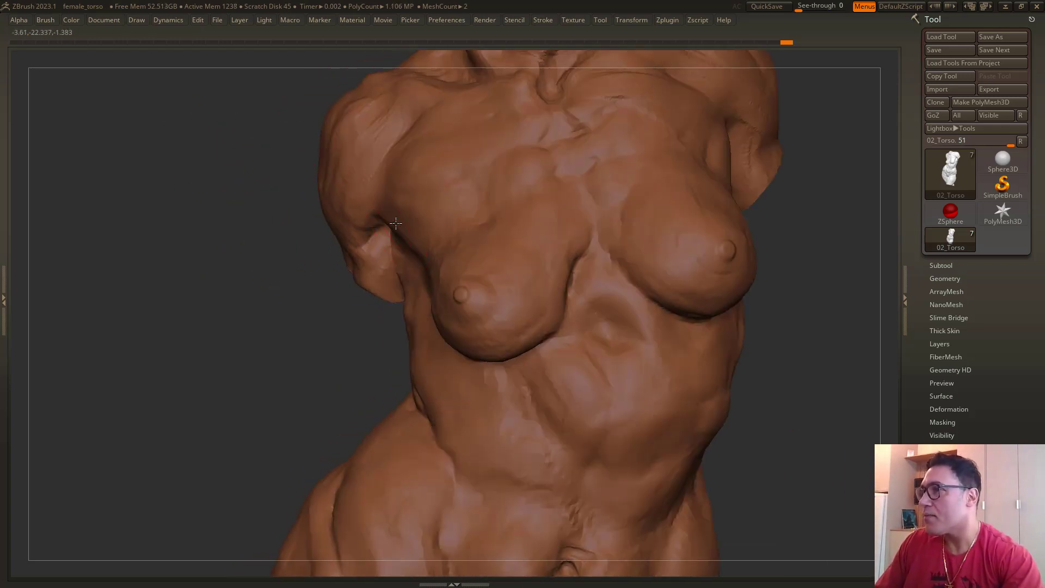
Step: Examine the torso from several angles and the full statue with its tail and rock base from a distance
{"action": "left_click_drag", "start_coordinate": [247, 166], "coordinate": [92, 247], "text": "alt"}
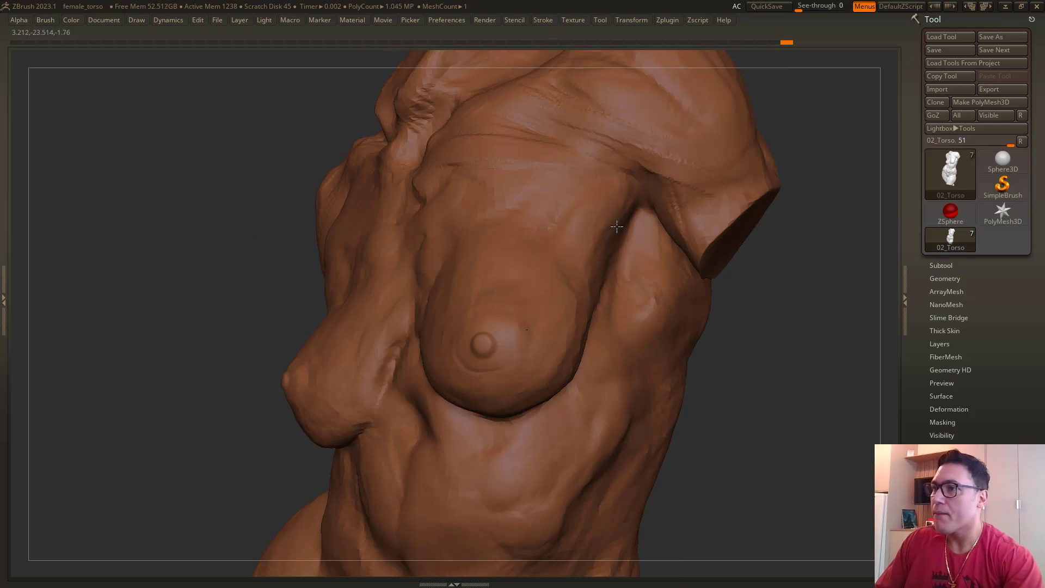
{"action": "right_click_drag", "start_coordinate": [815, 449], "coordinate": [727, 285], "text": "ctrl"}
{"action": "left_click_drag", "start_coordinate": [728, 284], "coordinate": [325, 222]}
{"action": "right_click_drag", "start_coordinate": [284, 196], "coordinate": [269, 204], "text": "ctrl"}
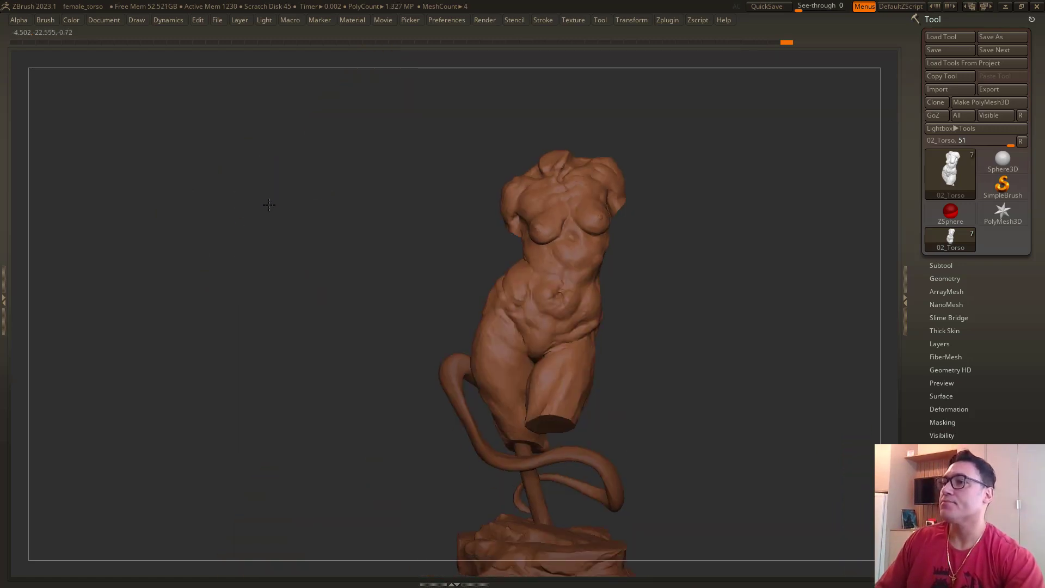
{"action": "key", "text": "ctrl+z"}
{"action": "key", "text": "ctrl+z"}
{"action": "key", "text": "ctrl+z"}
{"action": "key", "text": "ctrl+z"}
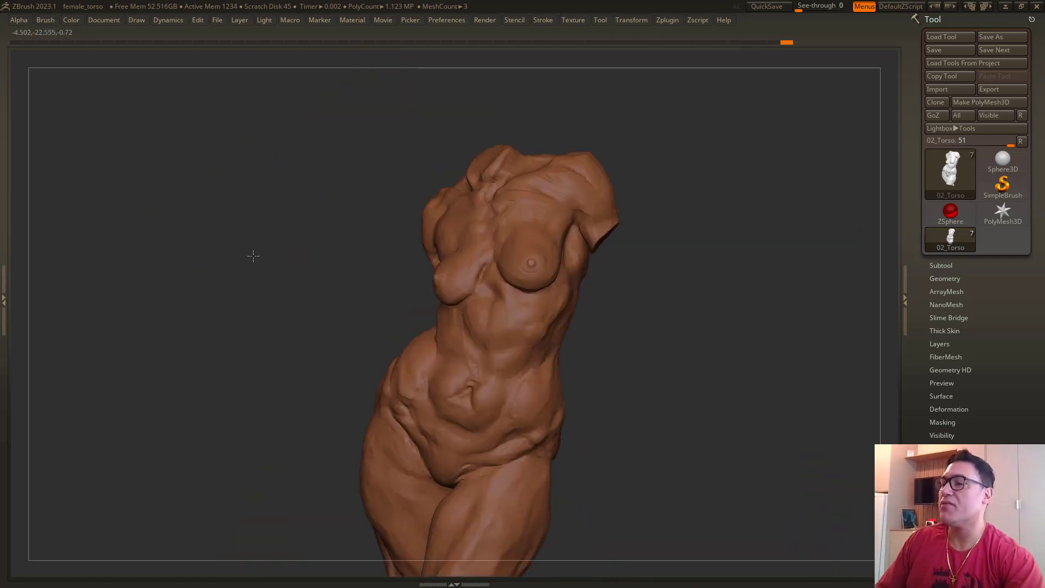
{"action": "key", "text": "ctrl+shift+z"}
{"action": "key", "text": "ctrl+shift+z"}
{"action": "key", "text": "ctrl+shift+z"}
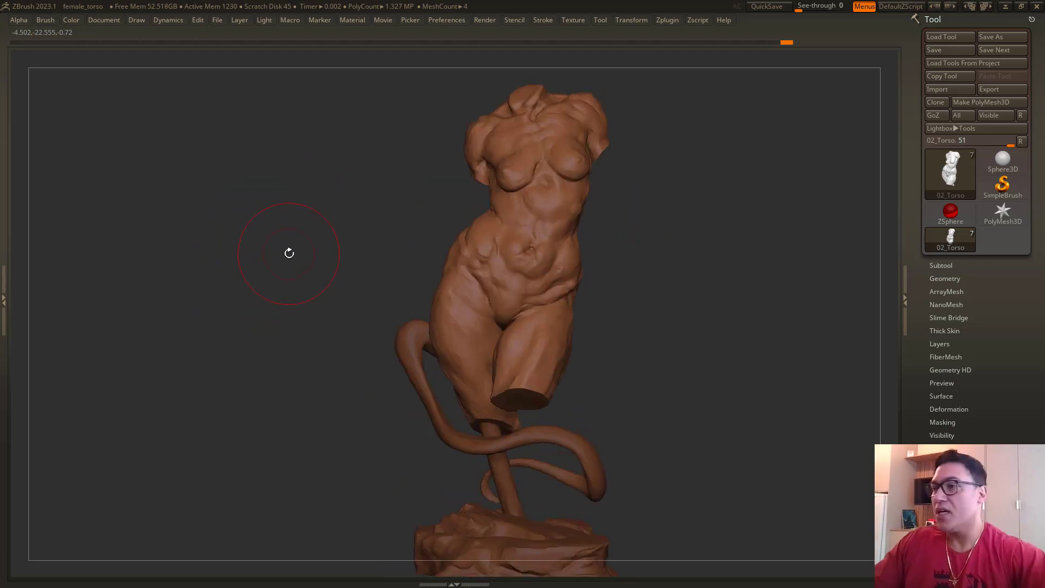
Step: Save the project as female_torso.ZPR in the models folder, replacing the existing file
{"action": "key", "text": "ctrl+s"}
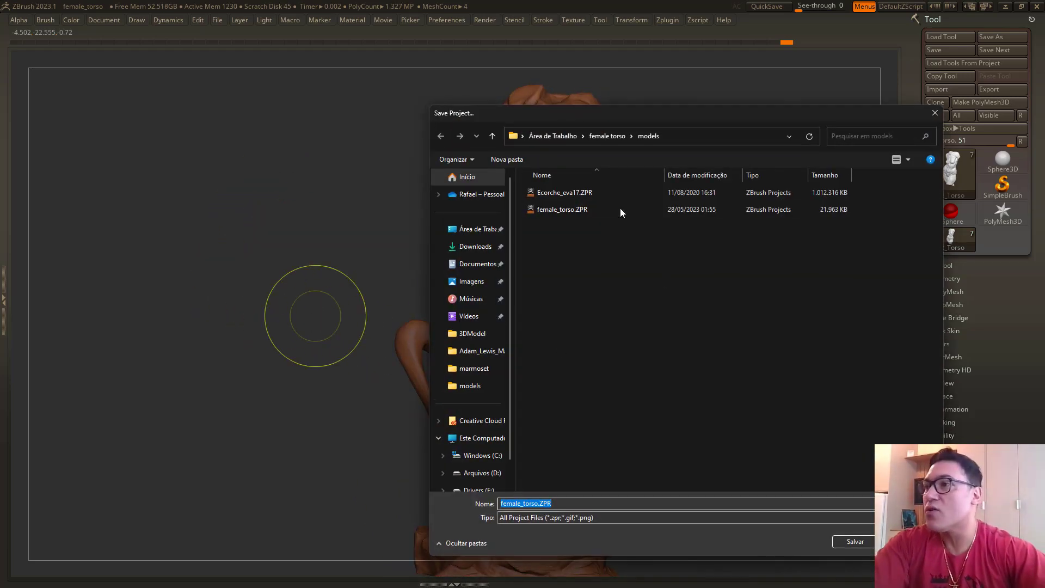
{"action": "left_click", "coordinate": [854, 541]}
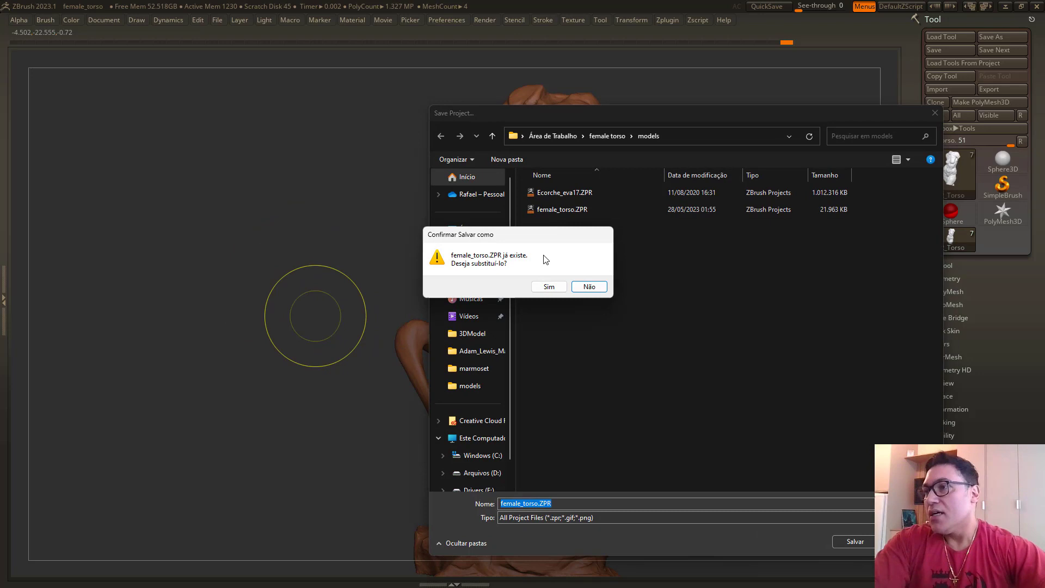
{"action": "left_click", "coordinate": [544, 285]}
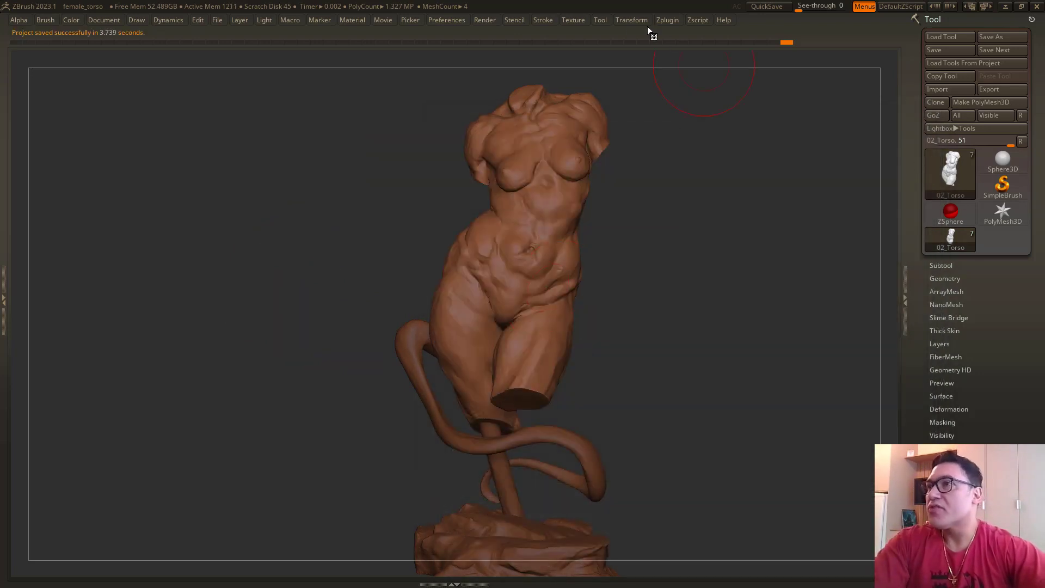
Step: Export the visible subtools as FBX to the marmoset folder, overwriting 01_FemaleTorso.fbx
{"action": "left_click", "coordinate": [668, 20]}
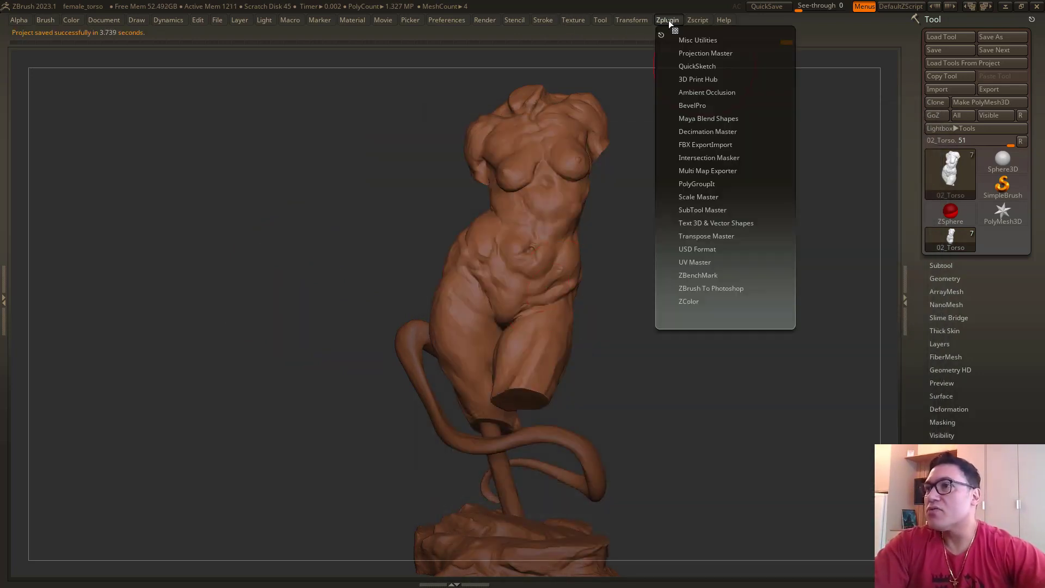
{"action": "left_click", "coordinate": [690, 145]}
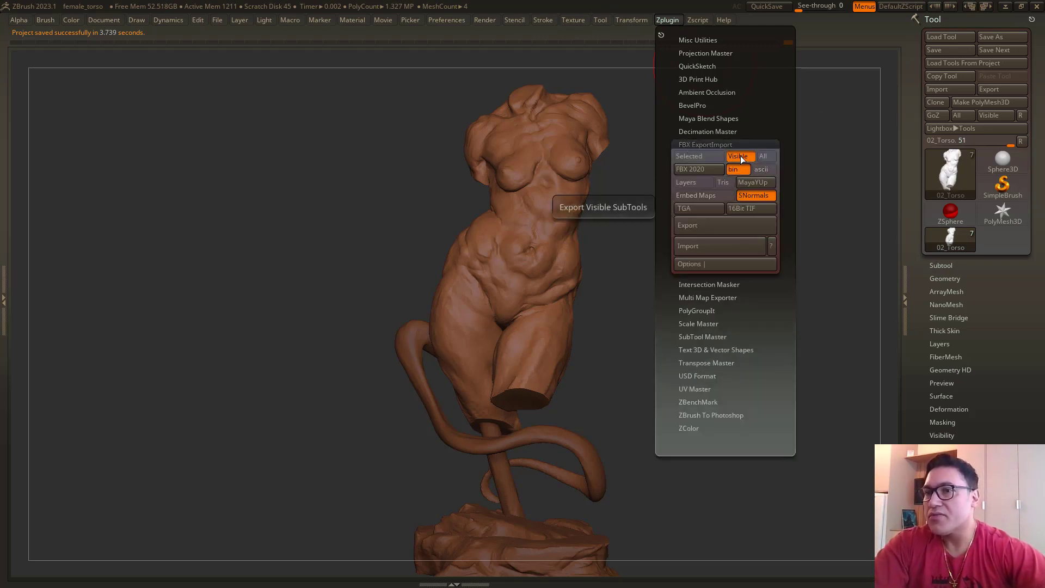
{"action": "left_click", "coordinate": [693, 224]}
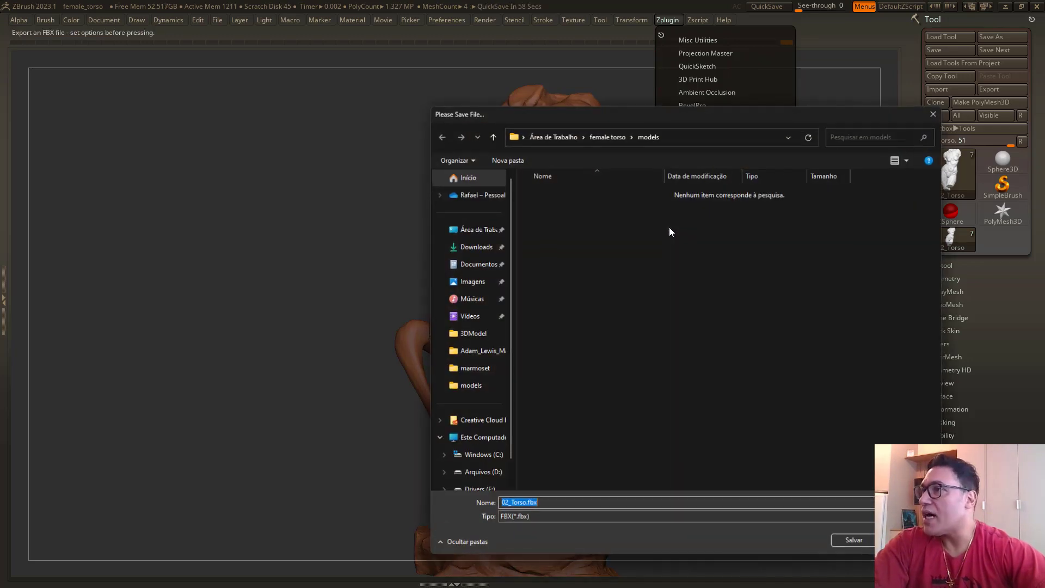
{"action": "left_click", "coordinate": [606, 137]}
{"action": "double_click", "coordinate": [550, 278]}
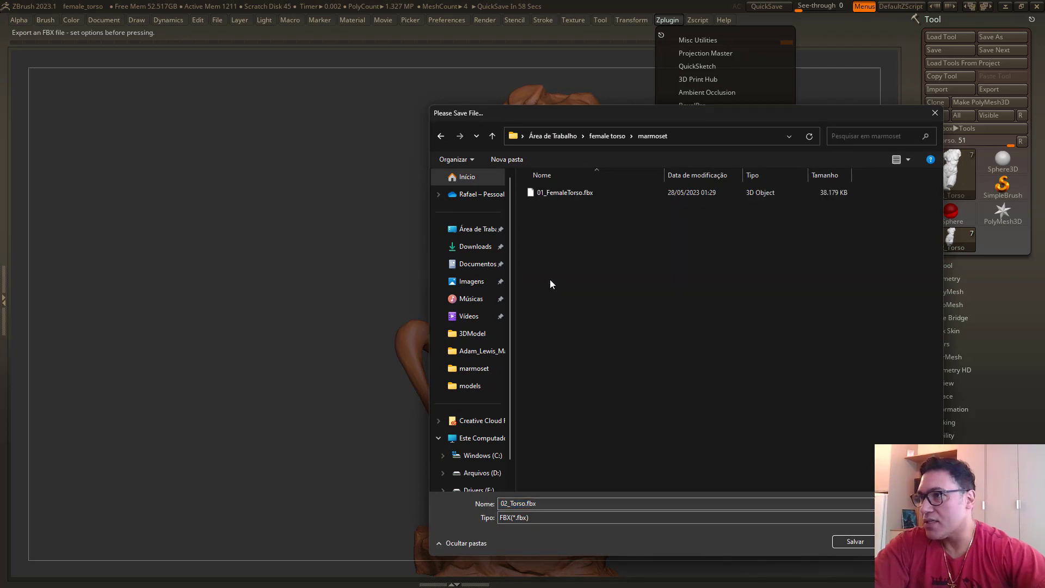
{"action": "double_click", "coordinate": [567, 193]}
{"action": "left_click", "coordinate": [549, 285]}
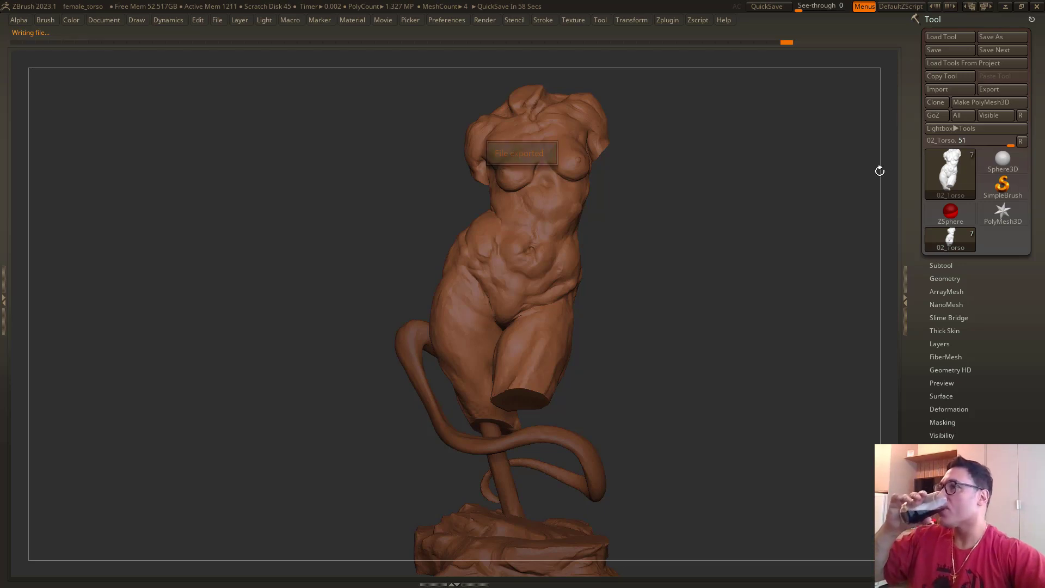
Step: Switch to the MarmoProj scene in Marmoset Toolbag and bring the front of the torso into view
{"action": "key", "text": "ctrl+s"}
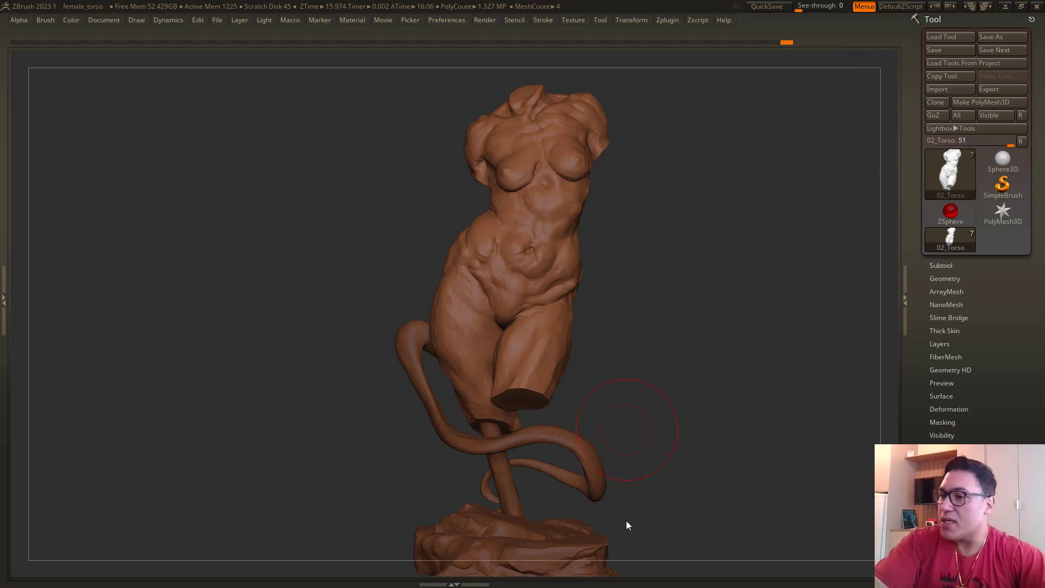
{"action": "key", "text": "super"}
{"action": "left_click", "coordinate": [690, 578]}
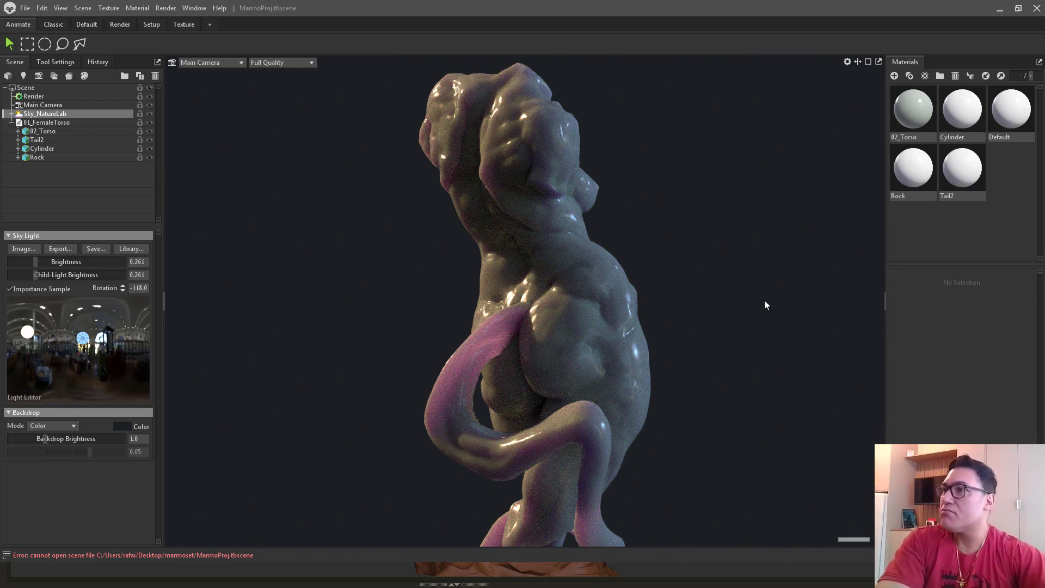
{"action": "mouse_move", "coordinate": [764, 299]}
{"action": "left_mouse_down"}
{"action": "mouse_move", "coordinate": [524, 297]}
{"action": "mouse_move", "coordinate": [373, 219]}
{"action": "left_mouse_up"}
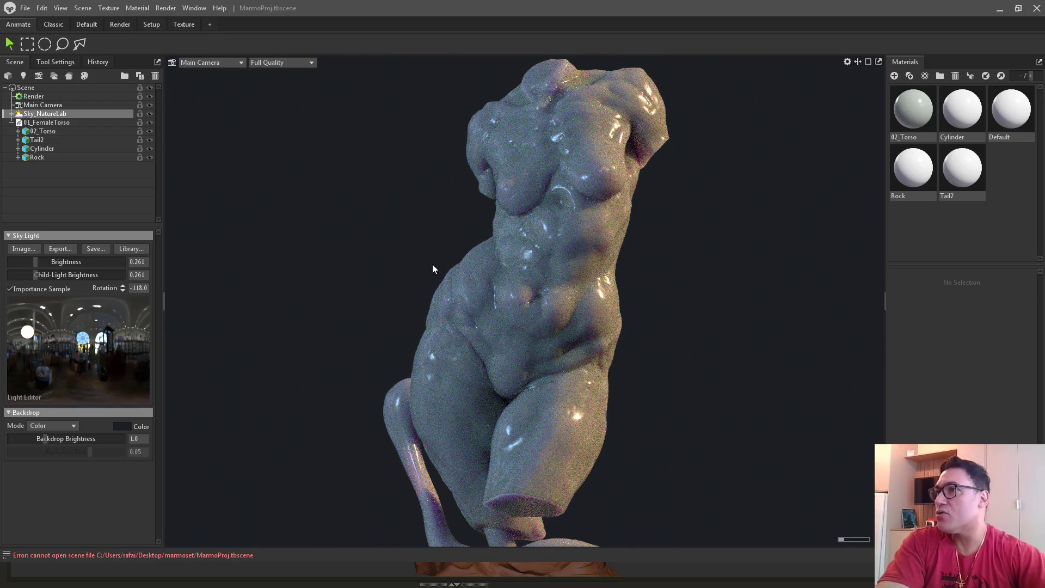
Step: Rotate the sky light to -322.5, clear the selection and frame more of the statue to check the lighting
{"action": "left_click_drag", "start_coordinate": [875, 323], "coordinate": [589, 291], "text": "shift"}
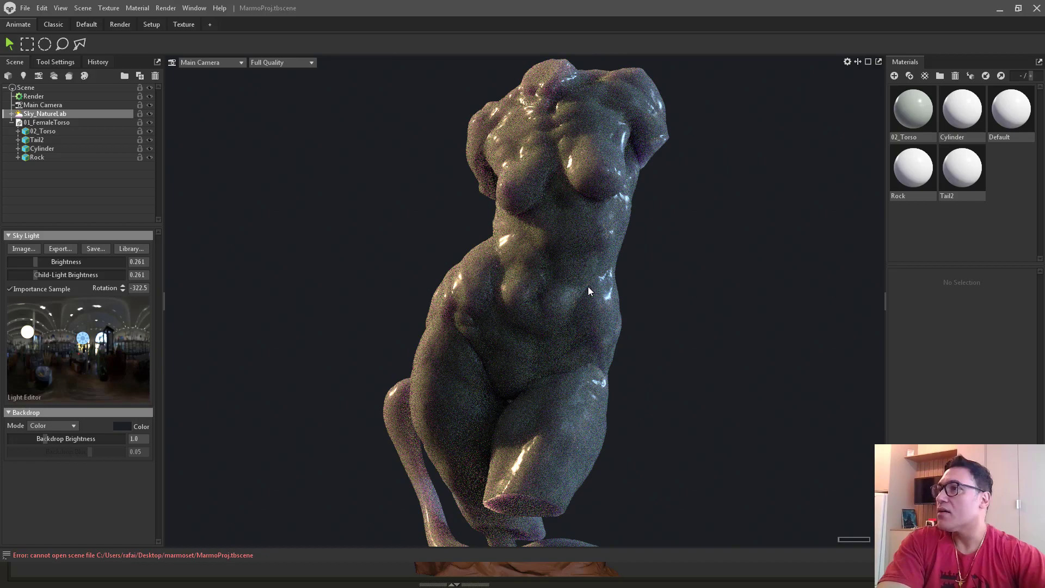
{"action": "left_click", "coordinate": [726, 273]}
{"action": "left_click_drag", "start_coordinate": [730, 276], "coordinate": [701, 279]}
{"action": "left_click_drag", "start_coordinate": [488, 123], "coordinate": [482, 188]}
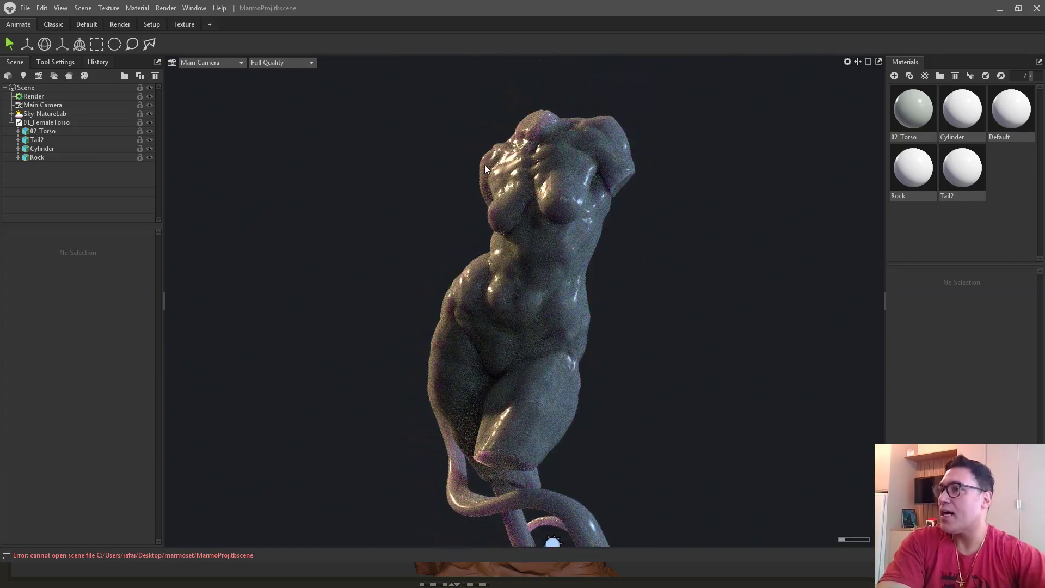
Step: Examine the statue's lit front from a closer three-quarter view, then switch back to the female_torso sculpt in ZBrush
{"action": "left_click_drag", "start_coordinate": [715, 333], "coordinate": [778, 329]}
{"action": "mouse_move", "coordinate": [664, 299]}
{"action": "left_mouse_down"}
{"action": "mouse_move", "coordinate": [740, 304]}
{"action": "mouse_move", "coordinate": [644, 303]}
{"action": "left_mouse_up"}
{"action": "left_click_drag", "start_coordinate": [734, 320], "coordinate": [678, 201]}
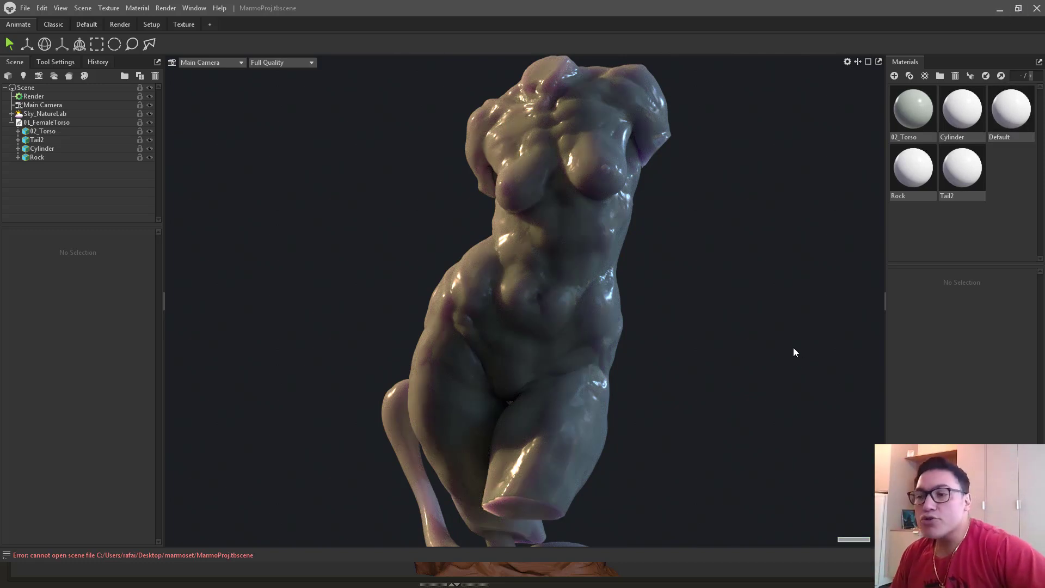
{"action": "left_click", "coordinate": [1018, 7]}
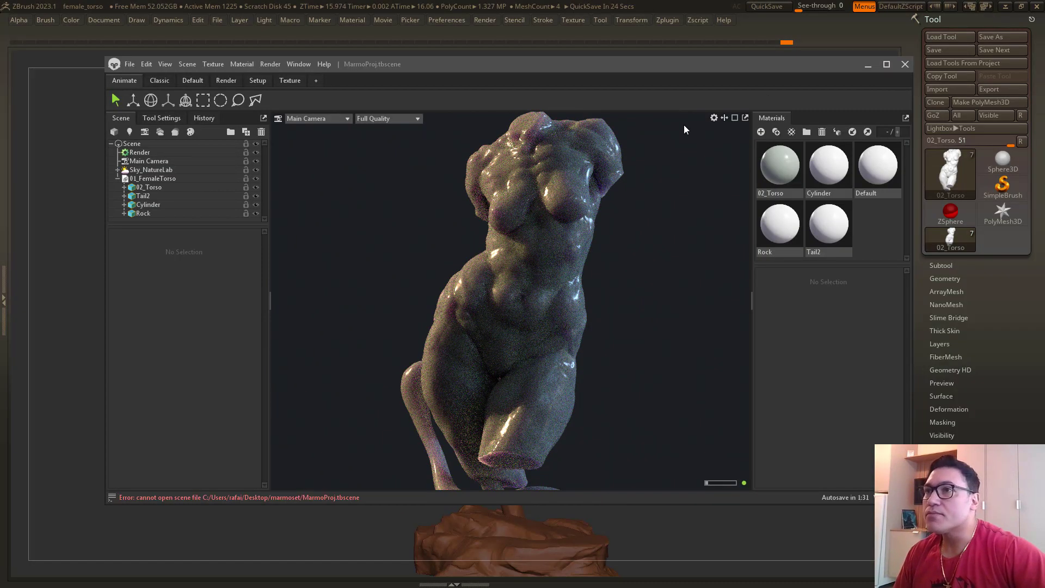
{"action": "left_click", "coordinate": [886, 64]}
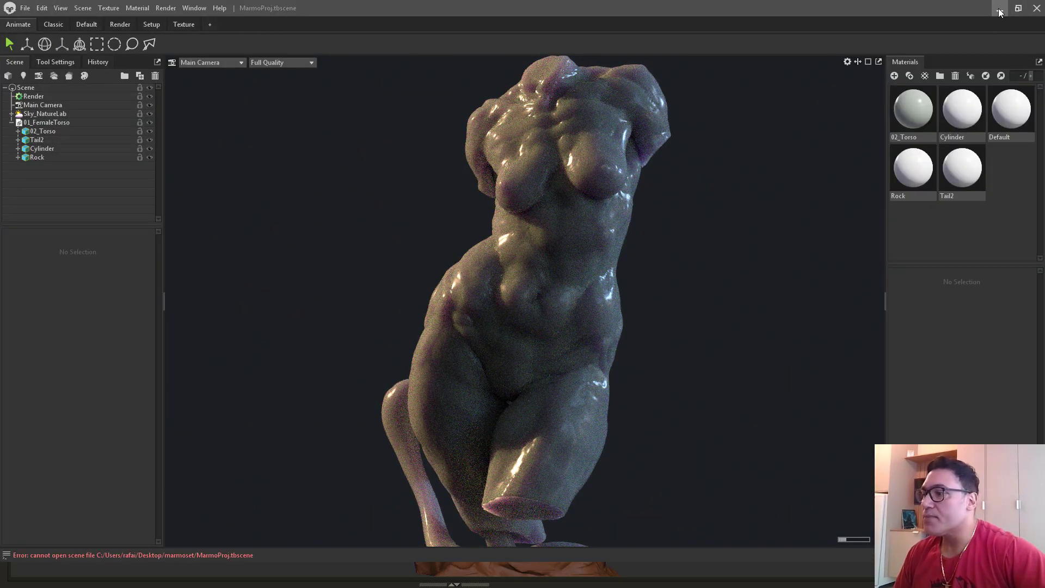
{"action": "left_click", "coordinate": [1000, 9]}
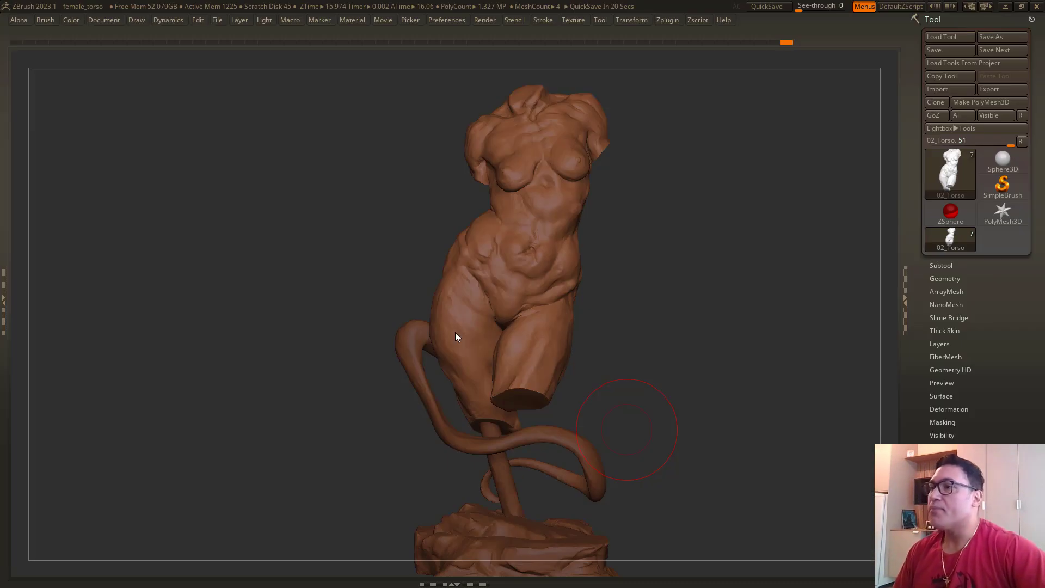
Step: Carve the diagonal muscle fold between the shoulder blade and the spine on the torso's upper back
{"action": "mouse_move", "coordinate": [345, 256]}
{"action": "left_mouse_down"}
{"action": "mouse_move", "coordinate": [315, 263]}
{"action": "mouse_move", "coordinate": [343, 258]}
{"action": "left_mouse_up"}
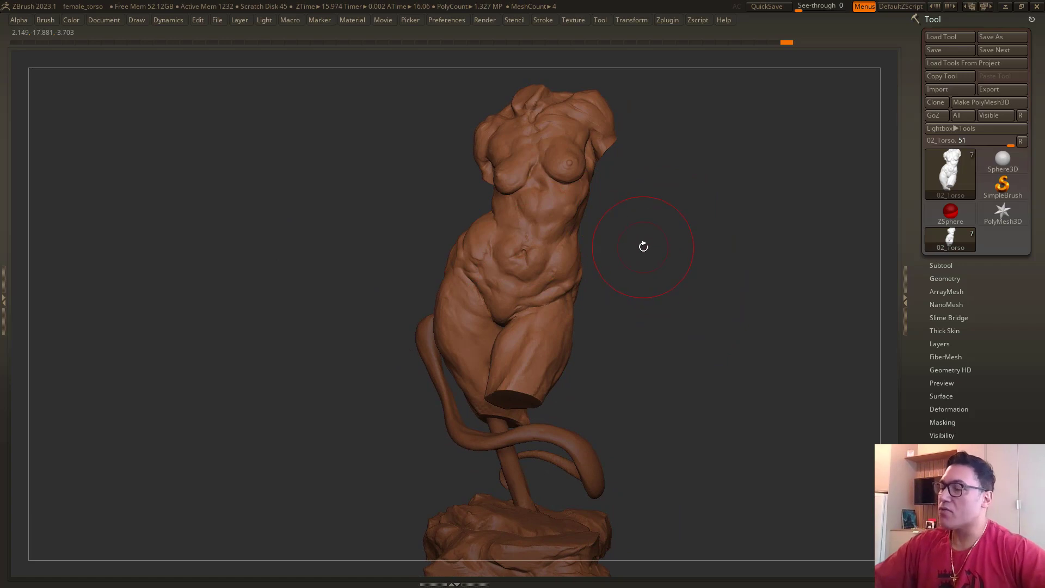
{"action": "left_click_drag", "start_coordinate": [202, 213], "coordinate": [229, 358], "text": "alt"}
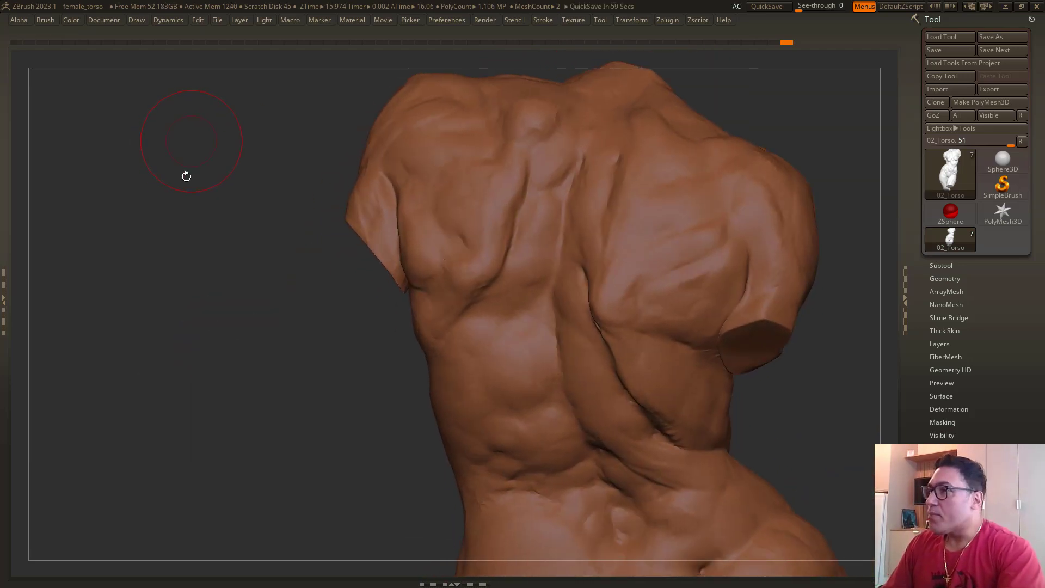
{"action": "left_click_drag", "start_coordinate": [186, 176], "coordinate": [229, 145]}
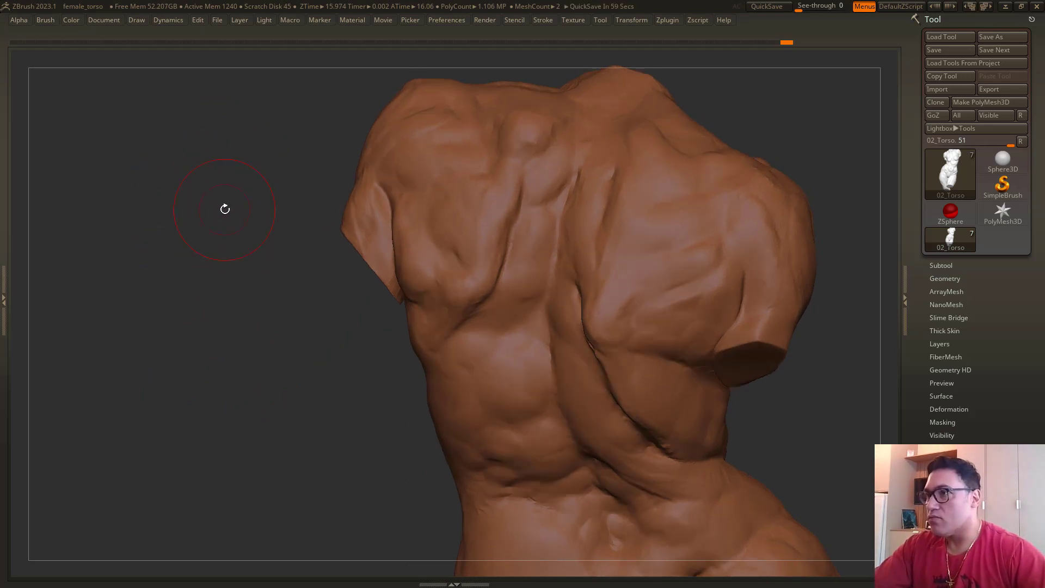
{"action": "left_click_drag", "start_coordinate": [186, 207], "coordinate": [129, 411], "text": "alt"}
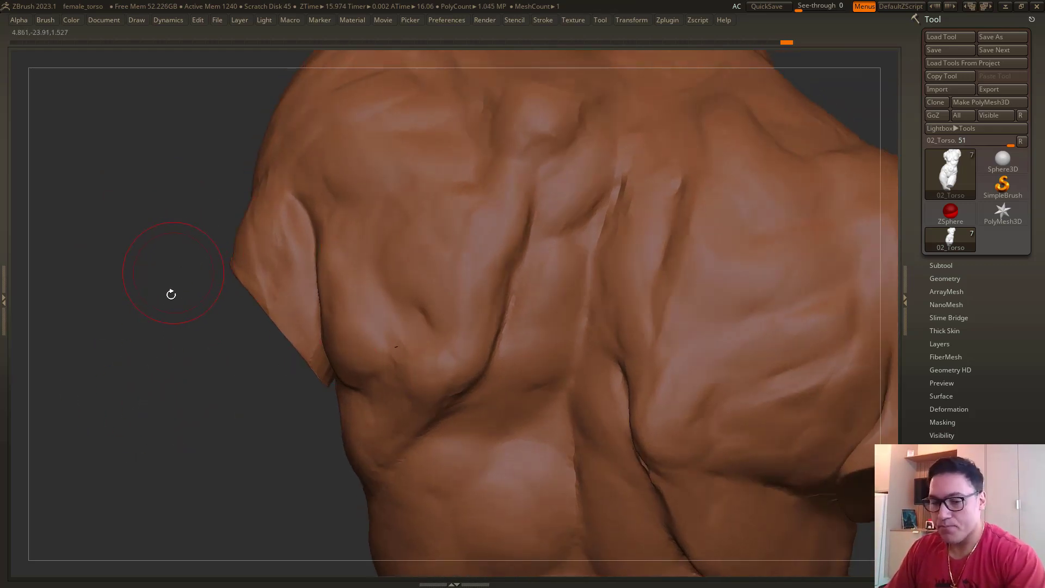
{"action": "left_click_drag", "start_coordinate": [134, 346], "coordinate": [132, 404], "text": "alt"}
{"action": "right_click", "coordinate": [490, 343]}
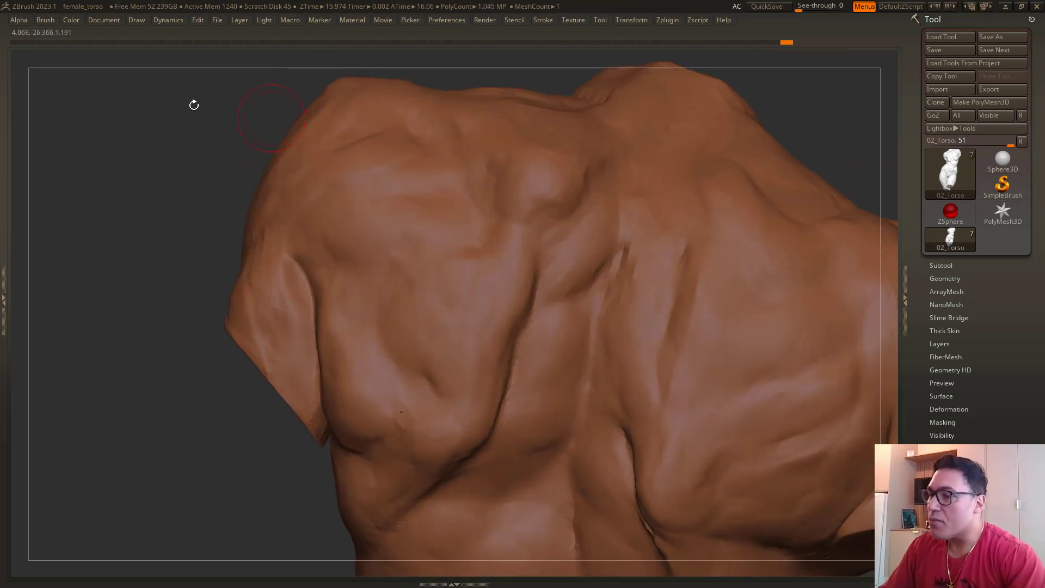
{"action": "mouse_move", "coordinate": [194, 105]}
{"action": "left_mouse_down"}
{"action": "mouse_move", "coordinate": [218, 131]}
{"action": "mouse_move", "coordinate": [256, 144]}
{"action": "left_mouse_up"}
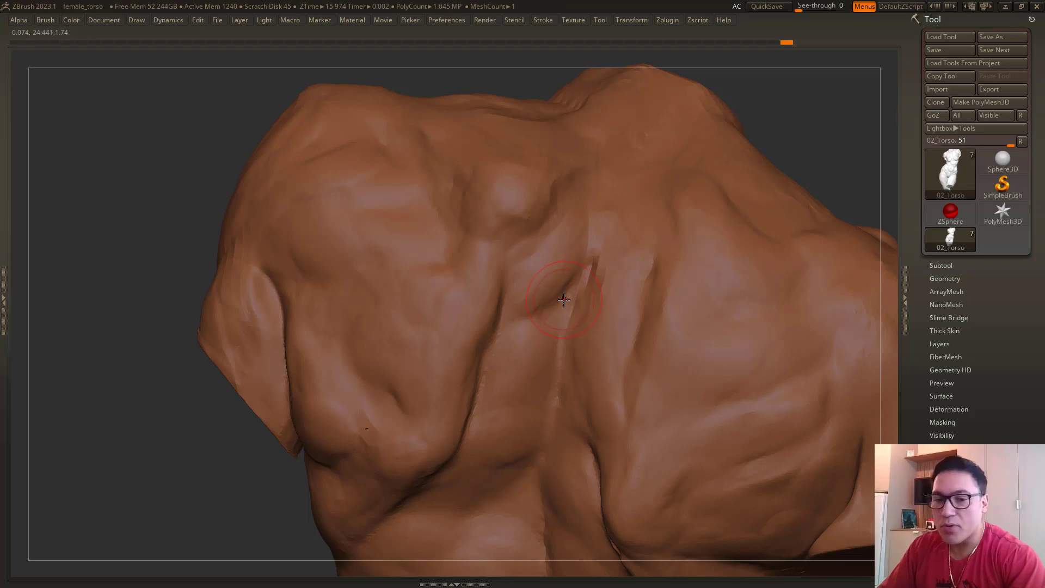
{"action": "left_click_drag", "start_coordinate": [162, 134], "coordinate": [174, 169], "text": "alt"}
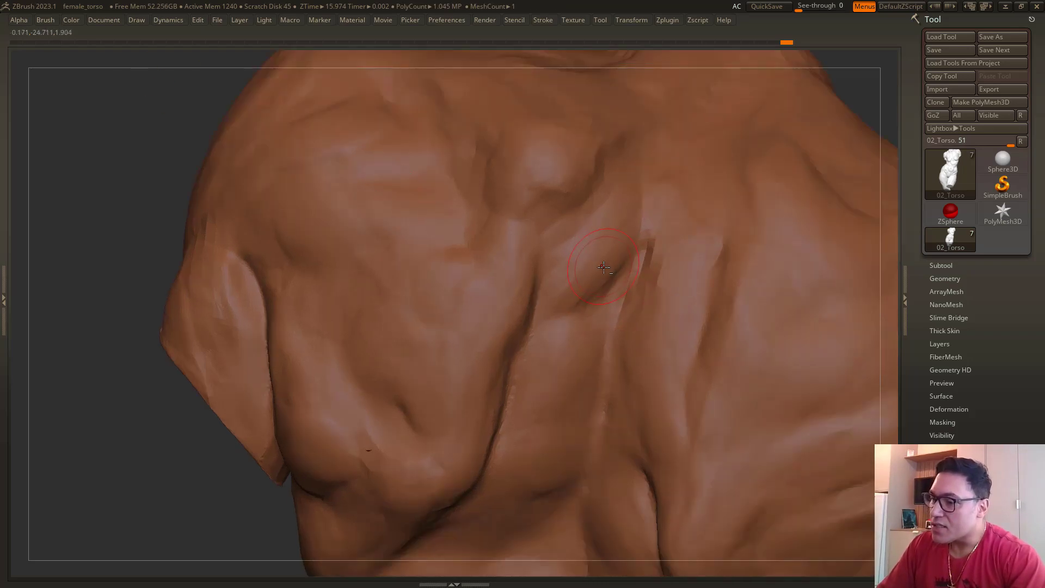
{"action": "left_click_drag", "start_coordinate": [583, 301], "coordinate": [653, 216]}
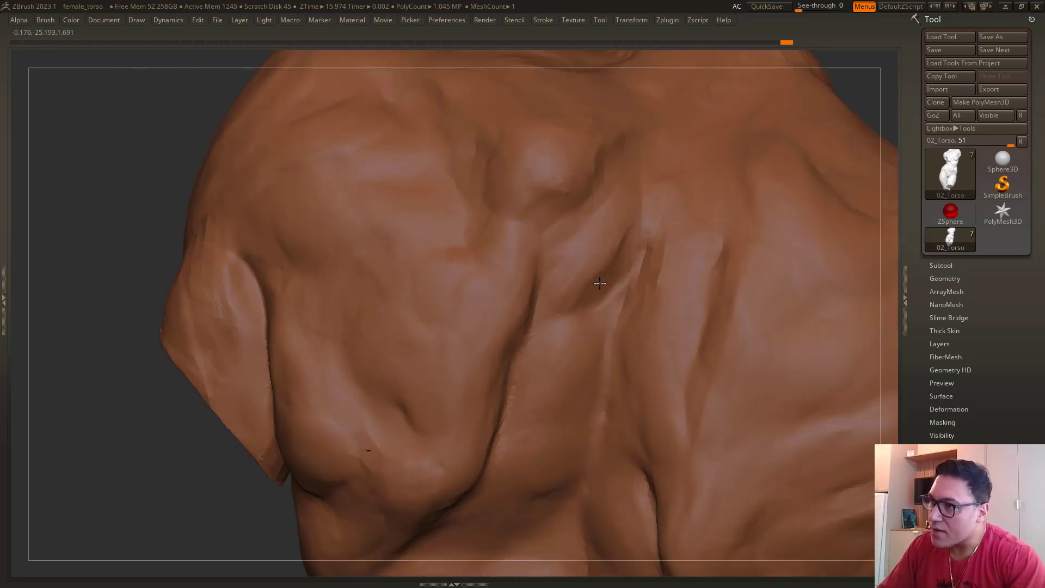
{"action": "mouse_move", "coordinate": [600, 283]}
{"action": "left_mouse_down"}
{"action": "mouse_move", "coordinate": [594, 291]}
{"action": "mouse_move", "coordinate": [616, 270]}
{"action": "mouse_move", "coordinate": [589, 274]}
{"action": "mouse_move", "coordinate": [578, 309]}
{"action": "left_mouse_up"}
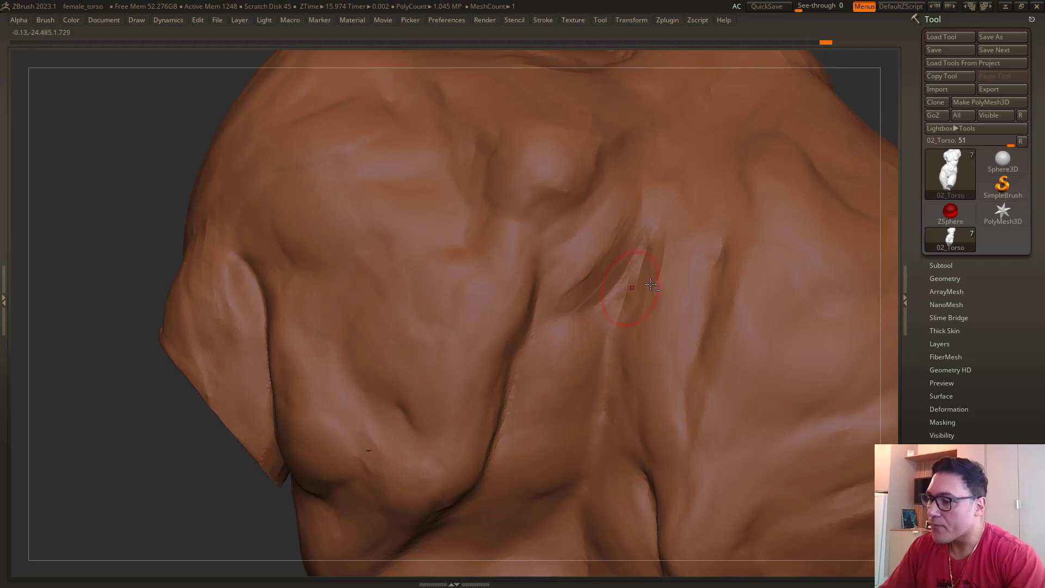
Step: Build up ClayBuildup strokes over the upper spine and define the muscle strands running down beside it
{"action": "mouse_move", "coordinate": [588, 370]}
{"action": "left_mouse_down"}
{"action": "mouse_move", "coordinate": [599, 327]}
{"action": "mouse_move", "coordinate": [551, 430]}
{"action": "left_mouse_up"}
{"action": "mouse_move", "coordinate": [614, 284]}
{"action": "left_mouse_down"}
{"action": "mouse_move", "coordinate": [634, 218]}
{"action": "mouse_move", "coordinate": [607, 271]}
{"action": "left_mouse_up"}
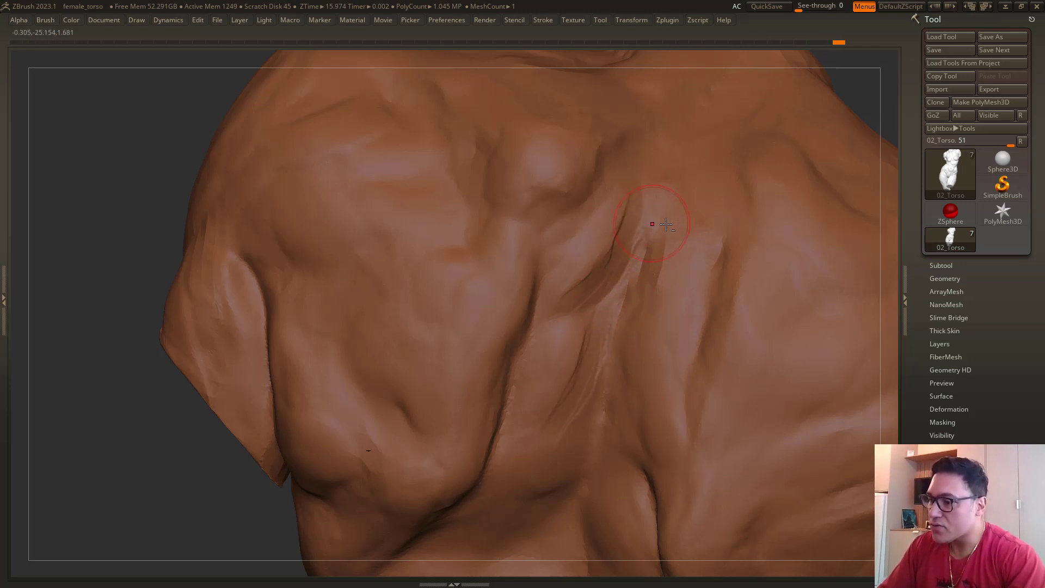
{"action": "mouse_move", "coordinate": [661, 289]}
{"action": "left_mouse_down"}
{"action": "mouse_move", "coordinate": [669, 215]}
{"action": "mouse_move", "coordinate": [649, 300]}
{"action": "left_mouse_up"}
{"action": "left_click_drag", "start_coordinate": [656, 205], "coordinate": [607, 303]}
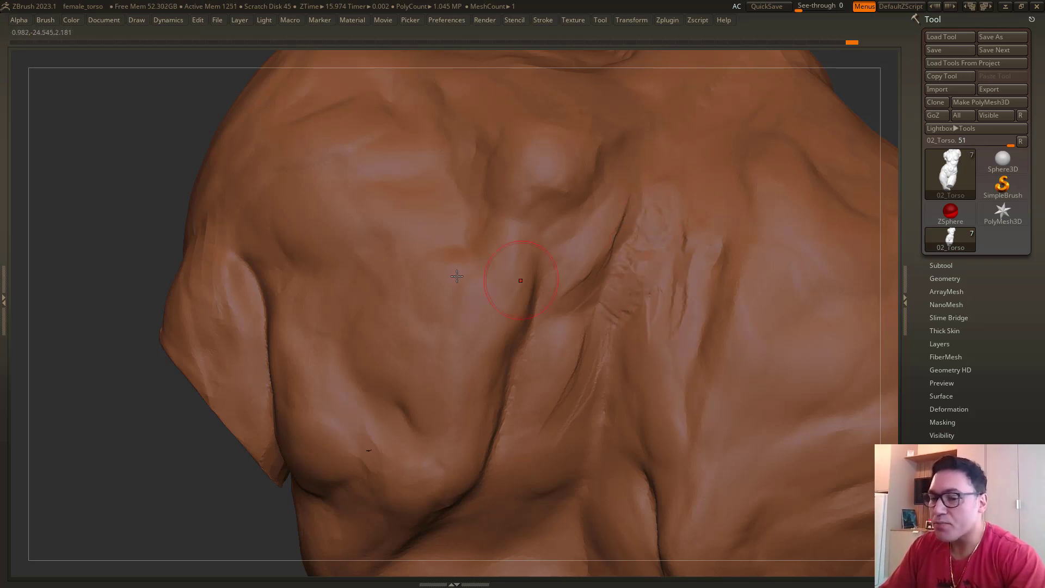
Step: Turn on Sculptris Pro and rework the rough clay strokes over the upper spine, checking the local mesh density with the polyframe
{"action": "key", "text": "Tab"}
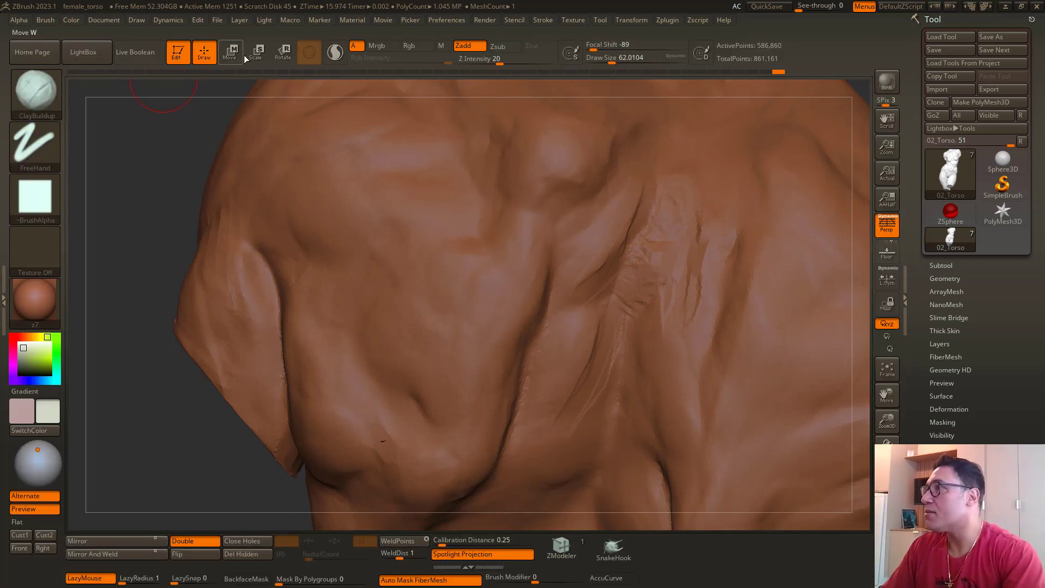
{"action": "key", "text": "Tab"}
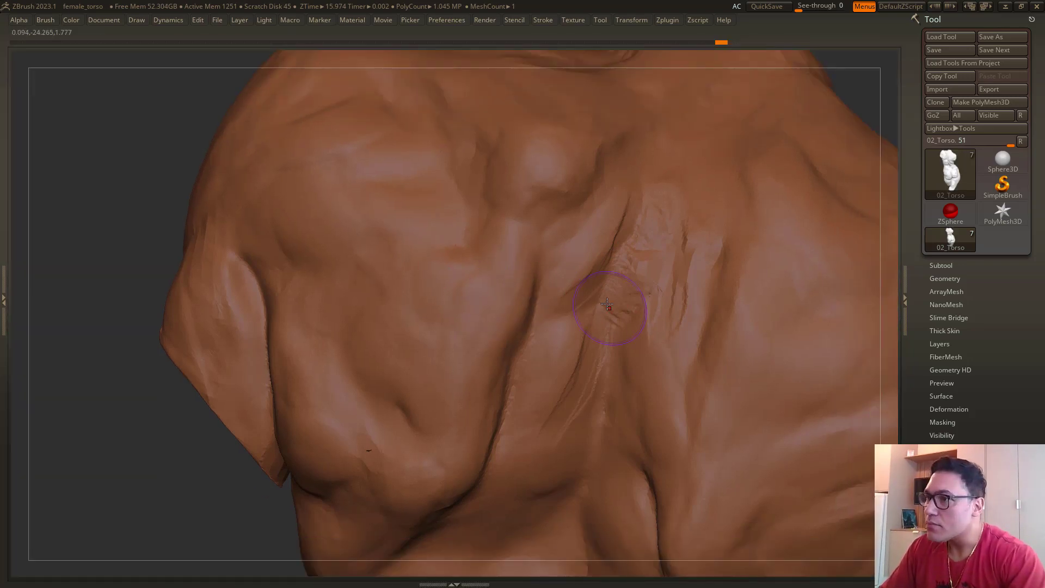
{"action": "left_click_drag", "start_coordinate": [167, 152], "coordinate": [611, 329]}
{"action": "key", "text": "shift+f"}
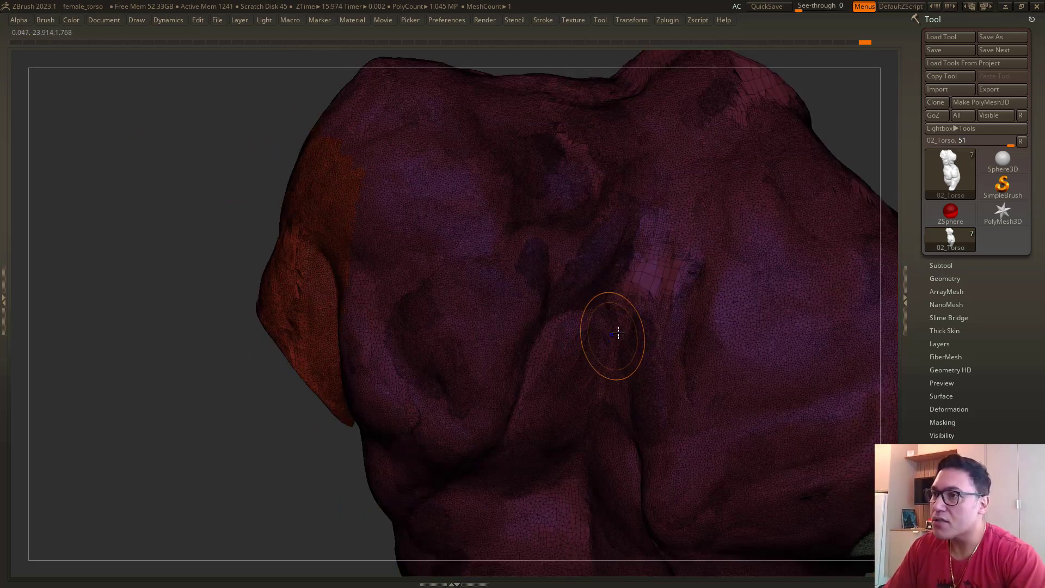
{"action": "key", "text": "shift+f"}
{"action": "mouse_move", "coordinate": [670, 258]}
{"action": "left_mouse_down"}
{"action": "mouse_move", "coordinate": [681, 250]}
{"action": "mouse_move", "coordinate": [674, 266]}
{"action": "mouse_move", "coordinate": [651, 241]}
{"action": "mouse_move", "coordinate": [611, 307]}
{"action": "left_mouse_up"}
Step: Examine the torso's wireframe and the whole statue from behind, then inspect the upper back without the polyframe
{"action": "key", "text": "shift+f"}
{"action": "key", "text": "f"}
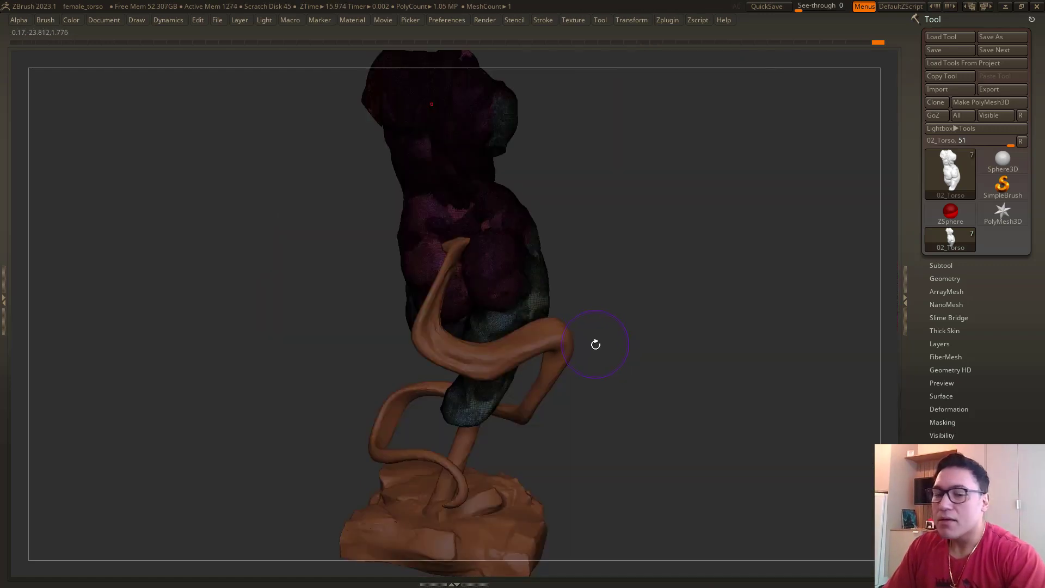
{"action": "key", "text": "f"}
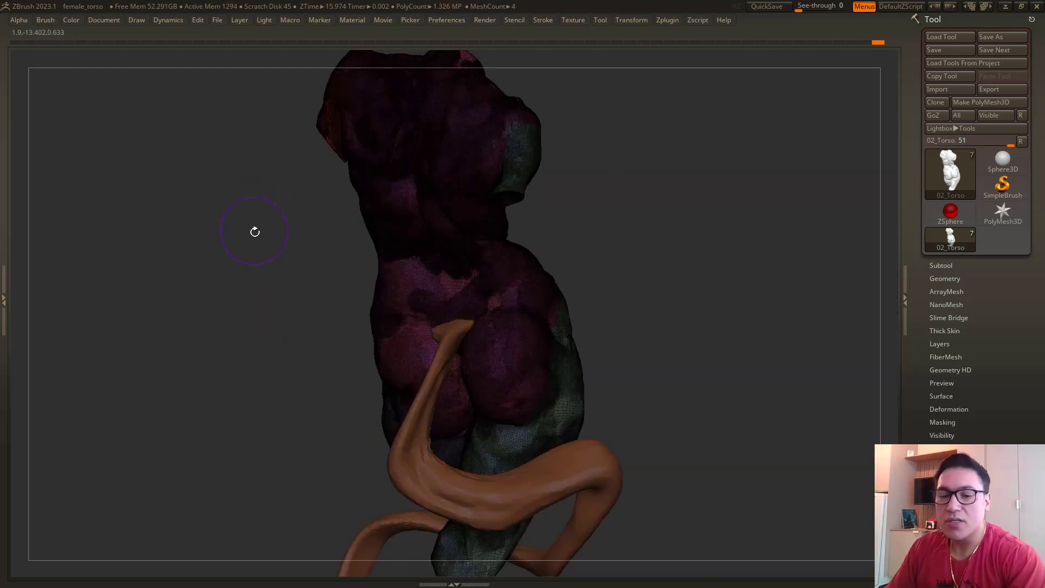
{"action": "key", "text": "shift+f"}
{"action": "left_click_drag", "start_coordinate": [248, 191], "coordinate": [236, 283], "text": "alt"}
{"action": "left_click_drag", "start_coordinate": [276, 243], "coordinate": [228, 321], "text": "alt"}
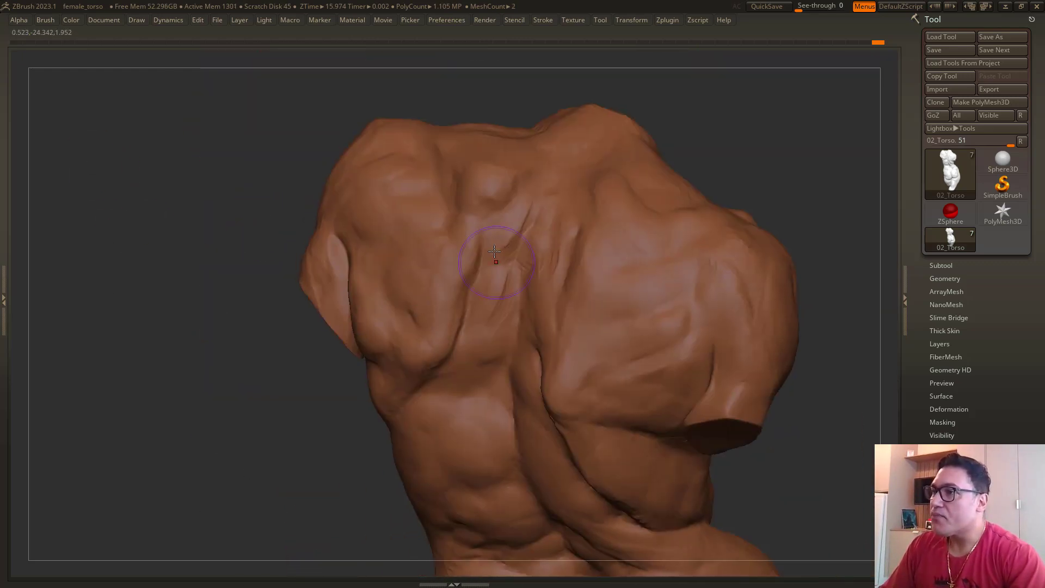
{"action": "left_click_drag", "start_coordinate": [155, 172], "coordinate": [179, 212], "text": "alt"}
{"action": "left_click_drag", "start_coordinate": [247, 134], "coordinate": [263, 145], "text": "alt"}
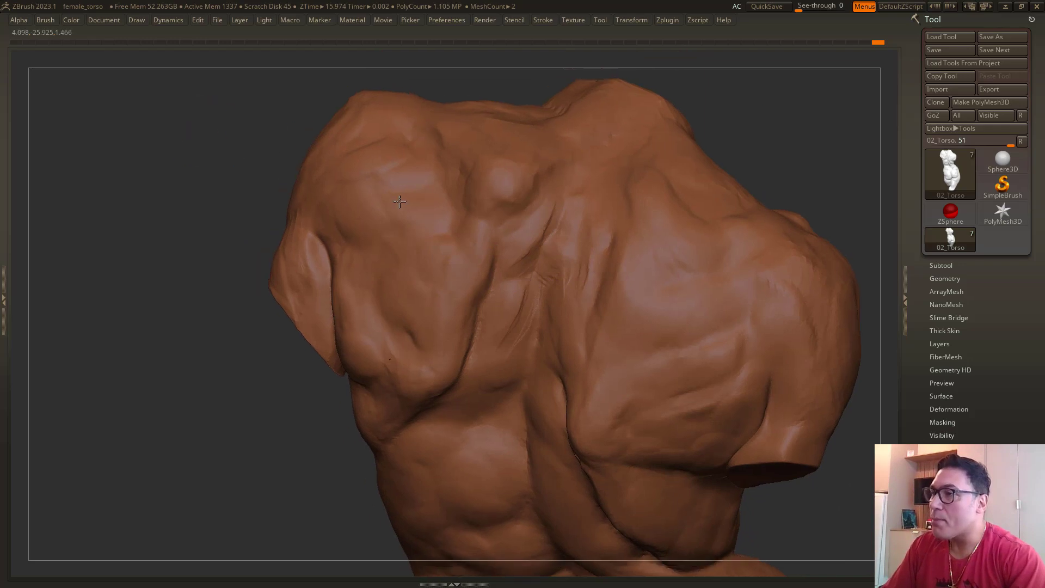
Step: Build up the raised form over the upper spine between the shoulder blades, working from several angles
{"action": "right_click_drag", "start_coordinate": [399, 201], "coordinate": [545, 249], "text": "ctrl"}
{"action": "left_click_drag", "start_coordinate": [157, 145], "coordinate": [175, 169]}
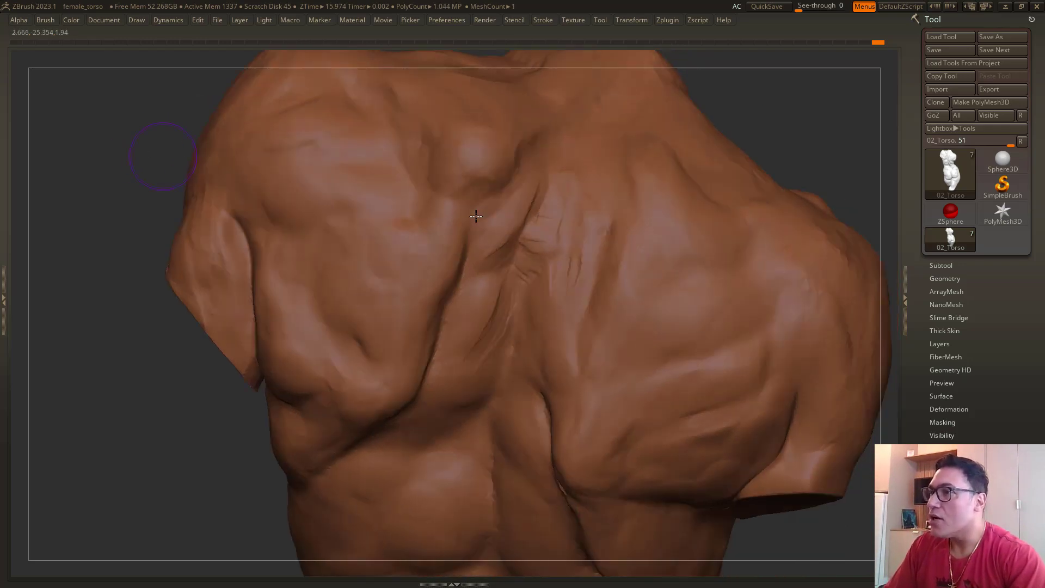
{"action": "key", "text": "space"}
{"action": "left_click_drag", "start_coordinate": [538, 250], "coordinate": [527, 251]}
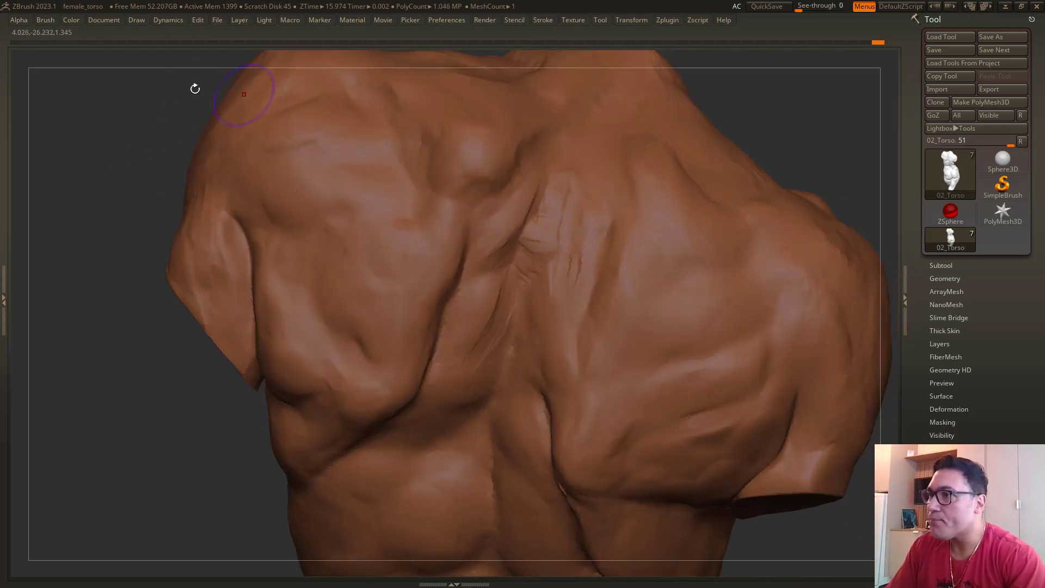
{"action": "right_click_drag", "start_coordinate": [196, 86], "coordinate": [552, 206]}
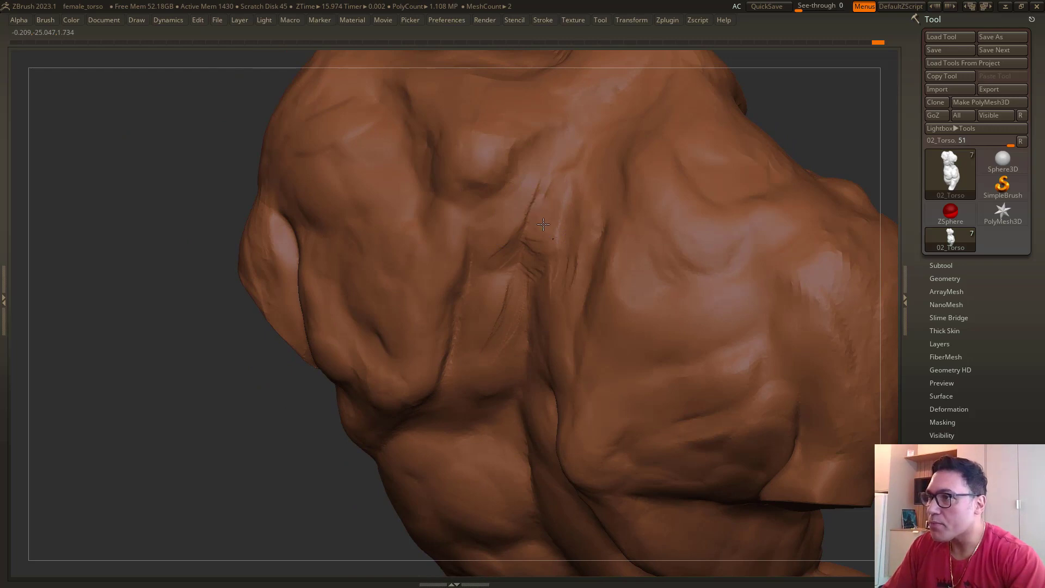
{"action": "left_click_drag", "start_coordinate": [528, 245], "coordinate": [538, 247]}
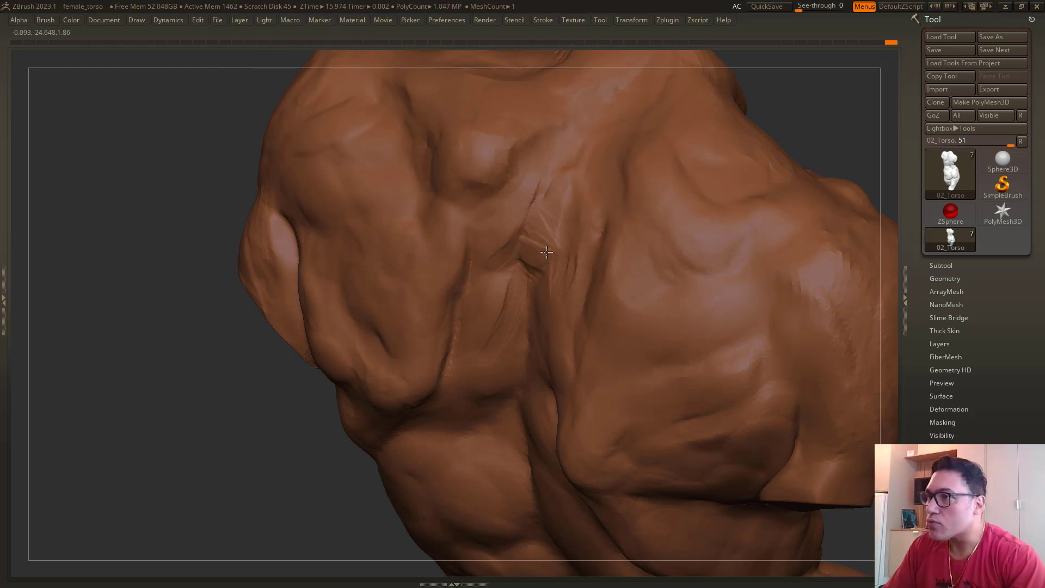
{"action": "right_click_drag", "start_coordinate": [258, 172], "coordinate": [514, 253]}
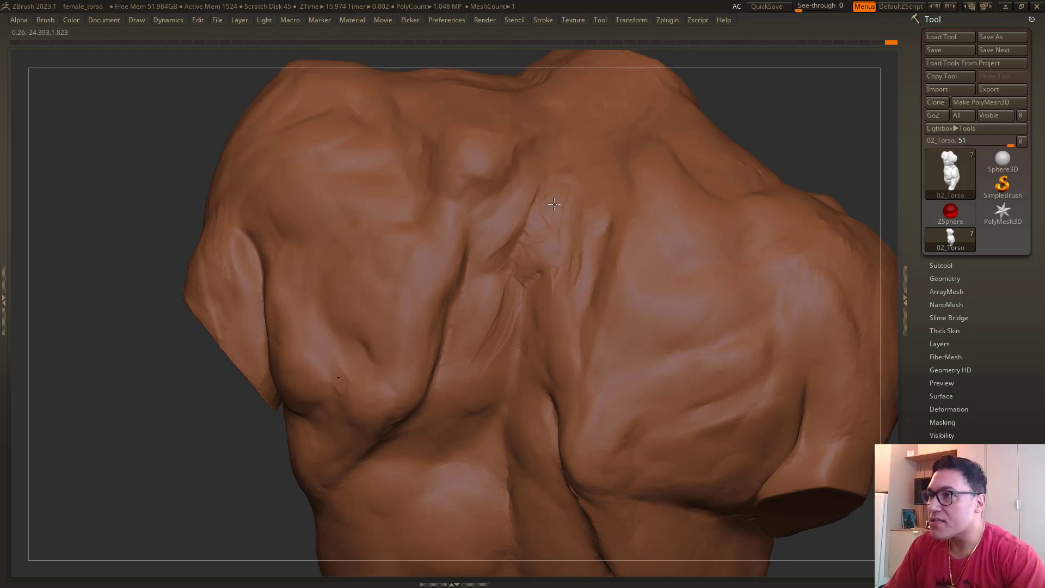
{"action": "right_click_drag", "start_coordinate": [133, 147], "coordinate": [537, 214]}
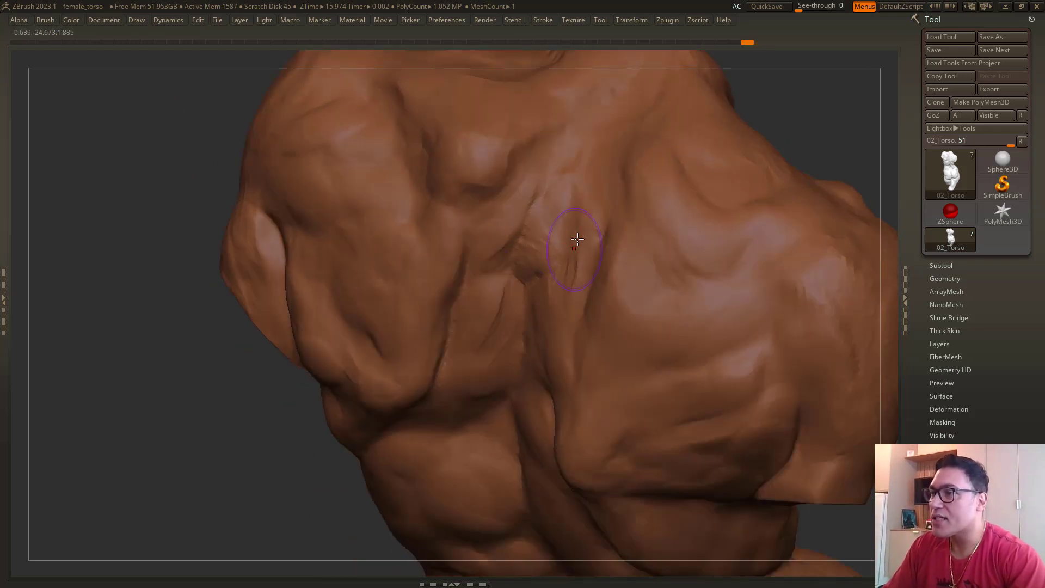
{"action": "right_click_drag", "start_coordinate": [165, 175], "coordinate": [524, 281]}
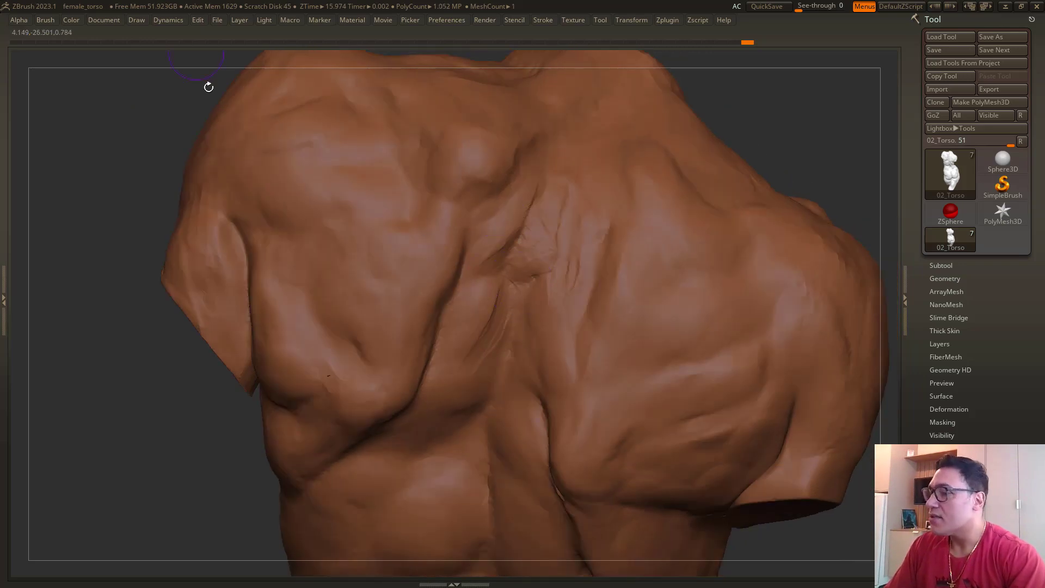
Step: Turn off Sculptris Pro and check the mesh density across the upper back with the polyframe
{"action": "key", "text": "Tab"}
{"action": "key", "text": "Tab"}
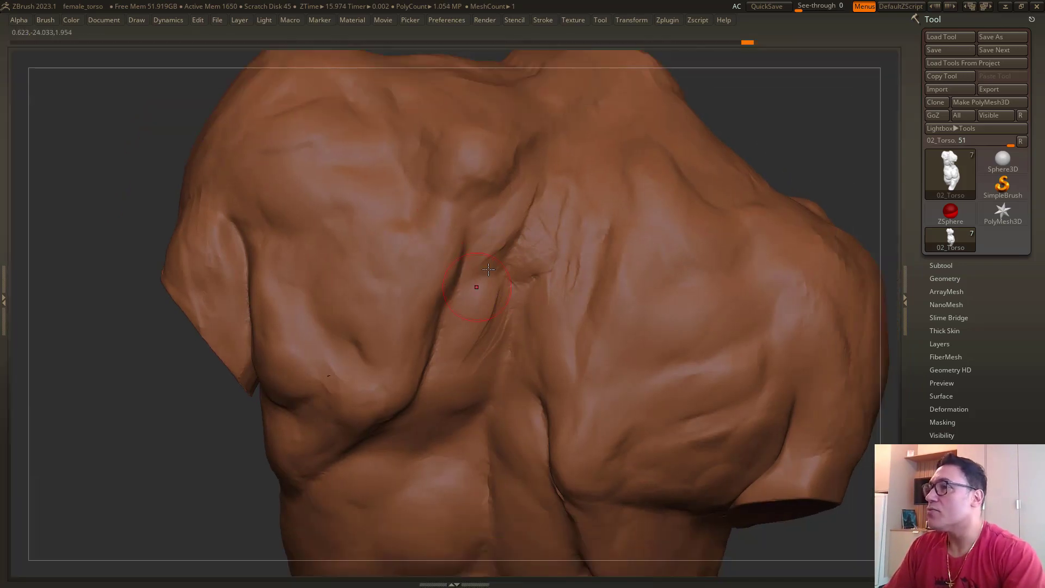
{"action": "key", "text": "shift+f"}
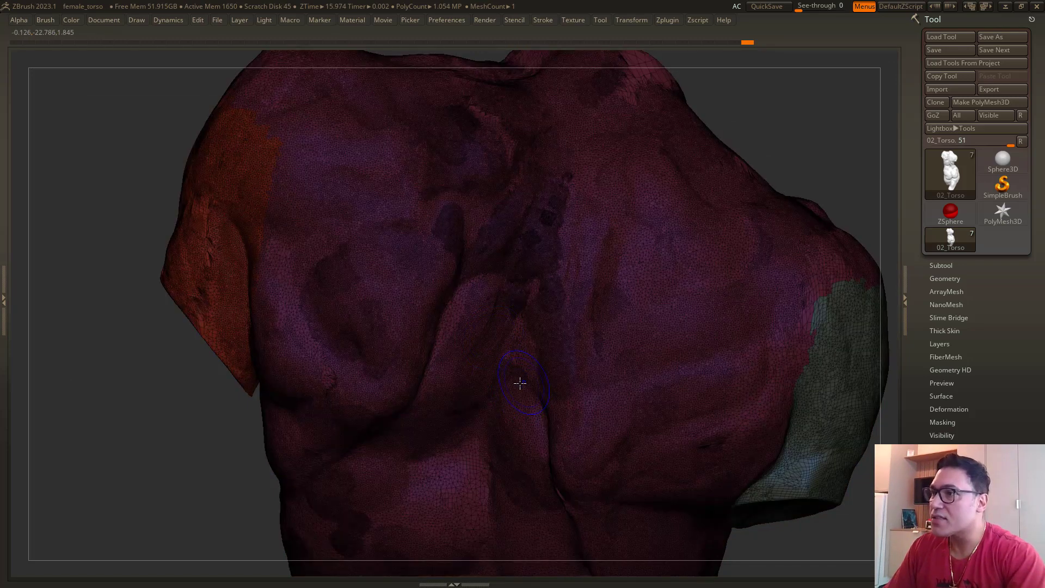
{"action": "key", "text": "shift+f"}
Step: Smooth the rough clay strokes over the upper spine so they blend into the surrounding back muscles
{"action": "left_click_drag", "start_coordinate": [123, 389], "coordinate": [162, 398]}
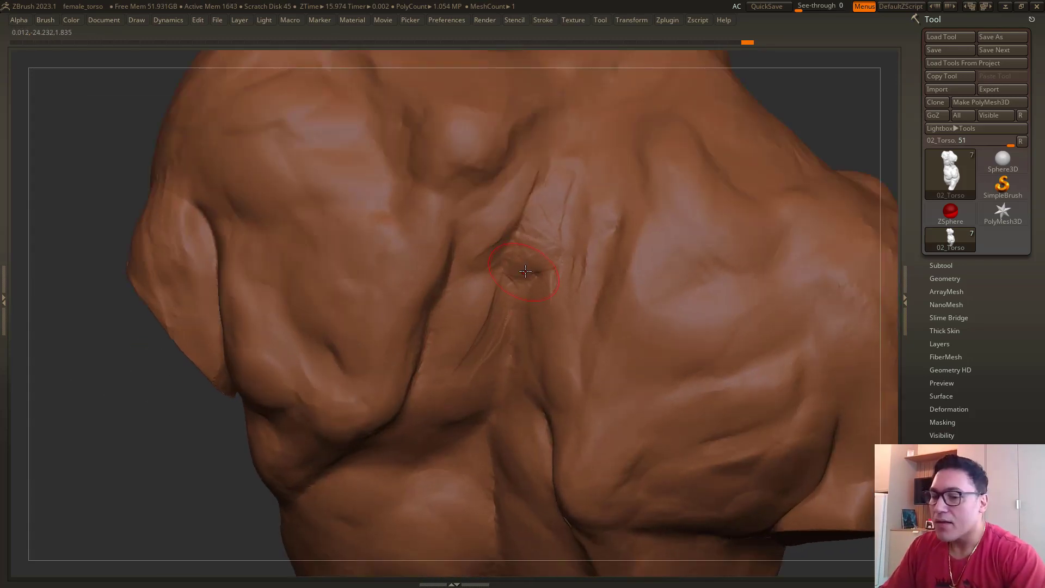
{"action": "mouse_move", "coordinate": [520, 266]}
{"action": "left_mouse_down", "text": "shift"}
{"action": "mouse_move", "coordinate": [519, 233]}
{"action": "mouse_move", "coordinate": [512, 265]}
{"action": "left_mouse_up", "text": "shift"}
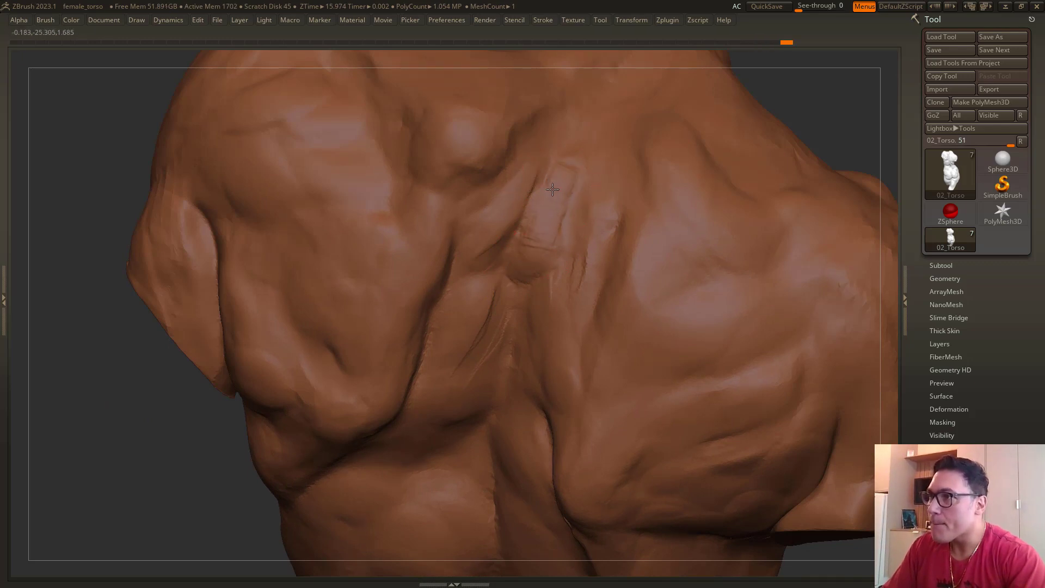
{"action": "key", "text": "f"}
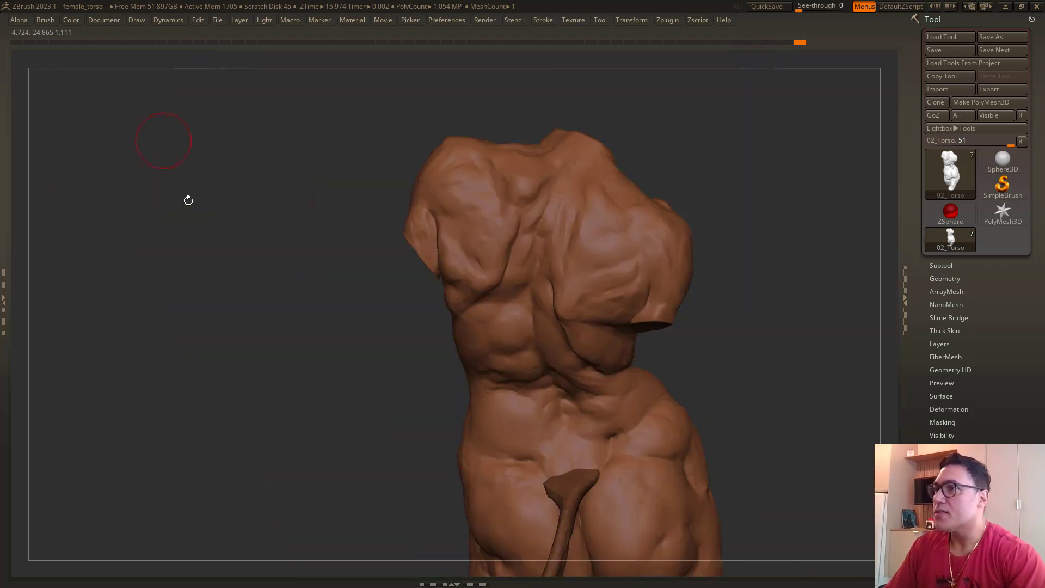
{"action": "right_click_drag", "start_coordinate": [186, 198], "coordinate": [164, 215]}
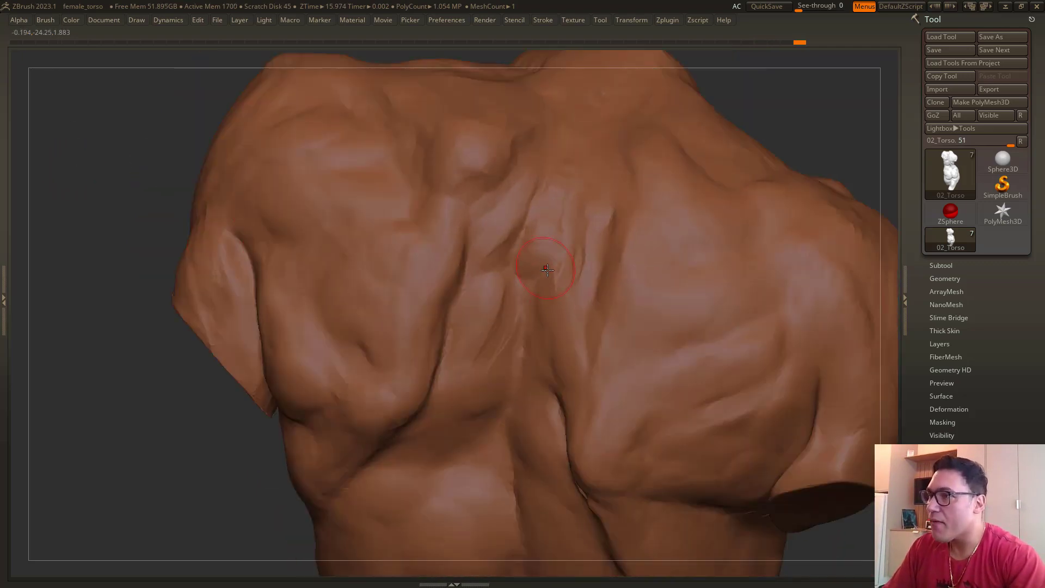
Step: Sculpt small vertebra forms down the spine between the shoulder blades and check them against the whole back
{"action": "mouse_move", "coordinate": [537, 291]}
{"action": "left_mouse_down"}
{"action": "mouse_move", "coordinate": [520, 313]}
{"action": "mouse_move", "coordinate": [513, 404]}
{"action": "mouse_move", "coordinate": [522, 391]}
{"action": "mouse_move", "coordinate": [493, 414]}
{"action": "mouse_move", "coordinate": [499, 455]}
{"action": "mouse_move", "coordinate": [509, 374]}
{"action": "mouse_move", "coordinate": [524, 358]}
{"action": "mouse_move", "coordinate": [511, 375]}
{"action": "mouse_move", "coordinate": [495, 371]}
{"action": "mouse_move", "coordinate": [531, 291]}
{"action": "mouse_move", "coordinate": [491, 369]}
{"action": "mouse_move", "coordinate": [493, 470]}
{"action": "left_mouse_up"}
{"action": "left_click_drag", "start_coordinate": [142, 289], "coordinate": [245, 277], "text": "alt"}
{"action": "mouse_move", "coordinate": [268, 382]}
{"action": "left_mouse_down", "text": "alt"}
{"action": "mouse_move", "coordinate": [268, 327]}
{"action": "mouse_move", "coordinate": [300, 341]}
{"action": "mouse_move", "coordinate": [302, 361]}
{"action": "mouse_move", "coordinate": [286, 326]}
{"action": "mouse_move", "coordinate": [195, 357]}
{"action": "left_mouse_up", "text": "alt"}
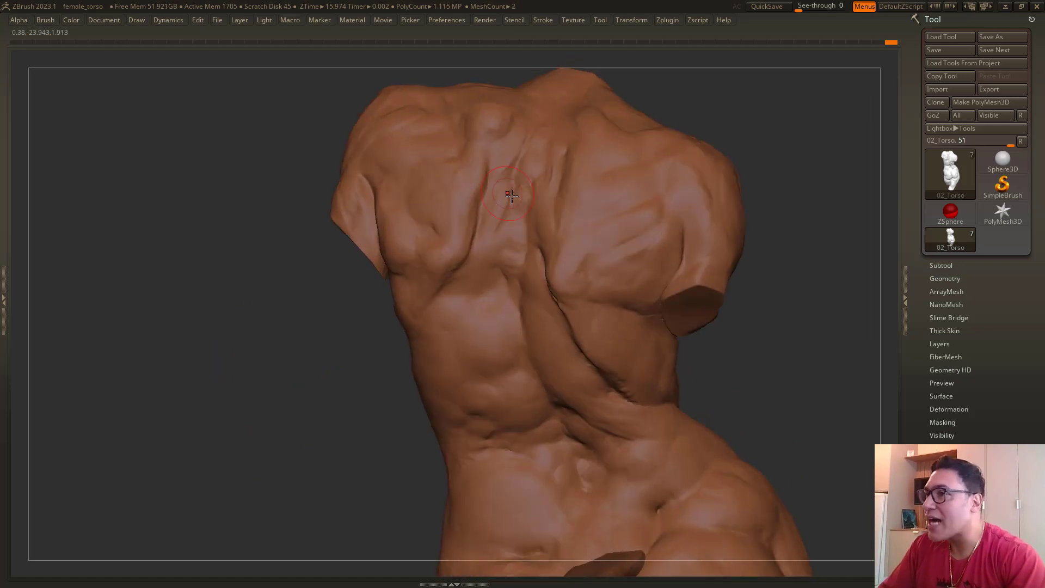
{"action": "mouse_move", "coordinate": [511, 196]}
{"action": "left_mouse_down"}
{"action": "mouse_move", "coordinate": [502, 271]}
{"action": "mouse_move", "coordinate": [532, 208]}
{"action": "left_mouse_up"}
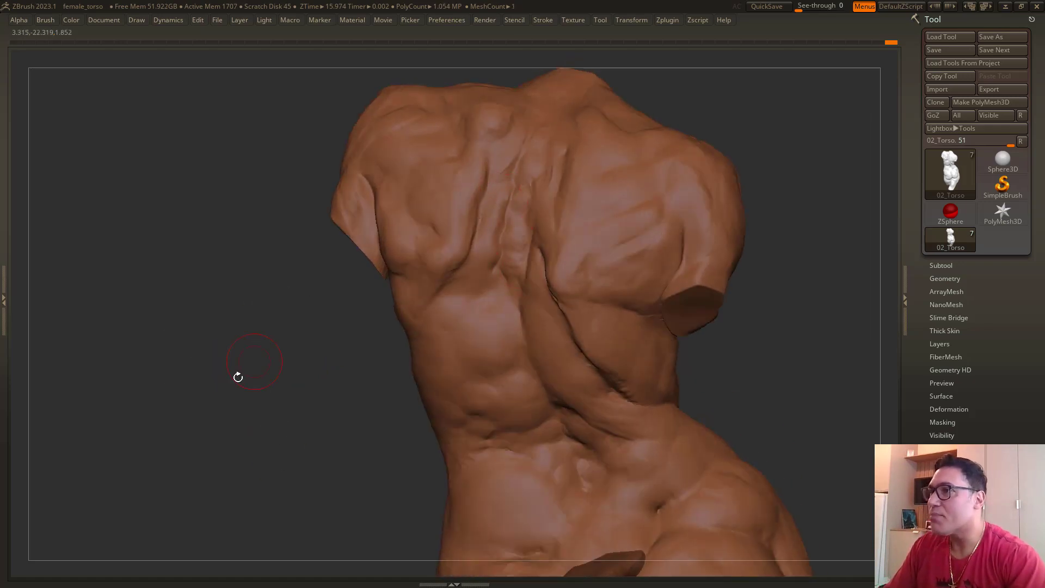
{"action": "left_click_drag", "start_coordinate": [254, 377], "coordinate": [299, 361]}
Step: Undo the latest spine strokes and rework the vertebra forms between the shoulder blades at closer range
{"action": "key", "text": "ctrl+z"}
{"action": "key", "text": "ctrl+z"}
{"action": "mouse_move", "coordinate": [276, 285]}
{"action": "left_mouse_down"}
{"action": "mouse_move", "coordinate": [166, 314]}
{"action": "mouse_move", "coordinate": [198, 438]}
{"action": "left_mouse_up"}
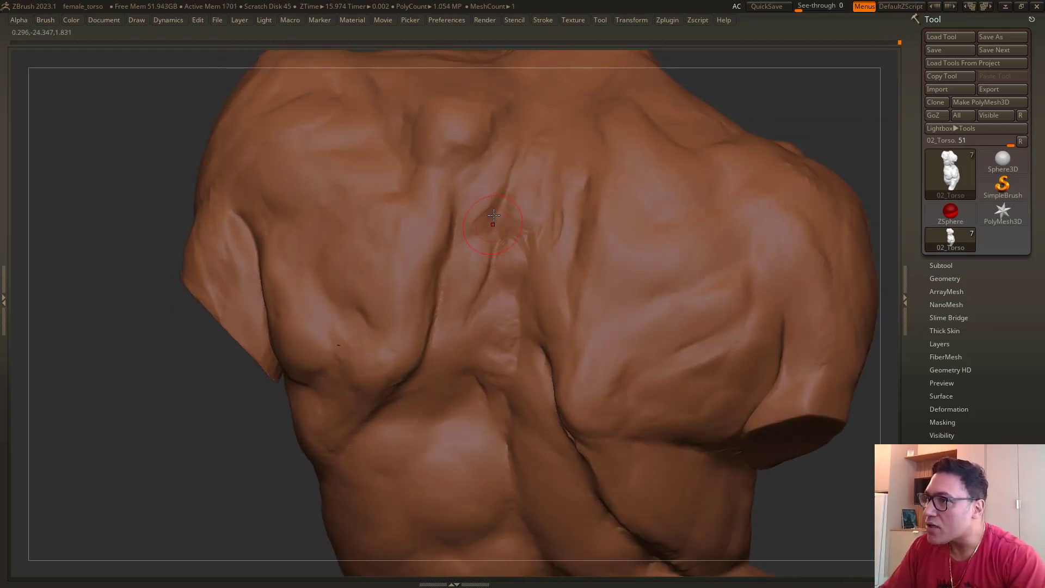
{"action": "key", "text": "ctrl+z"}
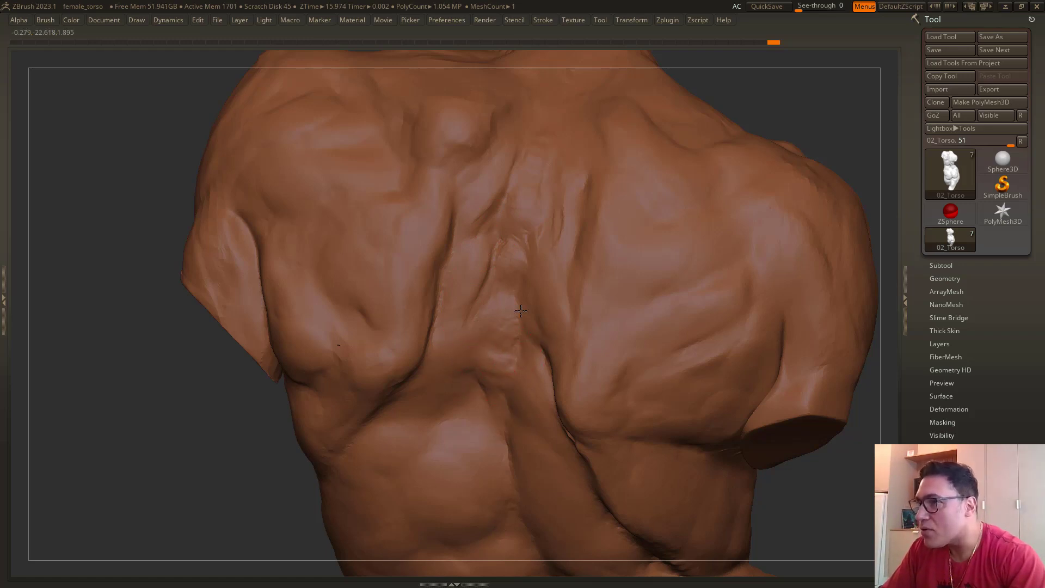
{"action": "key", "text": "ctrl+shift+z"}
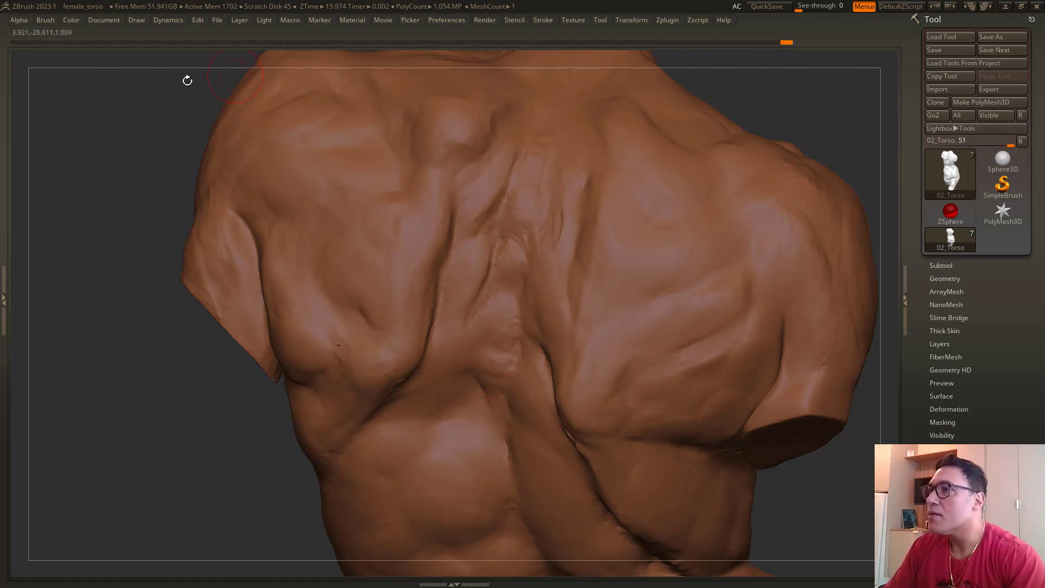
Step: Add a rounded vertebra bump at the base of the neck, directly above the upper spine
{"action": "left_click_drag", "start_coordinate": [187, 81], "coordinate": [192, 182]}
{"action": "left_click", "coordinate": [530, 188]}
{"action": "left_click_drag", "start_coordinate": [213, 133], "coordinate": [195, 205], "text": "alt"}
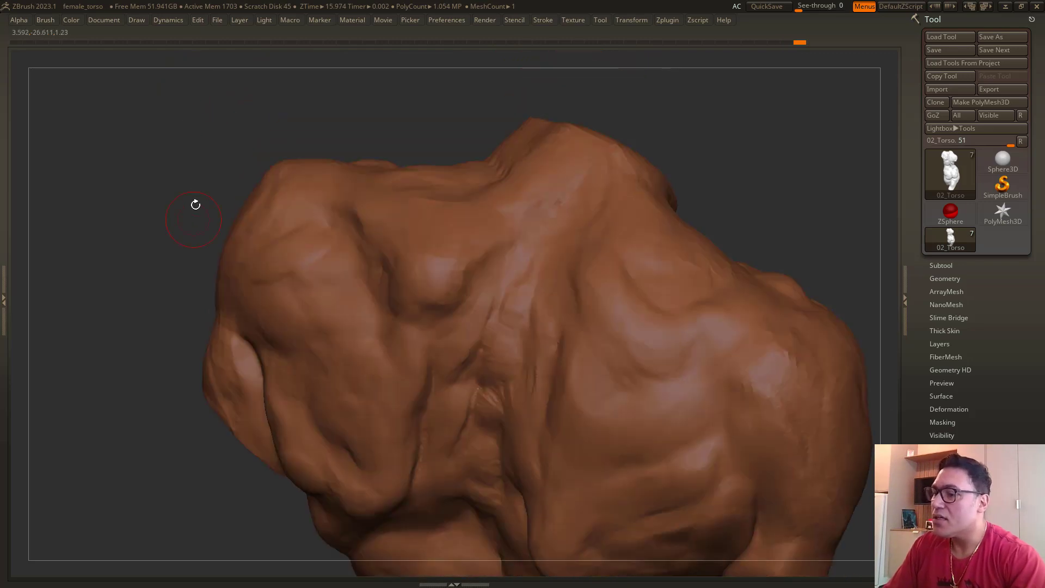
{"action": "left_click_drag", "start_coordinate": [222, 124], "coordinate": [511, 234]}
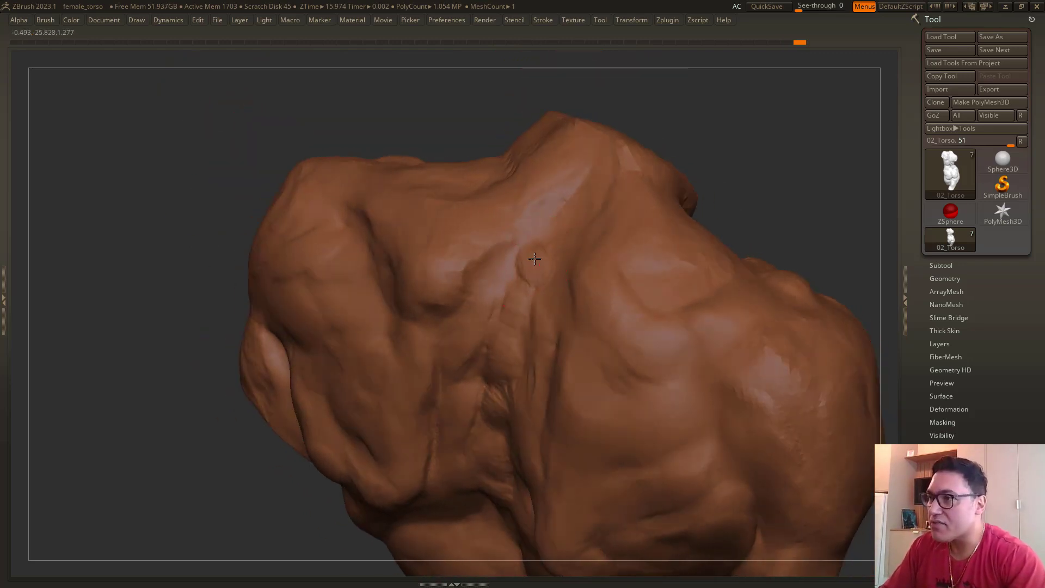
{"action": "left_click_drag", "start_coordinate": [288, 135], "coordinate": [459, 235]}
{"action": "mouse_move", "coordinate": [278, 89]}
{"action": "left_mouse_down"}
{"action": "mouse_move", "coordinate": [245, 70]}
{"action": "mouse_move", "coordinate": [245, 181]}
{"action": "mouse_move", "coordinate": [442, 214]}
{"action": "left_mouse_up"}
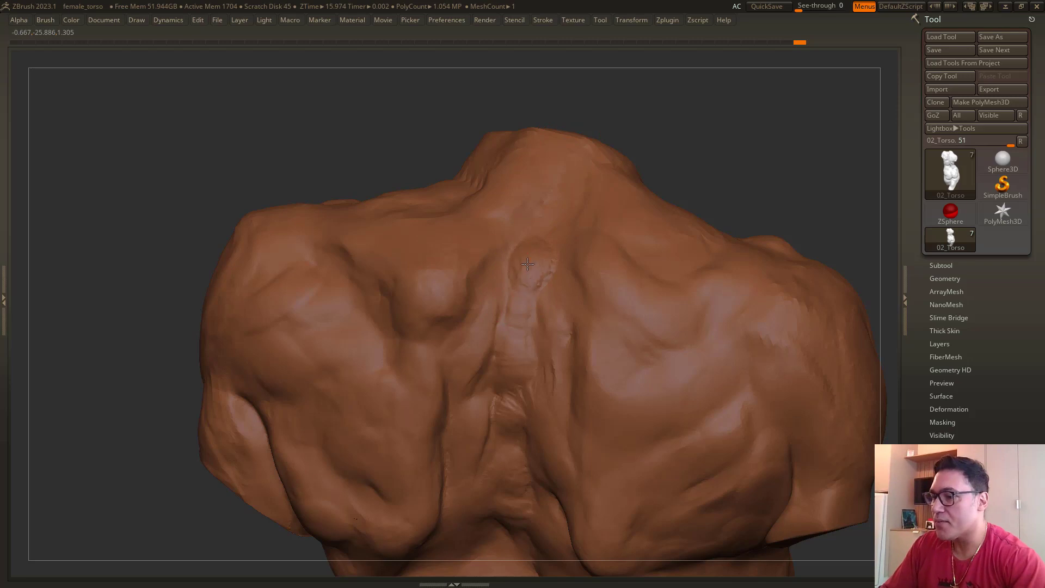
{"action": "left_click_drag", "start_coordinate": [505, 271], "coordinate": [529, 282]}
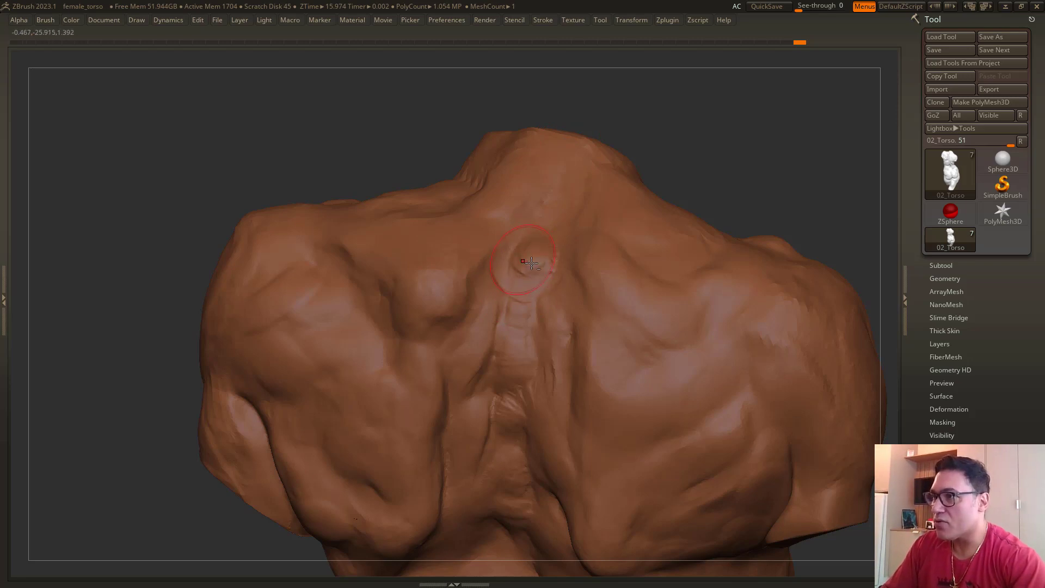
Step: Undo the last stroke on the neck-base vertebra, then reshape the bump and smooth the surface above it
{"action": "mouse_move", "coordinate": [276, 143]}
{"action": "left_mouse_down"}
{"action": "mouse_move", "coordinate": [307, 126]}
{"action": "mouse_move", "coordinate": [438, 295]}
{"action": "mouse_move", "coordinate": [477, 281]}
{"action": "mouse_move", "coordinate": [661, 346]}
{"action": "left_mouse_up"}
{"action": "key", "text": "ctrl+z"}
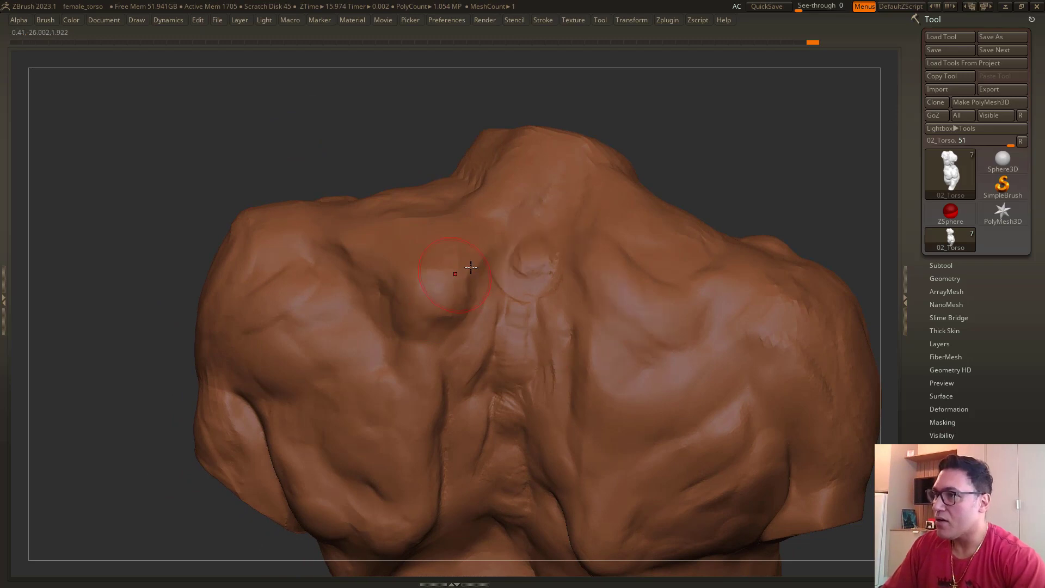
{"action": "left_click_drag", "start_coordinate": [326, 139], "coordinate": [482, 258]}
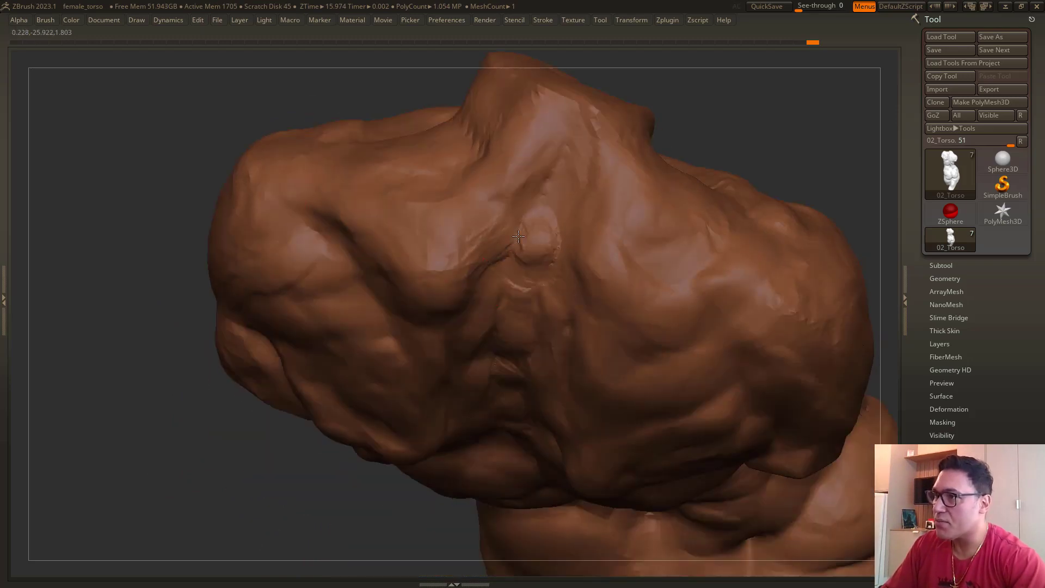
{"action": "mouse_move", "coordinate": [294, 87]}
{"action": "left_mouse_down"}
{"action": "mouse_move", "coordinate": [269, 60]}
{"action": "mouse_move", "coordinate": [267, 27]}
{"action": "left_mouse_up"}
{"action": "left_click_drag", "start_coordinate": [552, 249], "coordinate": [528, 257]}
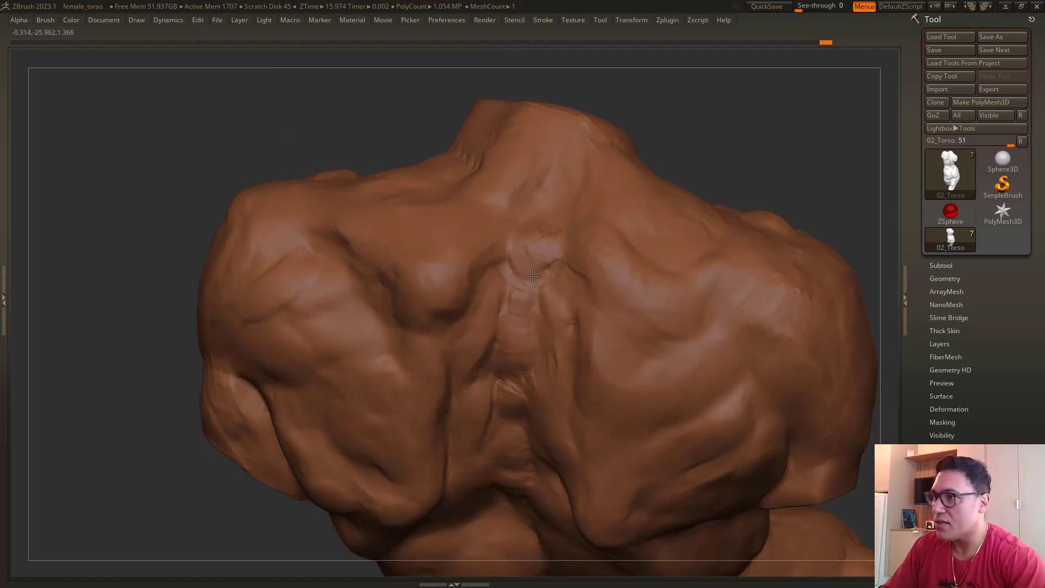
{"action": "left_click", "coordinate": [533, 267]}
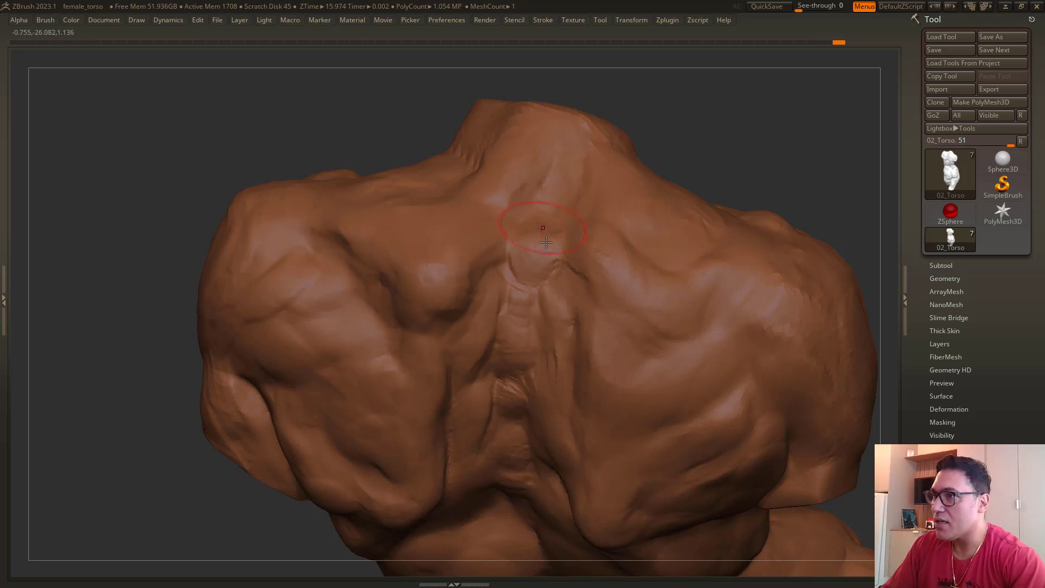
{"action": "left_click", "coordinate": [541, 226]}
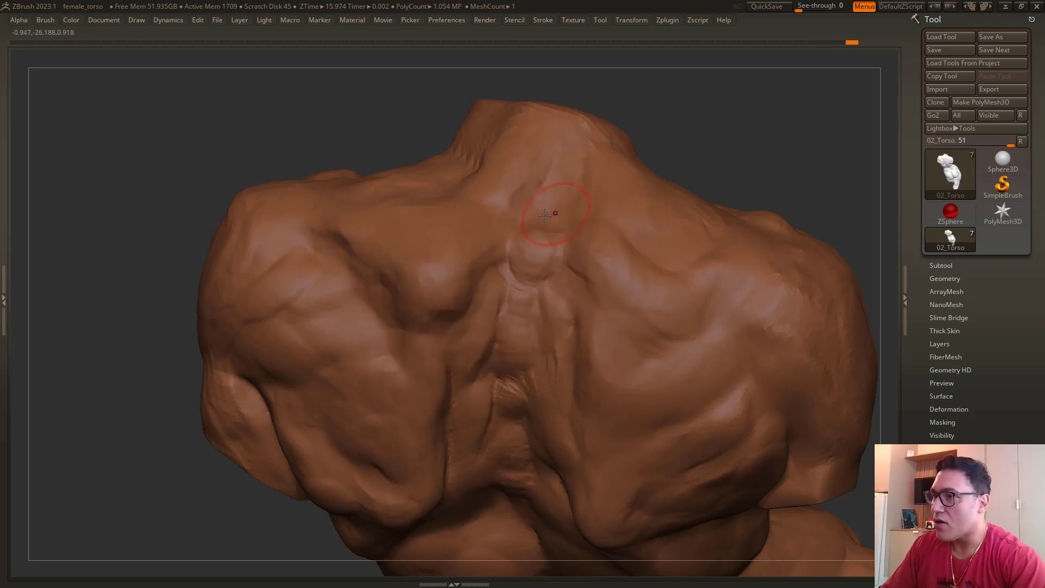
Step: Build up a narrow ridge from the neck-base vertebra up the back of the neck toward the cut
{"action": "left_click_drag", "start_coordinate": [333, 122], "coordinate": [349, 121]}
{"action": "left_click", "coordinate": [548, 220]}
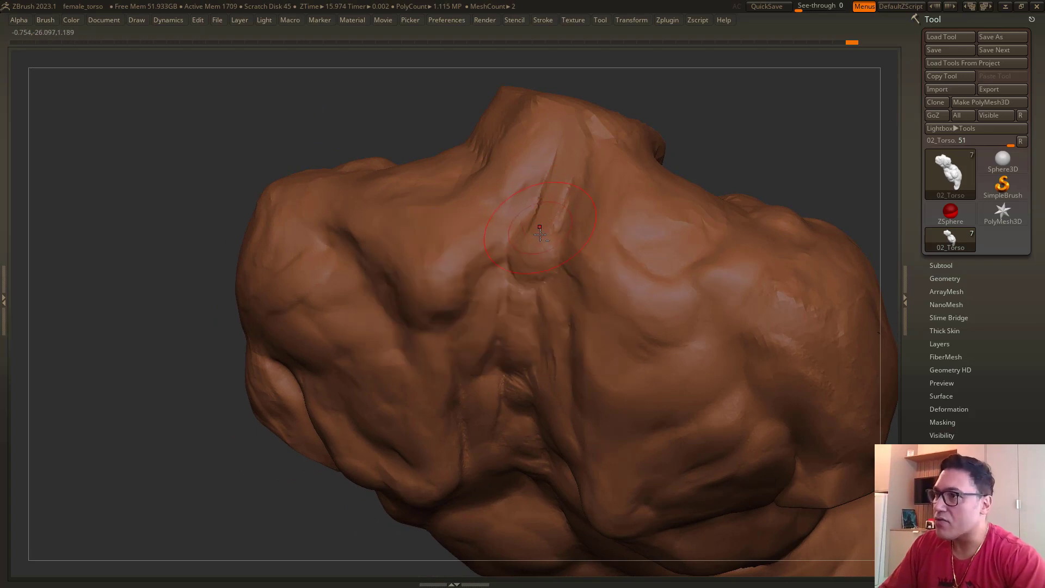
{"action": "left_click_drag", "start_coordinate": [553, 194], "coordinate": [584, 102]}
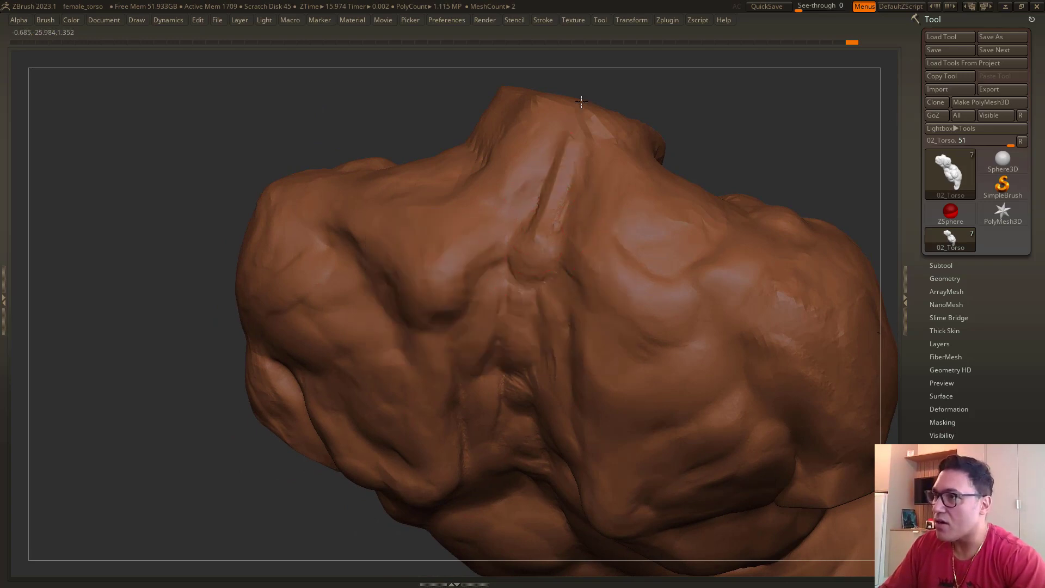
{"action": "mouse_move", "coordinate": [403, 105]}
{"action": "left_mouse_down"}
{"action": "mouse_move", "coordinate": [392, 102]}
{"action": "mouse_move", "coordinate": [413, 109]}
{"action": "left_mouse_up"}
{"action": "left_click_drag", "start_coordinate": [528, 237], "coordinate": [563, 153]}
Step: Carve a small notch at the back edge of the neck stump, checking the shoulders and cut surface from above
{"action": "mouse_move", "coordinate": [378, 104]}
{"action": "left_mouse_down"}
{"action": "mouse_move", "coordinate": [399, 140]}
{"action": "mouse_move", "coordinate": [291, 144]}
{"action": "mouse_move", "coordinate": [311, 200]}
{"action": "mouse_move", "coordinate": [317, 187]}
{"action": "mouse_move", "coordinate": [302, 162]}
{"action": "mouse_move", "coordinate": [277, 161]}
{"action": "mouse_move", "coordinate": [341, 175]}
{"action": "mouse_move", "coordinate": [338, 130]}
{"action": "mouse_move", "coordinate": [387, 137]}
{"action": "mouse_move", "coordinate": [322, 207]}
{"action": "mouse_move", "coordinate": [307, 405]}
{"action": "left_mouse_up"}
{"action": "key", "text": "ctrl+z"}
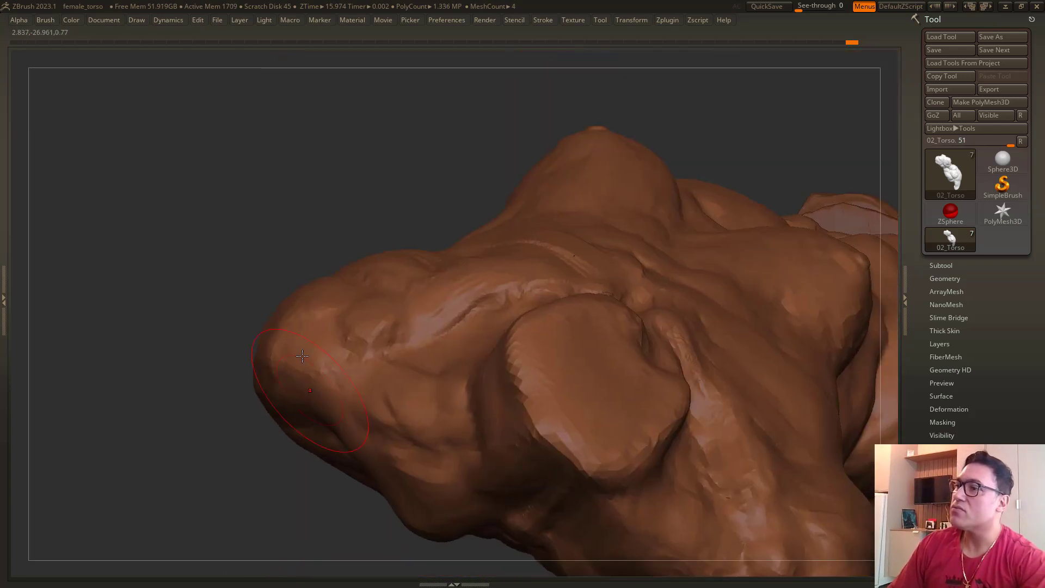
{"action": "left_click_drag", "start_coordinate": [329, 209], "coordinate": [316, 162]}
{"action": "key", "text": "ctrl+shift+z"}
{"action": "mouse_move", "coordinate": [305, 414]}
{"action": "left_mouse_down"}
{"action": "mouse_move", "coordinate": [326, 304]}
{"action": "mouse_move", "coordinate": [305, 271]}
{"action": "mouse_move", "coordinate": [368, 203]}
{"action": "mouse_move", "coordinate": [376, 262]}
{"action": "mouse_move", "coordinate": [392, 255]}
{"action": "left_mouse_up"}
{"action": "left_click_drag", "start_coordinate": [515, 191], "coordinate": [531, 217]}
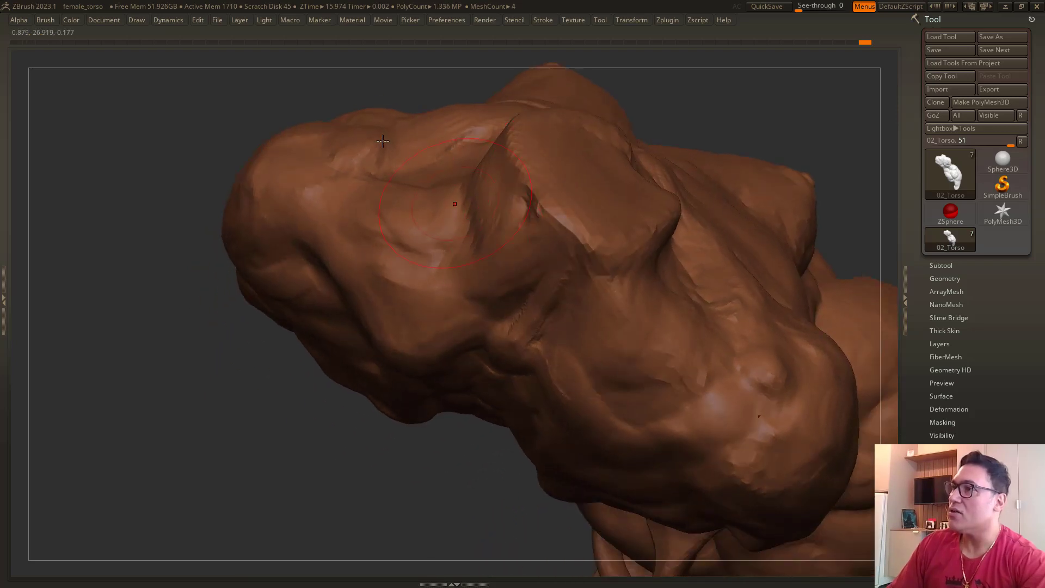
{"action": "left_click_drag", "start_coordinate": [383, 141], "coordinate": [481, 211]}
{"action": "key", "text": "ctrl+z"}
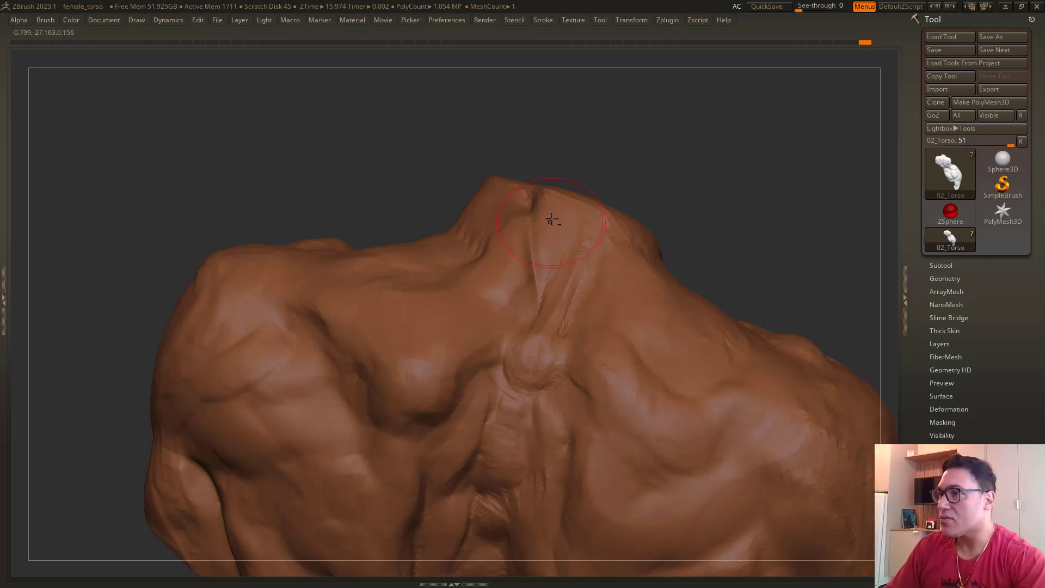
Step: Carve long grooves down the back of the neck from the stump's notch to the neck-base vertebra
{"action": "mouse_move", "coordinate": [551, 219]}
{"action": "left_mouse_down", "text": "alt"}
{"action": "mouse_move", "coordinate": [552, 277]}
{"action": "mouse_move", "coordinate": [566, 299]}
{"action": "mouse_move", "coordinate": [539, 277]}
{"action": "mouse_move", "coordinate": [540, 339]}
{"action": "left_mouse_up", "text": "alt"}
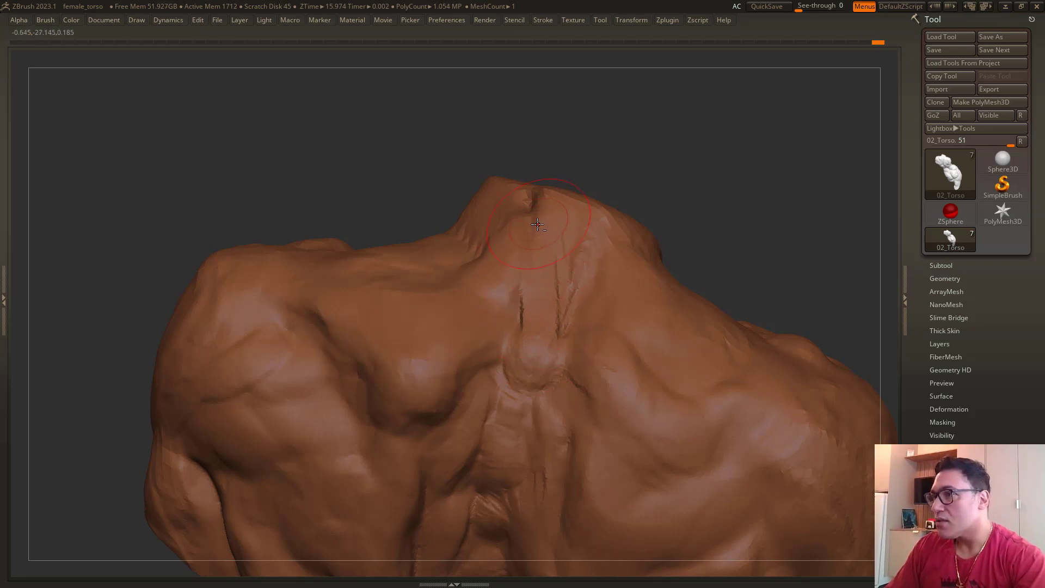
{"action": "left_click_drag", "start_coordinate": [538, 224], "coordinate": [539, 346], "text": "alt"}
{"action": "right_click_drag", "start_coordinate": [525, 312], "coordinate": [527, 342]}
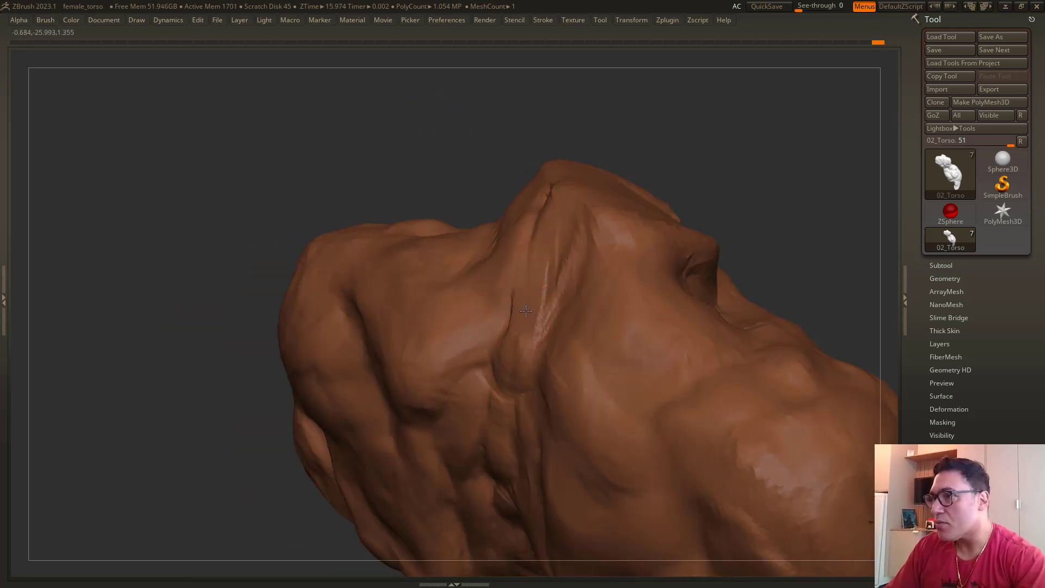
{"action": "left_click_drag", "start_coordinate": [436, 163], "coordinate": [529, 161]}
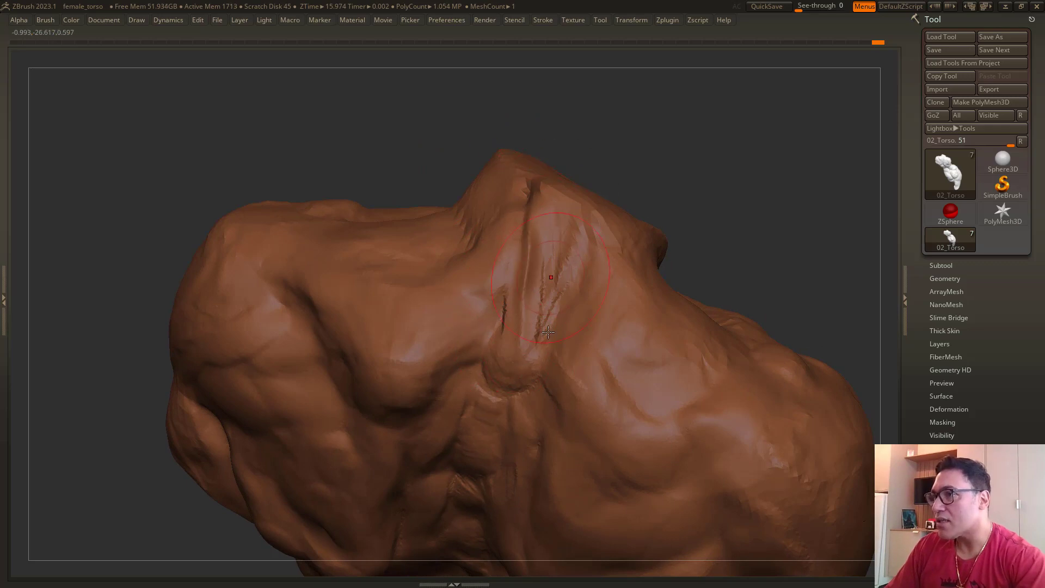
{"action": "left_click_drag", "start_coordinate": [392, 140], "coordinate": [466, 191]}
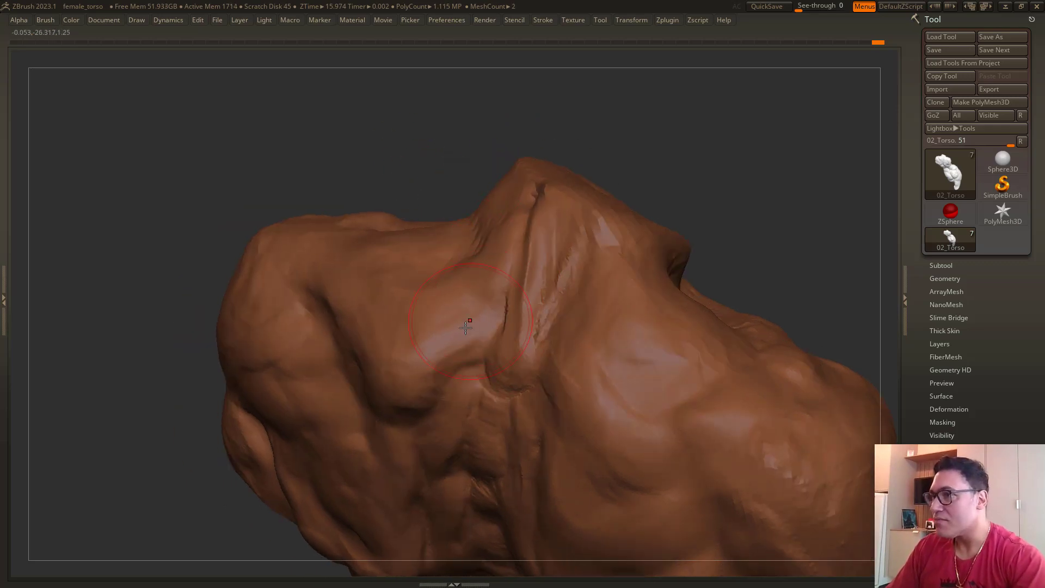
{"action": "right_click_drag", "start_coordinate": [493, 283], "coordinate": [563, 383]}
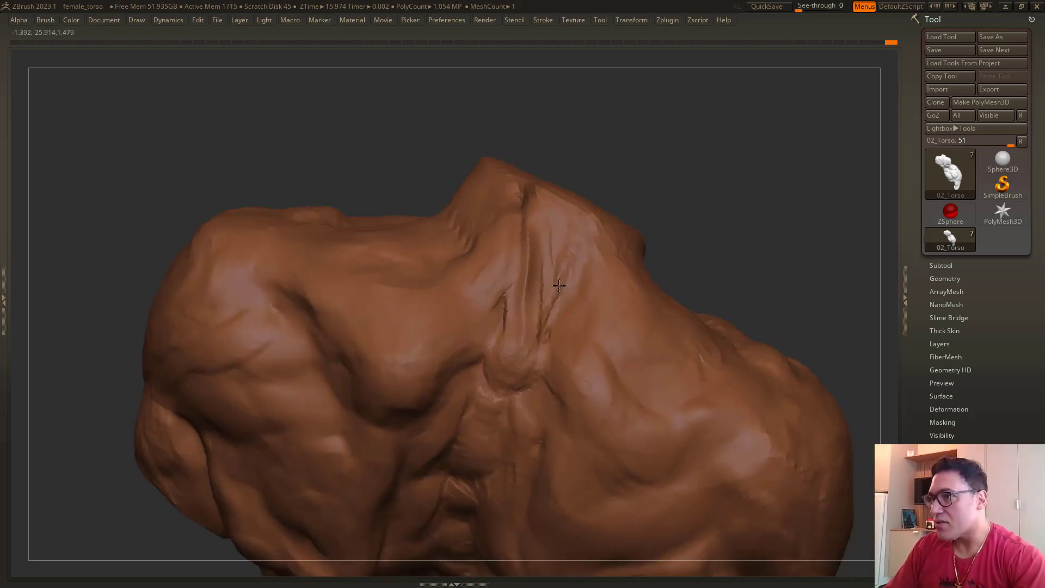
Step: Add muscle strand strokes on both sides of the central neck groove, blending toward the trapezius
{"action": "mouse_move", "coordinate": [559, 285]}
{"action": "left_mouse_down"}
{"action": "mouse_move", "coordinate": [554, 259]}
{"action": "mouse_move", "coordinate": [492, 289]}
{"action": "mouse_move", "coordinate": [485, 282]}
{"action": "mouse_move", "coordinate": [505, 231]}
{"action": "left_mouse_up"}
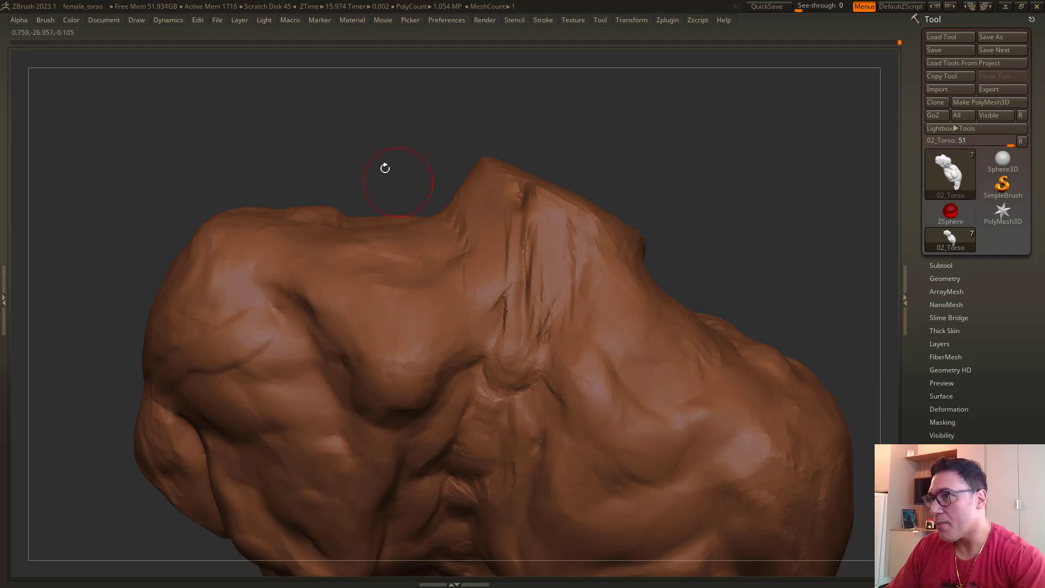
{"action": "left_click_drag", "start_coordinate": [385, 168], "coordinate": [391, 215]}
{"action": "mouse_move", "coordinate": [484, 245]}
{"action": "left_mouse_down"}
{"action": "mouse_move", "coordinate": [477, 201]}
{"action": "mouse_move", "coordinate": [493, 286]}
{"action": "left_mouse_up"}
{"action": "left_click_drag", "start_coordinate": [347, 100], "coordinate": [403, 109]}
{"action": "mouse_move", "coordinate": [574, 256]}
{"action": "left_mouse_down"}
{"action": "mouse_move", "coordinate": [573, 272]}
{"action": "mouse_move", "coordinate": [558, 245]}
{"action": "mouse_move", "coordinate": [610, 304]}
{"action": "left_mouse_up"}
Step: Check the neck stump from the front, then soften the neck strokes and reshape the trapezius beside the neck-base vertebra
{"action": "mouse_move", "coordinate": [332, 142]}
{"action": "left_mouse_down"}
{"action": "mouse_move", "coordinate": [322, 79]}
{"action": "mouse_move", "coordinate": [345, 121]}
{"action": "left_mouse_up"}
{"action": "left_click_drag", "start_coordinate": [398, 195], "coordinate": [373, 280]}
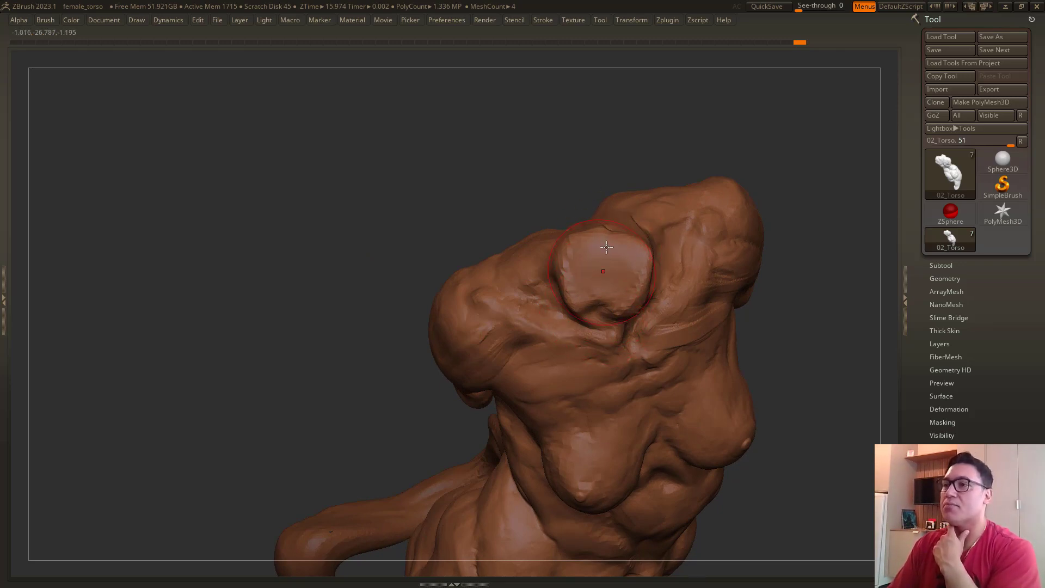
{"action": "left_click_drag", "start_coordinate": [443, 187], "coordinate": [342, 180]}
{"action": "mouse_move", "coordinate": [325, 238]}
{"action": "left_mouse_down", "text": "alt"}
{"action": "mouse_move", "coordinate": [336, 158]}
{"action": "mouse_move", "coordinate": [546, 346]}
{"action": "mouse_move", "coordinate": [561, 310]}
{"action": "mouse_move", "coordinate": [602, 348]}
{"action": "left_mouse_up", "text": "alt"}
{"action": "mouse_move", "coordinate": [567, 262]}
{"action": "left_mouse_down"}
{"action": "mouse_move", "coordinate": [572, 381]}
{"action": "mouse_move", "coordinate": [607, 424]}
{"action": "mouse_move", "coordinate": [634, 431]}
{"action": "left_mouse_up"}
{"action": "mouse_move", "coordinate": [376, 98]}
{"action": "left_mouse_down", "text": "alt"}
{"action": "mouse_move", "coordinate": [378, 137]}
{"action": "mouse_move", "coordinate": [379, 120]}
{"action": "mouse_move", "coordinate": [557, 333]}
{"action": "left_mouse_up", "text": "alt"}
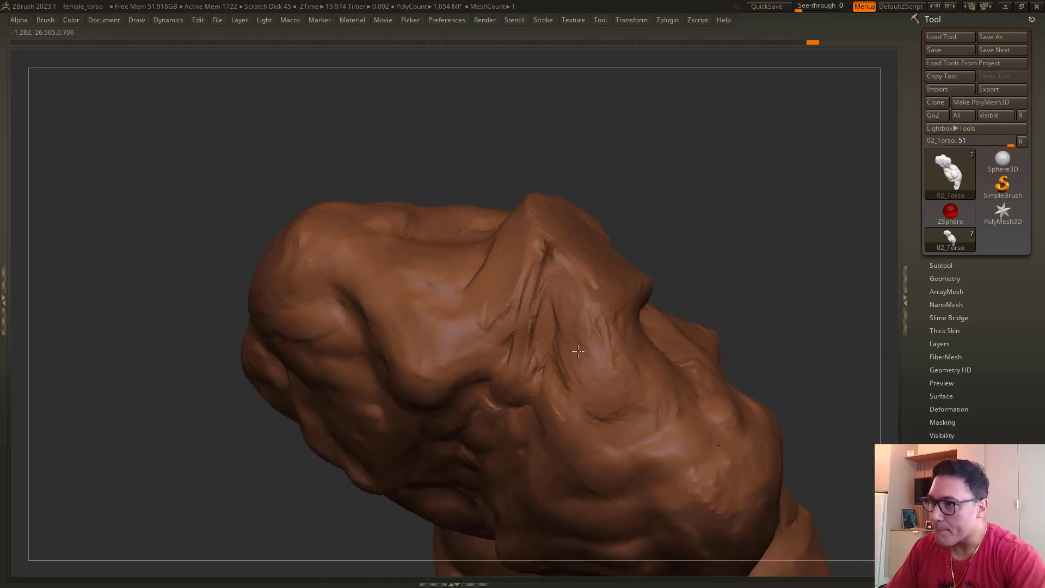
{"action": "mouse_move", "coordinate": [398, 172]}
{"action": "left_mouse_down"}
{"action": "mouse_move", "coordinate": [389, 157]}
{"action": "mouse_move", "coordinate": [480, 330]}
{"action": "left_mouse_up"}
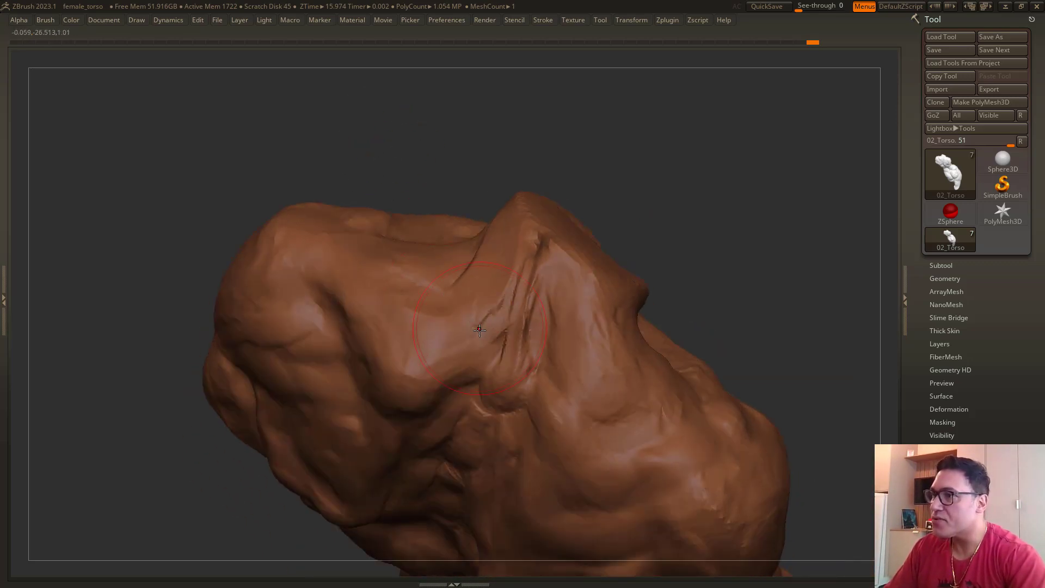
{"action": "right_click_drag", "start_coordinate": [472, 283], "coordinate": [477, 328]}
{"action": "mouse_move", "coordinate": [477, 250]}
{"action": "left_mouse_down"}
{"action": "mouse_move", "coordinate": [467, 271]}
{"action": "mouse_move", "coordinate": [424, 292]}
{"action": "left_mouse_up"}
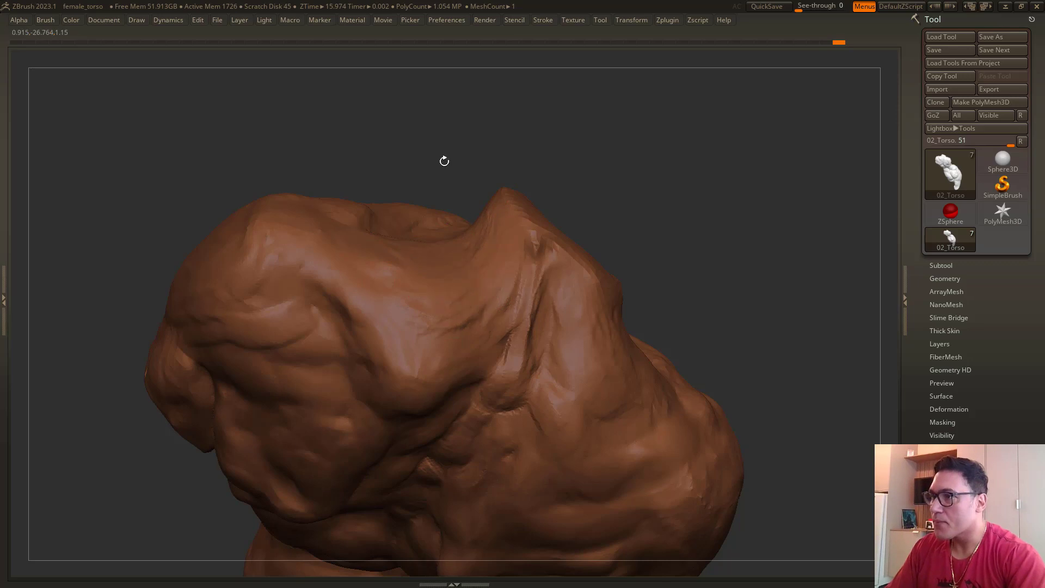
Step: Cut thin diagonal creases down the back of the neck to define tendon-like strands above the vertebra bump
{"action": "mouse_move", "coordinate": [443, 158]}
{"action": "right_mouse_down"}
{"action": "mouse_move", "coordinate": [352, 181]}
{"action": "mouse_move", "coordinate": [457, 147]}
{"action": "mouse_move", "coordinate": [475, 129]}
{"action": "mouse_move", "coordinate": [476, 193]}
{"action": "mouse_move", "coordinate": [489, 229]}
{"action": "right_mouse_up"}
{"action": "key", "text": "space"}
{"action": "left_click_drag", "start_coordinate": [547, 354], "coordinate": [581, 224]}
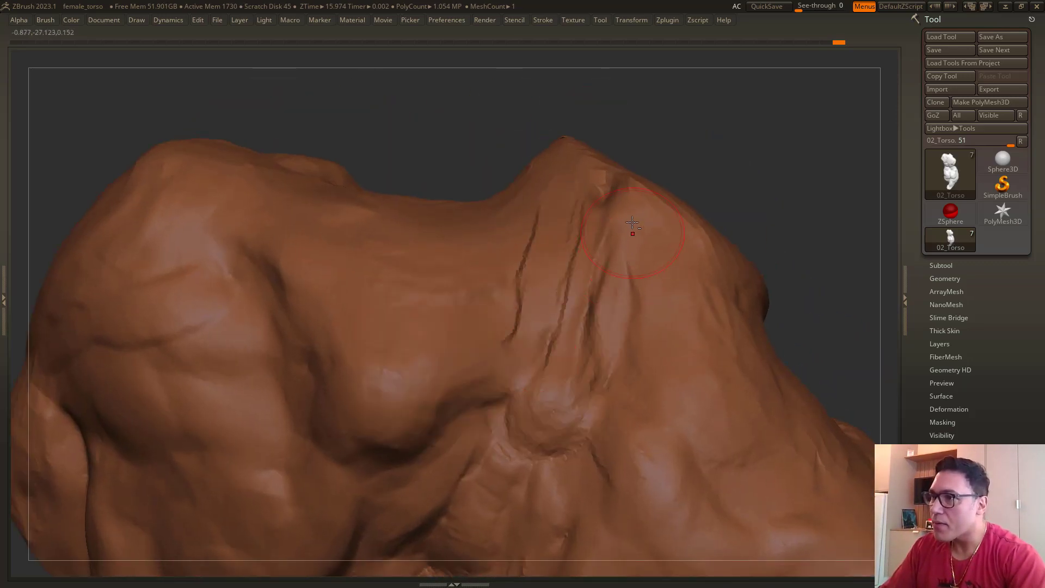
{"action": "left_click_drag", "start_coordinate": [641, 235], "coordinate": [620, 315]}
{"action": "right_click_drag", "start_coordinate": [484, 104], "coordinate": [473, 179], "text": "ctrl"}
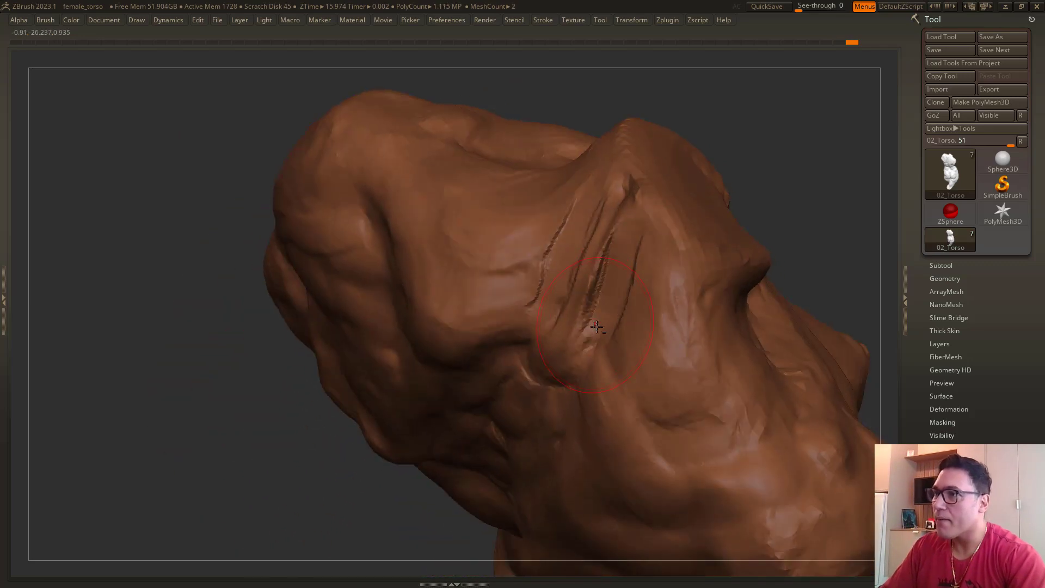
{"action": "mouse_move", "coordinate": [627, 318]}
{"action": "left_mouse_down"}
{"action": "mouse_move", "coordinate": [650, 257]}
{"action": "mouse_move", "coordinate": [583, 329]}
{"action": "left_mouse_up"}
{"action": "left_click_drag", "start_coordinate": [588, 220], "coordinate": [562, 289]}
{"action": "key", "text": "space"}
{"action": "left_click_drag", "start_coordinate": [606, 249], "coordinate": [587, 326]}
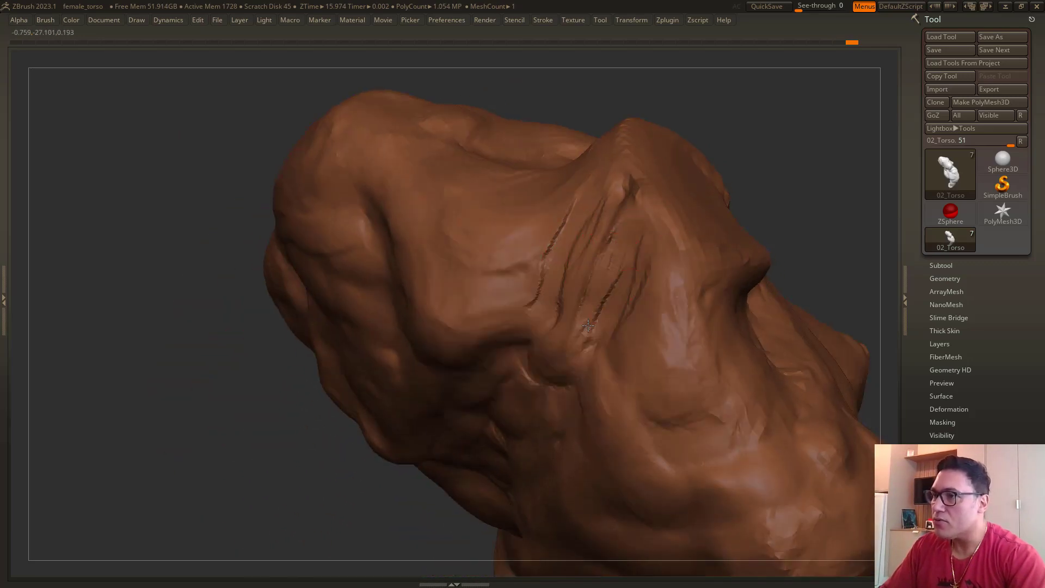
Step: Smooth the thin neck creases into broader muscle bands running from the stump to the neck-base vertebra
{"action": "left_click_drag", "start_coordinate": [505, 102], "coordinate": [550, 266]}
{"action": "mouse_move", "coordinate": [559, 366]}
{"action": "left_mouse_down"}
{"action": "mouse_move", "coordinate": [553, 379]}
{"action": "mouse_move", "coordinate": [581, 364]}
{"action": "left_mouse_up"}
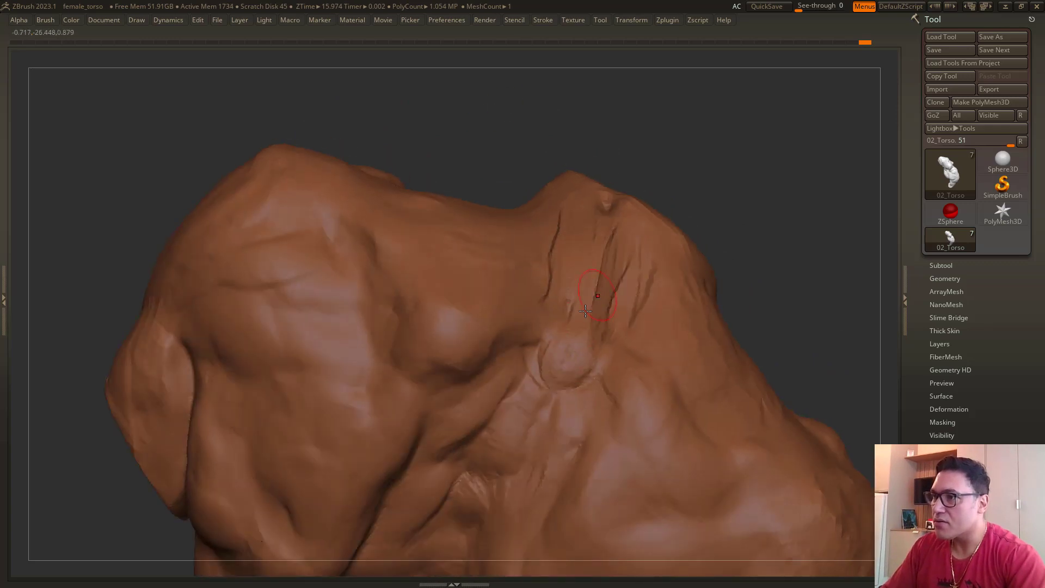
{"action": "left_click_drag", "start_coordinate": [529, 181], "coordinate": [593, 212]}
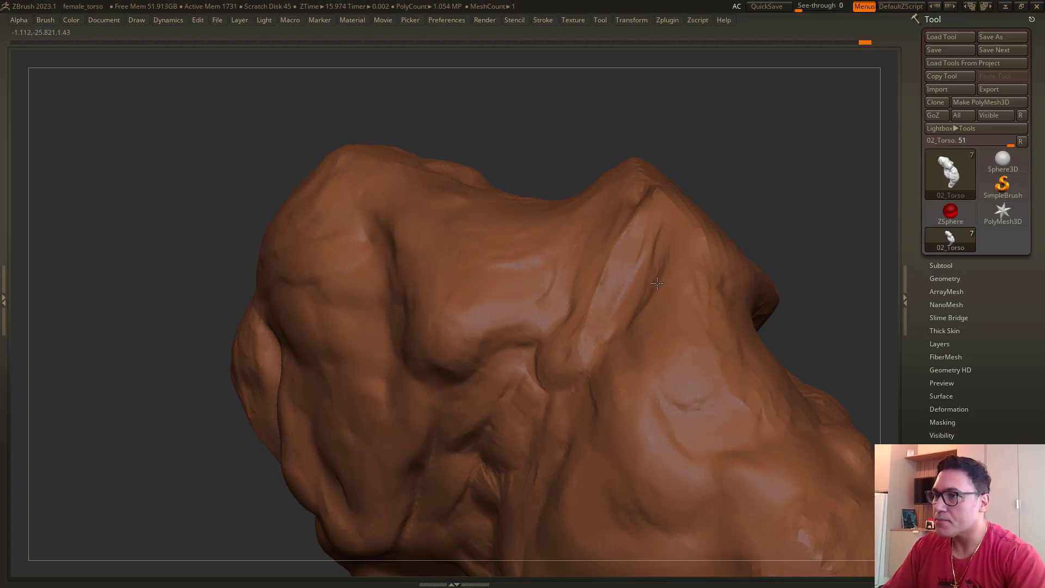
Step: Build up the muscle band at the back of the neck with ClayBuildup at a Draw Size of about 35
{"action": "left_click_drag", "start_coordinate": [522, 159], "coordinate": [509, 184], "text": "alt"}
{"action": "left_click_drag", "start_coordinate": [418, 185], "coordinate": [381, 239], "text": "alt"}
{"action": "right_click_drag", "start_coordinate": [382, 240], "coordinate": [425, 239]}
{"action": "right_click", "coordinate": [559, 313]}
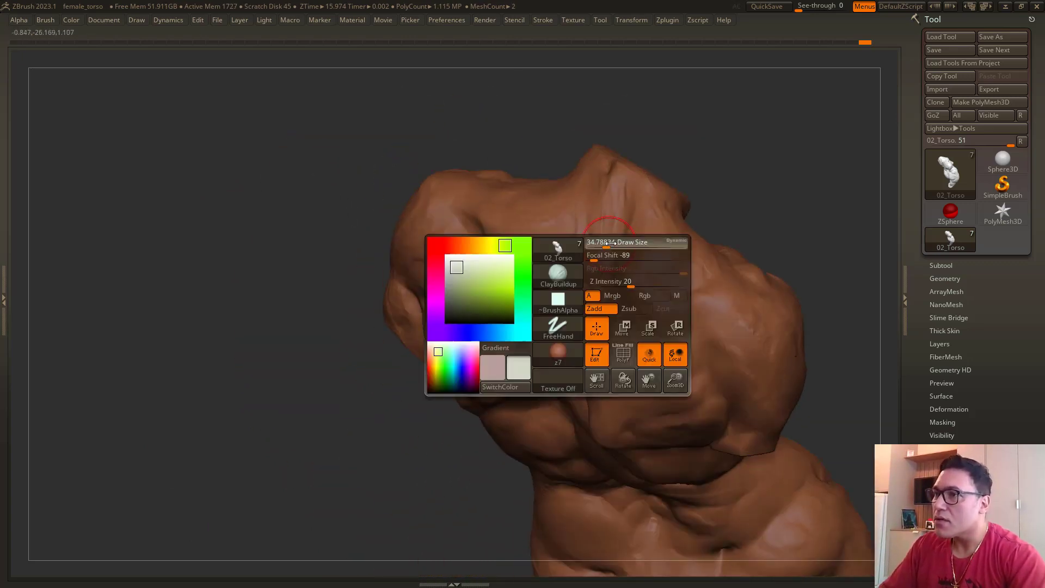
{"action": "left_click_drag", "start_coordinate": [632, 212], "coordinate": [641, 225]}
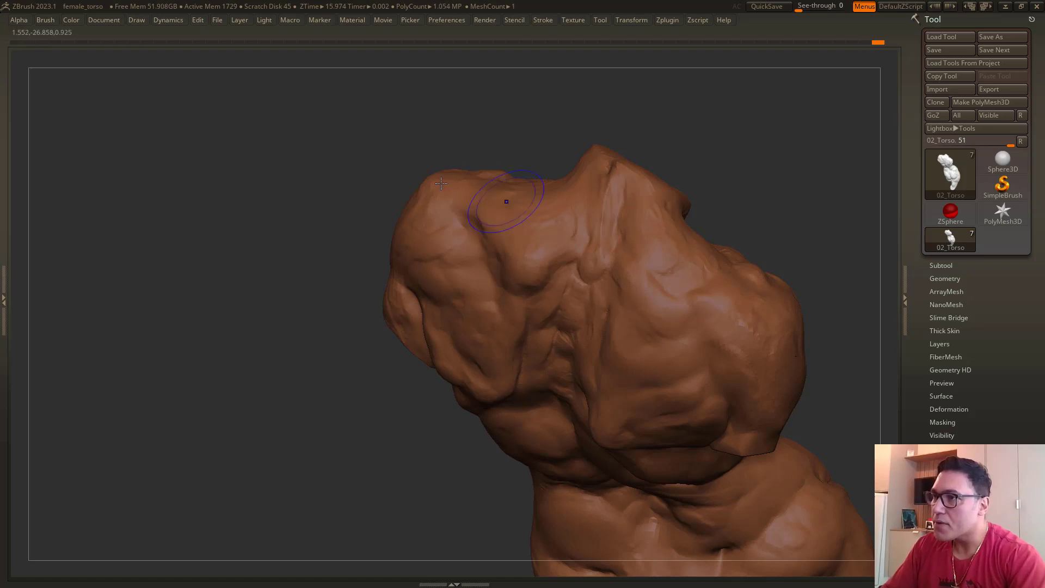
{"action": "mouse_move", "coordinate": [415, 134]}
{"action": "right_mouse_down"}
{"action": "mouse_move", "coordinate": [434, 119]}
{"action": "mouse_move", "coordinate": [580, 208]}
{"action": "mouse_move", "coordinate": [576, 223]}
{"action": "right_mouse_up"}
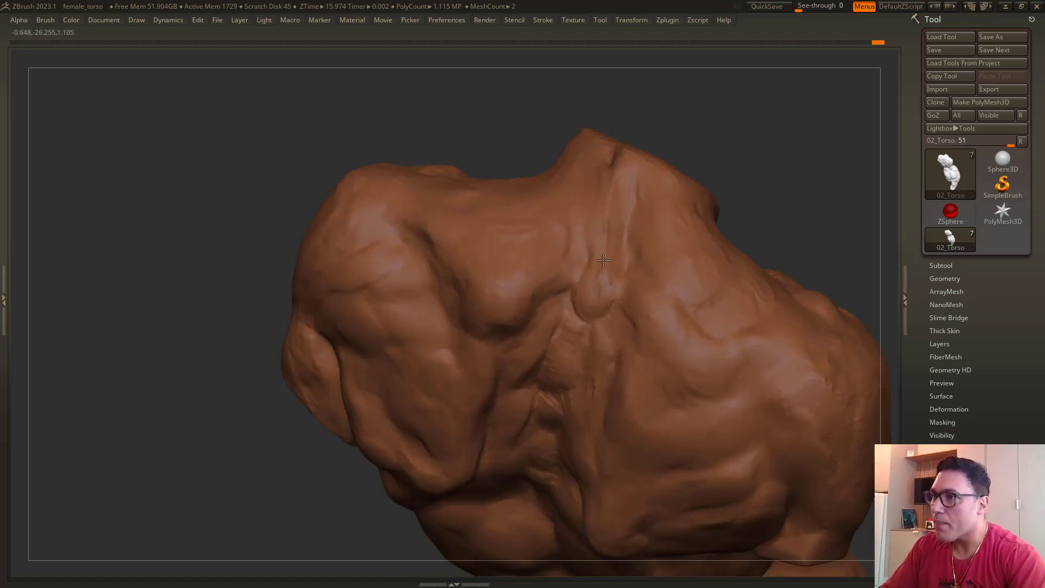
{"action": "right_click_drag", "start_coordinate": [544, 141], "coordinate": [612, 198]}
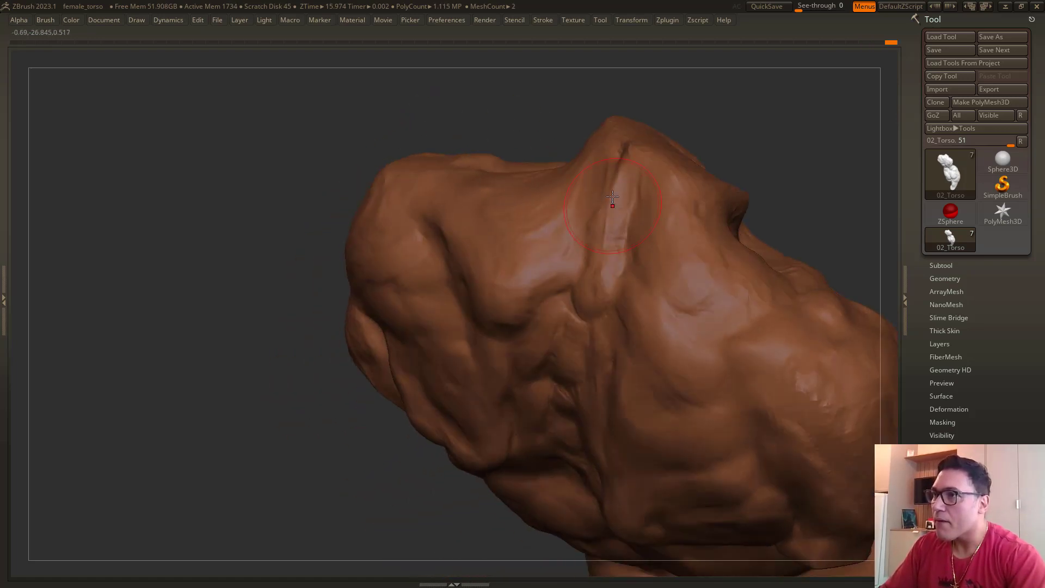
Step: Round out the neck-base vertebra with clay strokes and smooth the muscle strip rising from it to the neck stump
{"action": "mouse_move", "coordinate": [446, 127]}
{"action": "right_mouse_down"}
{"action": "mouse_move", "coordinate": [452, 114]}
{"action": "mouse_move", "coordinate": [512, 229]}
{"action": "mouse_move", "coordinate": [537, 325]}
{"action": "right_mouse_up"}
{"action": "right_click", "coordinate": [538, 325]}
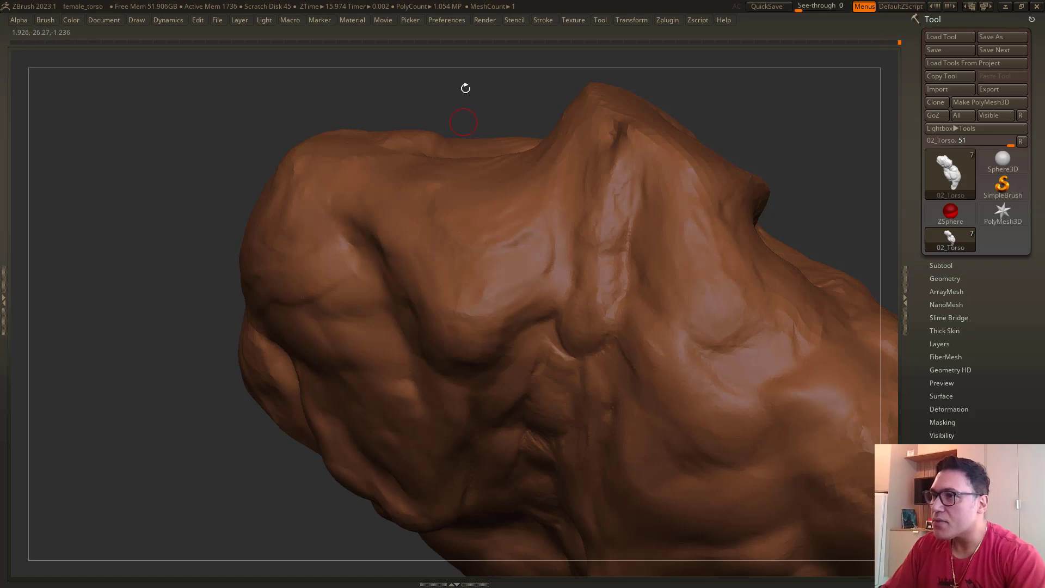
{"action": "right_click_drag", "start_coordinate": [465, 86], "coordinate": [566, 325]}
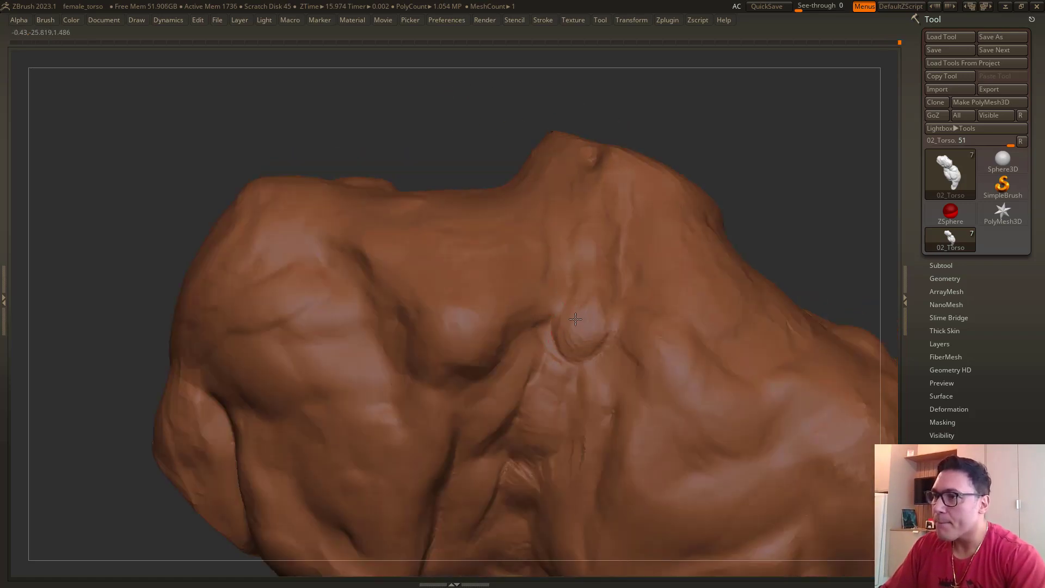
{"action": "mouse_move", "coordinate": [563, 337]}
{"action": "left_mouse_down"}
{"action": "mouse_move", "coordinate": [573, 367]}
{"action": "mouse_move", "coordinate": [568, 333]}
{"action": "left_mouse_up"}
{"action": "mouse_move", "coordinate": [567, 143]}
{"action": "right_mouse_down"}
{"action": "mouse_move", "coordinate": [621, 268]}
{"action": "mouse_move", "coordinate": [631, 143]}
{"action": "right_mouse_up"}
{"action": "left_click_drag", "start_coordinate": [631, 142], "coordinate": [653, 210]}
{"action": "mouse_move", "coordinate": [627, 162]}
{"action": "left_mouse_down", "text": "shift"}
{"action": "mouse_move", "coordinate": [642, 173]}
{"action": "mouse_move", "coordinate": [627, 170]}
{"action": "left_mouse_up", "text": "shift"}
Step: Cut thin diagonal creases down the side of the neck toward the trapezius and blend them into soft muscle strands
{"action": "right_click_drag", "start_coordinate": [96, 313], "coordinate": [402, 186], "text": "ctrl"}
{"action": "mouse_move", "coordinate": [352, 164]}
{"action": "right_mouse_down"}
{"action": "mouse_move", "coordinate": [342, 234]}
{"action": "mouse_move", "coordinate": [331, 196]}
{"action": "mouse_move", "coordinate": [308, 224]}
{"action": "mouse_move", "coordinate": [305, 304]}
{"action": "right_mouse_up"}
{"action": "mouse_move", "coordinate": [583, 272]}
{"action": "left_mouse_down", "text": "alt"}
{"action": "mouse_move", "coordinate": [605, 245]}
{"action": "mouse_move", "coordinate": [626, 263]}
{"action": "left_mouse_up", "text": "alt"}
{"action": "key", "text": "space"}
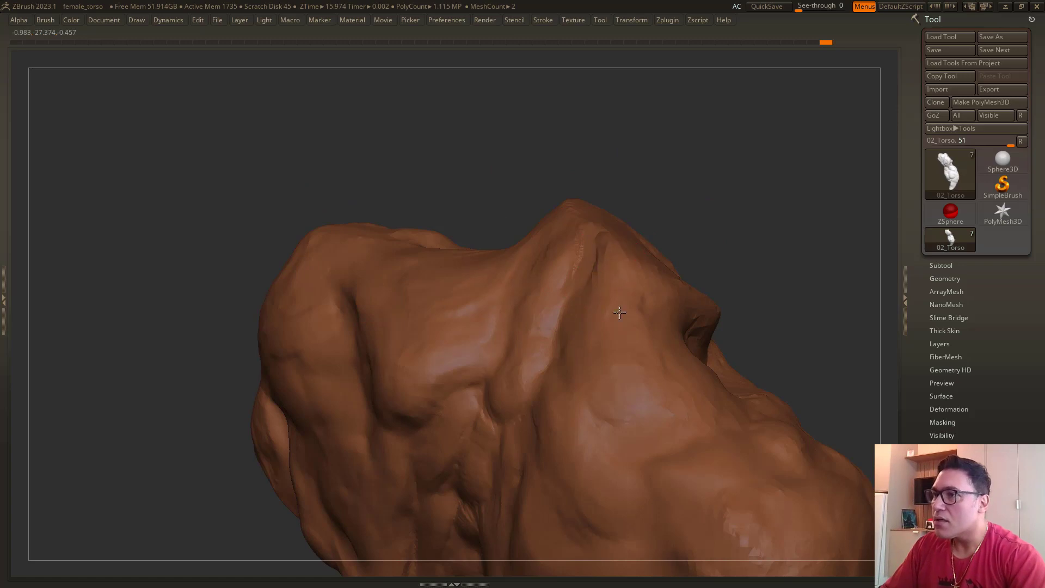
{"action": "left_click_drag", "start_coordinate": [617, 319], "coordinate": [607, 250]}
{"action": "left_click_drag", "start_coordinate": [629, 344], "coordinate": [629, 350]}
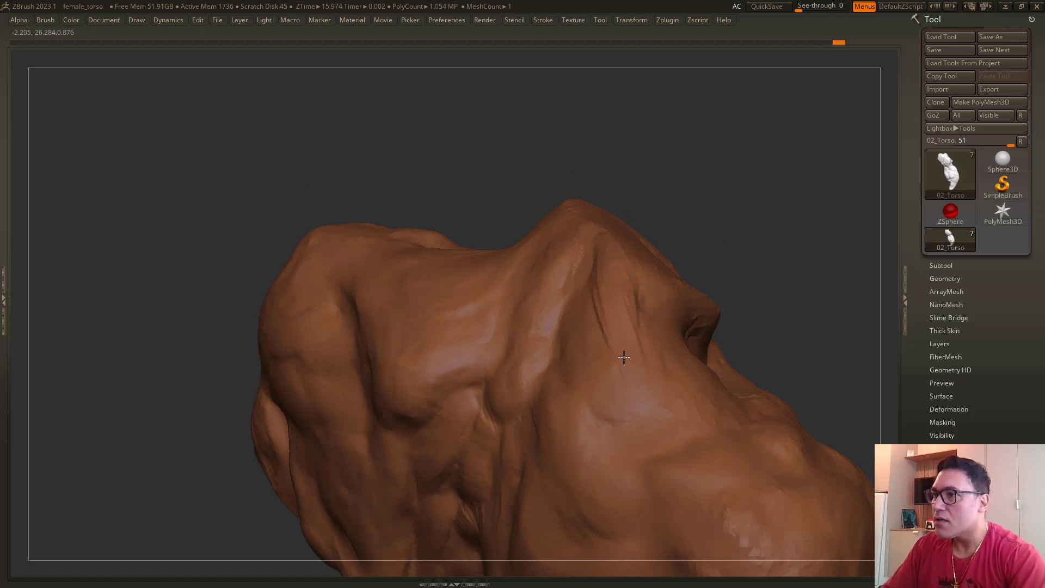
{"action": "right_click_drag", "start_coordinate": [483, 77], "coordinate": [479, 179]}
{"action": "mouse_move", "coordinate": [607, 310]}
{"action": "left_mouse_down"}
{"action": "mouse_move", "coordinate": [656, 408]}
{"action": "mouse_move", "coordinate": [639, 401]}
{"action": "left_mouse_up"}
{"action": "right_click_drag", "start_coordinate": [525, 161], "coordinate": [446, 142]}
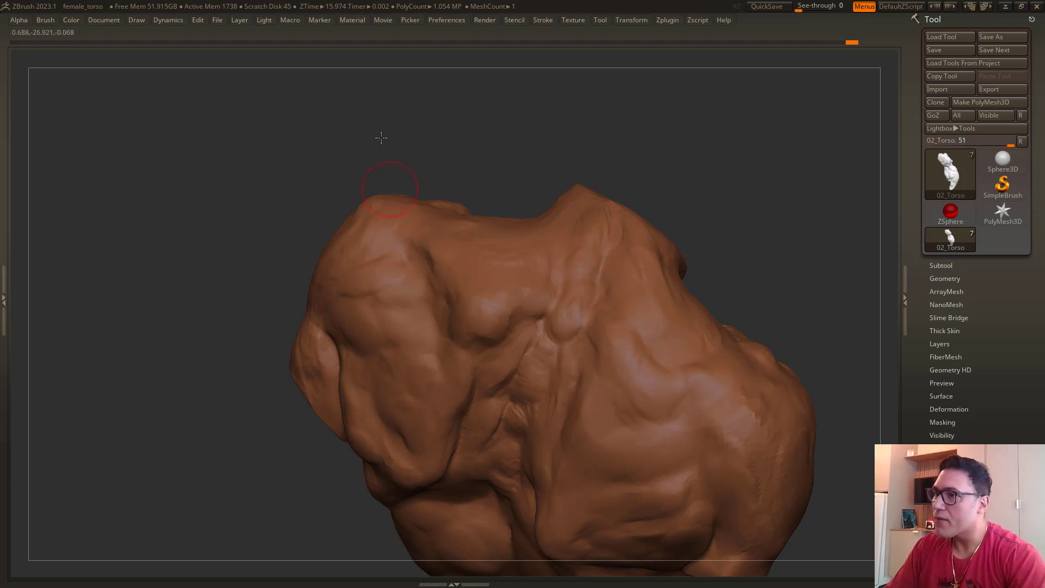
Step: Carve a small crease along the edge of the trapezius bulge beside the shoulder blade
{"action": "mouse_move", "coordinate": [381, 138]}
{"action": "right_mouse_down", "text": "ctrl"}
{"action": "mouse_move", "coordinate": [419, 189]}
{"action": "mouse_move", "coordinate": [401, 185]}
{"action": "mouse_move", "coordinate": [378, 205]}
{"action": "mouse_move", "coordinate": [392, 208]}
{"action": "mouse_move", "coordinate": [489, 321]}
{"action": "right_mouse_up", "text": "ctrl"}
{"action": "mouse_move", "coordinate": [505, 274]}
{"action": "left_mouse_down"}
{"action": "mouse_move", "coordinate": [478, 281]}
{"action": "mouse_move", "coordinate": [473, 263]}
{"action": "left_mouse_up"}
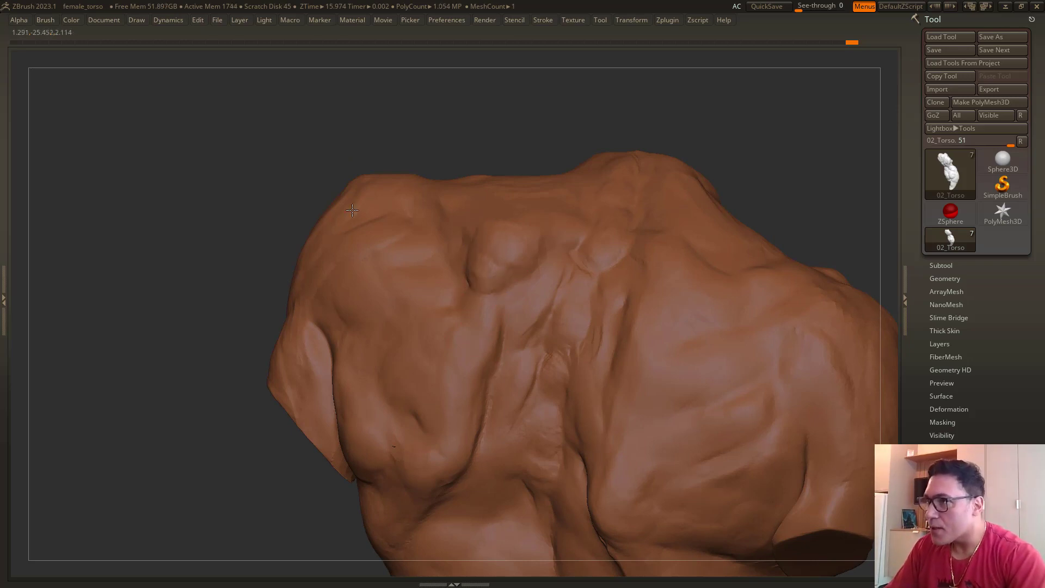
{"action": "left_click_drag", "start_coordinate": [302, 158], "coordinate": [302, 145]}
{"action": "left_click_drag", "start_coordinate": [399, 170], "coordinate": [414, 228]}
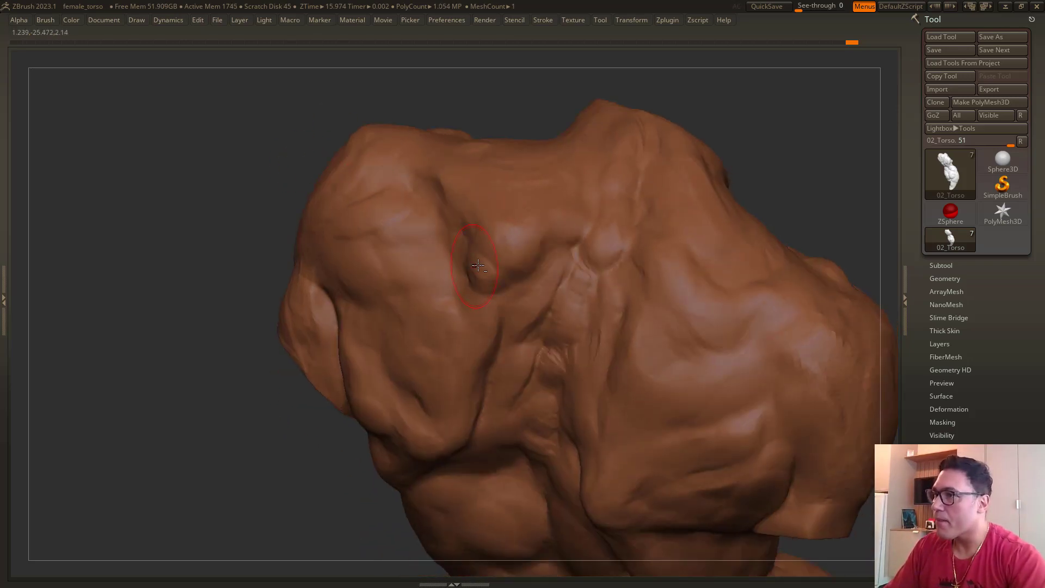
{"action": "mouse_move", "coordinate": [478, 265]}
{"action": "left_mouse_down"}
{"action": "mouse_move", "coordinate": [469, 226]}
{"action": "mouse_move", "coordinate": [471, 240]}
{"action": "left_mouse_up"}
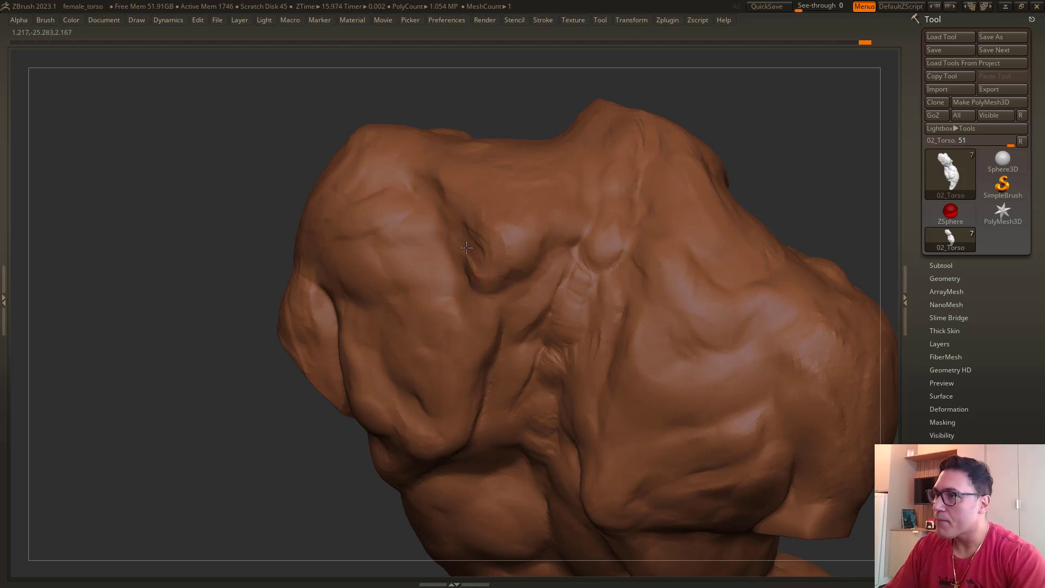
{"action": "mouse_move", "coordinate": [240, 126]}
{"action": "left_mouse_down"}
{"action": "mouse_move", "coordinate": [254, 70]}
{"action": "mouse_move", "coordinate": [266, 214]}
{"action": "mouse_move", "coordinate": [304, 205]}
{"action": "mouse_move", "coordinate": [345, 212]}
{"action": "mouse_move", "coordinate": [280, 272]}
{"action": "mouse_move", "coordinate": [240, 245]}
{"action": "mouse_move", "coordinate": [219, 300]}
{"action": "mouse_move", "coordinate": [315, 287]}
{"action": "left_mouse_up"}
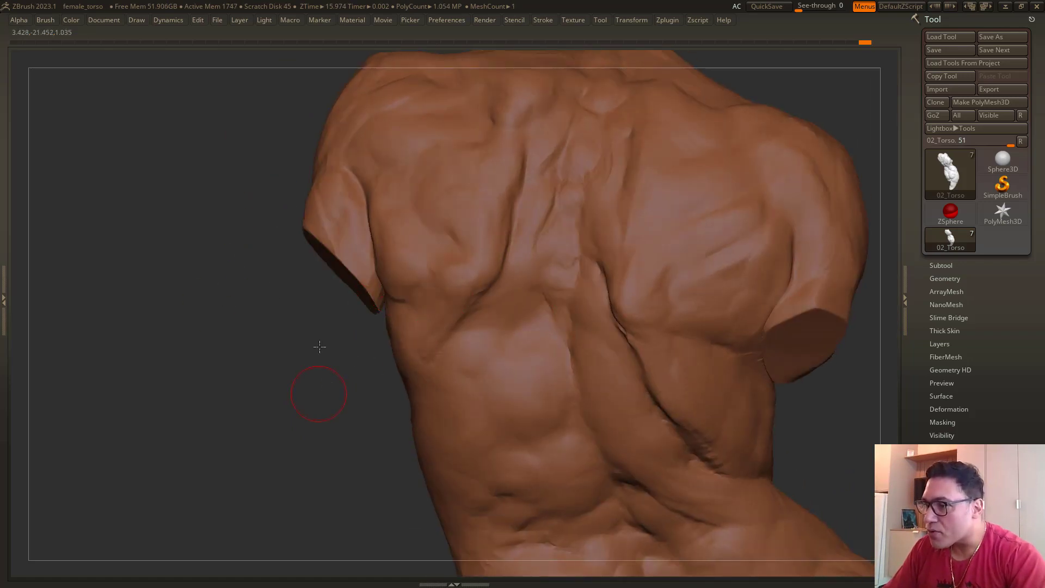
Step: Sculpt small vertebra bumps along the spinal furrow below the shoulder blades, down the middle of the back
{"action": "right_click_drag", "start_coordinate": [319, 346], "coordinate": [546, 262]}
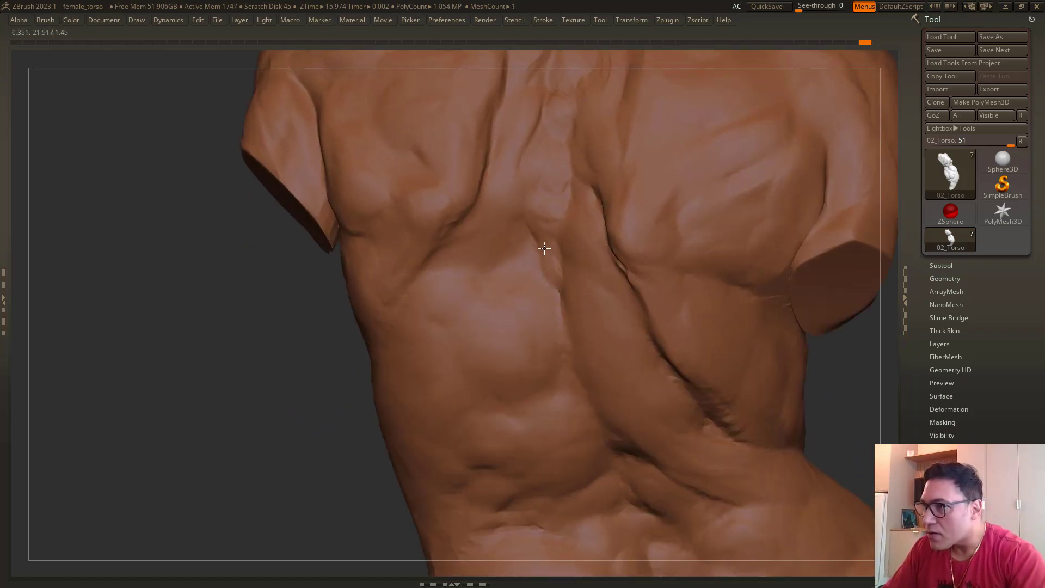
{"action": "left_click_drag", "start_coordinate": [559, 289], "coordinate": [553, 291]}
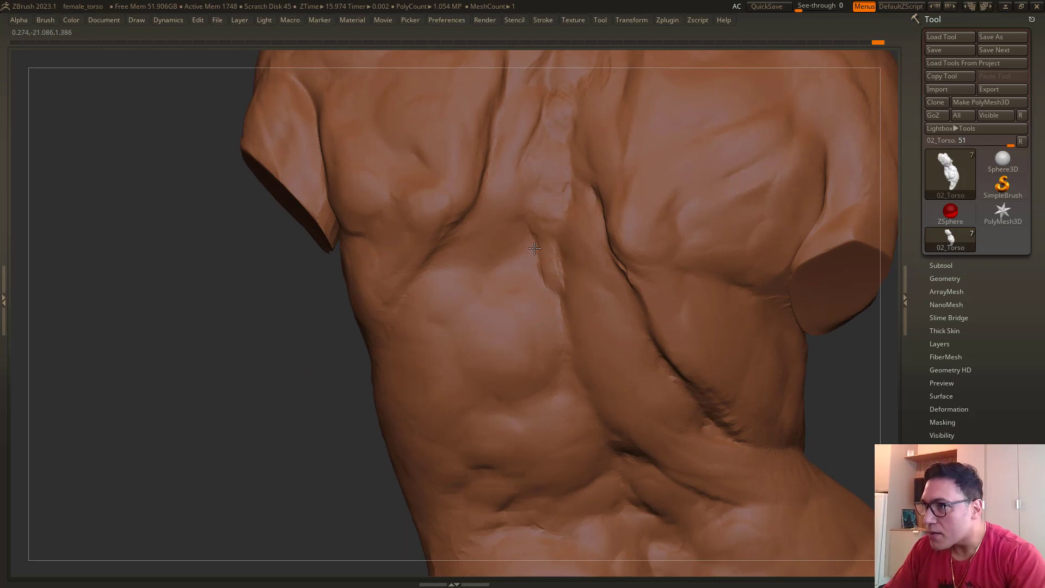
{"action": "right_click_drag", "start_coordinate": [299, 403], "coordinate": [530, 329]}
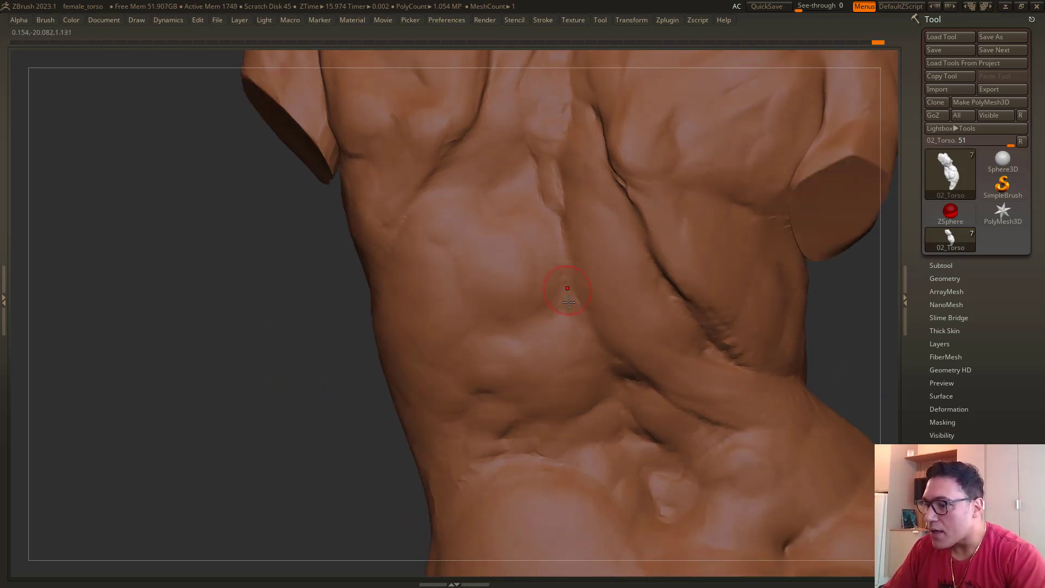
{"action": "left_click_drag", "start_coordinate": [569, 303], "coordinate": [567, 292]}
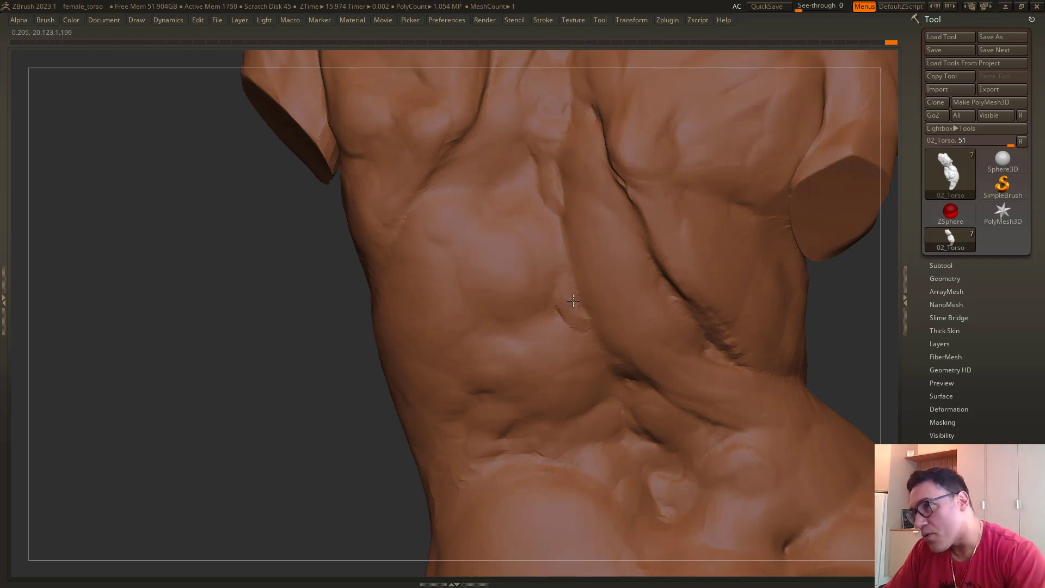
{"action": "mouse_move", "coordinate": [573, 300]}
{"action": "left_mouse_down"}
{"action": "mouse_move", "coordinate": [573, 286]}
{"action": "mouse_move", "coordinate": [590, 350]}
{"action": "left_mouse_up"}
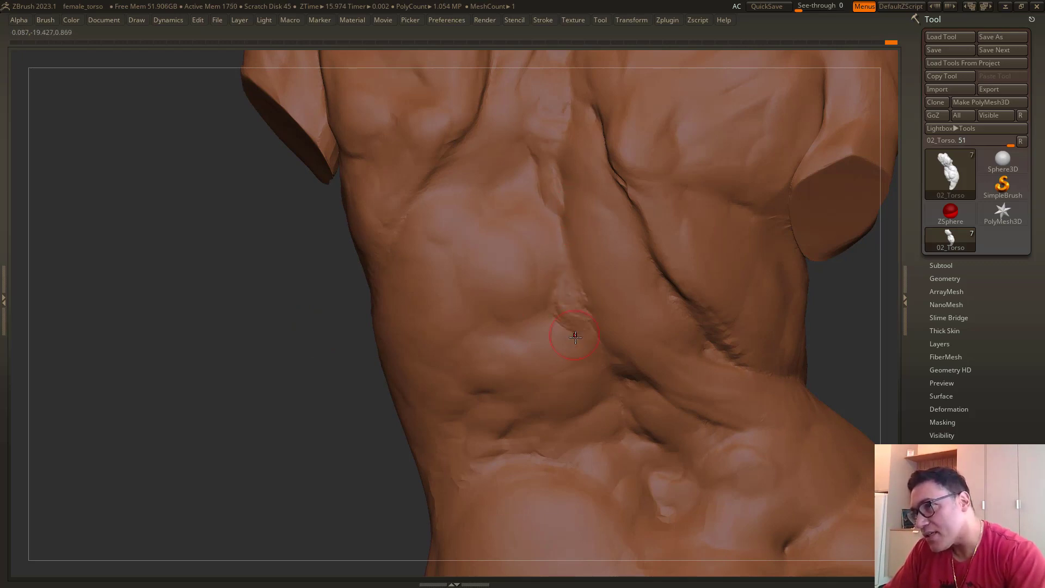
Step: Outline the diamond-shaped vertebra in the mid-back with a red annotation, then clear the marking
{"action": "left_click_drag", "start_coordinate": [550, 203], "coordinate": [540, 175]}
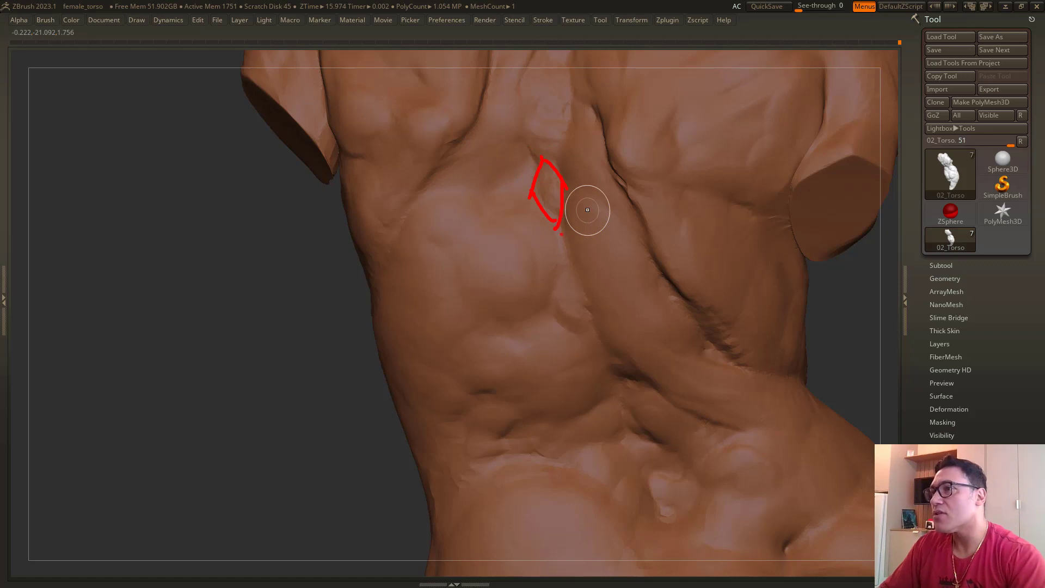
{"action": "key", "text": "Escape"}
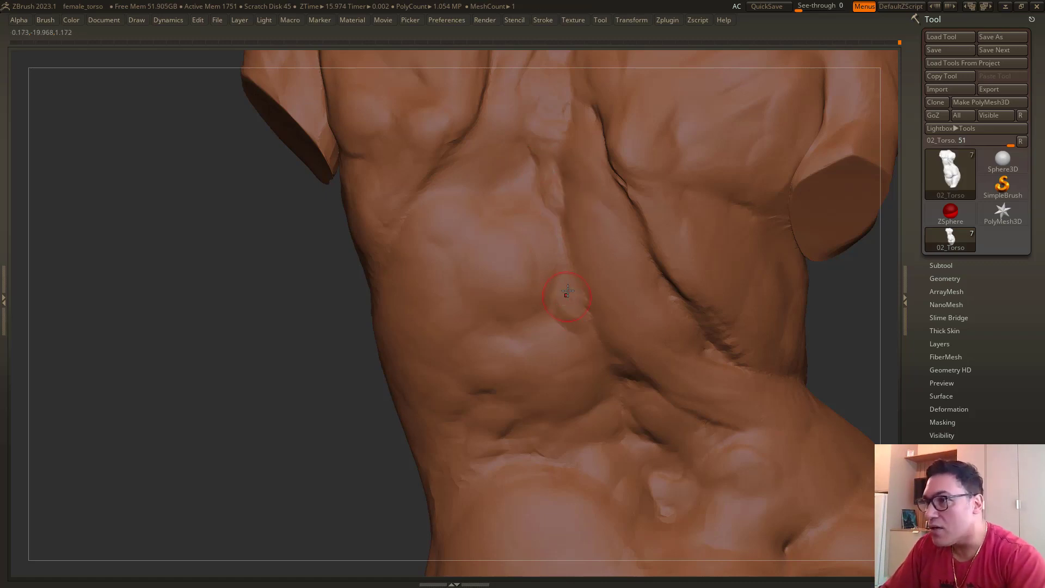
{"action": "key", "text": "ctrl+z"}
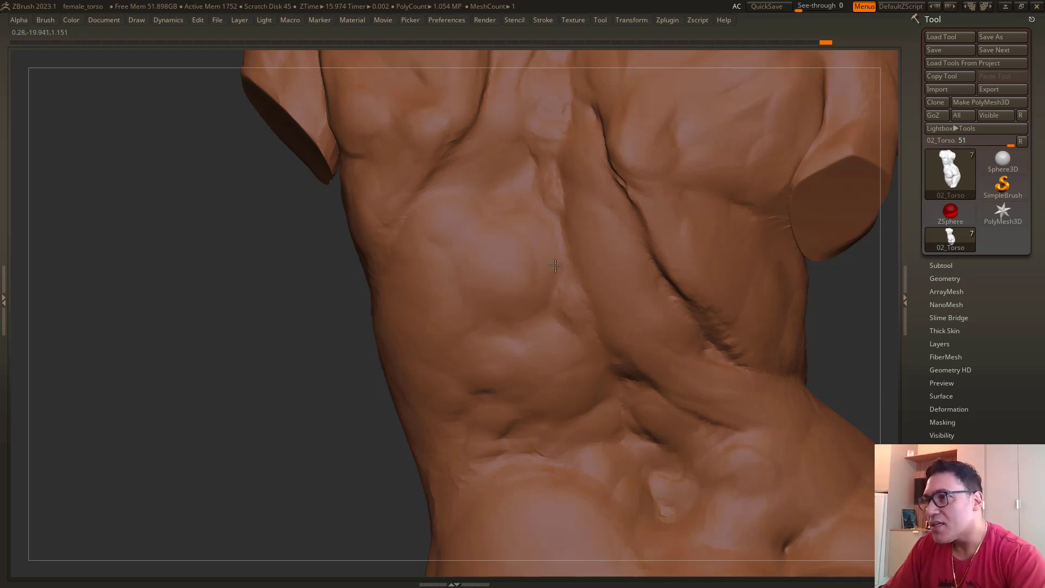
Step: Add another subtle vertebra bump lower in the spinal furrow, just above the waist creases
{"action": "right_click_drag", "start_coordinate": [319, 210], "coordinate": [348, 305], "text": "ctrl"}
{"action": "right_click_drag", "start_coordinate": [409, 236], "coordinate": [386, 271], "text": "ctrl"}
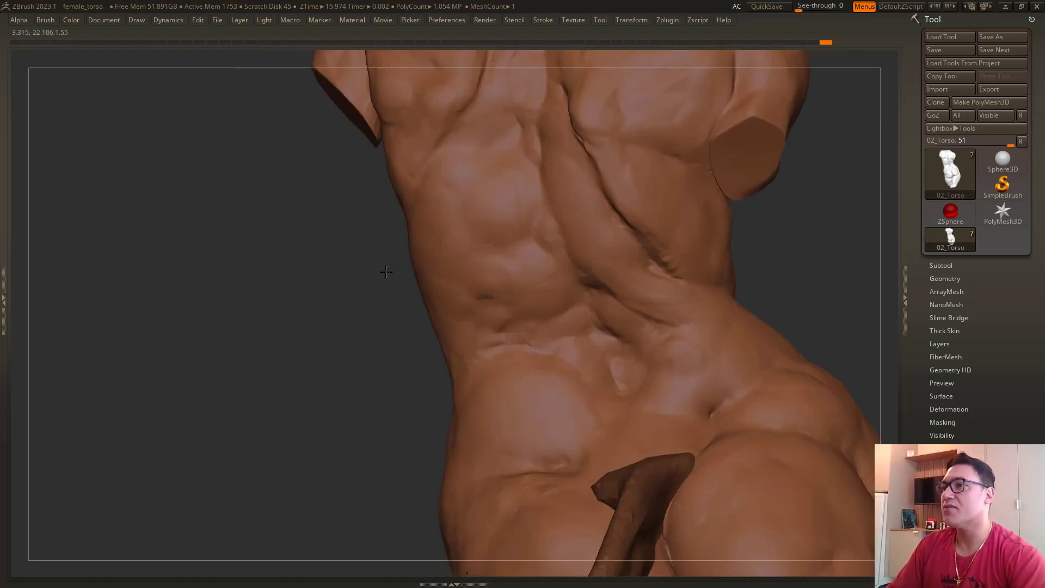
{"action": "left_click_drag", "start_coordinate": [385, 271], "coordinate": [567, 305]}
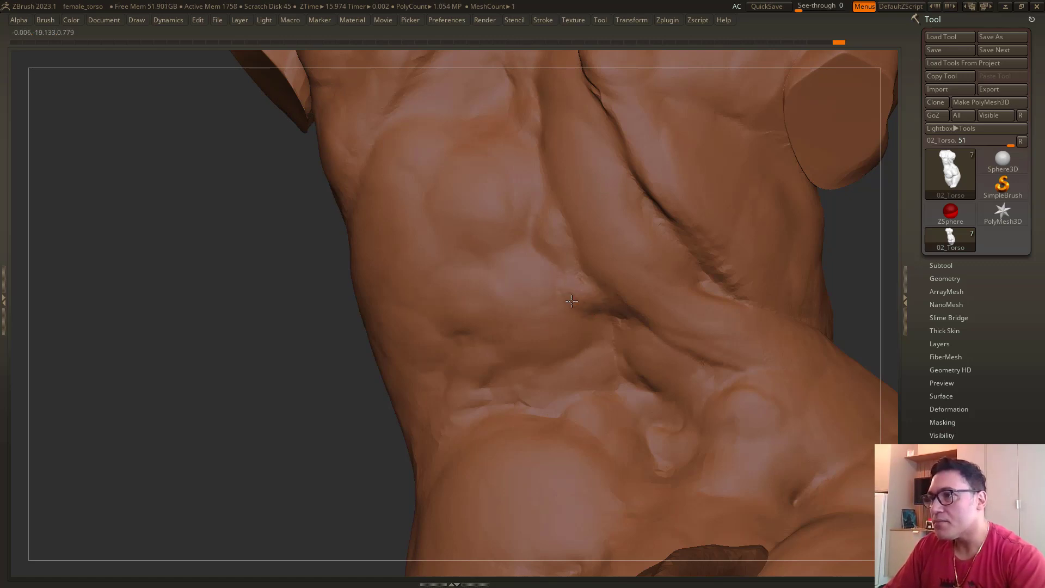
{"action": "left_click_drag", "start_coordinate": [364, 332], "coordinate": [408, 350]}
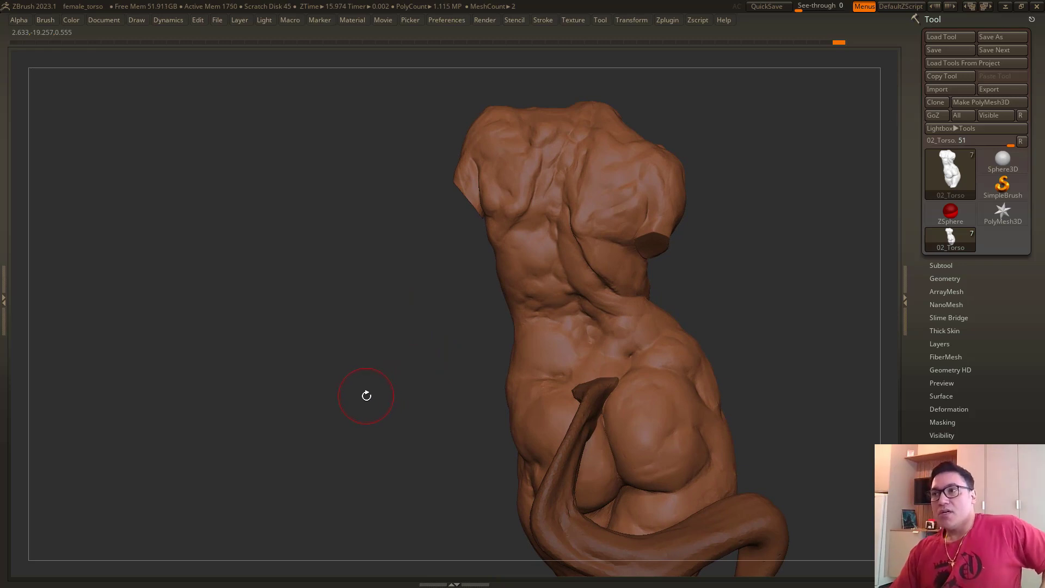
Step: Reshape the upper-back vertebra between the shoulder blades so it blends into the surrounding spinal muscles
{"action": "left_click_drag", "start_coordinate": [320, 274], "coordinate": [286, 371], "text": "alt"}
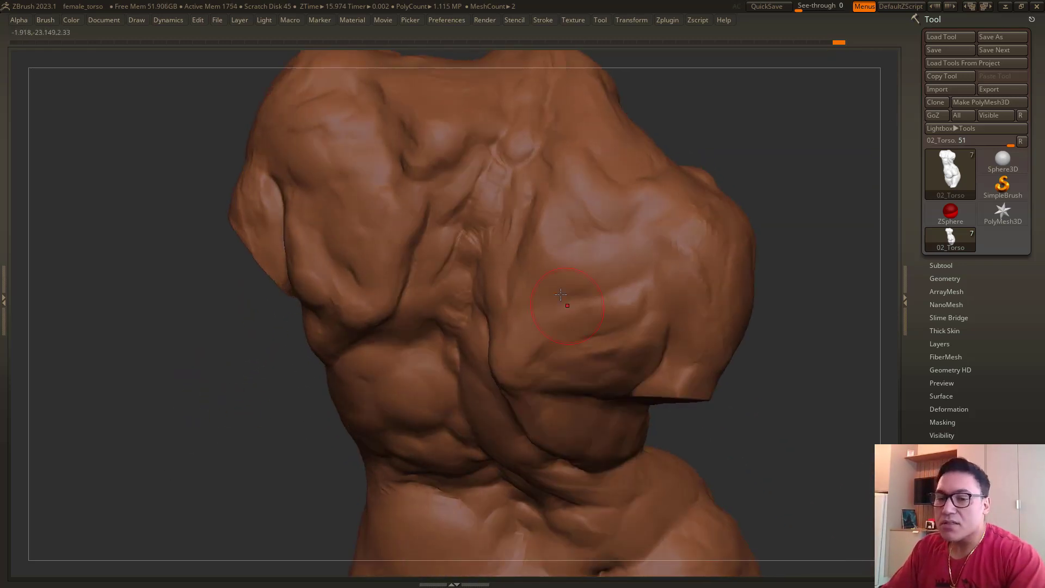
{"action": "mouse_move", "coordinate": [150, 357]}
{"action": "left_mouse_down"}
{"action": "mouse_move", "coordinate": [154, 365]}
{"action": "mouse_move", "coordinate": [230, 321]}
{"action": "mouse_move", "coordinate": [233, 348]}
{"action": "left_mouse_up"}
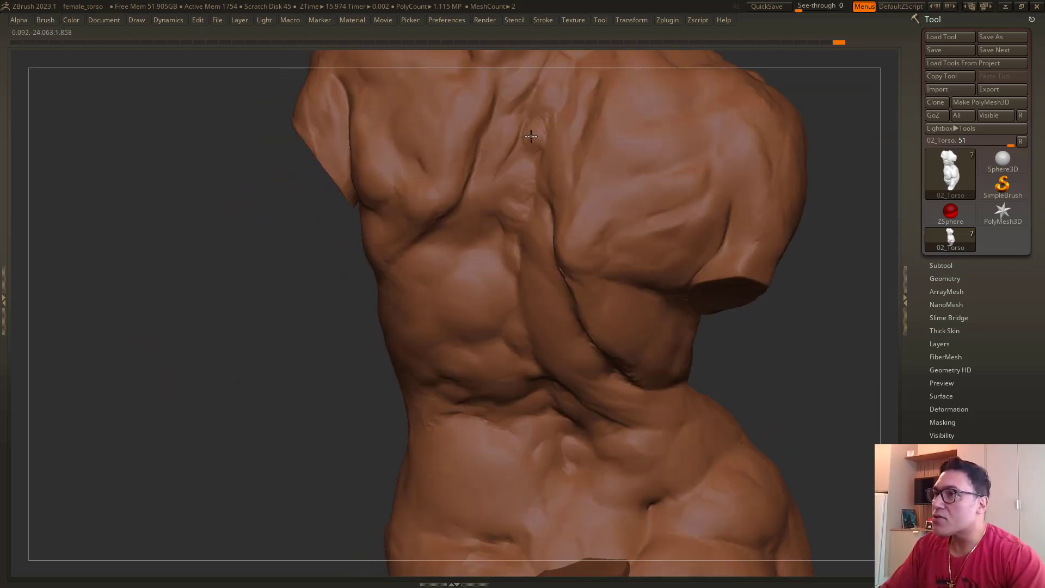
{"action": "mouse_move", "coordinate": [524, 139]}
{"action": "left_mouse_down"}
{"action": "mouse_move", "coordinate": [526, 123]}
{"action": "mouse_move", "coordinate": [536, 144]}
{"action": "left_mouse_up"}
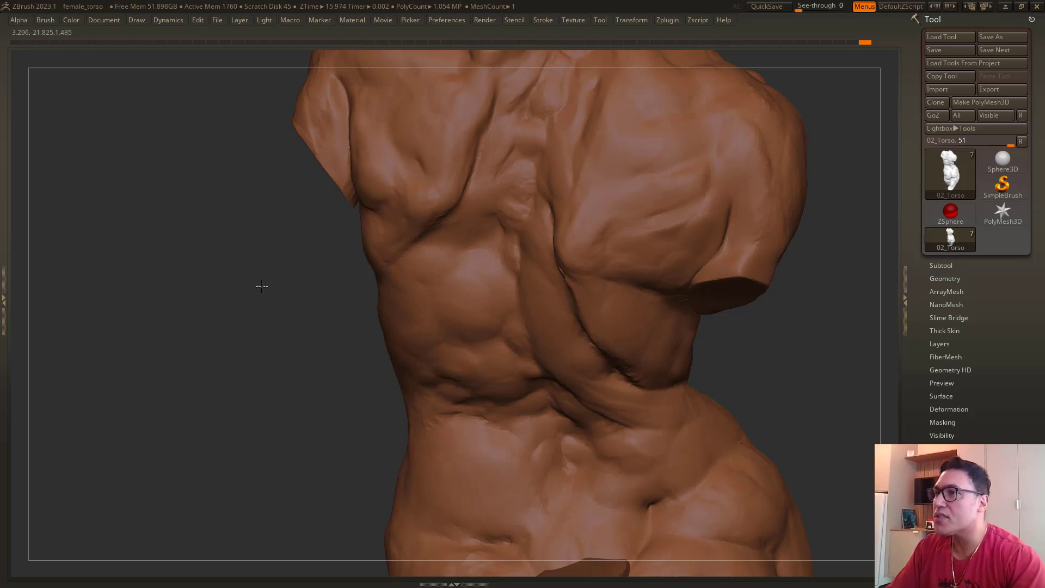
{"action": "left_click_drag", "start_coordinate": [261, 284], "coordinate": [294, 360]}
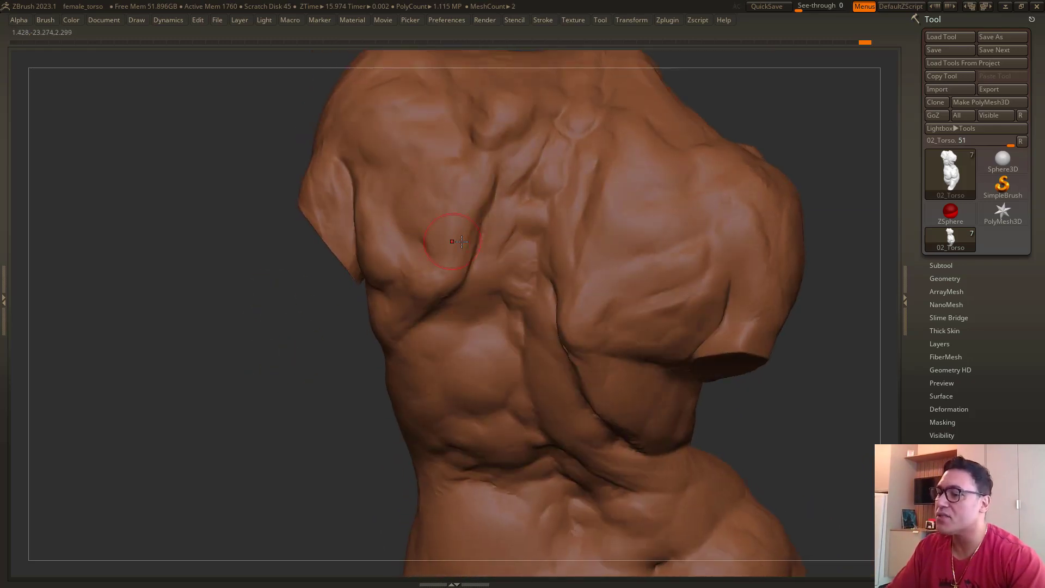
Step: Refine the small creases around the vertebra between the shoulder blades with ClayBuildup, undoing the unwanted strokes
{"action": "left_click_drag", "start_coordinate": [291, 234], "coordinate": [294, 272], "text": "alt"}
{"action": "key", "text": "space"}
{"action": "left_click_drag", "start_coordinate": [548, 219], "coordinate": [542, 219]}
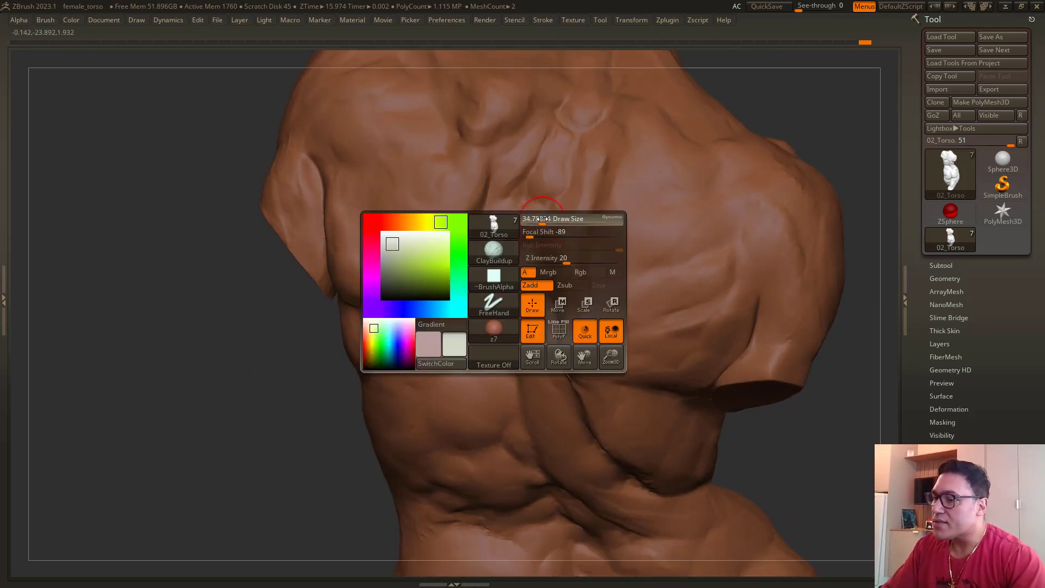
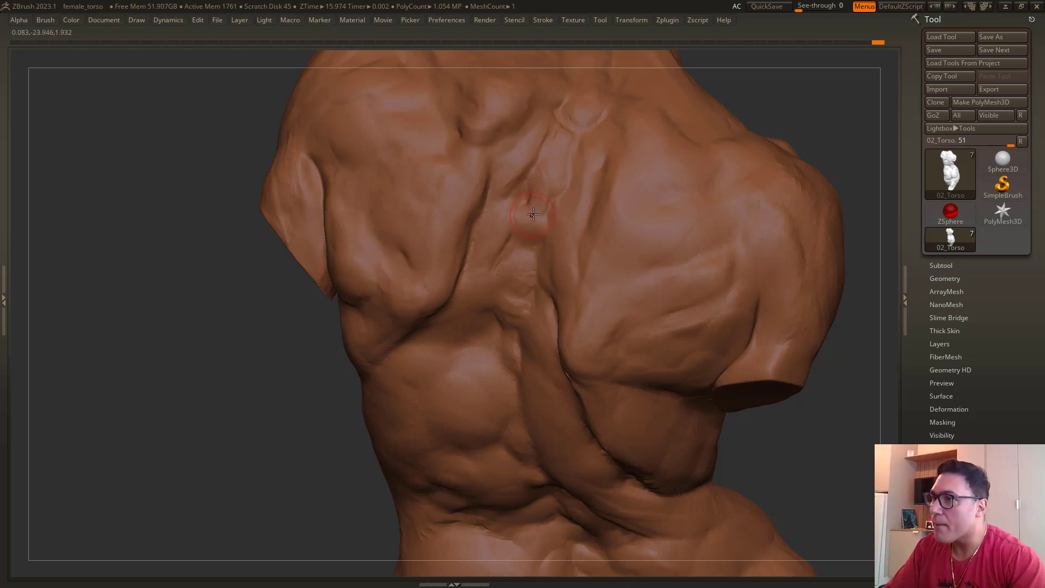
{"action": "key", "text": "ctrl+z"}
{"action": "key", "text": "ctrl+z"}
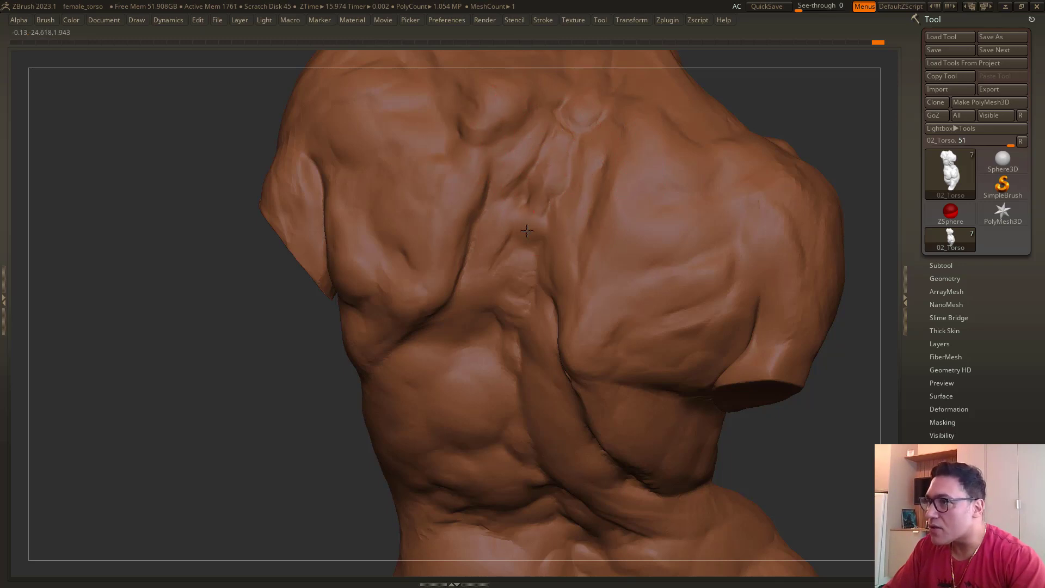
{"action": "left_click_drag", "start_coordinate": [272, 380], "coordinate": [522, 245]}
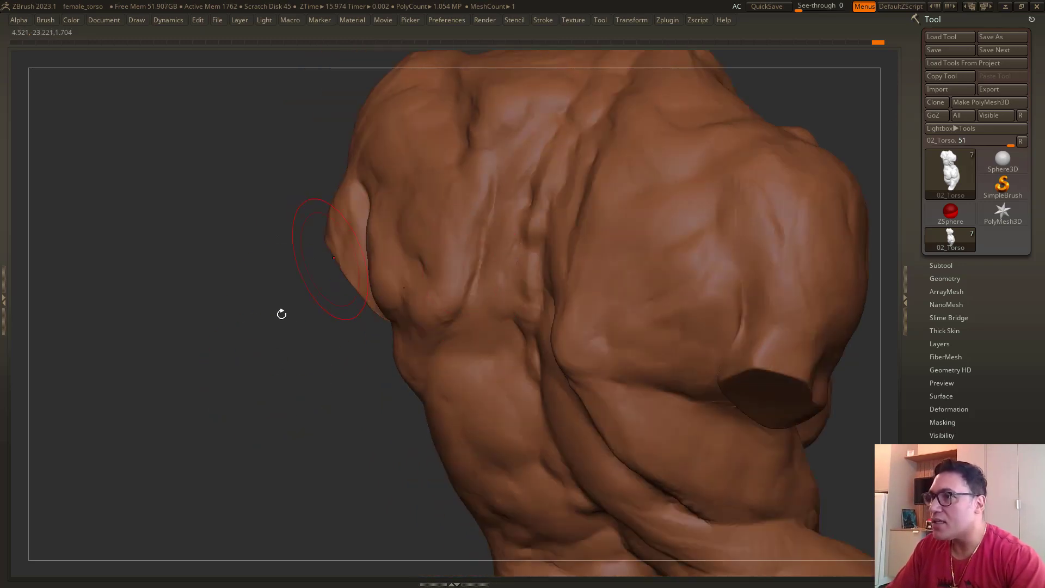
Step: Save the project as female_torso.ZPR in the models folder, replacing the existing file
{"action": "left_click_drag", "start_coordinate": [280, 315], "coordinate": [348, 373], "text": "alt"}
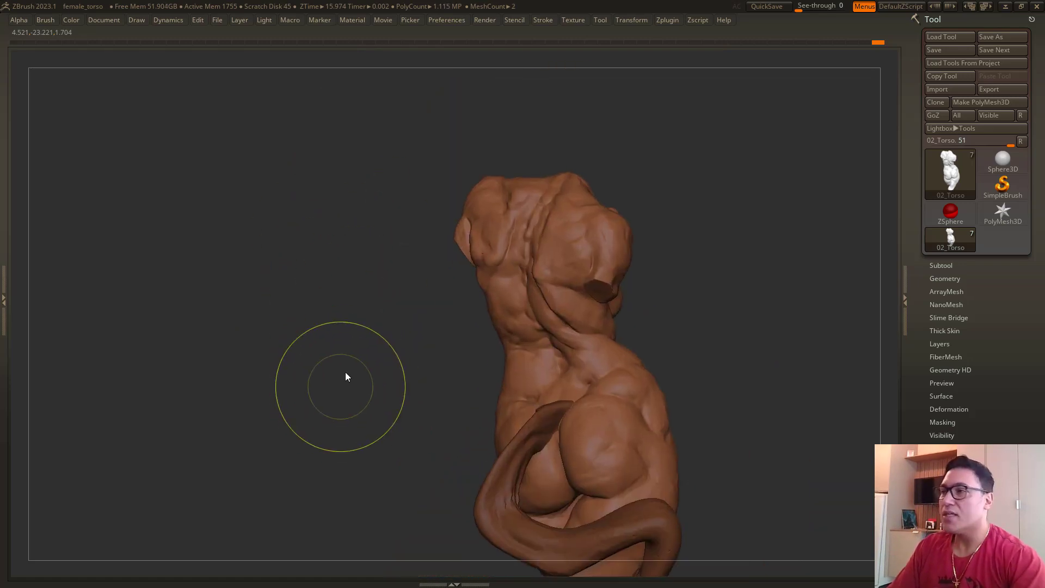
{"action": "key", "text": "ctrl+s"}
{"action": "key", "text": "Return"}
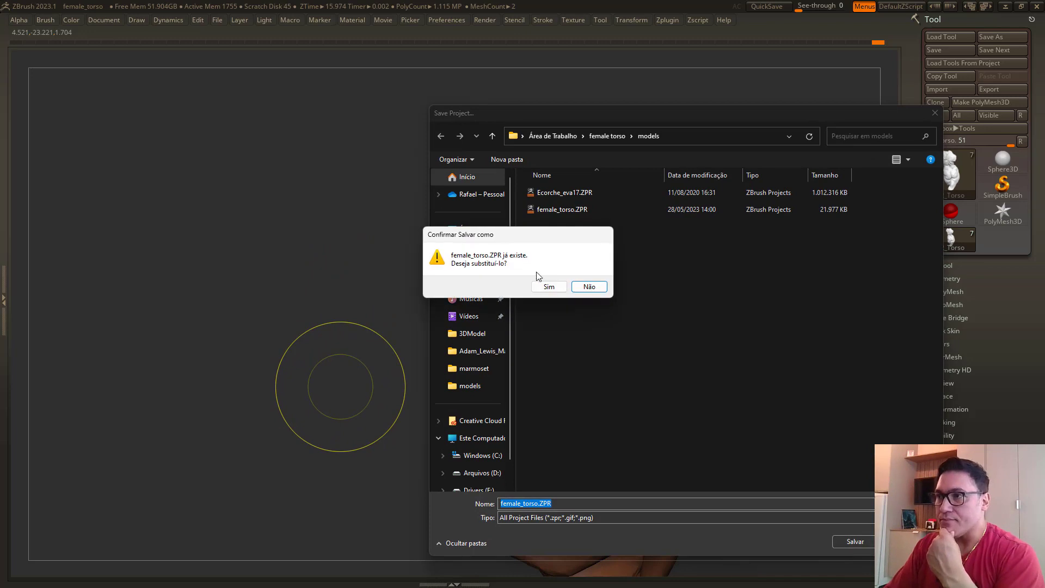
{"action": "left_click", "coordinate": [533, 284]}
Step: Restore the full interface and load the BASE_Clay_chunk brush from the LightBox brush library
{"action": "left_click_drag", "start_coordinate": [318, 273], "coordinate": [272, 295]}
{"action": "key", "text": "Tab"}
{"action": "left_click", "coordinate": [80, 58]}
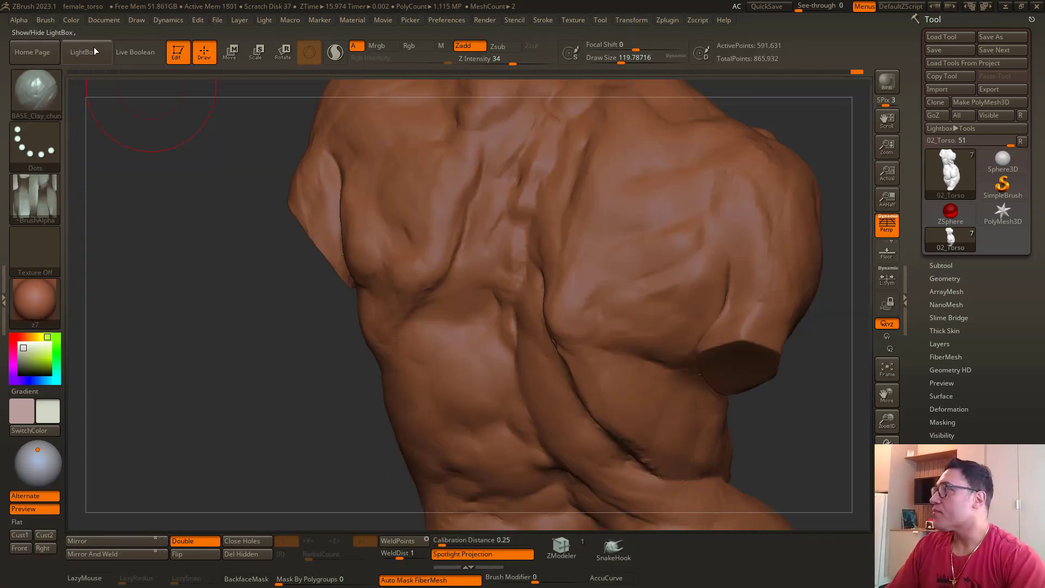
{"action": "left_click", "coordinate": [81, 56]}
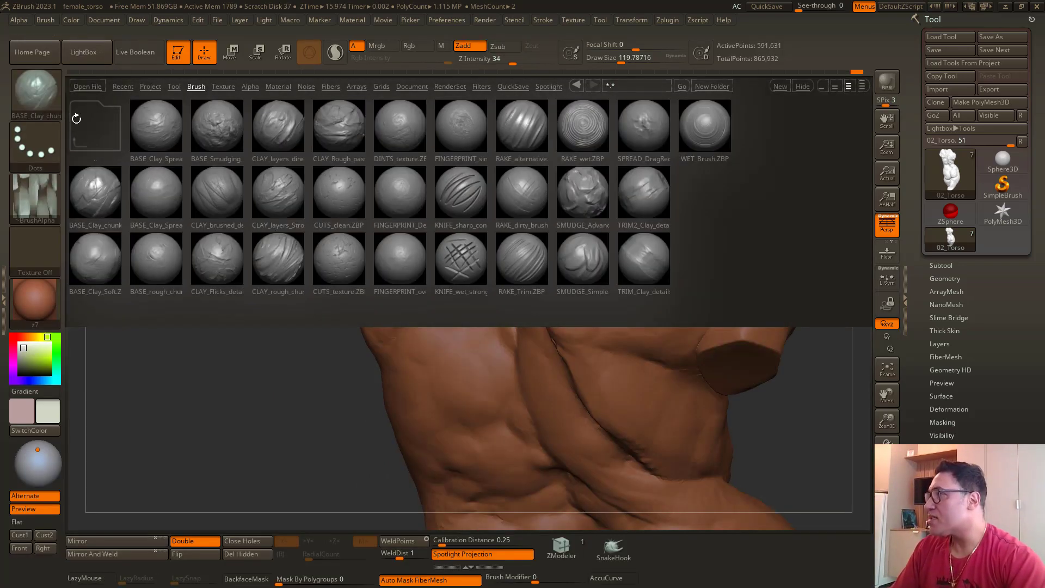
{"action": "left_click", "coordinate": [88, 56]}
{"action": "left_click_drag", "start_coordinate": [258, 258], "coordinate": [193, 316]}
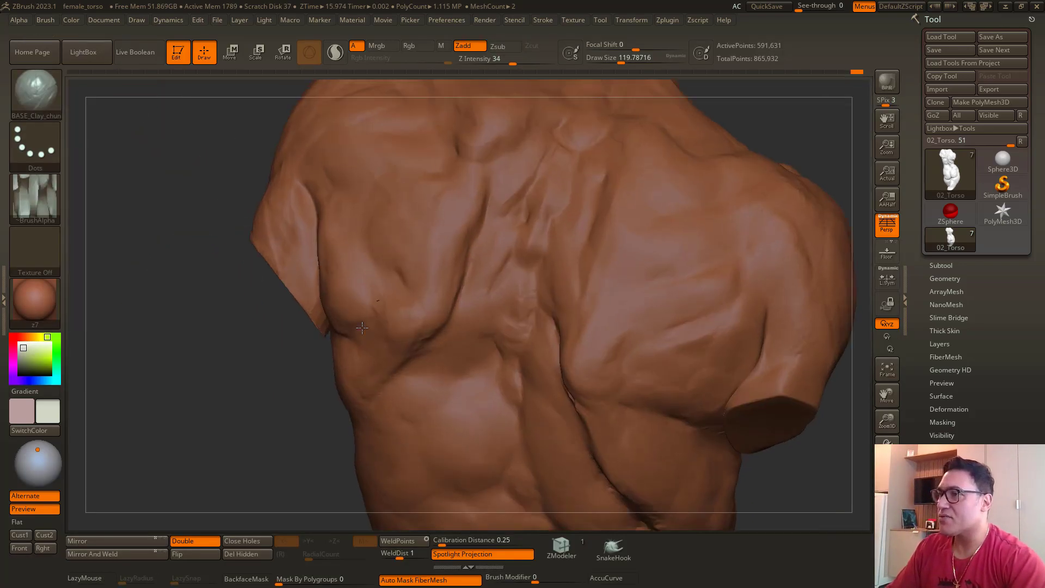
Step: Set the clay brush's Z Intensity to 66 and try rough strokes across the right shoulder blade
{"action": "right_click_drag", "start_coordinate": [362, 328], "coordinate": [412, 358], "text": "ctrl"}
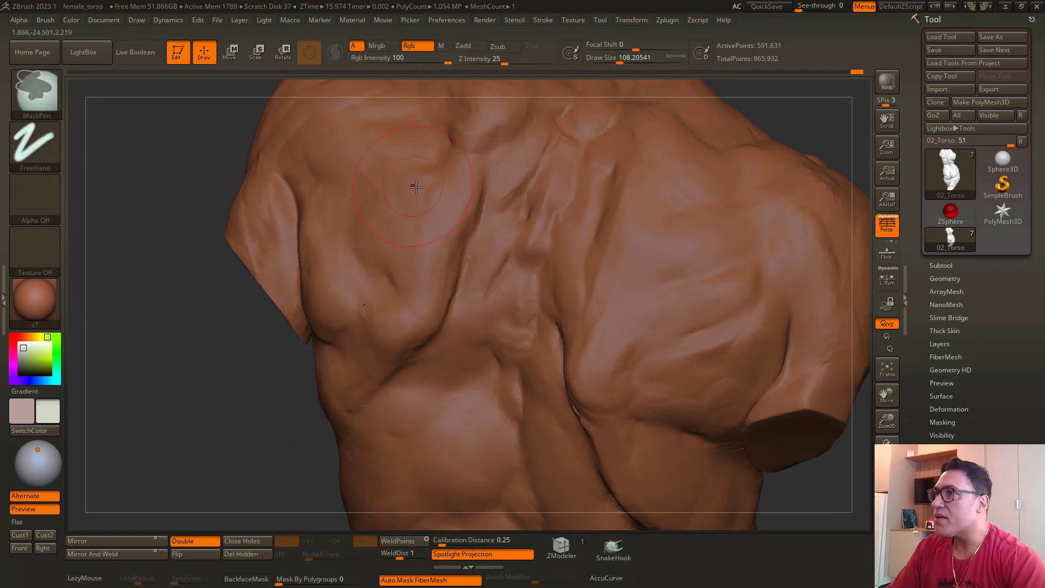
{"action": "left_click", "coordinate": [535, 59]}
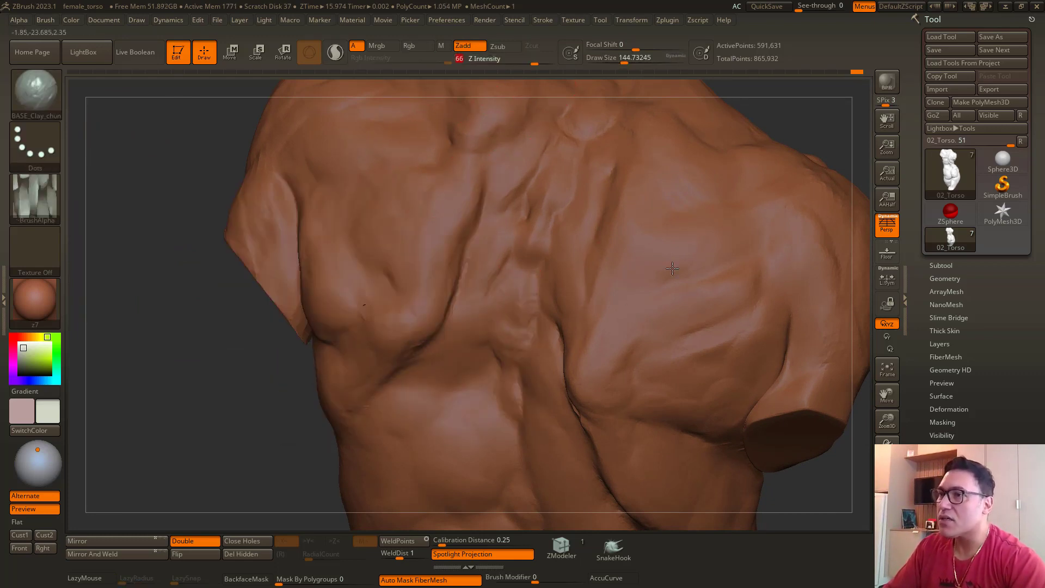
{"action": "left_click_drag", "start_coordinate": [672, 269], "coordinate": [729, 324]}
{"action": "mouse_move", "coordinate": [199, 441]}
{"action": "left_mouse_down"}
{"action": "mouse_move", "coordinate": [187, 452]}
{"action": "mouse_move", "coordinate": [228, 425]}
{"action": "left_mouse_up"}
{"action": "left_click_drag", "start_coordinate": [687, 215], "coordinate": [759, 256]}
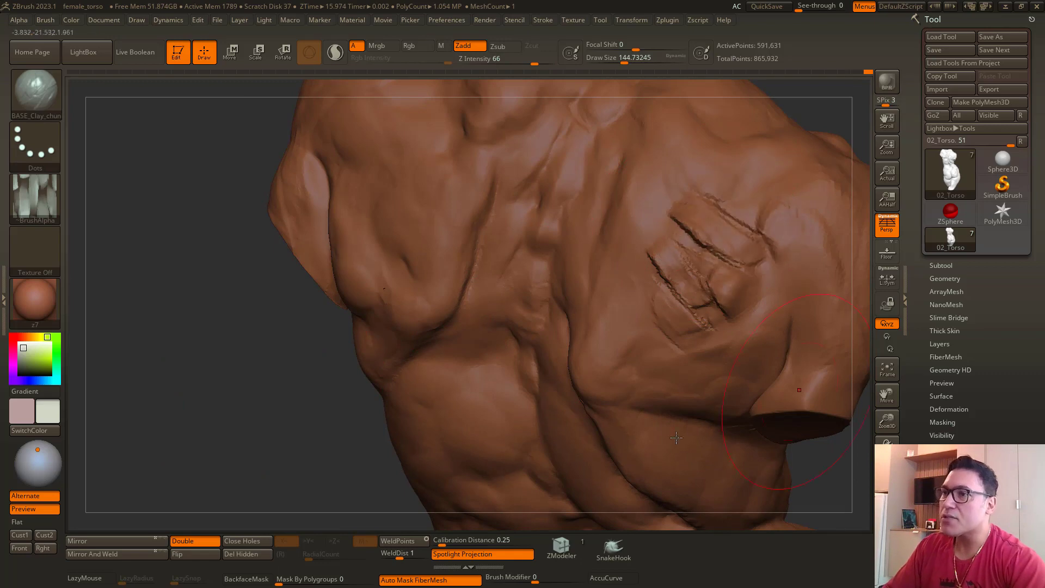
Step: Set the Draw Size to about 158 and sculpt chunky clay strokes into the lower-back fold beside the spine
{"action": "mouse_move", "coordinate": [191, 371]}
{"action": "left_mouse_down"}
{"action": "mouse_move", "coordinate": [186, 306]}
{"action": "mouse_move", "coordinate": [192, 340]}
{"action": "mouse_move", "coordinate": [205, 311]}
{"action": "mouse_move", "coordinate": [169, 215]}
{"action": "left_mouse_up"}
{"action": "key", "text": "space"}
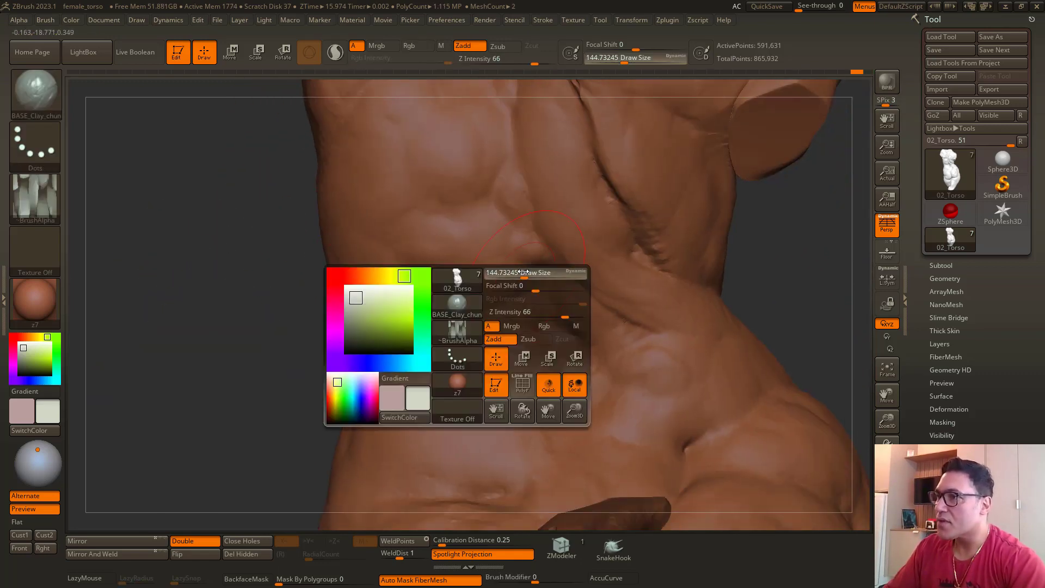
{"action": "left_click", "coordinate": [522, 274]}
{"action": "left_click_drag", "start_coordinate": [293, 264], "coordinate": [285, 218], "text": "alt"}
{"action": "key", "text": "space"}
{"action": "left_click", "coordinate": [524, 273]}
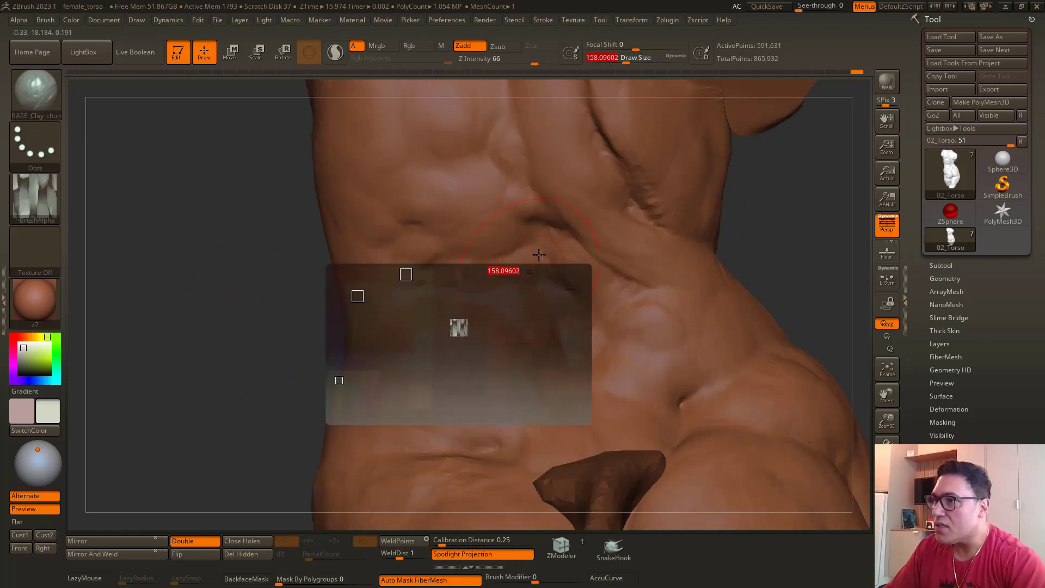
{"action": "left_click_drag", "start_coordinate": [547, 246], "coordinate": [571, 263]}
Step: Roughen the waist creases around the base of the spine with clay strokes, undoing a bad one and lightly smoothing the surface
{"action": "left_click_drag", "start_coordinate": [263, 265], "coordinate": [264, 288], "text": "alt"}
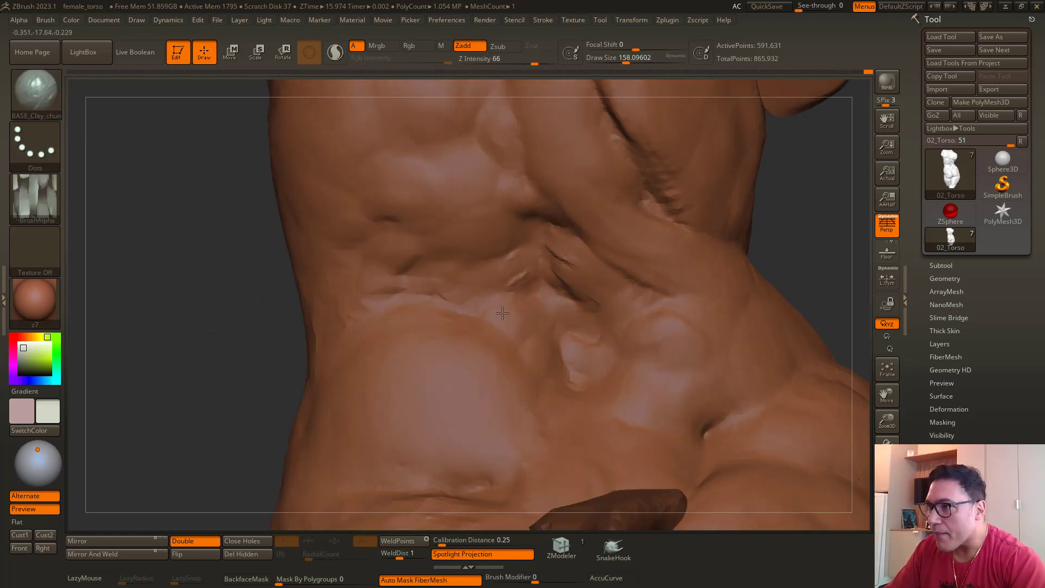
{"action": "key", "text": "ctrl+z"}
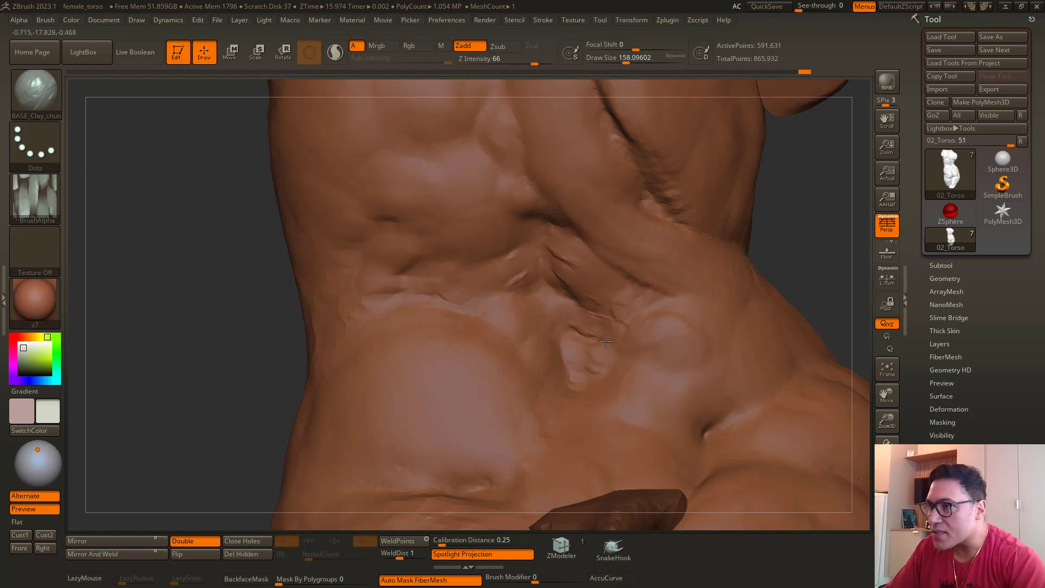
{"action": "mouse_move", "coordinate": [257, 232]}
{"action": "left_mouse_down"}
{"action": "mouse_move", "coordinate": [441, 274]}
{"action": "mouse_move", "coordinate": [424, 295]}
{"action": "left_mouse_up"}
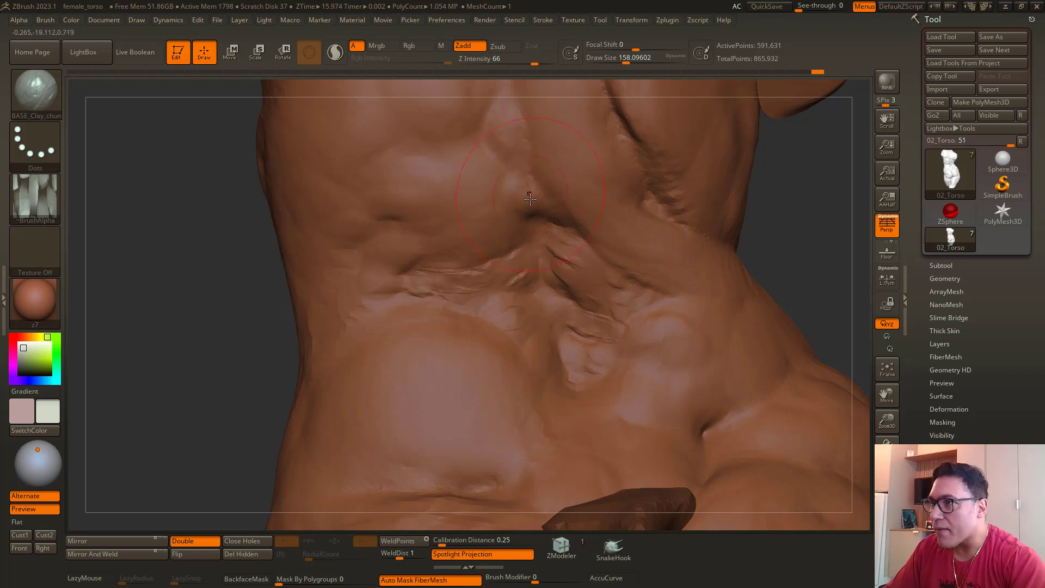
{"action": "left_click_drag", "start_coordinate": [209, 244], "coordinate": [272, 273]}
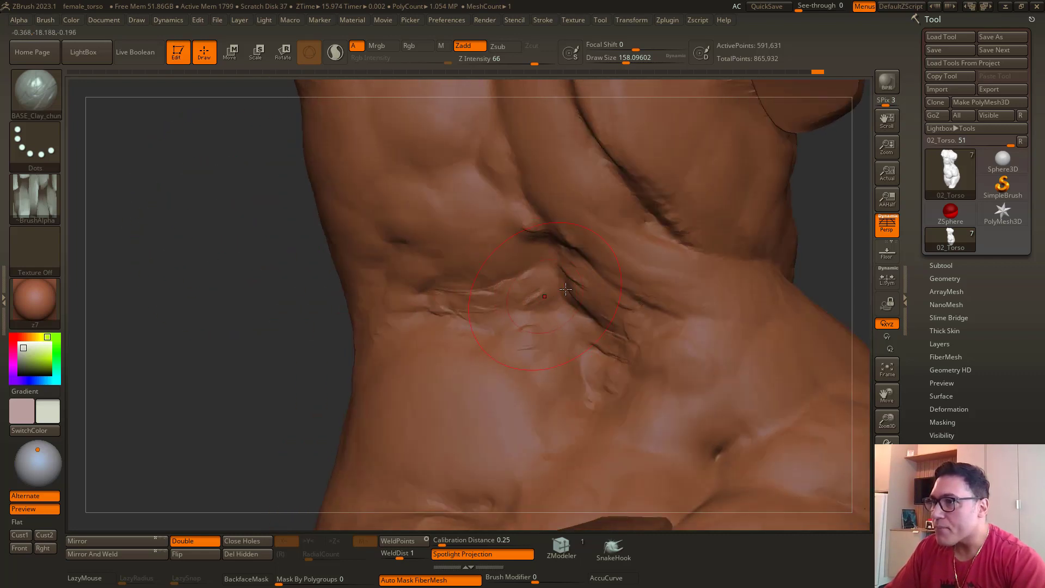
{"action": "mouse_move", "coordinate": [577, 360]}
{"action": "left_mouse_down", "text": "shift"}
{"action": "mouse_move", "coordinate": [569, 283]}
{"action": "mouse_move", "coordinate": [566, 371]}
{"action": "left_mouse_up", "text": "shift"}
{"action": "left_click_drag", "start_coordinate": [294, 294], "coordinate": [234, 294]}
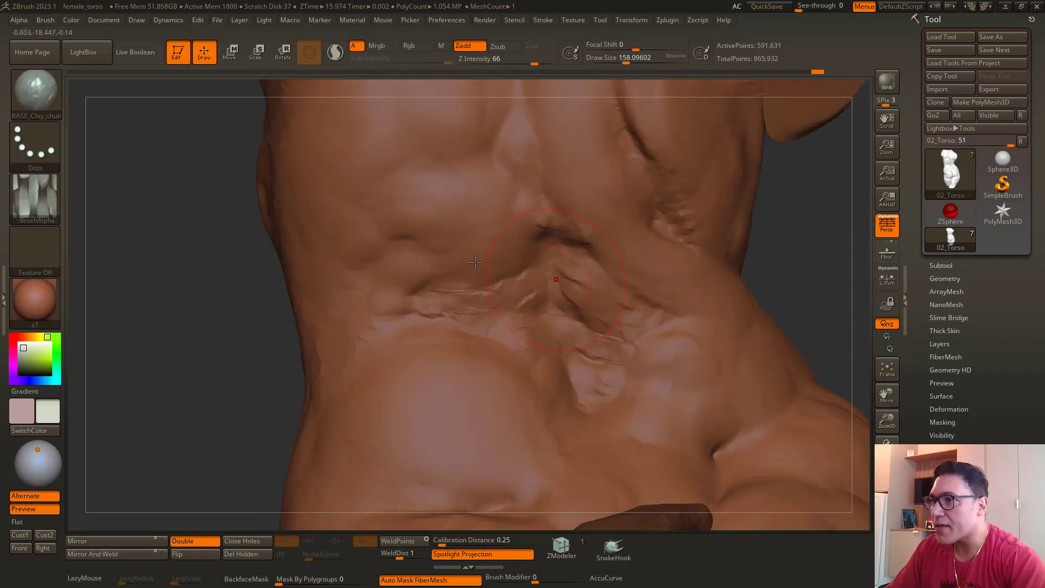
Step: Enlarge the brush to a Draw Size of about 202, try clay strokes above the waist creases, and undo them
{"action": "mouse_move", "coordinate": [214, 233]}
{"action": "left_mouse_down"}
{"action": "mouse_move", "coordinate": [218, 270]}
{"action": "mouse_move", "coordinate": [433, 193]}
{"action": "mouse_move", "coordinate": [356, 268]}
{"action": "left_mouse_up"}
{"action": "mouse_move", "coordinate": [327, 221]}
{"action": "left_mouse_down", "text": "alt"}
{"action": "mouse_move", "coordinate": [361, 425]}
{"action": "mouse_move", "coordinate": [278, 305]}
{"action": "left_mouse_up", "text": "alt"}
{"action": "key", "text": "space"}
{"action": "mouse_move", "coordinate": [457, 256]}
{"action": "left_mouse_down"}
{"action": "mouse_move", "coordinate": [476, 249]}
{"action": "mouse_move", "coordinate": [474, 278]}
{"action": "left_mouse_up"}
{"action": "key", "text": "ctrl+z"}
{"action": "key", "text": "ctrl+z"}
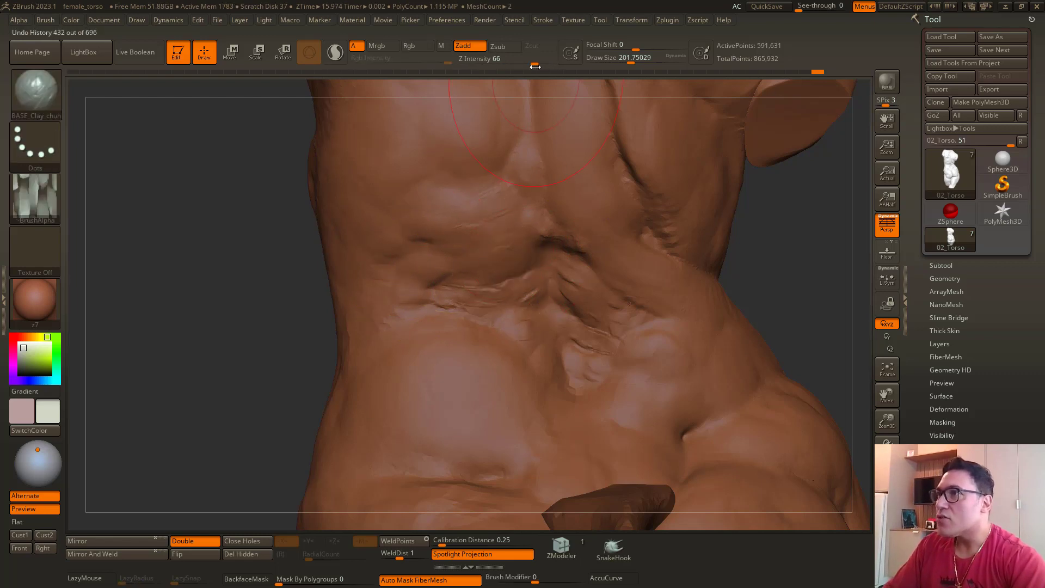
Step: Lower the Z Intensity to 37, add clay strokes over the muscle above the waist creases, and smooth them into the left flank
{"action": "left_click_drag", "start_coordinate": [535, 64], "coordinate": [525, 61]}
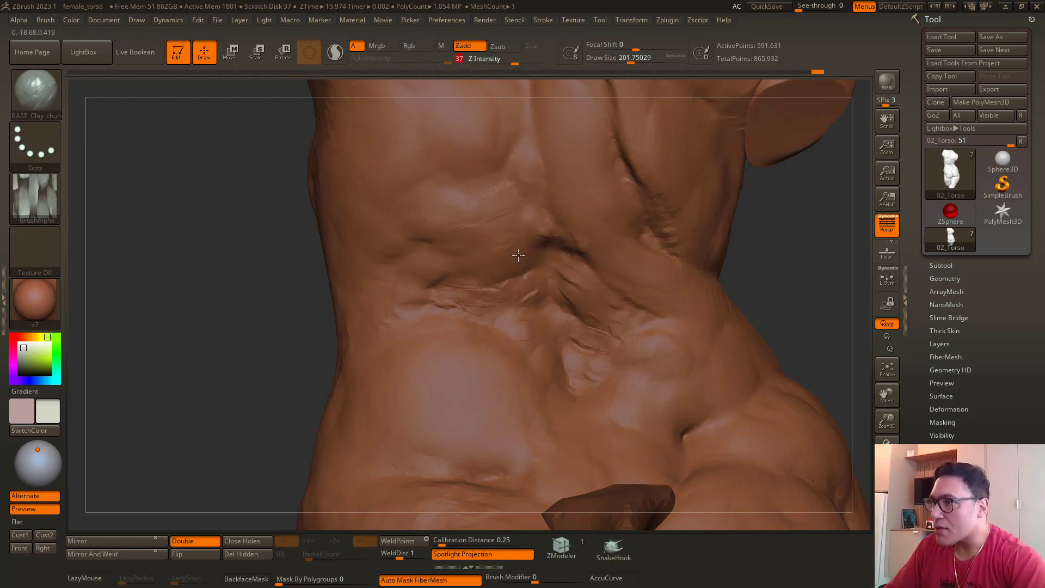
{"action": "left_click_drag", "start_coordinate": [501, 263], "coordinate": [452, 272]}
{"action": "left_click_drag", "start_coordinate": [523, 221], "coordinate": [442, 225]}
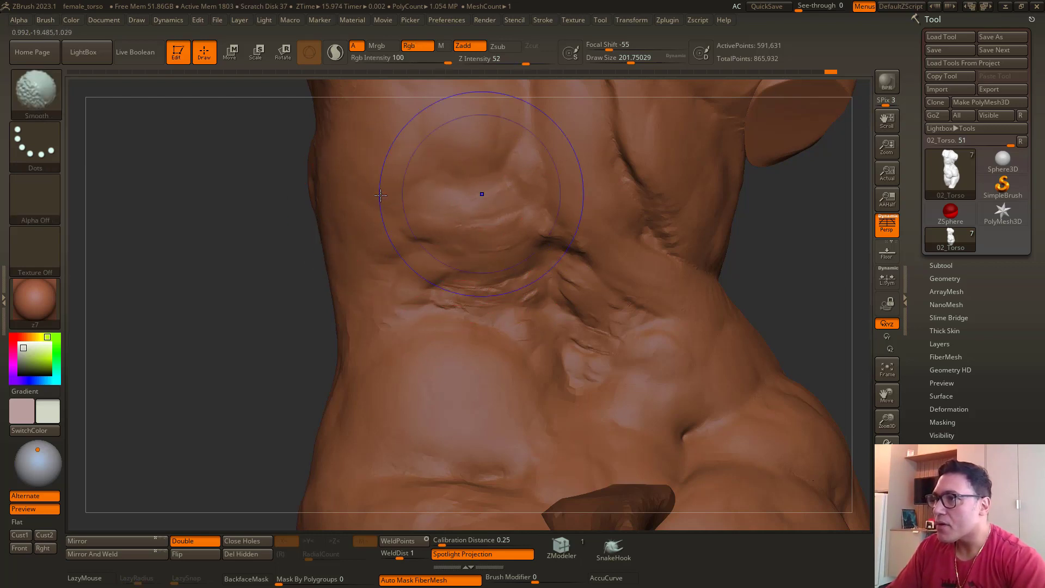
{"action": "left_click_drag", "start_coordinate": [480, 194], "coordinate": [246, 254], "text": "shift"}
{"action": "left_click_drag", "start_coordinate": [501, 219], "coordinate": [366, 263], "text": "shift"}
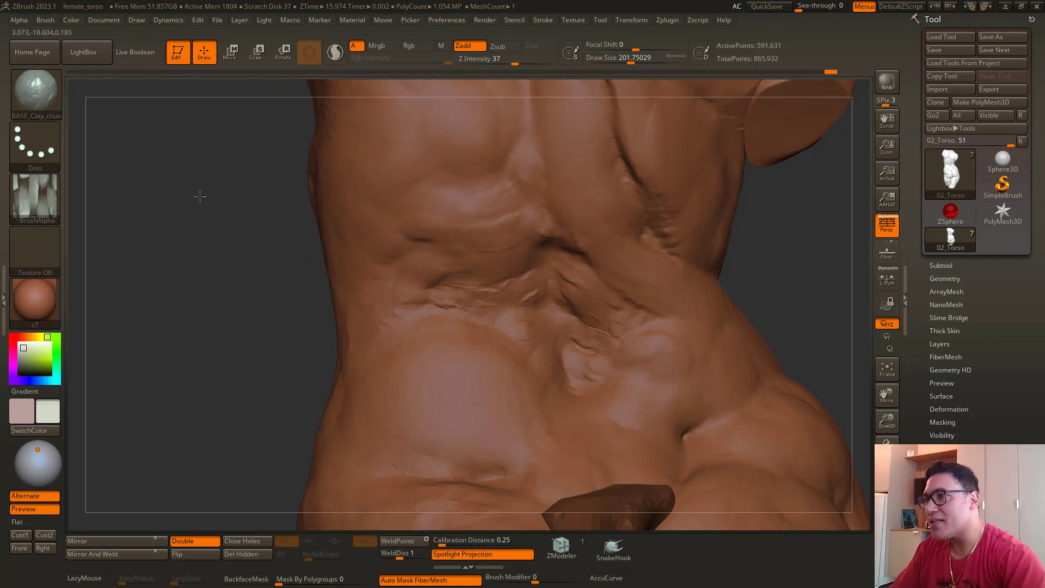
{"action": "left_click_drag", "start_coordinate": [198, 196], "coordinate": [187, 197]}
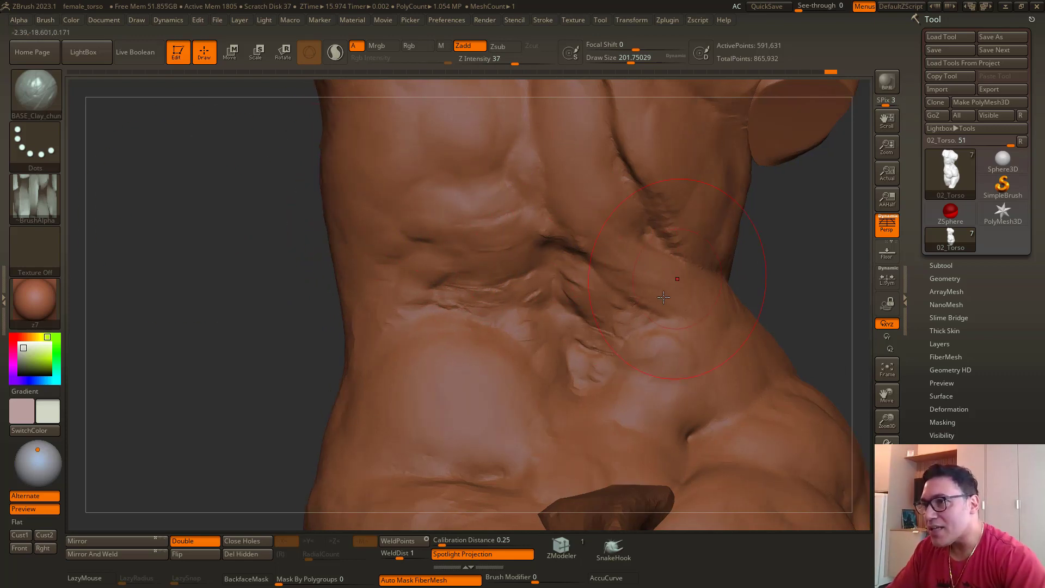
Step: Build up clay along the diagonal fold on the right flank and smooth its edges
{"action": "mouse_move", "coordinate": [245, 175]}
{"action": "left_mouse_down"}
{"action": "mouse_move", "coordinate": [311, 264]}
{"action": "mouse_move", "coordinate": [424, 239]}
{"action": "left_mouse_up"}
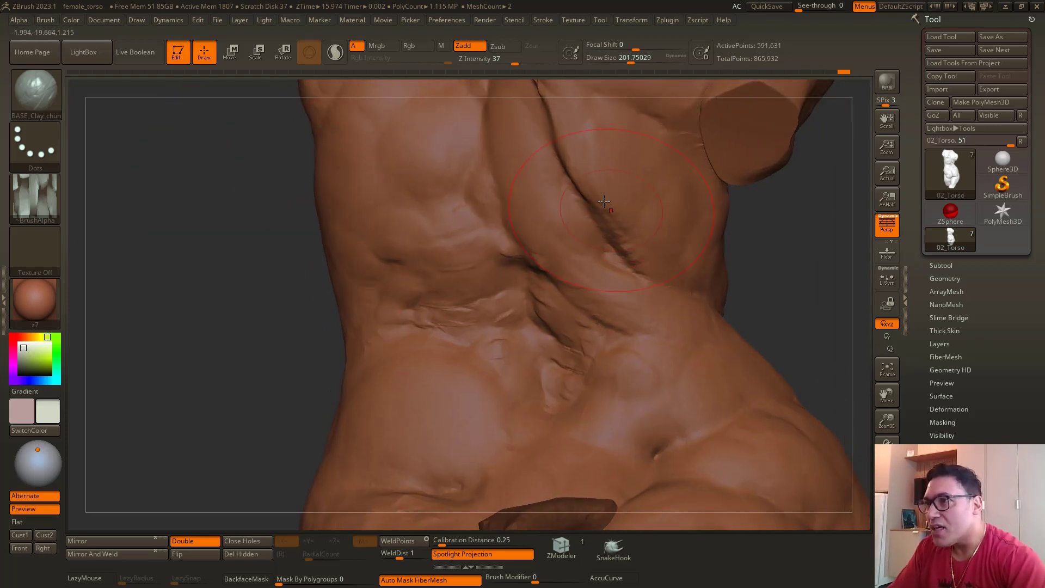
{"action": "left_click_drag", "start_coordinate": [626, 251], "coordinate": [566, 173], "text": "shift"}
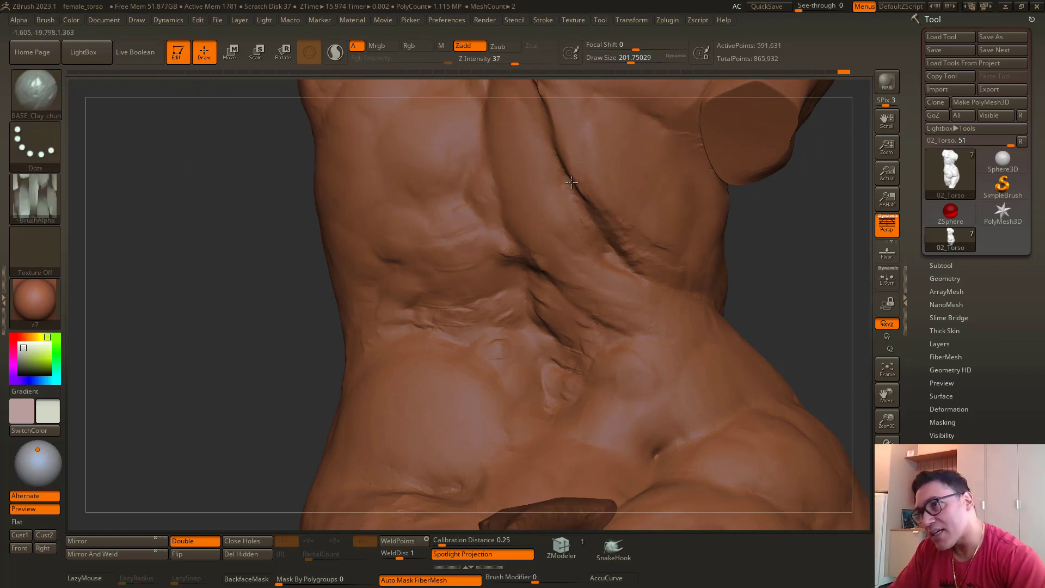
{"action": "left_click_drag", "start_coordinate": [777, 306], "coordinate": [777, 348], "text": "alt"}
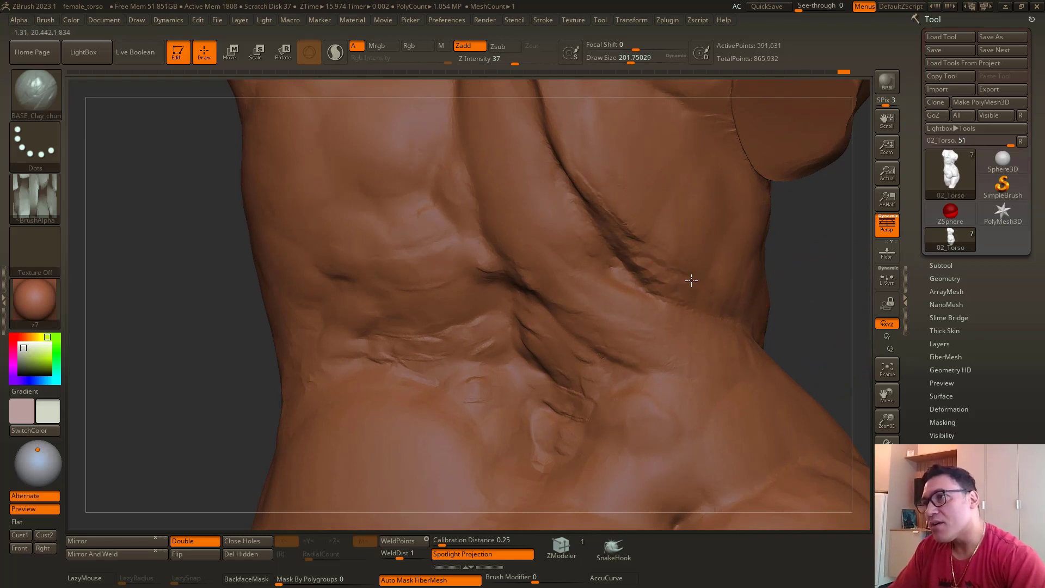
{"action": "mouse_move", "coordinate": [805, 301]}
{"action": "left_mouse_down", "text": "alt"}
{"action": "mouse_move", "coordinate": [744, 343]}
{"action": "mouse_move", "coordinate": [604, 327]}
{"action": "left_mouse_up", "text": "alt"}
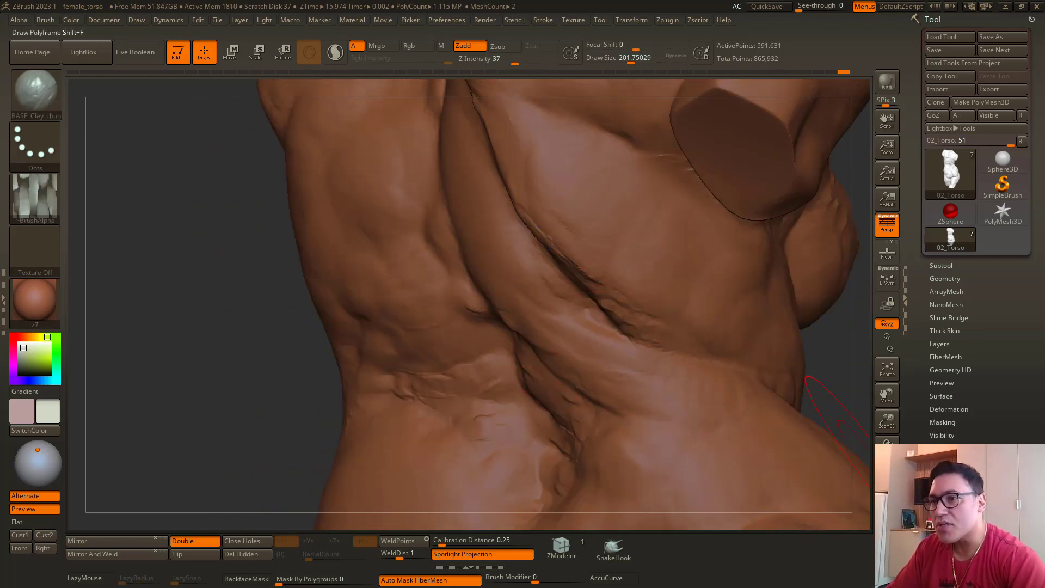
Step: Add mesh density along the right flank's diagonal fold with temporary Sculptris Pro smoothing at Draw Size about 54, using the polyframe display
{"action": "left_click", "coordinate": [887, 442]}
{"action": "left_click", "coordinate": [336, 56]}
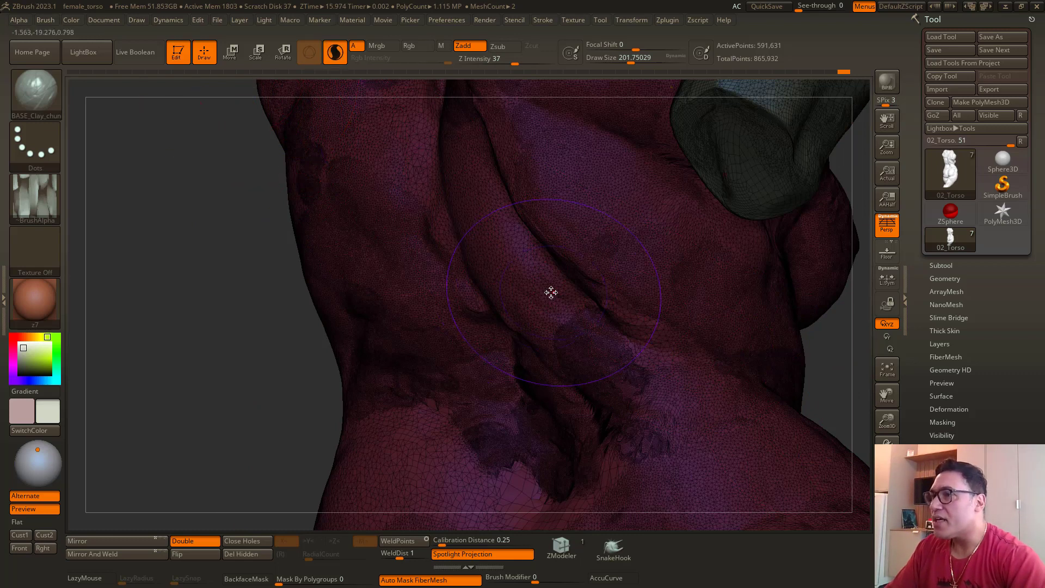
{"action": "key", "text": "space"}
{"action": "key", "text": "shift"}
{"action": "mouse_move", "coordinate": [634, 318]}
{"action": "left_mouse_down", "text": "shift"}
{"action": "mouse_move", "coordinate": [691, 375]}
{"action": "mouse_move", "coordinate": [602, 310]}
{"action": "left_mouse_up", "text": "shift"}
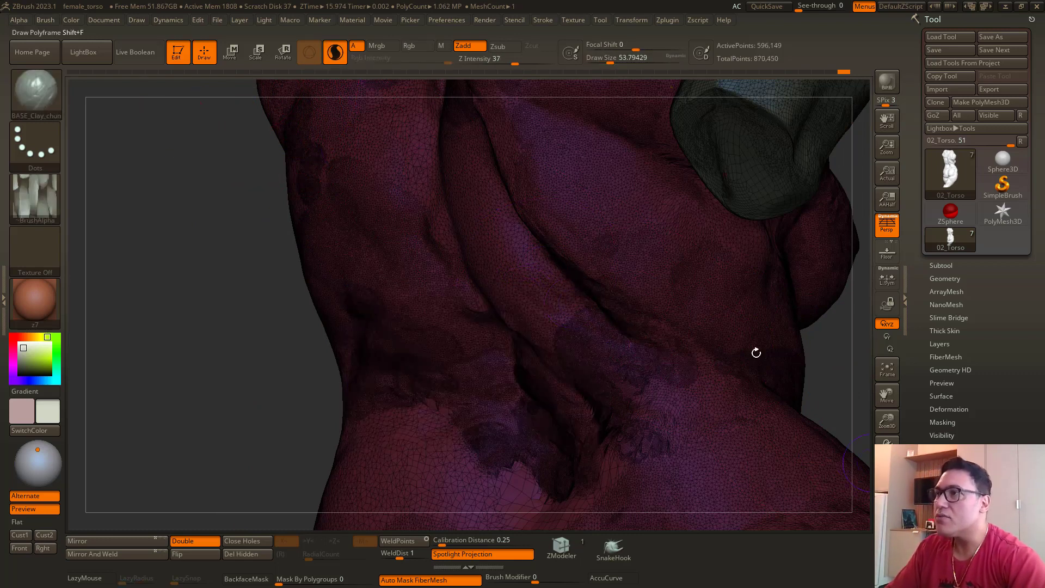
{"action": "key", "text": "shift+f"}
{"action": "left_click", "coordinate": [336, 53]}
Step: Sculpt the right flank's diagonal fold and the adjoining ribcage with clay strokes, raising the Draw Size to about 167
{"action": "key", "text": "space"}
{"action": "left_click", "coordinate": [572, 270]}
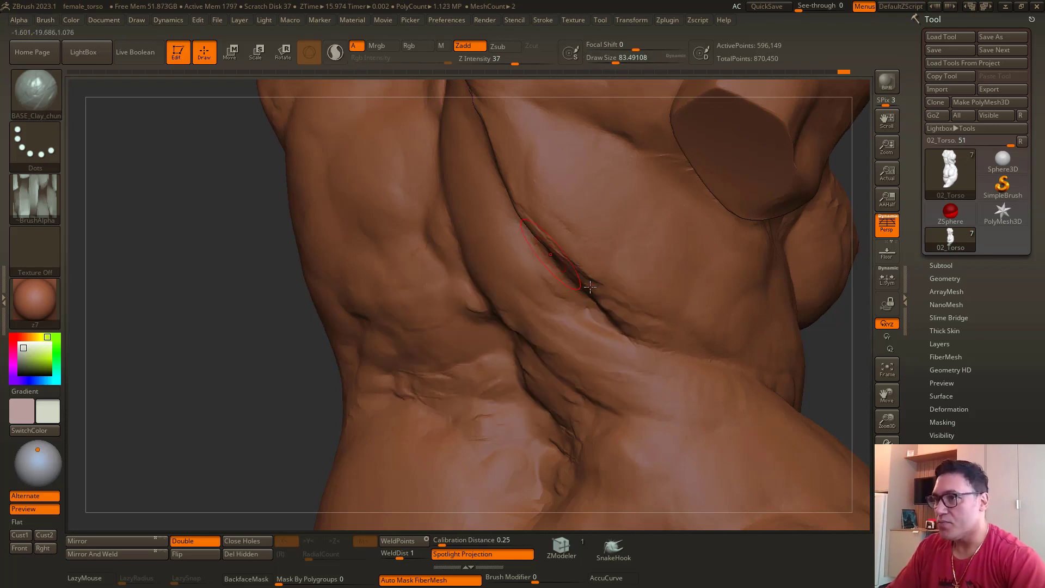
{"action": "left_click_drag", "start_coordinate": [227, 293], "coordinate": [305, 296]}
{"action": "key", "text": "space"}
{"action": "left_click_drag", "start_coordinate": [822, 338], "coordinate": [779, 340]}
{"action": "key", "text": "space"}
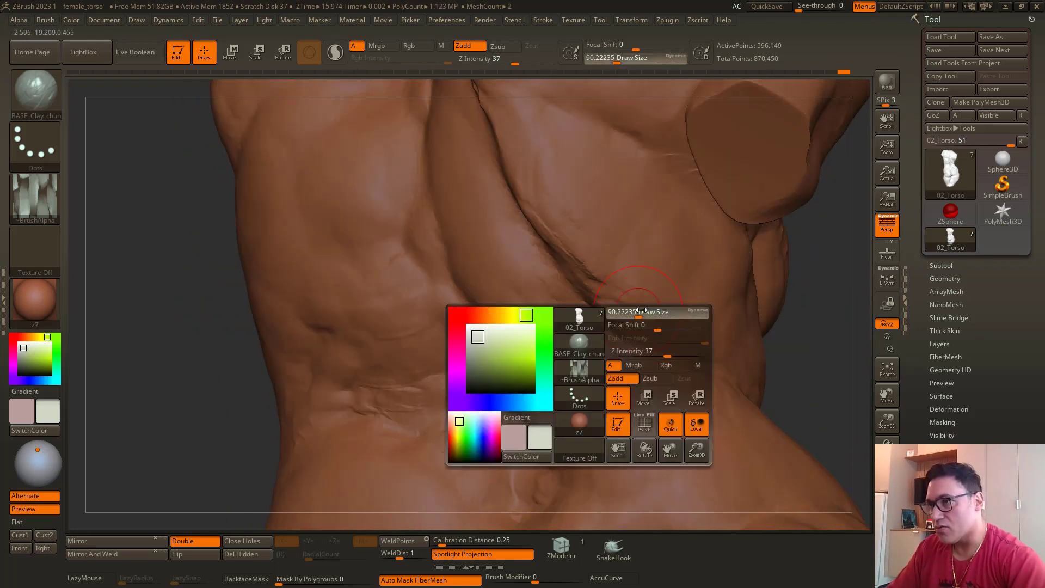
{"action": "left_click", "coordinate": [621, 314]}
{"action": "key", "text": "space"}
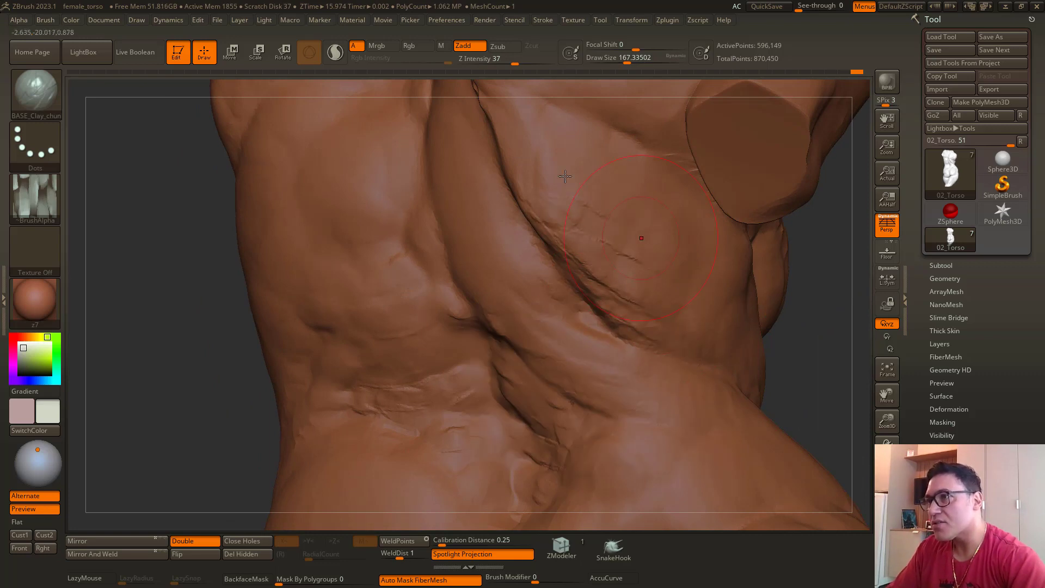
{"action": "left_click_drag", "start_coordinate": [806, 373], "coordinate": [446, 251]}
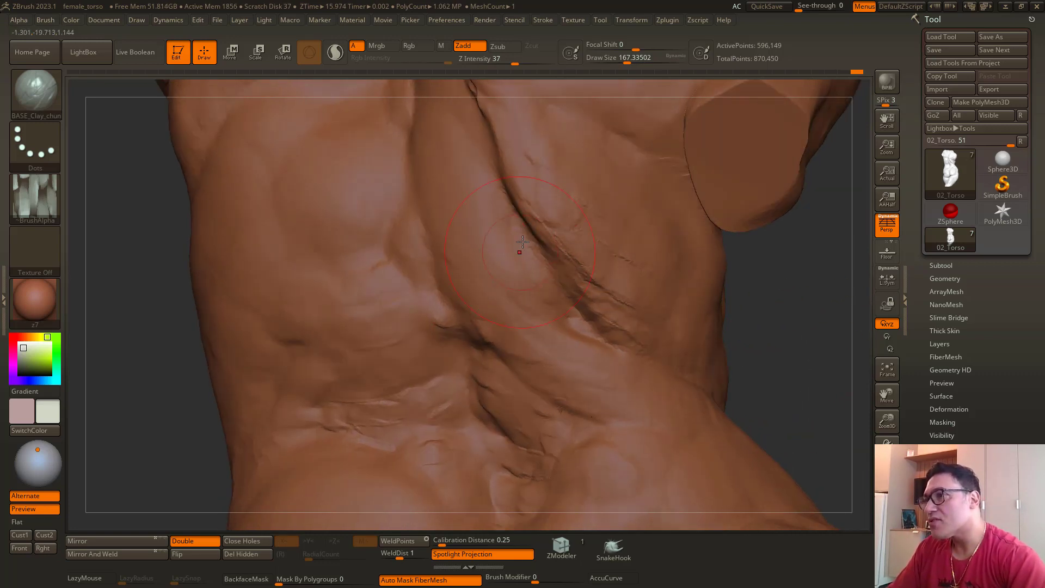
Step: Texture the long muscle beside the spine with broad clay strokes at Draw Size about 251
{"action": "key", "text": "space"}
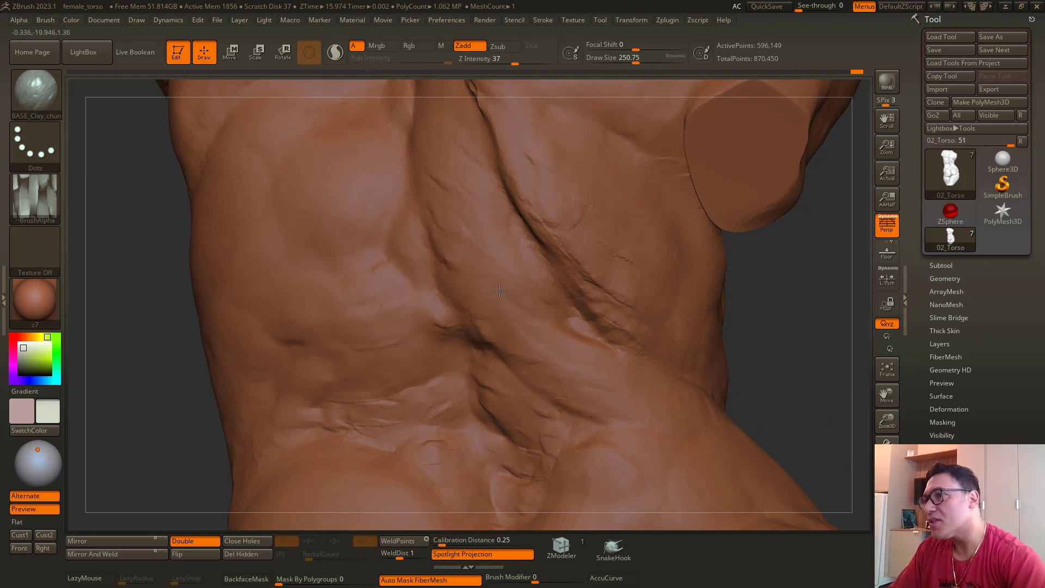
{"action": "key", "text": "ctrl+shift+z"}
{"action": "left_click_drag", "start_coordinate": [117, 166], "coordinate": [256, 136], "text": "alt"}
{"action": "mouse_move", "coordinate": [196, 250]}
{"action": "left_mouse_down"}
{"action": "mouse_move", "coordinate": [227, 224]}
{"action": "mouse_move", "coordinate": [173, 287]}
{"action": "mouse_move", "coordinate": [388, 209]}
{"action": "left_mouse_up"}
{"action": "left_click_drag", "start_coordinate": [201, 241], "coordinate": [375, 275]}
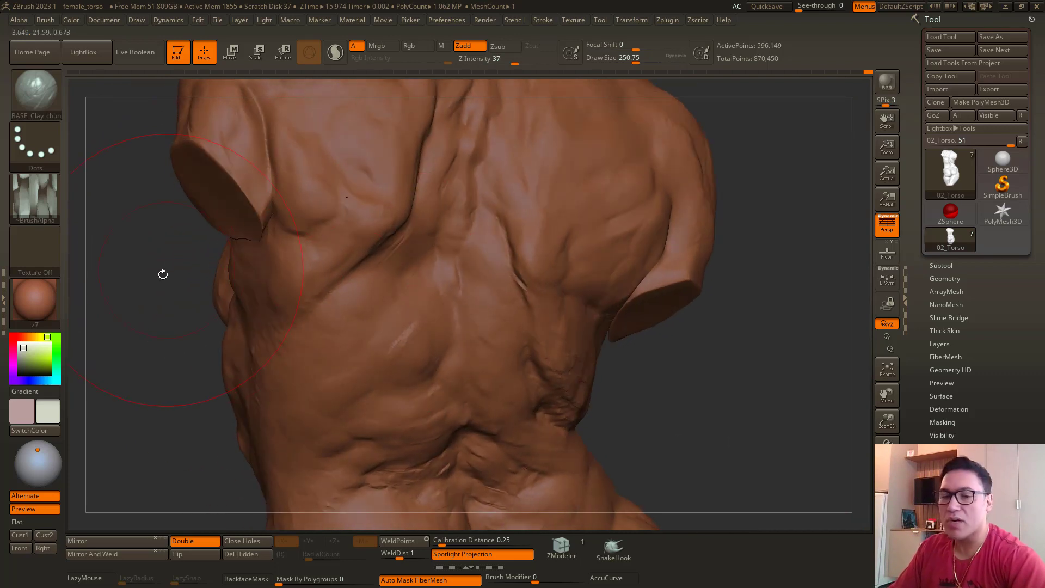
Step: Switch to the Move brush, reduce the Draw Size to about 163, and adjust the spinal furrow's shape below the shoulder blades
{"action": "key", "text": "b"}
{"action": "key", "text": "m"}
{"action": "key", "text": "v"}
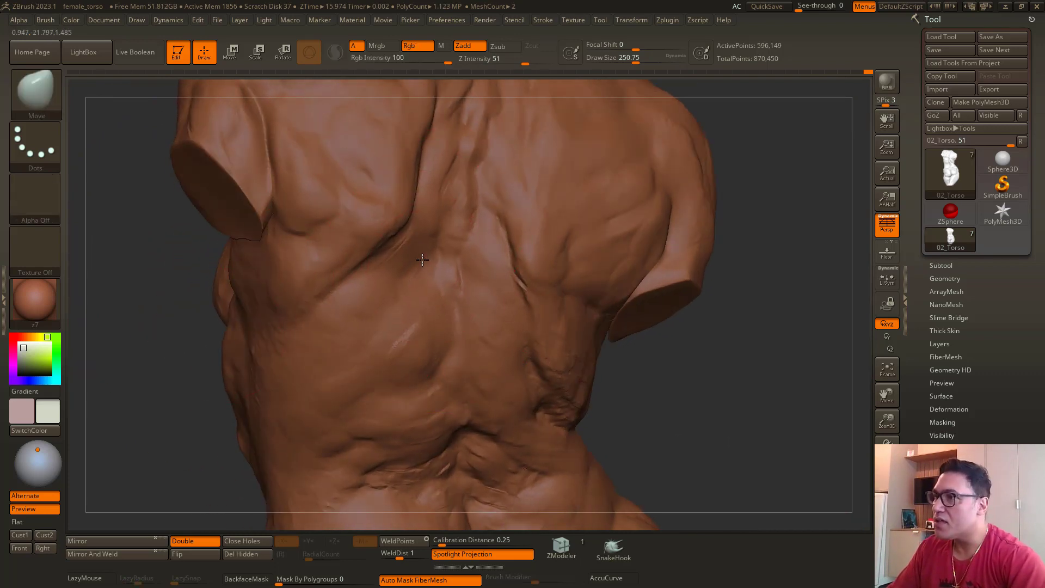
{"action": "key", "text": "space"}
{"action": "key", "text": "ctrl+z"}
{"action": "key", "text": "space"}
{"action": "left_click_drag", "start_coordinate": [440, 262], "coordinate": [449, 254]}
{"action": "left_click_drag", "start_coordinate": [611, 369], "coordinate": [653, 370]}
{"action": "key", "text": "space"}
{"action": "left_click_drag", "start_coordinate": [453, 284], "coordinate": [445, 251]}
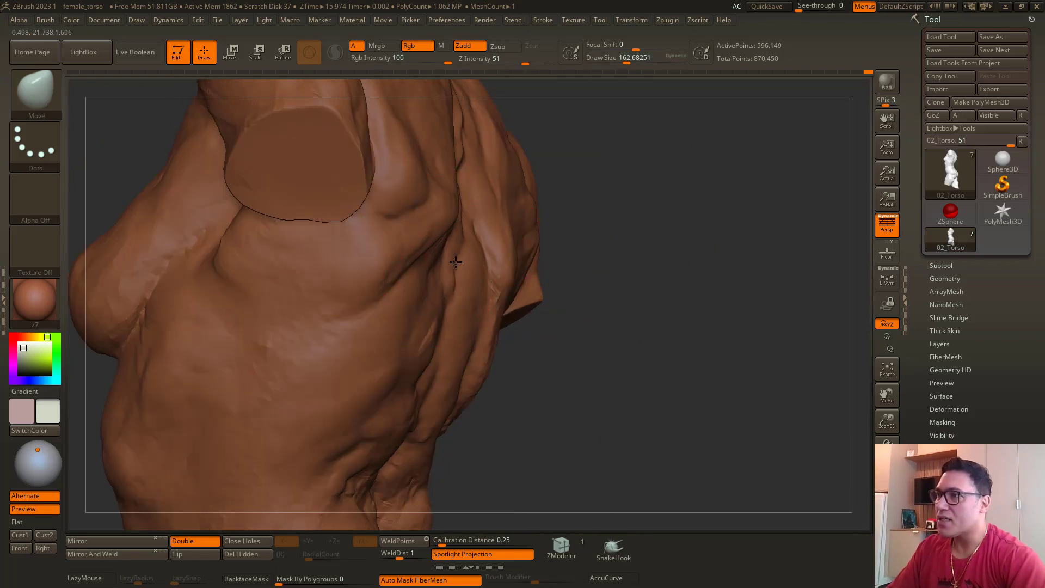
Step: Check the back's silhouette from several angles and undo the unwanted Move adjustments along the spine
{"action": "left_click_drag", "start_coordinate": [592, 368], "coordinate": [447, 381]}
{"action": "key", "text": "ctrl+z"}
{"action": "left_click_drag", "start_coordinate": [247, 251], "coordinate": [254, 268], "text": "alt"}
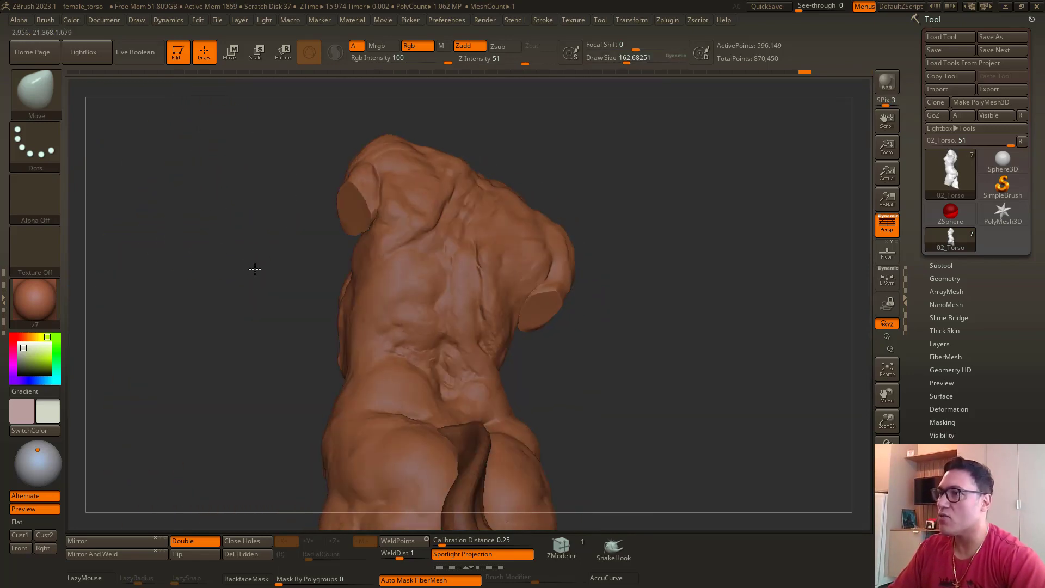
{"action": "left_click_drag", "start_coordinate": [163, 288], "coordinate": [245, 294]}
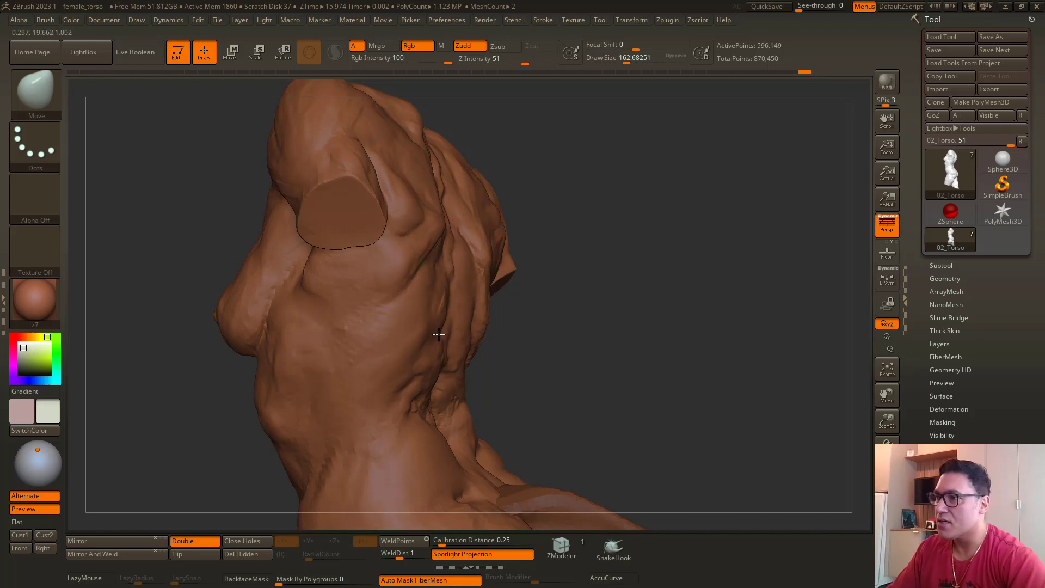
{"action": "key", "text": "ctrl+z"}
Step: Load the BASE_Clay_chunk brush, set Z Intensity 59 and Draw Size about 140, and texture the ribs below the left shoulder blade
{"action": "left_click_drag", "start_coordinate": [273, 193], "coordinate": [317, 304]}
{"action": "left_click_drag", "start_coordinate": [252, 256], "coordinate": [282, 210]}
{"action": "left_click", "coordinate": [80, 52]}
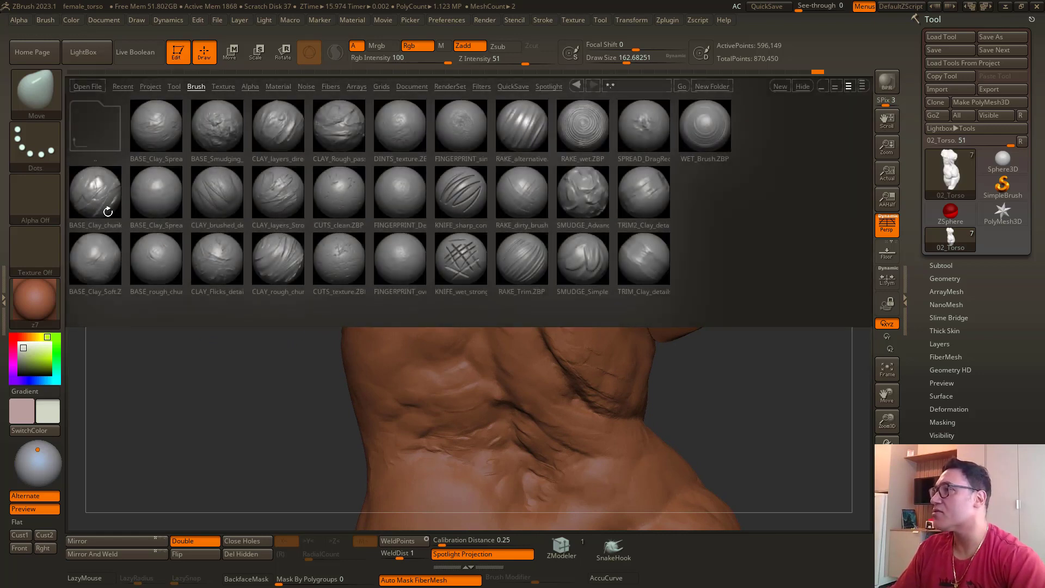
{"action": "double_click", "coordinate": [252, 205]}
{"action": "left_click_drag", "start_coordinate": [502, 64], "coordinate": [518, 63]}
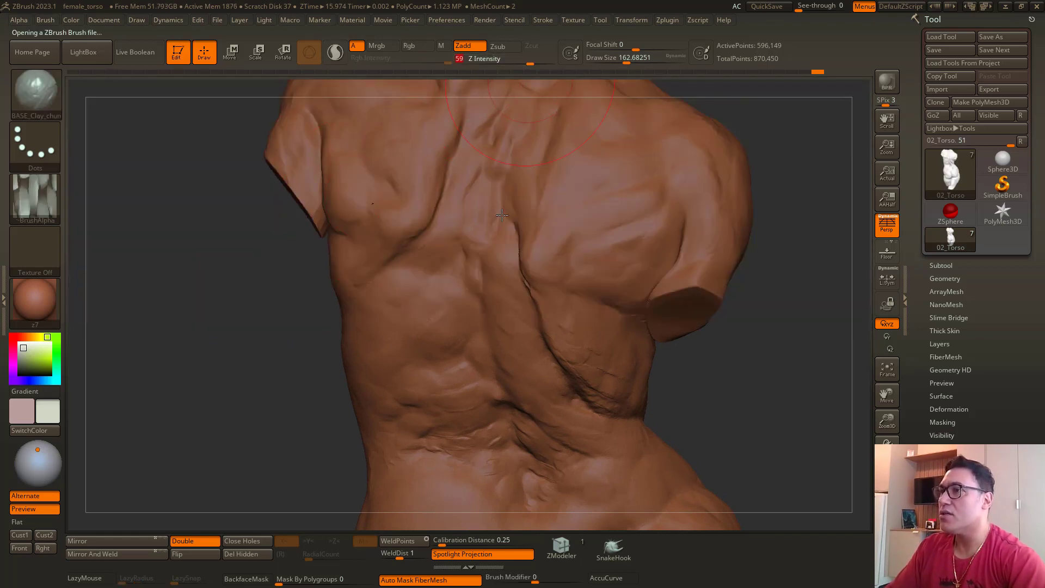
{"action": "key", "text": "space"}
{"action": "left_click_drag", "start_coordinate": [488, 286], "coordinate": [484, 287]}
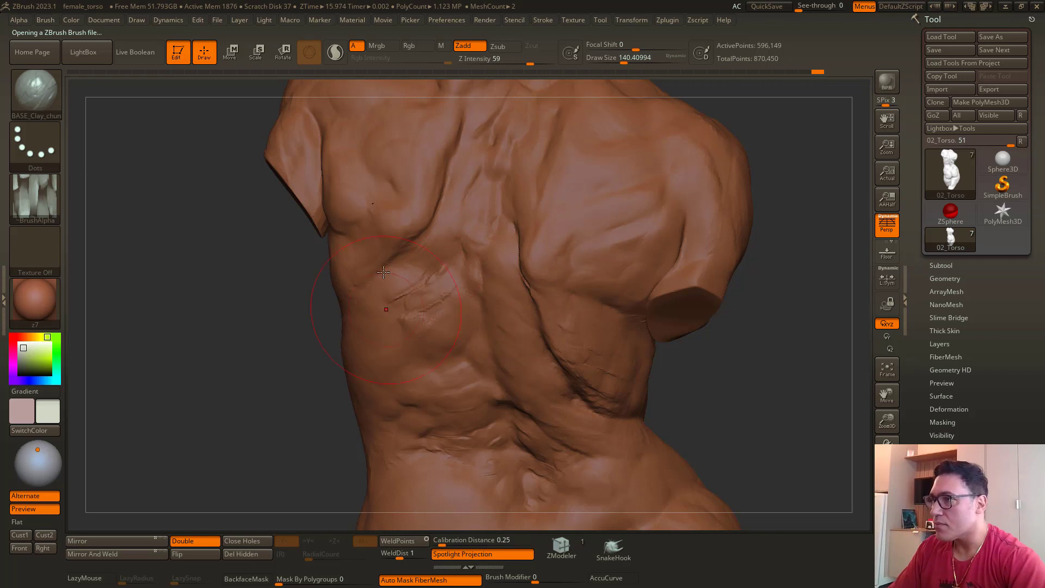
Step: Lower the Z Intensity to 32 and texture the left ribs and shoulder blade, returning the Draw Size to about 140
{"action": "left_click_drag", "start_coordinate": [495, 60], "coordinate": [511, 65]}
{"action": "key", "text": "space"}
{"action": "left_click_drag", "start_coordinate": [484, 240], "coordinate": [491, 239]}
{"action": "left_click_drag", "start_coordinate": [298, 352], "coordinate": [315, 331]}
{"action": "right_click_drag", "start_coordinate": [244, 280], "coordinate": [488, 248]}
{"action": "key", "text": "space"}
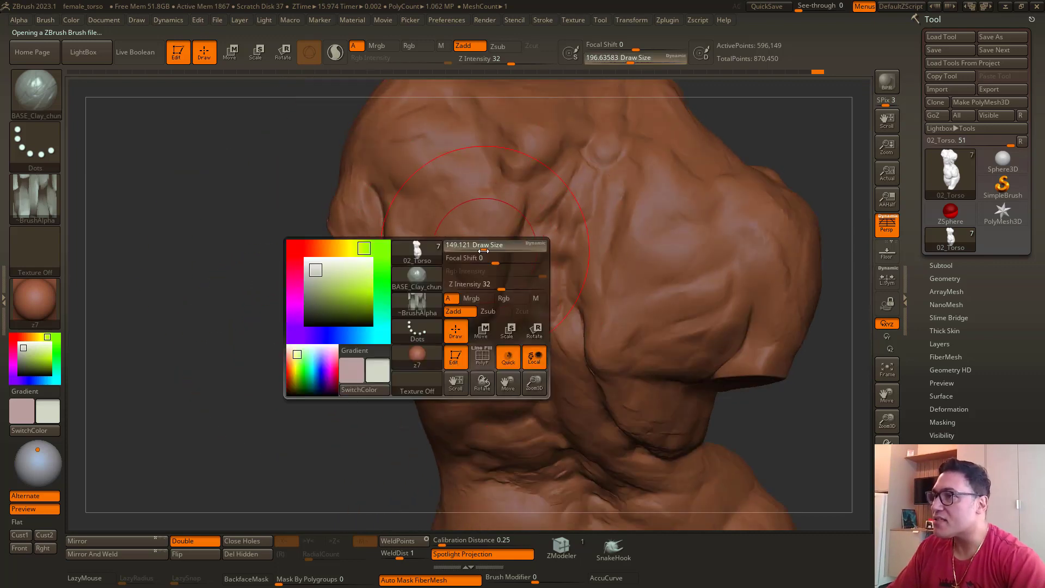
{"action": "left_click_drag", "start_coordinate": [490, 248], "coordinate": [477, 248]}
{"action": "left_click_drag", "start_coordinate": [266, 170], "coordinate": [315, 199]}
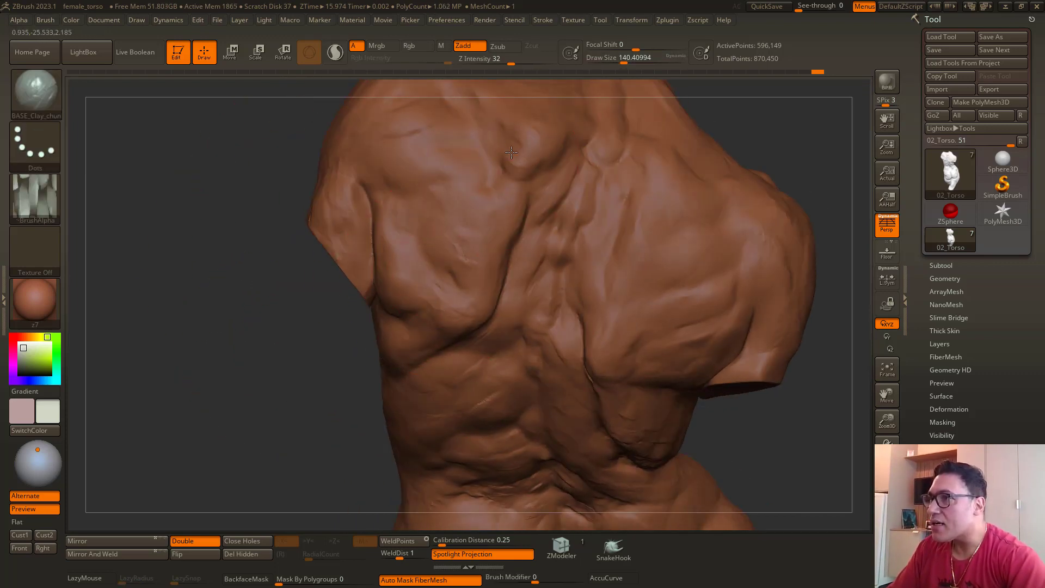
Step: Add clay-chunk creases to the left shoulder, shoulder blade and the bump near the base of the neck
{"action": "right_click_drag", "start_coordinate": [512, 153], "coordinate": [512, 280]}
{"action": "mouse_move", "coordinate": [481, 238]}
{"action": "right_mouse_down"}
{"action": "mouse_move", "coordinate": [506, 272]}
{"action": "mouse_move", "coordinate": [399, 173]}
{"action": "mouse_move", "coordinate": [577, 245]}
{"action": "right_mouse_up"}
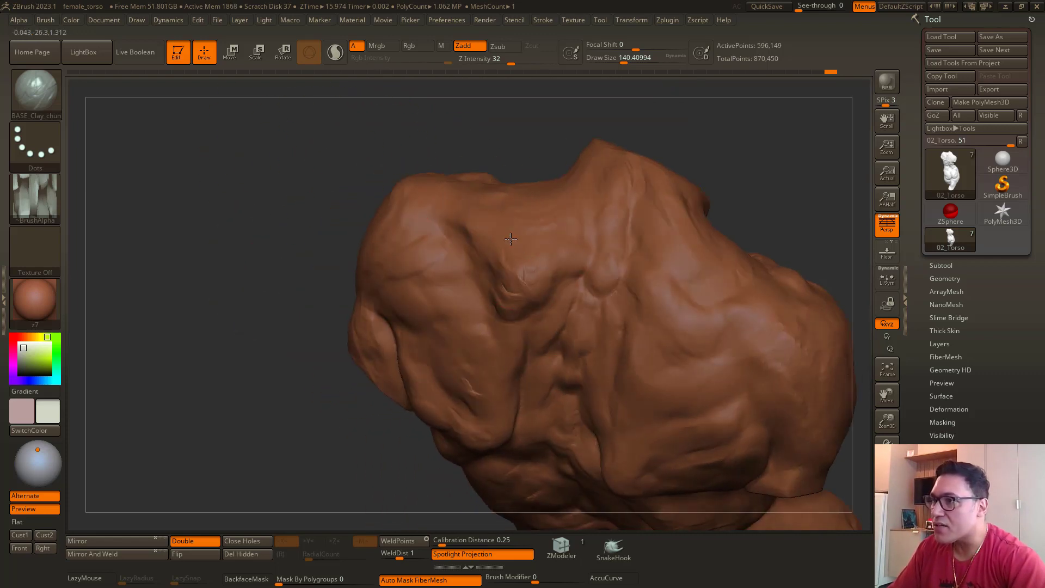
{"action": "right_click_drag", "start_coordinate": [510, 238], "coordinate": [464, 317]}
{"action": "right_click_drag", "start_coordinate": [291, 267], "coordinate": [397, 242]}
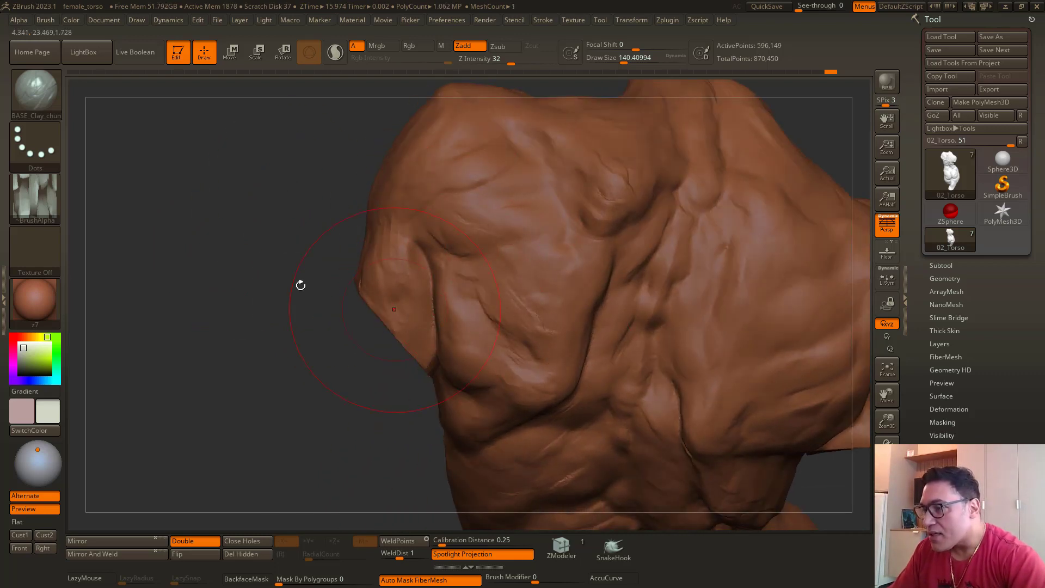
{"action": "right_click_drag", "start_coordinate": [301, 285], "coordinate": [479, 374]}
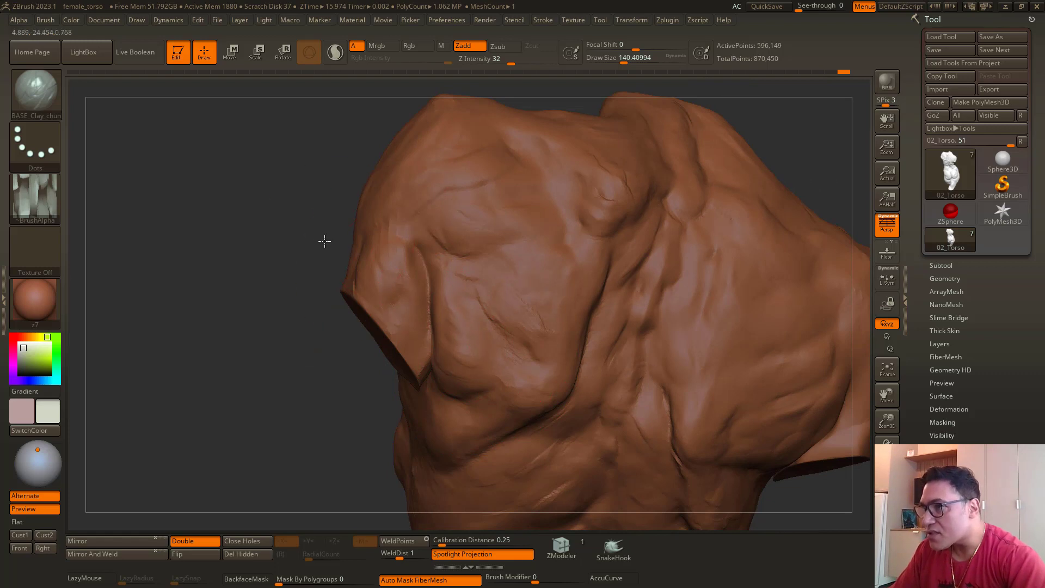
{"action": "right_click_drag", "start_coordinate": [324, 241], "coordinate": [596, 282]}
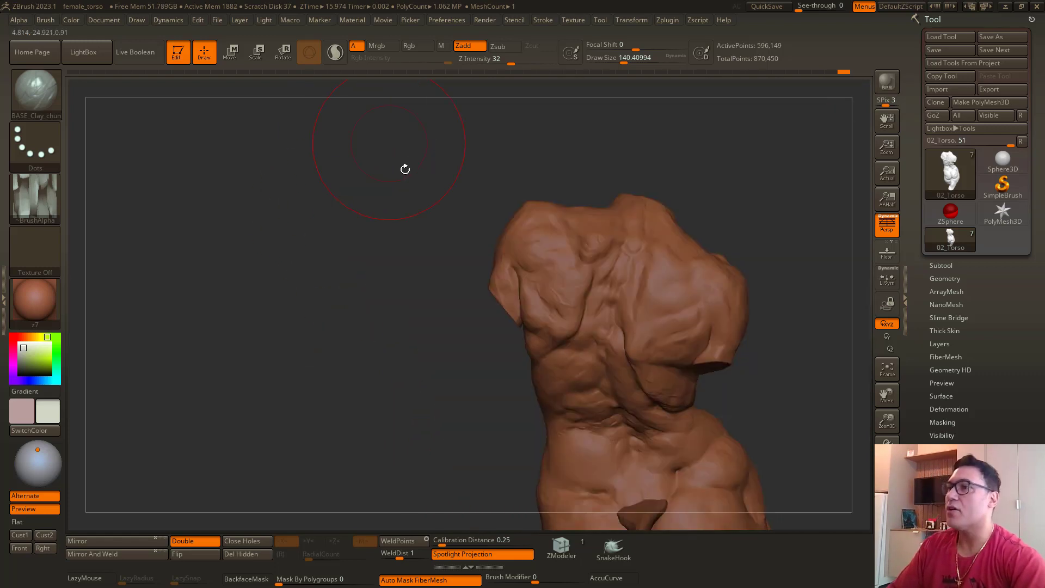
{"action": "right_click_drag", "start_coordinate": [403, 168], "coordinate": [410, 239]}
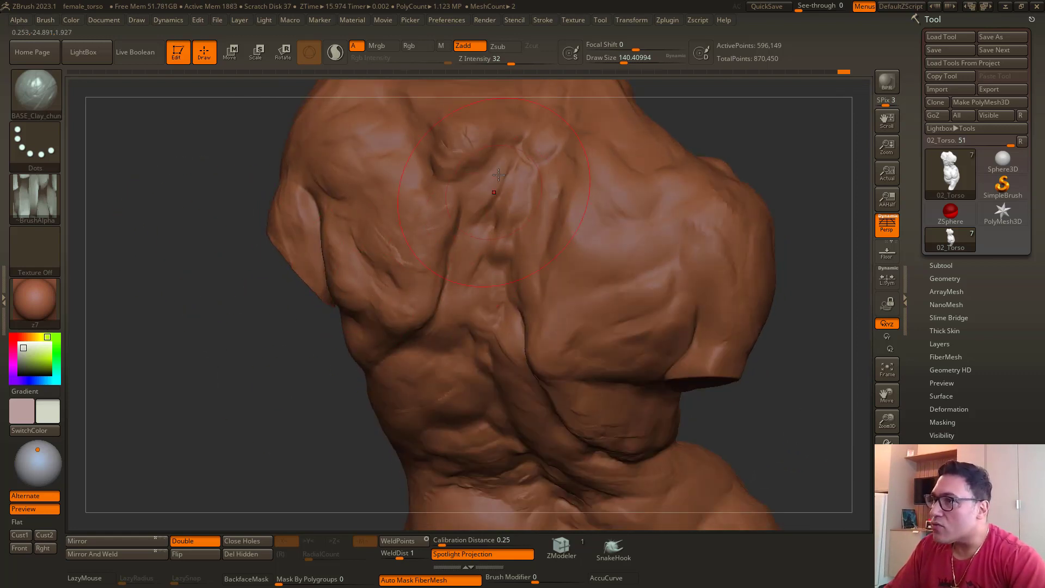
Step: Texture the muscles between the left shoulder blade and upper spine, using Draw Size about 97 and about 145
{"action": "right_click_drag", "start_coordinate": [206, 165], "coordinate": [471, 217], "text": "ctrl"}
{"action": "key", "text": "space"}
{"action": "left_click_drag", "start_coordinate": [472, 214], "coordinate": [458, 215]}
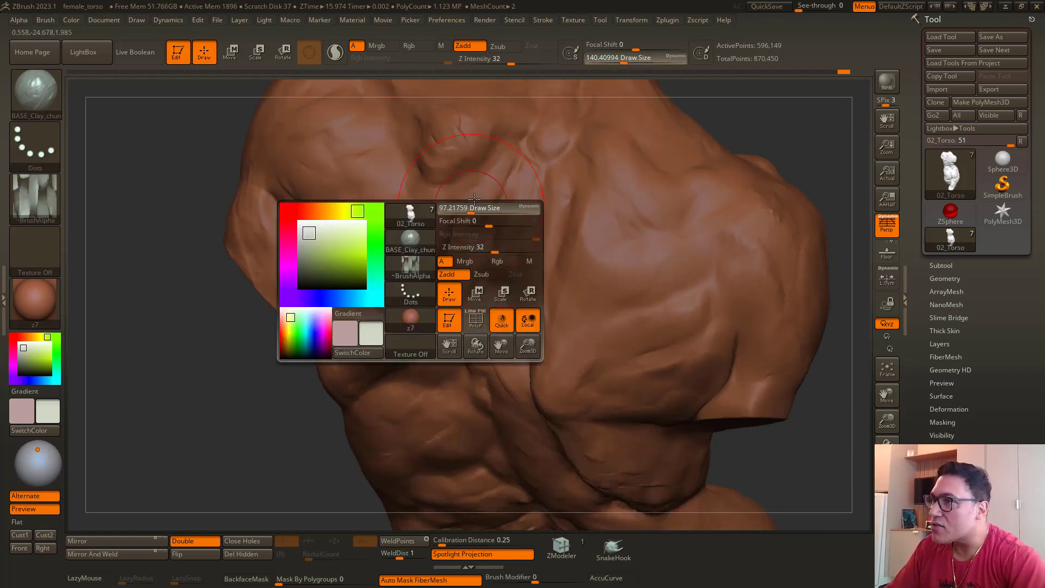
{"action": "right_click_drag", "start_coordinate": [338, 245], "coordinate": [381, 228]}
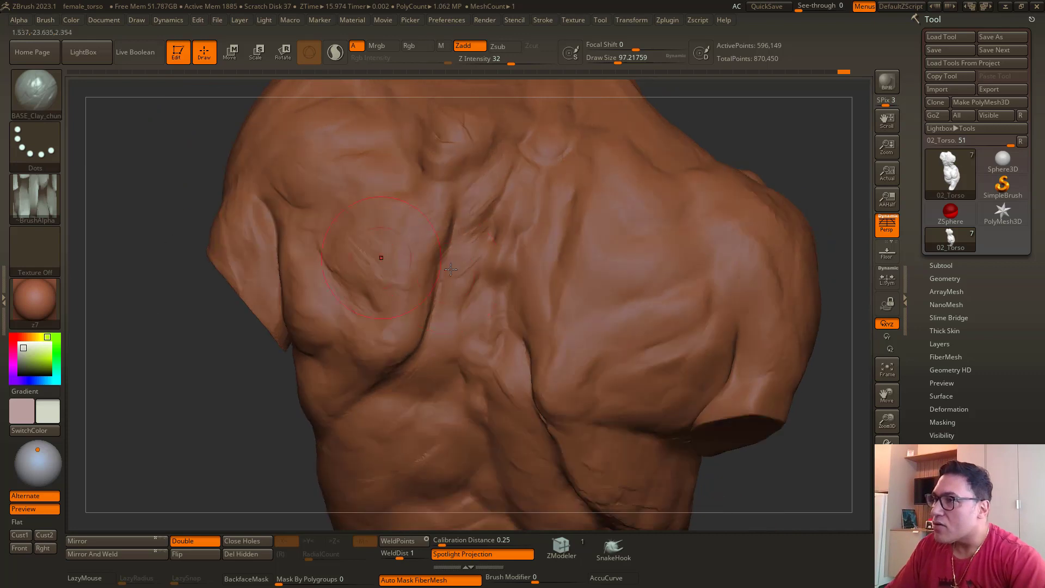
{"action": "key", "text": "space"}
{"action": "left_click_drag", "start_coordinate": [448, 260], "coordinate": [456, 260]}
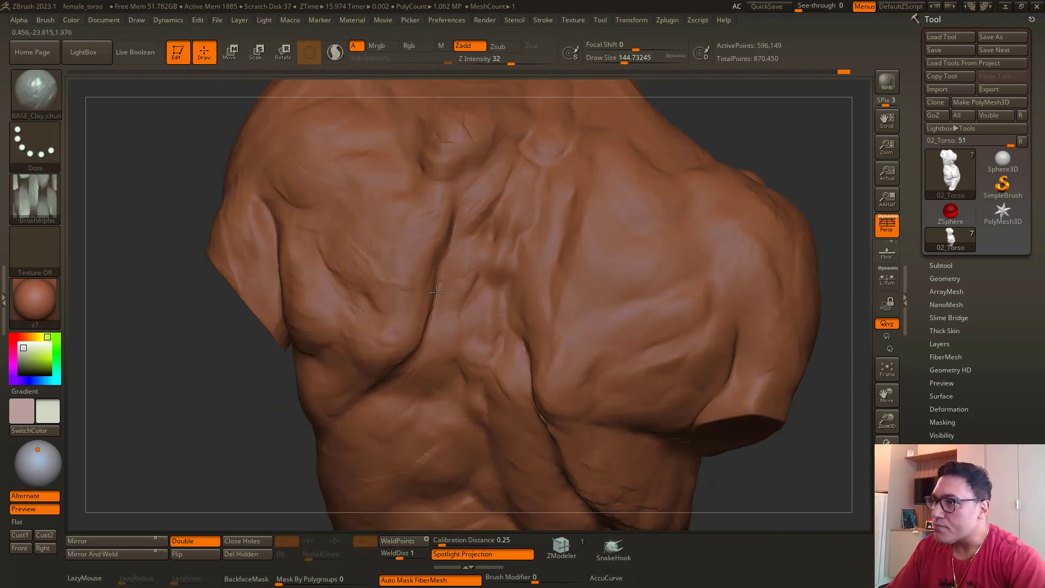
Step: Build clay texture along the spinal furrow and the folds below the left shoulder blade, softening the strokes between the shoulder blades
{"action": "right_click_drag", "start_coordinate": [191, 370], "coordinate": [531, 244], "text": "ctrl"}
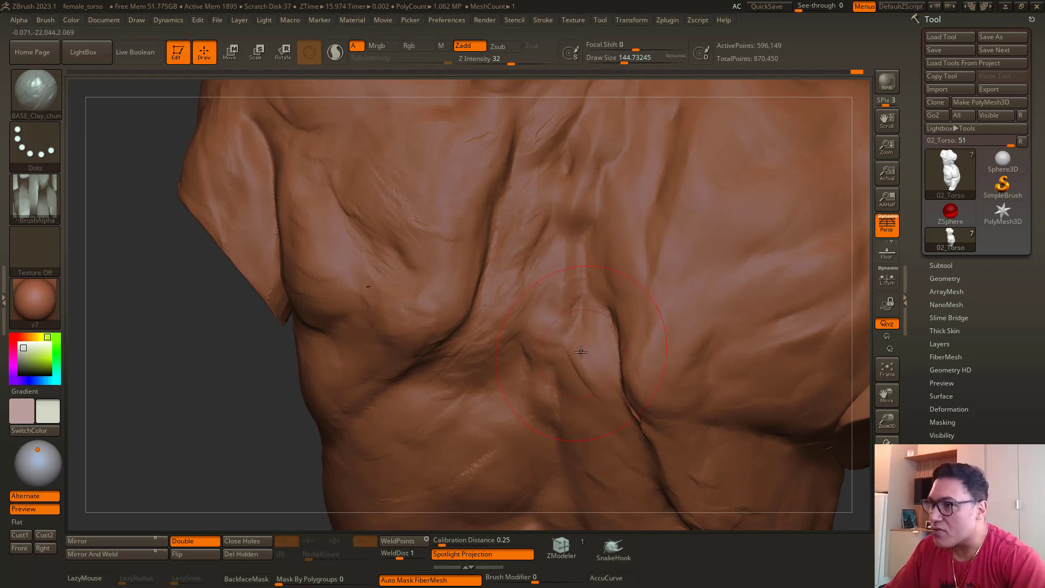
{"action": "left_click_drag", "start_coordinate": [299, 403], "coordinate": [604, 313]}
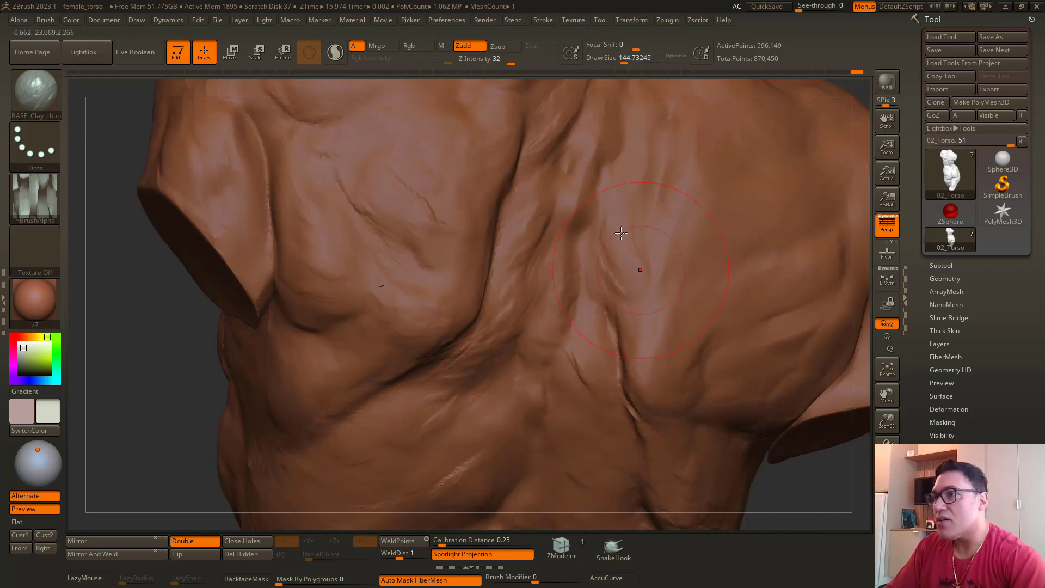
{"action": "mouse_move", "coordinate": [804, 448]}
{"action": "left_mouse_down"}
{"action": "mouse_move", "coordinate": [795, 494]}
{"action": "mouse_move", "coordinate": [576, 260]}
{"action": "left_mouse_up"}
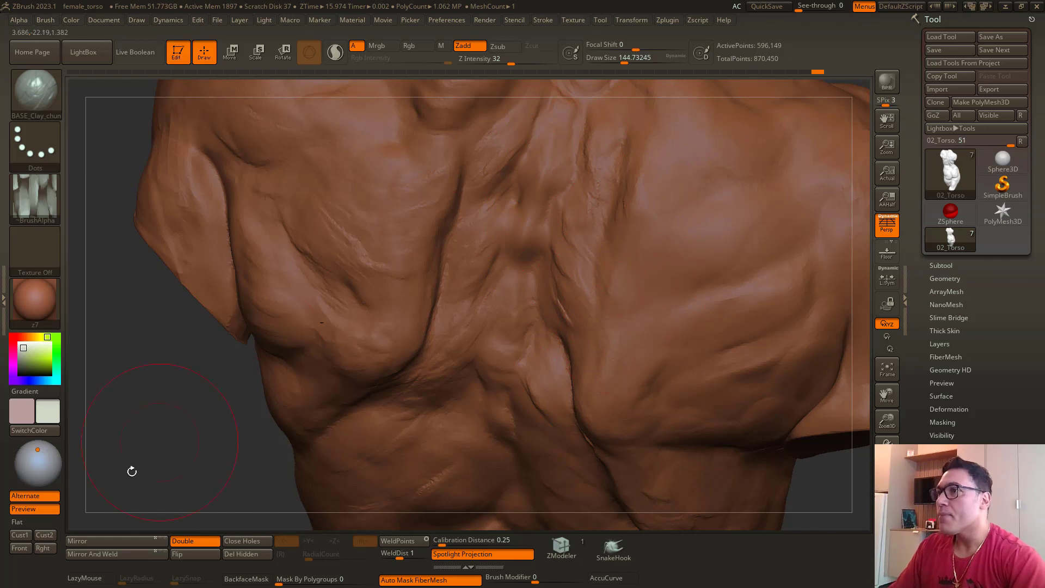
{"action": "left_click_drag", "start_coordinate": [131, 471], "coordinate": [215, 348], "text": "alt"}
{"action": "left_click_drag", "start_coordinate": [199, 278], "coordinate": [213, 398], "text": "alt"}
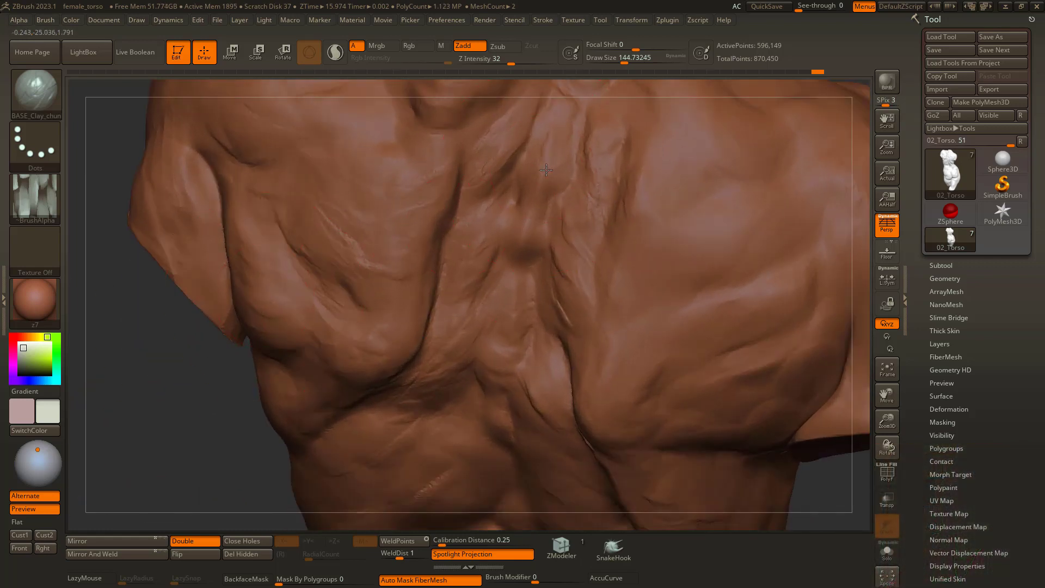
{"action": "left_click_drag", "start_coordinate": [527, 216], "coordinate": [539, 193], "text": "shift"}
{"action": "left_click_drag", "start_coordinate": [245, 398], "coordinate": [213, 354], "text": "alt"}
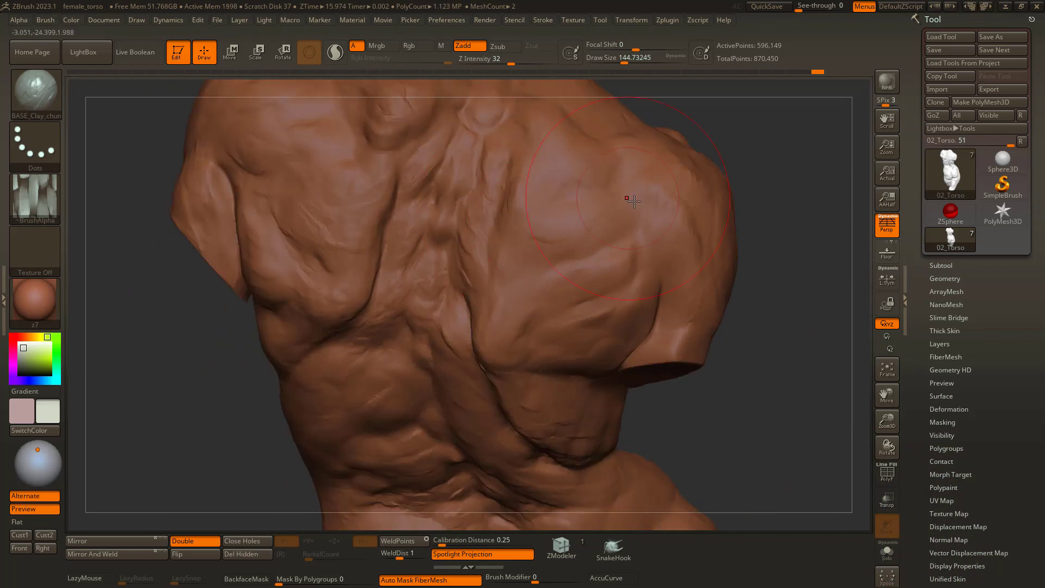
Step: Sculpt creases across the right shoulder blade and its lower edge, raising the Draw Size to about 167
{"action": "mouse_move", "coordinate": [583, 298]}
{"action": "right_mouse_down"}
{"action": "mouse_move", "coordinate": [478, 366]}
{"action": "mouse_move", "coordinate": [603, 373]}
{"action": "right_mouse_up"}
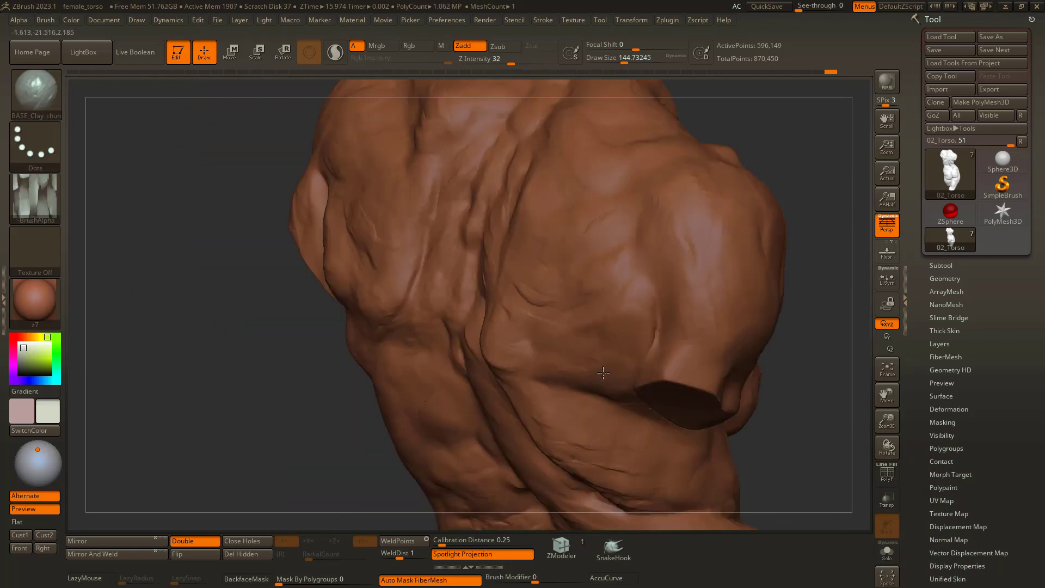
{"action": "mouse_move", "coordinate": [536, 243]}
{"action": "right_mouse_down"}
{"action": "mouse_move", "coordinate": [560, 238]}
{"action": "mouse_move", "coordinate": [296, 294]}
{"action": "mouse_move", "coordinate": [226, 137]}
{"action": "mouse_move", "coordinate": [415, 320]}
{"action": "mouse_move", "coordinate": [282, 240]}
{"action": "mouse_move", "coordinate": [303, 186]}
{"action": "mouse_move", "coordinate": [252, 163]}
{"action": "mouse_move", "coordinate": [310, 301]}
{"action": "mouse_move", "coordinate": [460, 312]}
{"action": "mouse_move", "coordinate": [378, 388]}
{"action": "right_mouse_up"}
{"action": "key", "text": "space"}
{"action": "left_click_drag", "start_coordinate": [439, 331], "coordinate": [445, 332]}
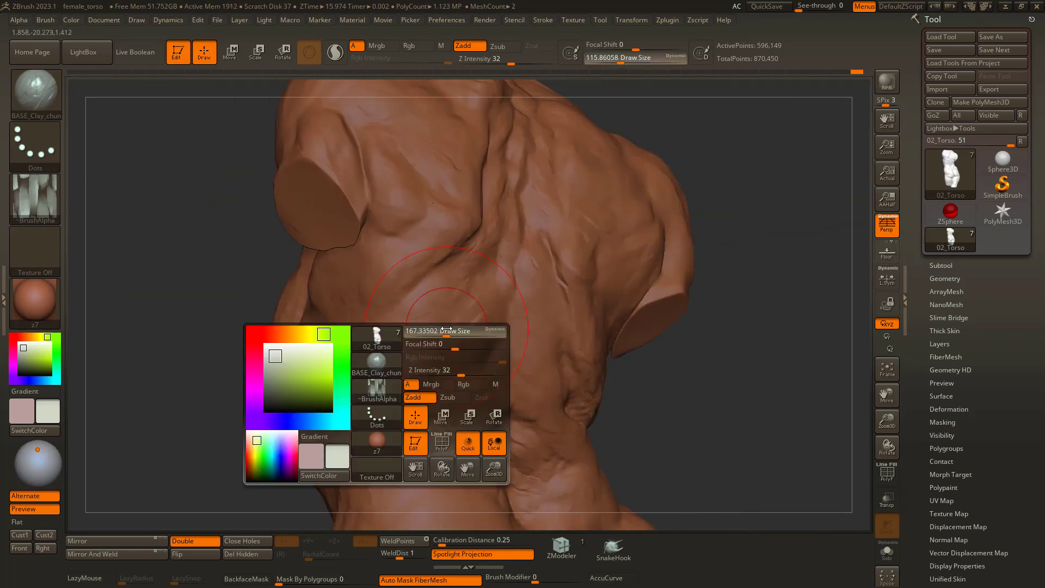
{"action": "mouse_move", "coordinate": [445, 332]}
{"action": "right_mouse_down"}
{"action": "mouse_move", "coordinate": [560, 331]}
{"action": "mouse_move", "coordinate": [637, 313]}
{"action": "mouse_move", "coordinate": [655, 265]}
{"action": "right_mouse_up"}
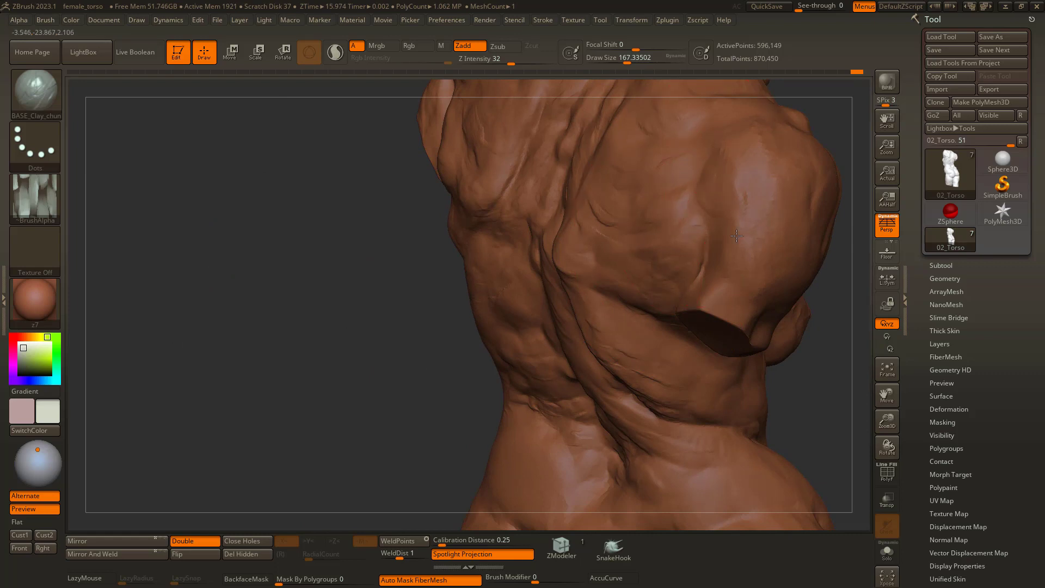
{"action": "right_click_drag", "start_coordinate": [737, 236], "coordinate": [604, 338]}
Step: Display the wireframe and refine the mesh density over the right upper arm with the Smooth brush at Draw Size about 31
{"action": "key", "text": "space"}
{"action": "mouse_move", "coordinate": [670, 265]}
{"action": "left_mouse_down"}
{"action": "mouse_move", "coordinate": [699, 264]}
{"action": "mouse_move", "coordinate": [701, 233]}
{"action": "mouse_move", "coordinate": [676, 237]}
{"action": "mouse_move", "coordinate": [748, 241]}
{"action": "left_mouse_up"}
{"action": "key", "text": "shift+f"}
{"action": "key", "text": "space"}
{"action": "key", "text": "space"}
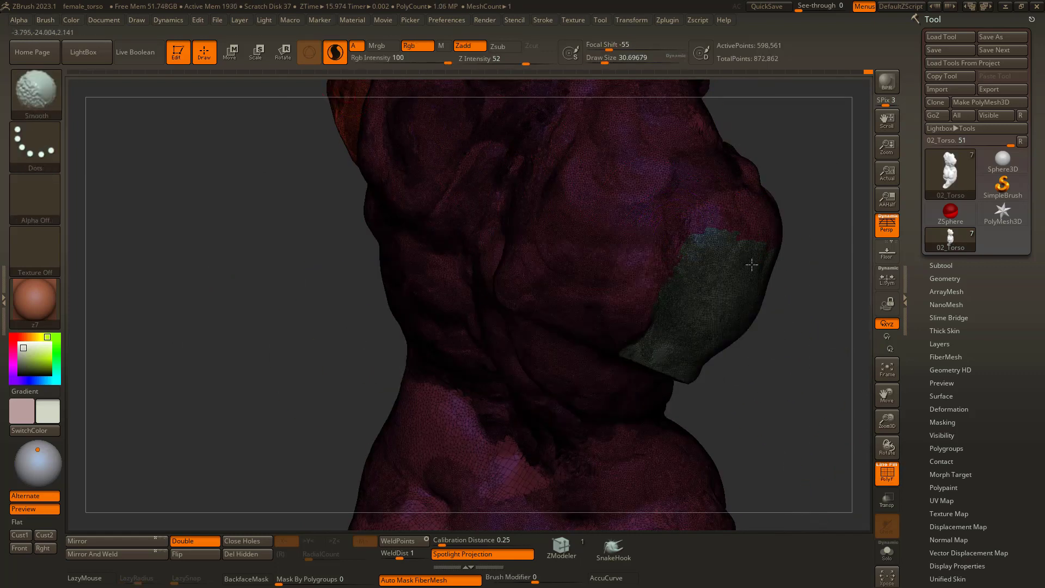
{"action": "key", "text": "shift+f"}
{"action": "key", "text": "backslash"}
Step: Texture the right shoulder and upper arm with clay strokes at Draw Size about 136, reducing it to about 120
{"action": "key", "text": "space"}
{"action": "left_click_drag", "start_coordinate": [655, 265], "coordinate": [669, 265]}
{"action": "right_click_drag", "start_coordinate": [677, 261], "coordinate": [653, 225]}
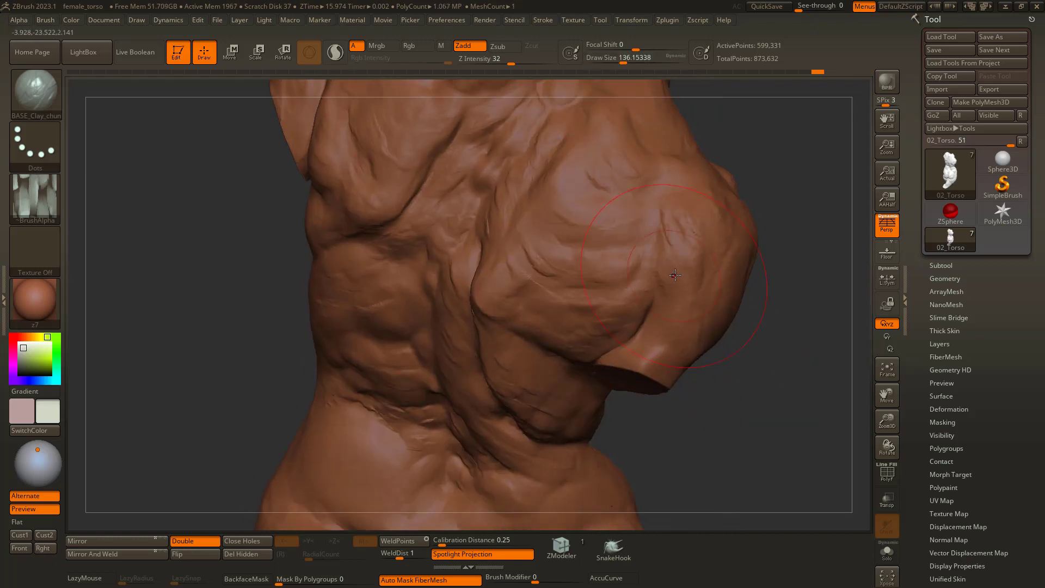
{"action": "key", "text": "space"}
{"action": "left_click_drag", "start_coordinate": [653, 222], "coordinate": [647, 222]}
{"action": "right_click_drag", "start_coordinate": [650, 344], "coordinate": [363, 251]}
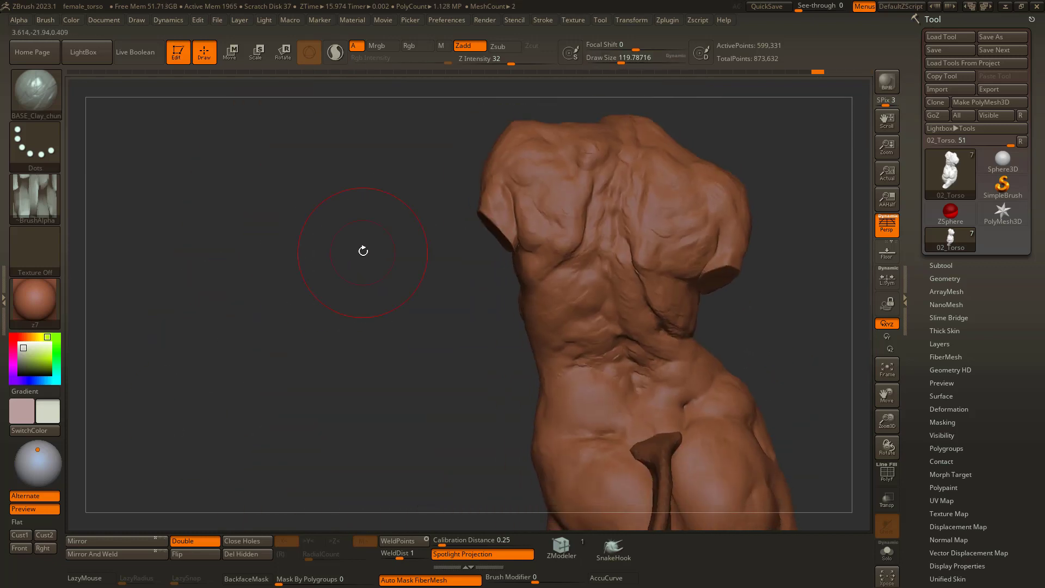
Step: Even out the mesh density along the left flank in wireframe view using the Smooth brush at Z Intensity 3 and Draw Size 56
{"action": "right_click_drag", "start_coordinate": [460, 202], "coordinate": [443, 252], "text": "ctrl"}
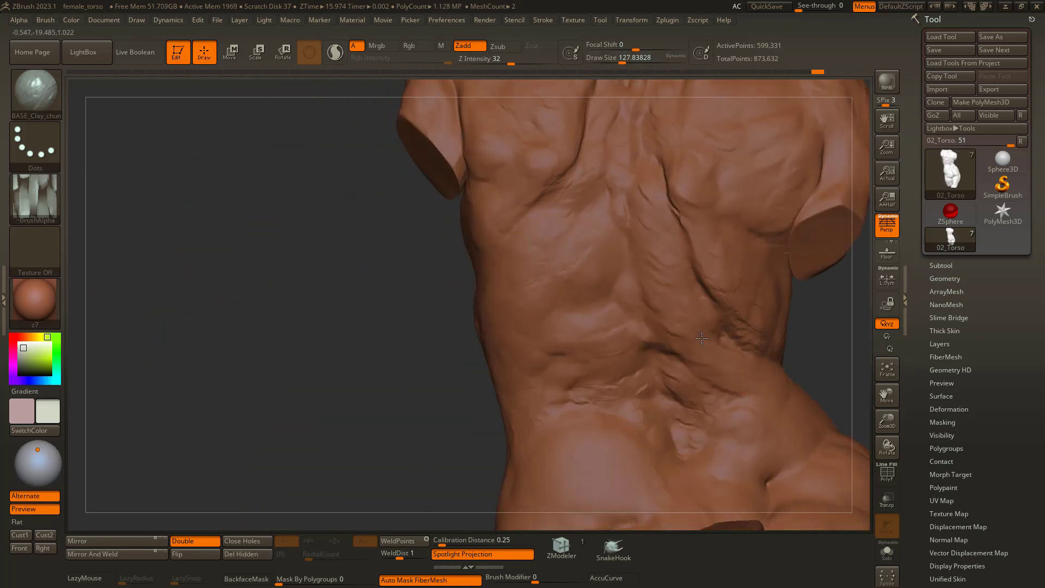
{"action": "right_click_drag", "start_coordinate": [702, 338], "coordinate": [466, 311]}
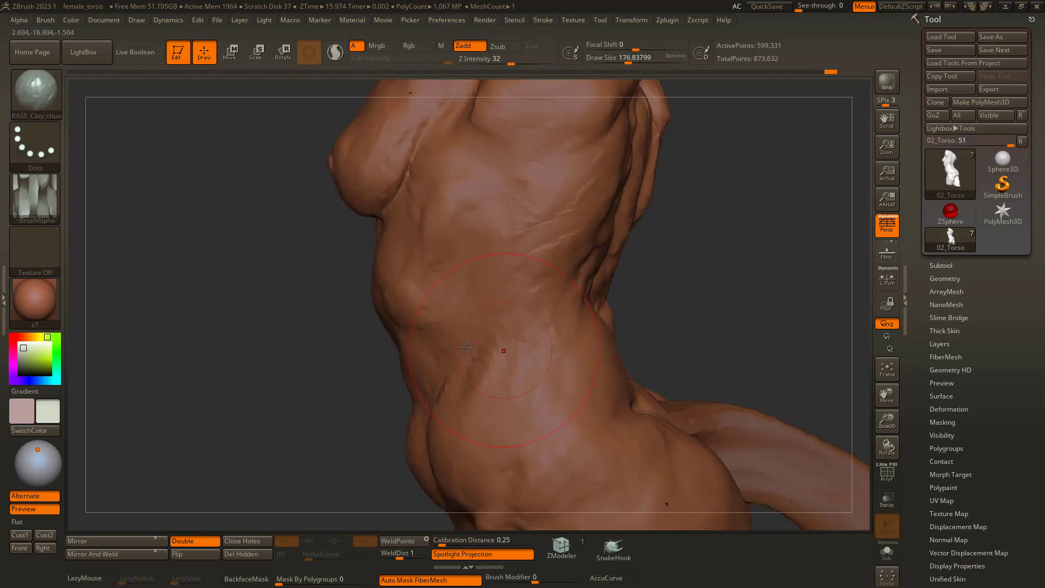
{"action": "key", "text": "shift+f"}
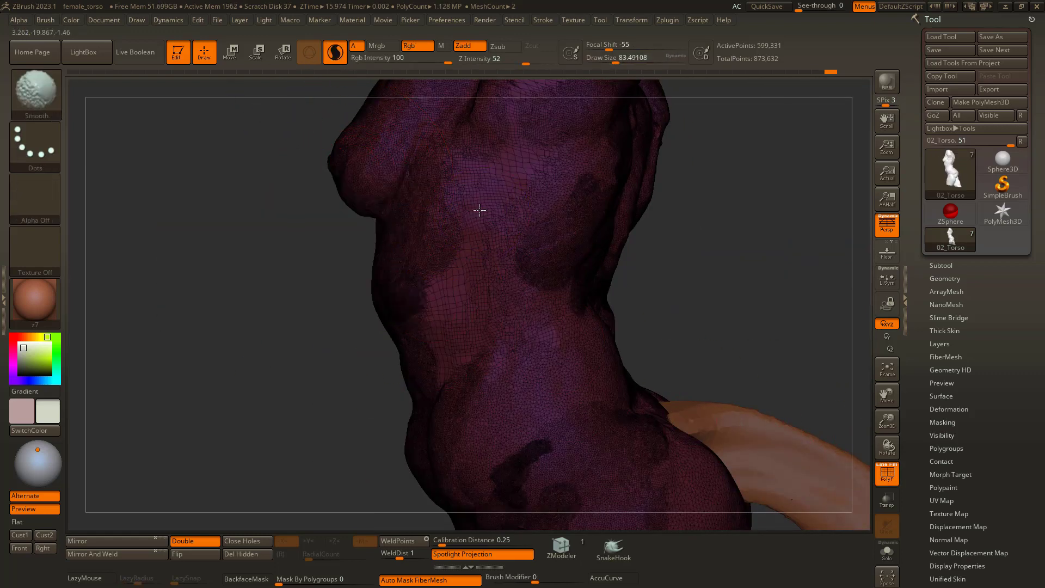
{"action": "key", "text": "space"}
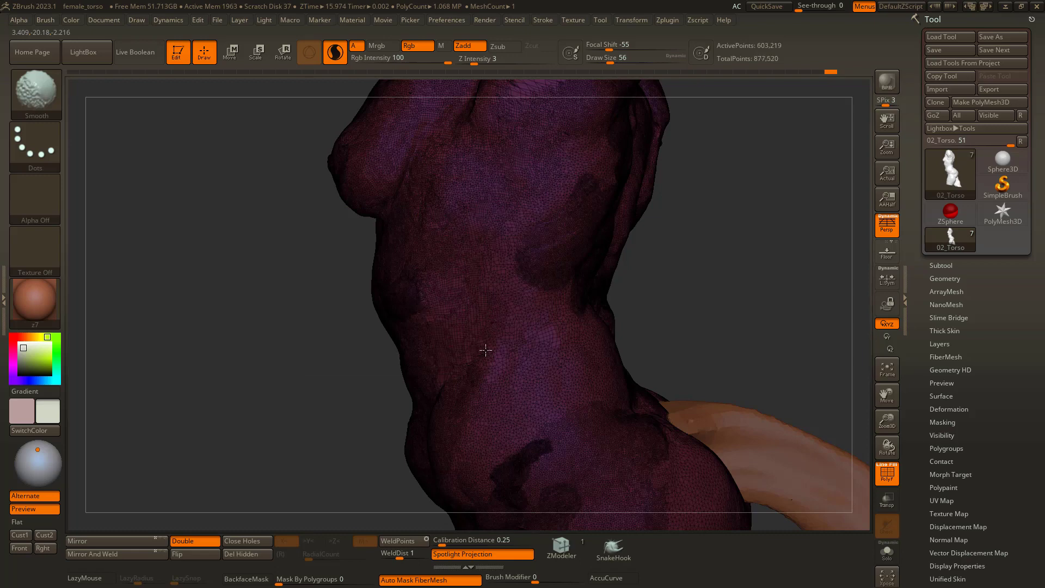
{"action": "left_click_drag", "start_coordinate": [487, 287], "coordinate": [516, 233], "text": "shift"}
{"action": "mouse_move", "coordinate": [515, 233]}
{"action": "right_mouse_down"}
{"action": "mouse_move", "coordinate": [431, 349]}
{"action": "mouse_move", "coordinate": [490, 224]}
{"action": "right_mouse_up"}
{"action": "left_click_drag", "start_coordinate": [640, 438], "coordinate": [510, 375]}
{"action": "key", "text": "shift+f"}
Step: Sculpt clay texture over the left flank and side of the abdomen, setting Z Intensity 39 and Draw Size about 145
{"action": "mouse_move", "coordinate": [511, 375]}
{"action": "right_mouse_down"}
{"action": "mouse_move", "coordinate": [577, 327]}
{"action": "mouse_move", "coordinate": [525, 313]}
{"action": "mouse_move", "coordinate": [529, 326]}
{"action": "right_mouse_up"}
{"action": "key", "text": "bracketright"}
{"action": "right_click_drag", "start_coordinate": [317, 430], "coordinate": [385, 334]}
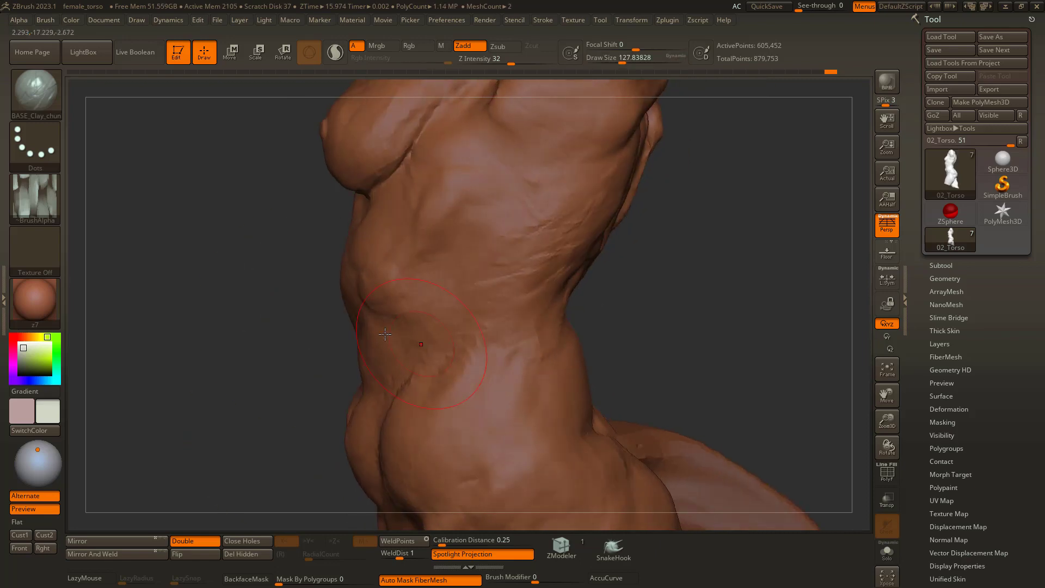
{"action": "left_click_drag", "start_coordinate": [511, 62], "coordinate": [517, 62]}
{"action": "right_click_drag", "start_coordinate": [517, 228], "coordinate": [457, 287]}
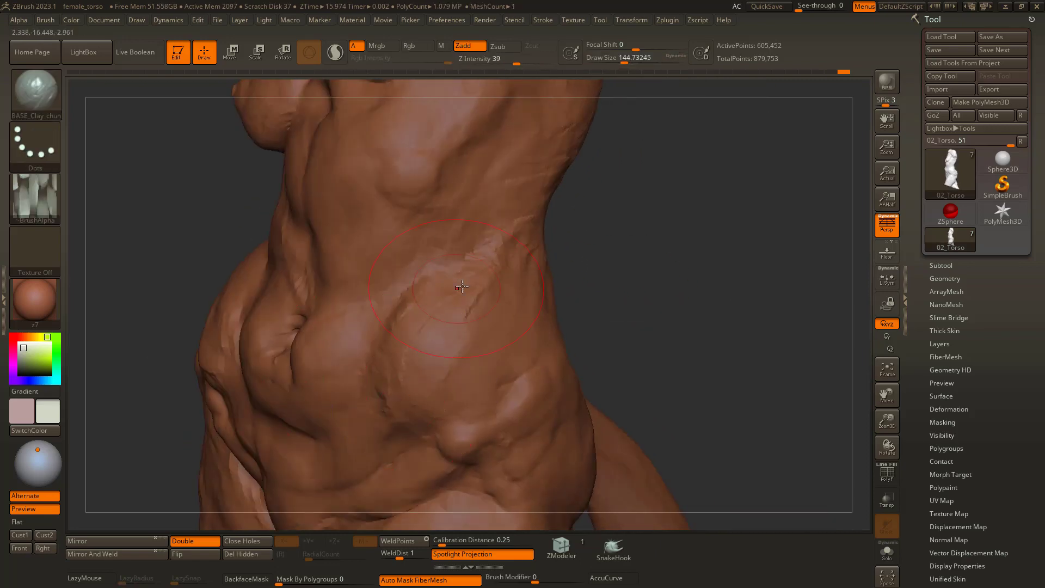
Step: Load the CLAY_layers_Stro brush, set the Draw Size to about 136, and layer strokes around the base of the neck
{"action": "mouse_move", "coordinate": [629, 321]}
{"action": "right_mouse_down"}
{"action": "mouse_move", "coordinate": [457, 212]}
{"action": "mouse_move", "coordinate": [261, 203]}
{"action": "mouse_move", "coordinate": [251, 271]}
{"action": "mouse_move", "coordinate": [635, 324]}
{"action": "mouse_move", "coordinate": [308, 366]}
{"action": "mouse_move", "coordinate": [313, 119]}
{"action": "mouse_move", "coordinate": [331, 316]}
{"action": "mouse_move", "coordinate": [206, 180]}
{"action": "right_mouse_up"}
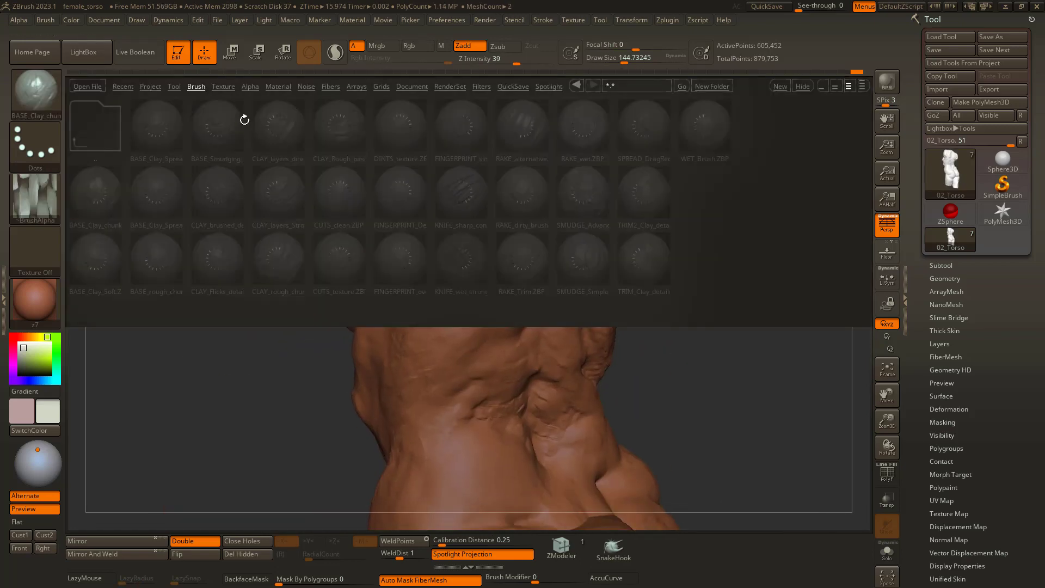
{"action": "double_click", "coordinate": [277, 192]}
{"action": "left_click_drag", "start_coordinate": [550, 300], "coordinate": [643, 256]}
{"action": "mouse_move", "coordinate": [270, 250]}
{"action": "right_mouse_down"}
{"action": "mouse_move", "coordinate": [263, 285]}
{"action": "mouse_move", "coordinate": [217, 312]}
{"action": "mouse_move", "coordinate": [234, 375]}
{"action": "right_mouse_up"}
{"action": "key", "text": "space"}
{"action": "left_click_drag", "start_coordinate": [546, 268], "coordinate": [543, 269]}
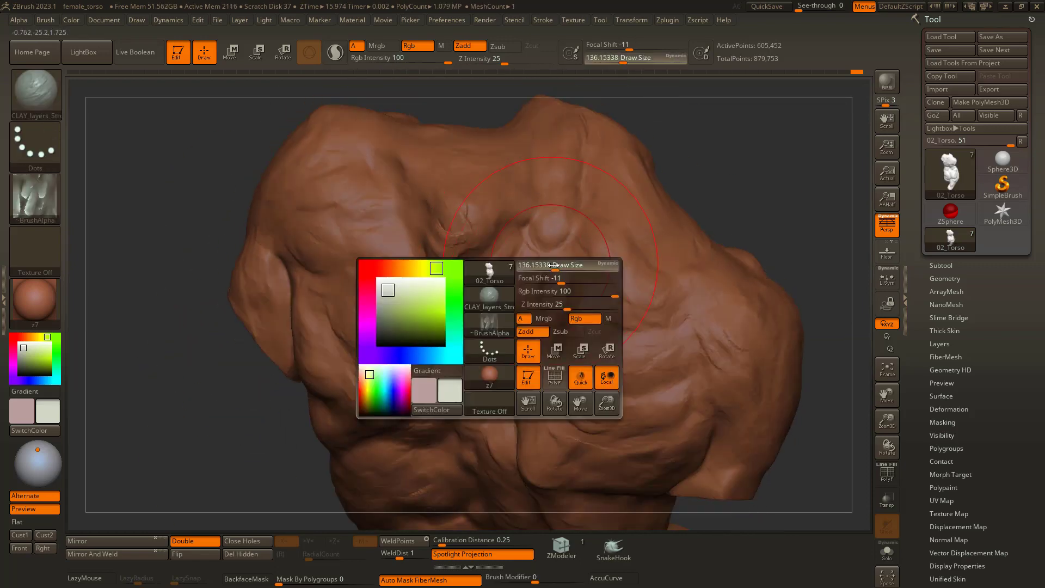
{"action": "left_click_drag", "start_coordinate": [558, 142], "coordinate": [547, 240]}
Step: Set the Draw Size to 112 and layer clay strokes over the upper back and right shoulder
{"action": "mouse_move", "coordinate": [547, 240]}
{"action": "right_mouse_down"}
{"action": "mouse_move", "coordinate": [512, 256]}
{"action": "mouse_move", "coordinate": [535, 327]}
{"action": "right_mouse_up"}
{"action": "key", "text": "space"}
{"action": "left_click_drag", "start_coordinate": [589, 296], "coordinate": [597, 296]}
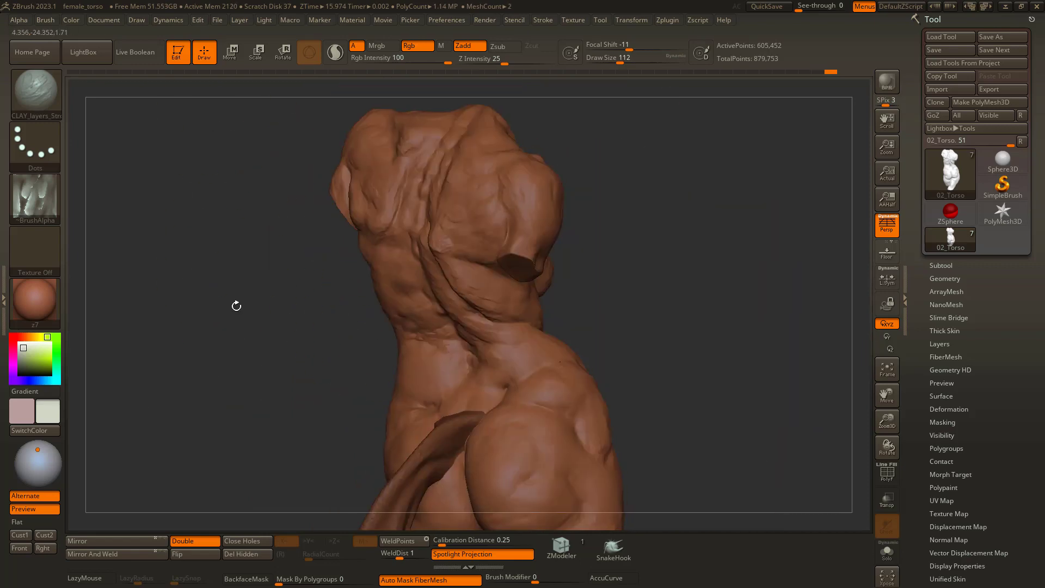
Step: Load the BASE_Smudging brush and reduce the Draw Size to about 80 for the right shoulder blade
{"action": "left_click_drag", "start_coordinate": [236, 303], "coordinate": [169, 250]}
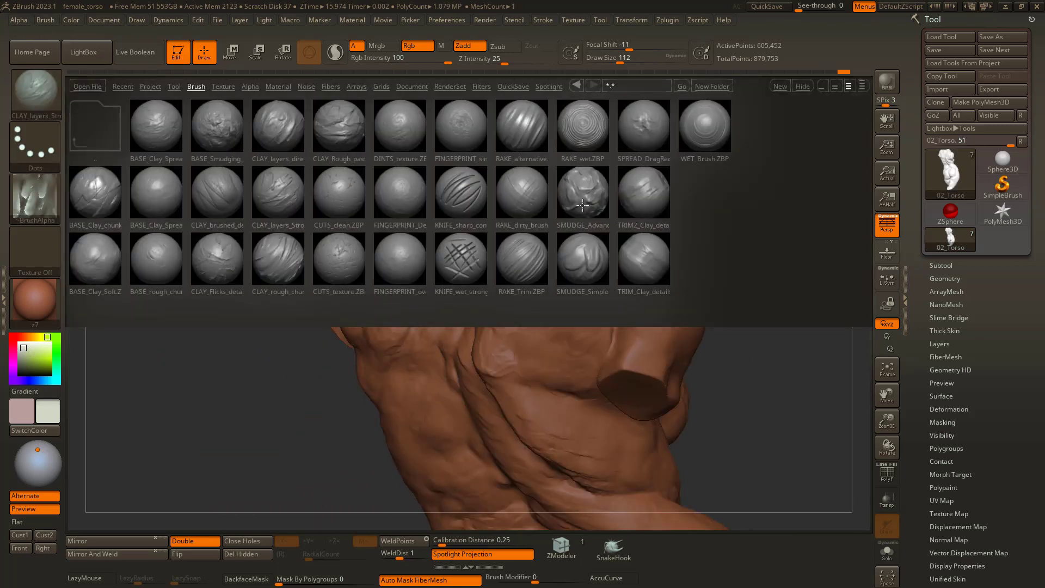
{"action": "double_click", "coordinate": [216, 122]}
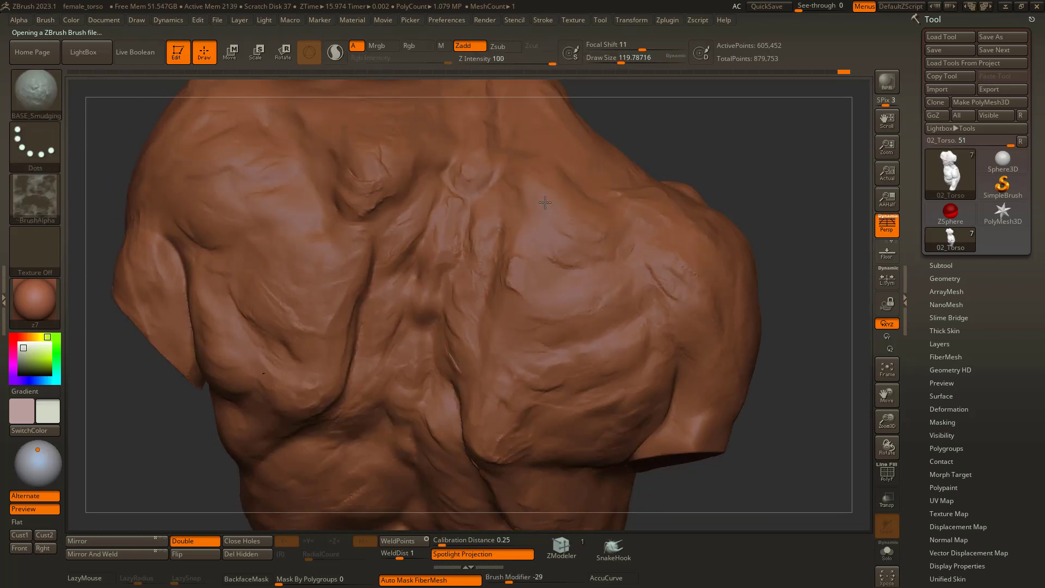
{"action": "key", "text": "space"}
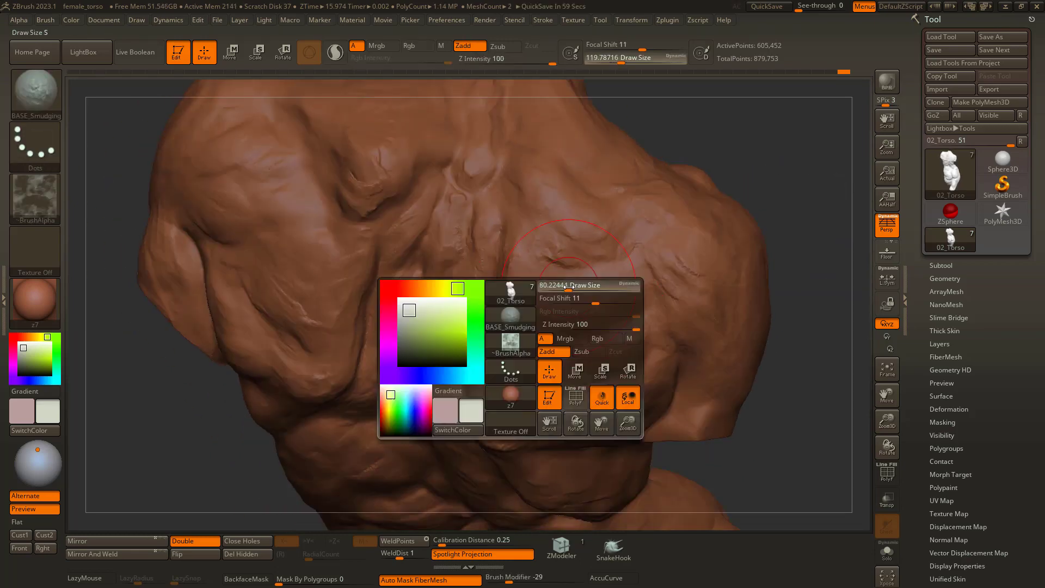
Step: Sculpt clay texture across the torso's back with the BASE_Smudging brush, varying the draw size between about 77 and 140
{"action": "left_click_drag", "start_coordinate": [568, 286], "coordinate": [566, 286]}
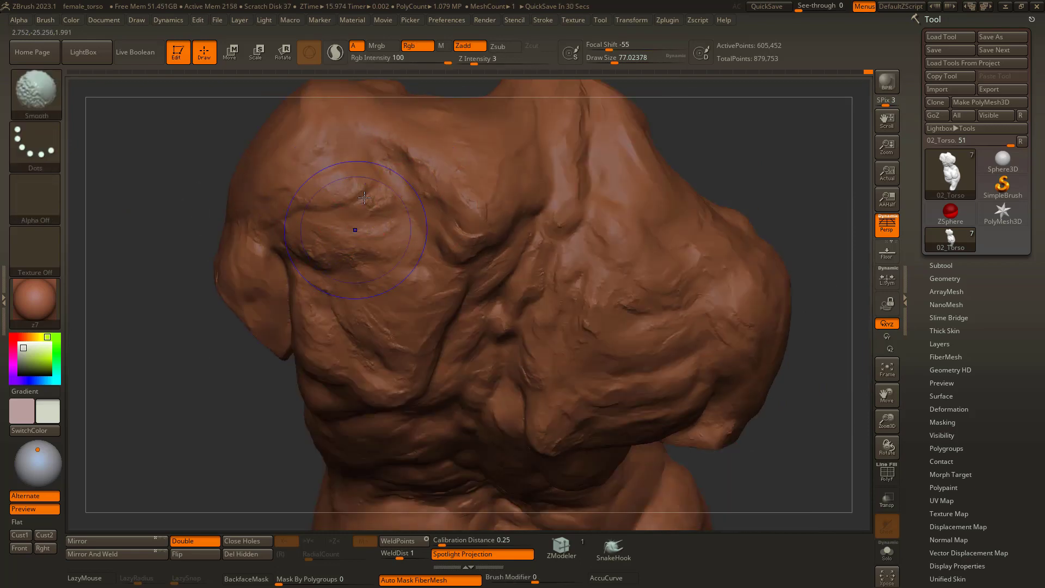
{"action": "key", "text": "space"}
{"action": "left_click_drag", "start_coordinate": [419, 278], "coordinate": [432, 280]}
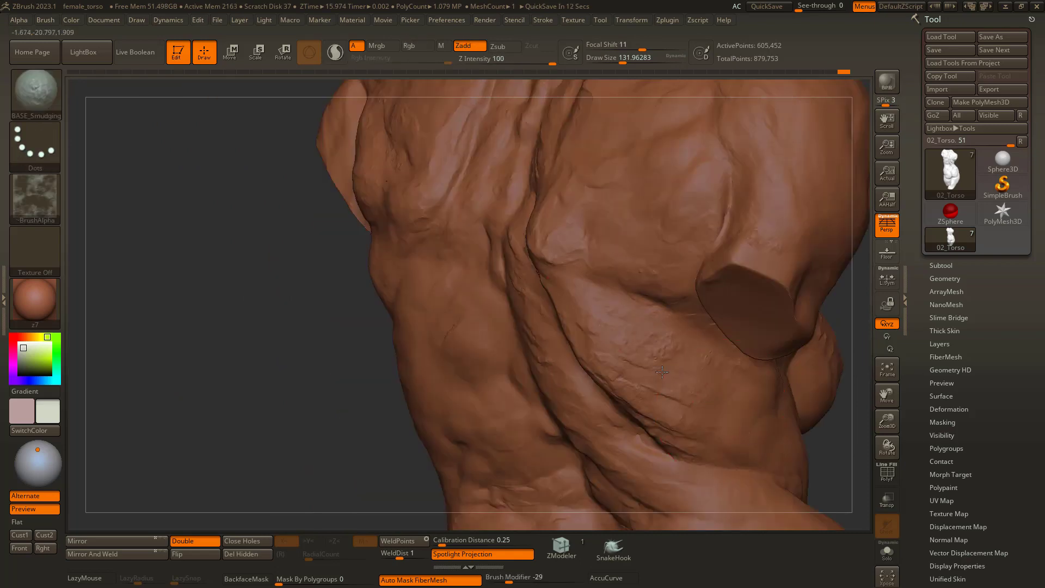
{"action": "key", "text": "space"}
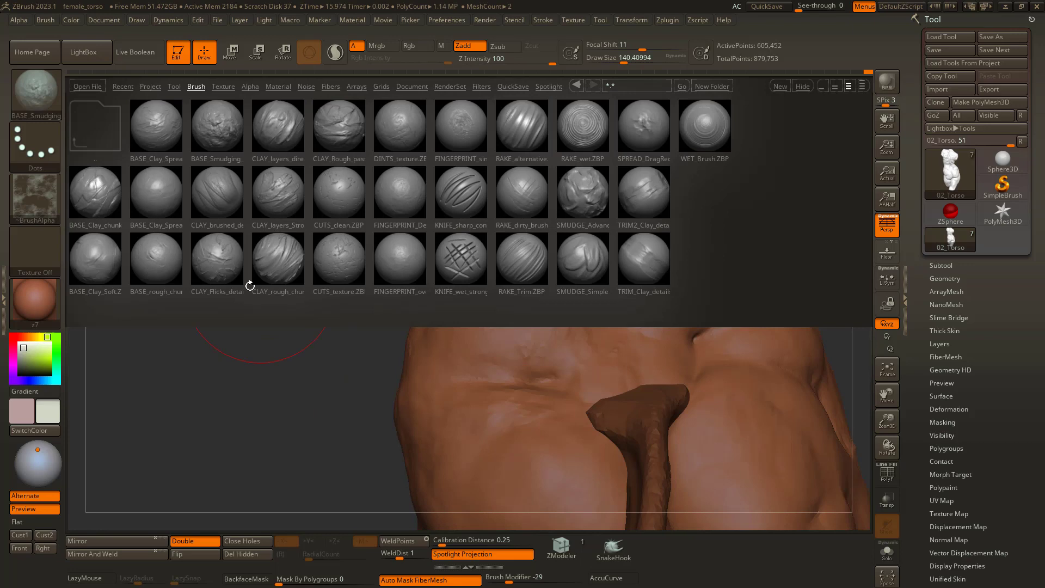
Step: Load the CLAY_rough_chu brush from the custom brush library and set its draw size to about 116
{"action": "double_click", "coordinate": [250, 286]}
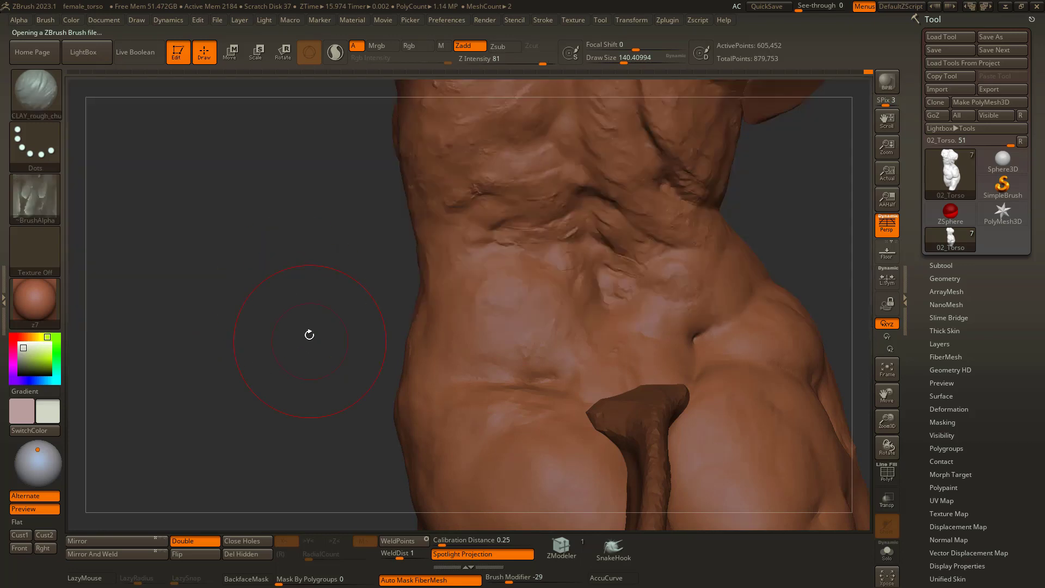
{"action": "key", "text": "space"}
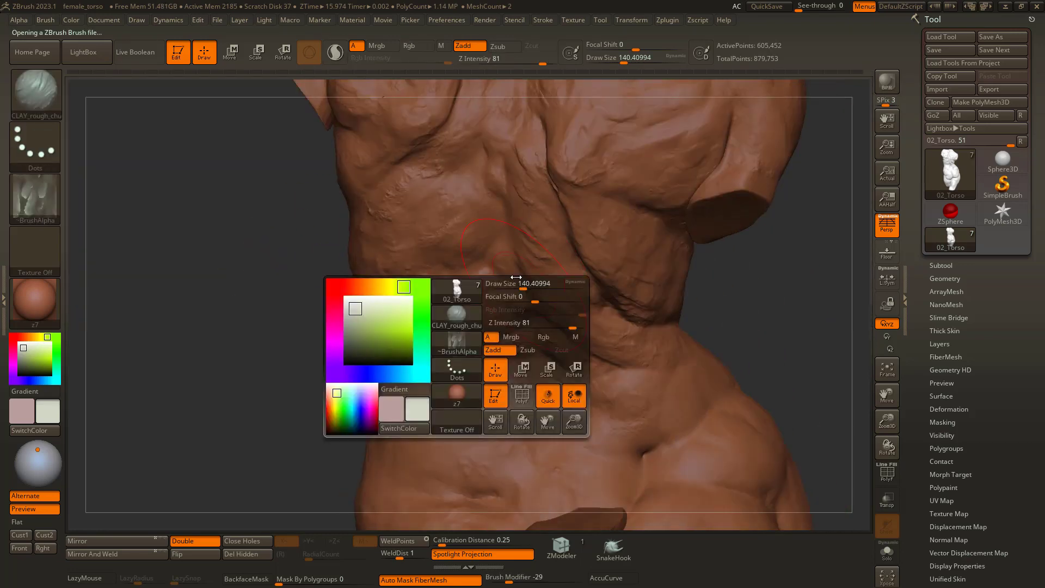
{"action": "left_click_drag", "start_coordinate": [516, 277], "coordinate": [506, 277]}
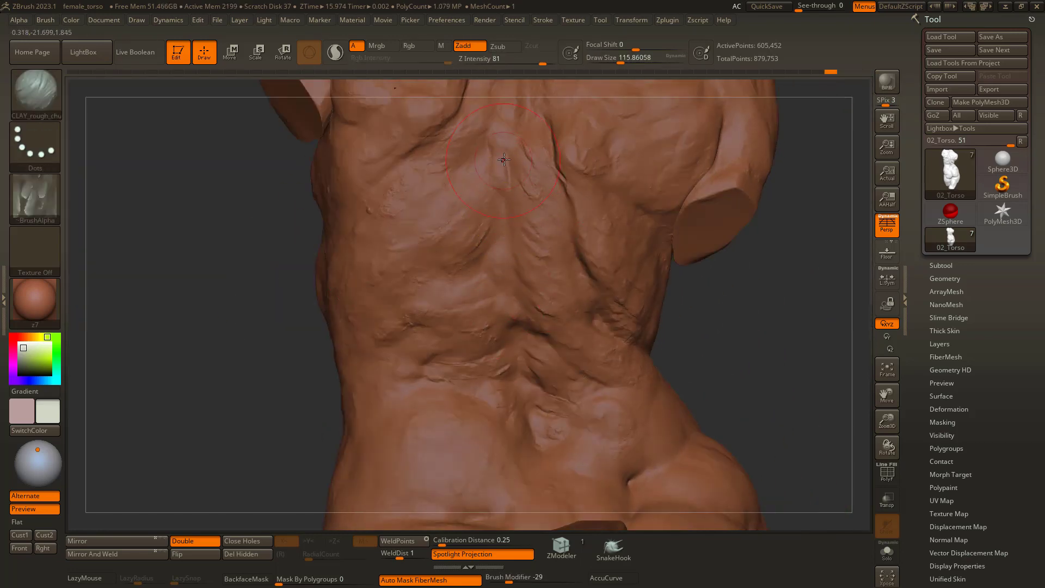
{"action": "right_click_drag", "start_coordinate": [504, 160], "coordinate": [448, 168]}
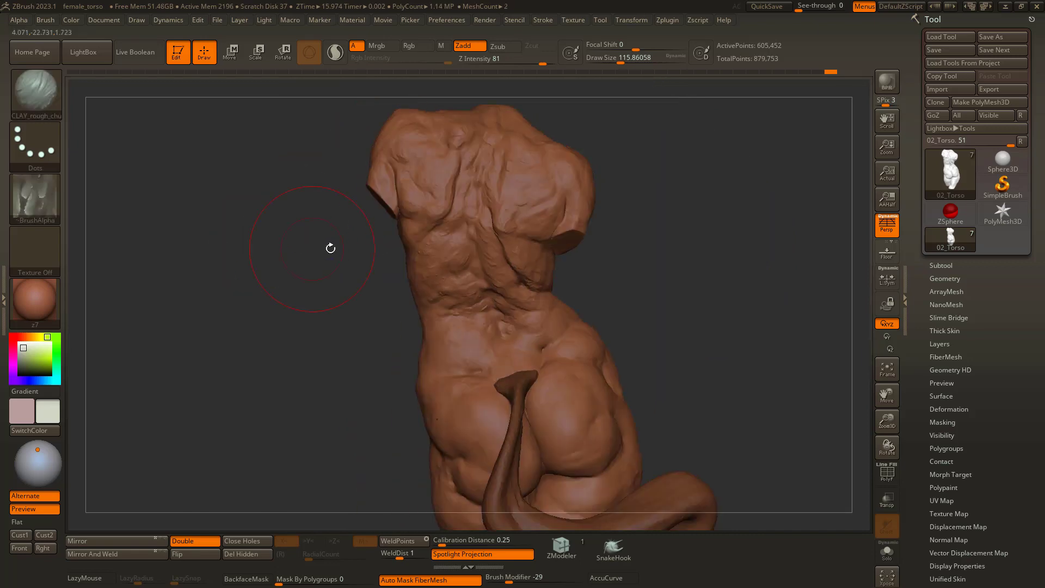
{"action": "right_click_drag", "start_coordinate": [329, 245], "coordinate": [322, 295]}
Step: Duplicate the 02_Torso subtool and reselect the original
{"action": "left_click", "coordinate": [941, 265]}
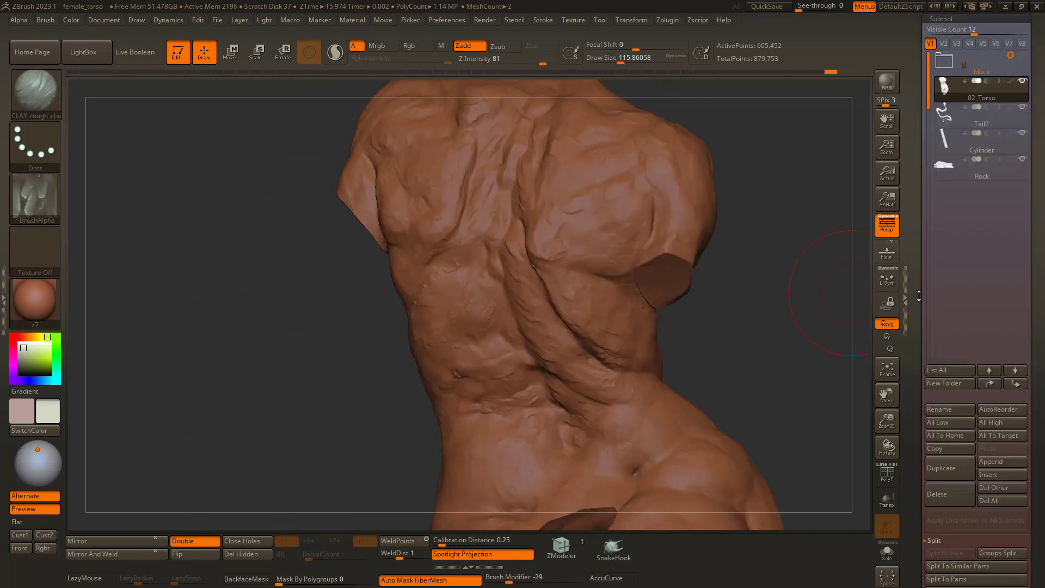
{"action": "left_click", "coordinate": [949, 468]}
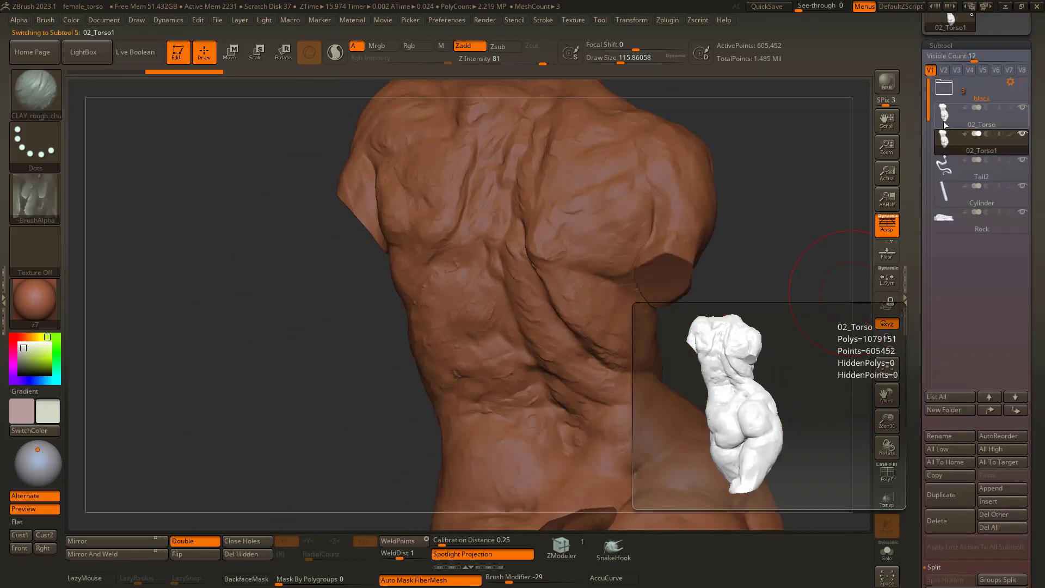
{"action": "left_click", "coordinate": [979, 121]}
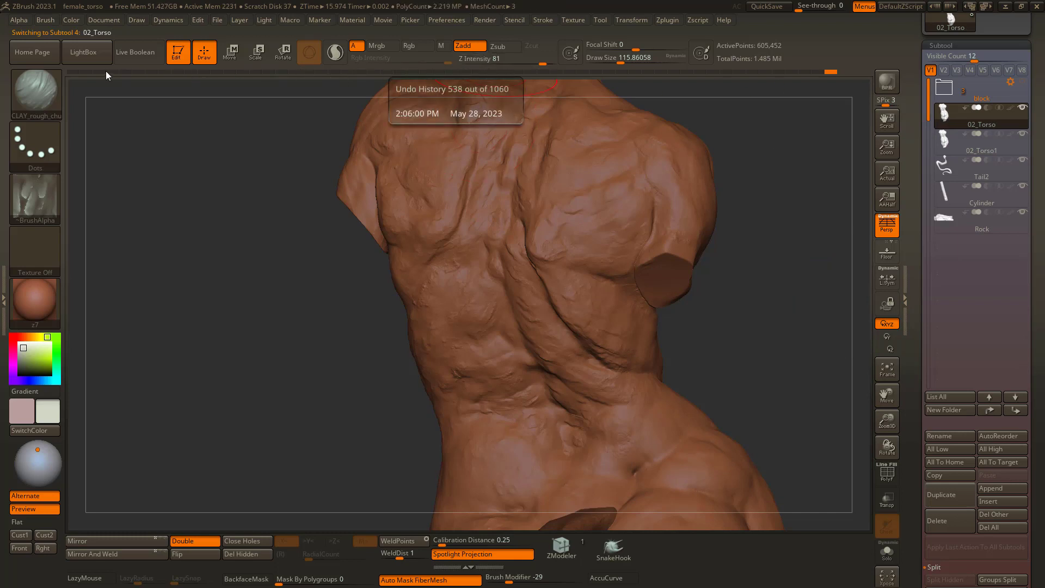
Step: Hide the 02_Torso1 duplicate and roll the original torso's undo history back to the smoother state before the clay texturing
{"action": "left_click_drag", "start_coordinate": [105, 70], "coordinate": [89, 73]}
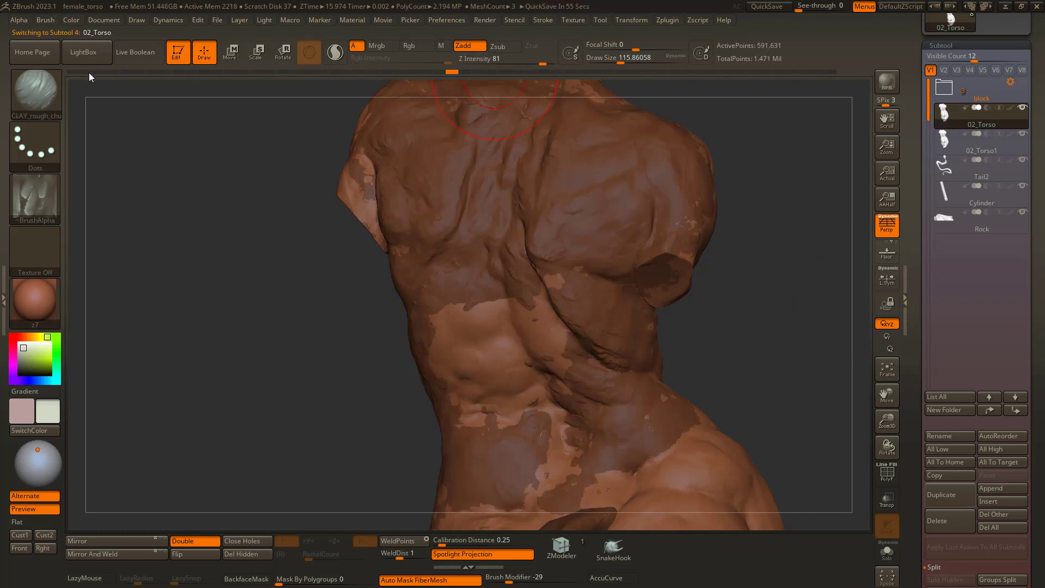
{"action": "left_click", "coordinate": [1022, 135]}
{"action": "left_click_drag", "start_coordinate": [199, 74], "coordinate": [422, 76]}
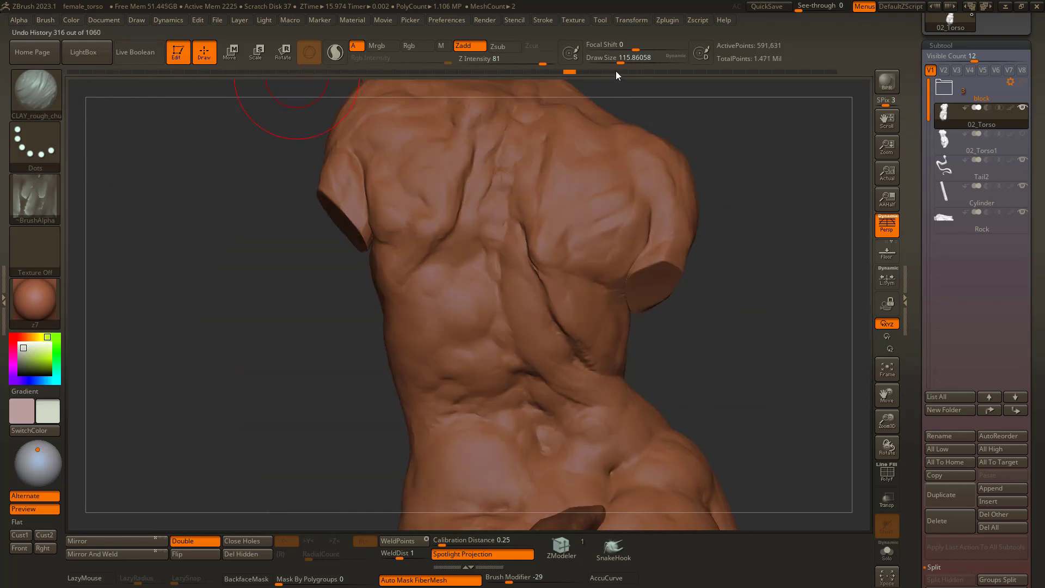
{"action": "left_click_drag", "start_coordinate": [615, 75], "coordinate": [553, 71]}
{"action": "left_click_drag", "start_coordinate": [197, 290], "coordinate": [98, 290]}
{"action": "left_click", "coordinate": [592, 271], "text": "shift"}
{"action": "left_click", "coordinate": [593, 269]}
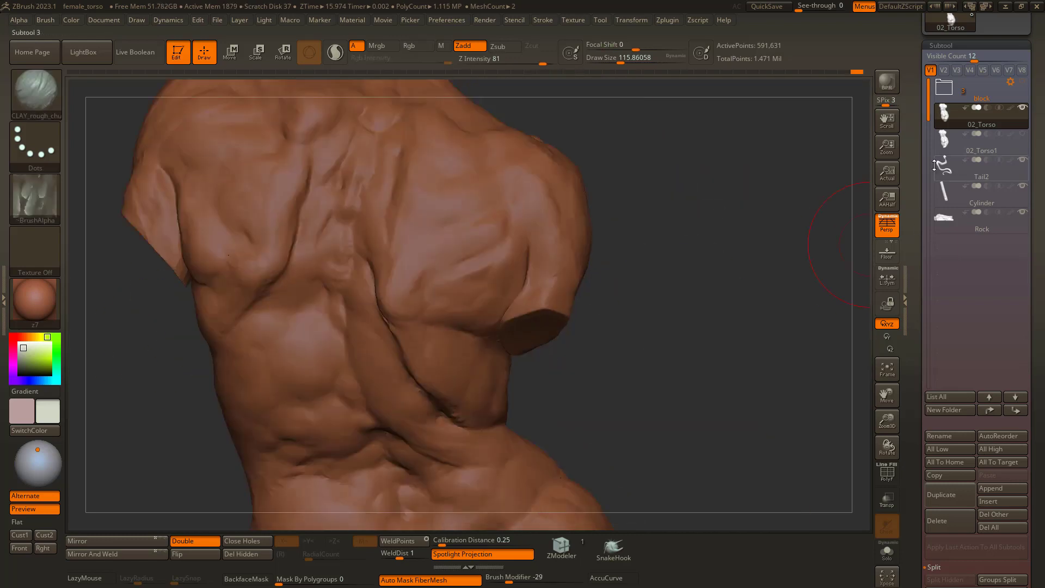
Step: Rename the rolled-back original torso subtool as 02_Torso_01
{"action": "left_click", "coordinate": [974, 116]}
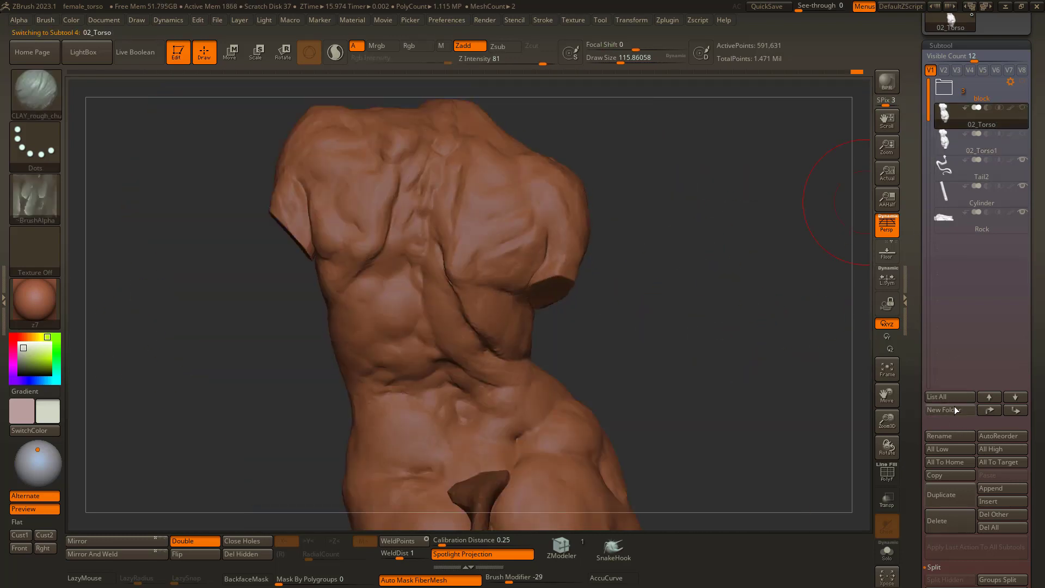
{"action": "left_click", "coordinate": [937, 436]}
{"action": "type", "text": "_deta"}
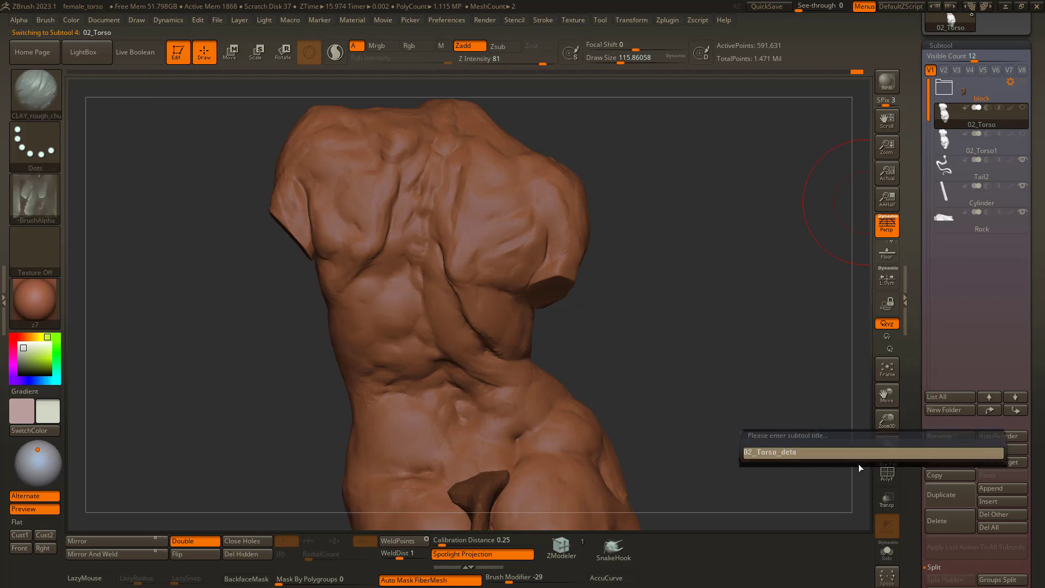
{"action": "key", "text": "Return"}
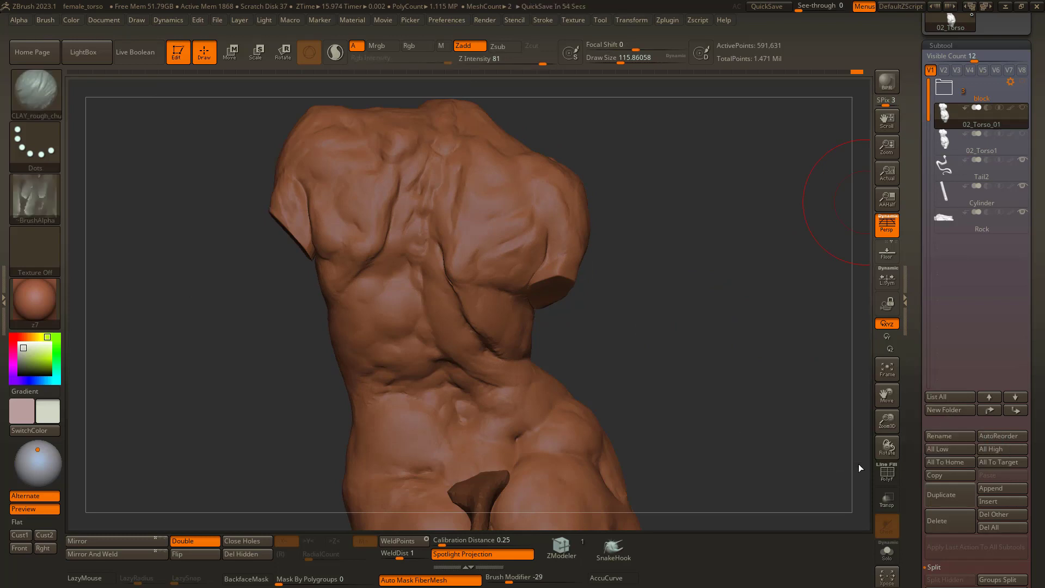
Step: Select the textured duplicate subtool and rename it as 02_Torso
{"action": "left_click", "coordinate": [963, 144]}
{"action": "left_click", "coordinate": [951, 434]}
{"action": "key", "text": "BackSpace"}
{"action": "key", "text": "Return"}
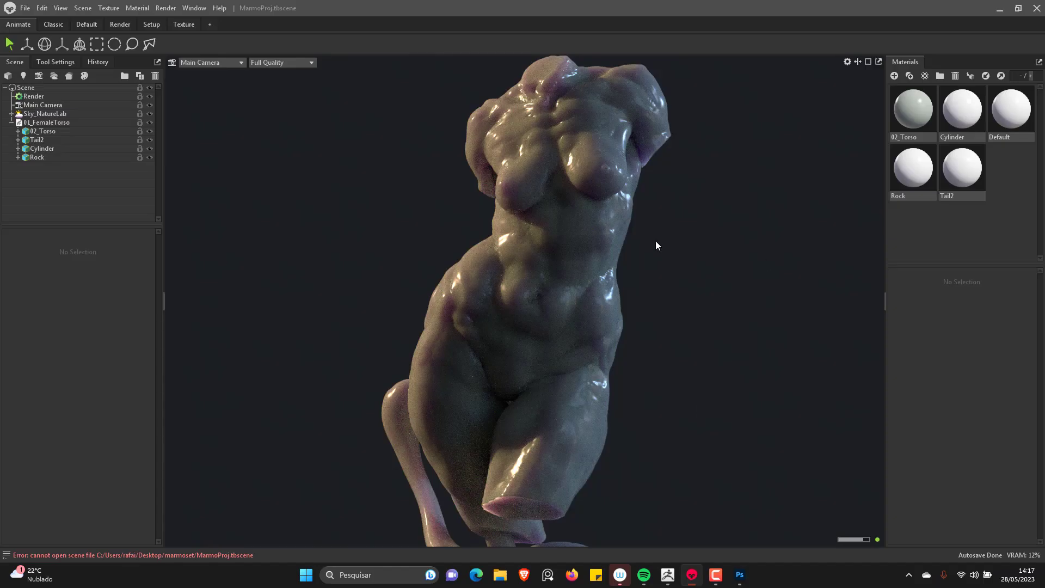
Step: Return to ZBrush and choose the Standard brush with Spray stroke, Alpha 08 and a draw size of about 46
{"action": "left_click", "coordinate": [692, 574]}
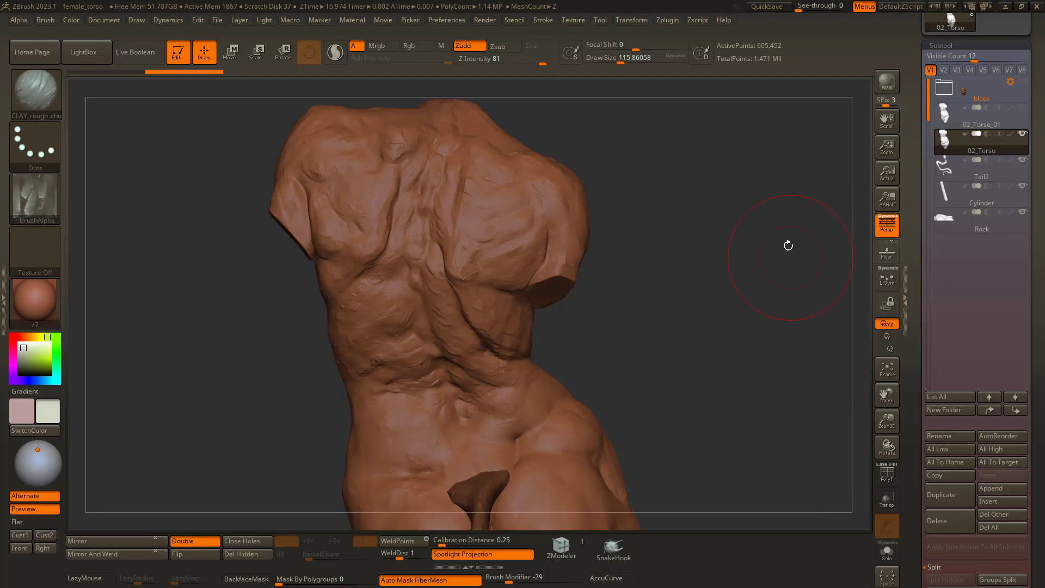
{"action": "left_click_drag", "start_coordinate": [833, 212], "coordinate": [248, 258]}
{"action": "key", "text": "b"}
{"action": "key", "text": "s"}
{"action": "key", "text": "t"}
{"action": "left_click", "coordinate": [35, 144]}
{"action": "left_click", "coordinate": [310, 153]}
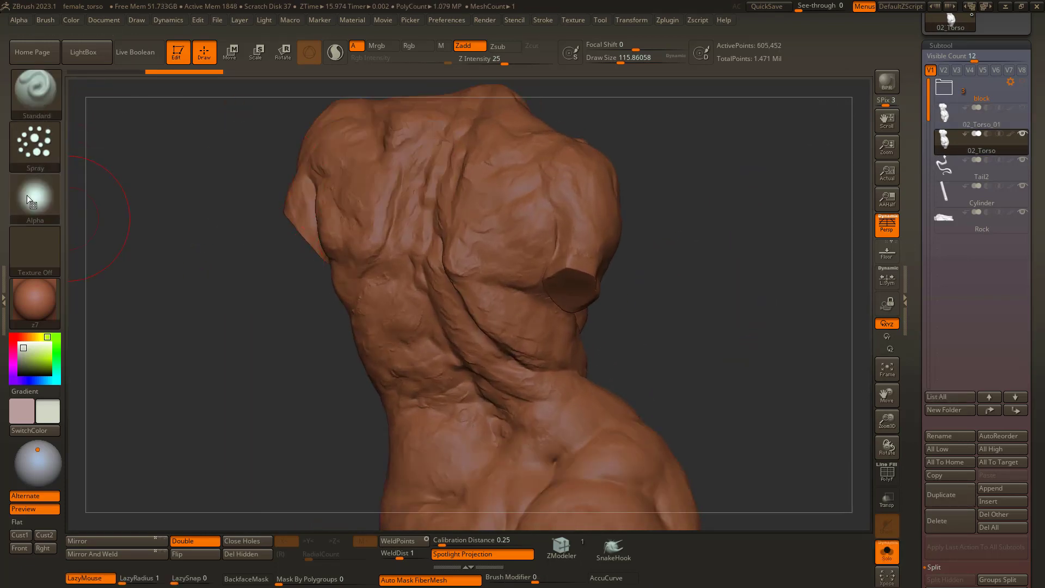
{"action": "left_click", "coordinate": [29, 195]}
{"action": "left_click", "coordinate": [520, 253]}
{"action": "key", "text": "space"}
{"action": "left_click_drag", "start_coordinate": [515, 198], "coordinate": [493, 197]}
{"action": "right_click_drag", "start_coordinate": [501, 171], "coordinate": [474, 180]}
{"action": "left_click_drag", "start_coordinate": [493, 191], "coordinate": [530, 228]}
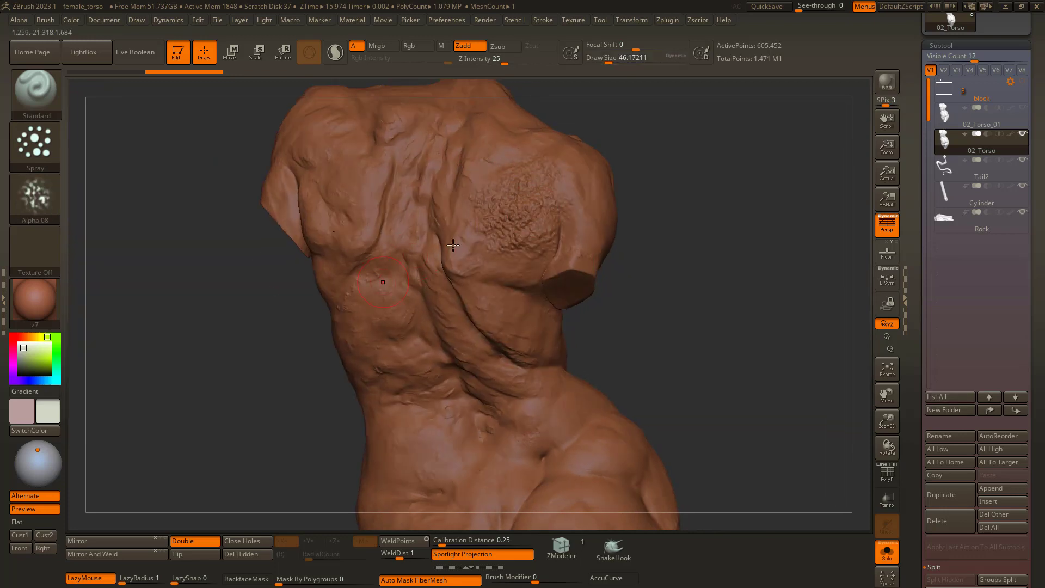
{"action": "key", "text": "ctrl+z"}
Step: Set the Z intensity to 10 and spray subtle surface grain over the torso's back
{"action": "left_click", "coordinate": [487, 59]}
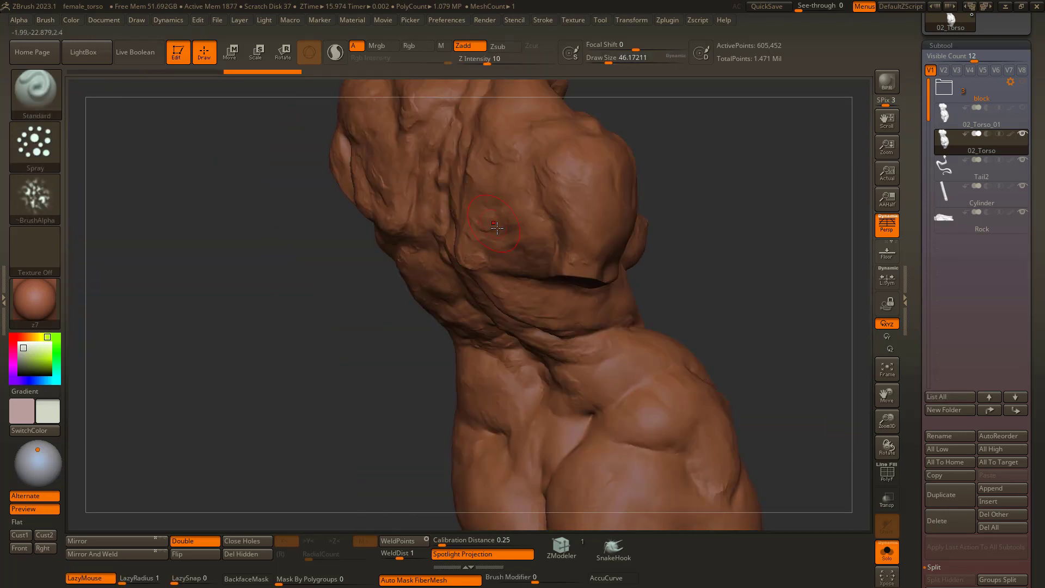
{"action": "mouse_move", "coordinate": [708, 294]}
{"action": "left_mouse_down"}
{"action": "mouse_move", "coordinate": [656, 317]}
{"action": "mouse_move", "coordinate": [702, 310]}
{"action": "mouse_move", "coordinate": [654, 305]}
{"action": "left_mouse_up"}
{"action": "left_click_drag", "start_coordinate": [353, 196], "coordinate": [391, 324]}
{"action": "mouse_move", "coordinate": [391, 324]}
{"action": "right_mouse_down"}
{"action": "mouse_move", "coordinate": [485, 268]}
{"action": "mouse_move", "coordinate": [567, 134]}
{"action": "mouse_move", "coordinate": [622, 228]}
{"action": "right_mouse_up"}
{"action": "mouse_move", "coordinate": [544, 461]}
{"action": "right_mouse_down"}
{"action": "mouse_move", "coordinate": [308, 367]}
{"action": "mouse_move", "coordinate": [361, 231]}
{"action": "right_mouse_up"}
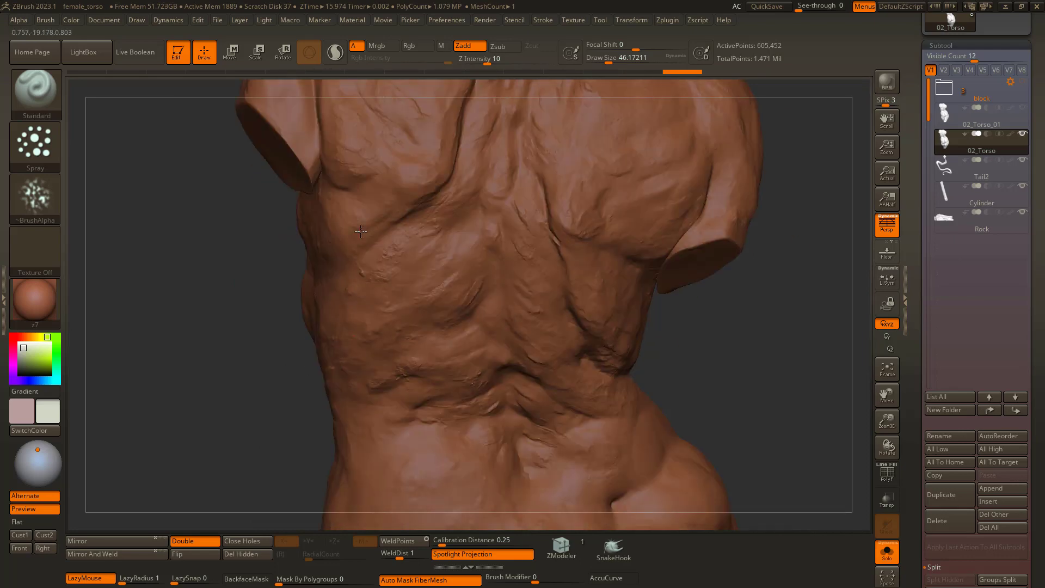
Step: Check the wireframe and smooth the coarse areas of the lower back and buttocks with Sculptris Pro to refine their mesh density
{"action": "right_click_drag", "start_coordinate": [246, 407], "coordinate": [705, 302]}
{"action": "key", "text": "shift+f"}
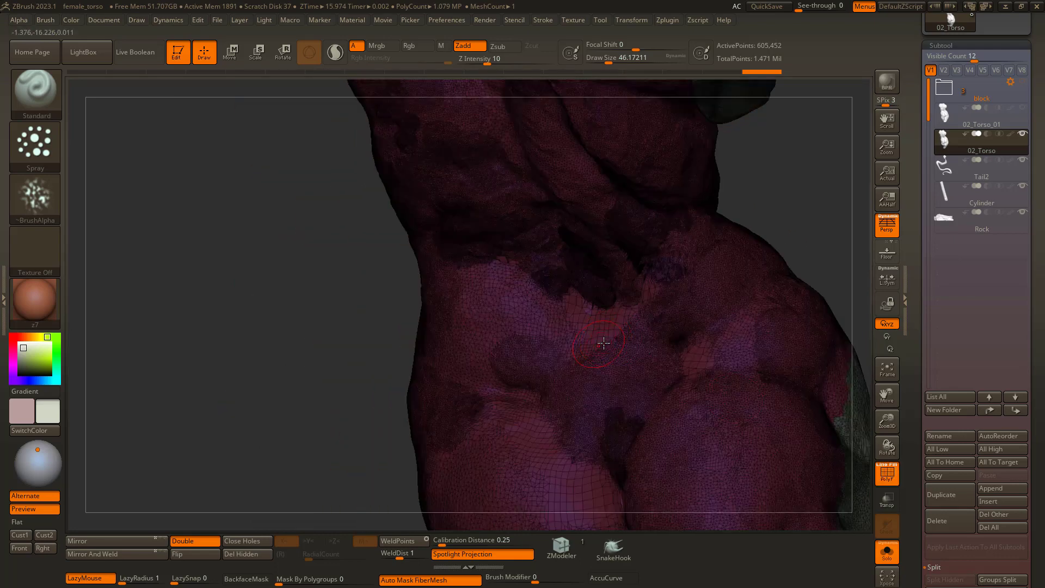
{"action": "left_click_drag", "start_coordinate": [705, 364], "coordinate": [729, 345], "text": "shift"}
{"action": "mouse_move", "coordinate": [539, 430]}
{"action": "left_mouse_down", "text": "shift"}
{"action": "mouse_move", "coordinate": [587, 518]}
{"action": "mouse_move", "coordinate": [599, 484]}
{"action": "left_mouse_up", "text": "shift"}
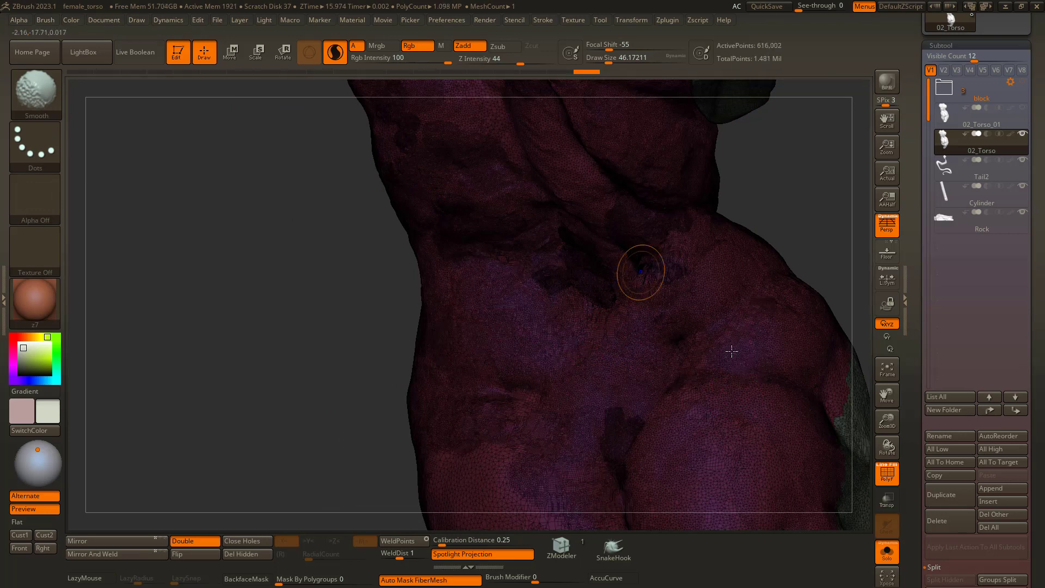
{"action": "key", "text": "shift+f"}
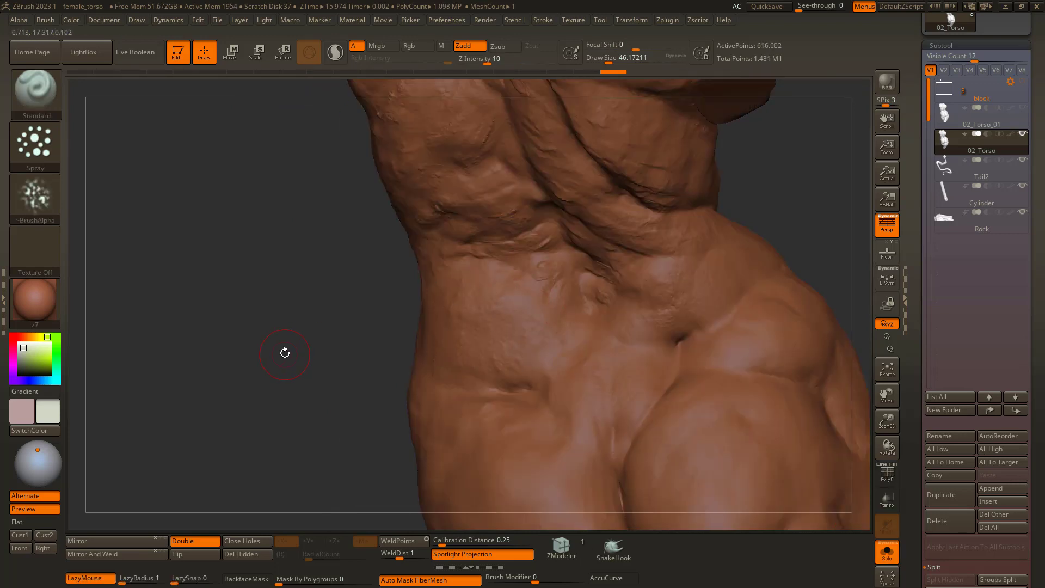
Step: Load the BASE_Clay_chunk brush and sculpt clay marks over the hips, buttocks and thighs at a draw size of about 136
{"action": "mouse_move", "coordinate": [285, 353]}
{"action": "right_mouse_down", "text": "ctrl"}
{"action": "mouse_move", "coordinate": [305, 282]}
{"action": "mouse_move", "coordinate": [504, 318]}
{"action": "mouse_move", "coordinate": [457, 296]}
{"action": "mouse_move", "coordinate": [558, 388]}
{"action": "right_mouse_up", "text": "ctrl"}
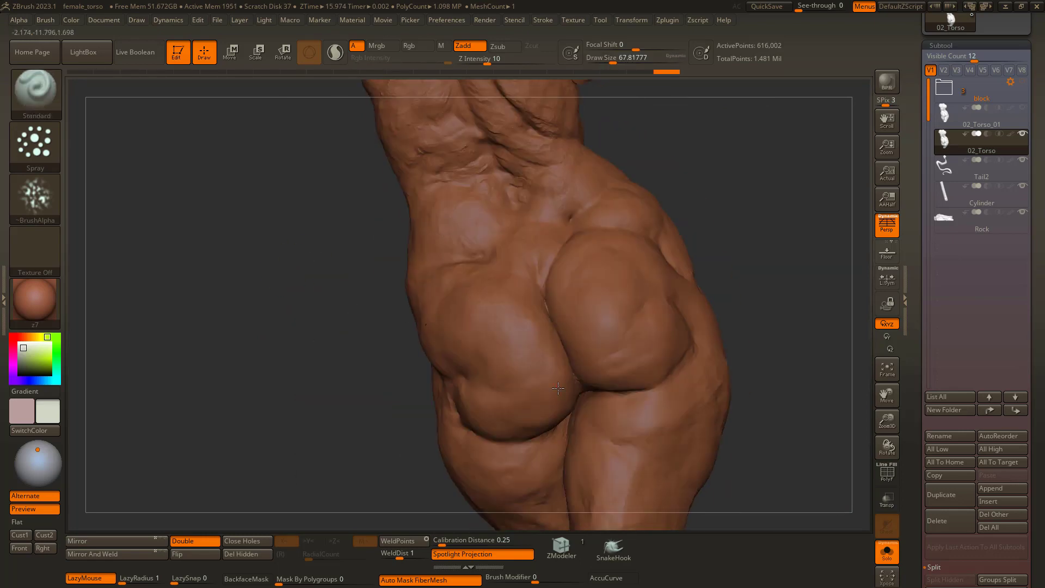
{"action": "key", "text": "comma"}
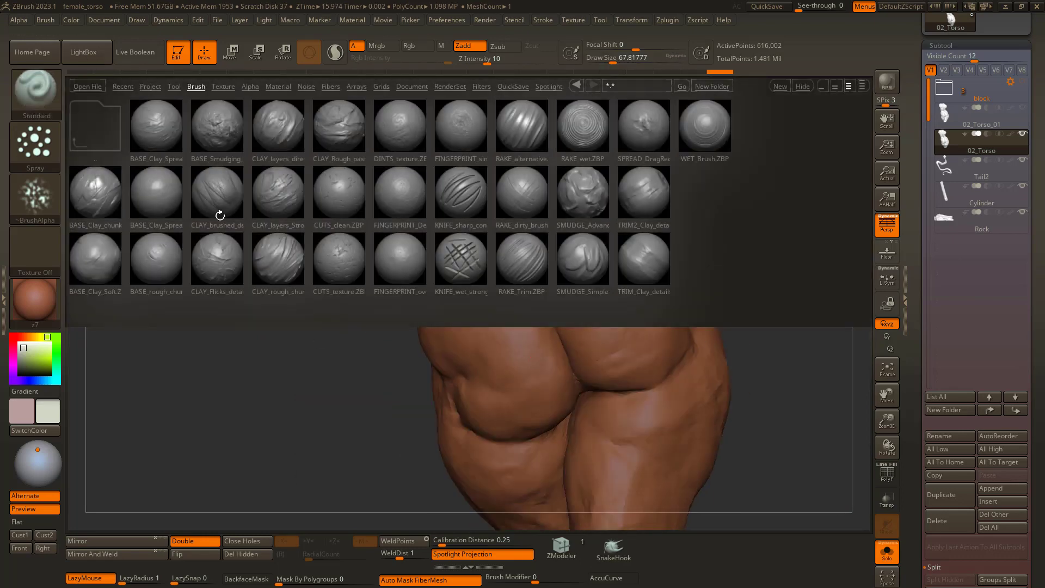
{"action": "double_click", "coordinate": [95, 192]}
{"action": "mouse_move", "coordinate": [281, 202]}
{"action": "left_mouse_down"}
{"action": "mouse_move", "coordinate": [296, 327]}
{"action": "mouse_move", "coordinate": [354, 299]}
{"action": "mouse_move", "coordinate": [311, 366]}
{"action": "mouse_move", "coordinate": [348, 337]}
{"action": "left_mouse_up"}
{"action": "key", "text": "ctrl"}
{"action": "mouse_move", "coordinate": [383, 185]}
{"action": "left_mouse_down", "text": "alt"}
{"action": "mouse_move", "coordinate": [363, 305]}
{"action": "mouse_move", "coordinate": [321, 326]}
{"action": "left_mouse_up", "text": "alt"}
{"action": "key", "text": "ctrl"}
{"action": "left_click_drag", "start_coordinate": [476, 264], "coordinate": [464, 270]}
{"action": "mouse_move", "coordinate": [464, 270]}
{"action": "right_mouse_down"}
{"action": "mouse_move", "coordinate": [523, 294]}
{"action": "mouse_move", "coordinate": [479, 321]}
{"action": "mouse_move", "coordinate": [566, 344]}
{"action": "right_mouse_up"}
{"action": "key", "text": "shift"}
{"action": "mouse_move", "coordinate": [456, 333]}
{"action": "right_mouse_down"}
{"action": "mouse_move", "coordinate": [415, 255]}
{"action": "mouse_move", "coordinate": [217, 169]}
{"action": "mouse_move", "coordinate": [315, 348]}
{"action": "mouse_move", "coordinate": [316, 377]}
{"action": "right_mouse_up"}
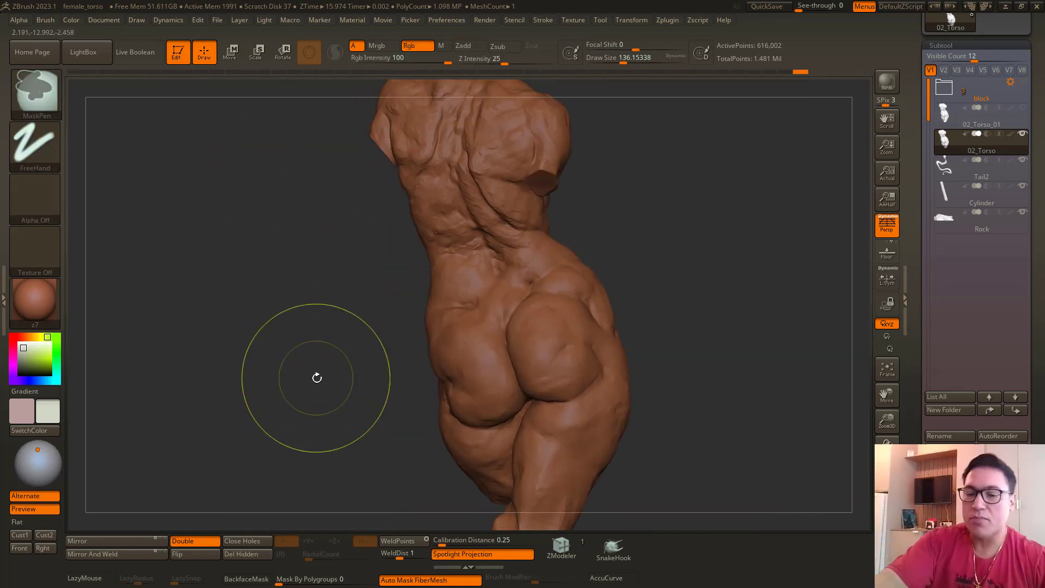
Step: Save the project over the existing female_torso.ZPR in the models folder, repeating the save once
{"action": "key", "text": "ctrl+s"}
{"action": "left_click", "coordinate": [855, 541]}
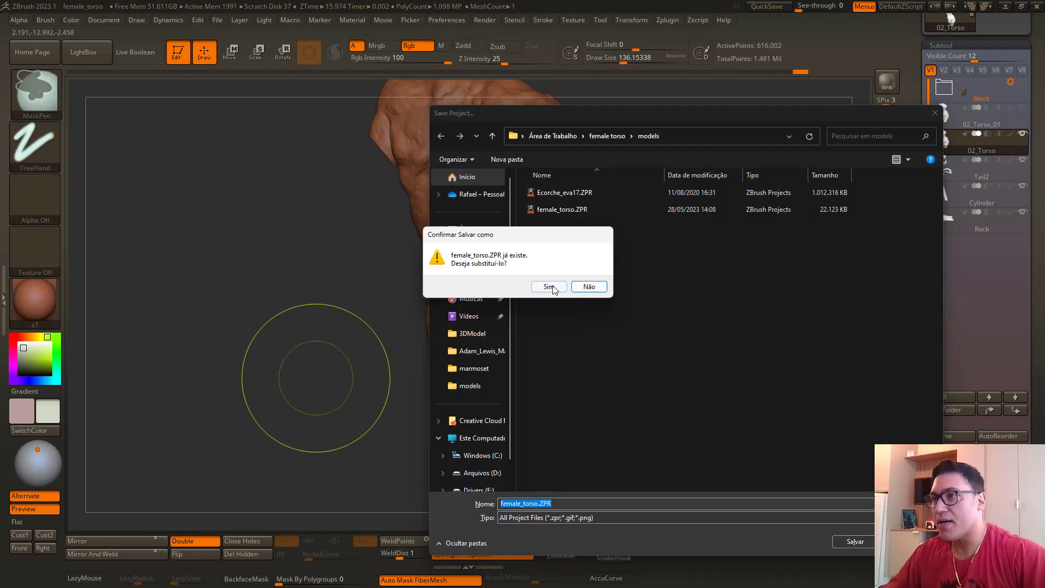
{"action": "left_click", "coordinate": [548, 287]}
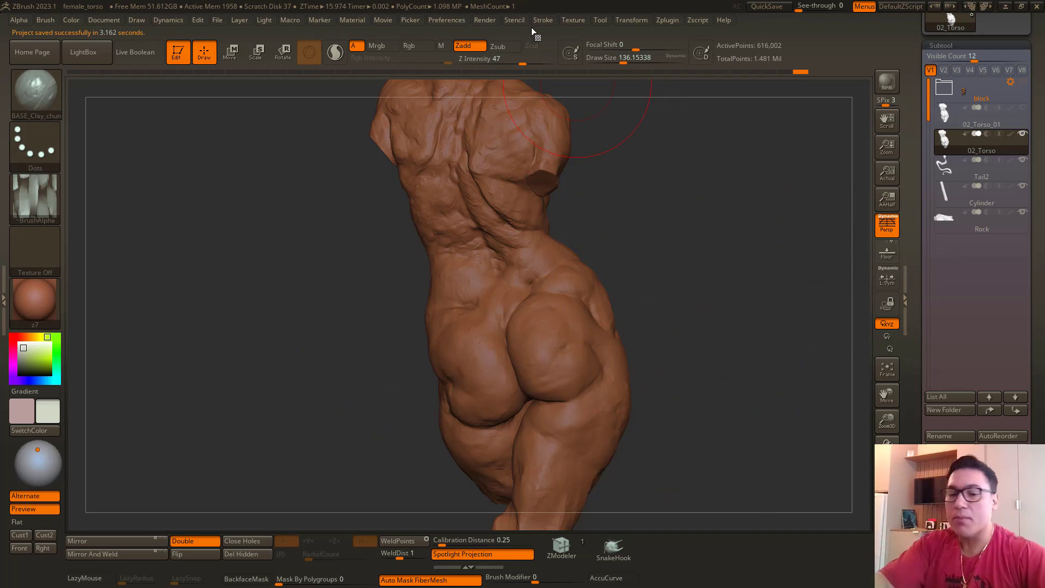
{"action": "key", "text": "ctrl+s"}
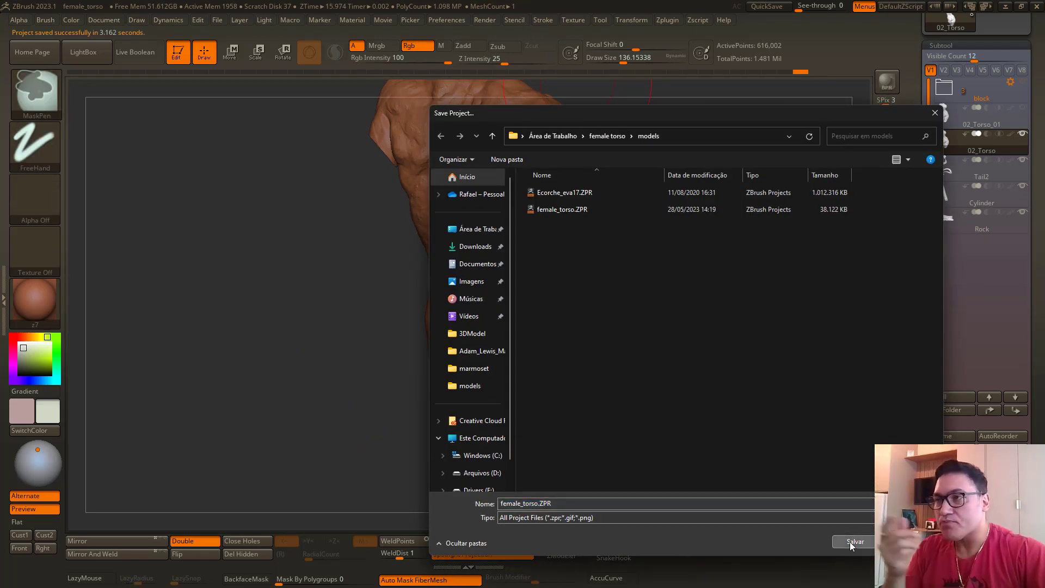
{"action": "left_click", "coordinate": [853, 541]}
{"action": "key", "text": "Return"}
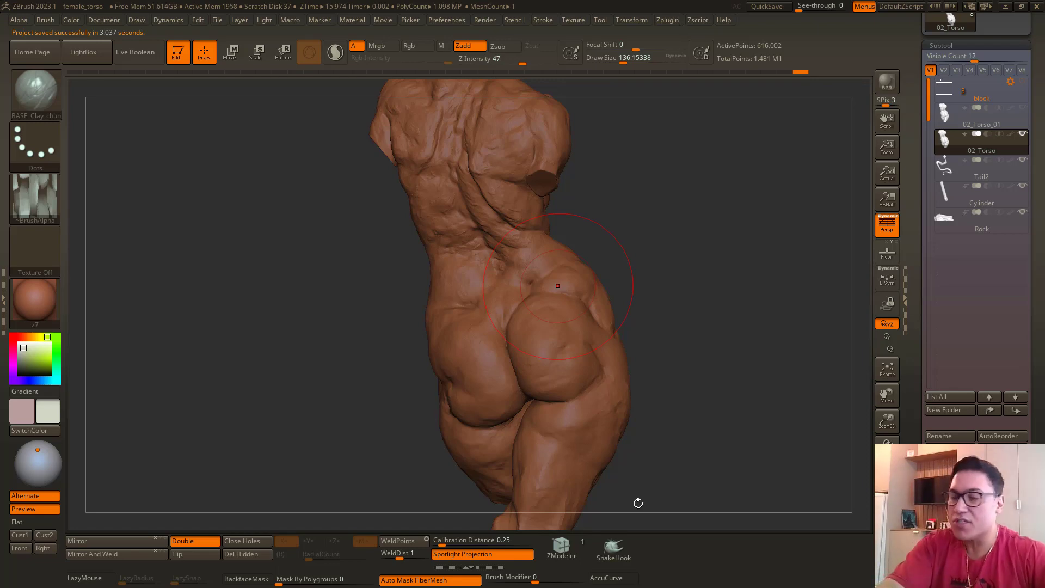
Step: Switch to Marmoset Toolbag and inspect the rendered torso from behind
{"action": "key", "text": "super"}
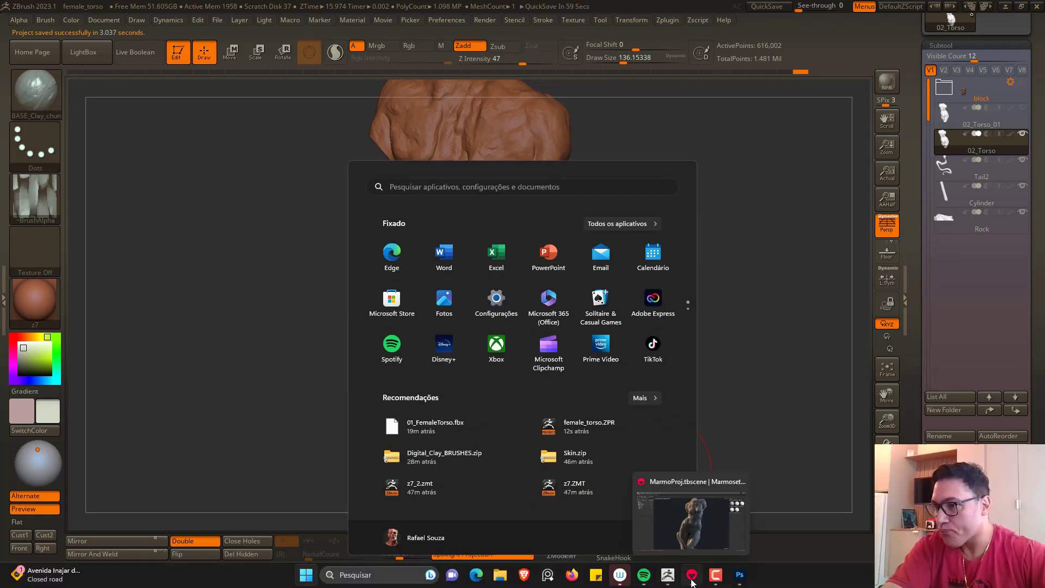
{"action": "mouse_move", "coordinate": [694, 581]}
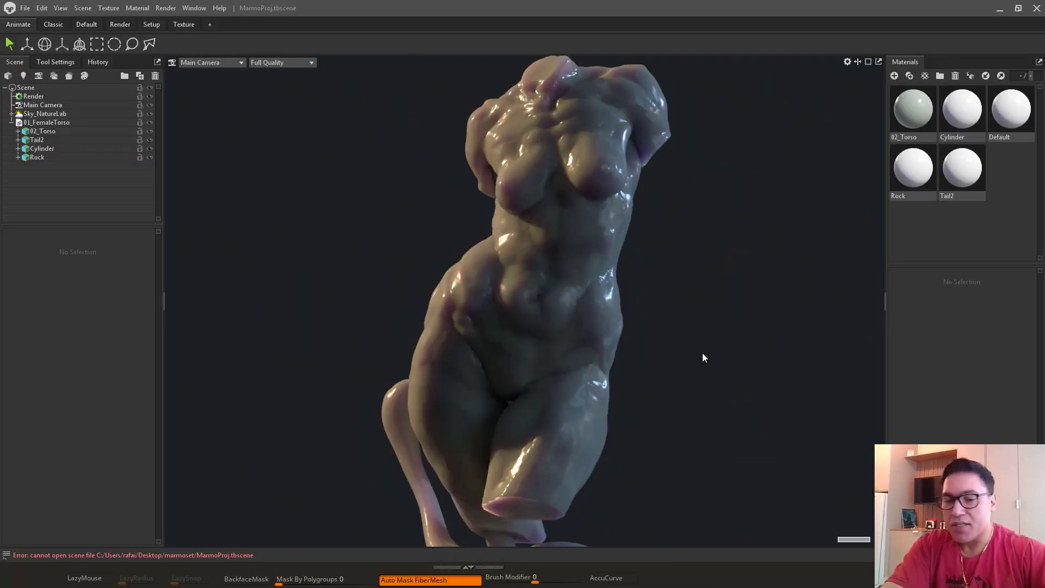
{"action": "left_click_drag", "start_coordinate": [785, 357], "coordinate": [755, 347]}
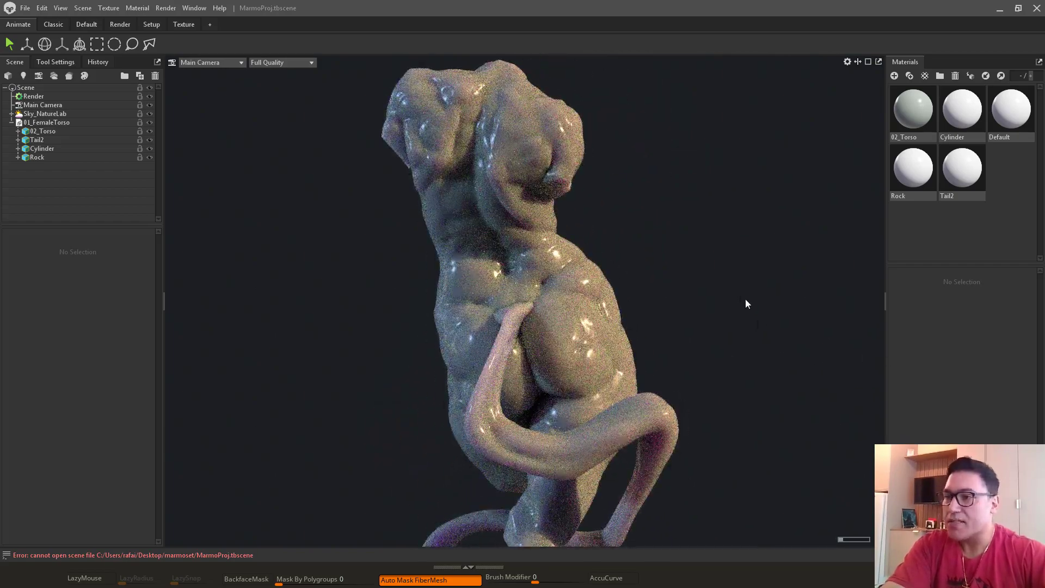
Step: Frame the rendered torso from behind and rotate the sky lighting to bring out the surface relief of the back and hips
{"action": "left_click_drag", "start_coordinate": [746, 300], "coordinate": [757, 406]}
{"action": "left_click_drag", "start_coordinate": [755, 358], "coordinate": [755, 349], "text": "alt"}
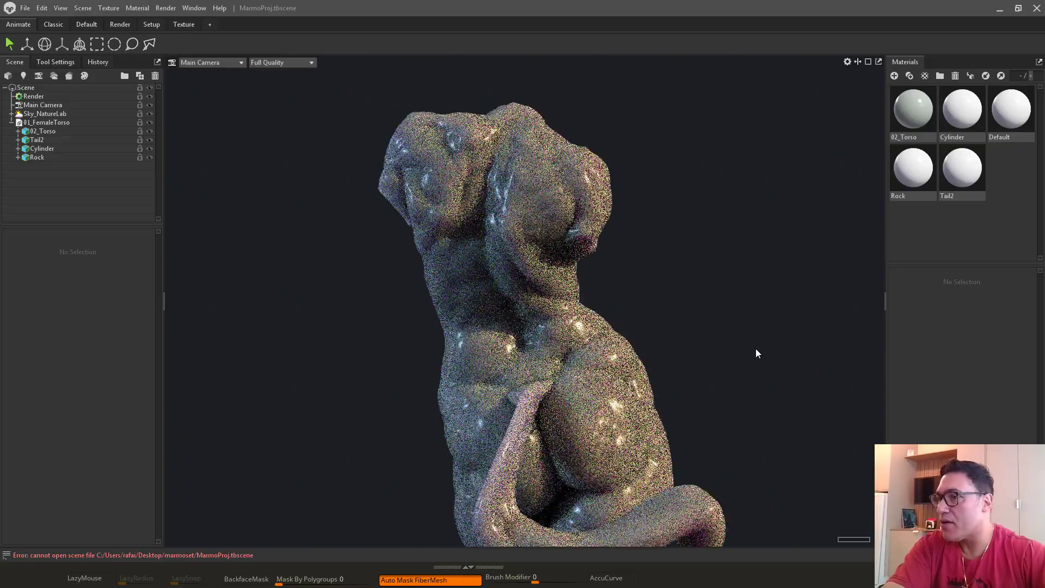
{"action": "scroll", "coordinate": [755, 348], "scroll_direction": "up", "scroll_amount": 2}
{"action": "middle_click_drag", "start_coordinate": [757, 345], "coordinate": [755, 313]}
{"action": "scroll", "coordinate": [754, 314], "scroll_direction": "down", "scroll_amount": 1}
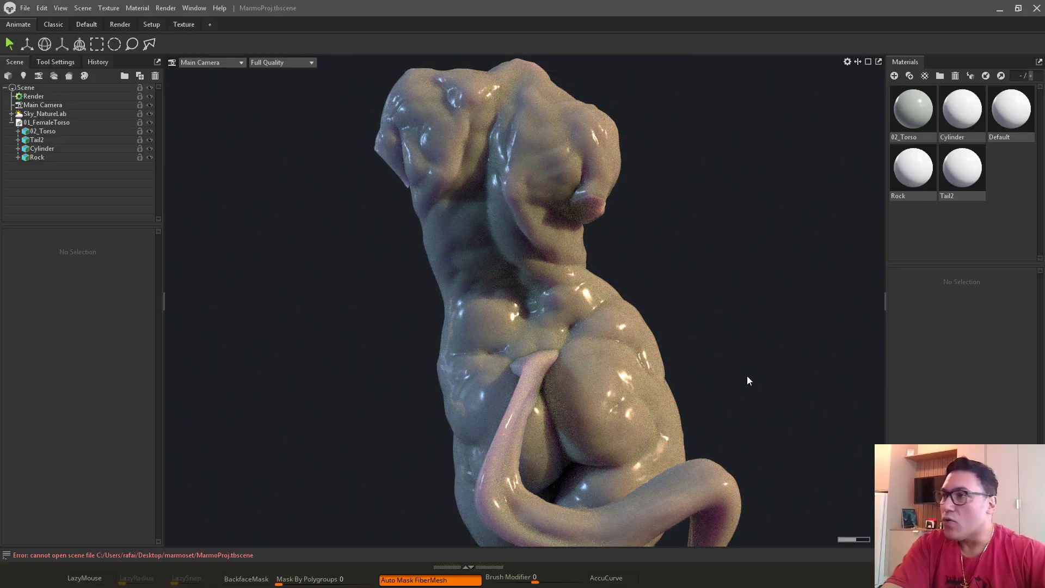
{"action": "right_click_drag", "start_coordinate": [799, 354], "coordinate": [738, 357], "text": "shift"}
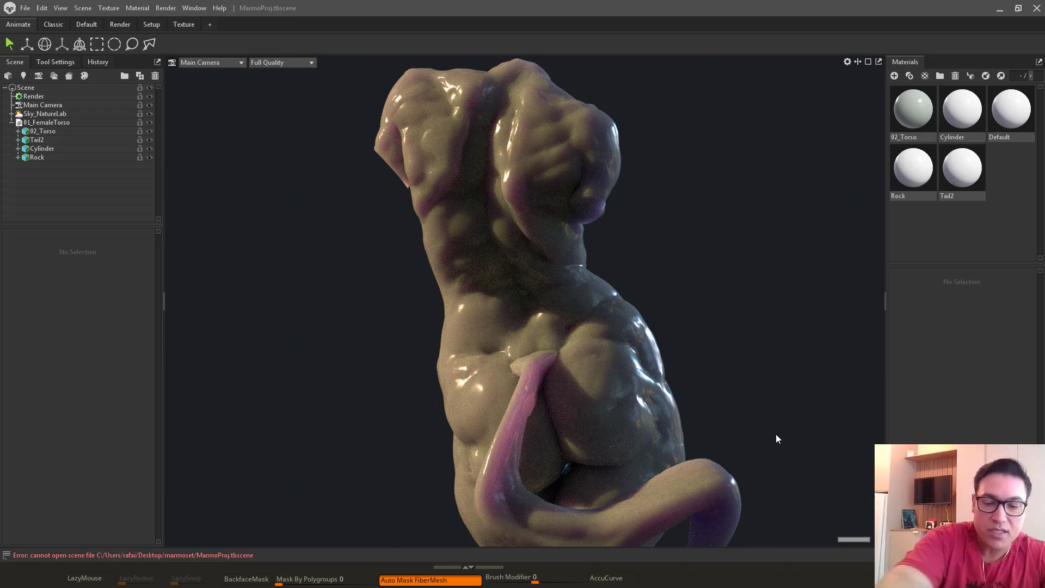
Step: Paste the Marmoset render screenshot into a new 1920 x 1080 px Photoshop document and return to ZBrush
{"action": "key", "text": "super"}
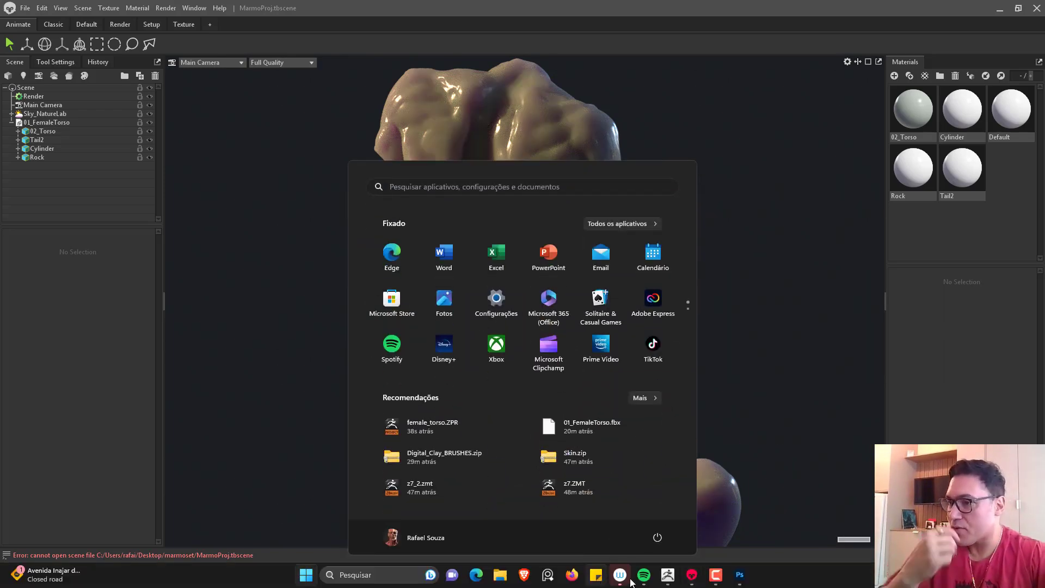
{"action": "left_click", "coordinate": [739, 575]}
{"action": "left_click", "coordinate": [30, 7]}
{"action": "left_click", "coordinate": [37, 18]}
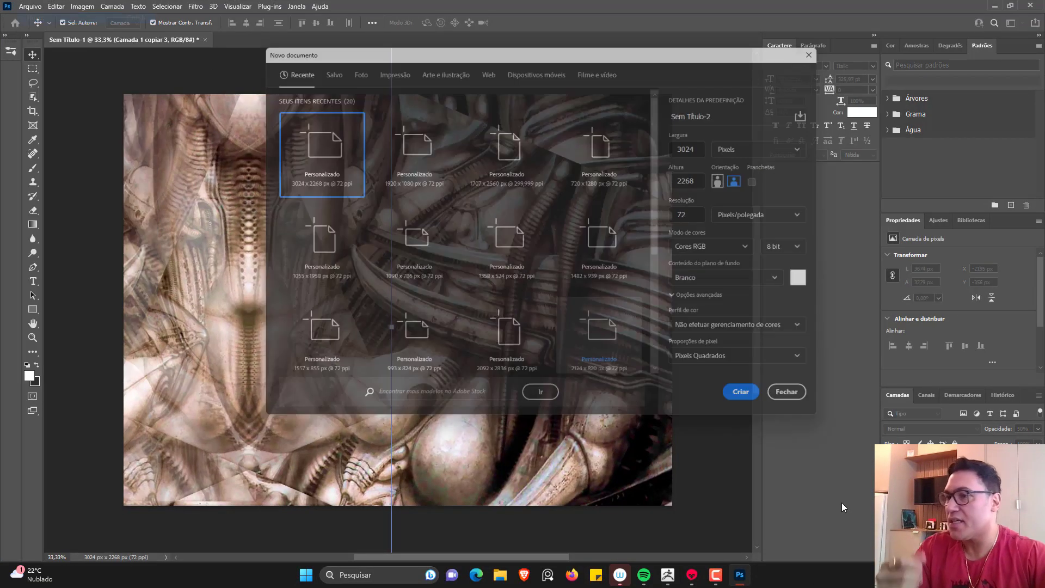
{"action": "left_click", "coordinate": [759, 404]}
{"action": "key", "text": "ctrl+v"}
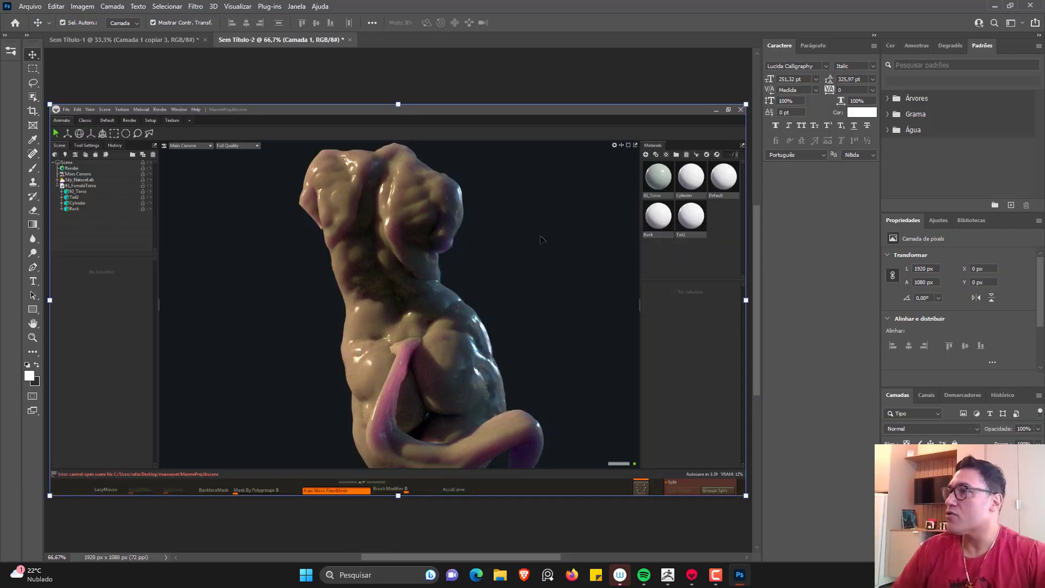
{"action": "left_click", "coordinate": [994, 6]}
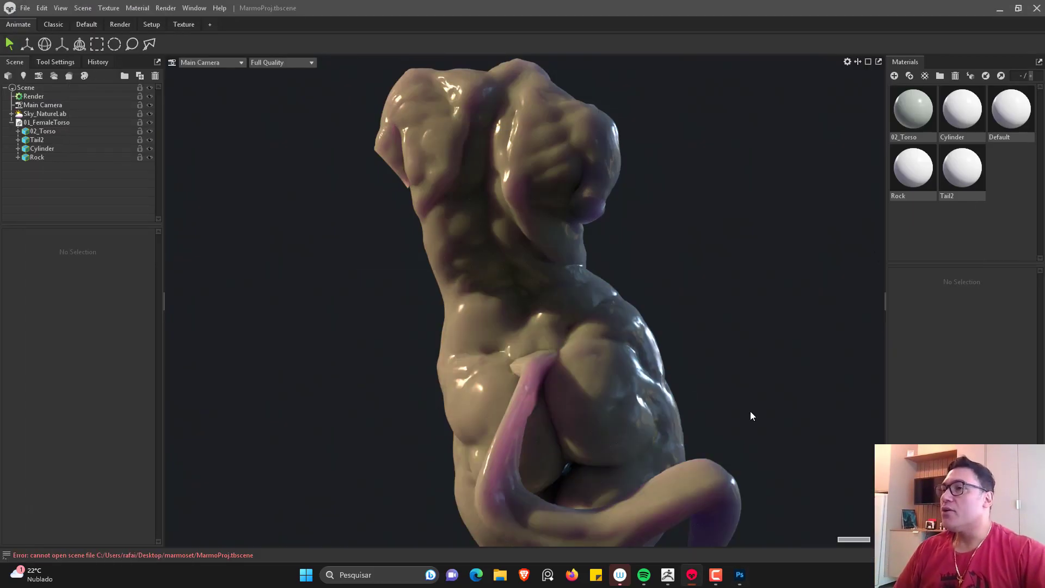
{"action": "left_click", "coordinate": [668, 574]}
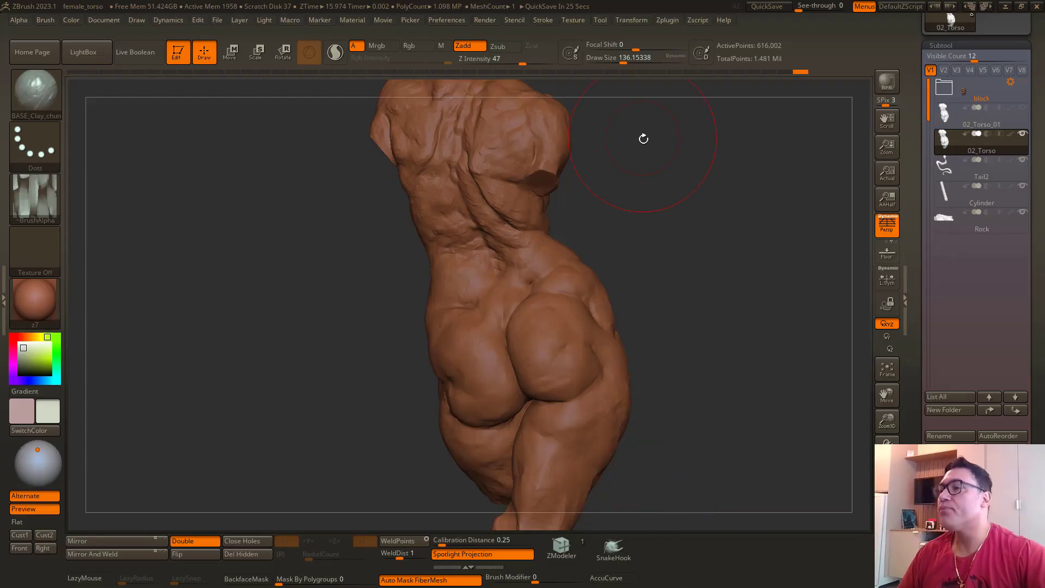
{"action": "left_click", "coordinate": [665, 20]}
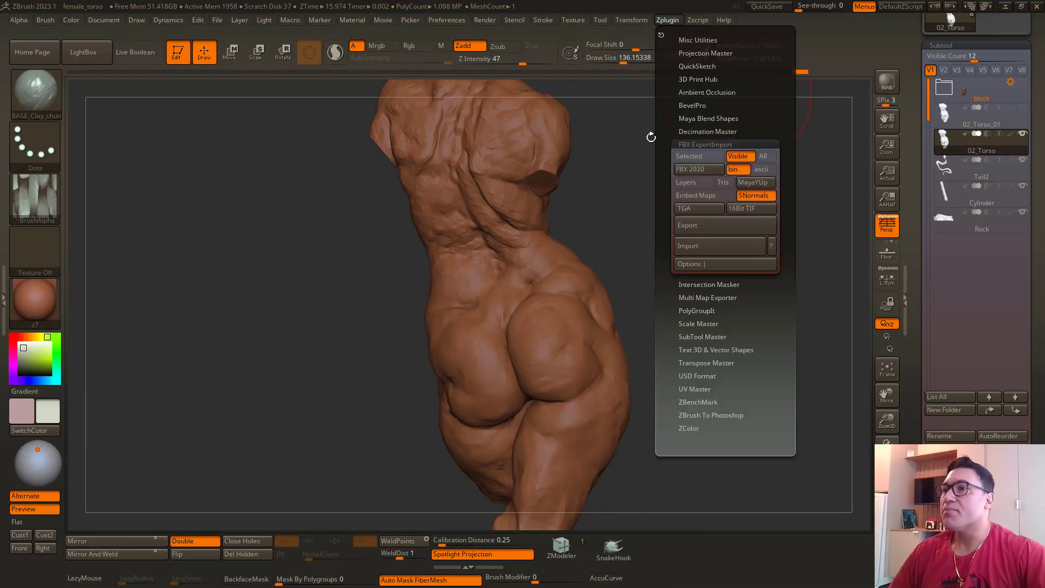
{"action": "left_click", "coordinate": [684, 227]}
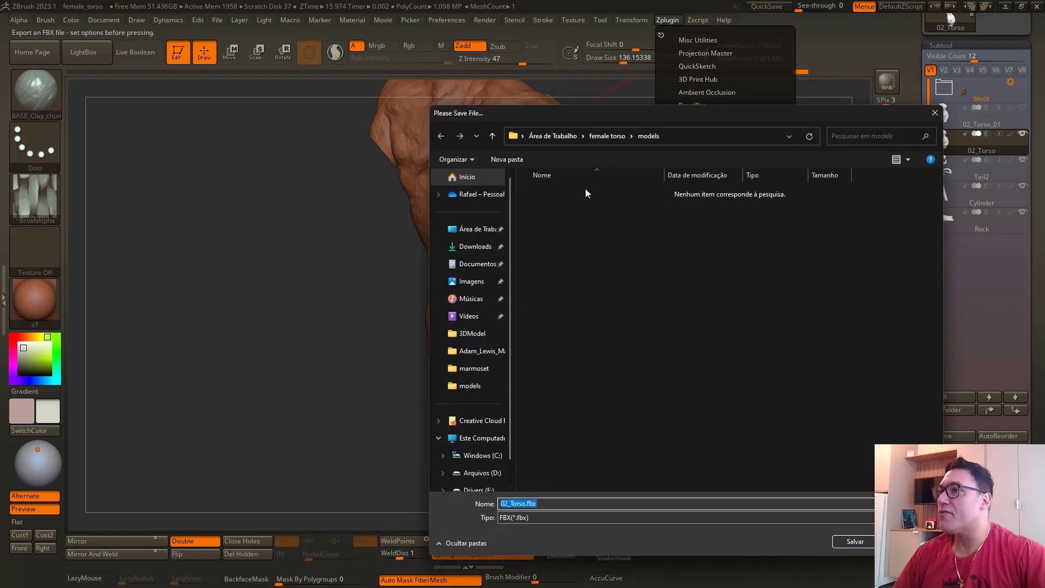
{"action": "left_click", "coordinate": [935, 114]}
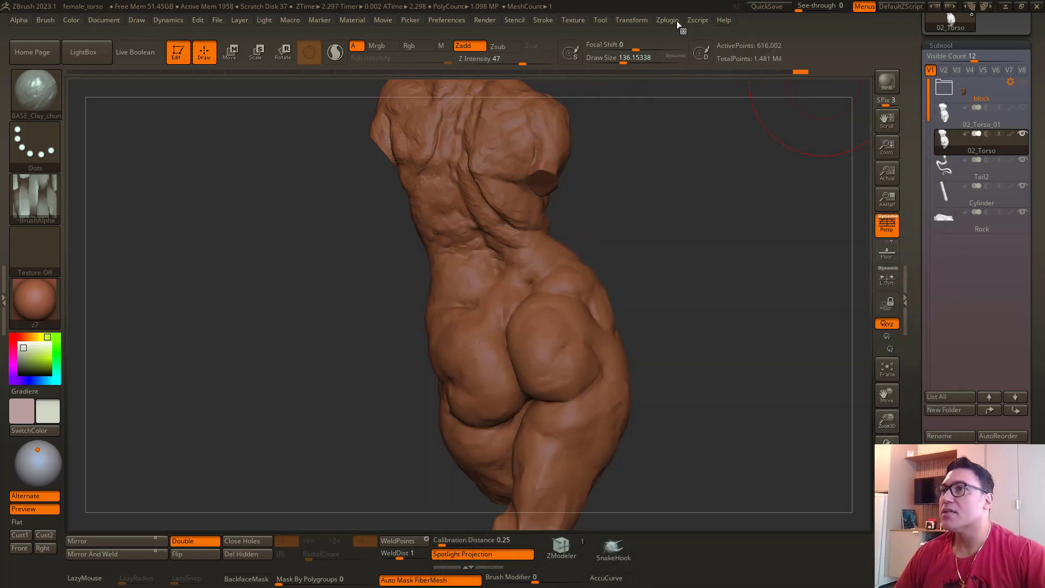
Step: Export the visible subtools as FBX, overwriting 01_FemaleTorso.fbx in the marmoset folder
{"action": "left_click", "coordinate": [676, 21]}
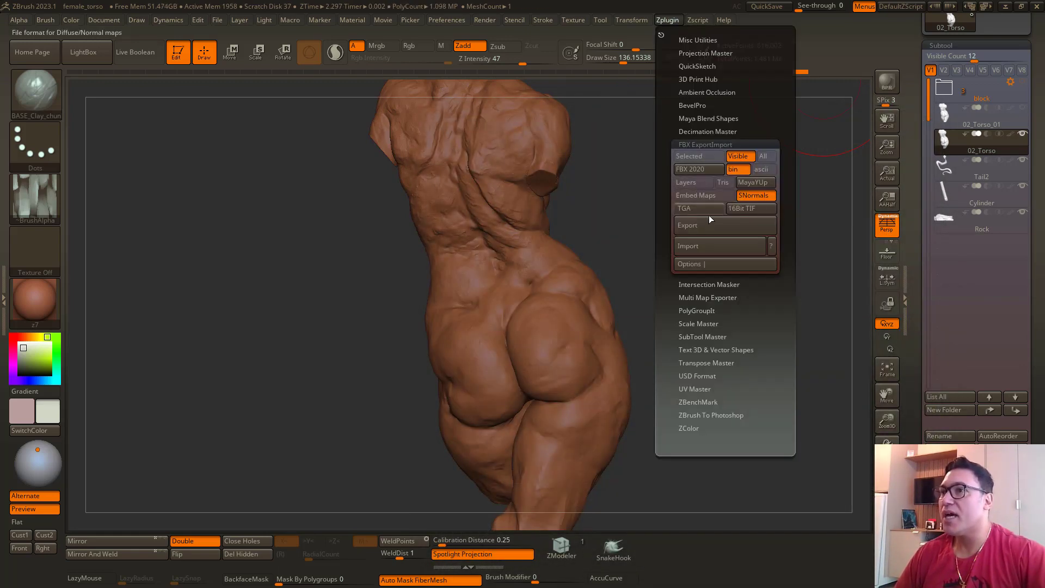
{"action": "left_click", "coordinate": [700, 226]}
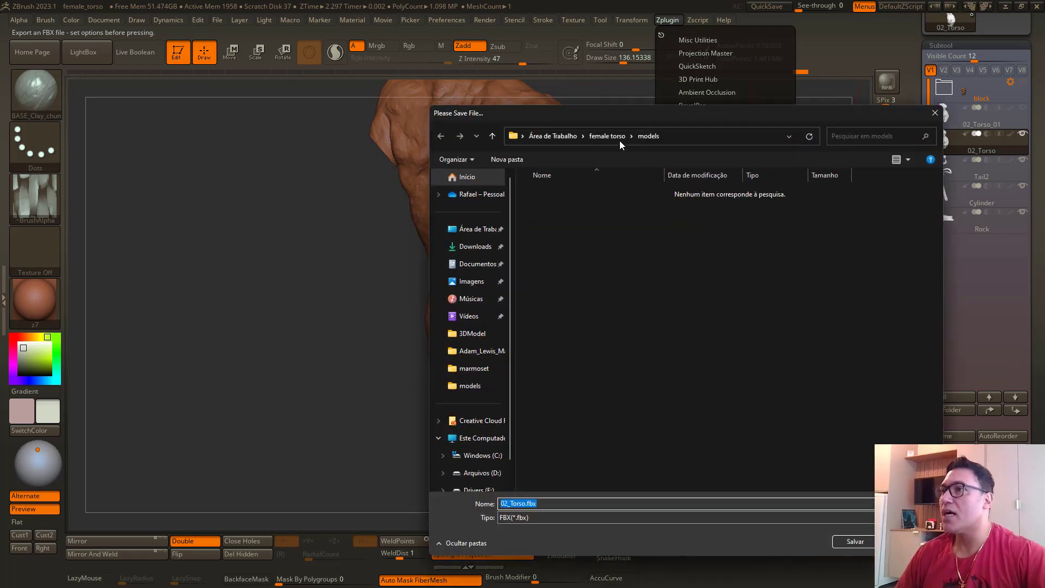
{"action": "double_click", "coordinate": [552, 277]}
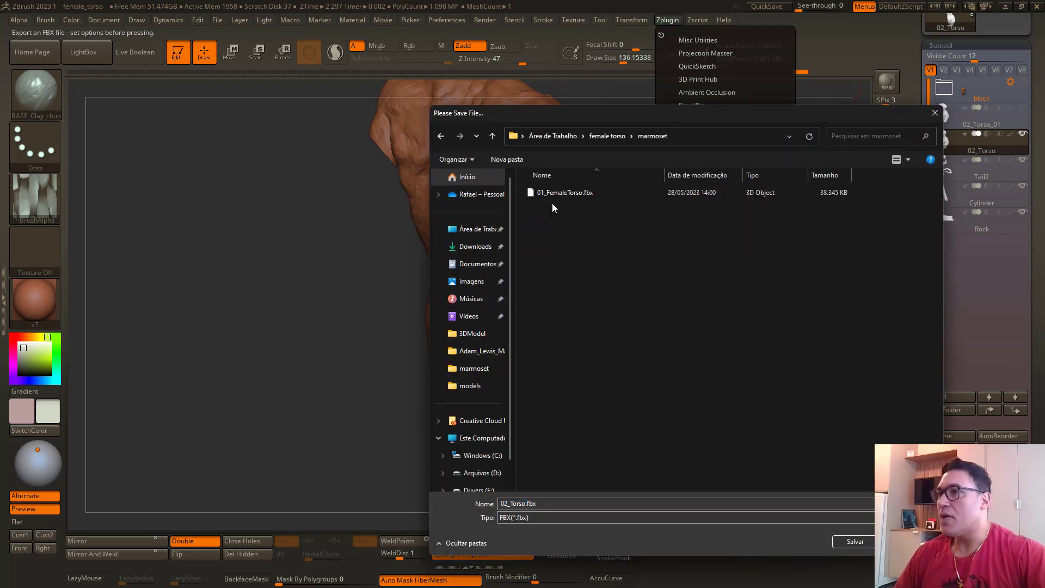
{"action": "double_click", "coordinate": [563, 193]}
{"action": "left_click", "coordinate": [544, 286]}
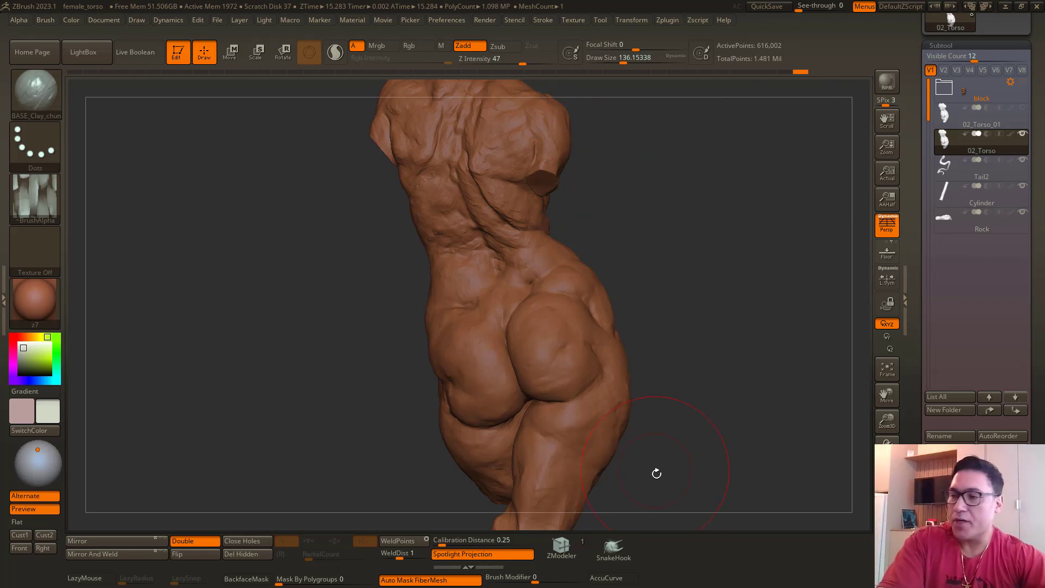
Step: Capture the updated torso render in Marmoset Toolbag and paste it as a new layer over the first screenshot in Photoshop
{"action": "key", "text": "super"}
{"action": "left_click", "coordinate": [692, 575]}
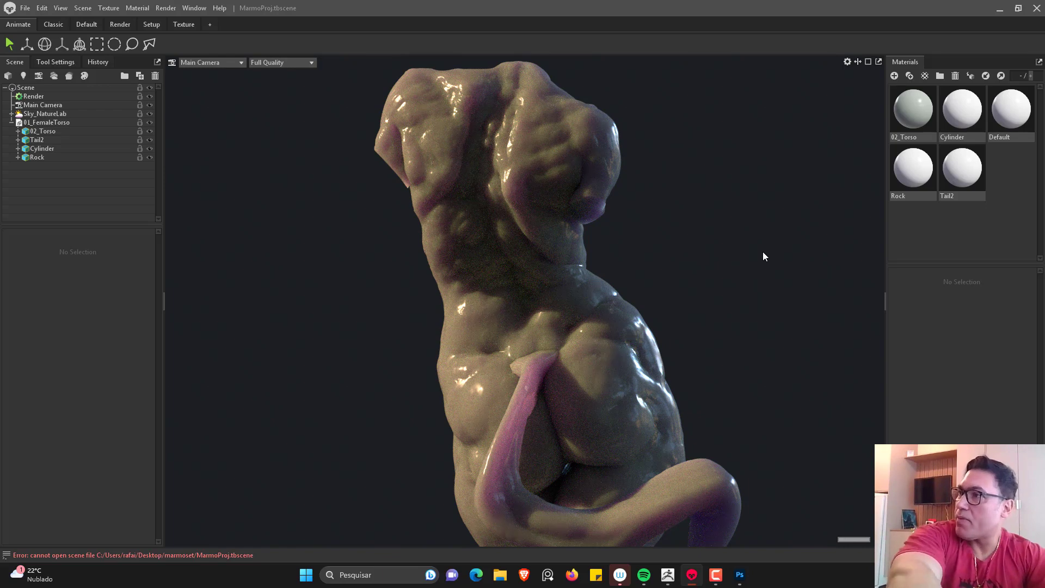
{"action": "key", "text": "alt+Tab"}
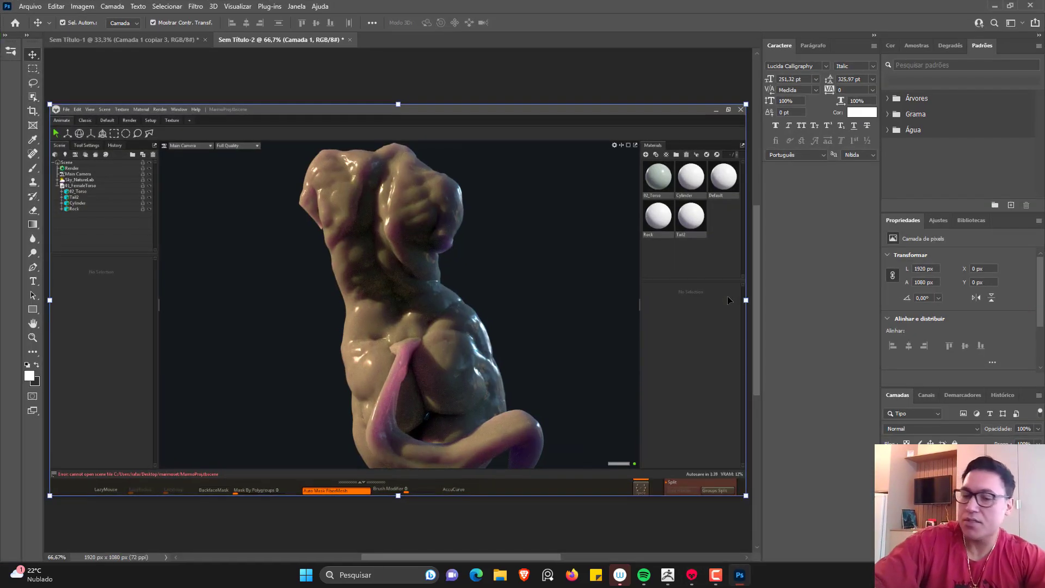
{"action": "key", "text": "ctrl+v"}
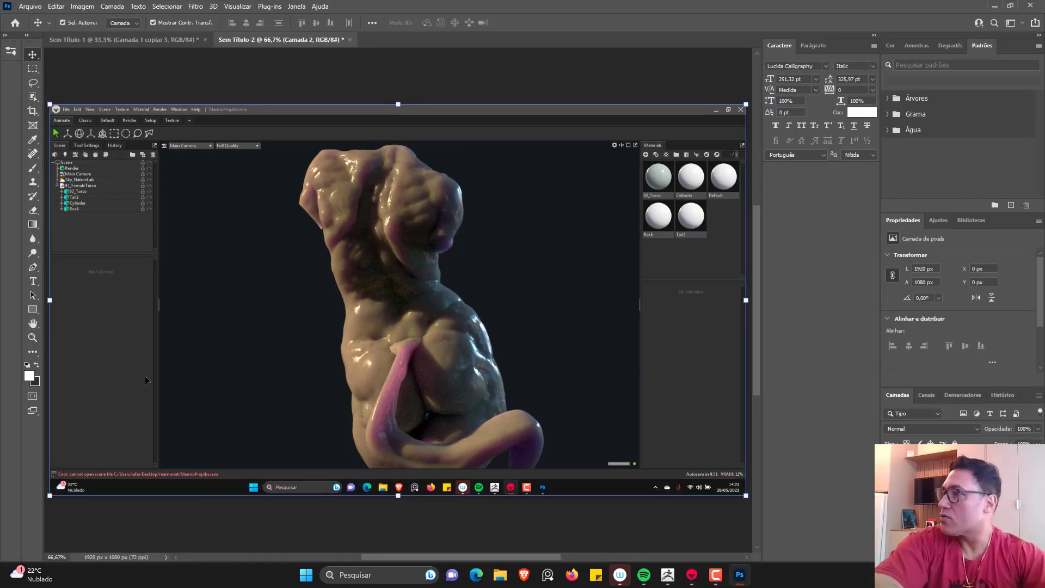
Step: Examine the clay texture on the torso's upper back in the newly pasted render at 200% and 100%
{"action": "left_click", "coordinate": [33, 338]}
{"action": "left_click", "coordinate": [343, 217]}
{"action": "left_click", "coordinate": [343, 217]}
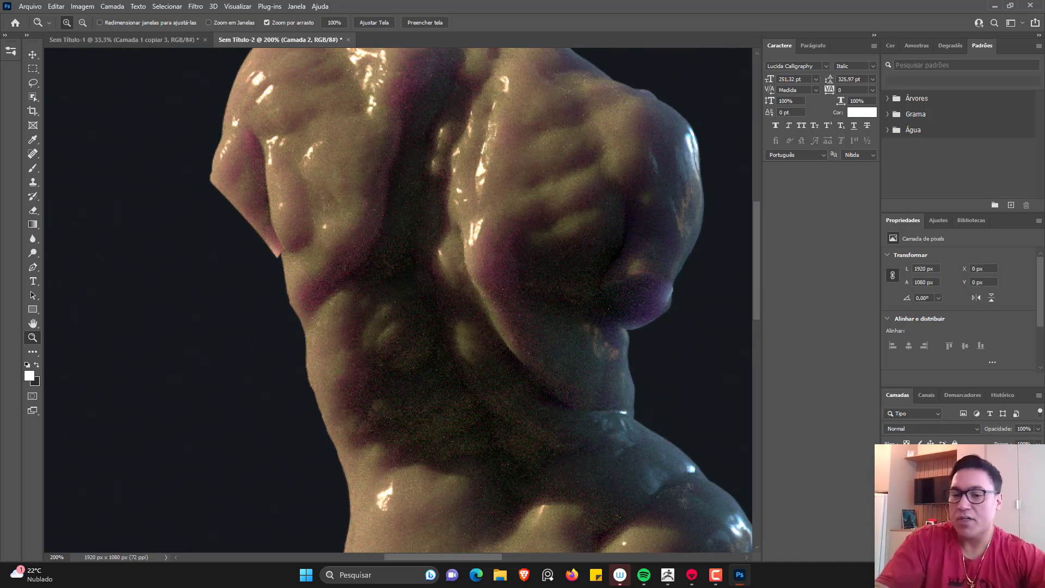
{"action": "key", "text": "ctrl+minus"}
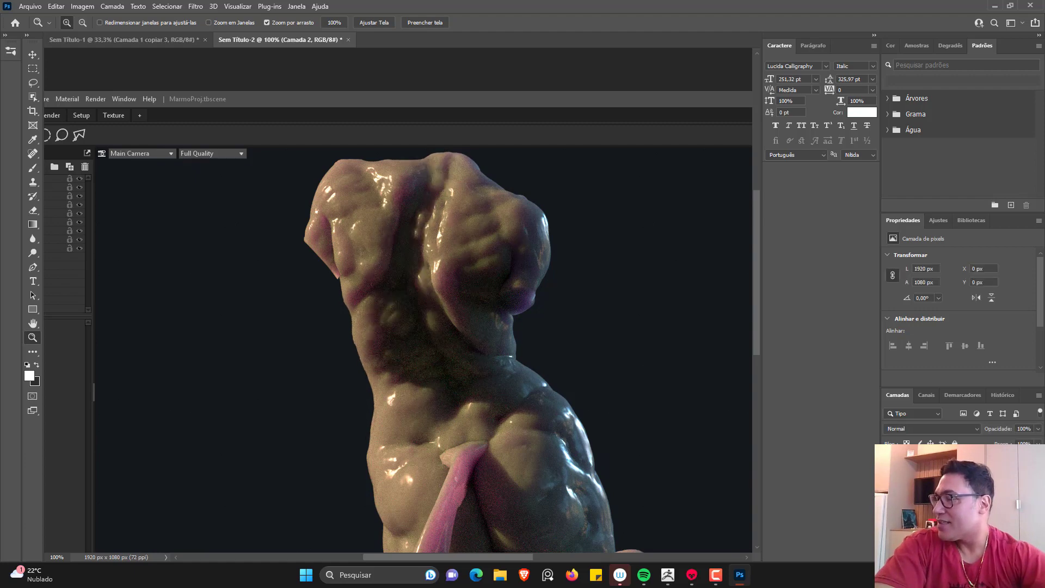
{"action": "left_click", "coordinate": [992, 6]}
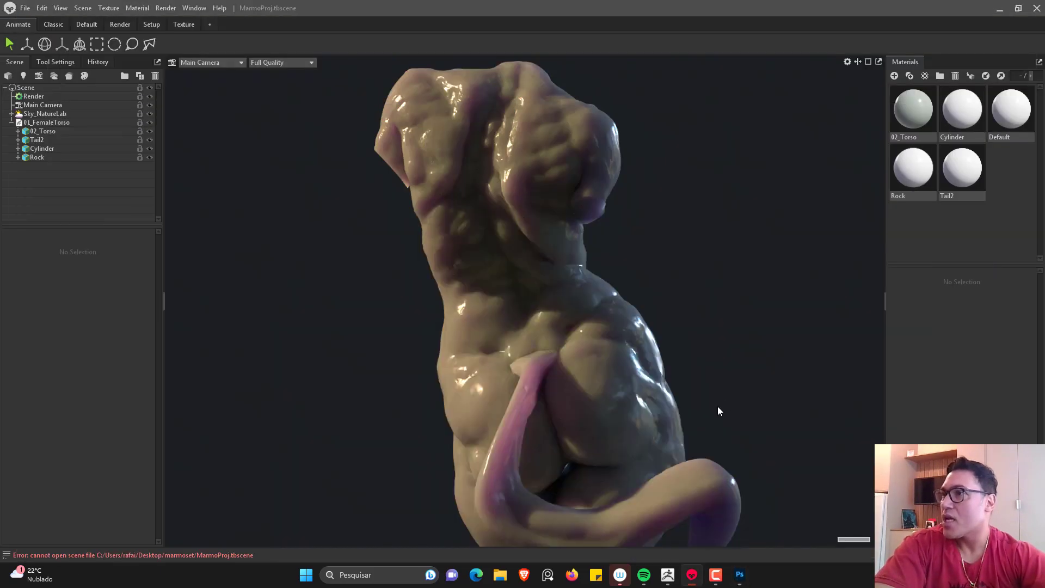
Step: Switch to ZBrush, duplicate the 02_Torso subtool, place the copy above the original and make 02_Torso active again
{"action": "left_click", "coordinate": [668, 576]}
{"action": "mouse_move", "coordinate": [962, 138]}
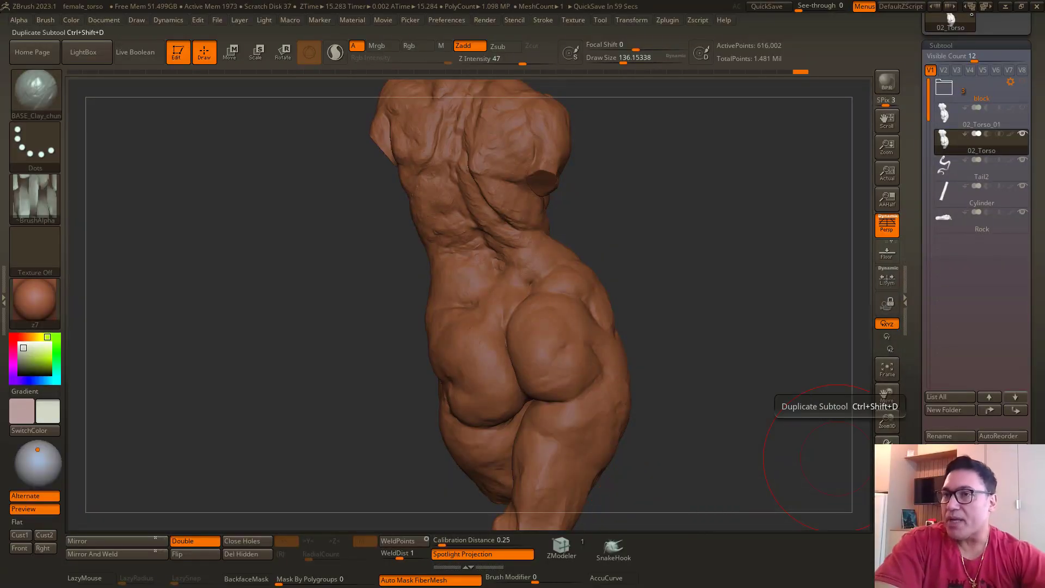
{"action": "left_click", "coordinate": [948, 488]}
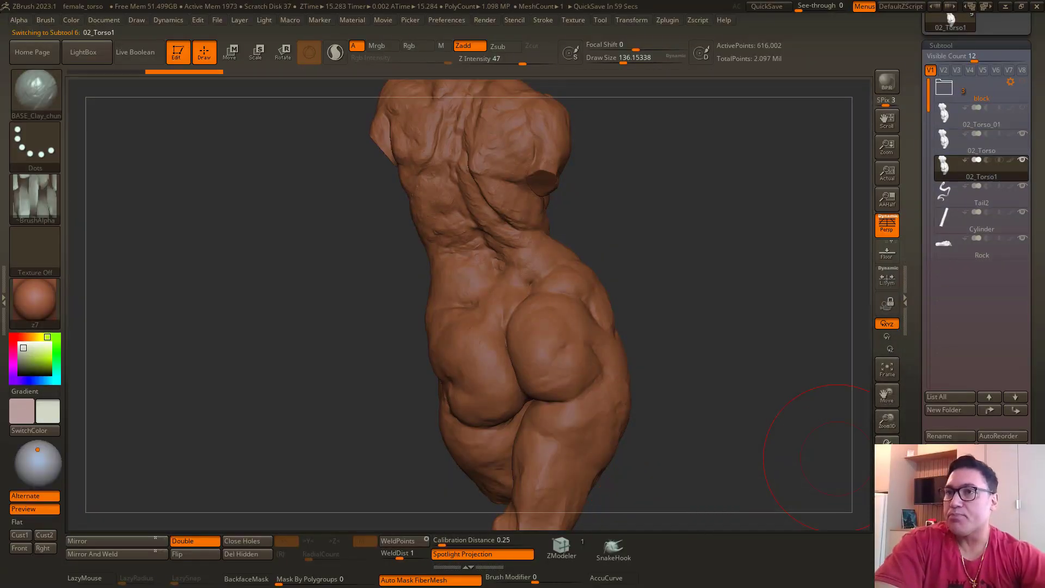
{"action": "left_click", "coordinate": [989, 396]}
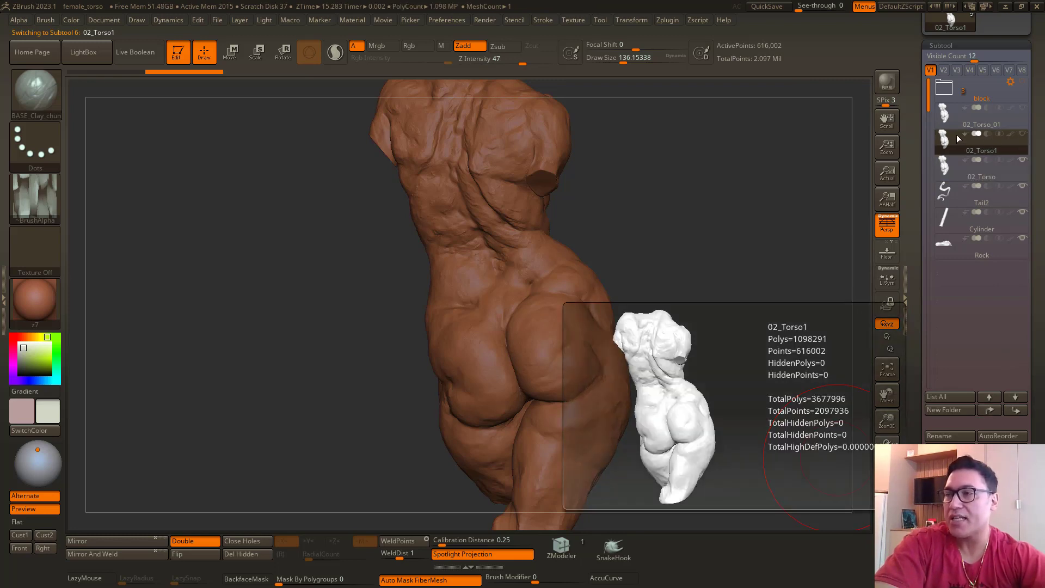
{"action": "left_click", "coordinate": [950, 161]}
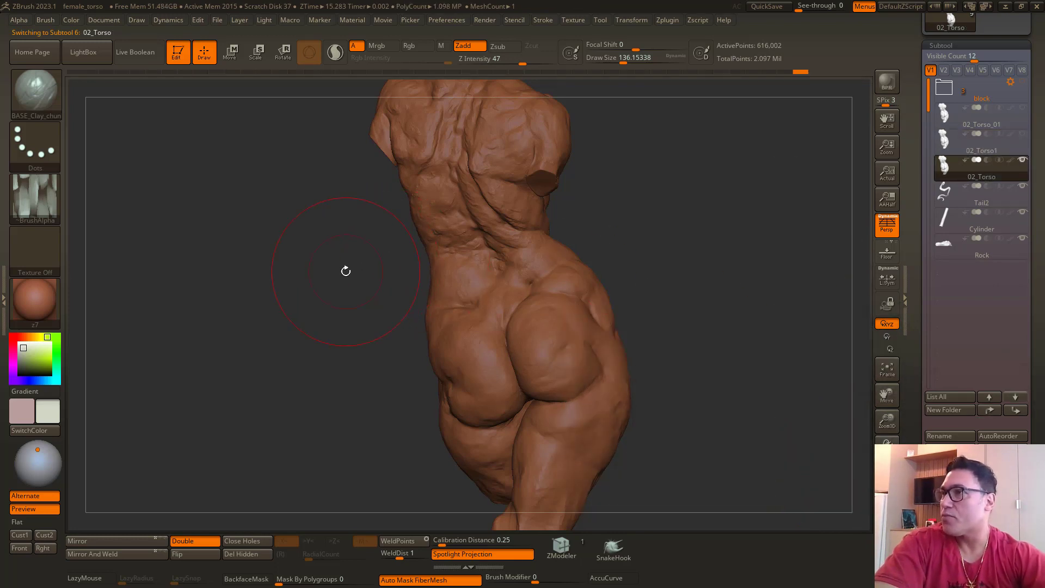
Step: Save the project over the existing female_torso.ZPR in the models folder
{"action": "left_click_drag", "start_coordinate": [355, 268], "coordinate": [362, 280]}
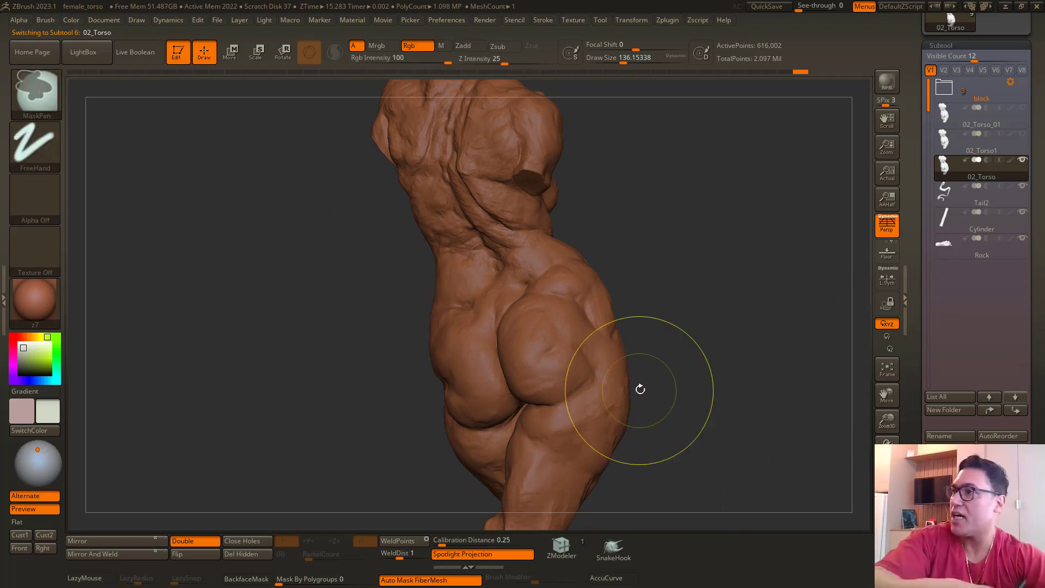
{"action": "key", "text": "ctrl+s"}
{"action": "left_click", "coordinate": [857, 542]}
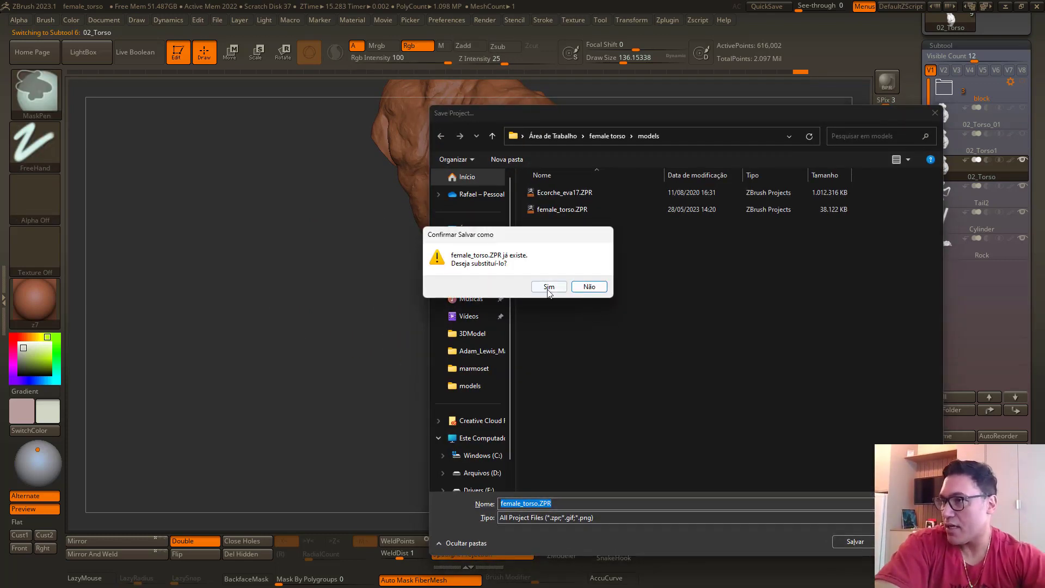
{"action": "left_click", "coordinate": [547, 287]}
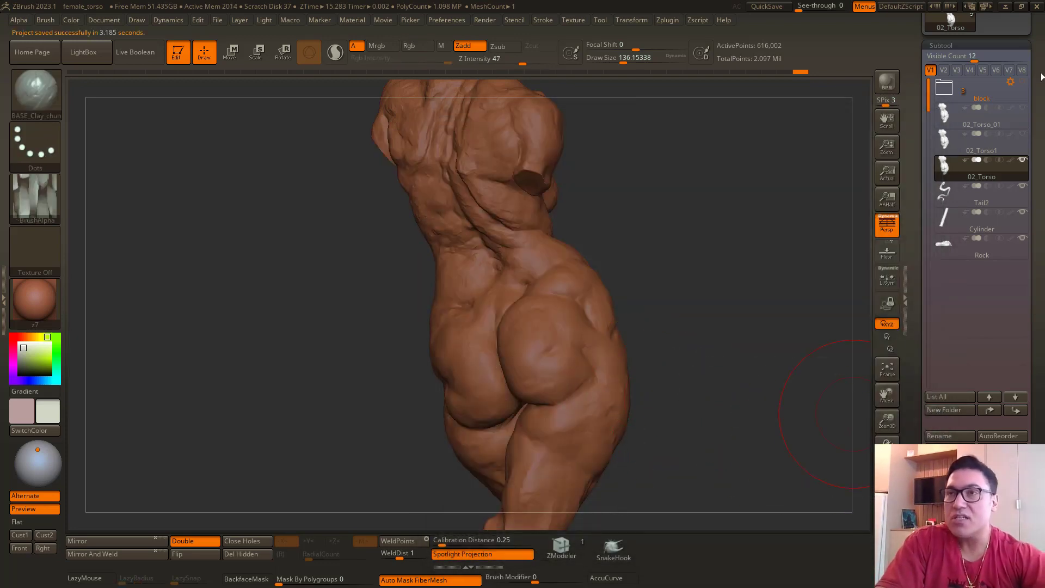
Step: Open PureRef from the desktop, reposition its empty board and disable its Always On Bottom mode
{"action": "left_click", "coordinate": [1006, 7]}
{"action": "left_click", "coordinate": [1006, 12]}
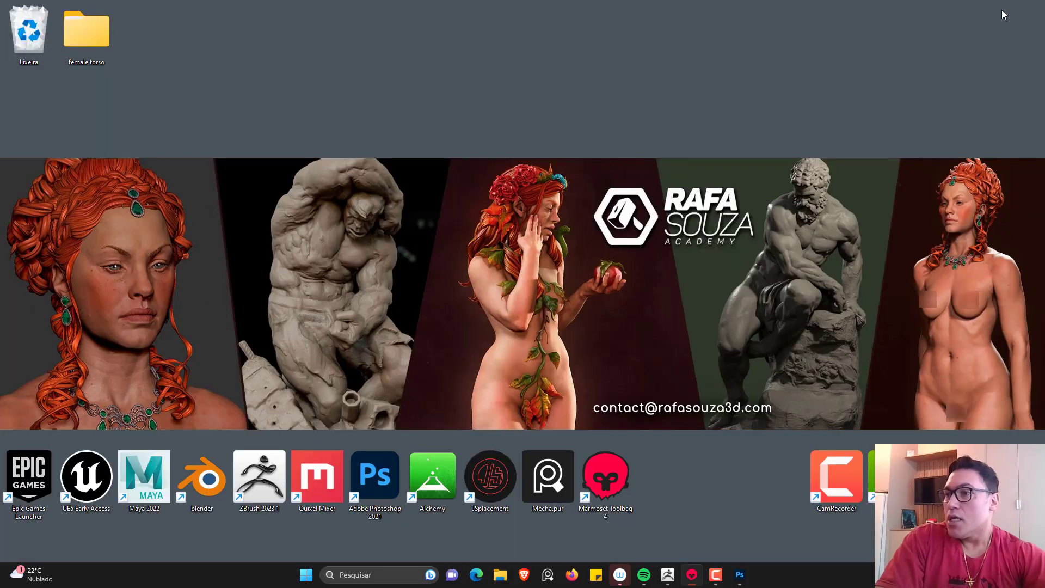
{"action": "left_click", "coordinate": [549, 575]}
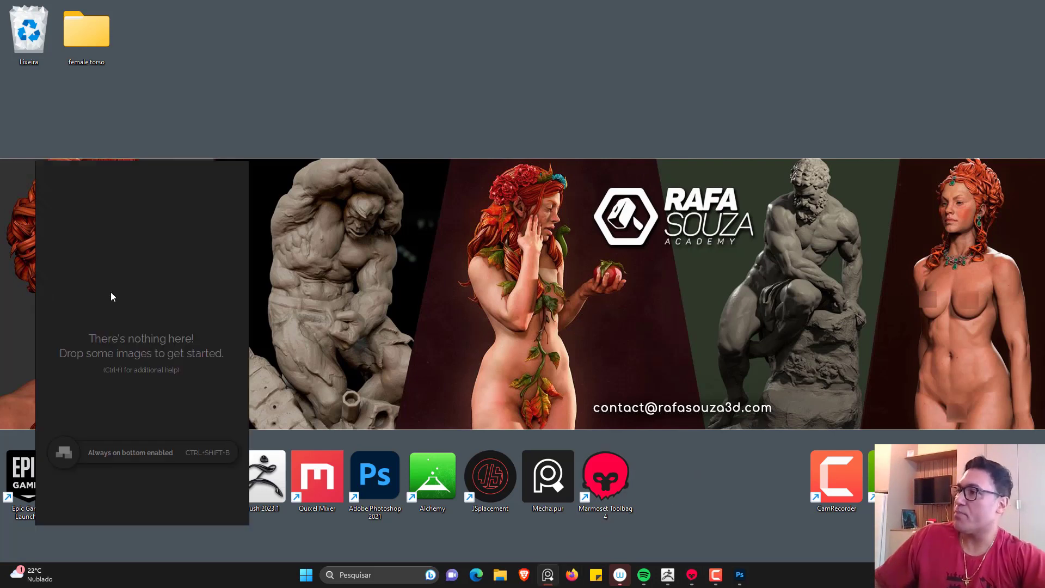
{"action": "left_click_drag", "start_coordinate": [155, 293], "coordinate": [293, 250]}
{"action": "right_click", "coordinate": [293, 251]}
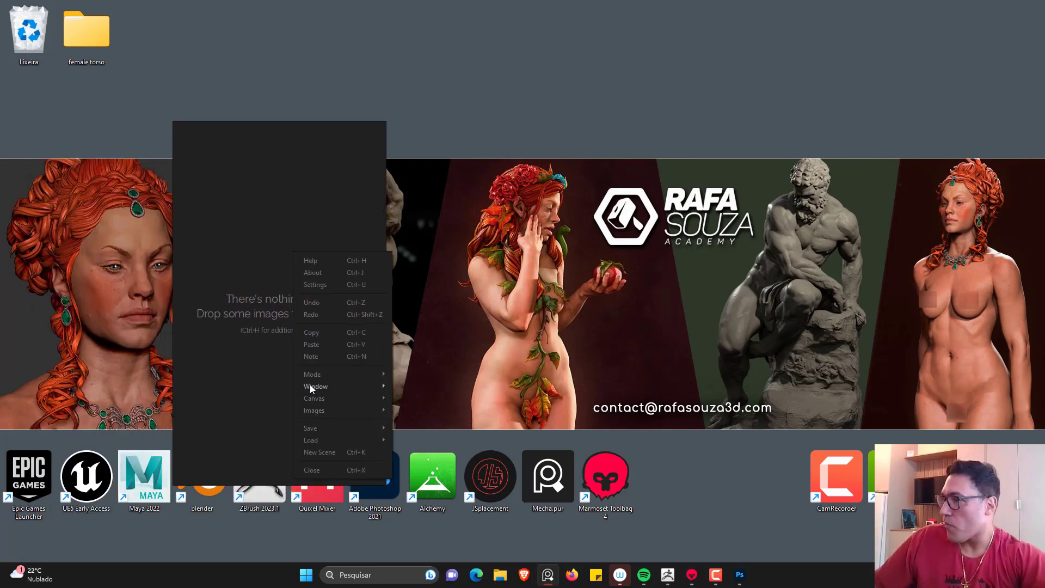
{"action": "mouse_move", "coordinate": [312, 374]}
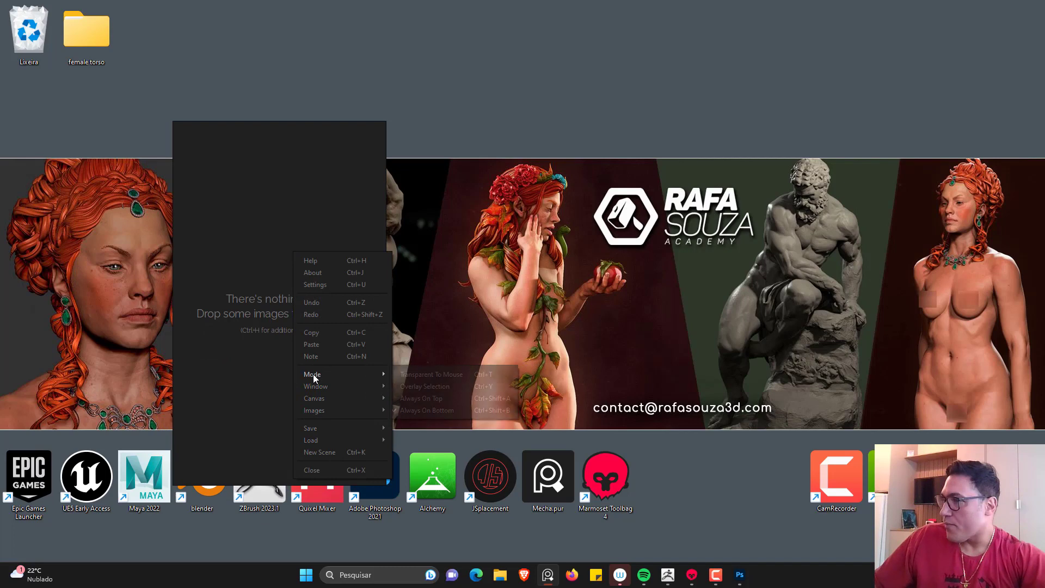
{"action": "left_click", "coordinate": [434, 400]}
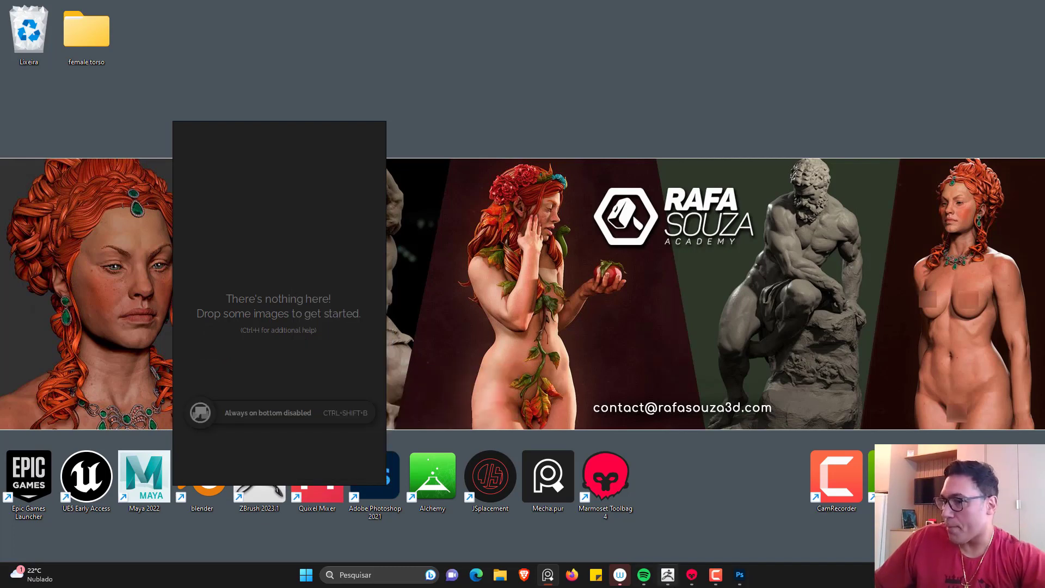
Step: Set the PureRef board to stay always on top, place it beside the torso in ZBrush and return to the desktop
{"action": "left_click", "coordinate": [668, 575]}
{"action": "left_click_drag", "start_coordinate": [324, 239], "coordinate": [243, 236]}
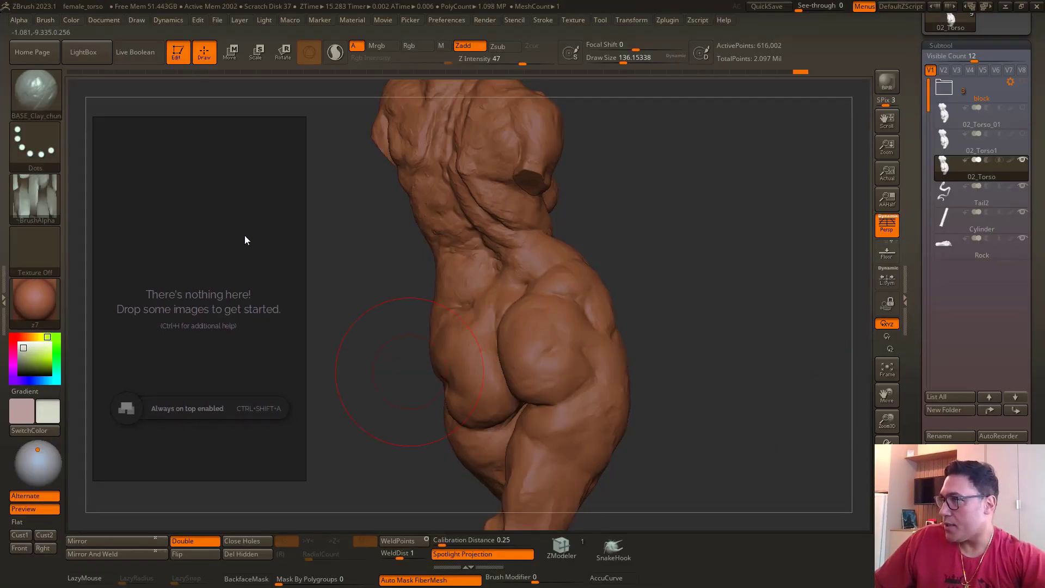
{"action": "right_click_drag", "start_coordinate": [245, 236], "coordinate": [246, 230]}
{"action": "left_click", "coordinate": [1004, 6]}
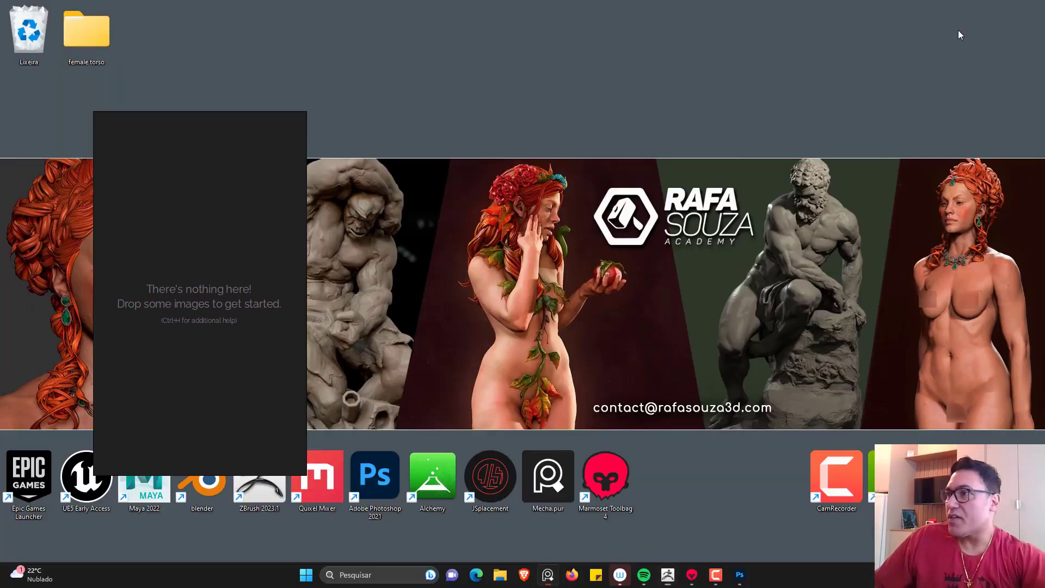
Step: Switch to Photoshop, bring up the Sem Título-1 document and shift the Camada 1 copiar 2 layer slightly with the Move tool
{"action": "left_click", "coordinate": [548, 575]}
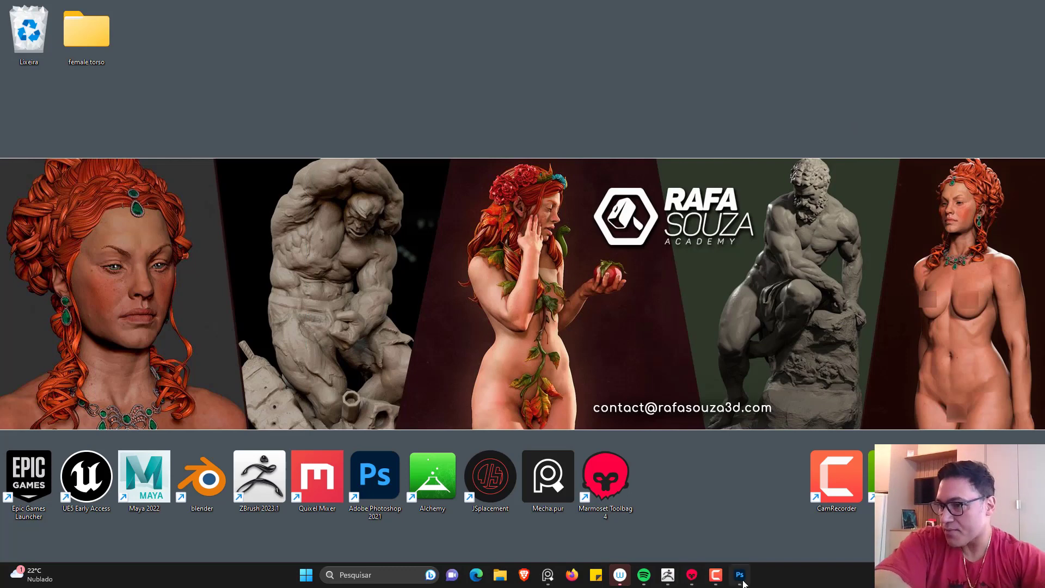
{"action": "left_click", "coordinate": [740, 575]}
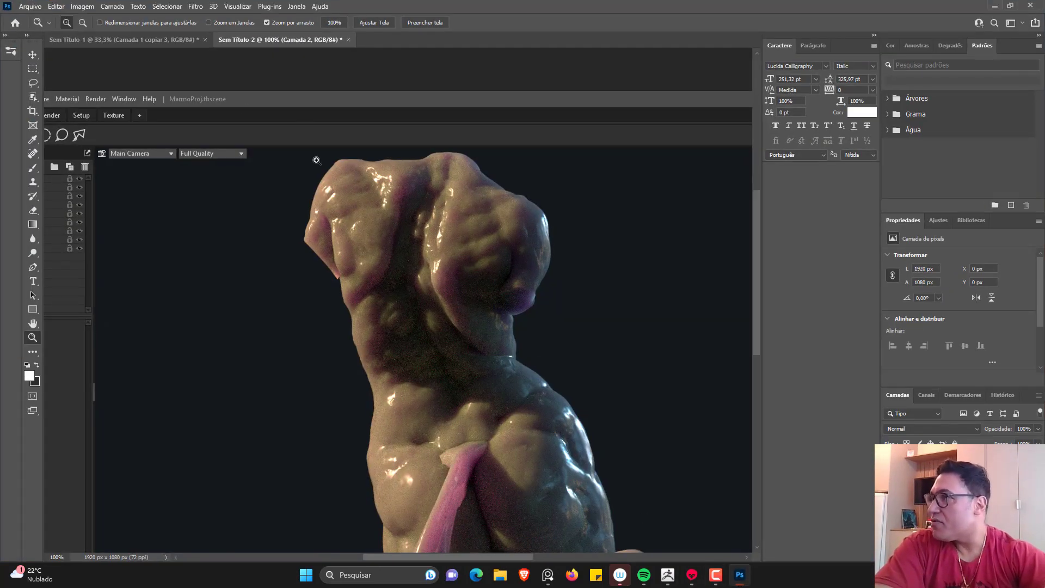
{"action": "left_click", "coordinate": [136, 40]}
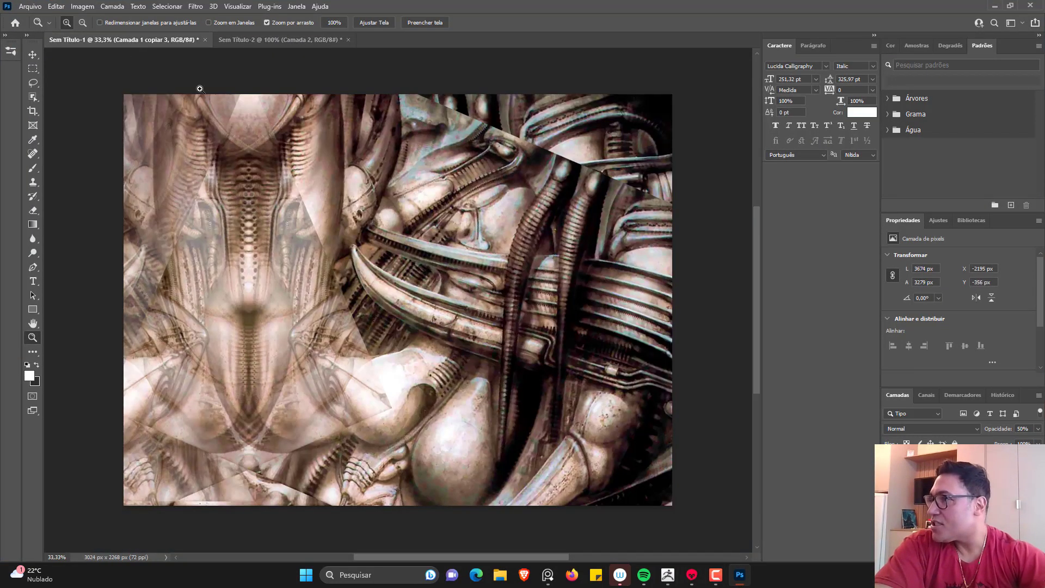
{"action": "left_click", "coordinate": [32, 55]}
{"action": "left_click_drag", "start_coordinate": [459, 242], "coordinate": [452, 241]}
{"action": "left_click", "coordinate": [452, 241]}
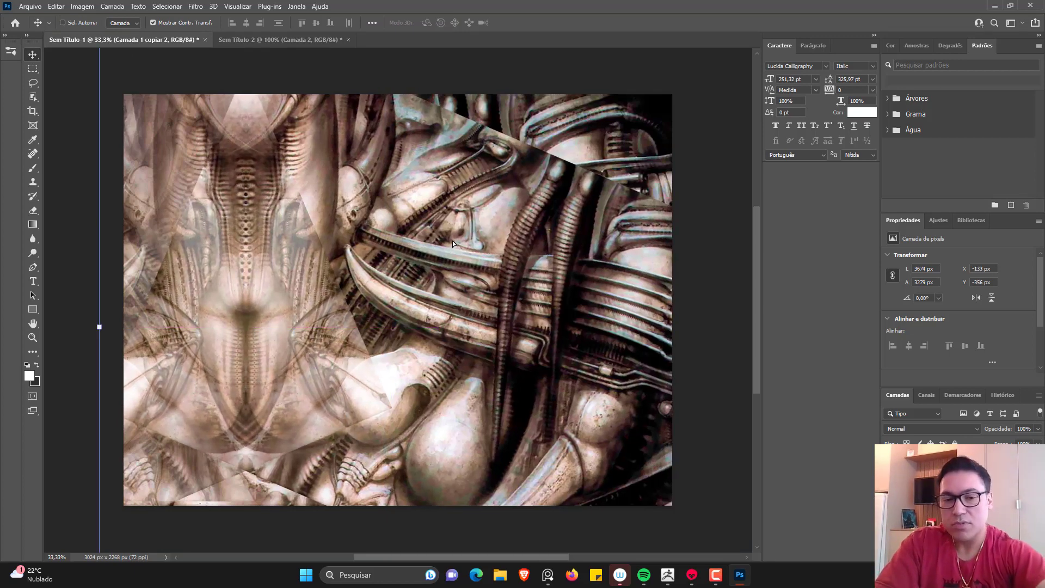
Step: Frame the mirrored biomechanical pattern in Photoshop, paste a screenshot of it into the PureRef board and hide the board again
{"action": "key", "text": "ctrl+minus"}
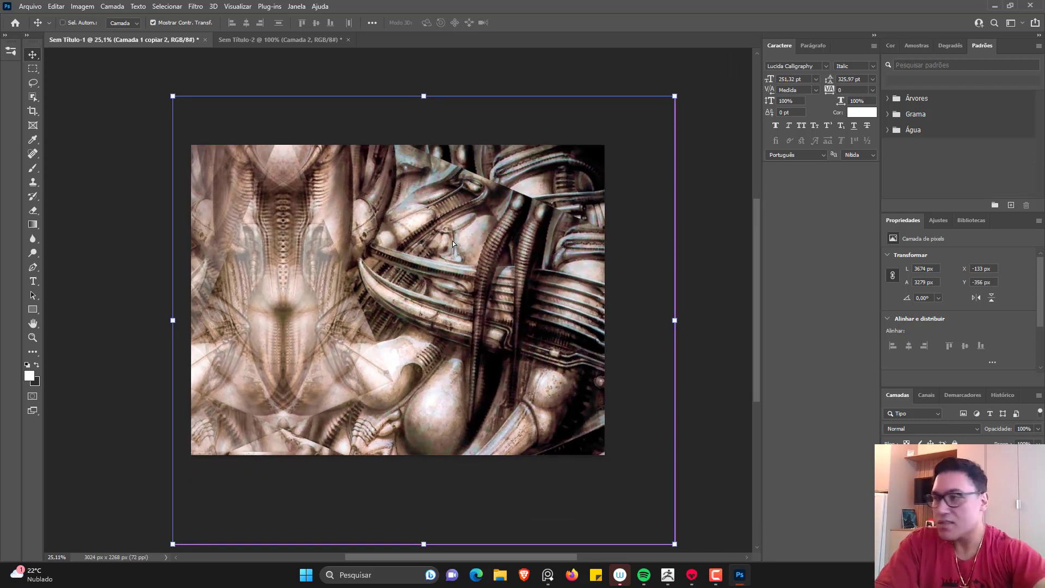
{"action": "key", "text": "ctrl+plus"}
{"action": "key", "text": "ctrl+plus"}
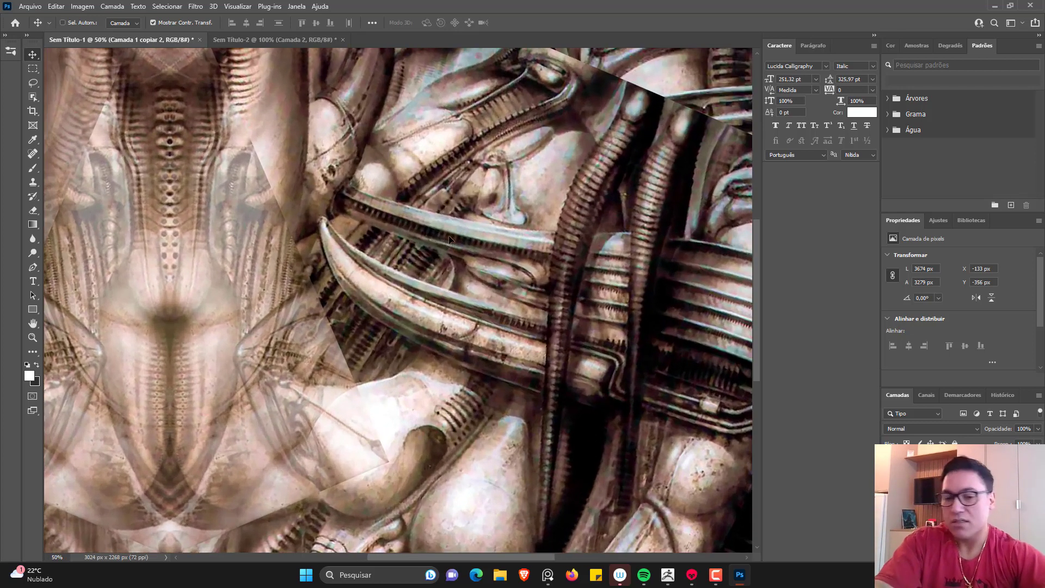
{"action": "left_click_drag", "start_coordinate": [423, 211], "coordinate": [560, 280]}
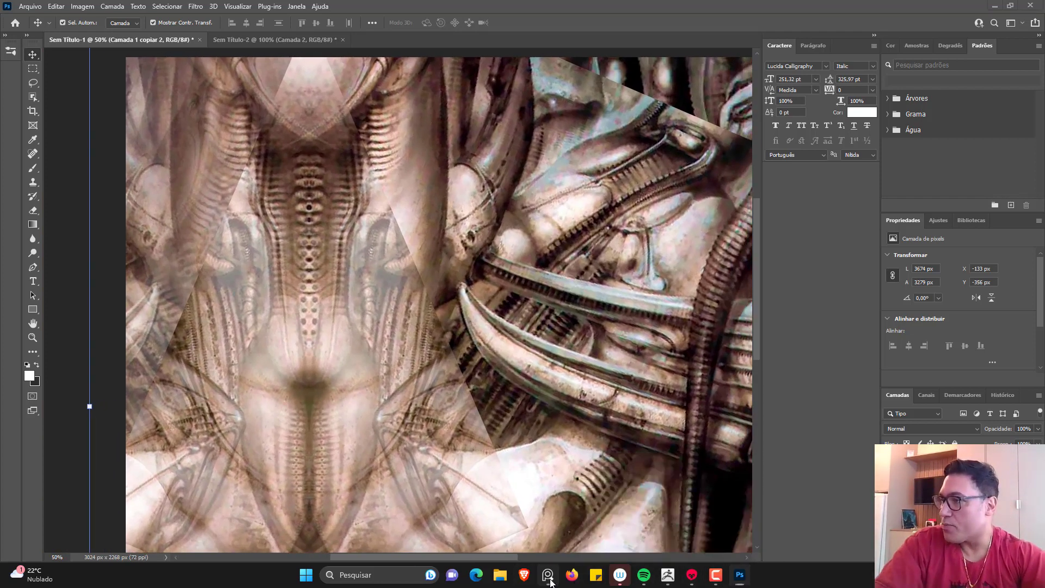
{"action": "left_click", "coordinate": [549, 578]}
{"action": "key", "text": "ctrl+v"}
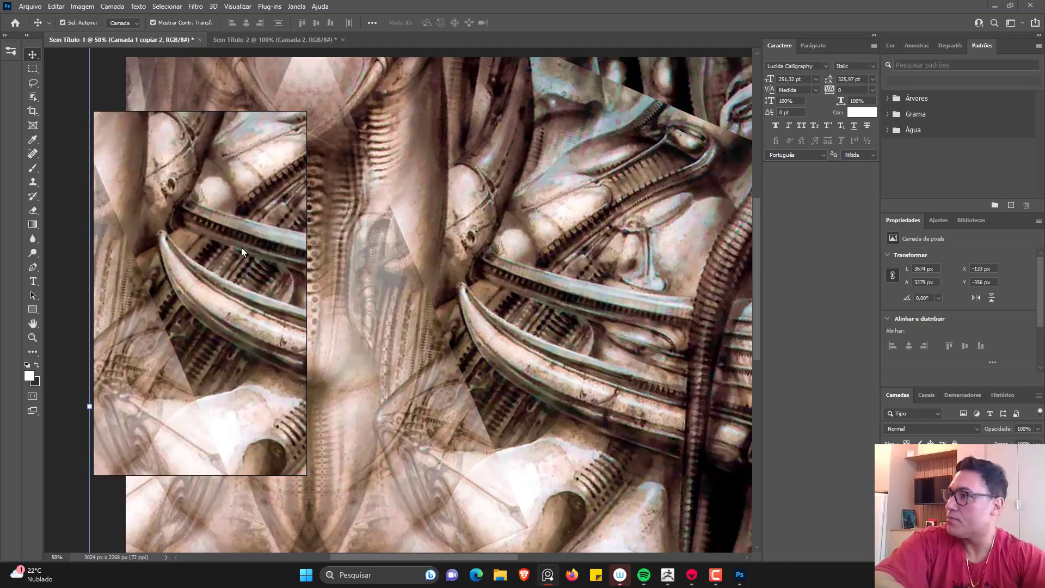
{"action": "left_click", "coordinate": [548, 581]}
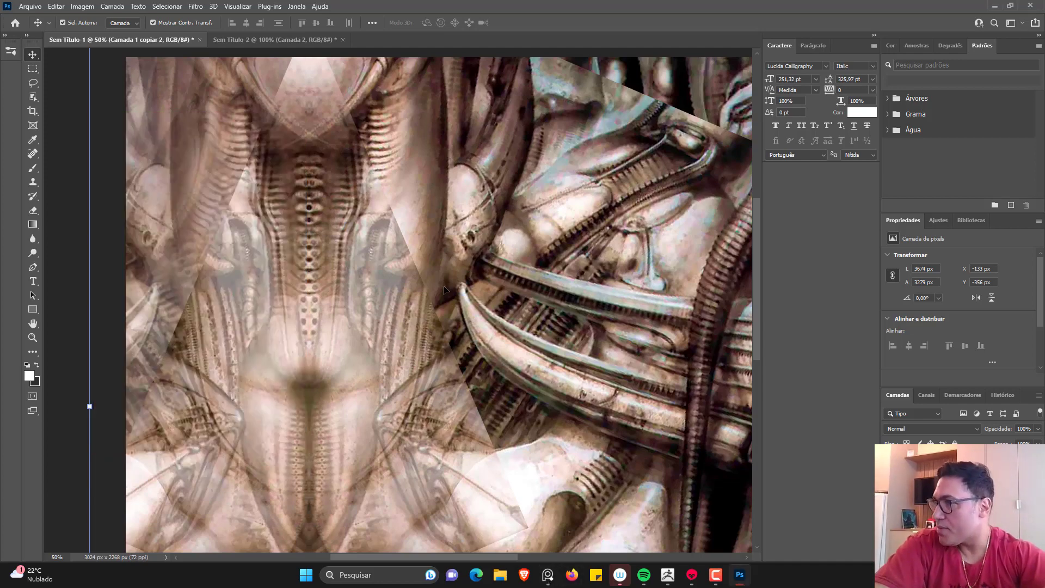
Step: Move the Camada 1 copiar 3 layer to about X -2363 px and paste a screenshot of this variation into PureRef
{"action": "key", "text": "5"}
{"action": "left_click_drag", "start_coordinate": [337, 303], "coordinate": [297, 302]}
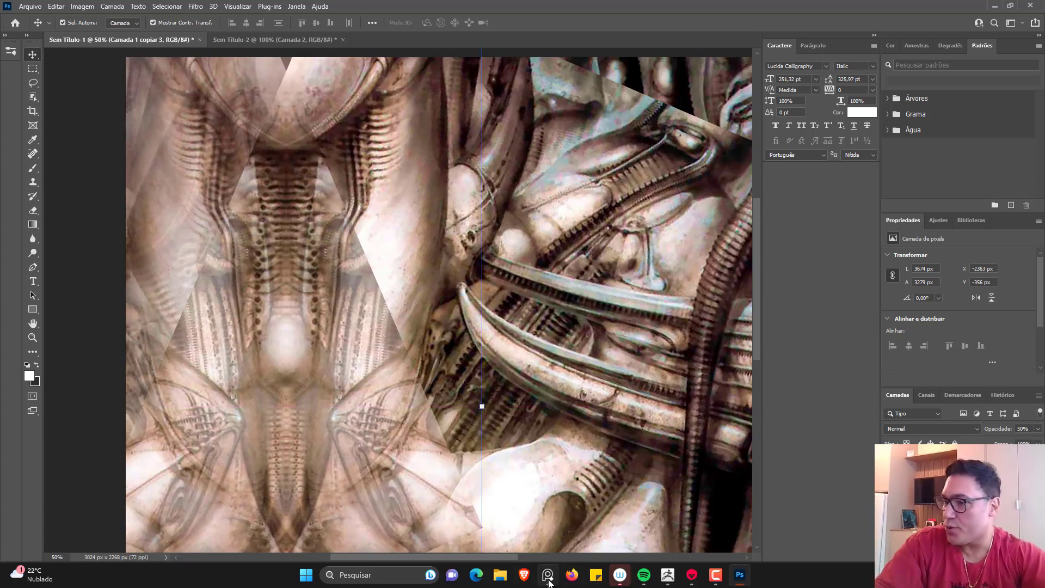
{"action": "left_click", "coordinate": [547, 578]}
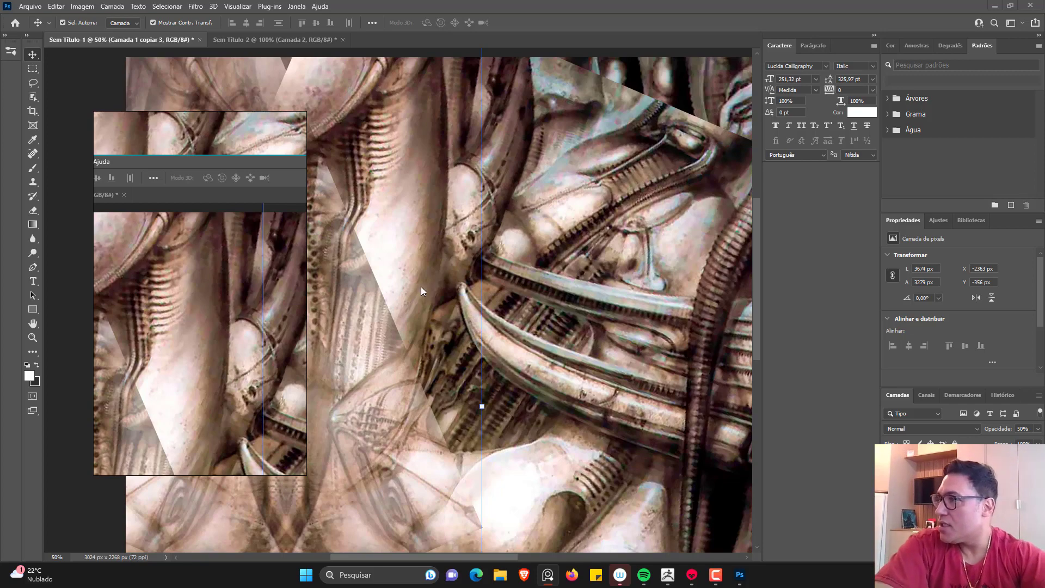
{"action": "left_click", "coordinate": [548, 575]}
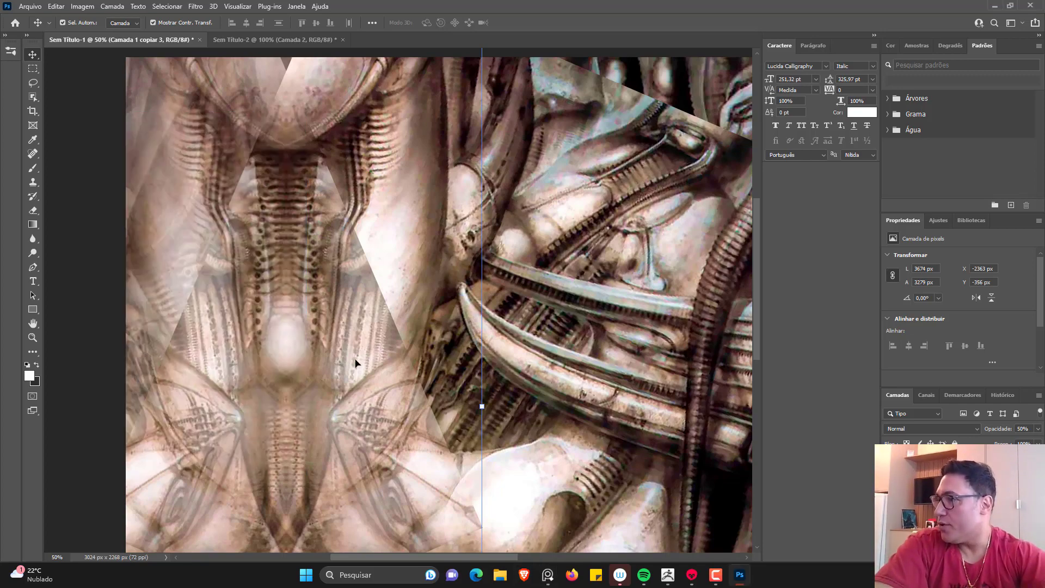
Step: Move the Camada 1 copiar 3 layer to about X -1899 px, paste a screenshot into PureRef and minimize Photoshop
{"action": "left_click_drag", "start_coordinate": [355, 362], "coordinate": [485, 360]}
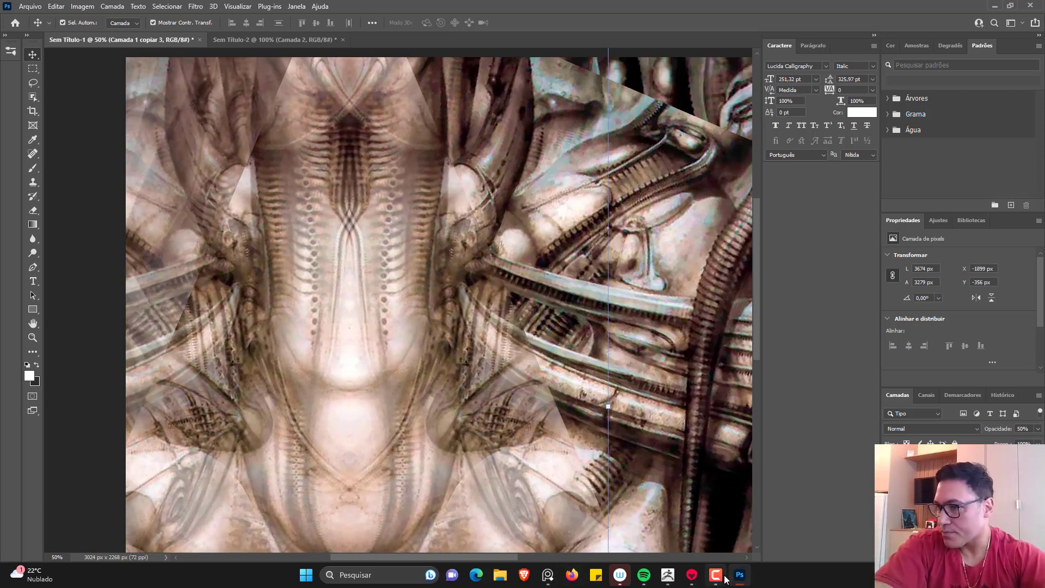
{"action": "mouse_move", "coordinate": [706, 580]}
{"action": "left_click", "coordinate": [544, 576]}
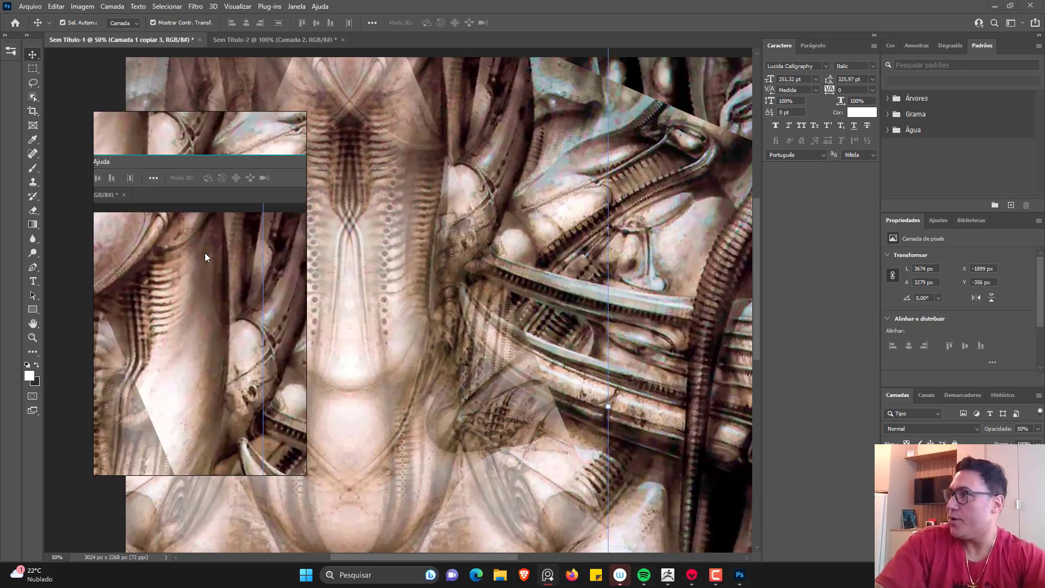
{"action": "left_click", "coordinate": [994, 5]}
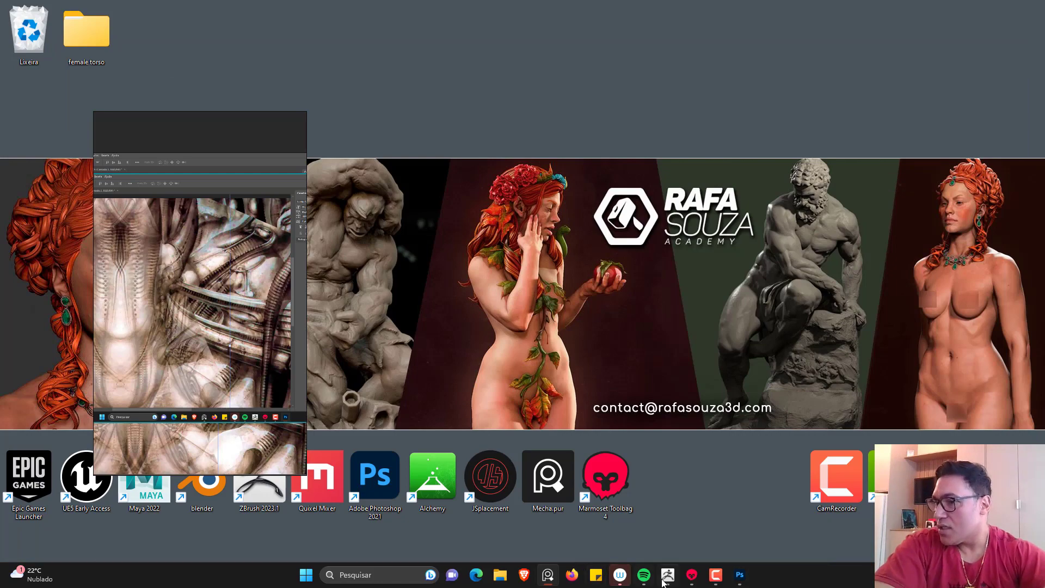
Step: Switch to ZBrush, widen the PureRef board over it and bring the pasted screenshots into view
{"action": "left_click", "coordinate": [666, 578]}
{"action": "left_click_drag", "start_coordinate": [305, 279], "coordinate": [855, 288]}
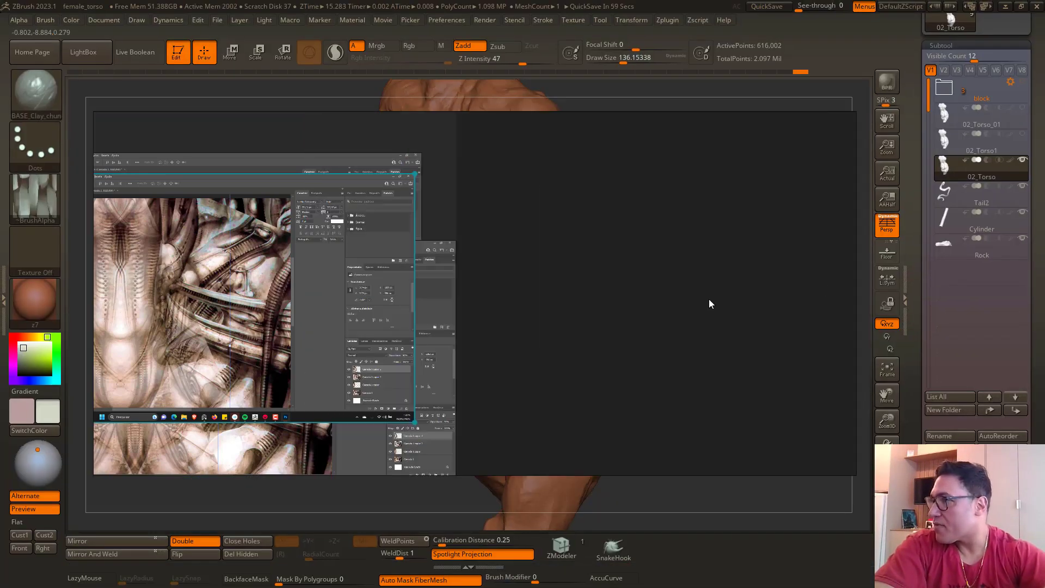
{"action": "scroll", "coordinate": [408, 299], "scroll_direction": "down", "scroll_amount": 5}
{"action": "scroll", "coordinate": [468, 252], "scroll_direction": "up", "scroll_amount": 6}
{"action": "middle_click_drag", "start_coordinate": [283, 296], "coordinate": [464, 276]}
{"action": "left_click_drag", "start_coordinate": [464, 276], "coordinate": [524, 302]}
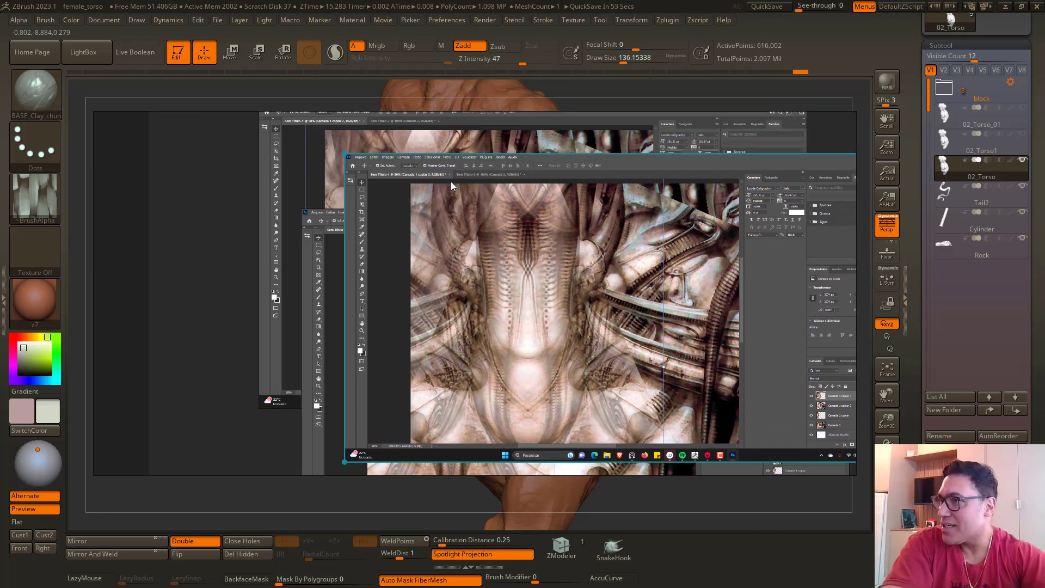
Step: Crop the three pasted screenshots in PureRef down to their symmetrical spine patterns
{"action": "left_click_drag", "start_coordinate": [454, 184], "coordinate": [605, 442]}
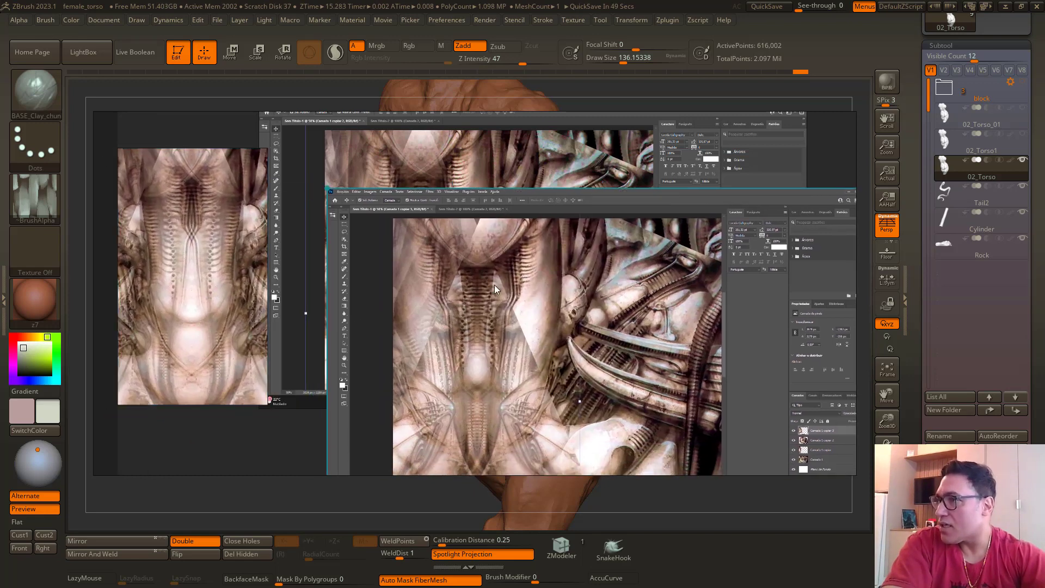
{"action": "left_click_drag", "start_coordinate": [415, 224], "coordinate": [547, 473]}
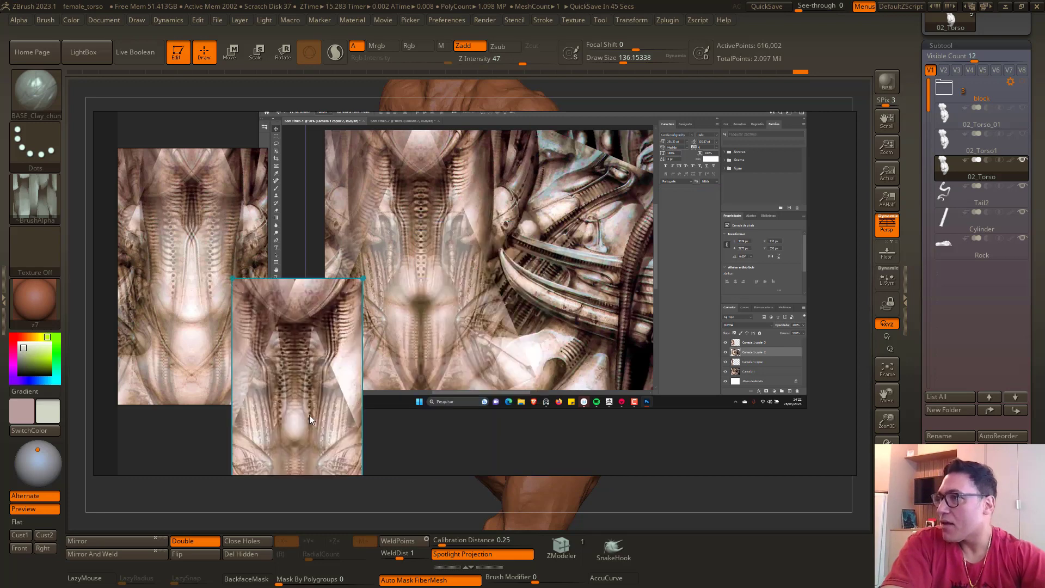
{"action": "left_click_drag", "start_coordinate": [487, 261], "coordinate": [540, 268]}
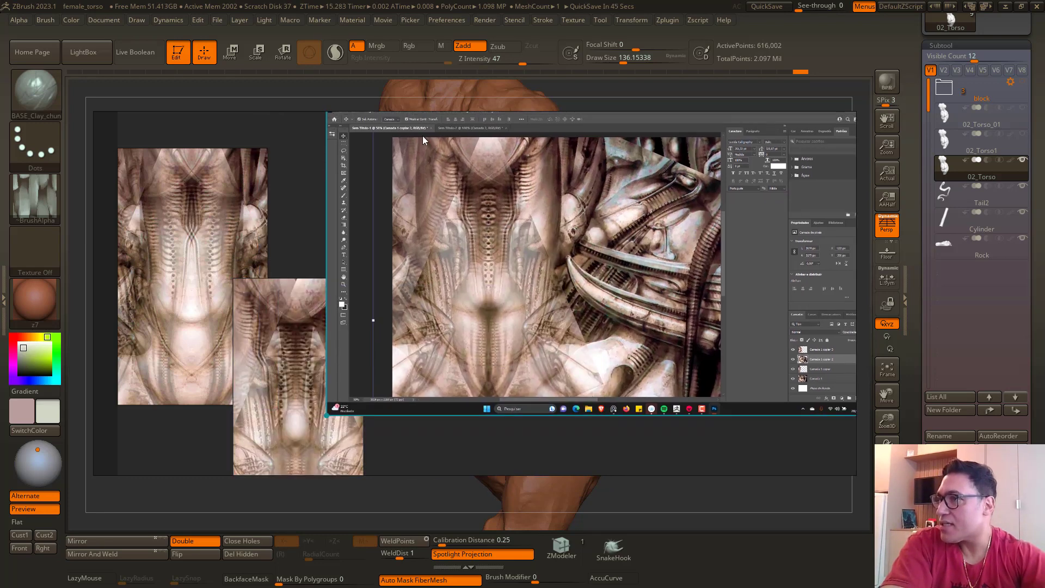
{"action": "left_click_drag", "start_coordinate": [415, 138], "coordinate": [557, 395]}
Step: Arrange the three cropped patterns close together, narrow and heighten the PureRef board and place it beside the torso
{"action": "left_click_drag", "start_coordinate": [485, 310], "coordinate": [373, 314]}
{"action": "left_click_drag", "start_coordinate": [171, 271], "coordinate": [146, 232]}
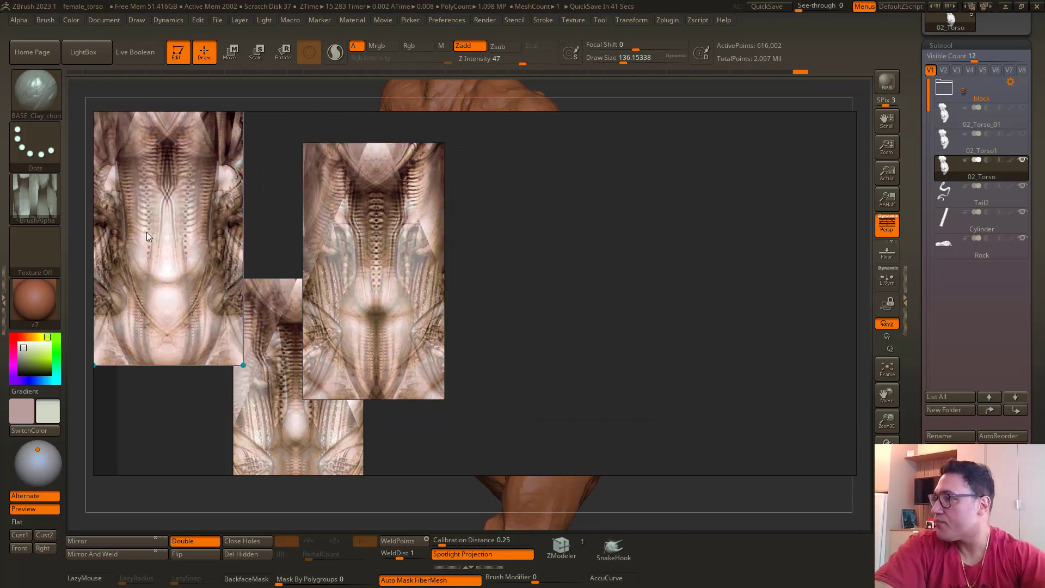
{"action": "left_click_drag", "start_coordinate": [293, 407], "coordinate": [154, 496]}
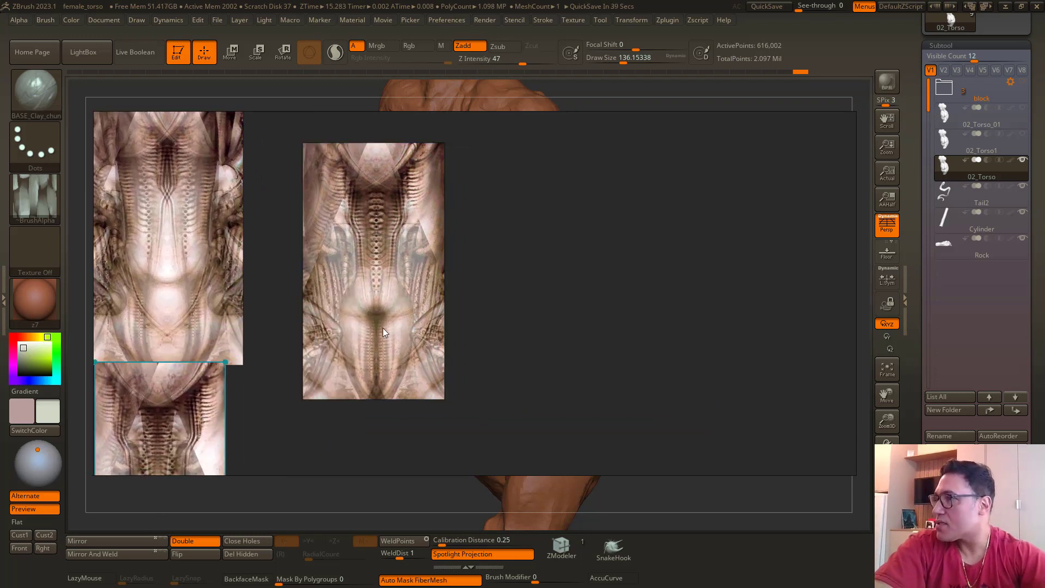
{"action": "left_click_drag", "start_coordinate": [383, 327], "coordinate": [307, 295]}
{"action": "left_click_drag", "start_coordinate": [853, 472], "coordinate": [368, 572]}
{"action": "right_click_drag", "start_coordinate": [287, 511], "coordinate": [270, 478]}
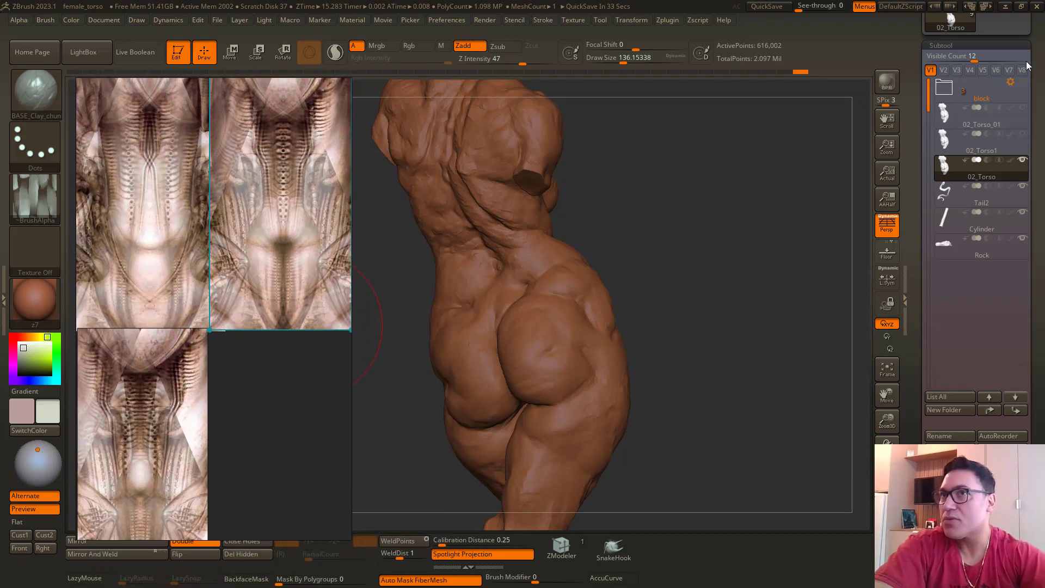
Step: Return to Photoshop, undo back to the Camada 1 copiar layer and move it to about X -2286 px for a narrower mirrored pattern
{"action": "left_click", "coordinate": [1004, 6]}
{"action": "left_click", "coordinate": [740, 575]}
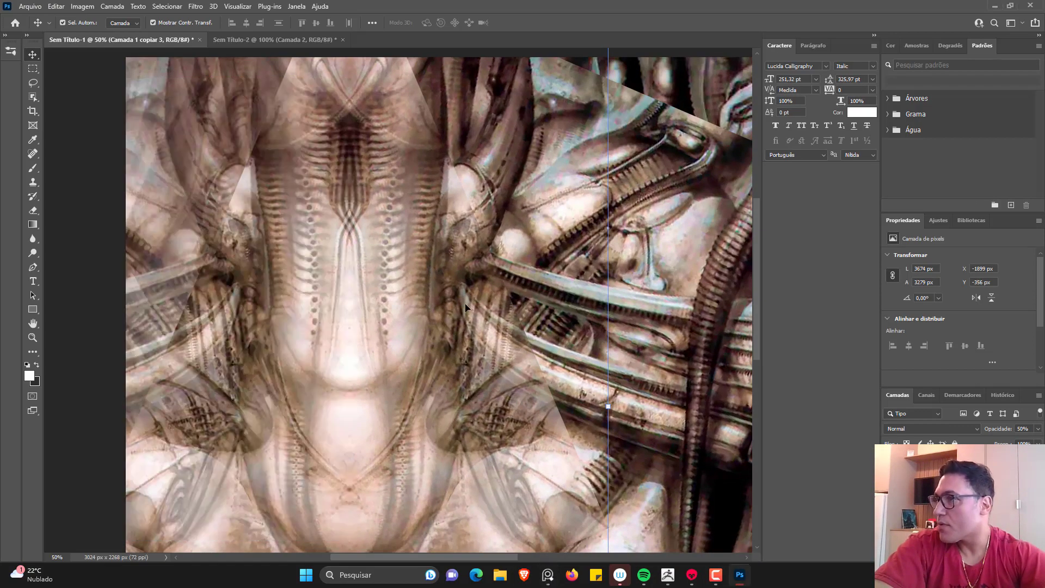
{"action": "scroll", "coordinate": [469, 314], "scroll_direction": "down", "scroll_amount": 1}
{"action": "key", "text": "ctrl+minus"}
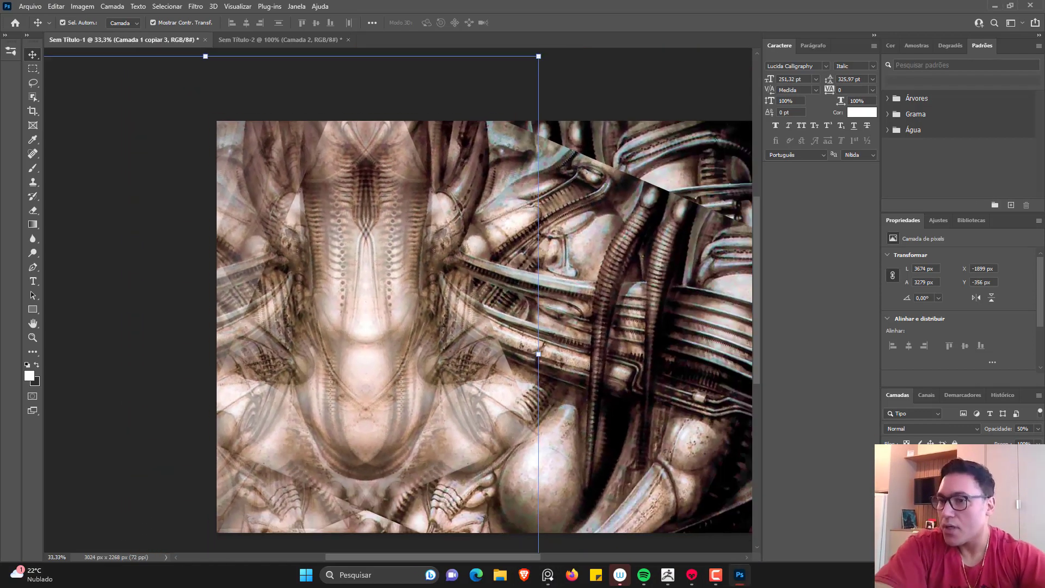
{"action": "key", "text": "ctrl+z"}
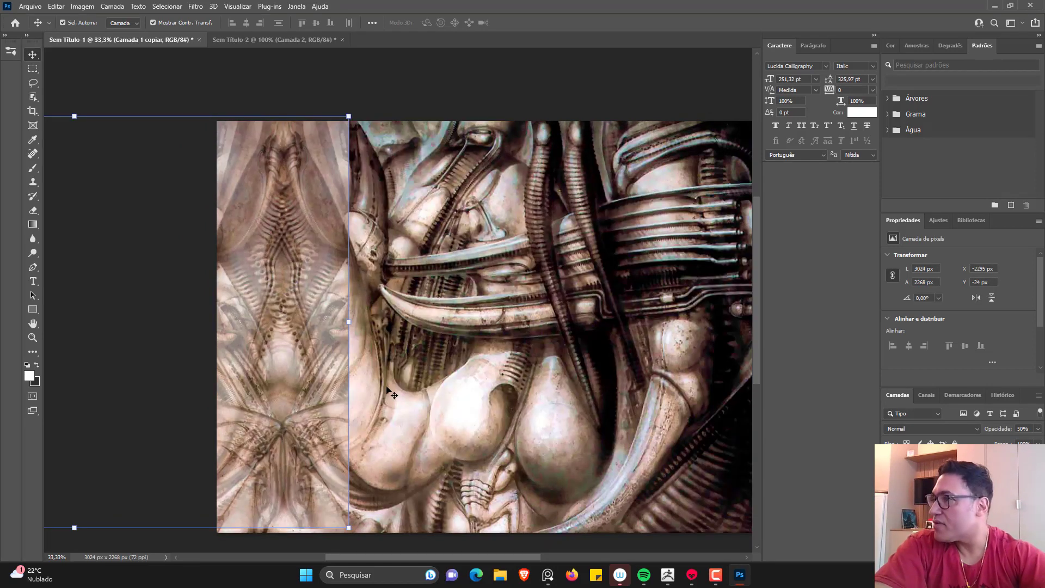
{"action": "left_click_drag", "start_coordinate": [322, 389], "coordinate": [321, 387]}
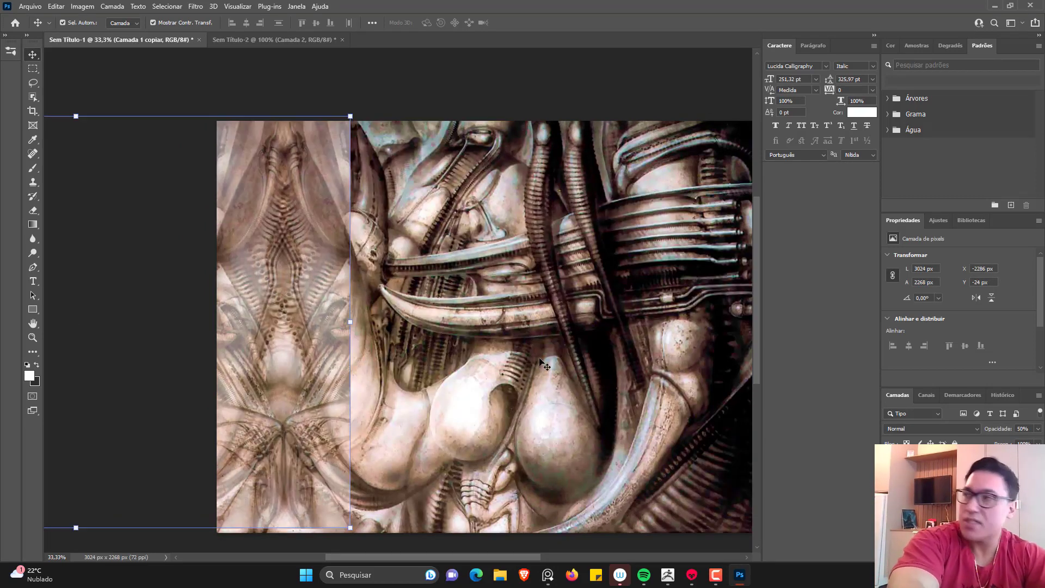
Step: Minimize Photoshop, bring back PureRef and ZBrush, and paste the narrow pattern's screenshot onto the board
{"action": "left_click", "coordinate": [994, 5]}
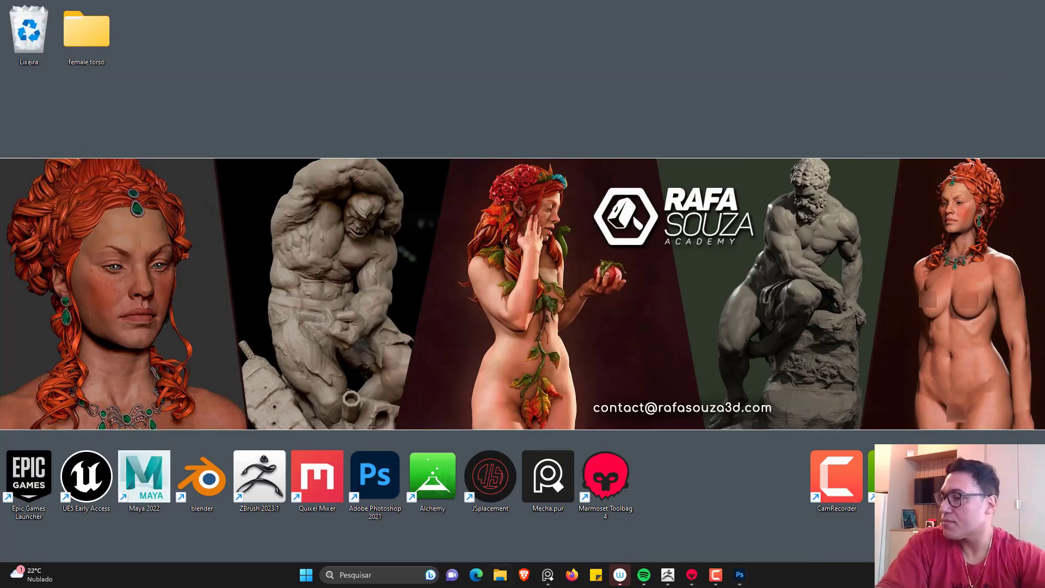
{"action": "left_click", "coordinate": [548, 575]}
{"action": "left_click", "coordinate": [668, 575]}
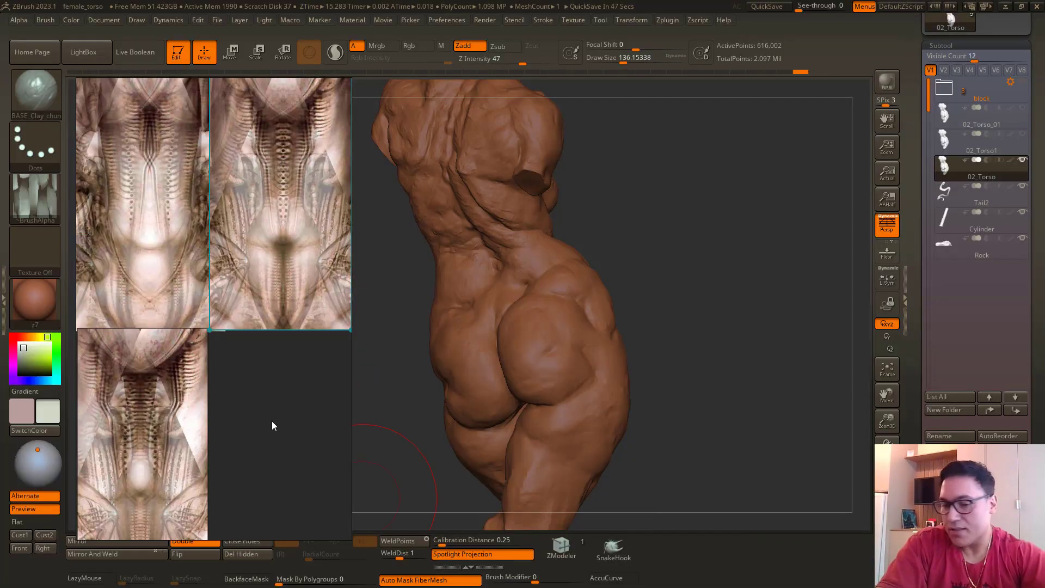
{"action": "key", "text": "ctrl+v"}
{"action": "left_click_drag", "start_coordinate": [252, 435], "coordinate": [308, 335]}
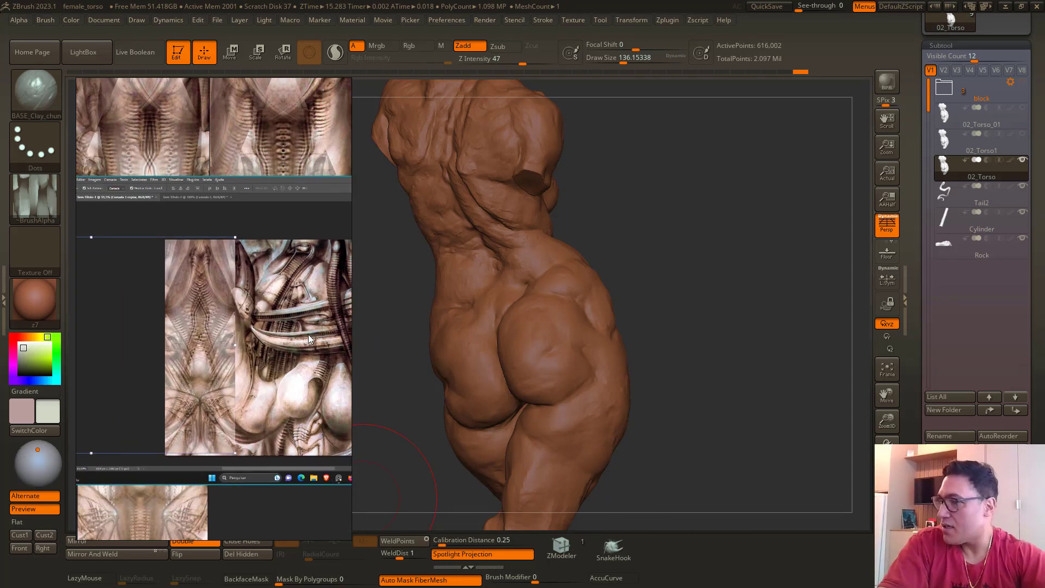
Step: Crop the new screenshot to its narrow mirrored pattern, place it in the board's empty corner and enlarge it to fill the space
{"action": "left_click_drag", "start_coordinate": [164, 237], "coordinate": [235, 452]}
{"action": "left_click_drag", "start_coordinate": [224, 406], "coordinate": [270, 459]}
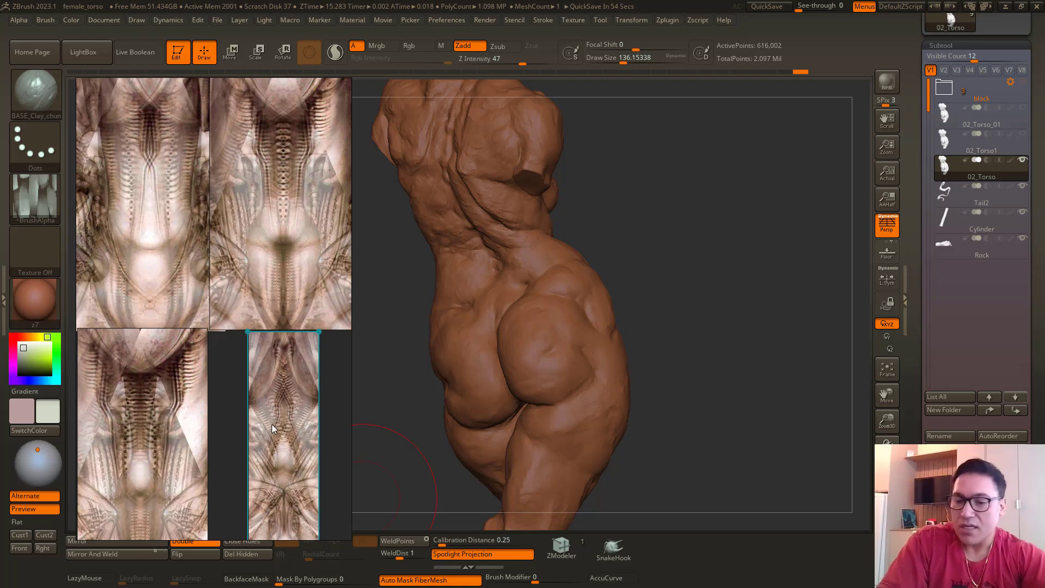
{"action": "left_click_drag", "start_coordinate": [289, 416], "coordinate": [292, 532], "text": "ctrl+alt"}
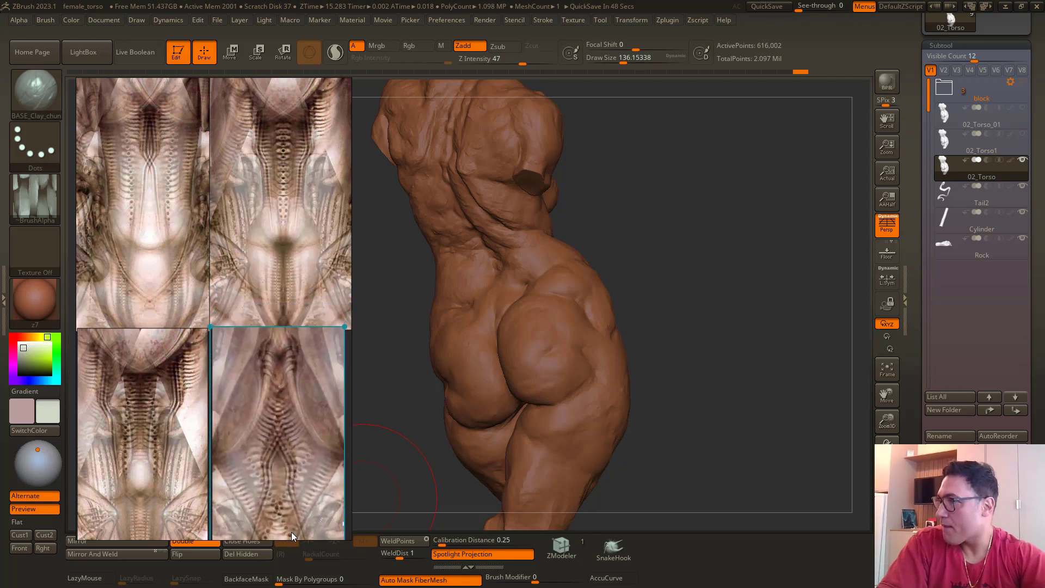
Step: Fit the four references in the PureRef view and narrow the board to the images' width beside the torso
{"action": "scroll", "coordinate": [140, 439], "scroll_direction": "down", "scroll_amount": 2}
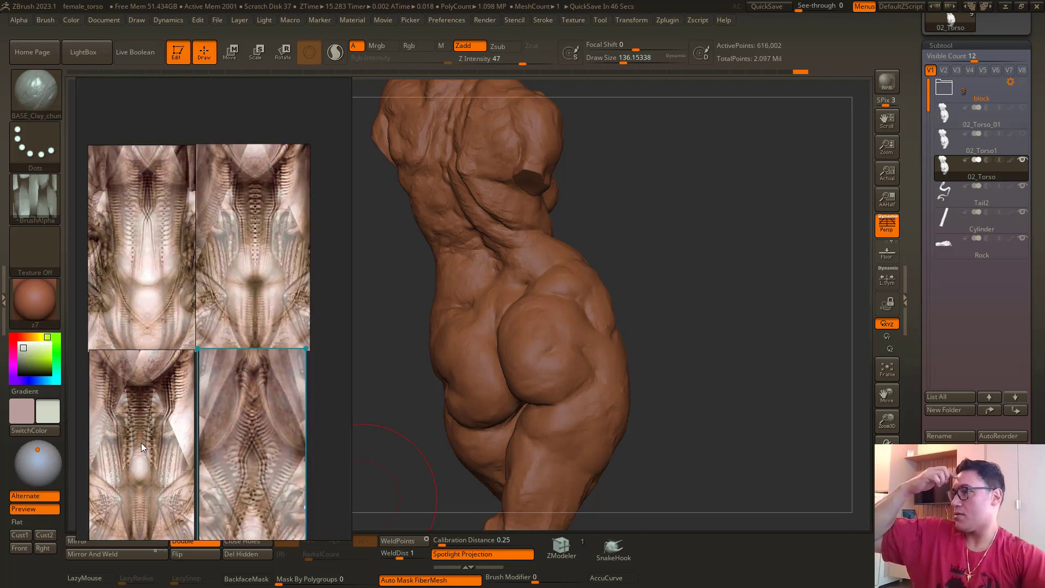
{"action": "middle_click_drag", "start_coordinate": [144, 380], "coordinate": [125, 324]}
{"action": "right_click_drag", "start_coordinate": [125, 324], "coordinate": [121, 315]}
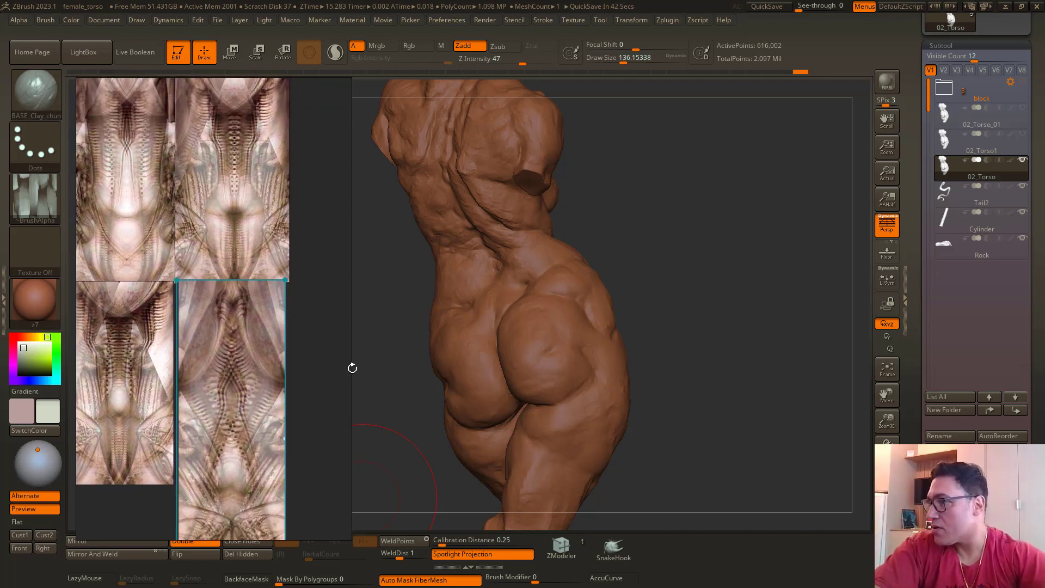
{"action": "left_click_drag", "start_coordinate": [352, 368], "coordinate": [286, 370]}
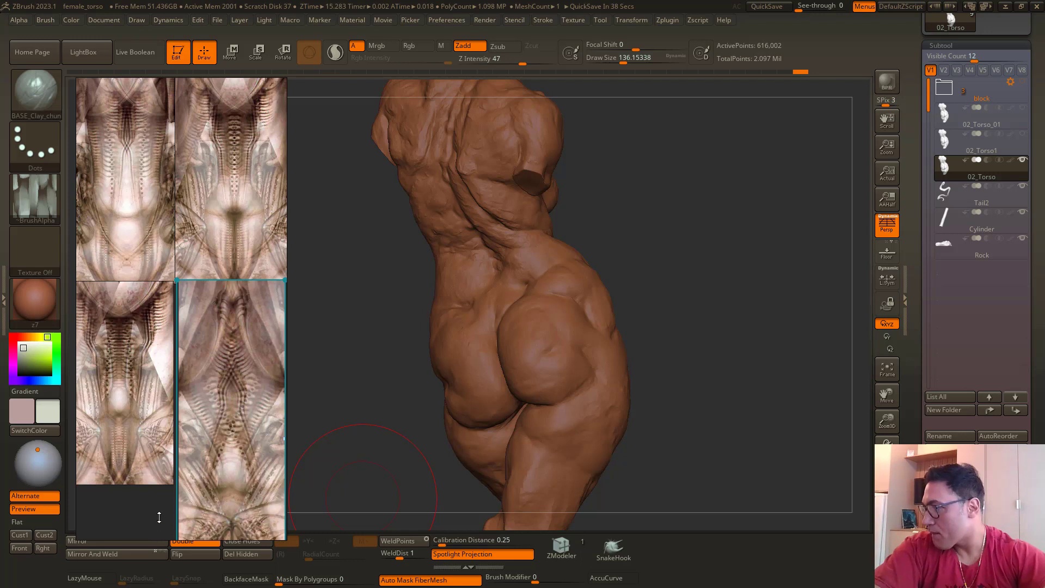
Step: Shorten the PureRef board to the height of its four images and move it lower beside the torso
{"action": "left_click_drag", "start_coordinate": [159, 517], "coordinate": [167, 475]}
{"action": "mouse_move", "coordinate": [212, 327]}
{"action": "left_mouse_down"}
{"action": "mouse_move", "coordinate": [210, 342]}
{"action": "mouse_move", "coordinate": [211, 328]}
{"action": "left_mouse_up"}
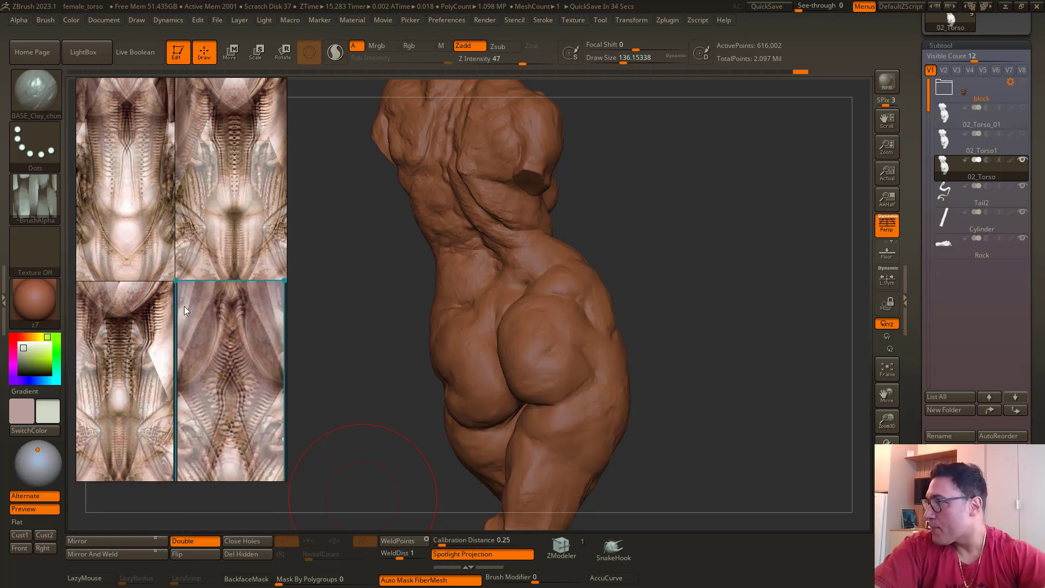
{"action": "left_click", "coordinate": [175, 309]}
{"action": "right_click_drag", "start_coordinate": [184, 303], "coordinate": [193, 330]}
{"action": "left_click_drag", "start_coordinate": [192, 329], "coordinate": [177, 352]}
{"action": "left_click_drag", "start_coordinate": [387, 358], "coordinate": [388, 358]}
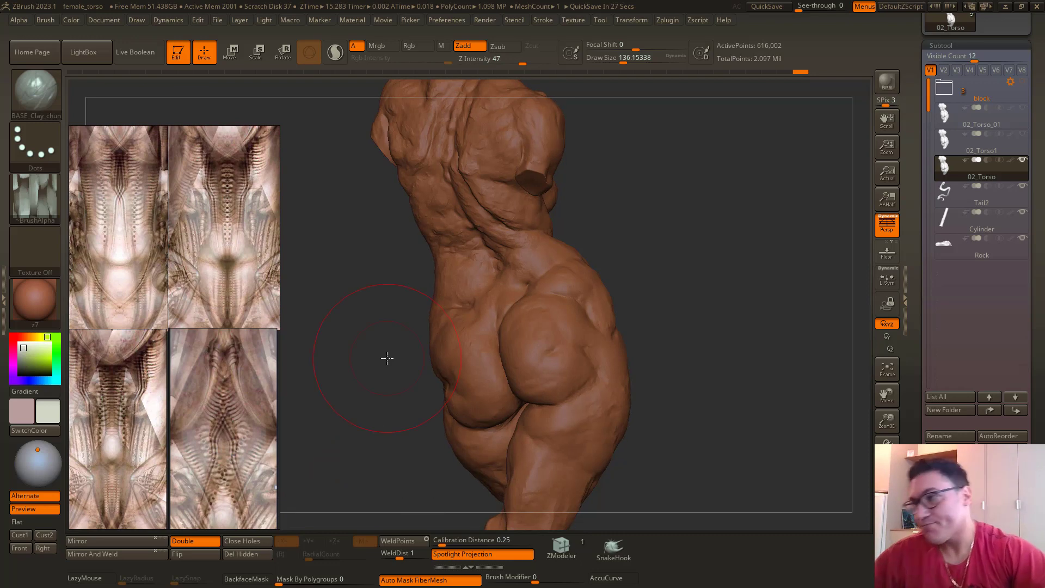
Step: Study the torso's back alongside close-ups of the mirrored spine patterns on the reference board
{"action": "left_click_drag", "start_coordinate": [389, 296], "coordinate": [376, 335]}
{"action": "key", "text": "Tab"}
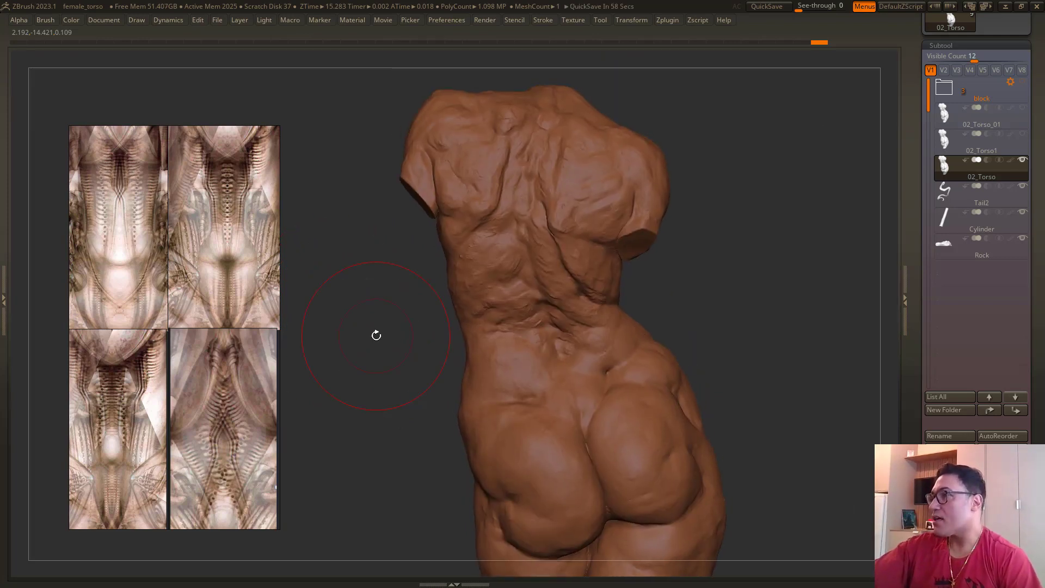
{"action": "left_click_drag", "start_coordinate": [331, 262], "coordinate": [318, 381]}
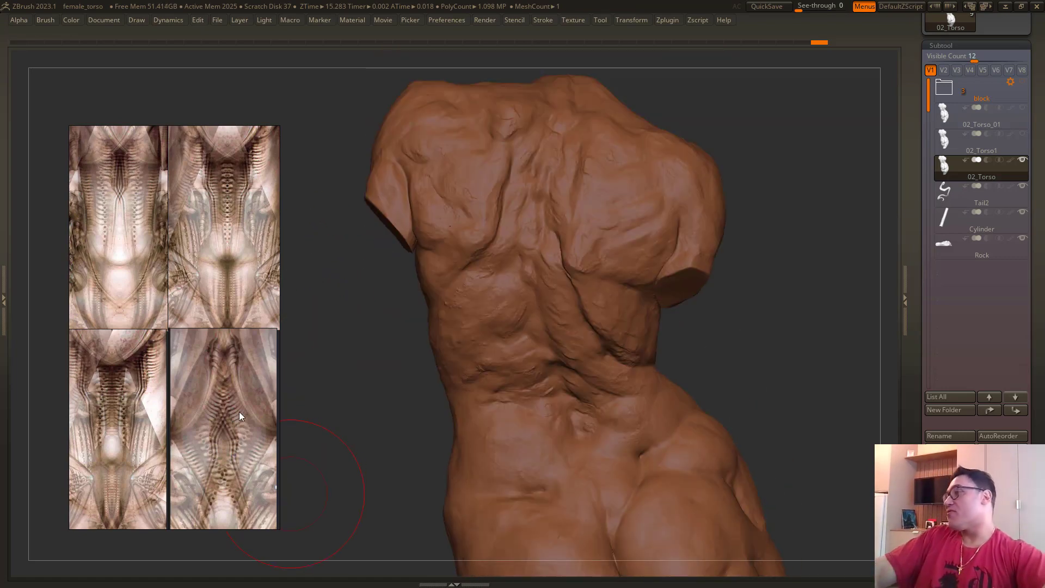
{"action": "scroll", "coordinate": [241, 182], "scroll_direction": "up", "scroll_amount": 6}
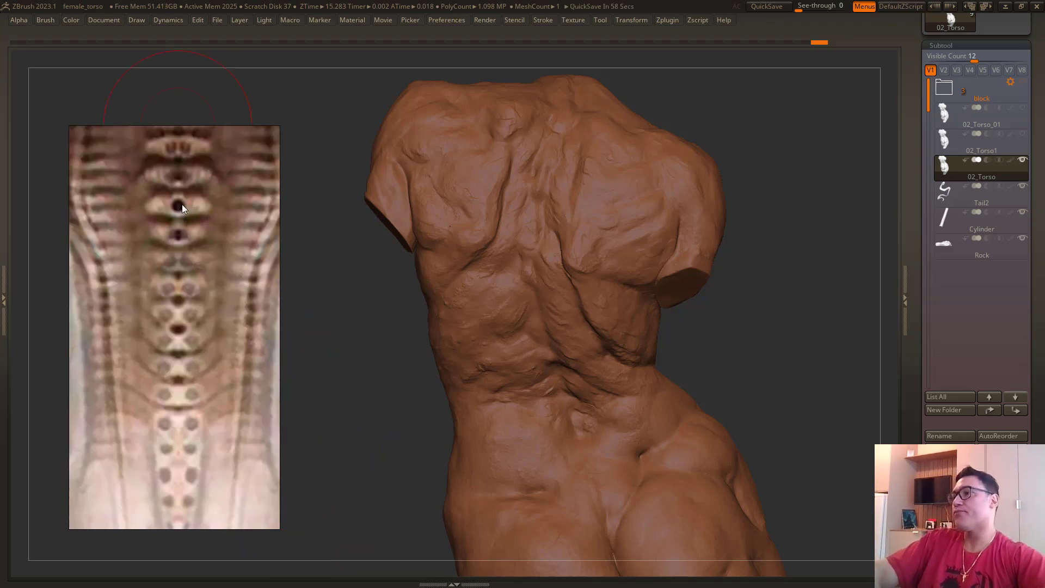
{"action": "scroll", "coordinate": [179, 206], "scroll_direction": "down", "scroll_amount": 1}
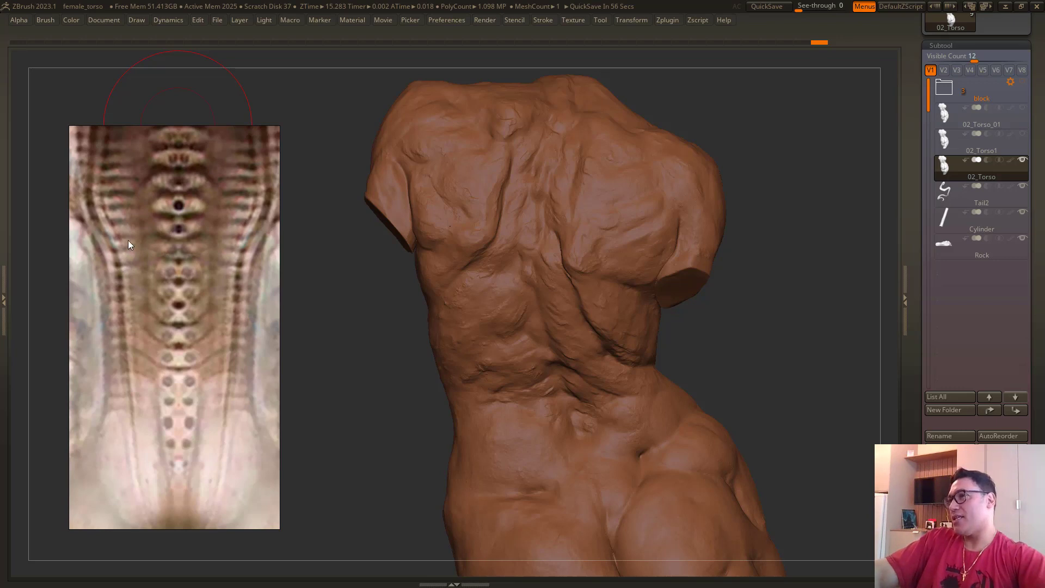
{"action": "scroll", "coordinate": [153, 257], "scroll_direction": "down", "scroll_amount": 3}
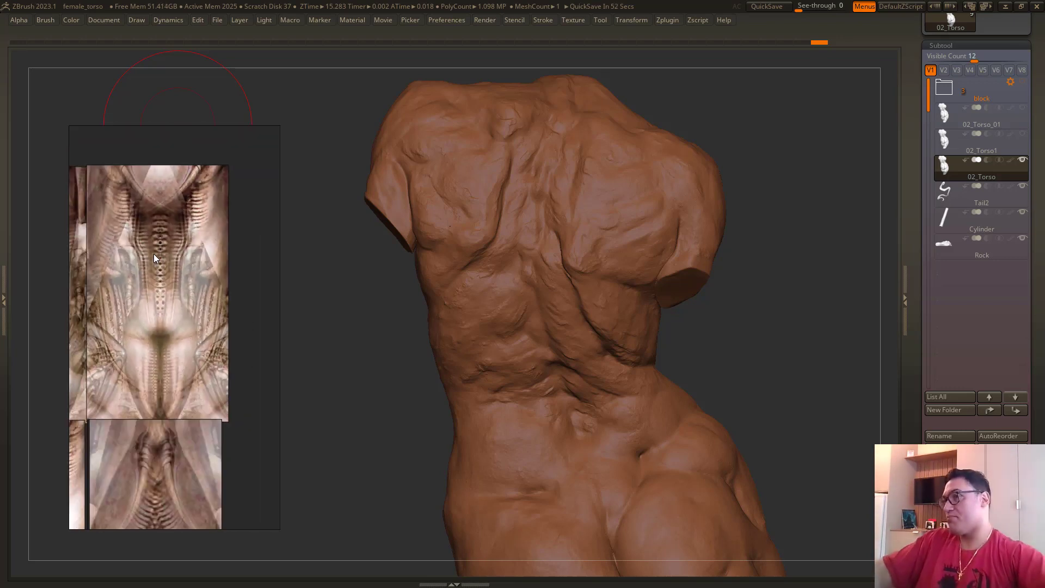
{"action": "scroll", "coordinate": [154, 258], "scroll_direction": "down", "scroll_amount": 2}
{"action": "middle_click_drag", "start_coordinate": [181, 319], "coordinate": [219, 253]}
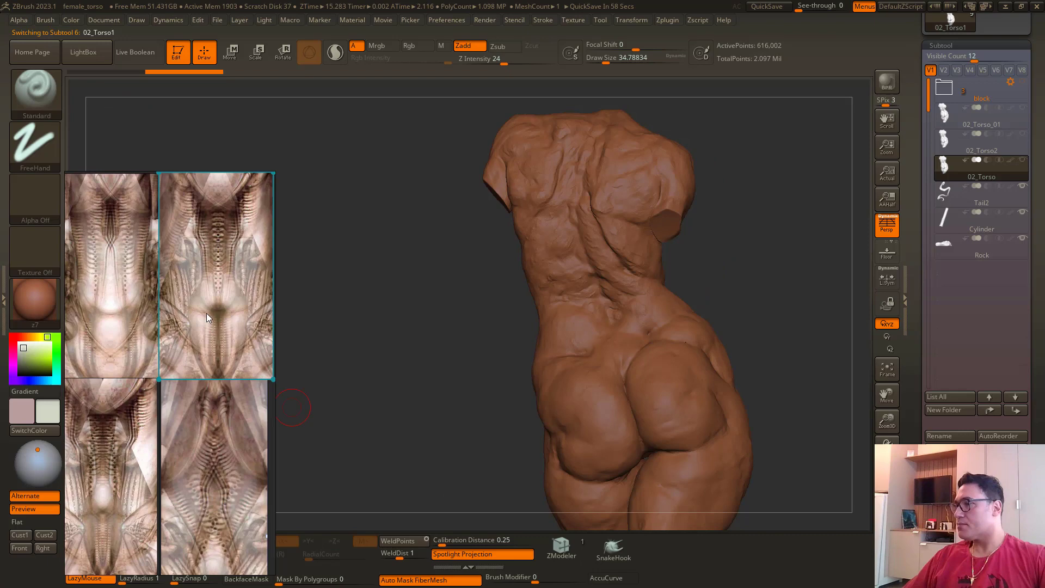
{"action": "scroll", "coordinate": [208, 312], "scroll_direction": "up", "scroll_amount": 2}
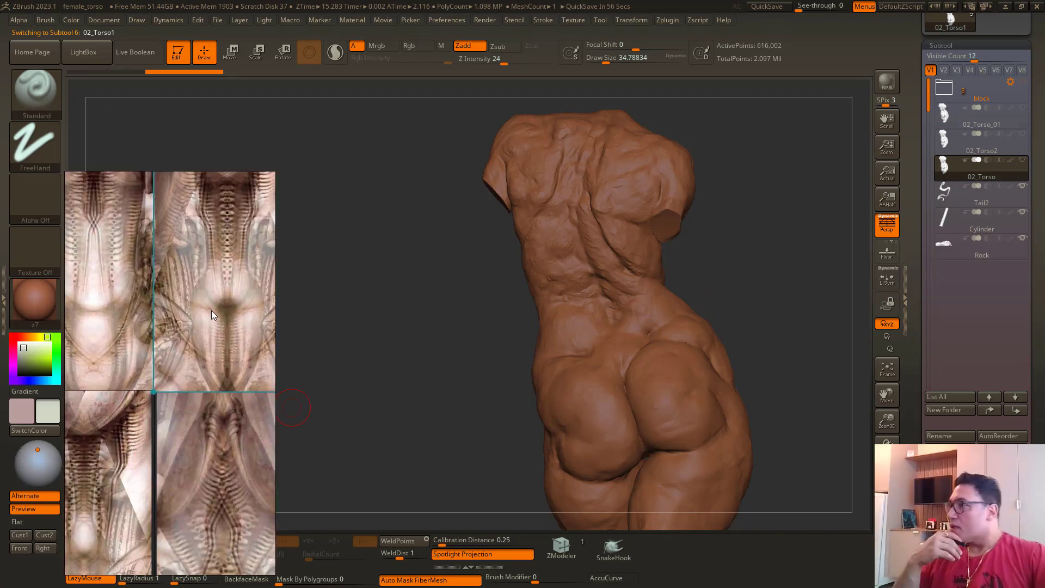
{"action": "scroll", "coordinate": [211, 310], "scroll_direction": "down", "scroll_amount": 1}
{"action": "scroll", "coordinate": [217, 316], "scroll_direction": "up", "scroll_amount": 2}
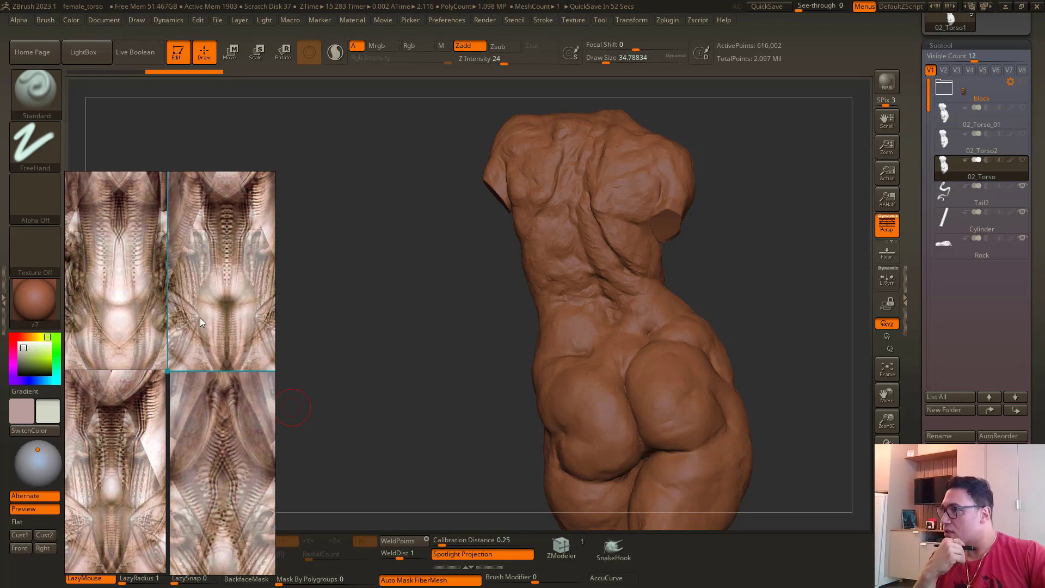
{"action": "scroll", "coordinate": [200, 318], "scroll_direction": "up", "scroll_amount": 3}
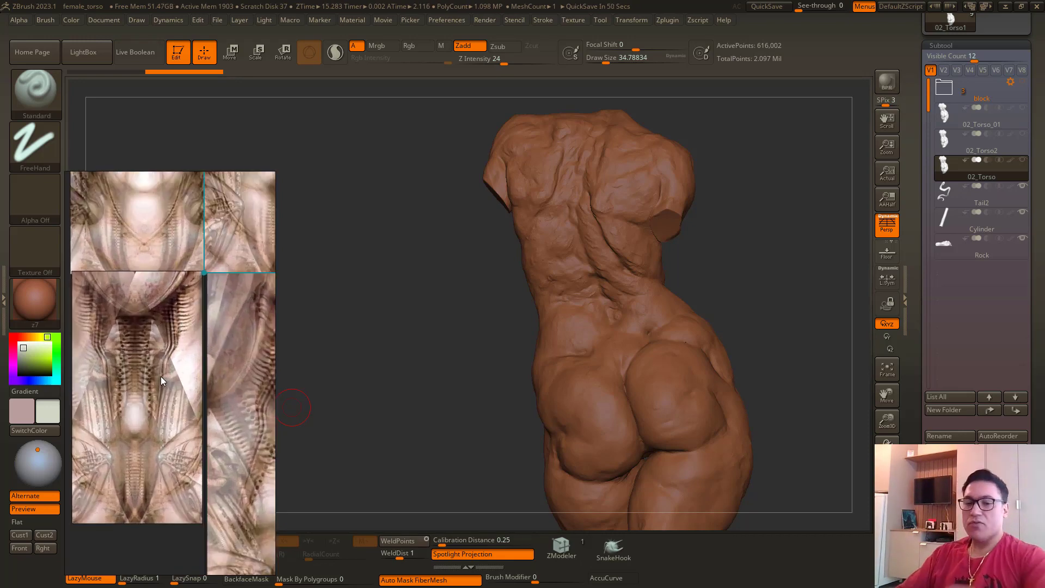
Step: Make the Tail2 subtool active and show it together with 02_Torso, viewed from behind
{"action": "left_click_drag", "start_coordinate": [389, 232], "coordinate": [411, 223]}
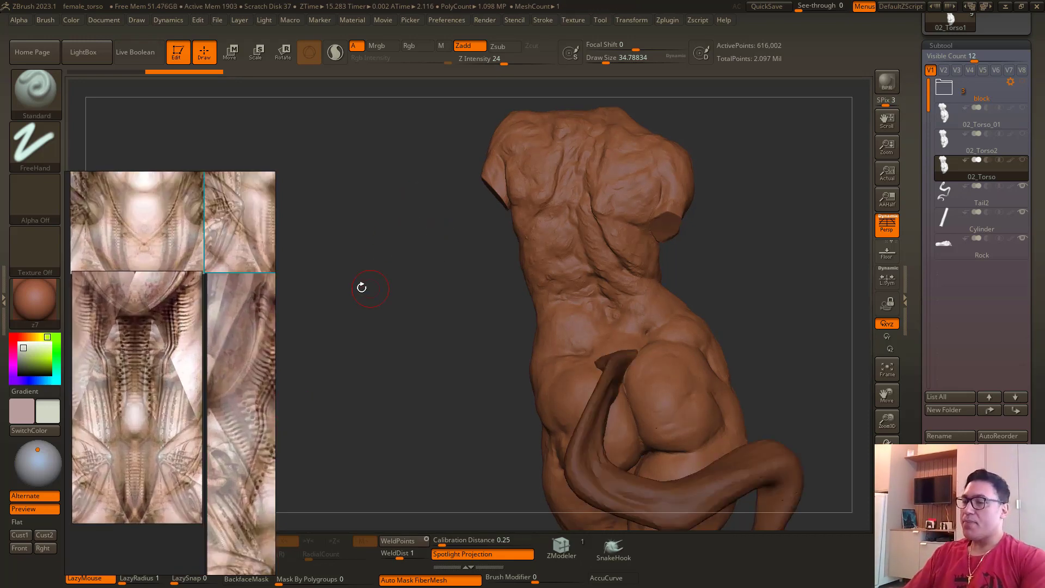
{"action": "right_click_drag", "start_coordinate": [574, 393], "coordinate": [534, 294], "text": "alt"}
{"action": "left_click", "coordinate": [566, 305], "text": "alt"}
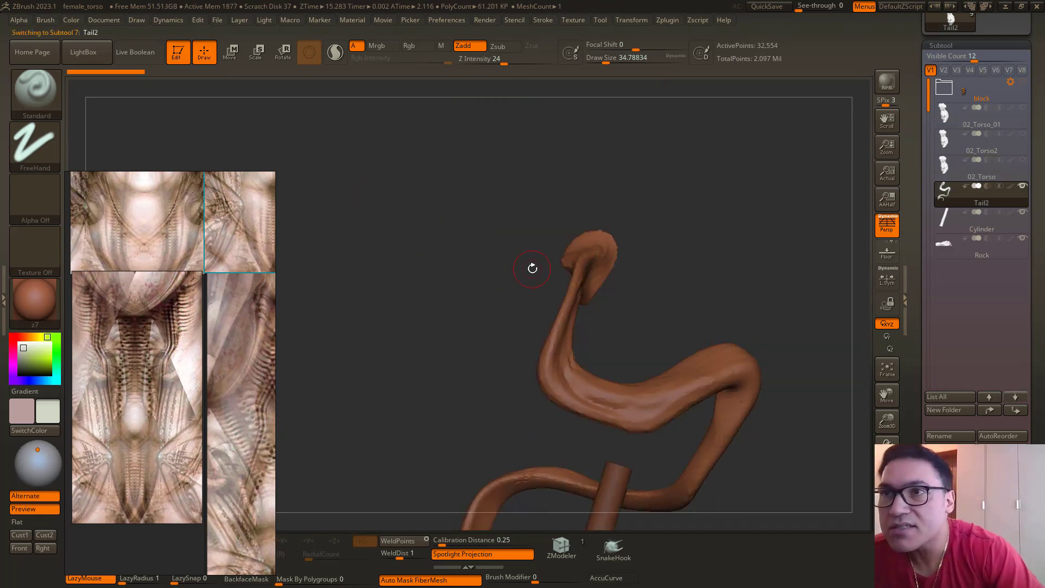
{"action": "left_click_drag", "start_coordinate": [1044, 170], "coordinate": [1043, 156]}
{"action": "left_click", "coordinate": [1021, 146]}
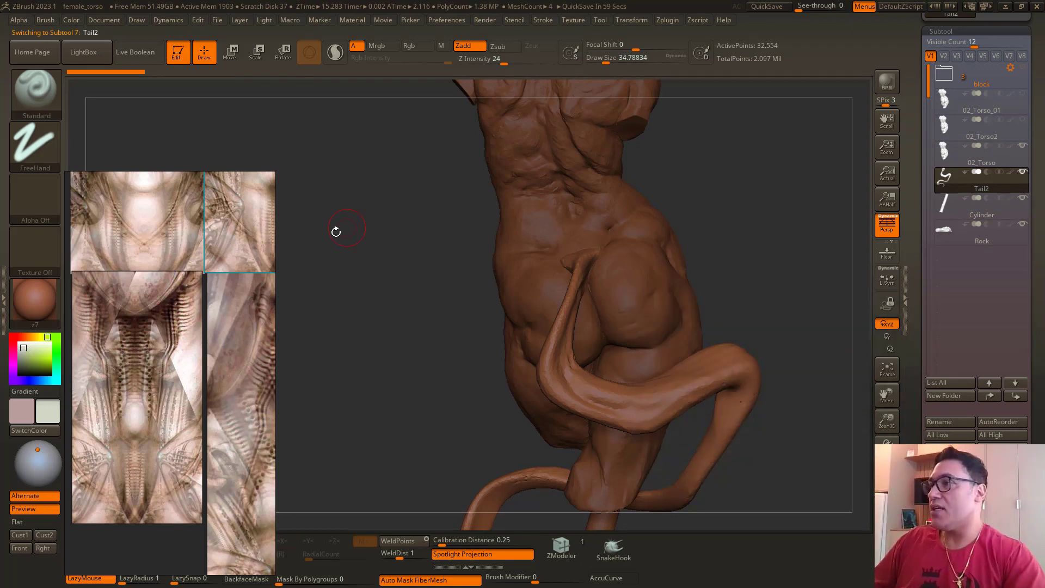
{"action": "mouse_move", "coordinate": [338, 231]}
{"action": "left_mouse_down"}
{"action": "mouse_move", "coordinate": [338, 291]}
{"action": "mouse_move", "coordinate": [343, 274]}
{"action": "left_mouse_up"}
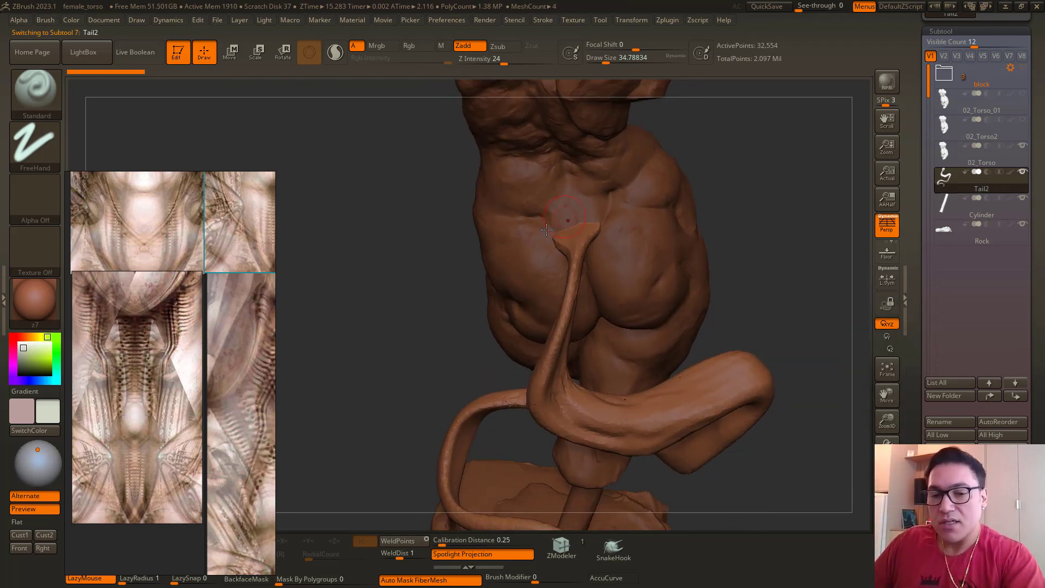
Step: Pull the tail's flat attachment end up over the lower back with Move Topological at a draw size of about 59
{"action": "key", "text": "b"}
{"action": "key", "text": "m"}
{"action": "key", "text": "t"}
{"action": "key", "text": "space"}
{"action": "left_click_drag", "start_coordinate": [579, 191], "coordinate": [584, 191]}
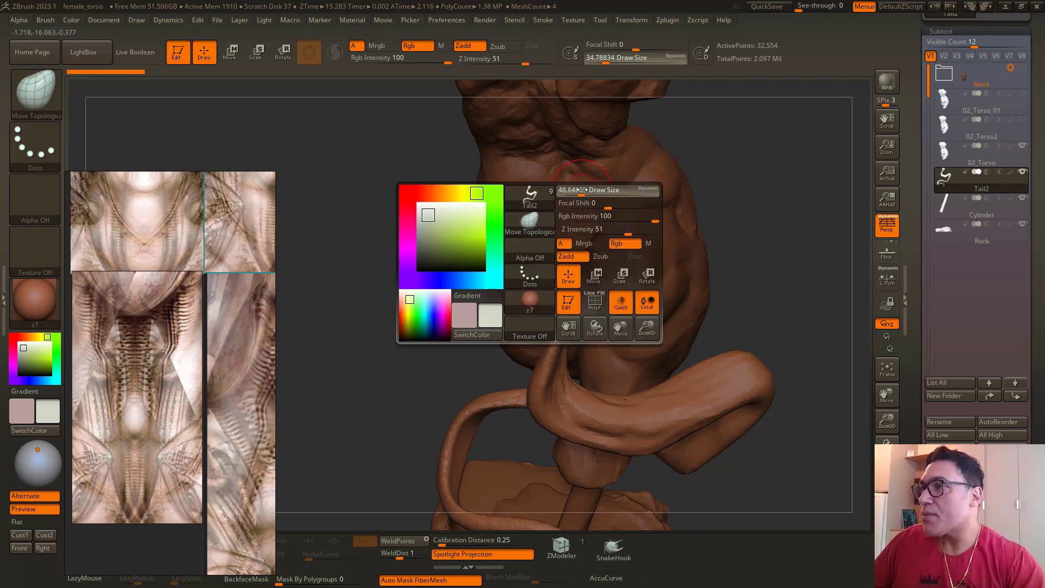
{"action": "left_click_drag", "start_coordinate": [576, 228], "coordinate": [573, 206]}
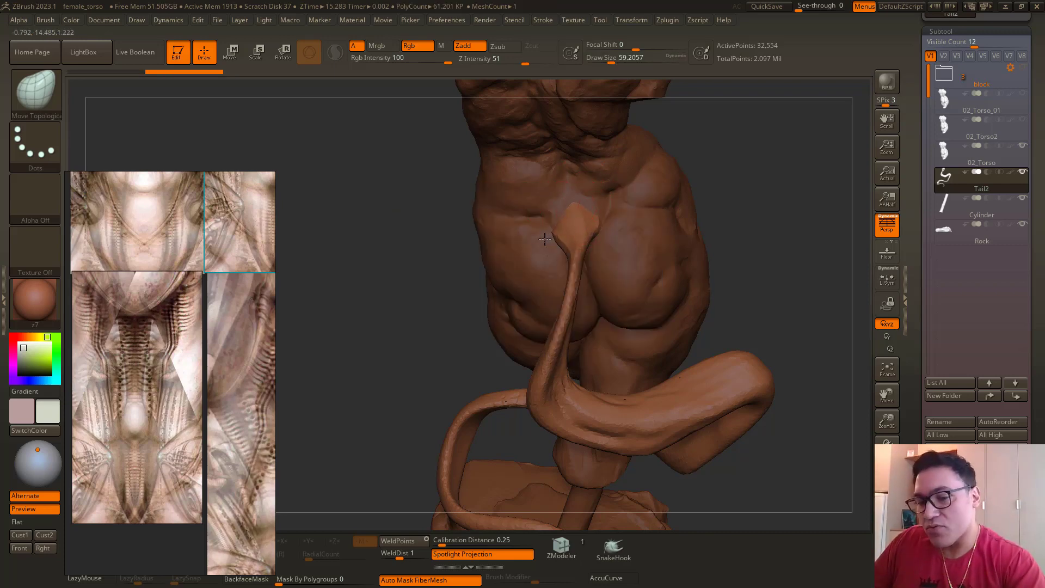
Step: Draw the tail's attachment end out into a narrow point running up the base of the spine, shaping it from several angles
{"action": "mouse_move", "coordinate": [452, 209]}
{"action": "left_mouse_down"}
{"action": "mouse_move", "coordinate": [402, 218]}
{"action": "mouse_move", "coordinate": [462, 217]}
{"action": "left_mouse_up"}
{"action": "left_click_drag", "start_coordinate": [378, 217], "coordinate": [413, 229]}
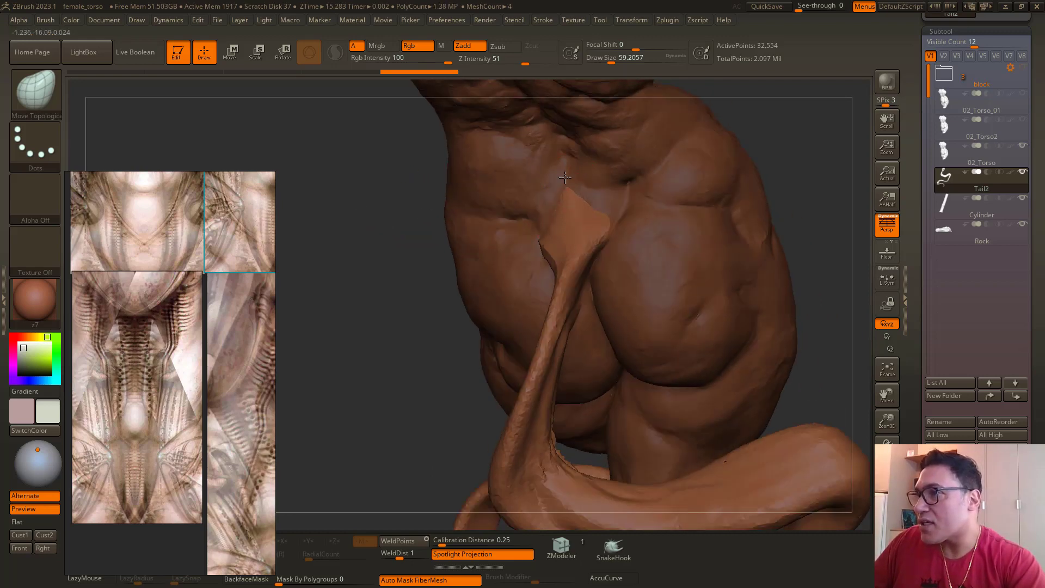
{"action": "left_click_drag", "start_coordinate": [383, 191], "coordinate": [532, 200]}
{"action": "left_click_drag", "start_coordinate": [691, 235], "coordinate": [620, 229]}
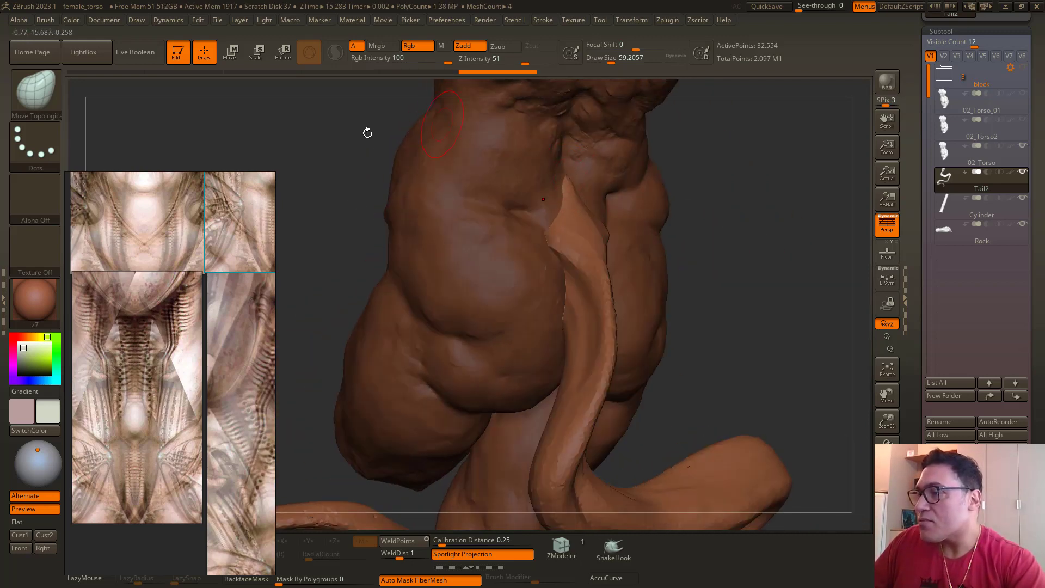
{"action": "left_click_drag", "start_coordinate": [367, 133], "coordinate": [493, 147]}
{"action": "left_click_drag", "start_coordinate": [568, 167], "coordinate": [572, 145]}
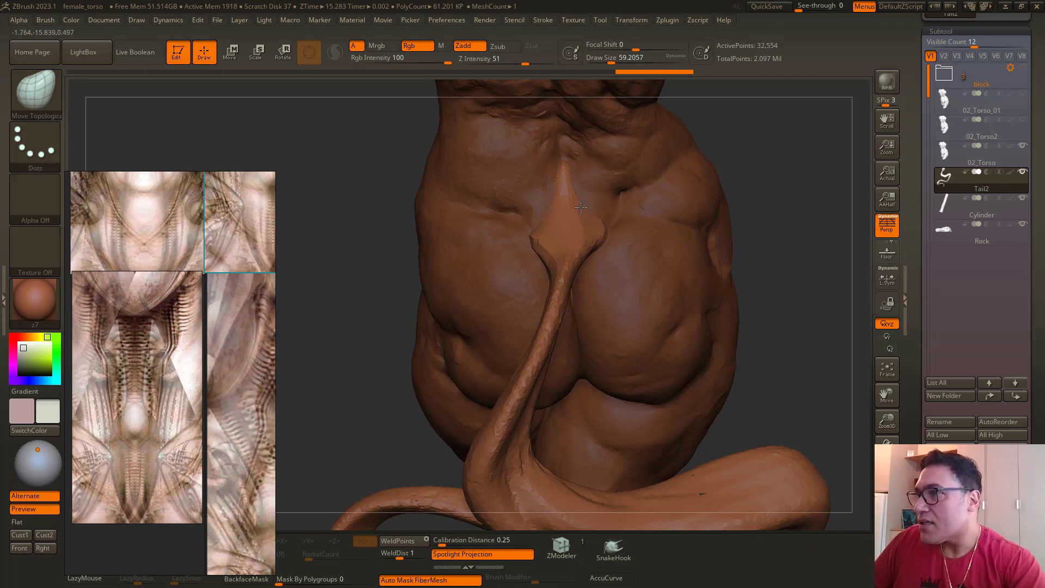
{"action": "key", "text": "ctrl+z"}
{"action": "key", "text": "ctrl+shift+z"}
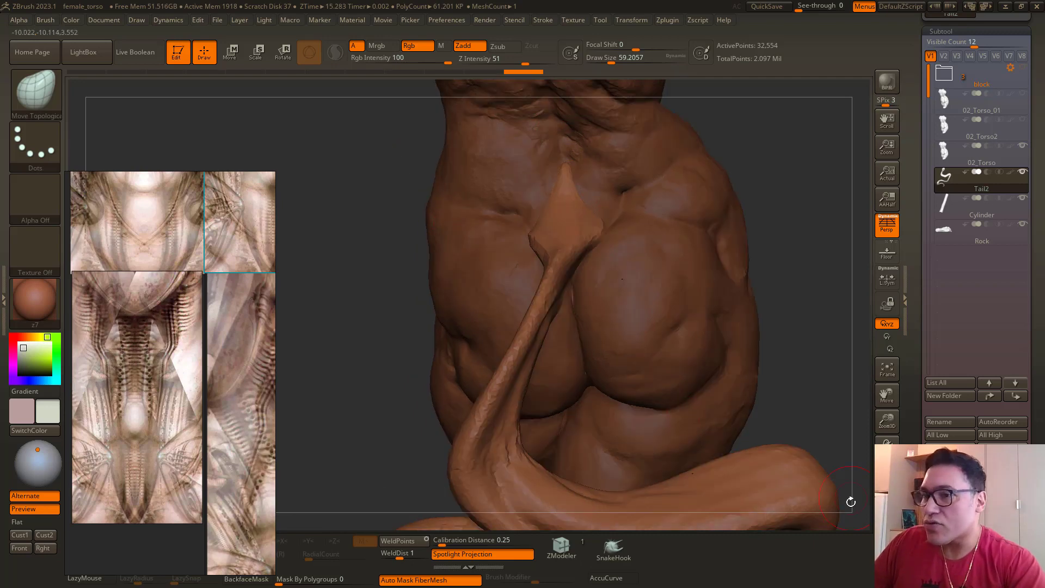
Step: Check the tail's wireframe, then build up clay along its pointed base with ClayBuildup at a draw size of about 35
{"action": "key", "text": "shift+f"}
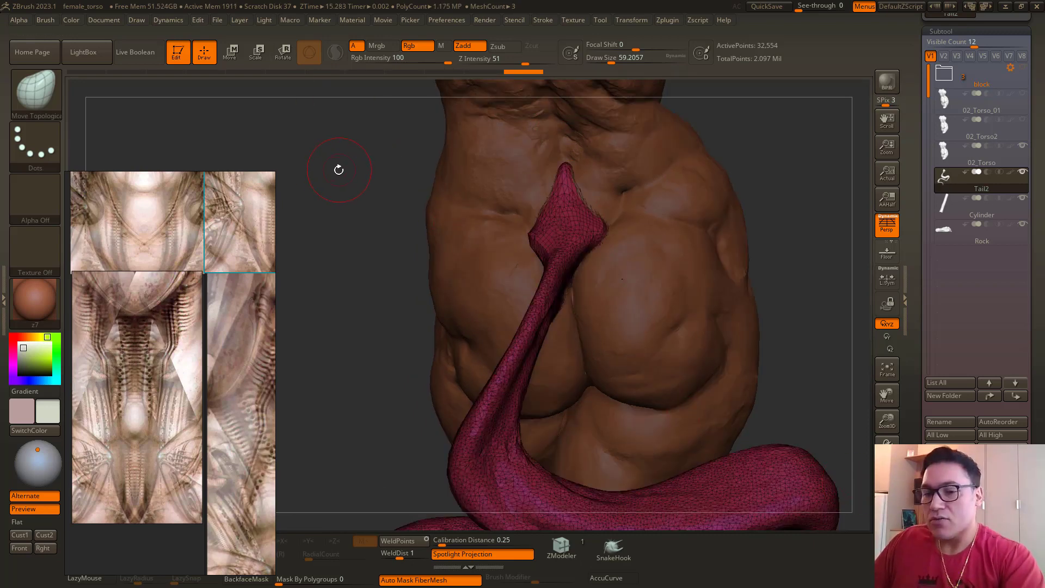
{"action": "key", "text": "b"}
{"action": "key", "text": "c"}
{"action": "key", "text": "b"}
{"action": "mouse_move", "coordinate": [325, 189]}
{"action": "right_mouse_down", "text": "ctrl"}
{"action": "mouse_move", "coordinate": [296, 168]}
{"action": "mouse_move", "coordinate": [291, 194]}
{"action": "right_mouse_up", "text": "ctrl"}
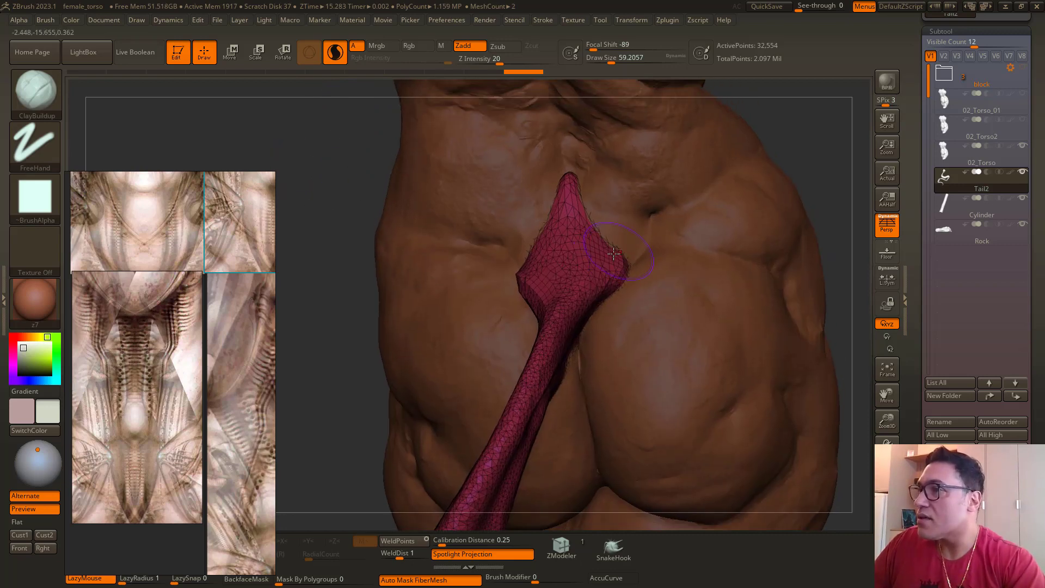
{"action": "key", "text": "space"}
{"action": "left_click_drag", "start_coordinate": [612, 253], "coordinate": [601, 252]}
{"action": "key", "text": "shift+f"}
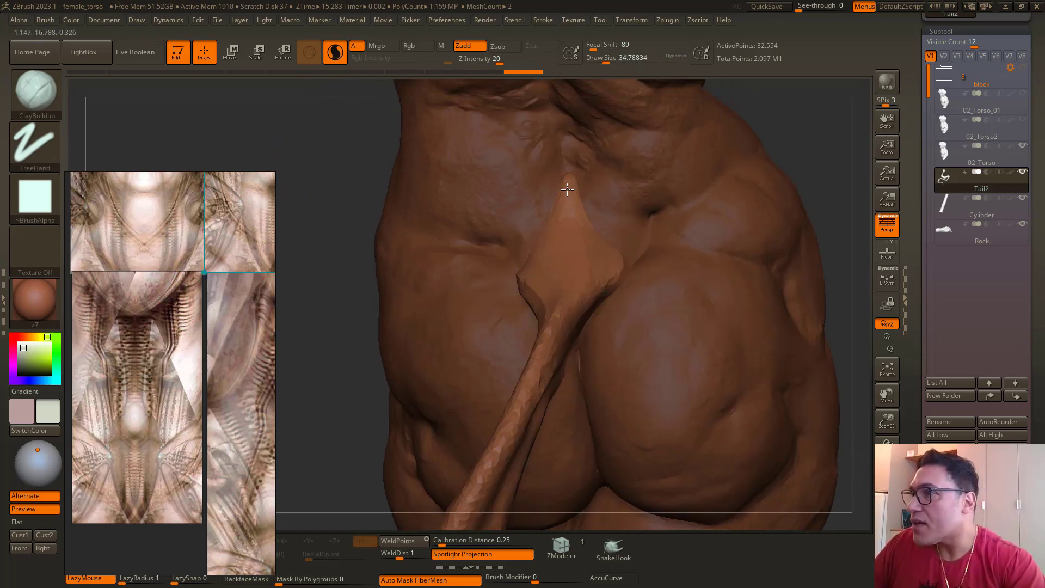
{"action": "left_click", "coordinate": [564, 188]}
{"action": "mouse_move", "coordinate": [319, 154]}
{"action": "left_mouse_down"}
{"action": "mouse_move", "coordinate": [339, 184]}
{"action": "mouse_move", "coordinate": [317, 131]}
{"action": "mouse_move", "coordinate": [562, 180]}
{"action": "left_mouse_up"}
{"action": "mouse_move", "coordinate": [564, 220]}
{"action": "left_mouse_down"}
{"action": "mouse_move", "coordinate": [566, 297]}
{"action": "mouse_move", "coordinate": [555, 318]}
{"action": "left_mouse_up"}
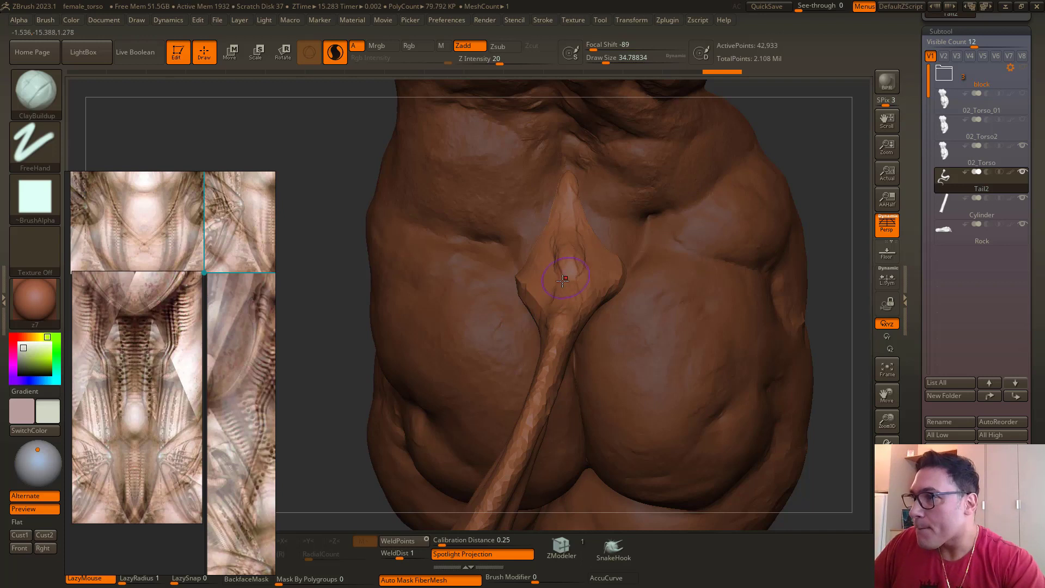
Step: Deepen the forms around the tail base's central ridge, then carve and smooth the area where it meets the shaft
{"action": "mouse_move", "coordinate": [566, 266]}
{"action": "left_mouse_down"}
{"action": "mouse_move", "coordinate": [581, 252]}
{"action": "mouse_move", "coordinate": [567, 183]}
{"action": "mouse_move", "coordinate": [553, 256]}
{"action": "left_mouse_up"}
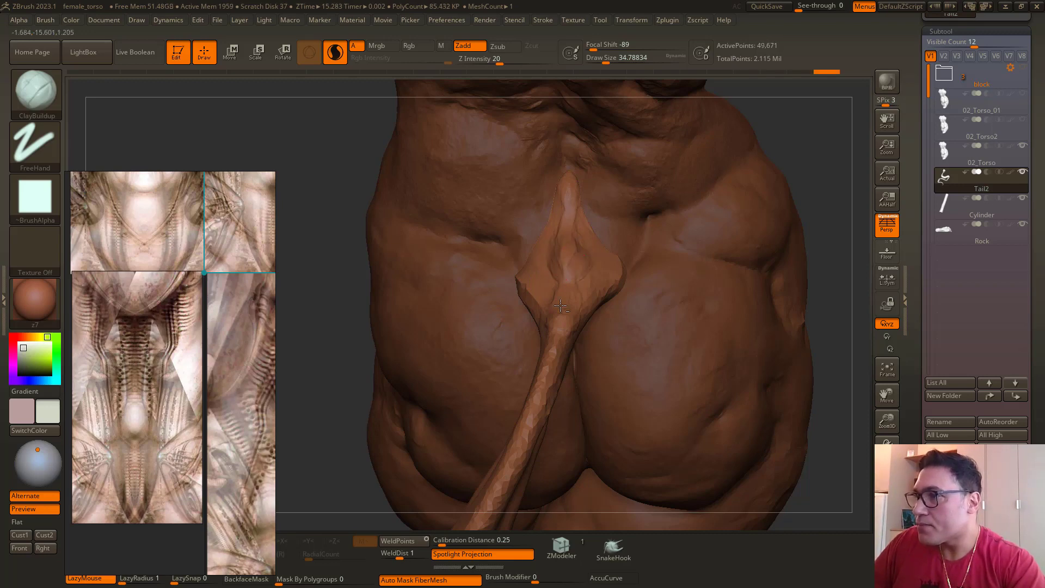
{"action": "left_click_drag", "start_coordinate": [561, 305], "coordinate": [562, 299], "text": "alt"}
{"action": "mouse_move", "coordinate": [297, 173]}
{"action": "left_mouse_down"}
{"action": "mouse_move", "coordinate": [378, 196]}
{"action": "mouse_move", "coordinate": [321, 185]}
{"action": "left_mouse_up"}
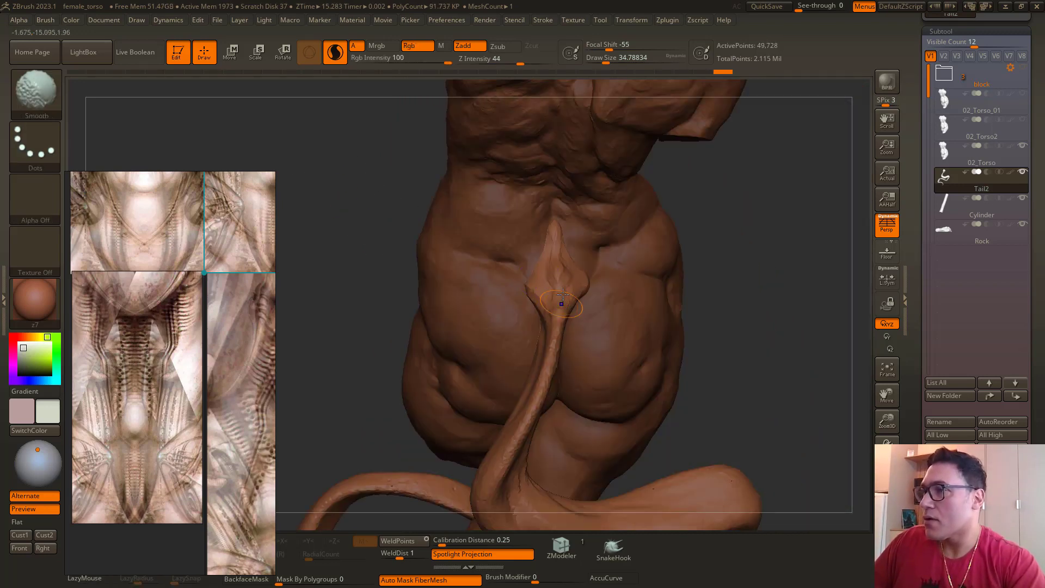
{"action": "left_click_drag", "start_coordinate": [562, 295], "coordinate": [566, 302], "text": "shift"}
Step: Add clay to the right side of the tail's base with ClayBuildup at a draw size of about 44
{"action": "left_click_drag", "start_coordinate": [353, 173], "coordinate": [403, 283]}
{"action": "key", "text": "space"}
{"action": "left_click_drag", "start_coordinate": [599, 278], "coordinate": [604, 278]}
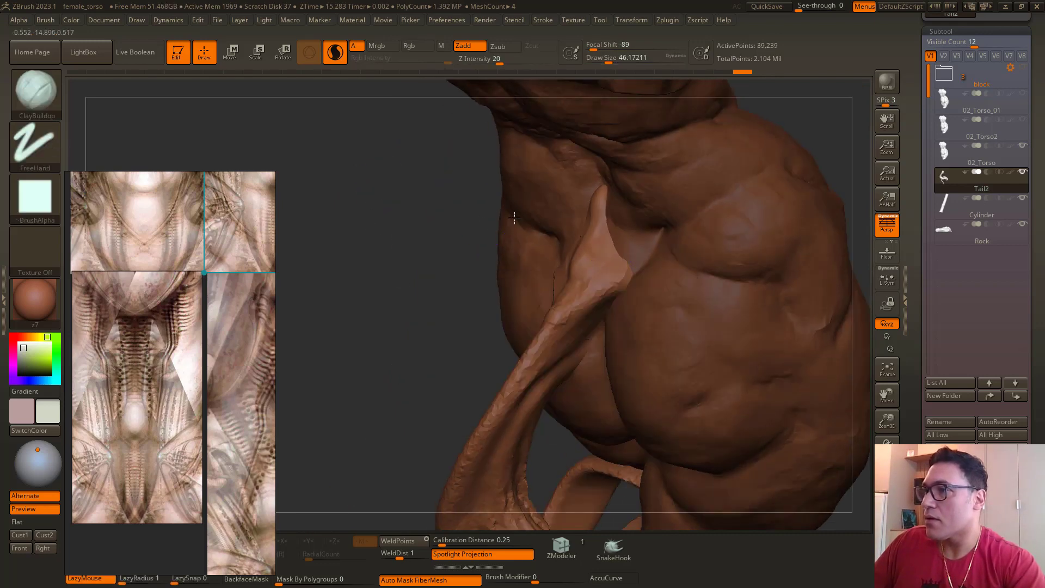
{"action": "left_click_drag", "start_coordinate": [514, 218], "coordinate": [577, 239]}
{"action": "key", "text": "space"}
{"action": "mouse_move", "coordinate": [601, 268]}
{"action": "left_mouse_down"}
{"action": "mouse_move", "coordinate": [604, 251]}
{"action": "mouse_move", "coordinate": [616, 254]}
{"action": "left_mouse_up"}
{"action": "key", "text": "space"}
{"action": "mouse_move", "coordinate": [604, 296]}
{"action": "left_mouse_down"}
{"action": "mouse_move", "coordinate": [578, 301]}
{"action": "mouse_move", "coordinate": [599, 254]}
{"action": "left_mouse_up"}
{"action": "left_click_drag", "start_coordinate": [392, 214], "coordinate": [441, 223]}
Step: Rework the clay ridges on both sides of the tail's pointed base, stepping back and forth through the strokes
{"action": "key", "text": "ctrl+z"}
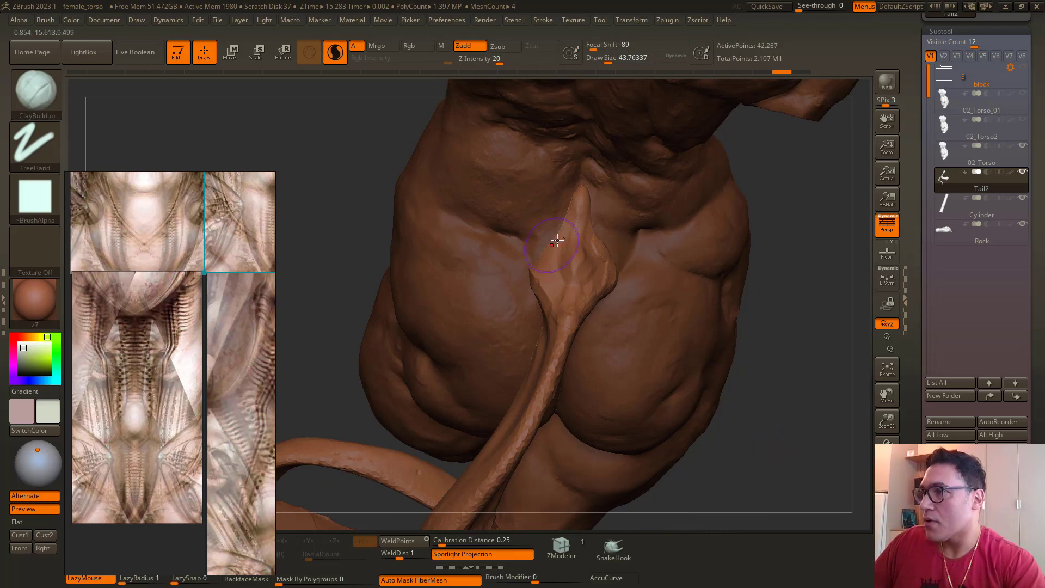
{"action": "key", "text": "ctrl+z"}
{"action": "key", "text": "ctrl+shift+z"}
{"action": "key", "text": "ctrl+shift+z"}
{"action": "key", "text": "ctrl+shift+z"}
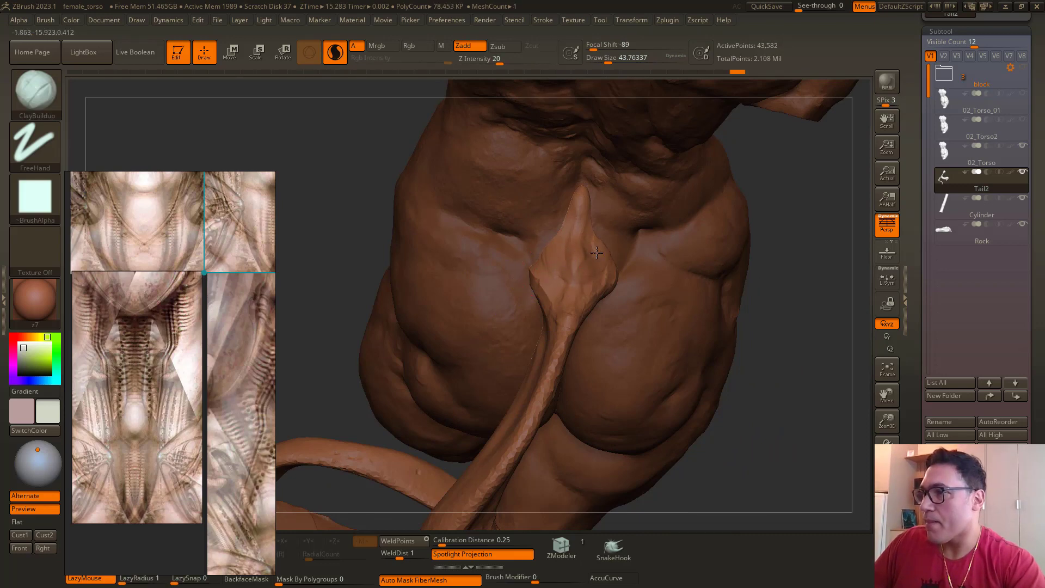
{"action": "key", "text": "ctrl+shift+z"}
{"action": "key", "text": "ctrl+shift+z"}
{"action": "key", "text": "ctrl+shift+z"}
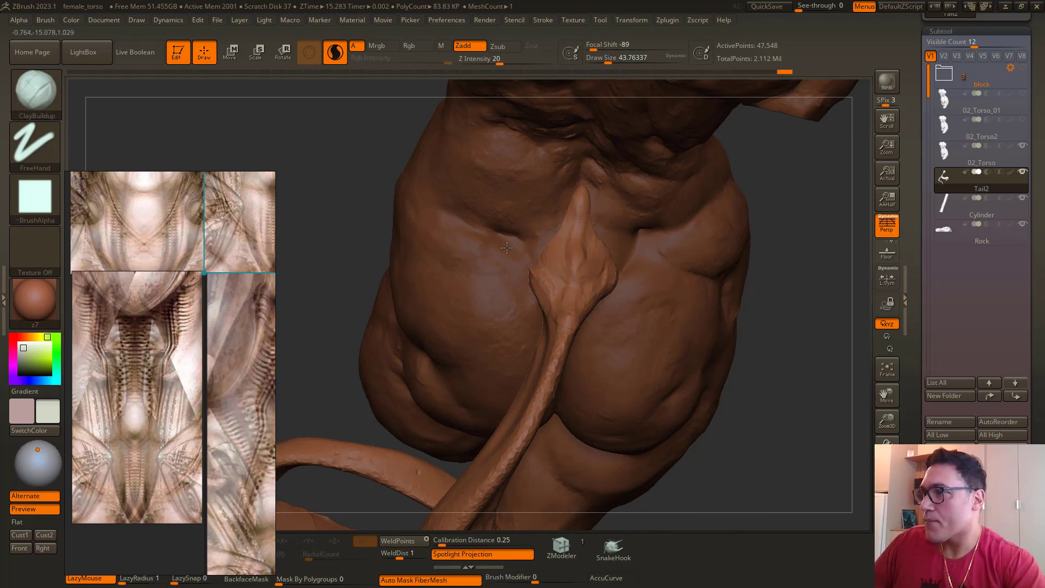
{"action": "key", "text": "ctrl+shift+z"}
Step: Review the tail base against the whole torso and rock from behind
{"action": "mouse_move", "coordinate": [344, 168]}
{"action": "right_mouse_down", "text": "ctrl"}
{"action": "mouse_move", "coordinate": [359, 152]}
{"action": "mouse_move", "coordinate": [389, 201]}
{"action": "mouse_move", "coordinate": [450, 244]}
{"action": "mouse_move", "coordinate": [462, 174]}
{"action": "right_mouse_up", "text": "ctrl"}
{"action": "left_click", "coordinate": [480, 413], "text": "alt"}
{"action": "right_click_drag", "start_coordinate": [360, 219], "coordinate": [385, 164], "text": "shift"}
{"action": "mouse_move", "coordinate": [384, 164]}
{"action": "left_mouse_down"}
{"action": "mouse_move", "coordinate": [425, 317]}
{"action": "mouse_move", "coordinate": [401, 327]}
{"action": "mouse_move", "coordinate": [416, 140]}
{"action": "mouse_move", "coordinate": [430, 136]}
{"action": "left_mouse_up"}
{"action": "right_click_drag", "start_coordinate": [405, 147], "coordinate": [435, 329], "text": "alt"}
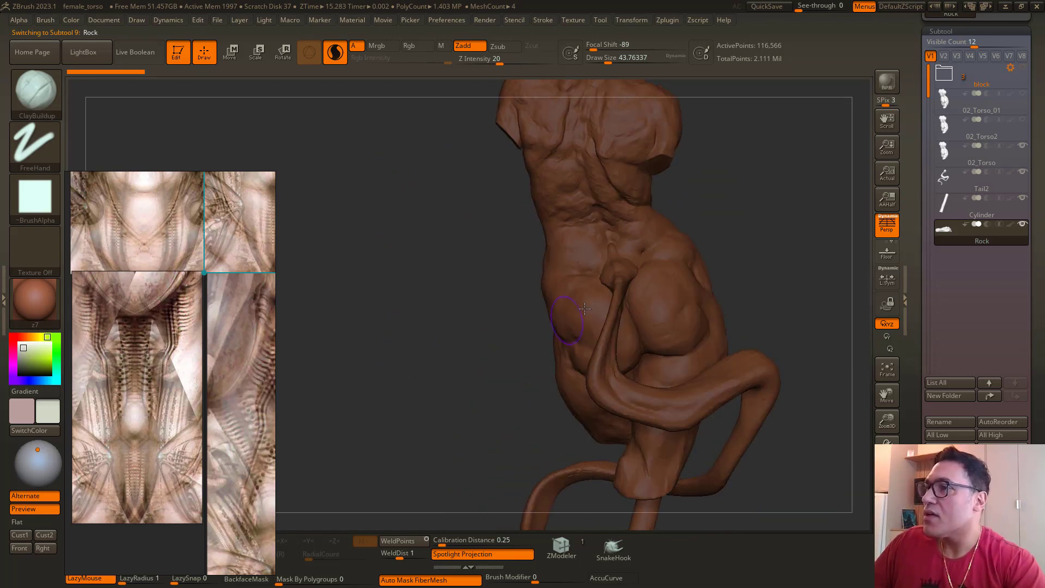
{"action": "left_click_drag", "start_coordinate": [425, 263], "coordinate": [559, 294]}
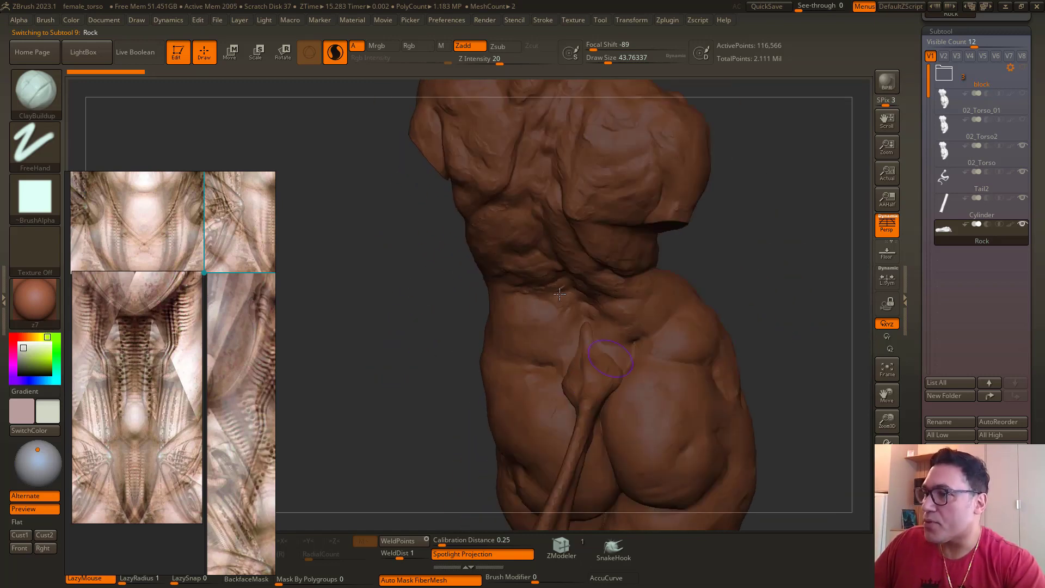
{"action": "left_click_drag", "start_coordinate": [436, 310], "coordinate": [392, 284]}
Step: Select the tail and pull the left edge of its base toward the lower back with Move Topological at a draw size of about 44
{"action": "left_click", "coordinate": [501, 397], "text": "alt"}
{"action": "key", "text": "b"}
{"action": "key", "text": "m"}
{"action": "key", "text": "t"}
{"action": "right_click_drag", "start_coordinate": [574, 280], "coordinate": [545, 314]}
{"action": "right_click_drag", "start_coordinate": [444, 287], "coordinate": [499, 301]}
{"action": "right_click_drag", "start_coordinate": [635, 331], "coordinate": [508, 303]}
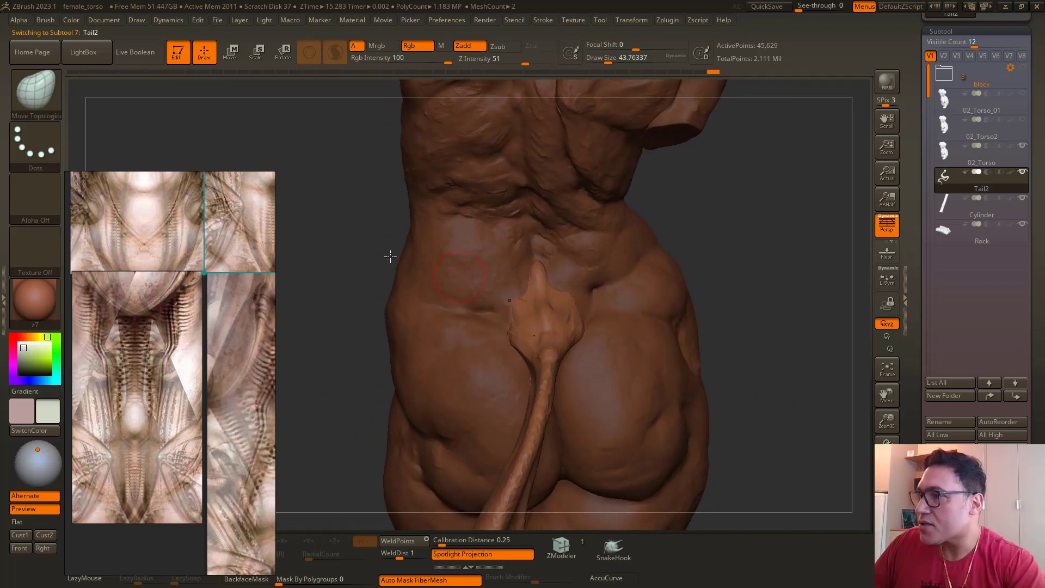
{"action": "right_click_drag", "start_coordinate": [390, 256], "coordinate": [514, 301]}
{"action": "right_click_drag", "start_coordinate": [666, 331], "coordinate": [532, 318]}
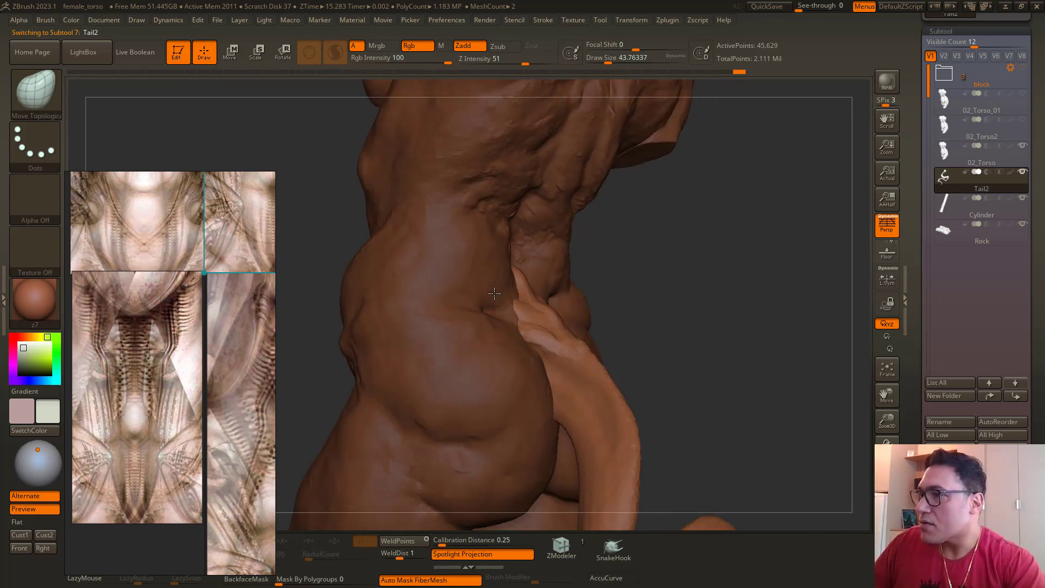
{"action": "left_click_drag", "start_coordinate": [505, 305], "coordinate": [506, 302]}
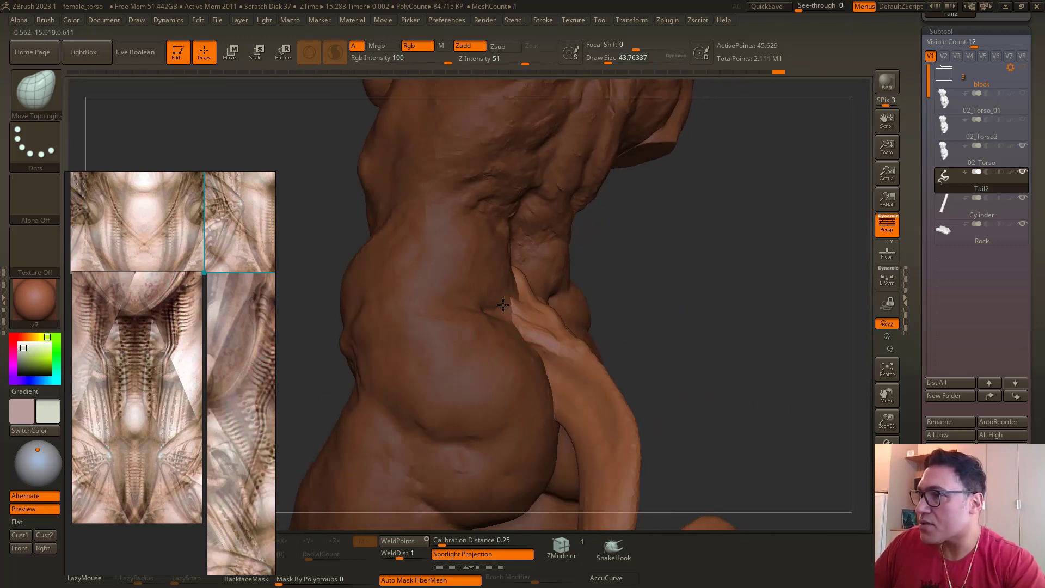
{"action": "mouse_move", "coordinate": [672, 326]}
{"action": "right_mouse_down"}
{"action": "mouse_move", "coordinate": [519, 282]}
{"action": "mouse_move", "coordinate": [531, 306]}
{"action": "right_mouse_up"}
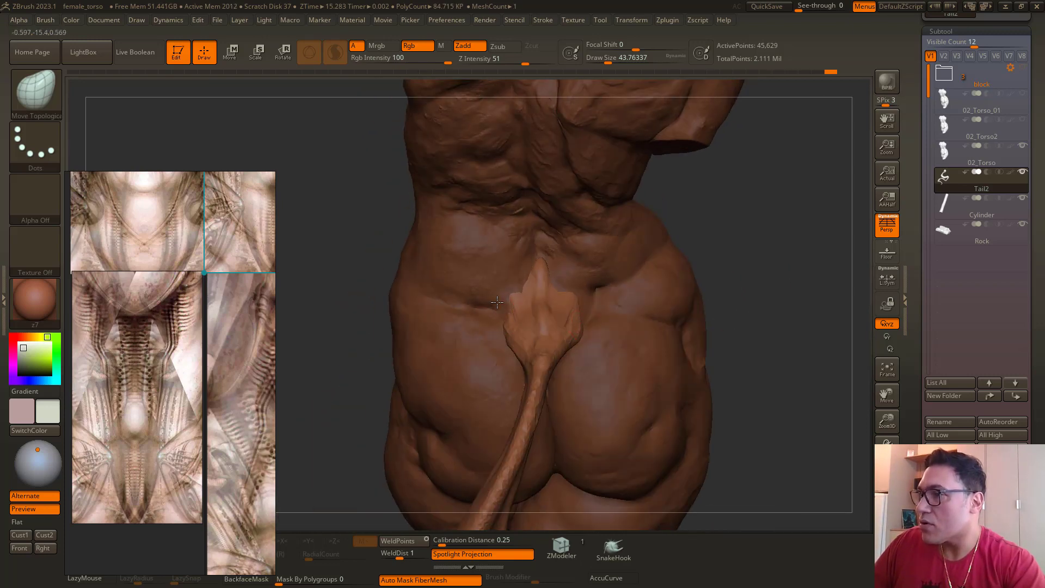
Step: Reshape the flared sides of the tail base with Move Topological, raising the draw size to about 71
{"action": "right_click_drag", "start_coordinate": [375, 222], "coordinate": [572, 278]}
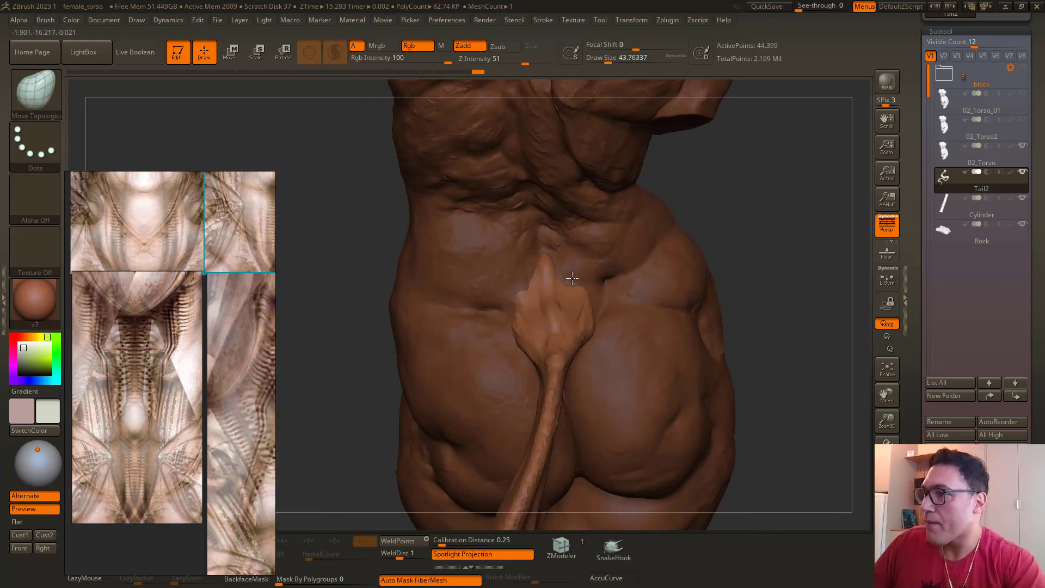
{"action": "right_click_drag", "start_coordinate": [357, 229], "coordinate": [553, 321]}
{"action": "right_click", "coordinate": [553, 322]}
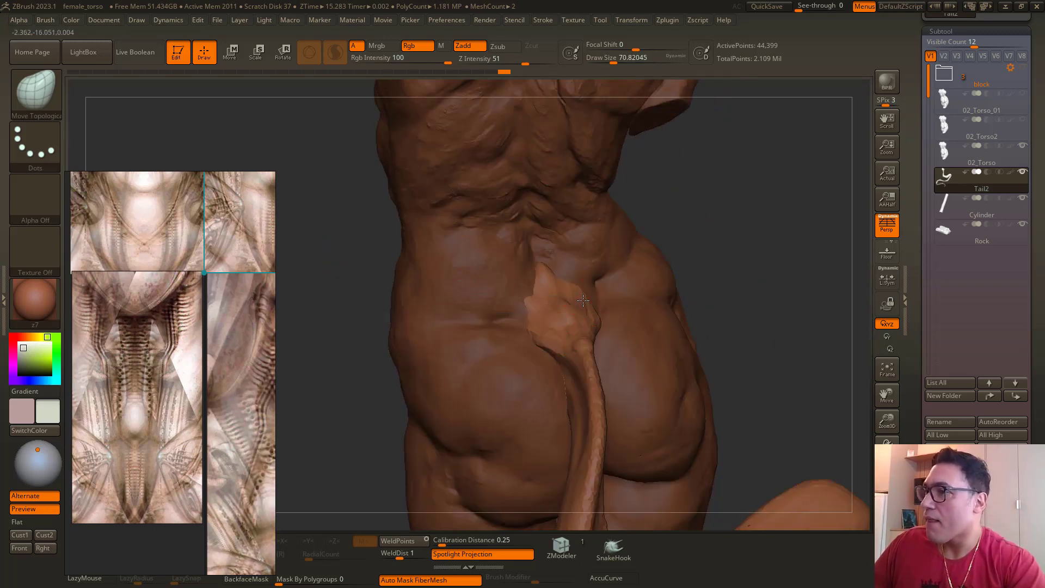
{"action": "right_click_drag", "start_coordinate": [411, 247], "coordinate": [565, 304]}
{"action": "key", "text": "ctrl"}
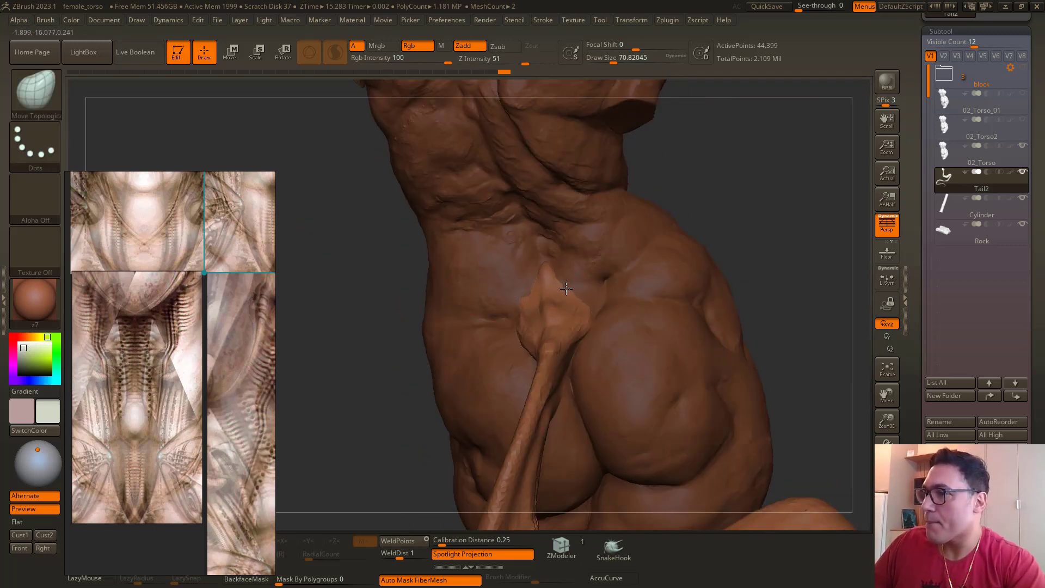
{"action": "mouse_move", "coordinate": [381, 310]}
{"action": "right_mouse_down", "text": "alt"}
{"action": "mouse_move", "coordinate": [394, 289]}
{"action": "mouse_move", "coordinate": [348, 294]}
{"action": "mouse_move", "coordinate": [408, 341]}
{"action": "right_mouse_up", "text": "alt"}
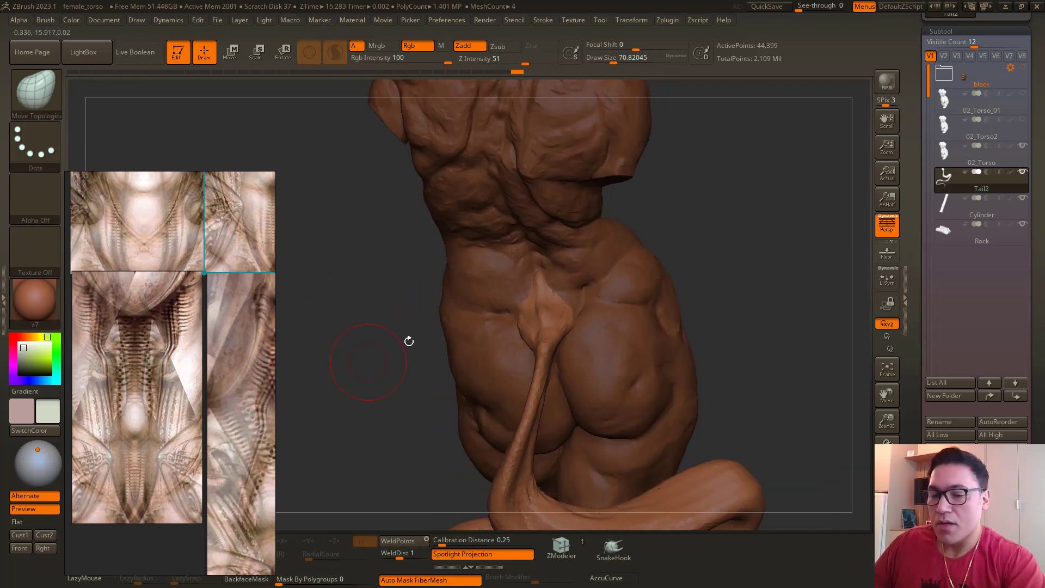
Step: Carve the tail base's central grooves with DamStandard at draw sizes of about 116 and 80, turning Sculptris Pro off
{"action": "key", "text": "b"}
{"action": "key", "text": "d"}
{"action": "key", "text": "s"}
{"action": "key", "text": "space"}
{"action": "left_click_drag", "start_coordinate": [546, 303], "coordinate": [553, 302]}
{"action": "right_click_drag", "start_coordinate": [389, 250], "coordinate": [414, 322], "text": "ctrl"}
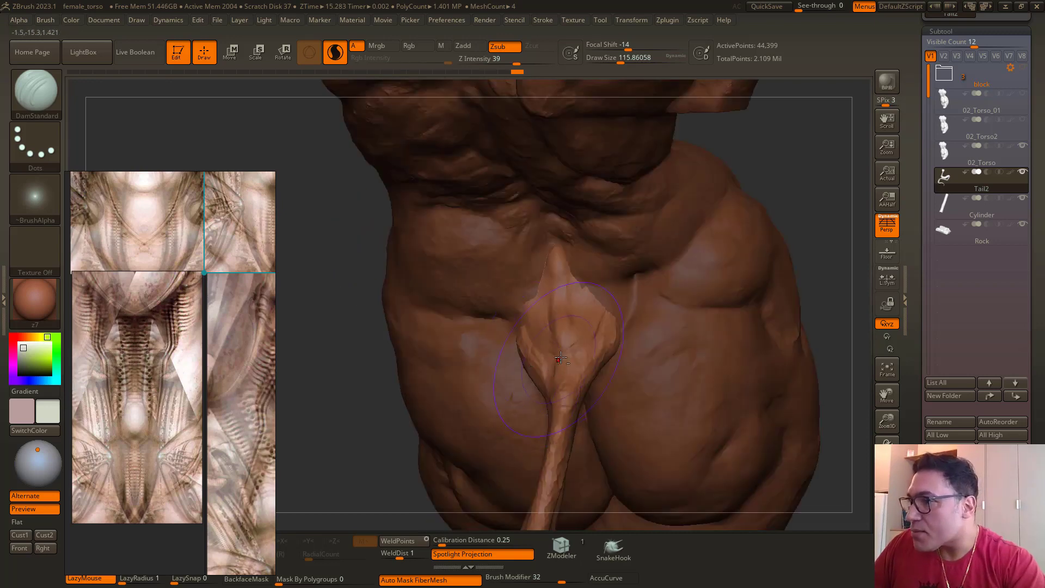
{"action": "key", "text": "space"}
{"action": "left_click_drag", "start_coordinate": [576, 321], "coordinate": [569, 321]}
{"action": "key", "text": "ctrl+z"}
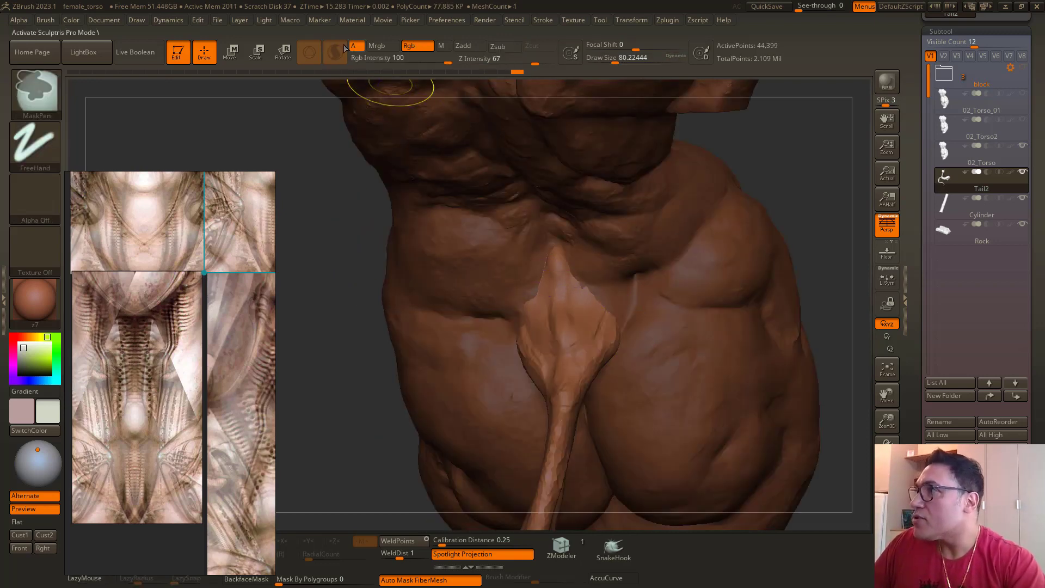
{"action": "left_click", "coordinate": [334, 52]}
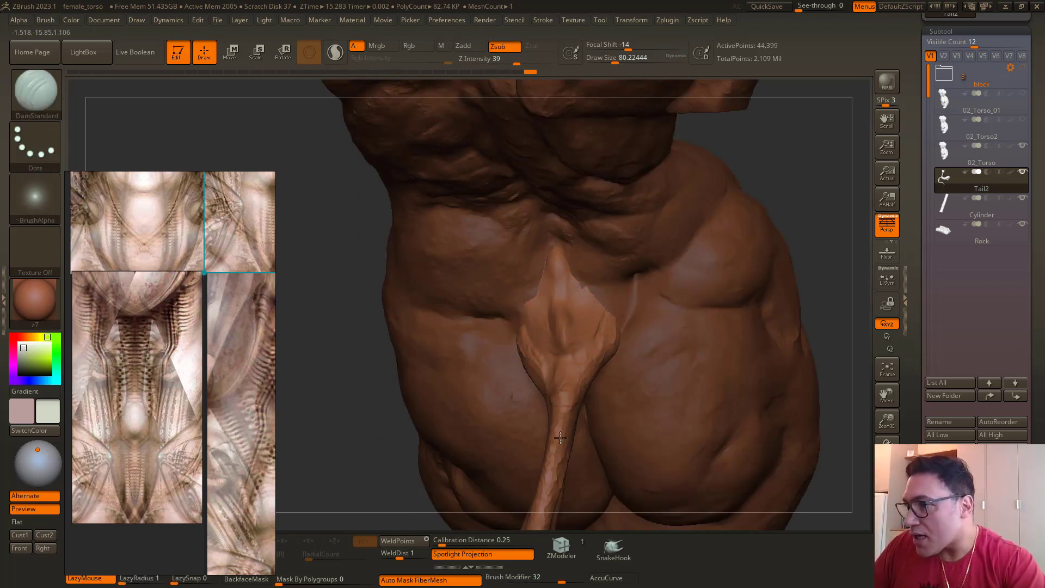
{"action": "right_click_drag", "start_coordinate": [381, 383], "coordinate": [380, 353], "text": "alt"}
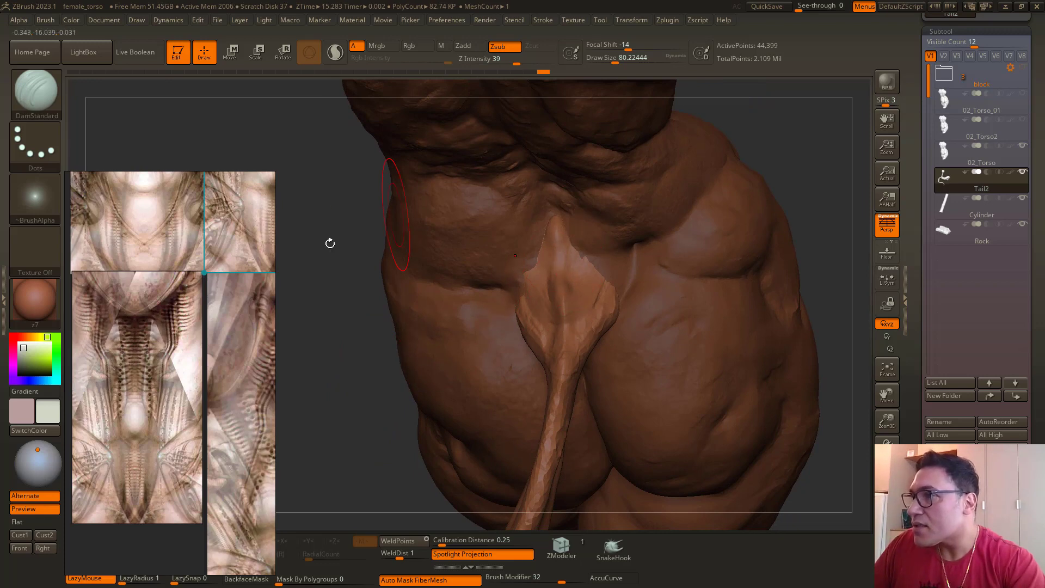
Step: Build up flowing ridges along the tail's upper shaft with the Standard brush at a draw size of about 49
{"action": "right_click_drag", "start_coordinate": [305, 240], "coordinate": [297, 128]}
{"action": "mouse_move", "coordinate": [524, 252]}
{"action": "right_mouse_down"}
{"action": "mouse_move", "coordinate": [441, 271]}
{"action": "mouse_move", "coordinate": [382, 262]}
{"action": "mouse_move", "coordinate": [441, 283]}
{"action": "mouse_move", "coordinate": [429, 281]}
{"action": "mouse_move", "coordinate": [377, 357]}
{"action": "mouse_move", "coordinate": [408, 355]}
{"action": "mouse_move", "coordinate": [419, 396]}
{"action": "right_mouse_up"}
{"action": "key", "text": "b"}
{"action": "key", "text": "s"}
{"action": "key", "text": "t"}
{"action": "key", "text": "space"}
{"action": "left_click_drag", "start_coordinate": [571, 323], "coordinate": [561, 323]}
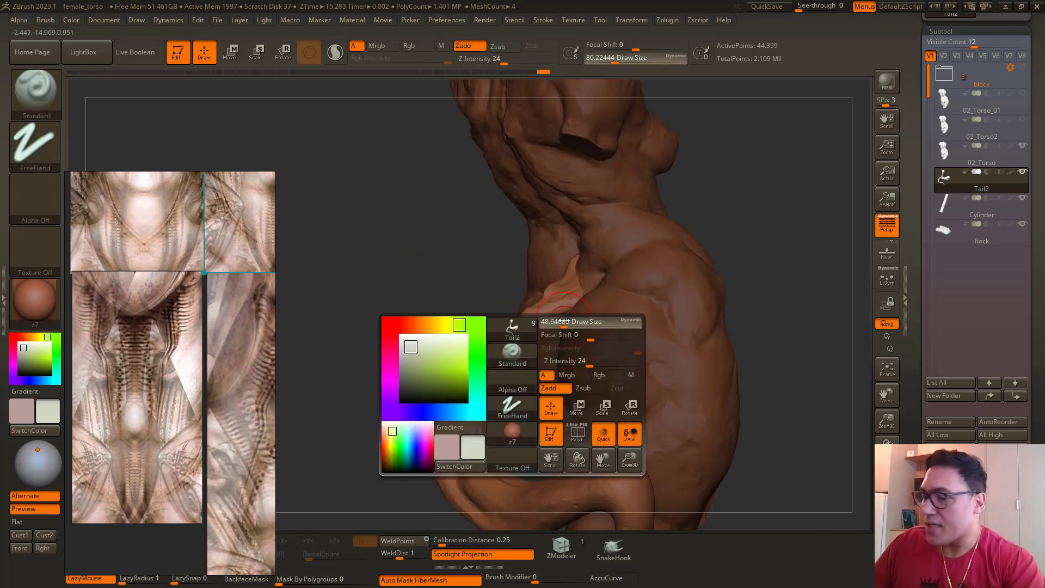
{"action": "left_click_drag", "start_coordinate": [463, 296], "coordinate": [590, 298]}
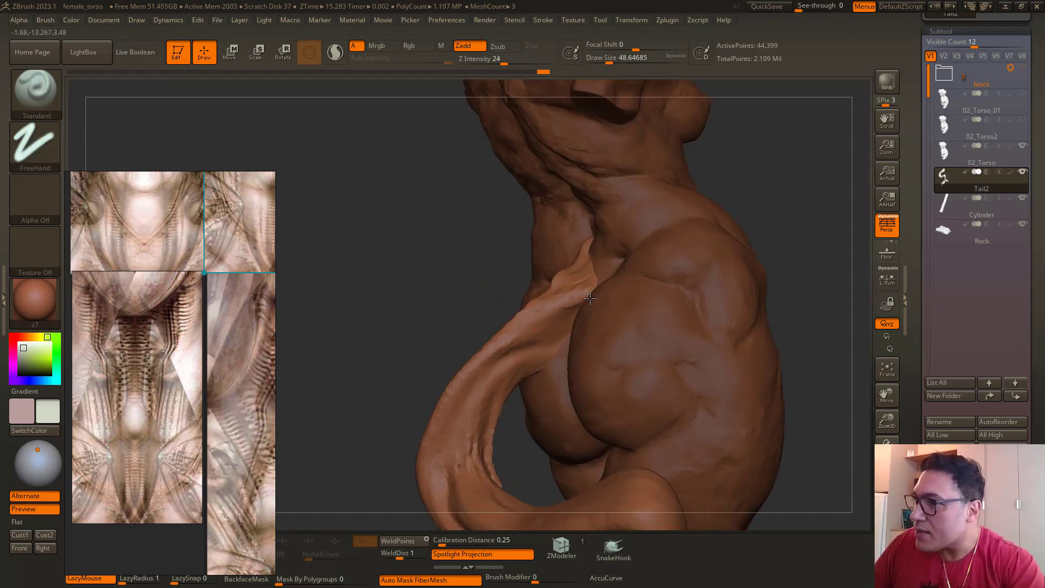
{"action": "left_click_drag", "start_coordinate": [406, 361], "coordinate": [556, 334]}
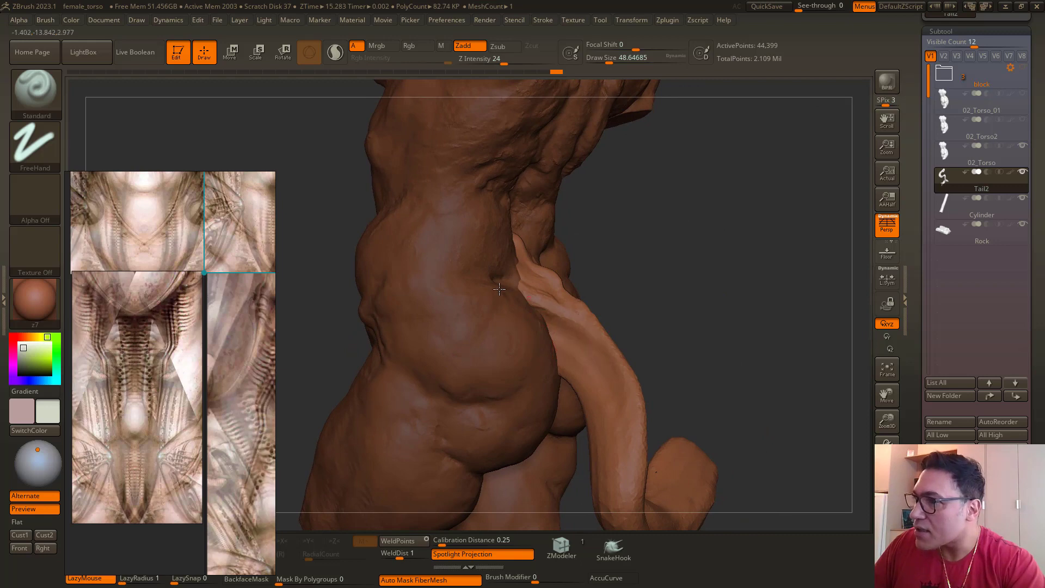
{"action": "left_click_drag", "start_coordinate": [680, 390], "coordinate": [508, 361]}
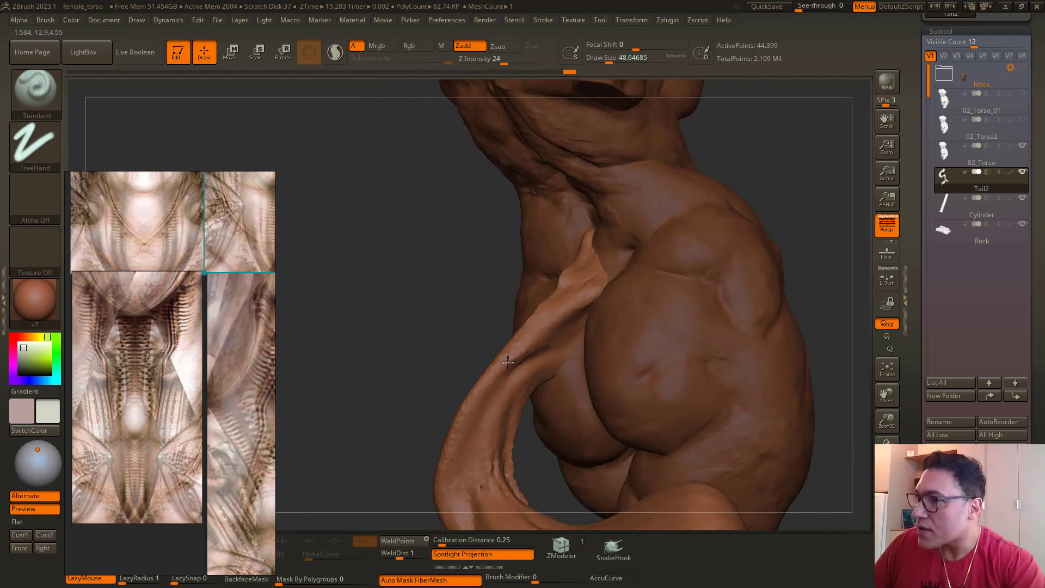
{"action": "left_click_drag", "start_coordinate": [439, 349], "coordinate": [460, 369]}
{"action": "mouse_move", "coordinate": [554, 324]}
{"action": "left_mouse_down", "text": "alt"}
{"action": "mouse_move", "coordinate": [649, 348]}
{"action": "mouse_move", "coordinate": [720, 261]}
{"action": "left_mouse_up", "text": "alt"}
{"action": "mouse_move", "coordinate": [348, 227]}
{"action": "left_mouse_down", "text": "shift"}
{"action": "mouse_move", "coordinate": [466, 222]}
{"action": "mouse_move", "coordinate": [432, 238]}
{"action": "mouse_move", "coordinate": [394, 236]}
{"action": "mouse_move", "coordinate": [429, 256]}
{"action": "mouse_move", "coordinate": [401, 285]}
{"action": "mouse_move", "coordinate": [378, 284]}
{"action": "left_mouse_up", "text": "shift"}
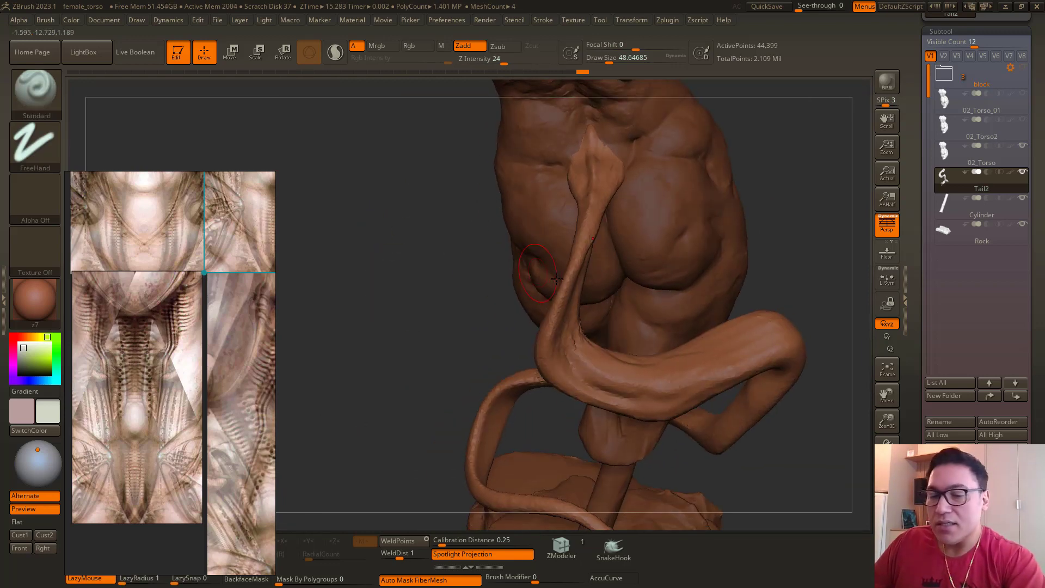
Step: Switch to DamStandard with Sculptris Pro enabled and inspect the tail's mesh density in the polyframe display
{"action": "key", "text": "b"}
{"action": "key", "text": "d"}
{"action": "key", "text": "s"}
{"action": "left_click", "coordinate": [336, 53]}
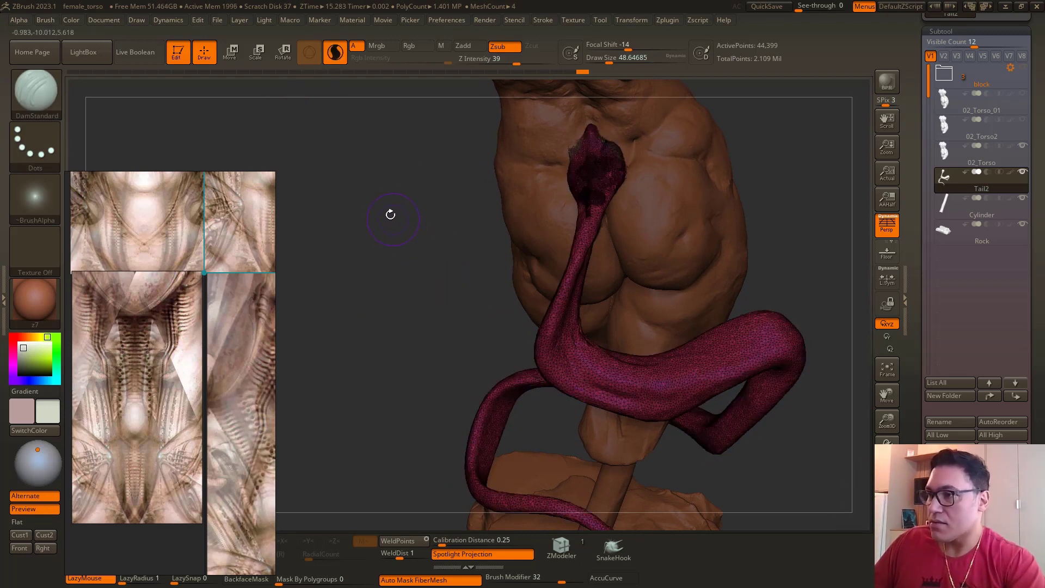
{"action": "right_click_drag", "start_coordinate": [390, 214], "coordinate": [866, 499], "text": "ctrl"}
{"action": "key", "text": "shift+f"}
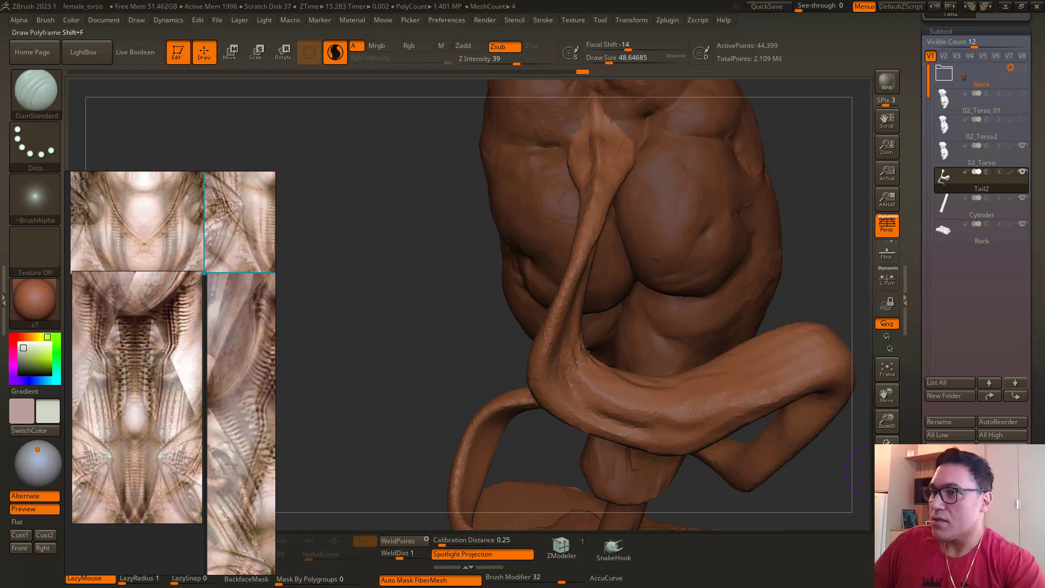
{"action": "key", "text": "shift+f"}
{"action": "key", "text": "shift+f"}
Step: Carve and smooth the tail's narrow upper shaft with DamStandard at a draw size of about 37, then enlarge it to about 77
{"action": "left_click_drag", "start_coordinate": [458, 238], "coordinate": [572, 235]}
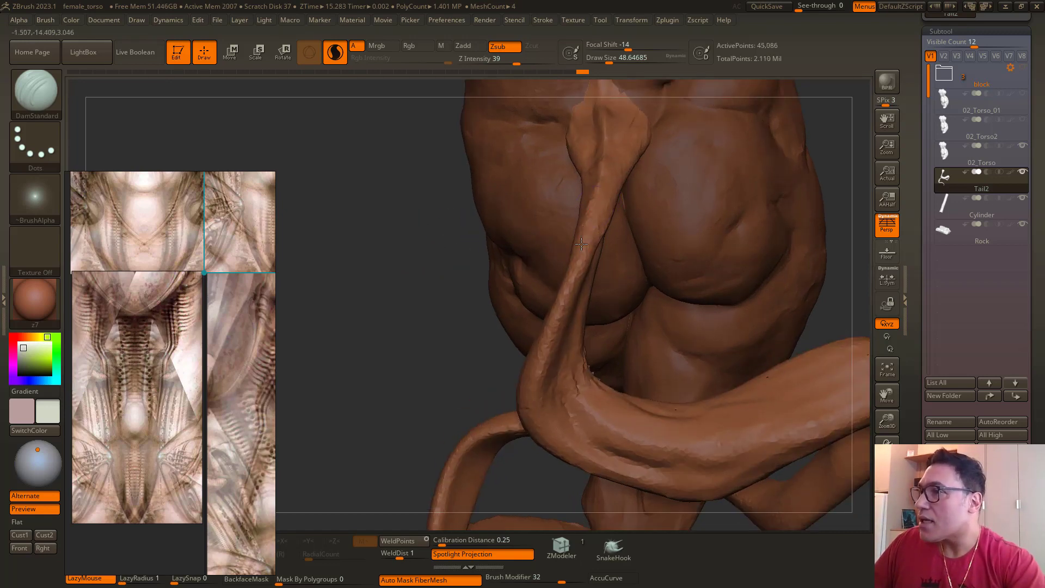
{"action": "left_click_drag", "start_coordinate": [430, 327], "coordinate": [452, 326]}
{"action": "left_click_drag", "start_coordinate": [591, 234], "coordinate": [529, 319], "text": "shift"}
{"action": "key", "text": "space"}
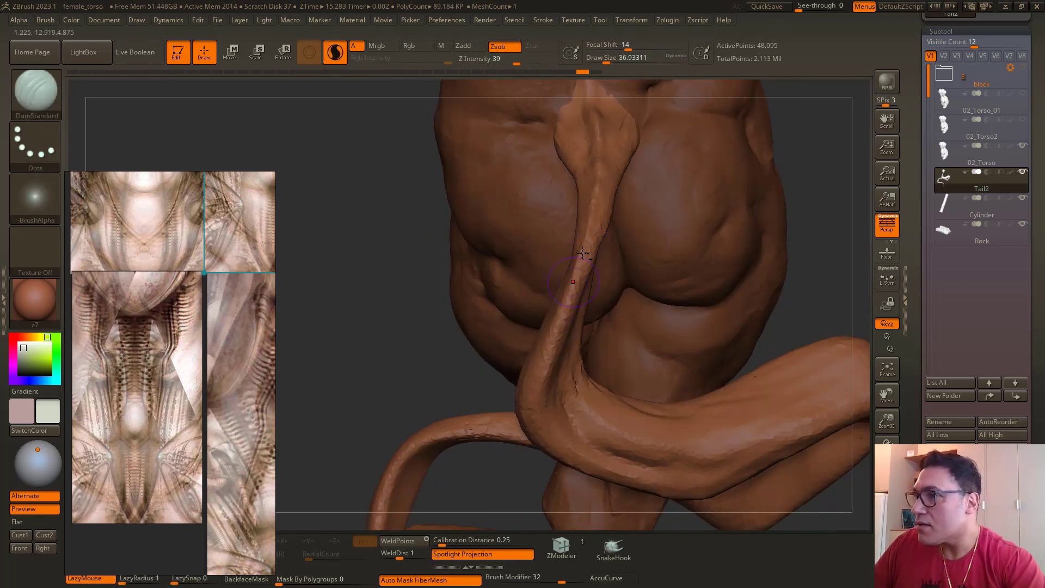
{"action": "mouse_move", "coordinate": [490, 465]}
{"action": "left_mouse_down"}
{"action": "mouse_move", "coordinate": [399, 270]}
{"action": "mouse_move", "coordinate": [528, 307]}
{"action": "left_mouse_up"}
{"action": "key", "text": "space"}
{"action": "left_click_drag", "start_coordinate": [579, 242], "coordinate": [597, 243]}
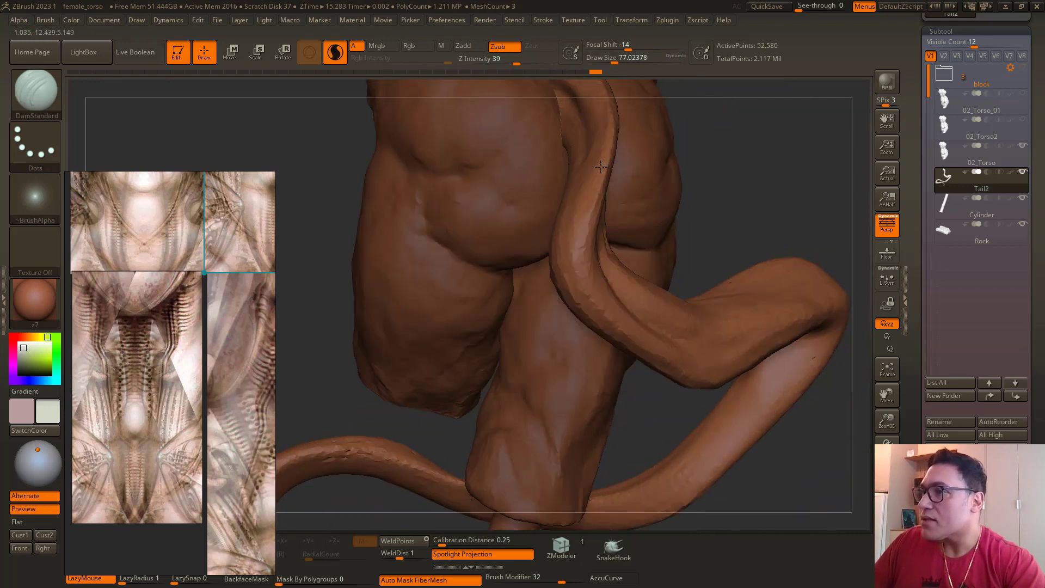
Step: Carve long creases along the tail's thick bend behind the thighs with DamStandard at a draw size of about 77 and smooth them
{"action": "left_click_drag", "start_coordinate": [790, 453], "coordinate": [681, 435]}
{"action": "left_click_drag", "start_coordinate": [604, 304], "coordinate": [698, 371]}
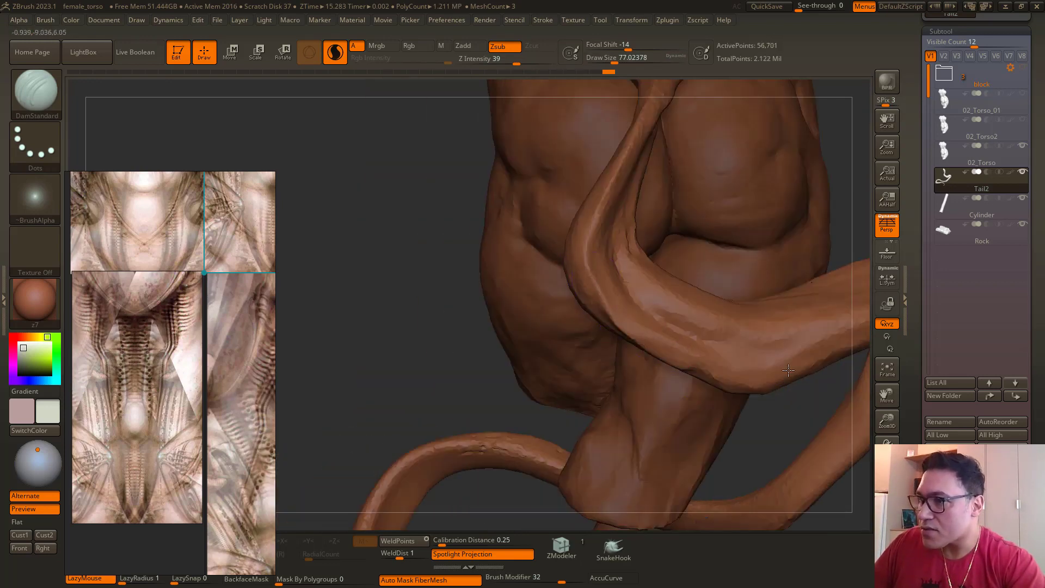
{"action": "left_click_drag", "start_coordinate": [413, 305], "coordinate": [381, 262]}
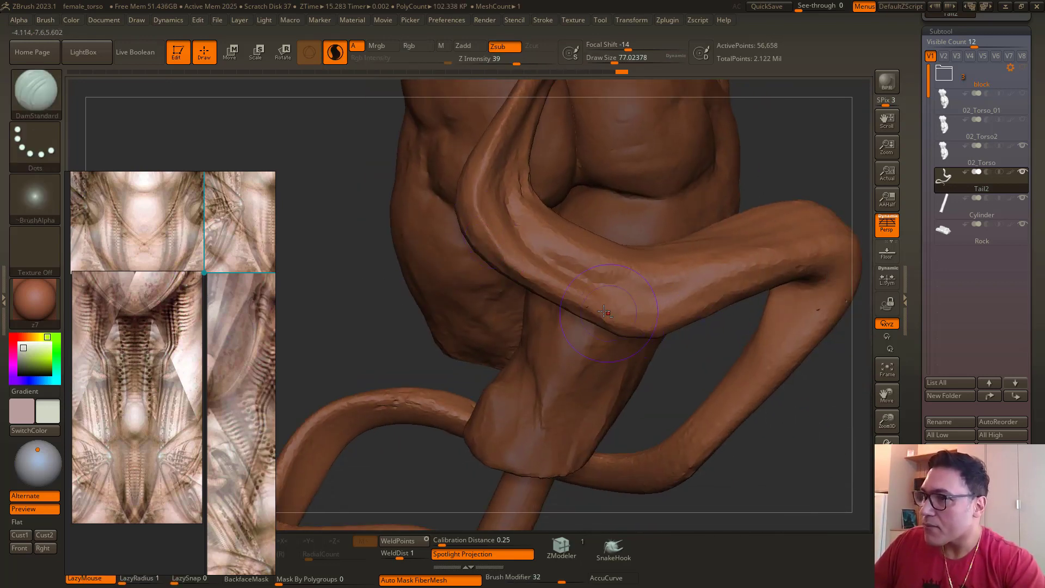
{"action": "left_click_drag", "start_coordinate": [819, 454], "coordinate": [711, 478]}
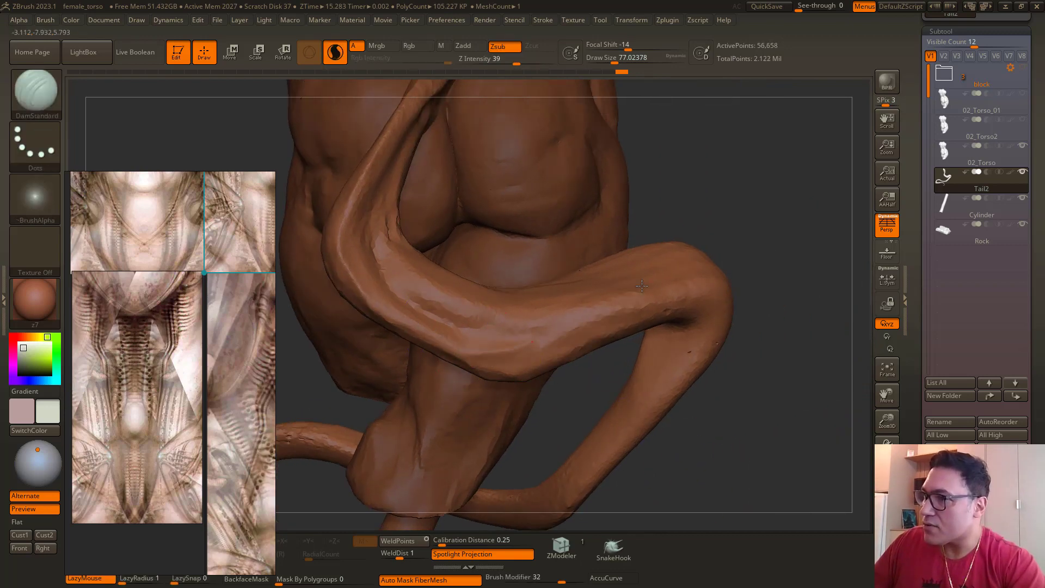
{"action": "left_click_drag", "start_coordinate": [610, 308], "coordinate": [533, 352]}
{"action": "left_click_drag", "start_coordinate": [732, 444], "coordinate": [653, 420]}
{"action": "mouse_move", "coordinate": [512, 364]}
{"action": "left_mouse_down", "text": "shift"}
{"action": "mouse_move", "coordinate": [446, 327]}
{"action": "mouse_move", "coordinate": [639, 310]}
{"action": "left_mouse_up", "text": "shift"}
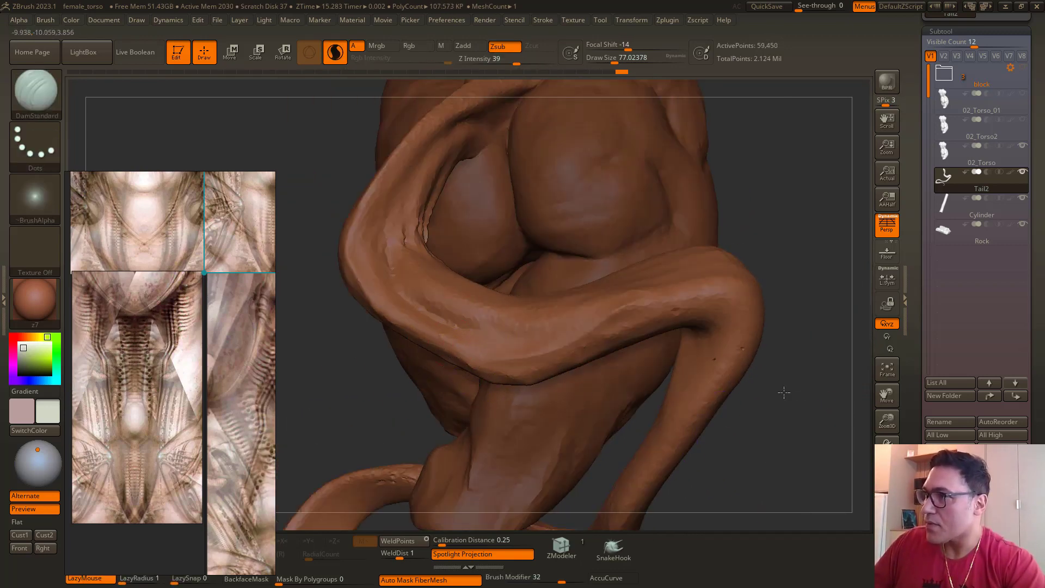
{"action": "left_click_drag", "start_coordinate": [783, 393], "coordinate": [738, 292], "text": "alt"}
{"action": "left_click_drag", "start_coordinate": [342, 234], "coordinate": [358, 229]}
{"action": "left_click_drag", "start_coordinate": [281, 200], "coordinate": [443, 295], "text": "alt"}
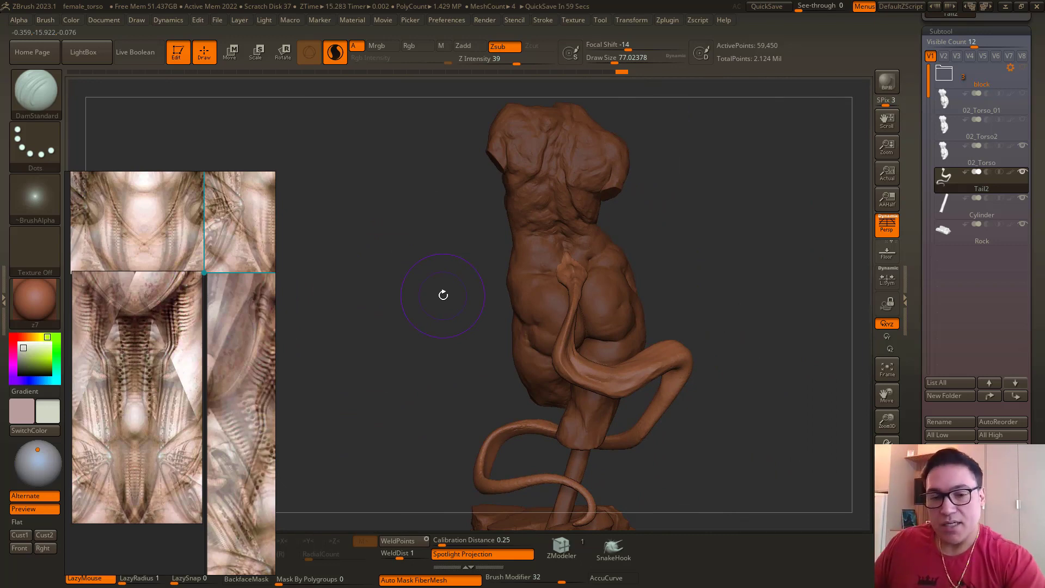
Step: Thicken the tail along its curves with the Inflat brush at a draw size of about 116 and Sculptris Pro off
{"action": "key", "text": "b"}
{"action": "key", "text": "i"}
{"action": "key", "text": "n"}
{"action": "key", "text": "space"}
{"action": "left_click", "coordinate": [570, 256]}
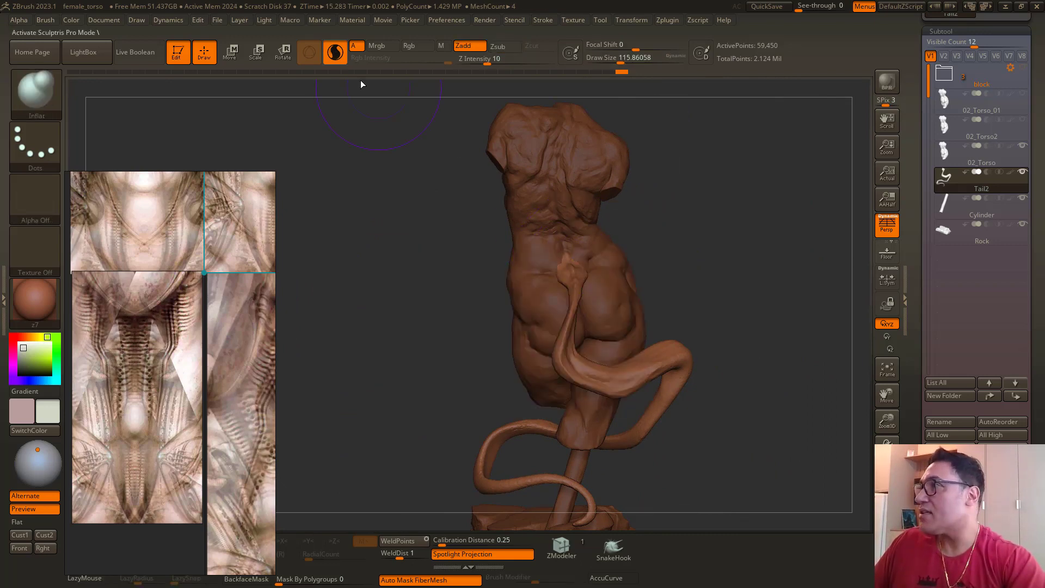
{"action": "left_click_drag", "start_coordinate": [360, 80], "coordinate": [573, 238]}
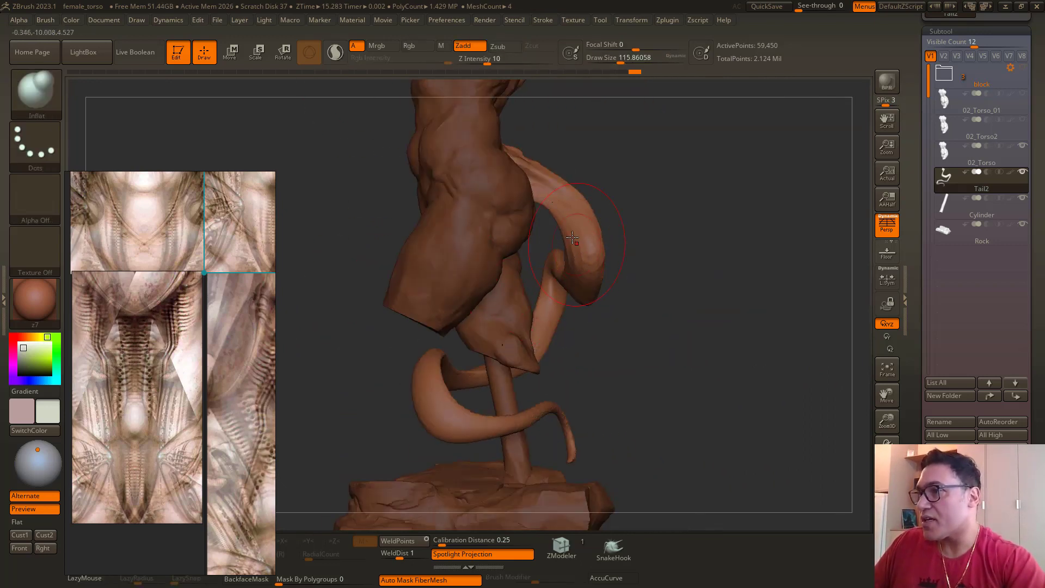
{"action": "left_click_drag", "start_coordinate": [654, 357], "coordinate": [608, 270]}
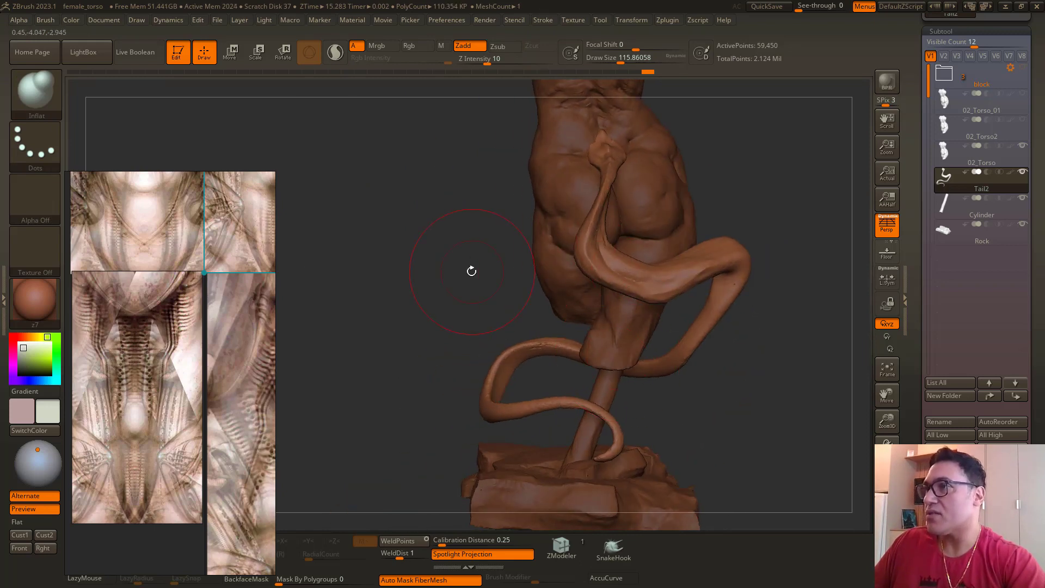
{"action": "left_click_drag", "start_coordinate": [471, 271], "coordinate": [598, 191]}
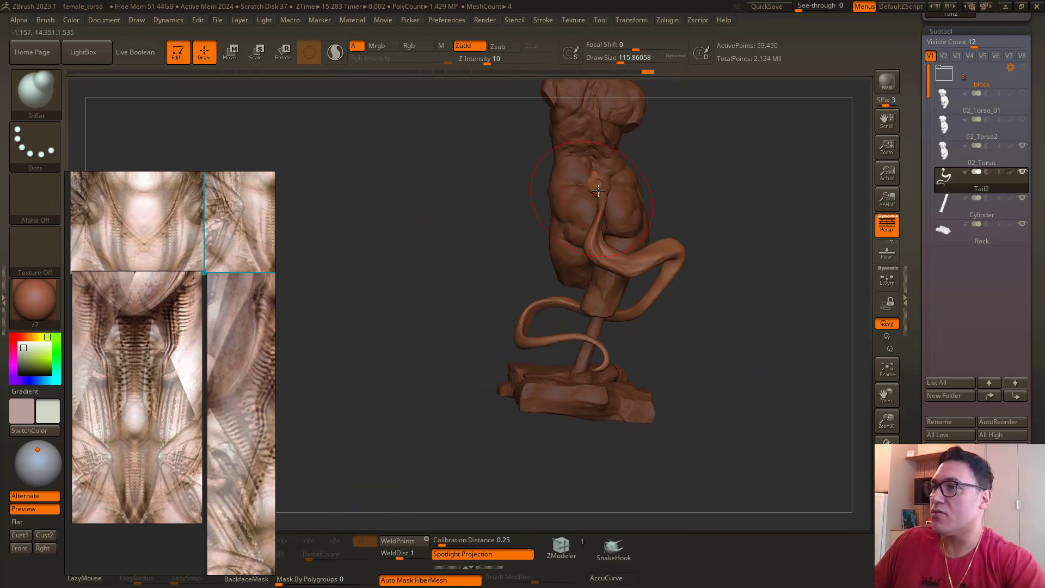
{"action": "left_click_drag", "start_coordinate": [742, 318], "coordinate": [688, 269]}
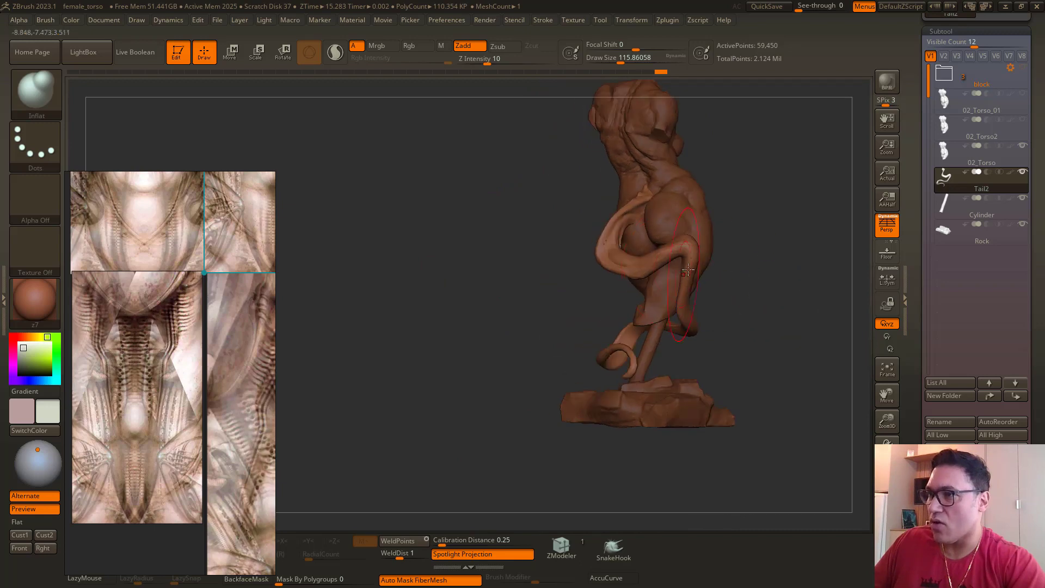
{"action": "mouse_move", "coordinate": [698, 309]}
{"action": "left_mouse_down"}
{"action": "mouse_move", "coordinate": [509, 346]}
{"action": "mouse_move", "coordinate": [408, 341]}
{"action": "mouse_move", "coordinate": [518, 340]}
{"action": "mouse_move", "coordinate": [423, 361]}
{"action": "mouse_move", "coordinate": [415, 329]}
{"action": "mouse_move", "coordinate": [436, 306]}
{"action": "mouse_move", "coordinate": [416, 336]}
{"action": "mouse_move", "coordinate": [443, 305]}
{"action": "mouse_move", "coordinate": [517, 268]}
{"action": "mouse_move", "coordinate": [573, 271]}
{"action": "left_mouse_up"}
Step: Carve grooves along the side of the tail's upper curve with DamStandard at a draw size of about 59 and smooth them
{"action": "key", "text": "b"}
{"action": "key", "text": "d"}
{"action": "key", "text": "s"}
{"action": "key", "text": "space"}
{"action": "mouse_move", "coordinate": [451, 273]}
{"action": "left_mouse_down"}
{"action": "mouse_move", "coordinate": [508, 301]}
{"action": "mouse_move", "coordinate": [564, 229]}
{"action": "mouse_move", "coordinate": [501, 240]}
{"action": "mouse_move", "coordinate": [531, 263]}
{"action": "left_mouse_up"}
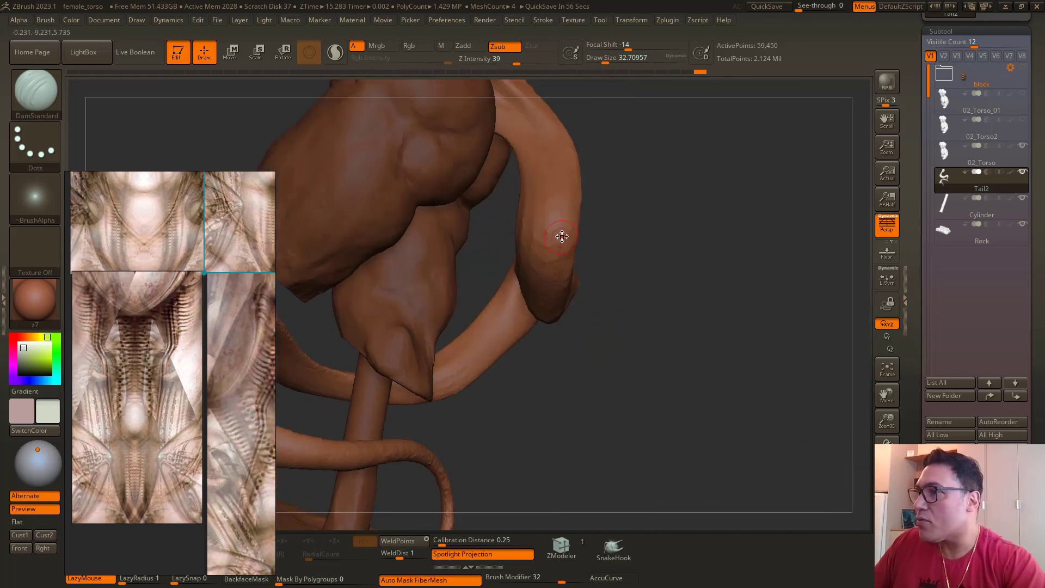
{"action": "key", "text": "space"}
{"action": "mouse_move", "coordinate": [535, 227]}
{"action": "left_mouse_down"}
{"action": "mouse_move", "coordinate": [679, 439]}
{"action": "mouse_move", "coordinate": [551, 158]}
{"action": "left_mouse_up"}
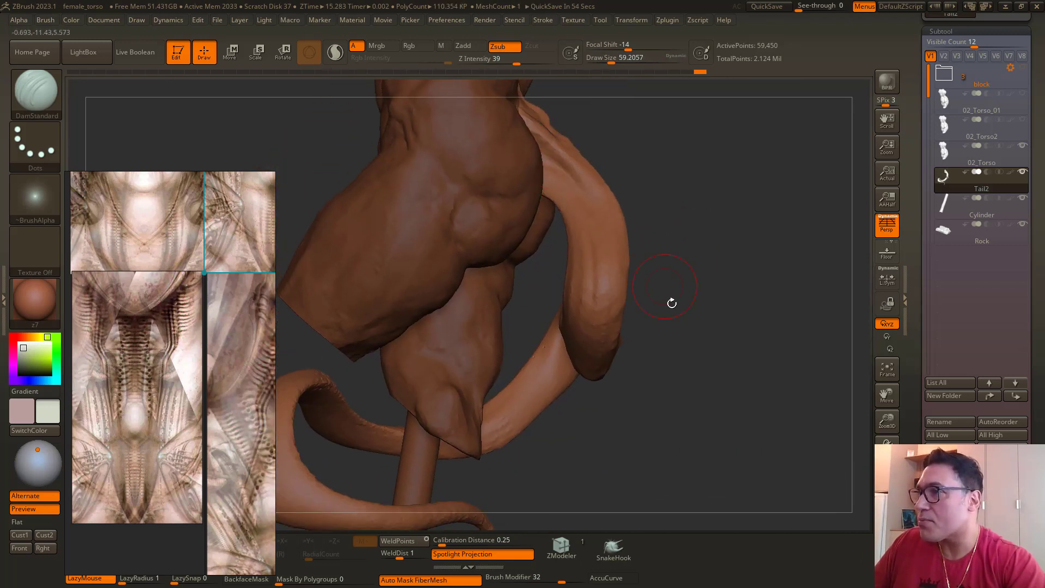
{"action": "left_click_drag", "start_coordinate": [671, 302], "coordinate": [702, 446]}
{"action": "left_click_drag", "start_coordinate": [546, 195], "coordinate": [566, 245], "text": "shift"}
{"action": "left_click_drag", "start_coordinate": [696, 451], "coordinate": [618, 306]}
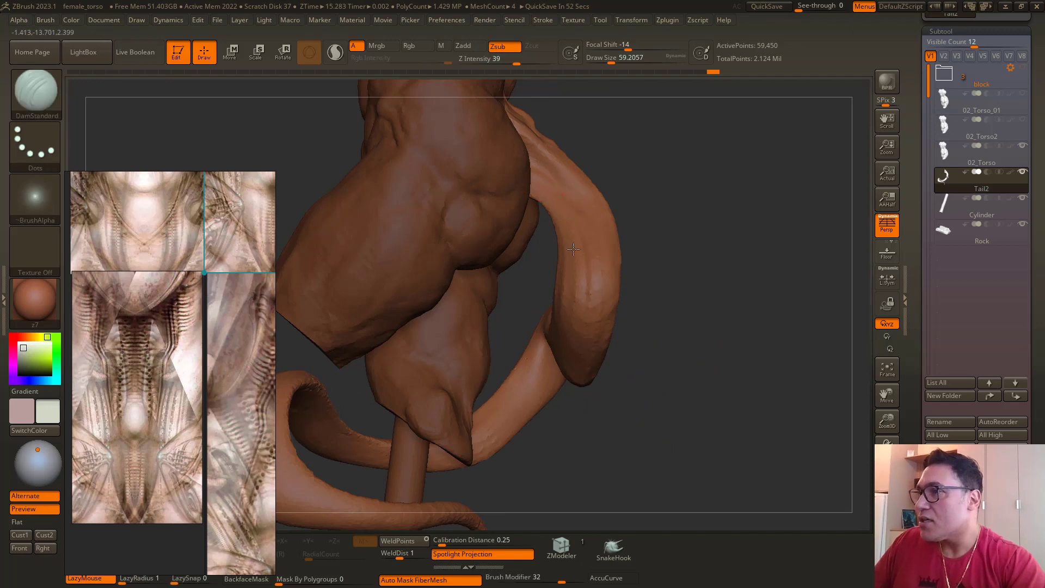
Step: Smooth the grooves along the tail's curves and turn on Sculptris Pro, keeping a draw size of about 59
{"action": "mouse_move", "coordinate": [687, 403]}
{"action": "left_mouse_down"}
{"action": "mouse_move", "coordinate": [623, 418]}
{"action": "mouse_move", "coordinate": [593, 446]}
{"action": "left_mouse_up"}
{"action": "left_click_drag", "start_coordinate": [655, 369], "coordinate": [626, 304], "text": "shift"}
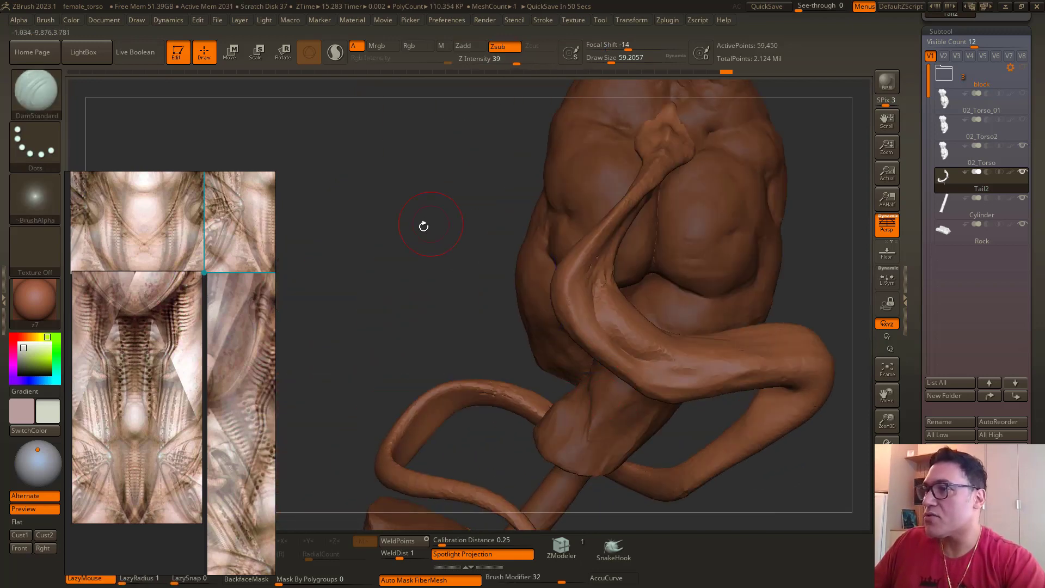
{"action": "left_click_drag", "start_coordinate": [422, 227], "coordinate": [381, 245]}
{"action": "left_click_drag", "start_coordinate": [612, 272], "coordinate": [602, 305], "text": "shift"}
{"action": "left_click_drag", "start_coordinate": [529, 292], "coordinate": [556, 200]}
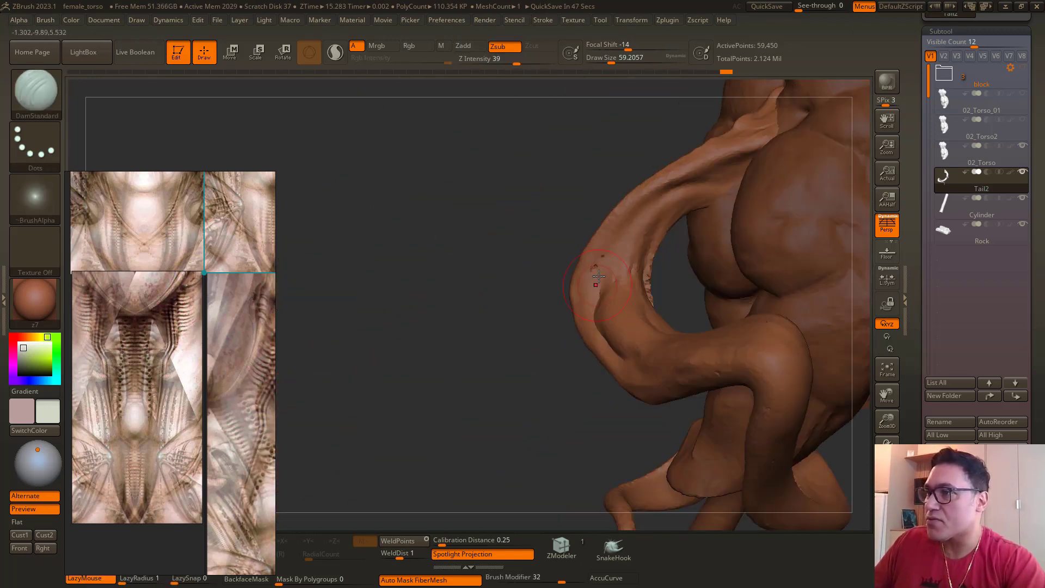
{"action": "left_click_drag", "start_coordinate": [604, 256], "coordinate": [591, 273], "text": "shift"}
{"action": "left_click", "coordinate": [345, 53]}
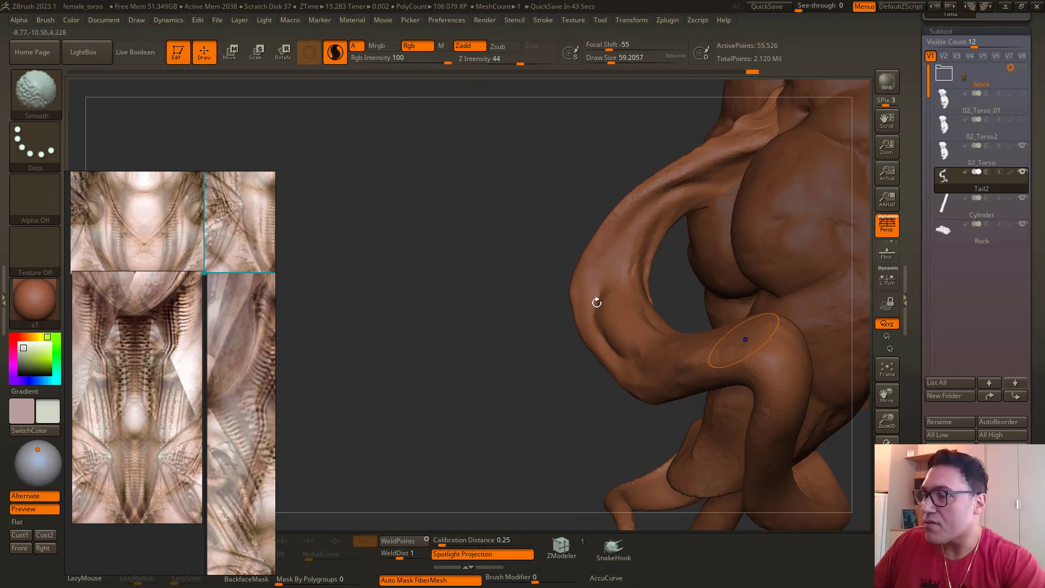
Step: Adjust the flow of the tail's bend behind the thighs with the Move brush at a draw size of about 71
{"action": "mouse_move", "coordinate": [425, 265]}
{"action": "left_mouse_down", "text": "alt"}
{"action": "mouse_move", "coordinate": [392, 243]}
{"action": "mouse_move", "coordinate": [430, 259]}
{"action": "mouse_move", "coordinate": [417, 287]}
{"action": "left_mouse_up", "text": "alt"}
{"action": "left_click", "coordinate": [606, 392], "text": "alt"}
{"action": "left_click_drag", "start_coordinate": [484, 343], "coordinate": [428, 335]}
{"action": "mouse_move", "coordinate": [478, 243]}
{"action": "left_mouse_down"}
{"action": "mouse_move", "coordinate": [455, 280]}
{"action": "mouse_move", "coordinate": [474, 234]}
{"action": "mouse_move", "coordinate": [434, 299]}
{"action": "mouse_move", "coordinate": [441, 329]}
{"action": "left_mouse_up"}
{"action": "left_click", "coordinate": [597, 318], "text": "alt"}
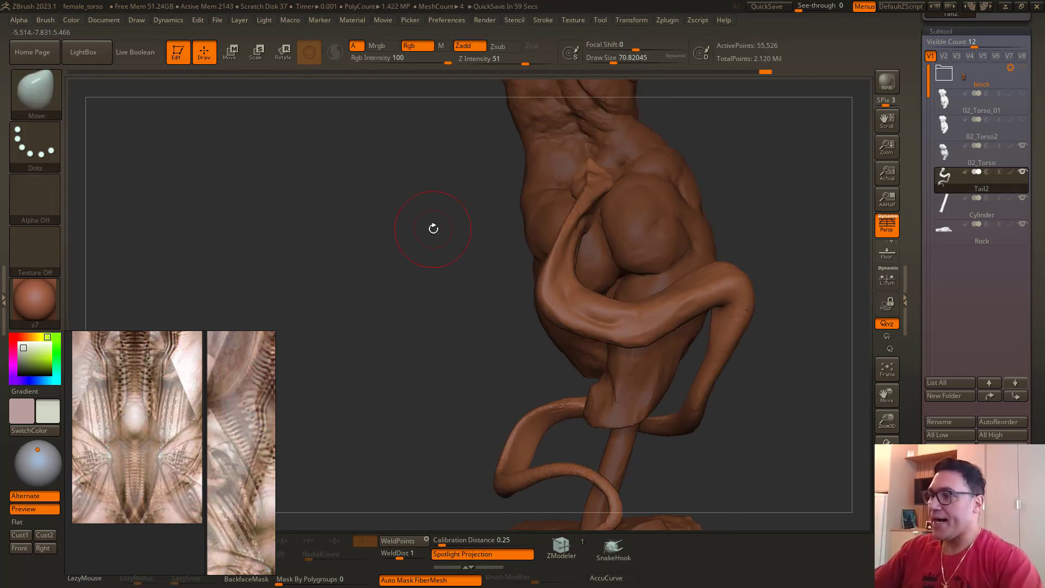
{"action": "left_click_drag", "start_coordinate": [404, 287], "coordinate": [463, 348], "text": "alt"}
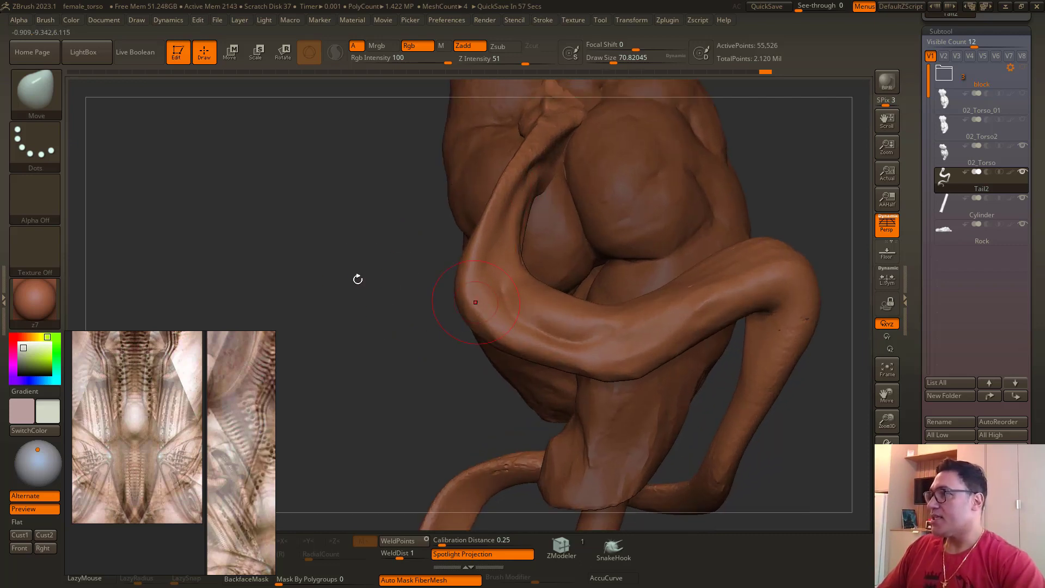
{"action": "left_click_drag", "start_coordinate": [357, 279], "coordinate": [435, 321], "text": "alt"}
{"action": "left_click_drag", "start_coordinate": [375, 266], "coordinate": [367, 298]}
Step: Flip the ribbed biomechanical reference image vertically on the reference board
{"action": "middle_click_drag", "start_coordinate": [167, 451], "coordinate": [149, 463]}
{"action": "scroll", "coordinate": [120, 481], "scroll_direction": "down", "scroll_amount": 5}
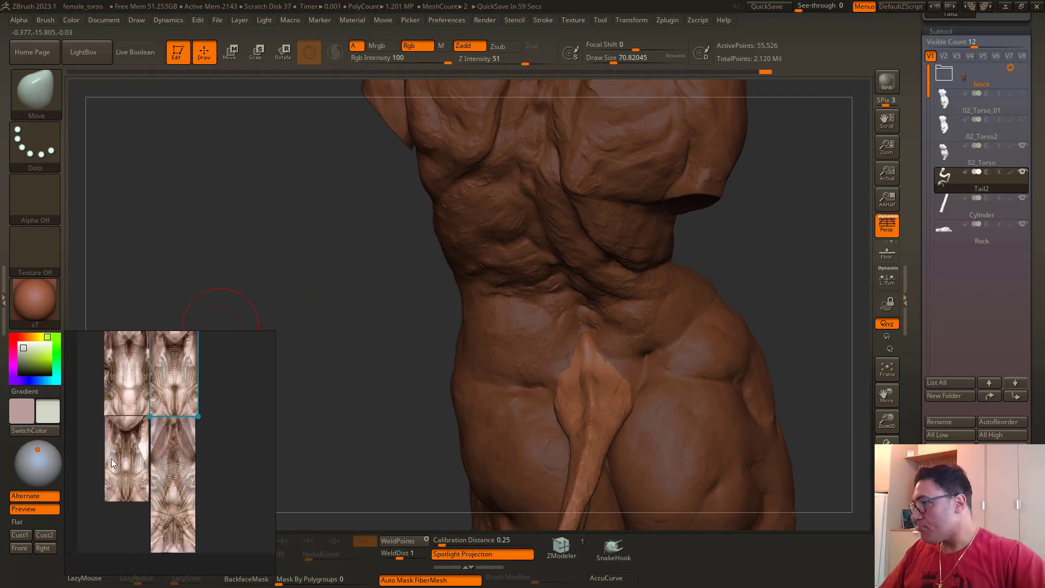
{"action": "scroll", "coordinate": [111, 462], "scroll_direction": "up", "scroll_amount": 5}
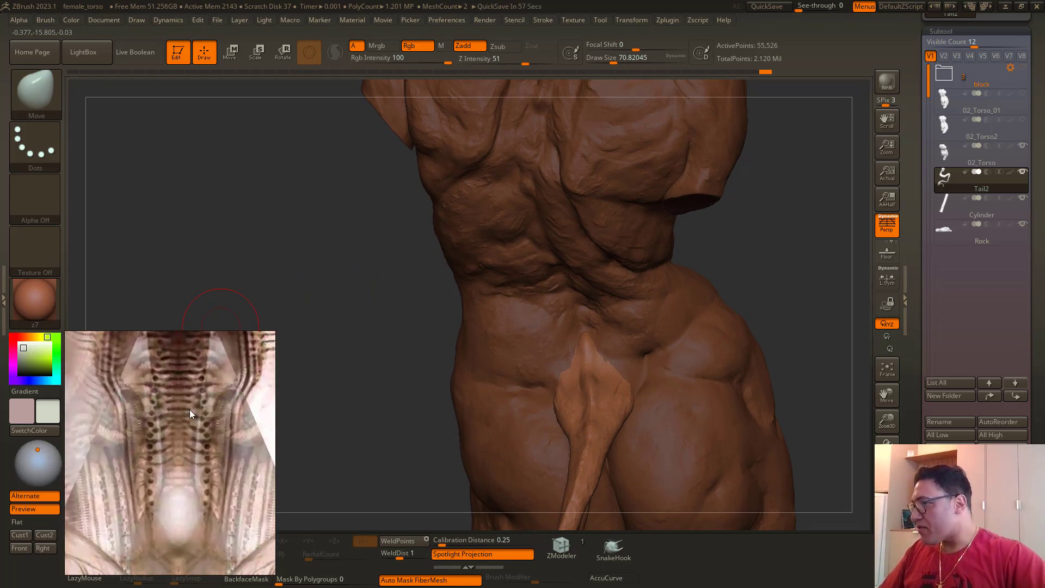
{"action": "scroll", "coordinate": [159, 474], "scroll_direction": "down", "scroll_amount": 1}
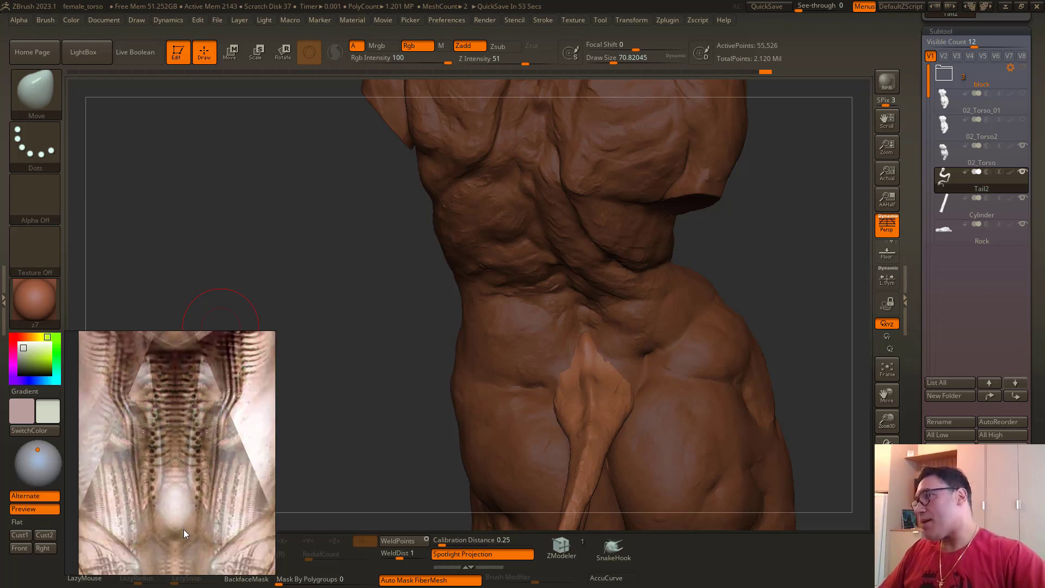
{"action": "scroll", "coordinate": [188, 506], "scroll_direction": "down", "scroll_amount": 3}
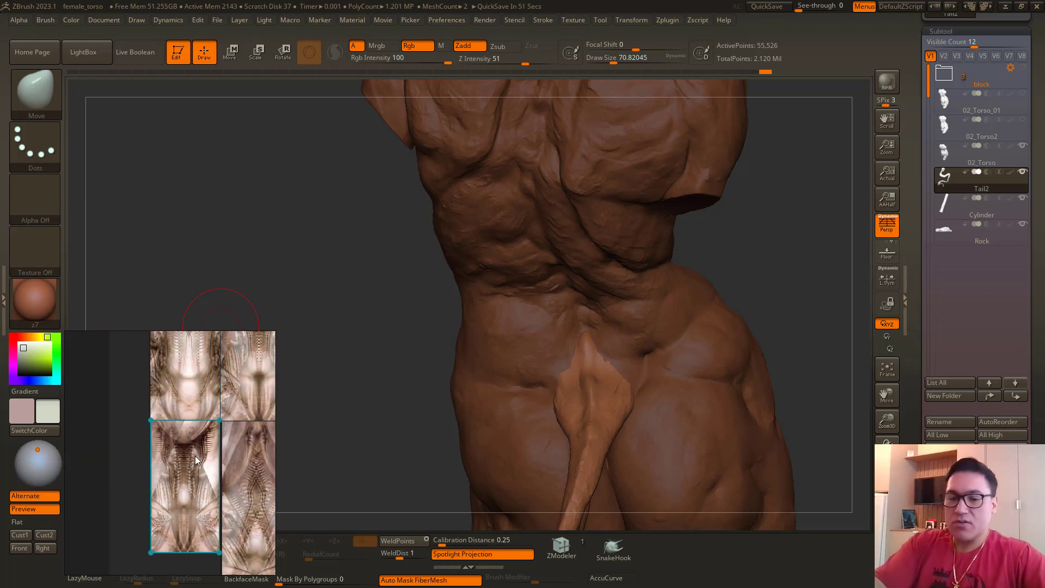
{"action": "left_click_drag", "start_coordinate": [192, 455], "coordinate": [184, 495]}
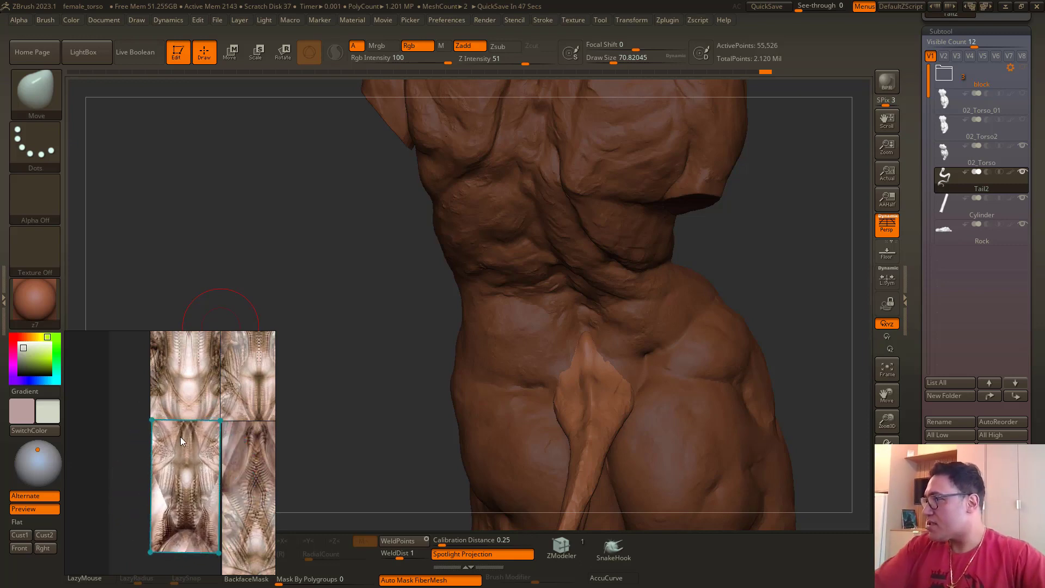
Step: Examine the vertebra-like ridges and the smooth central bulge in the flipped biomechanical reference
{"action": "scroll", "coordinate": [185, 451], "scroll_direction": "up", "scroll_amount": 3}
{"action": "middle_click_drag", "start_coordinate": [194, 475], "coordinate": [178, 404]}
{"action": "scroll", "coordinate": [179, 404], "scroll_direction": "down", "scroll_amount": 3}
{"action": "middle_click_drag", "start_coordinate": [177, 495], "coordinate": [181, 459]}
{"action": "scroll", "coordinate": [180, 440], "scroll_direction": "up", "scroll_amount": 3}
{"action": "scroll", "coordinate": [180, 440], "scroll_direction": "down", "scroll_amount": 3}
{"action": "scroll", "coordinate": [182, 459], "scroll_direction": "up", "scroll_amount": 1}
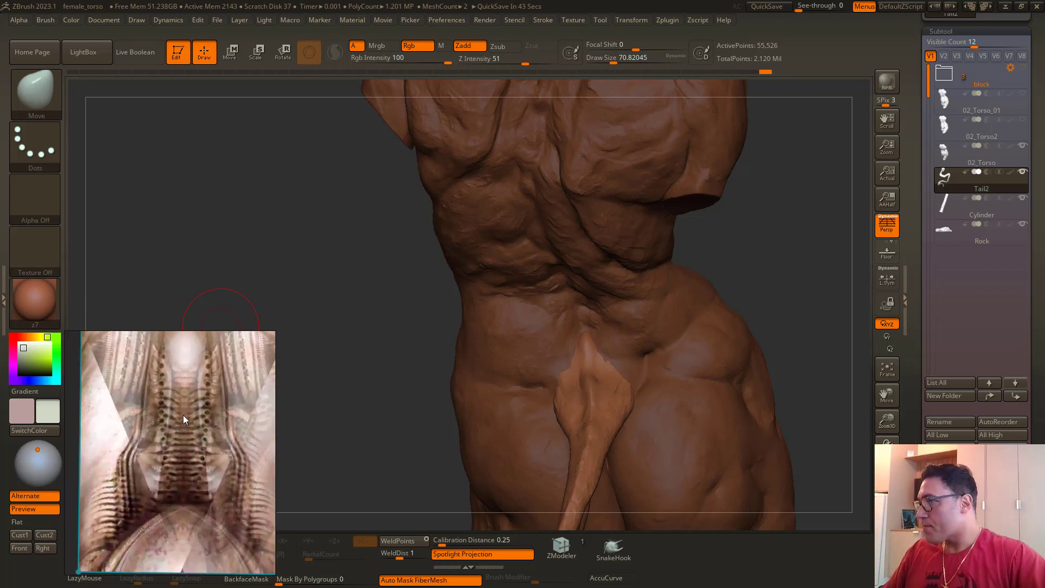
{"action": "middle_click_drag", "start_coordinate": [183, 415], "coordinate": [188, 463]}
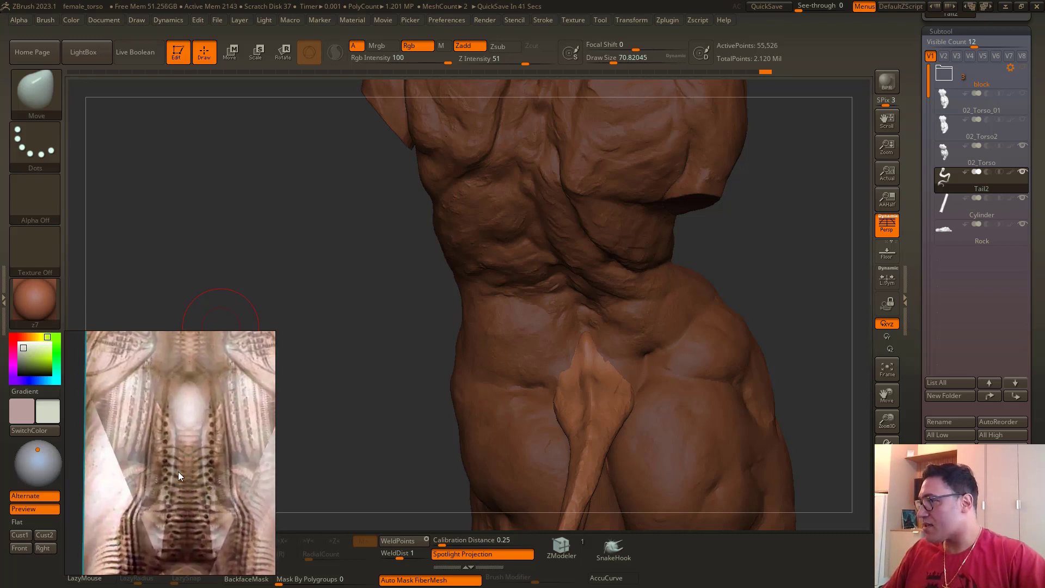
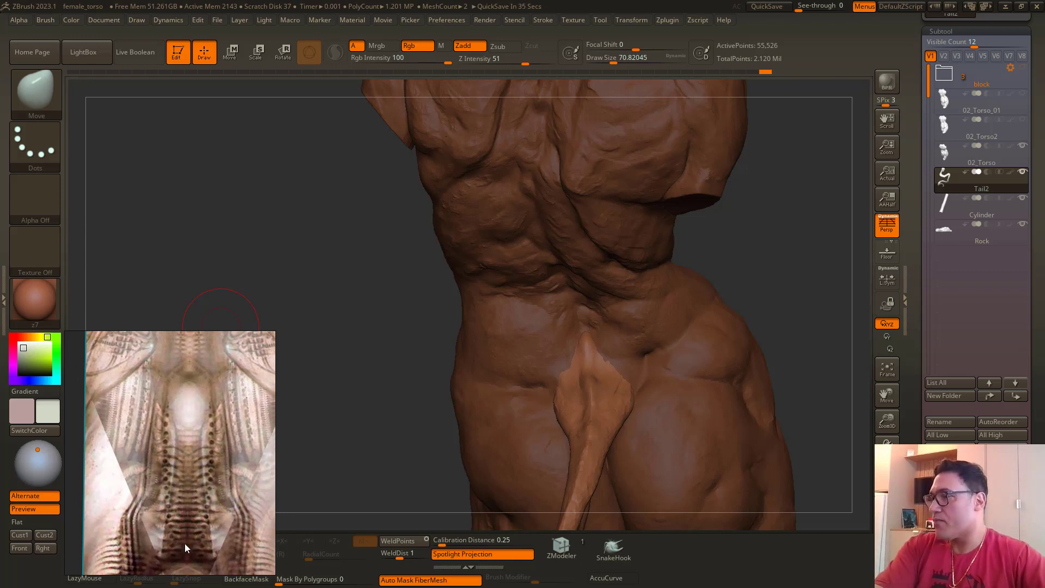
Step: Merge the Tail2 subtool into 02_Torso with MergeDown
{"action": "left_click_drag", "start_coordinate": [272, 224], "coordinate": [310, 247]}
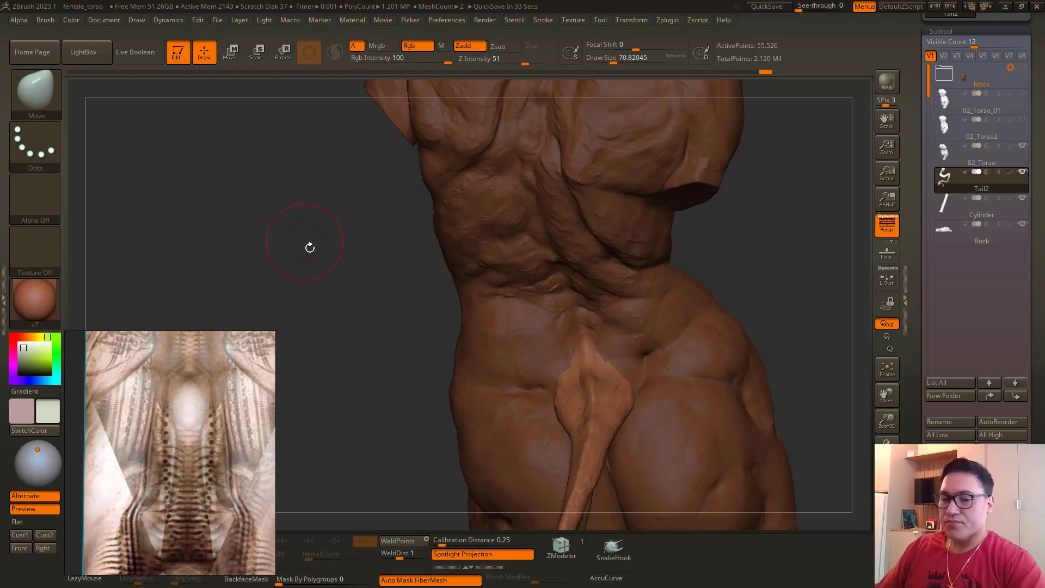
{"action": "key", "text": "f"}
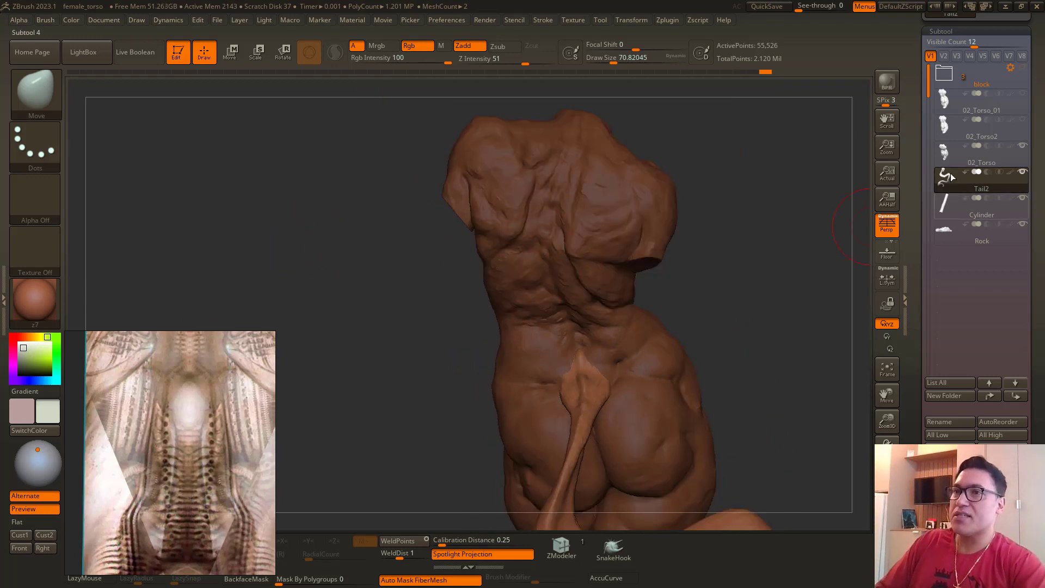
{"action": "left_click", "coordinate": [952, 155]}
{"action": "left_click_drag", "start_coordinate": [952, 474], "coordinate": [953, 456]}
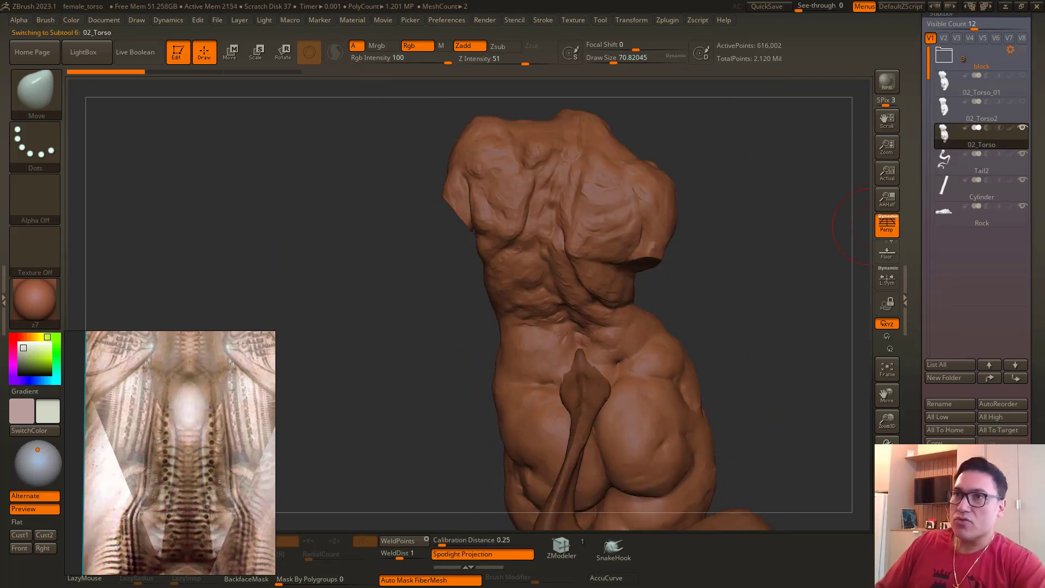
{"action": "left_click_drag", "start_coordinate": [920, 547], "coordinate": [920, 397]}
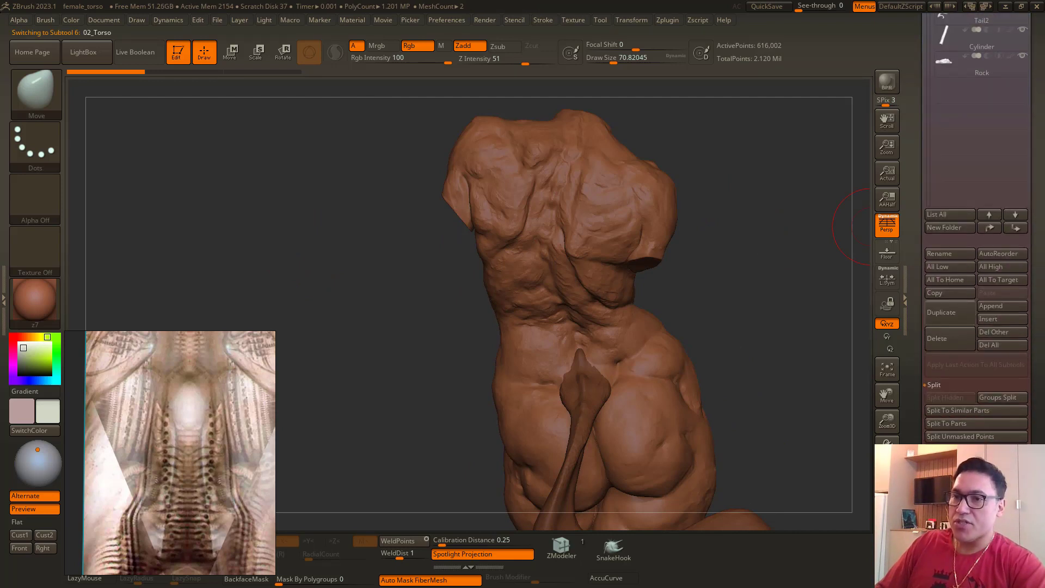
{"action": "left_click", "coordinate": [937, 463]}
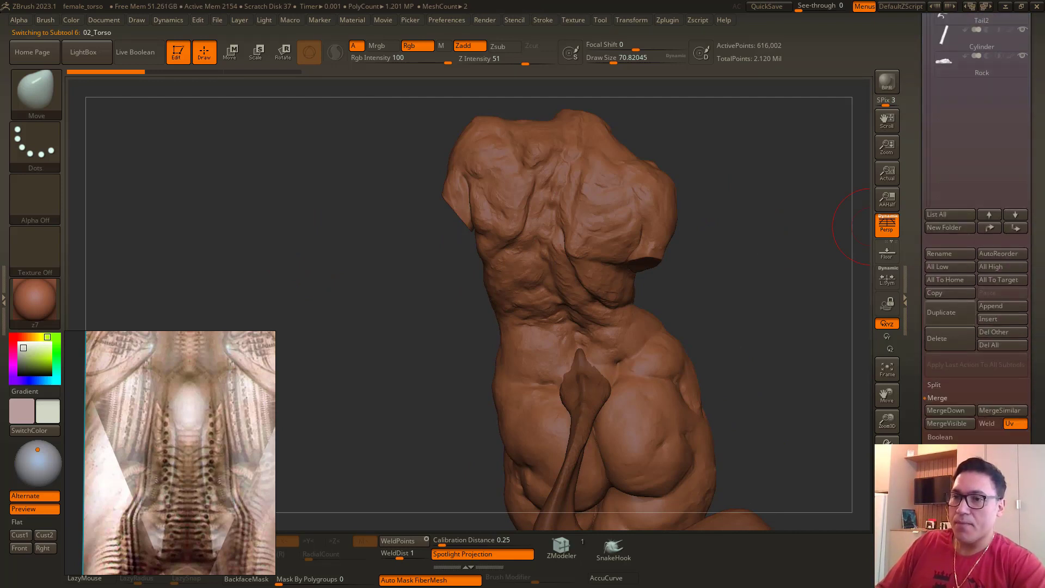
{"action": "left_click", "coordinate": [937, 411]}
{"action": "left_click", "coordinate": [849, 434]}
Step: Inspect the merged torso and tail mesh around the tail's root with PolyFrame and switch to the ClayBuildup brush
{"action": "left_click_drag", "start_coordinate": [415, 294], "coordinate": [475, 214]}
{"action": "left_click_drag", "start_coordinate": [915, 170], "coordinate": [911, 112]}
{"action": "left_click_drag", "start_coordinate": [354, 294], "coordinate": [701, 470]}
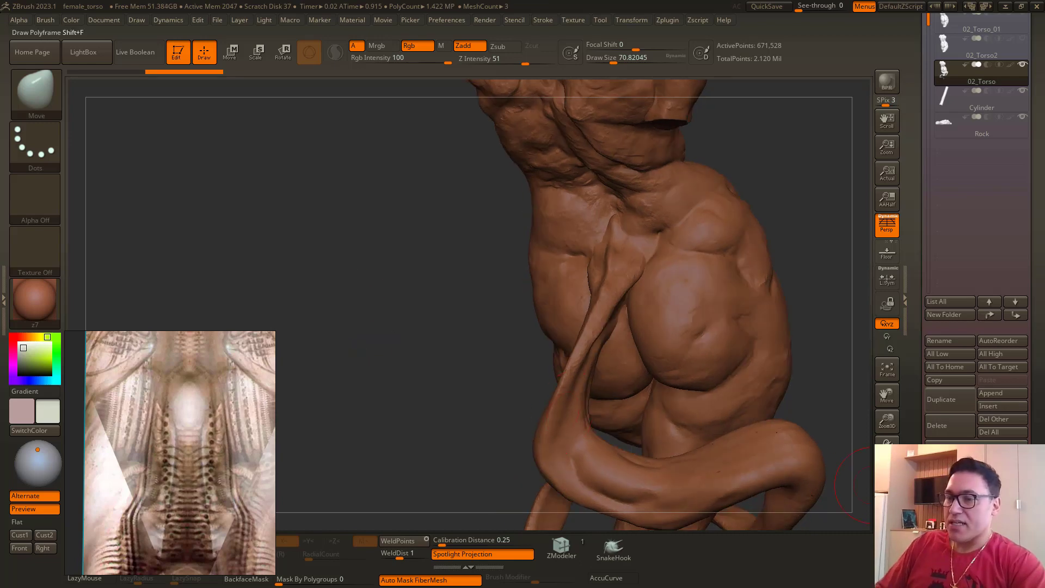
{"action": "left_click", "coordinate": [885, 483]}
{"action": "left_click_drag", "start_coordinate": [394, 240], "coordinate": [383, 305], "text": "alt"}
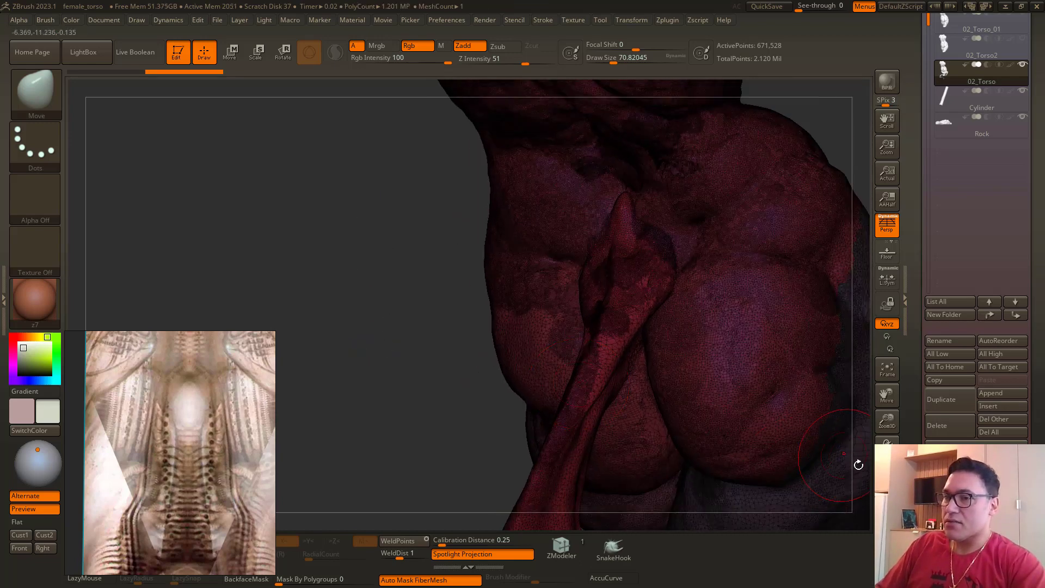
{"action": "left_click_drag", "start_coordinate": [432, 253], "coordinate": [473, 255]}
{"action": "key", "text": "b"}
{"action": "key", "text": "c"}
{"action": "key", "text": "b"}
{"action": "left_click", "coordinate": [885, 483]}
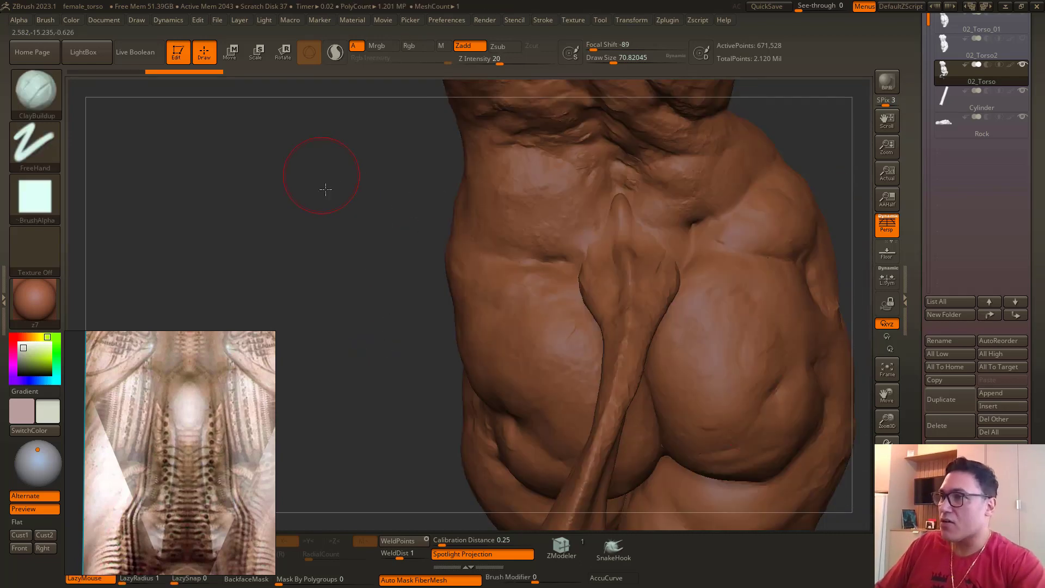
Step: Build up a rounded form over the tail's pointed upper tip with ClayBuildup at a draw size of about 65 and smooth its edges
{"action": "left_click_drag", "start_coordinate": [326, 189], "coordinate": [326, 223], "text": "alt"}
{"action": "mouse_move", "coordinate": [615, 202]}
{"action": "left_mouse_down"}
{"action": "mouse_move", "coordinate": [603, 231]}
{"action": "mouse_move", "coordinate": [612, 234]}
{"action": "left_mouse_up"}
{"action": "key", "text": "ctrl+z"}
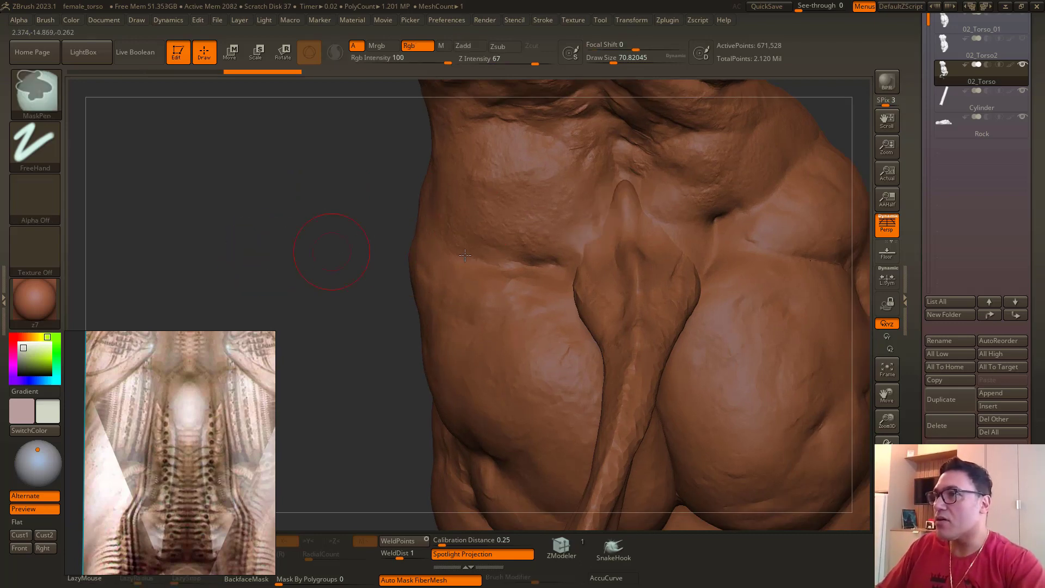
{"action": "key", "text": "s"}
{"action": "left_click_drag", "start_coordinate": [350, 193], "coordinate": [353, 221], "text": "alt"}
{"action": "key", "text": "s"}
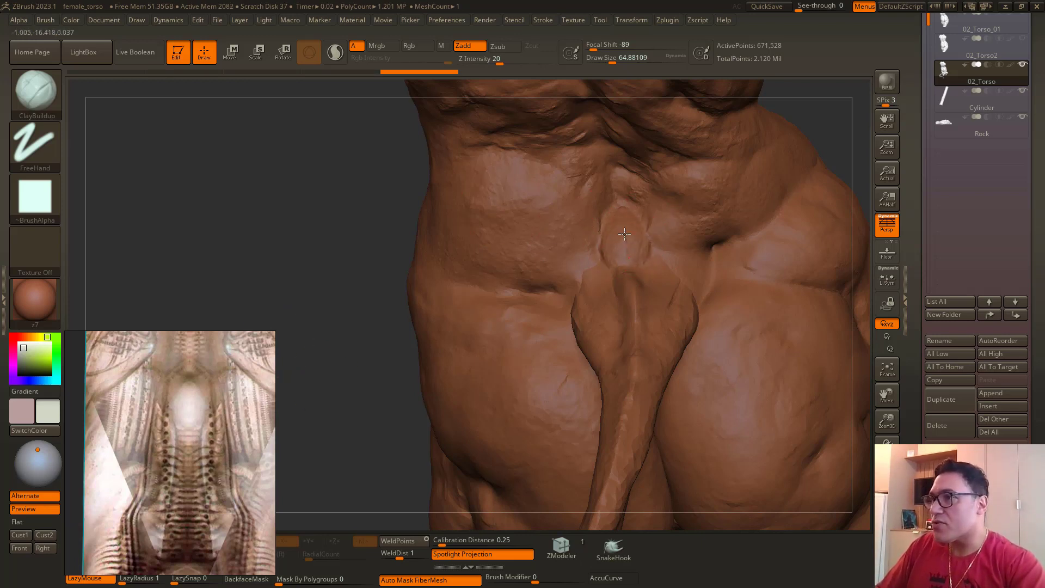
{"action": "mouse_move", "coordinate": [619, 271]}
{"action": "left_mouse_down"}
{"action": "mouse_move", "coordinate": [611, 253]}
{"action": "mouse_move", "coordinate": [583, 244]}
{"action": "left_mouse_up"}
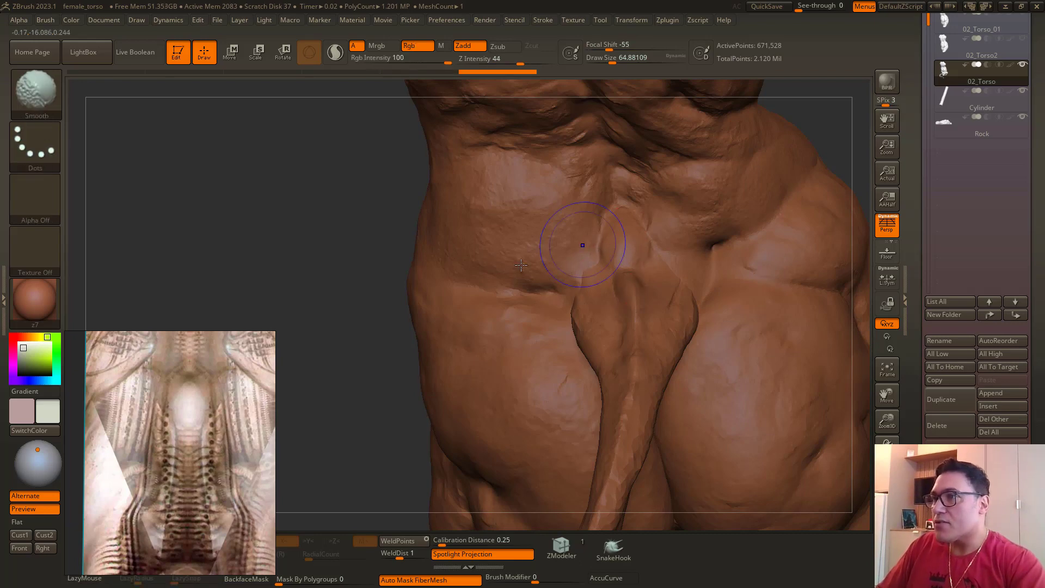
Step: Carve creases where the tail's flared root meets the lower back with DamStandard at a draw size of about 46
{"action": "mouse_move", "coordinate": [361, 234]}
{"action": "left_mouse_down", "text": "alt"}
{"action": "mouse_move", "coordinate": [341, 234]}
{"action": "mouse_move", "coordinate": [381, 256]}
{"action": "left_mouse_up", "text": "alt"}
{"action": "key", "text": "space"}
{"action": "left_click_drag", "start_coordinate": [591, 295], "coordinate": [580, 295]}
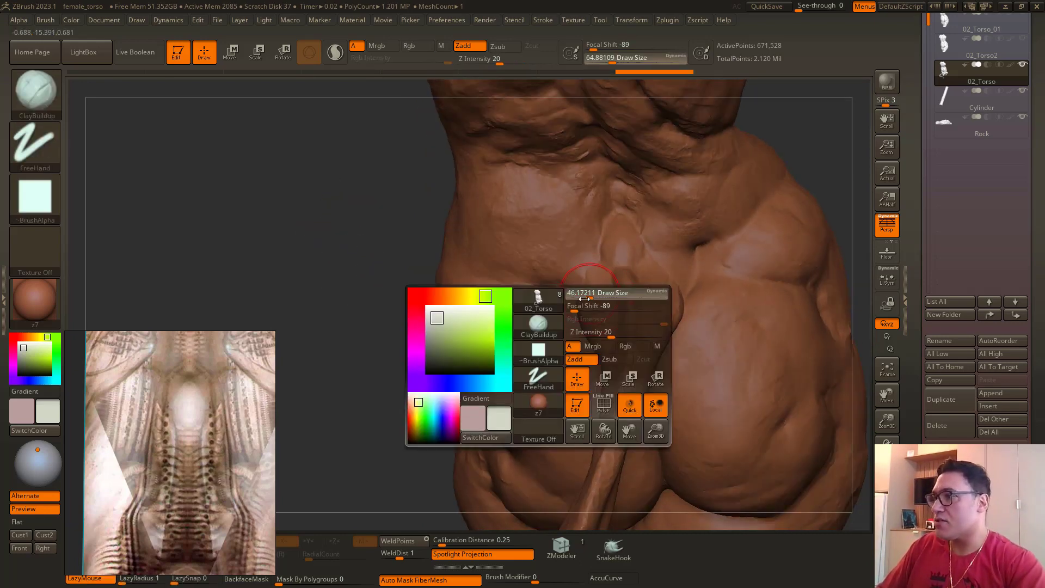
{"action": "key", "text": "b"}
{"action": "key", "text": "d"}
{"action": "key", "text": "s"}
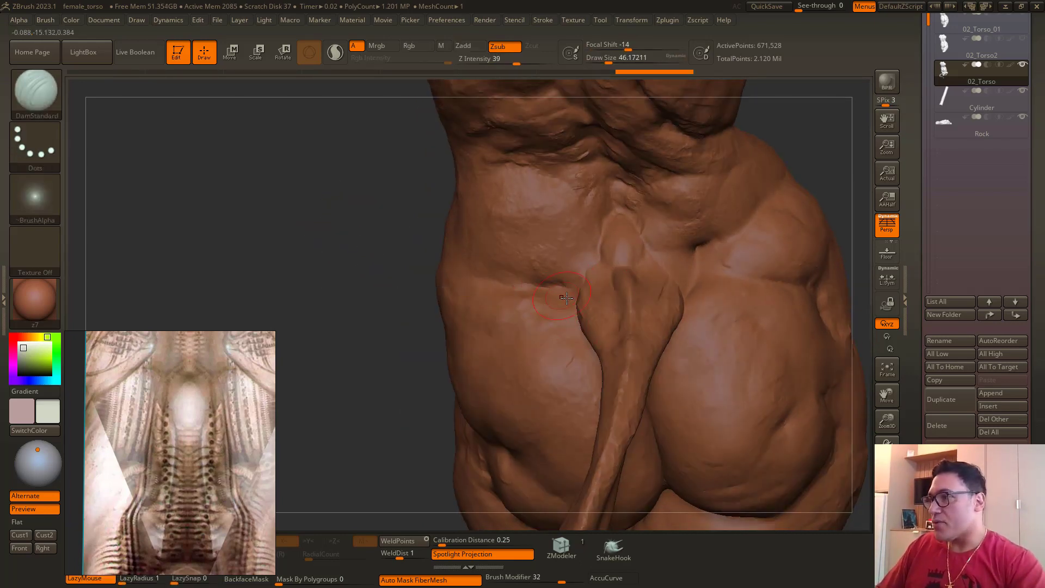
{"action": "right_click_drag", "start_coordinate": [396, 223], "coordinate": [574, 303]}
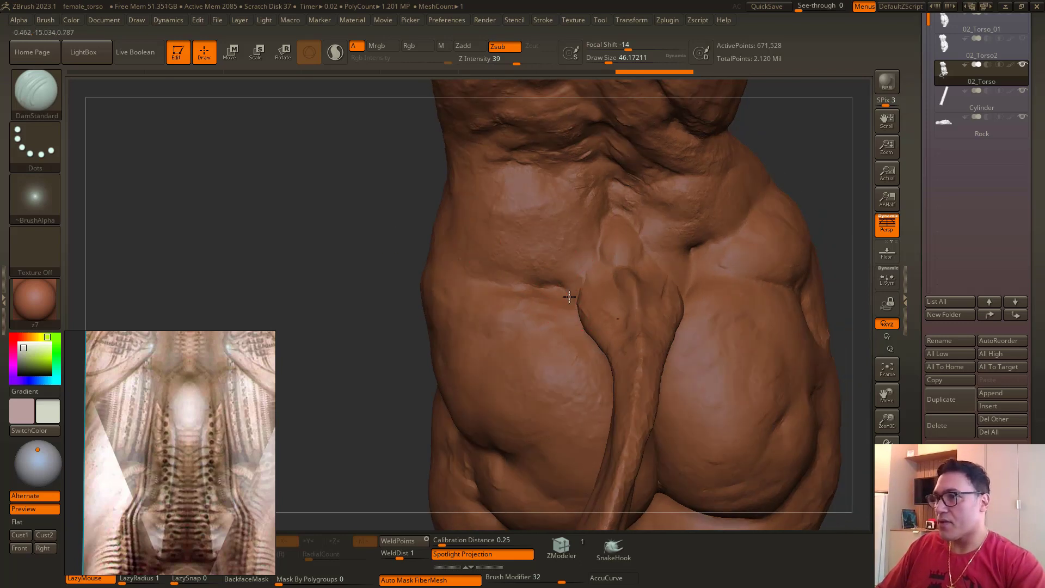
{"action": "right_click_drag", "start_coordinate": [363, 138], "coordinate": [397, 285], "text": "ctrl"}
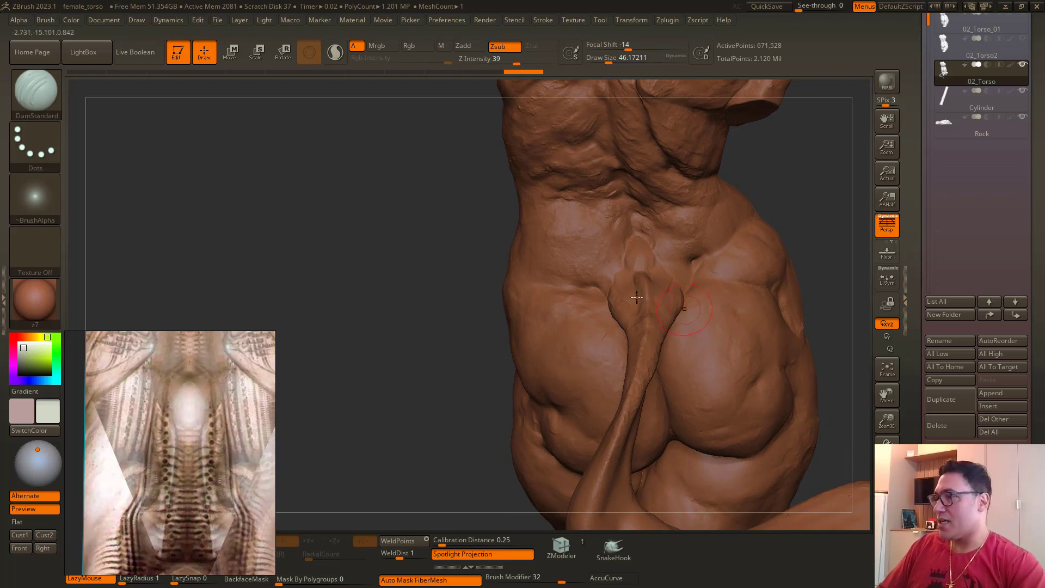
{"action": "right_click_drag", "start_coordinate": [461, 262], "coordinate": [452, 280]}
Step: Build up the lower back around the tail's root with ClayBuildup at a draw size of about 46 to blend the two forms
{"action": "key", "text": "b"}
{"action": "key", "text": "c"}
{"action": "key", "text": "b"}
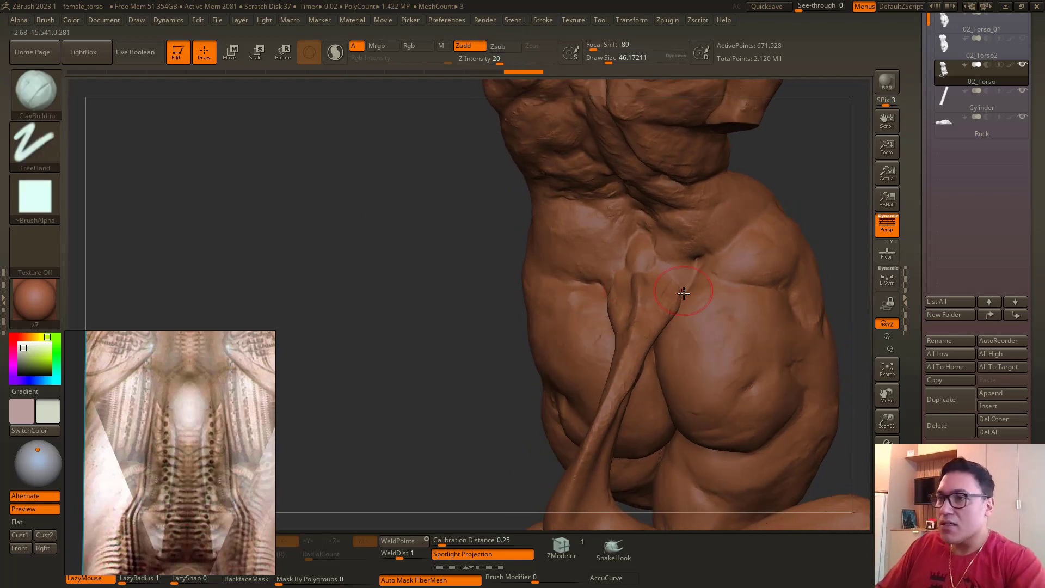
{"action": "right_click_drag", "start_coordinate": [665, 272], "coordinate": [597, 285]}
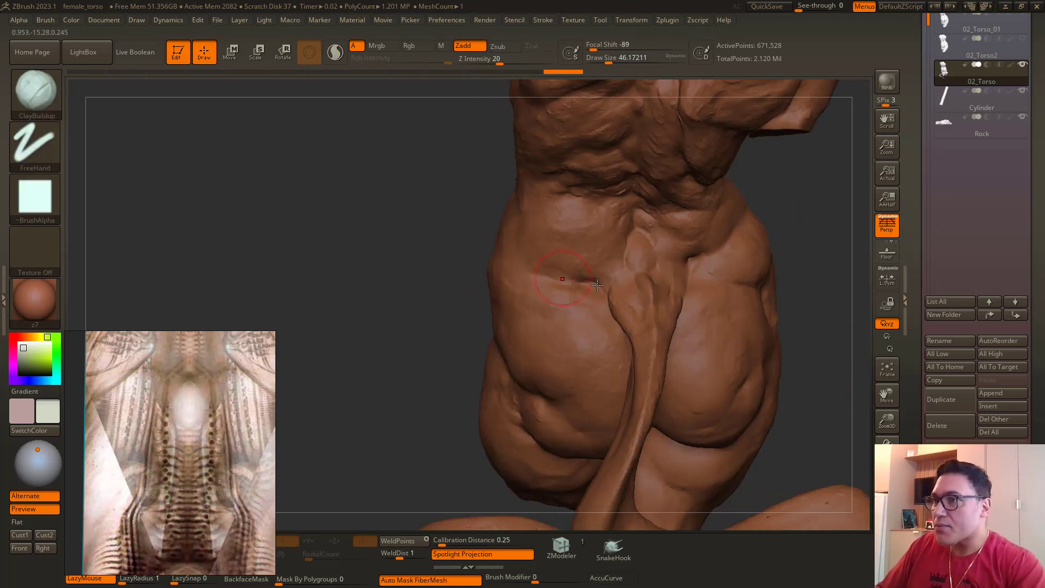
{"action": "right_click_drag", "start_coordinate": [437, 275], "coordinate": [439, 191]}
{"action": "mouse_move", "coordinate": [519, 305]}
{"action": "right_mouse_down"}
{"action": "mouse_move", "coordinate": [448, 322]}
{"action": "mouse_move", "coordinate": [485, 305]}
{"action": "mouse_move", "coordinate": [476, 369]}
{"action": "mouse_move", "coordinate": [405, 301]}
{"action": "mouse_move", "coordinate": [399, 326]}
{"action": "mouse_move", "coordinate": [430, 304]}
{"action": "right_mouse_up"}
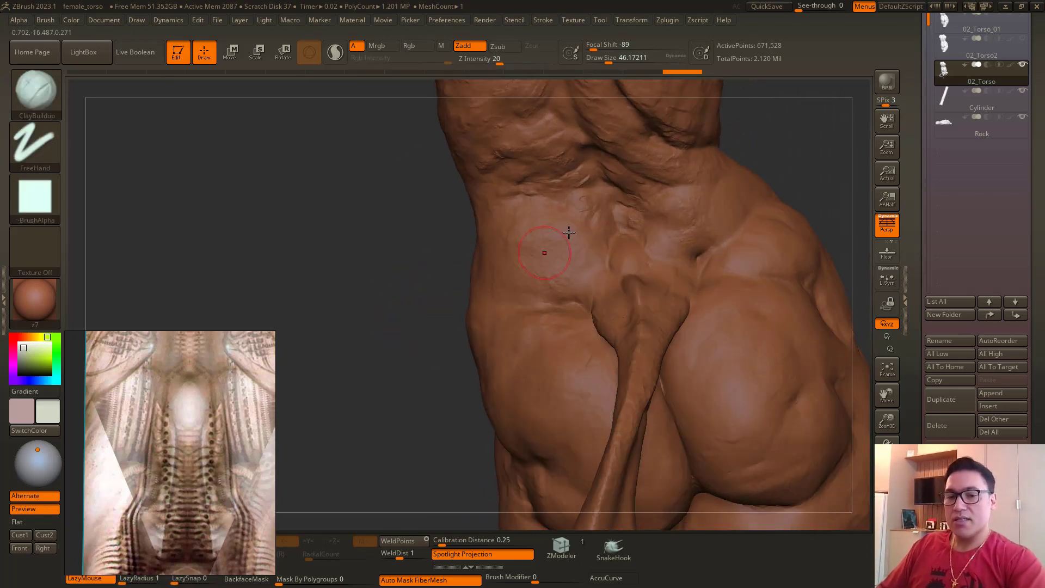
Step: Sharpen the folds between the lower spine and the tail's root with DamStandard at a draw size of about 41
{"action": "key", "text": "b"}
{"action": "key", "text": "d"}
{"action": "key", "text": "s"}
{"action": "right_click_drag", "start_coordinate": [390, 240], "coordinate": [430, 242]}
{"action": "key", "text": "space"}
{"action": "left_click", "coordinate": [602, 251]}
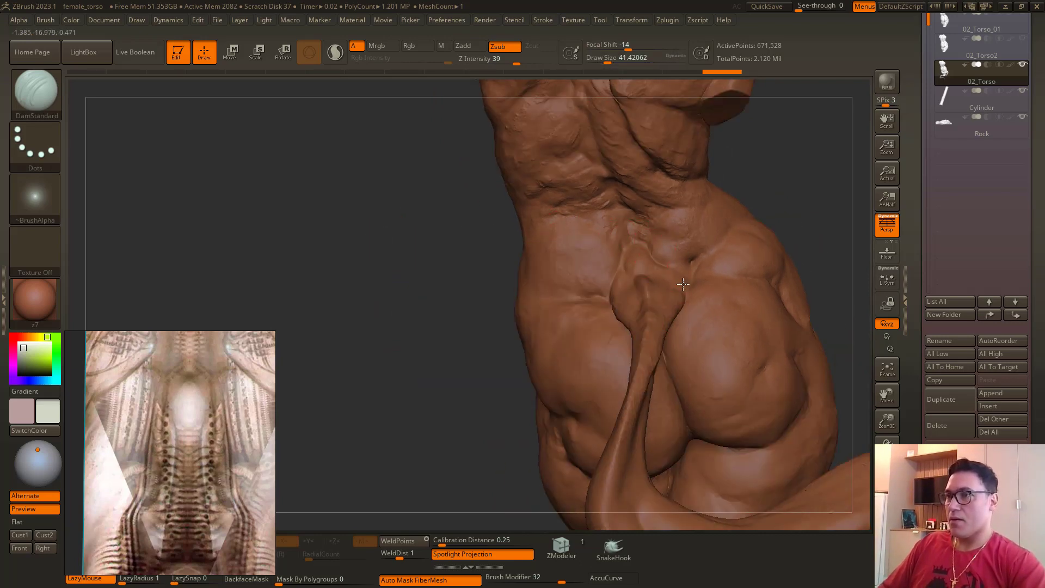
{"action": "right_click_drag", "start_coordinate": [435, 175], "coordinate": [465, 265], "text": "ctrl"}
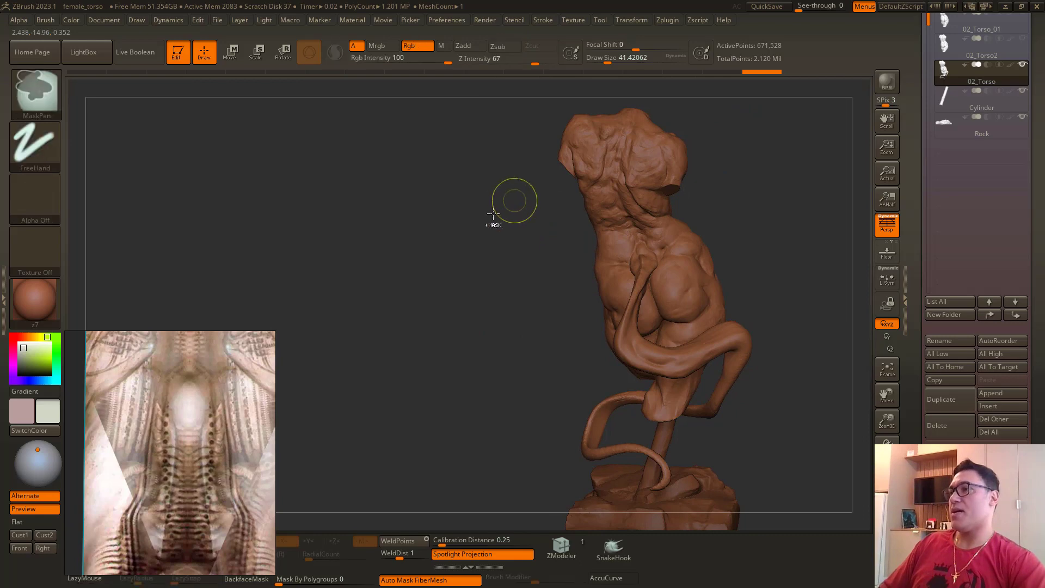
{"action": "right_click_drag", "start_coordinate": [473, 307], "coordinate": [439, 273], "text": "ctrl"}
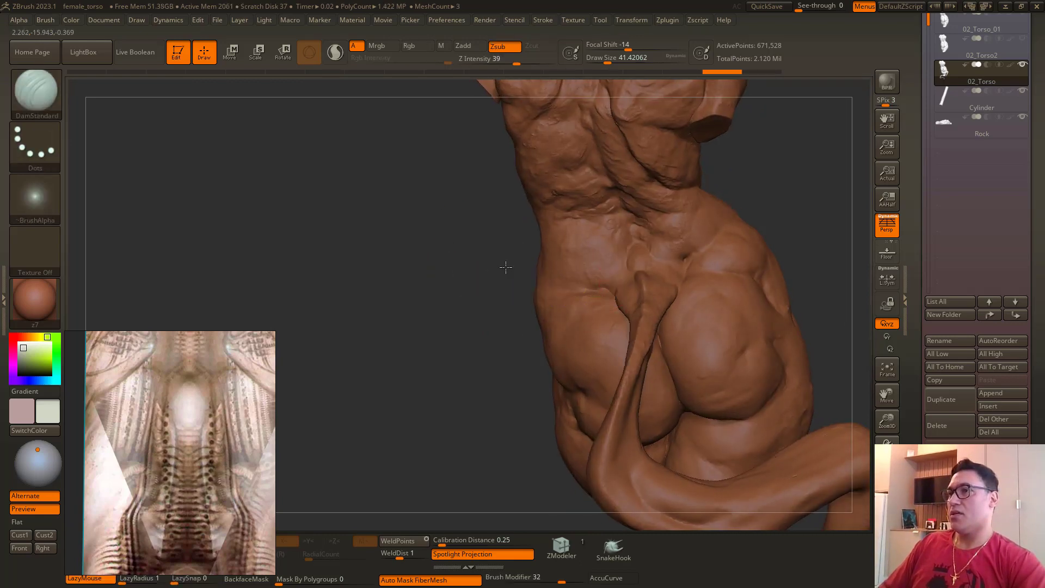
{"action": "right_click_drag", "start_coordinate": [504, 267], "coordinate": [493, 244], "text": "ctrl"}
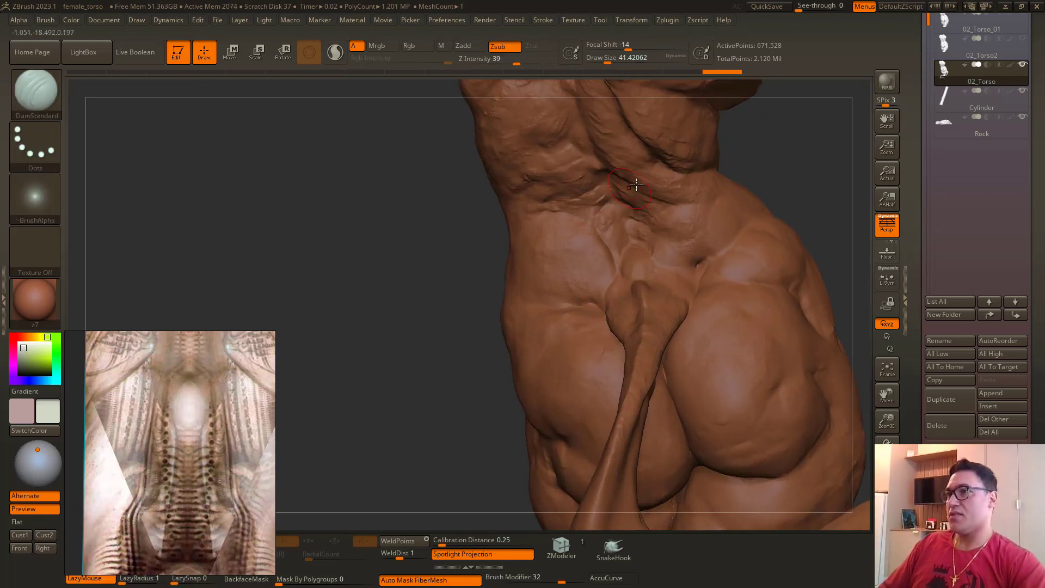
Step: Try carving curved grooves from the tail's flared root up both sides of the lower spine with DamStandard at a draw size of about 41
{"action": "right_click_drag", "start_coordinate": [599, 234], "coordinate": [629, 220]}
{"action": "right_click_drag", "start_coordinate": [670, 278], "coordinate": [659, 286]}
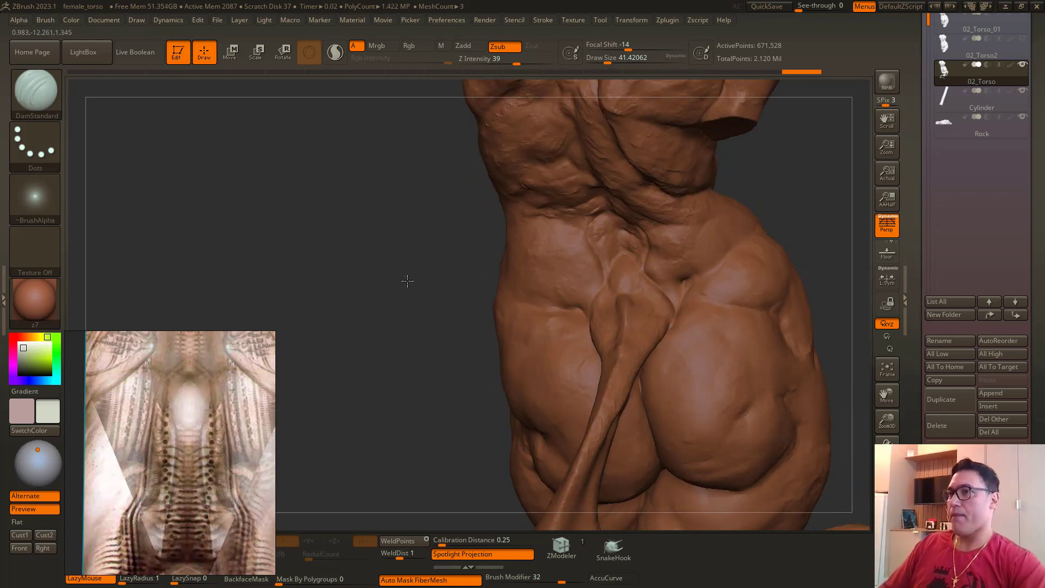
{"action": "left_click_drag", "start_coordinate": [406, 279], "coordinate": [455, 240], "text": "alt"}
{"action": "mouse_move", "coordinate": [495, 315]}
{"action": "left_mouse_down"}
{"action": "mouse_move", "coordinate": [488, 287]}
{"action": "mouse_move", "coordinate": [467, 291]}
{"action": "mouse_move", "coordinate": [523, 310]}
{"action": "mouse_move", "coordinate": [567, 308]}
{"action": "mouse_move", "coordinate": [569, 260]}
{"action": "mouse_move", "coordinate": [553, 223]}
{"action": "left_mouse_up"}
{"action": "left_click_drag", "start_coordinate": [378, 213], "coordinate": [365, 214]}
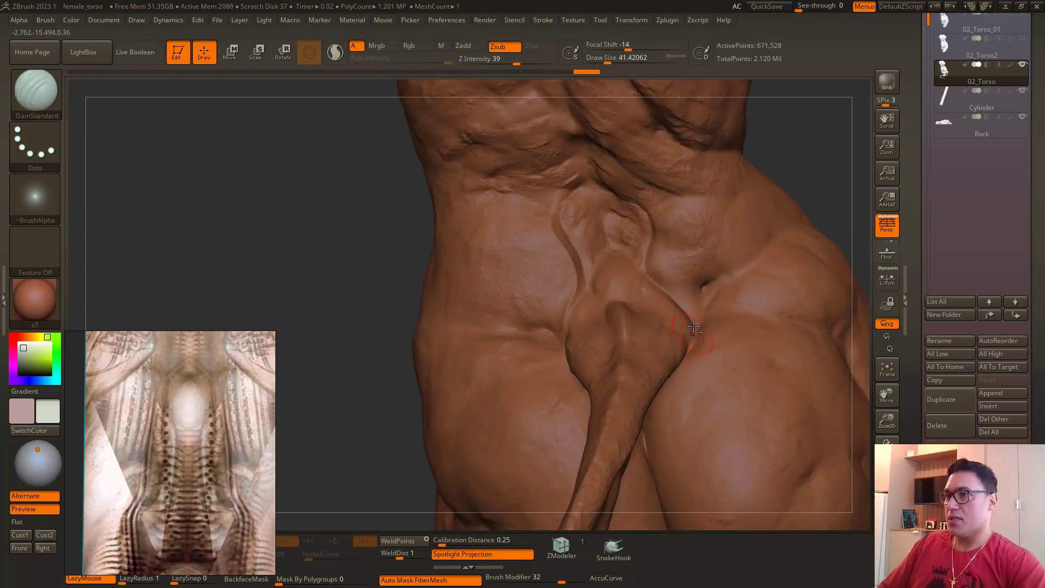
{"action": "mouse_move", "coordinate": [413, 180]}
{"action": "left_mouse_down"}
{"action": "mouse_move", "coordinate": [380, 187]}
{"action": "mouse_move", "coordinate": [368, 233]}
{"action": "mouse_move", "coordinate": [385, 211]}
{"action": "mouse_move", "coordinate": [374, 321]}
{"action": "left_mouse_up"}
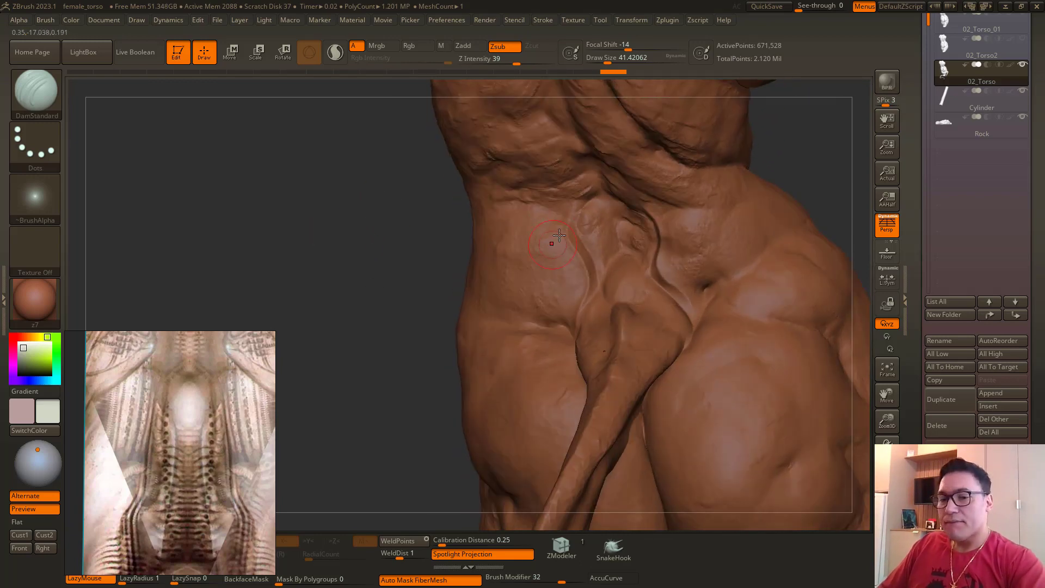
Step: Choose the Standard brush, swap the active colors and pick a pale greyish pink as the current color
{"action": "key", "text": "1"}
{"action": "key", "text": "2"}
{"action": "key", "text": "v"}
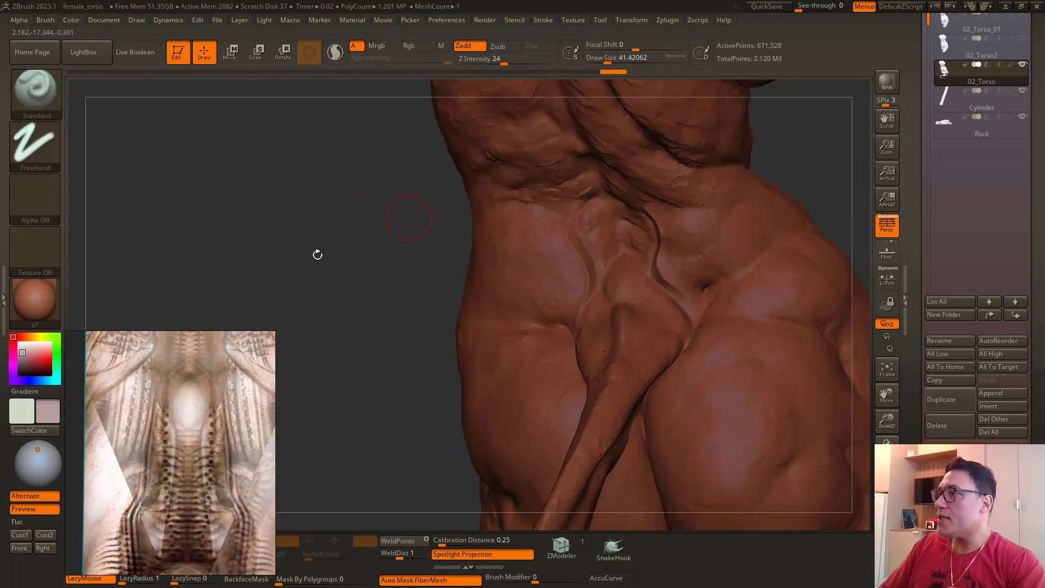
{"action": "left_click", "coordinate": [29, 350]}
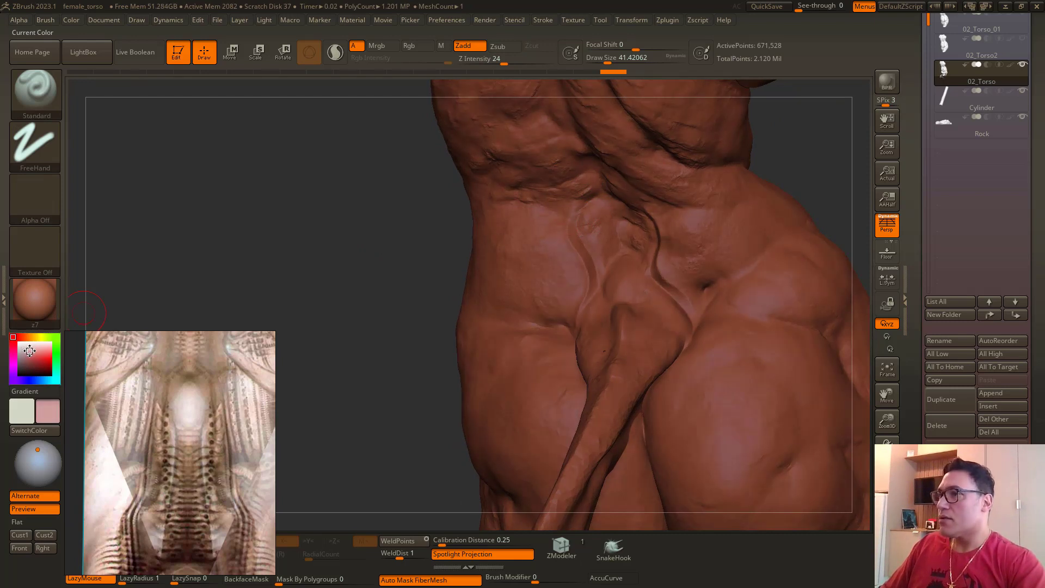
{"action": "left_click_drag", "start_coordinate": [22, 358], "coordinate": [27, 350]}
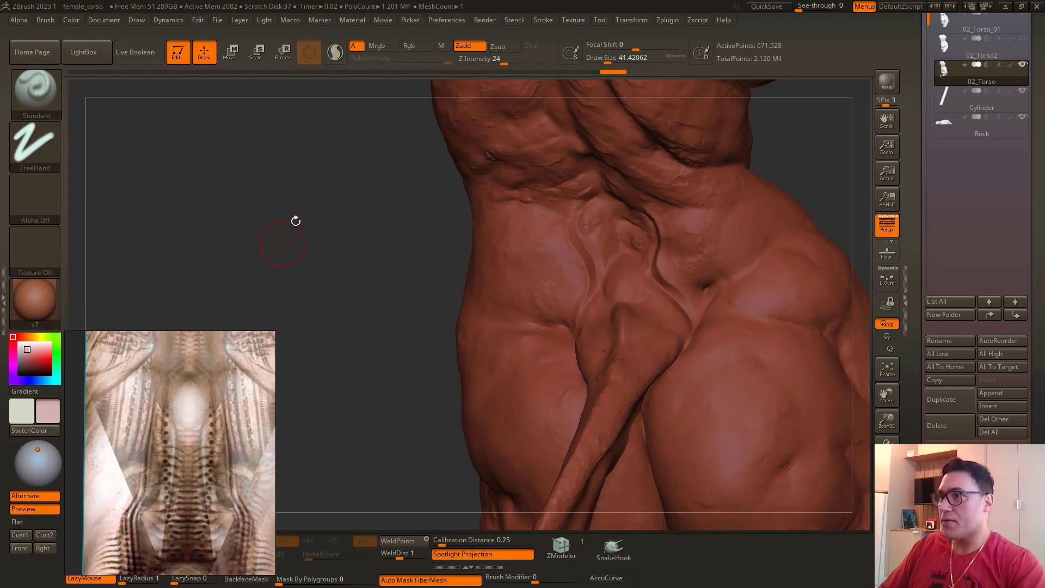
{"action": "left_click_drag", "start_coordinate": [295, 221], "coordinate": [314, 215]}
{"action": "left_click", "coordinate": [22, 349]}
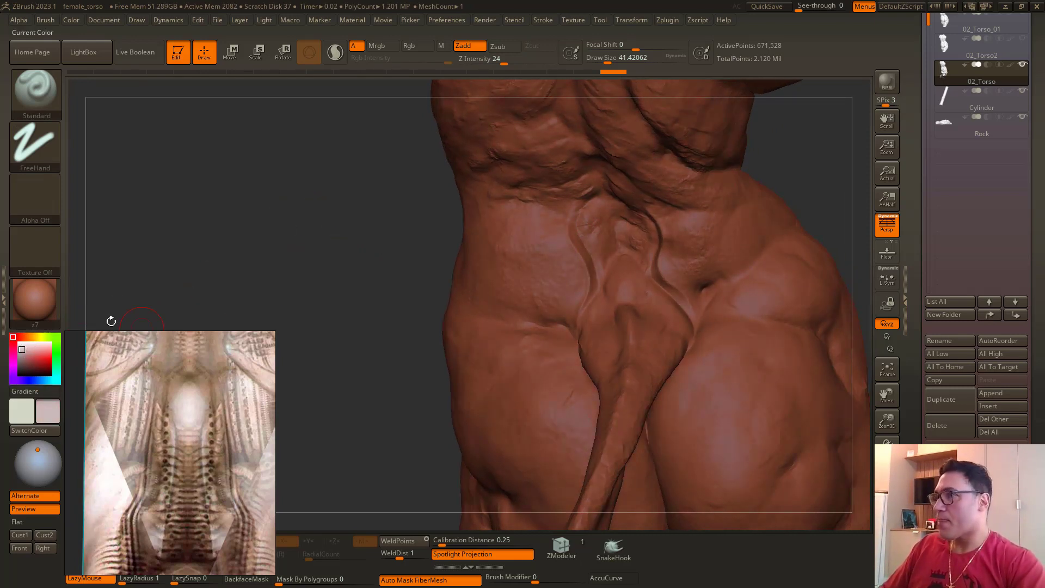
{"action": "left_click_drag", "start_coordinate": [343, 248], "coordinate": [507, 247]}
{"action": "left_click_drag", "start_coordinate": [459, 272], "coordinate": [490, 268]}
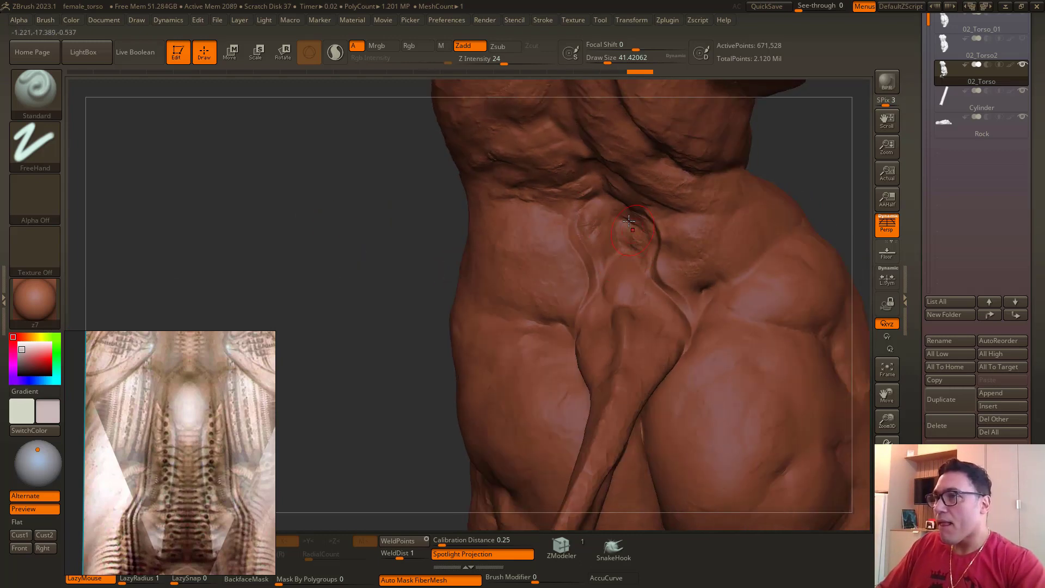
Step: Step through the history and undo the curved grooves between the tail's root and the lower spine
{"action": "key", "text": "ctrl+shift+z"}
{"action": "key", "text": "ctrl+shift+z"}
{"action": "key", "text": "ctrl+shift+z"}
{"action": "mouse_move", "coordinate": [397, 110]}
{"action": "left_mouse_down", "text": "alt"}
{"action": "mouse_move", "coordinate": [472, 240]}
{"action": "mouse_move", "coordinate": [490, 250]}
{"action": "mouse_move", "coordinate": [457, 249]}
{"action": "mouse_move", "coordinate": [453, 235]}
{"action": "mouse_move", "coordinate": [476, 305]}
{"action": "mouse_move", "coordinate": [459, 305]}
{"action": "mouse_move", "coordinate": [464, 314]}
{"action": "left_mouse_up", "text": "alt"}
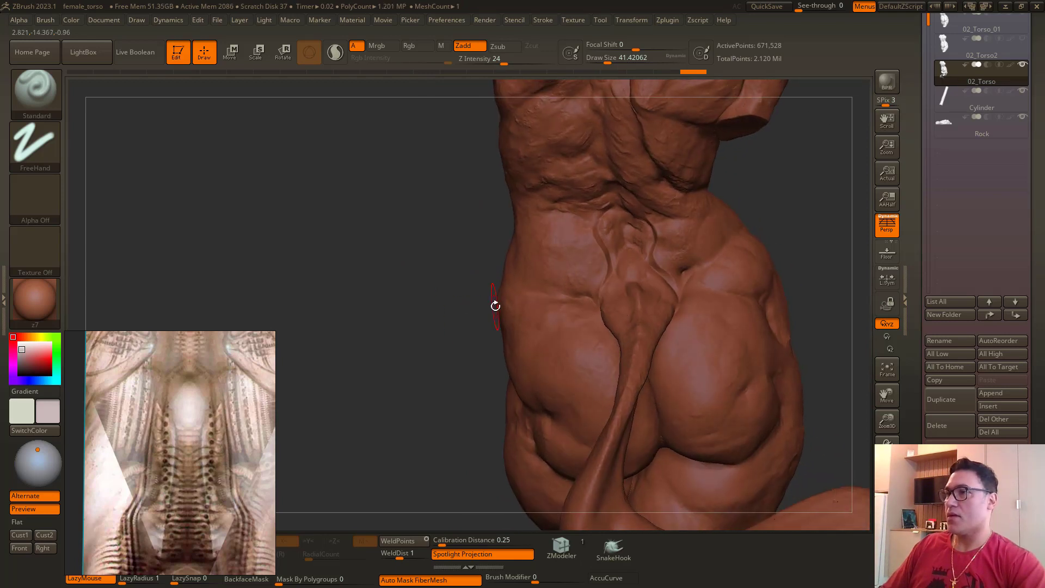
{"action": "key", "text": "ctrl"}
{"action": "key", "text": "ctrl+z"}
{"action": "key", "text": "ctrl+z"}
{"action": "key", "text": "ctrl+z"}
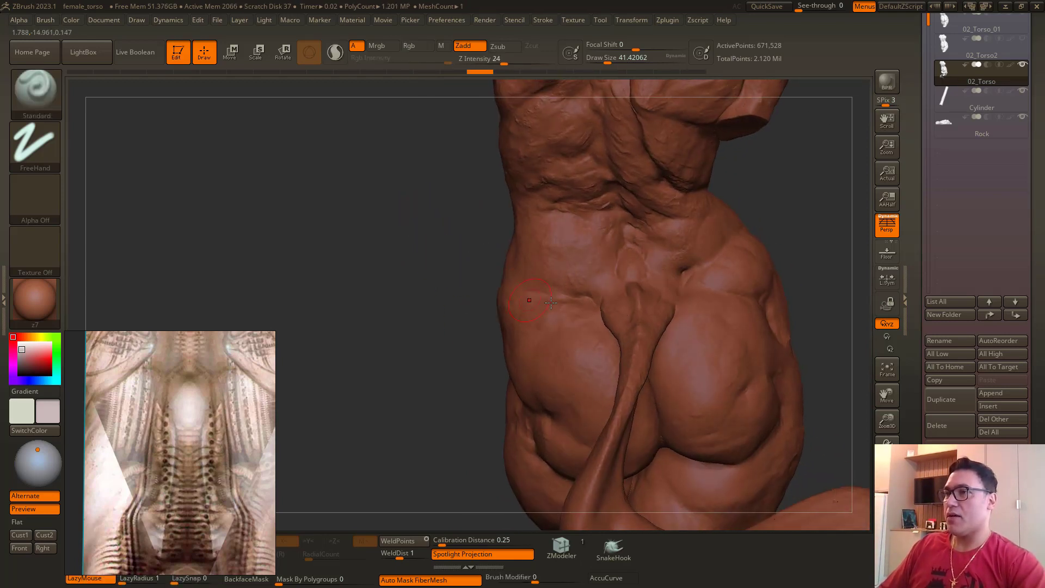
Step: Carve a curved crease across the left side of the lower back beside the tail's root with DamStandard at a draw size of about 65
{"action": "left_click_drag", "start_coordinate": [485, 276], "coordinate": [510, 275]}
{"action": "key", "text": "b"}
{"action": "key", "text": "d"}
{"action": "key", "text": "s"}
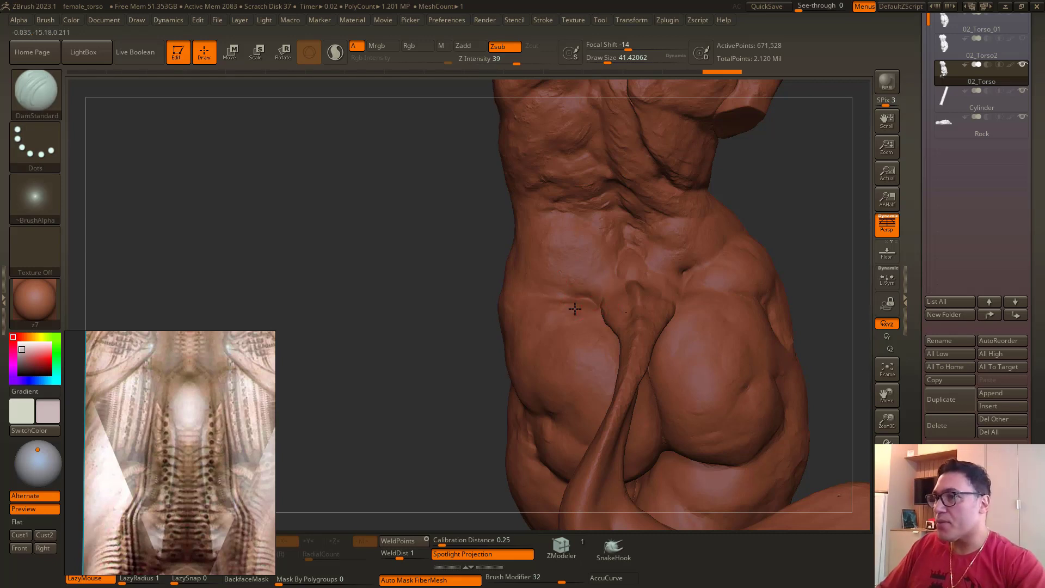
{"action": "key", "text": "space"}
{"action": "left_click_drag", "start_coordinate": [584, 255], "coordinate": [593, 255]}
{"action": "left_click_drag", "start_coordinate": [566, 220], "coordinate": [565, 251]}
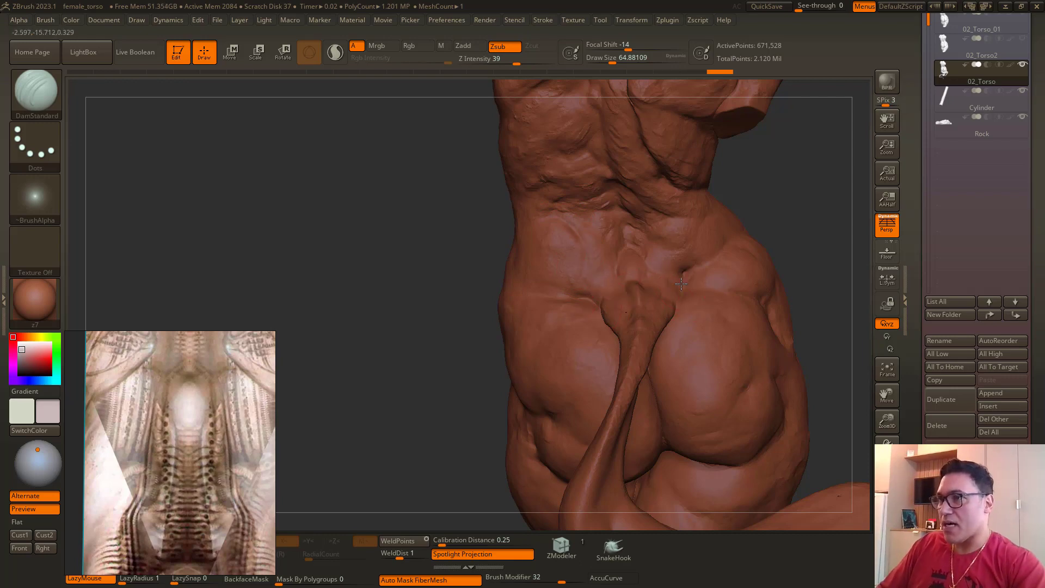
{"action": "key", "text": "ctrl+shift+z"}
{"action": "key", "text": "ctrl+shift+z"}
{"action": "left_click_drag", "start_coordinate": [493, 185], "coordinate": [467, 210]}
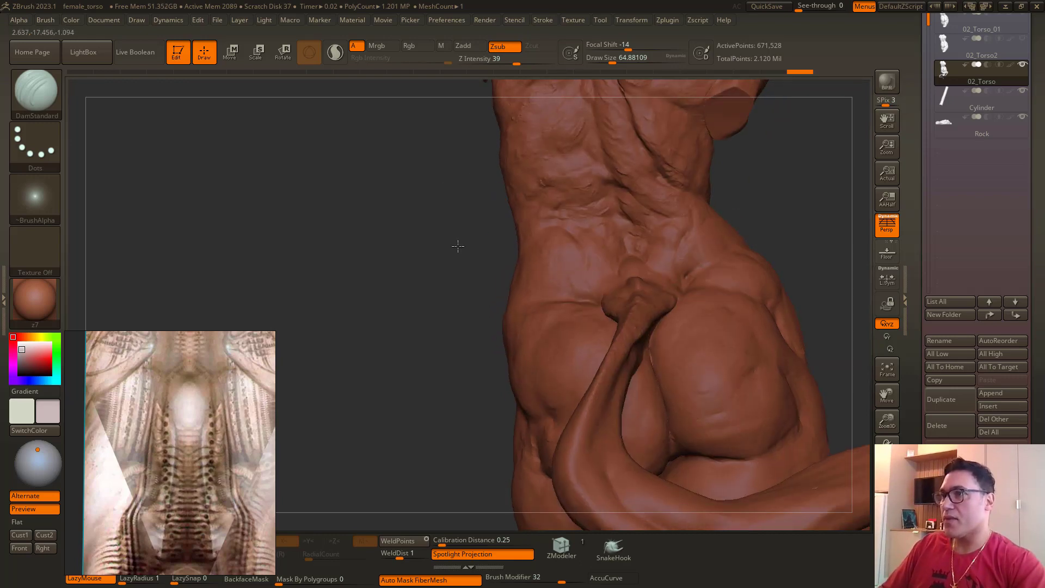
{"action": "left_click_drag", "start_coordinate": [457, 245], "coordinate": [493, 239]}
{"action": "right_click_drag", "start_coordinate": [609, 261], "coordinate": [620, 287], "text": "ctrl"}
{"action": "left_click_drag", "start_coordinate": [448, 234], "coordinate": [479, 242]}
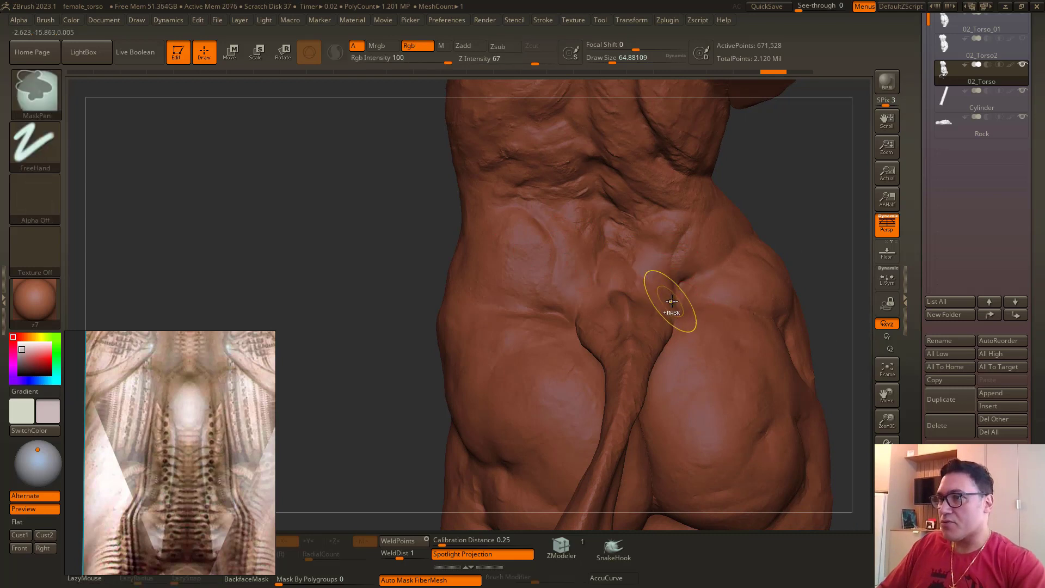
Step: Carve a matching crease on the right side of the lower back, rising from the hip dimple beside the tail's root
{"action": "key", "text": "ctrl+shift+z"}
{"action": "key", "text": "ctrl+shift+z"}
{"action": "left_click_drag", "start_coordinate": [439, 189], "coordinate": [458, 190]}
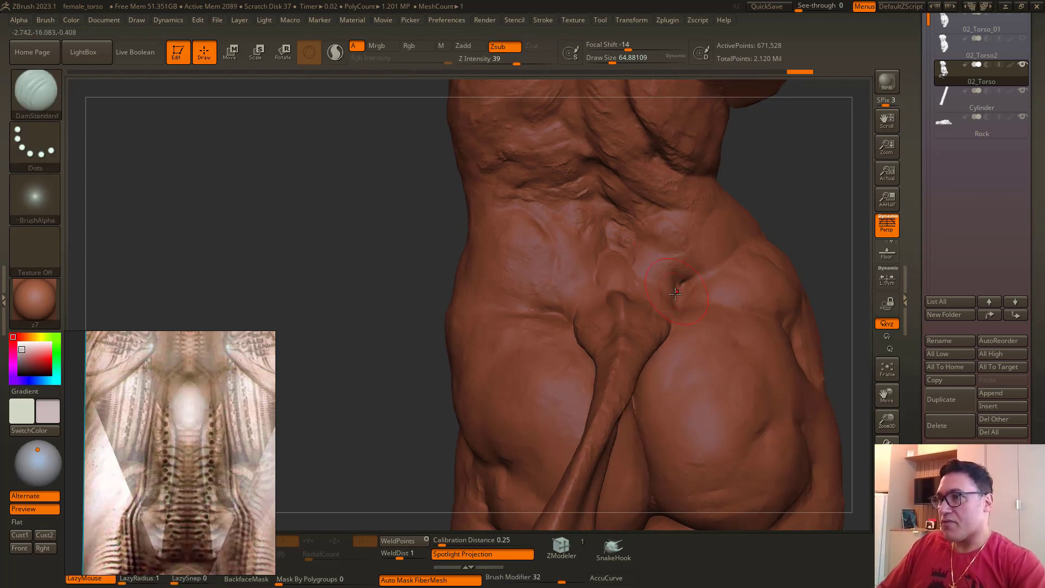
{"action": "left_click_drag", "start_coordinate": [675, 292], "coordinate": [673, 269]}
{"action": "key", "text": "ctrl+z"}
{"action": "left_click_drag", "start_coordinate": [412, 195], "coordinate": [381, 196]}
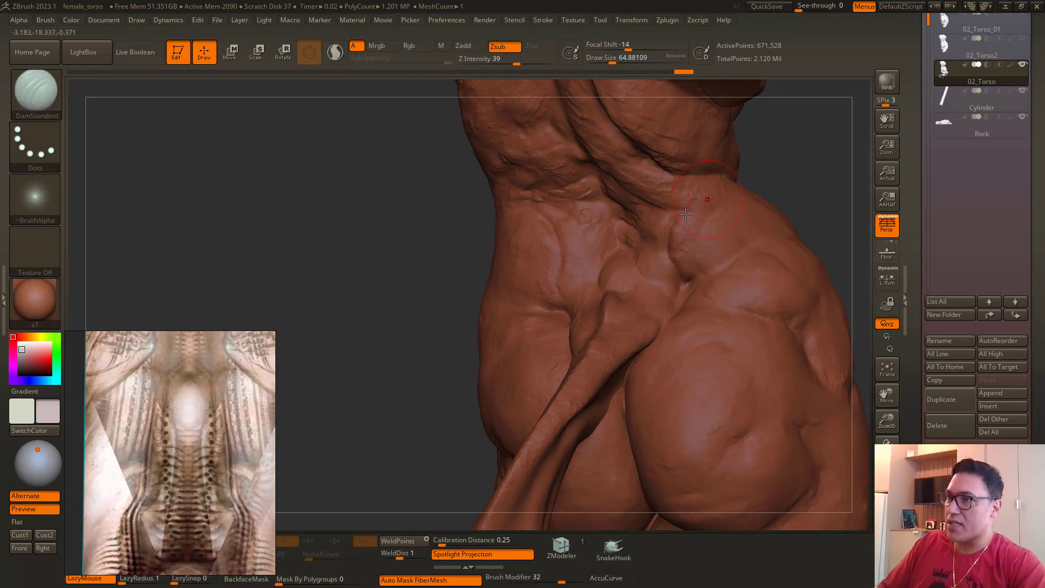
{"action": "left_click_drag", "start_coordinate": [390, 240], "coordinate": [399, 147]}
{"action": "mouse_move", "coordinate": [296, 178]}
{"action": "left_mouse_down", "text": "alt"}
{"action": "mouse_move", "coordinate": [289, 142]}
{"action": "mouse_move", "coordinate": [406, 231]}
{"action": "mouse_move", "coordinate": [382, 251]}
{"action": "mouse_move", "coordinate": [427, 245]}
{"action": "left_mouse_up", "text": "alt"}
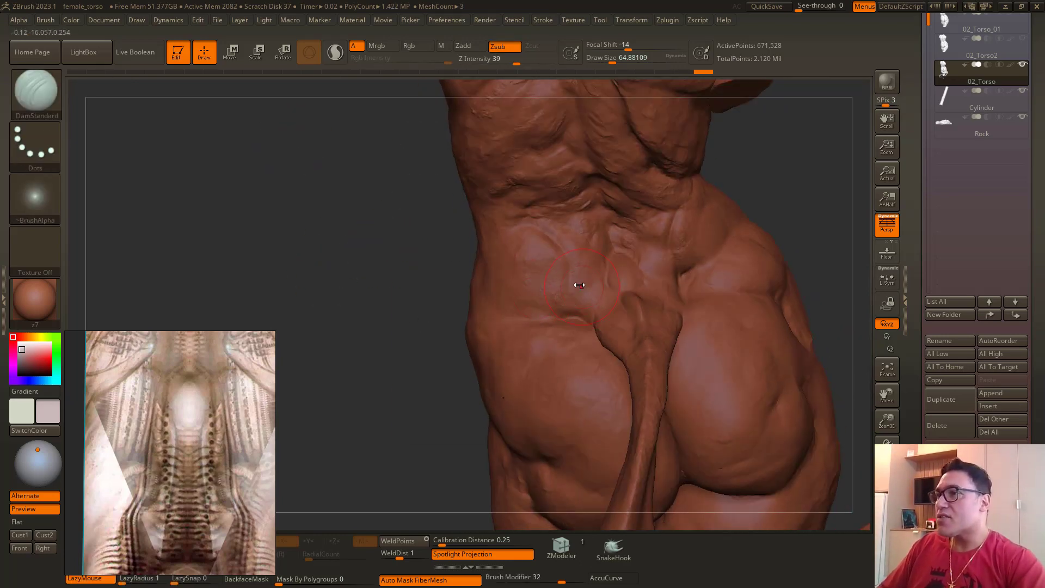
Step: Refine the creases on both sides of the tail's root with DamStandard at a draw size of about 46
{"action": "key", "text": "space"}
{"action": "left_click_drag", "start_coordinate": [581, 285], "coordinate": [568, 284]}
{"action": "left_click_drag", "start_coordinate": [448, 296], "coordinate": [531, 284]}
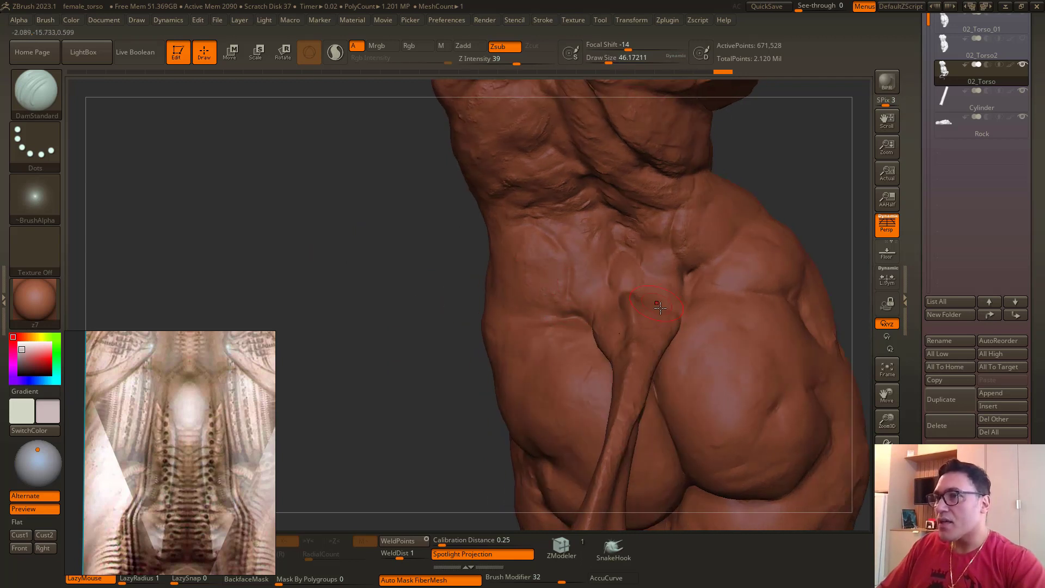
{"action": "left_click_drag", "start_coordinate": [683, 289], "coordinate": [670, 245]}
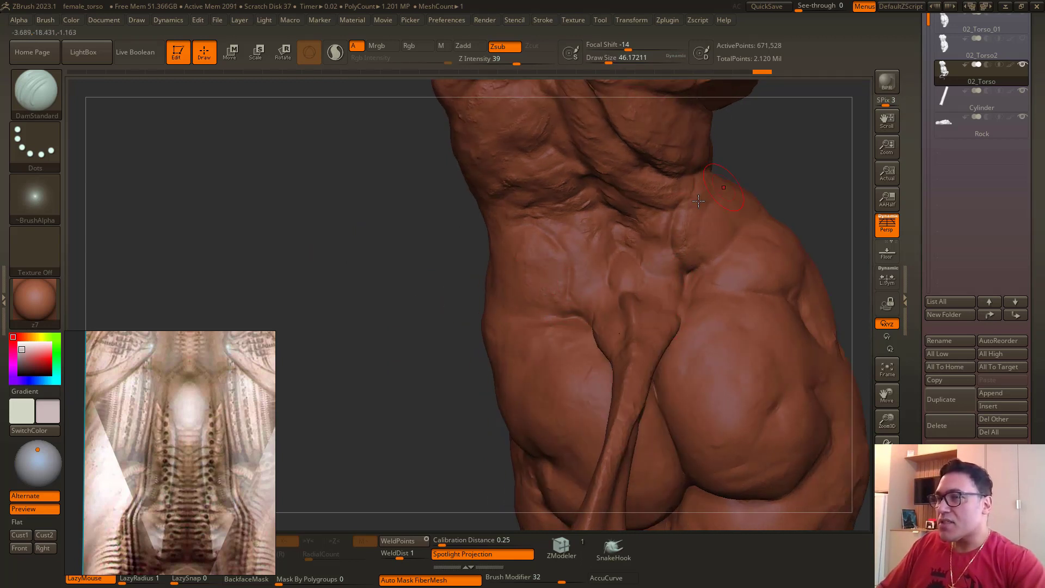
{"action": "key", "text": "ctrl+shift+z"}
{"action": "key", "text": "ctrl+shift+z"}
{"action": "right_click_drag", "start_coordinate": [558, 229], "coordinate": [620, 225]}
{"action": "left_click_drag", "start_coordinate": [407, 223], "coordinate": [539, 245]}
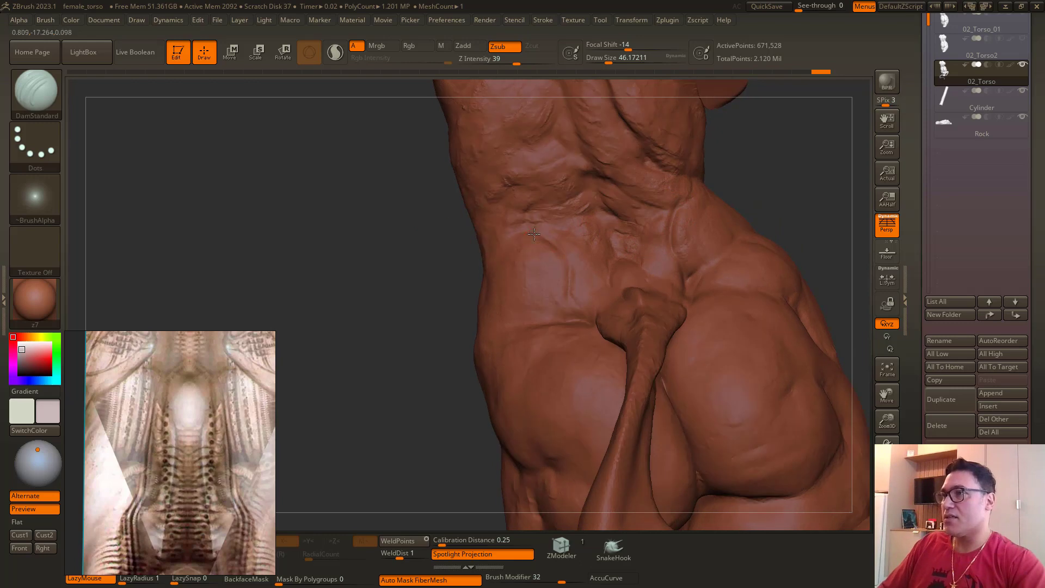
{"action": "mouse_move", "coordinate": [415, 219]}
{"action": "left_mouse_down"}
{"action": "mouse_move", "coordinate": [462, 205]}
{"action": "mouse_move", "coordinate": [455, 268]}
{"action": "mouse_move", "coordinate": [392, 273]}
{"action": "mouse_move", "coordinate": [415, 298]}
{"action": "mouse_move", "coordinate": [675, 284]}
{"action": "left_mouse_up"}
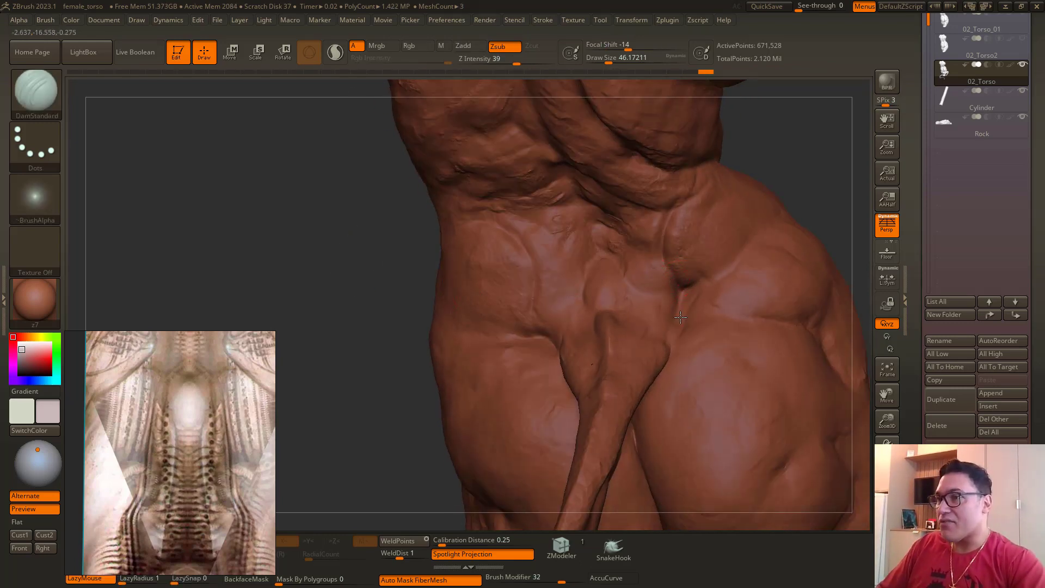
{"action": "mouse_move", "coordinate": [377, 289]}
{"action": "left_mouse_down"}
{"action": "mouse_move", "coordinate": [493, 276]}
{"action": "mouse_move", "coordinate": [504, 227]}
{"action": "left_mouse_up"}
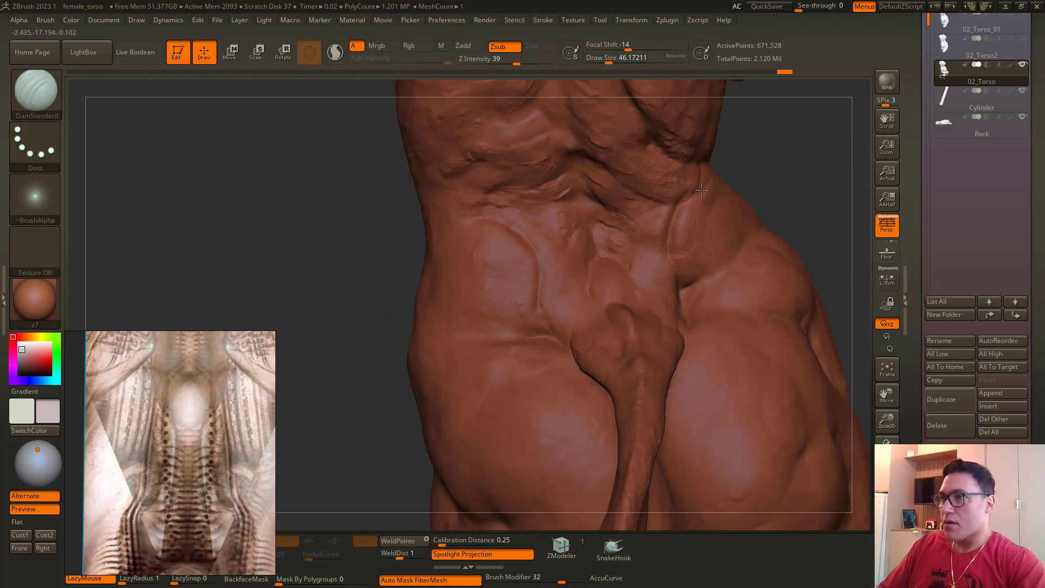
Step: Add soft volume along the creases around the tail's root with the Standard brush at a draw size of about 51
{"action": "mouse_move", "coordinate": [326, 244]}
{"action": "left_mouse_down", "text": "alt"}
{"action": "mouse_move", "coordinate": [471, 227]}
{"action": "mouse_move", "coordinate": [443, 250]}
{"action": "mouse_move", "coordinate": [444, 338]}
{"action": "left_mouse_up", "text": "alt"}
{"action": "left_click_drag", "start_coordinate": [418, 238], "coordinate": [475, 249]}
{"action": "key", "text": "b"}
{"action": "key", "text": "s"}
{"action": "key", "text": "t"}
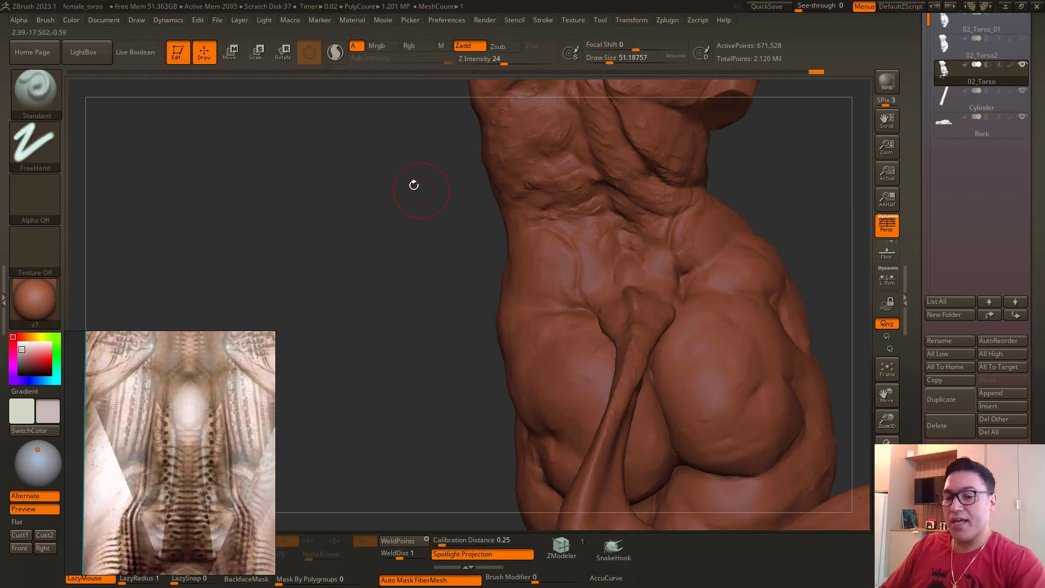
{"action": "mouse_move", "coordinate": [413, 185]}
{"action": "left_mouse_down"}
{"action": "mouse_move", "coordinate": [503, 254]}
{"action": "mouse_move", "coordinate": [619, 383]}
{"action": "left_mouse_up"}
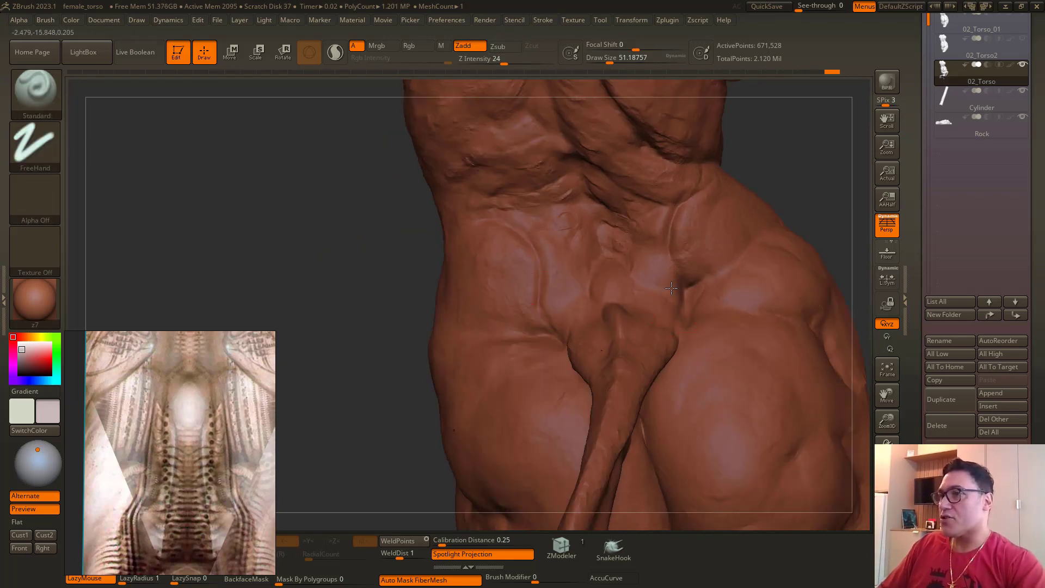
{"action": "left_click_drag", "start_coordinate": [392, 257], "coordinate": [419, 269]}
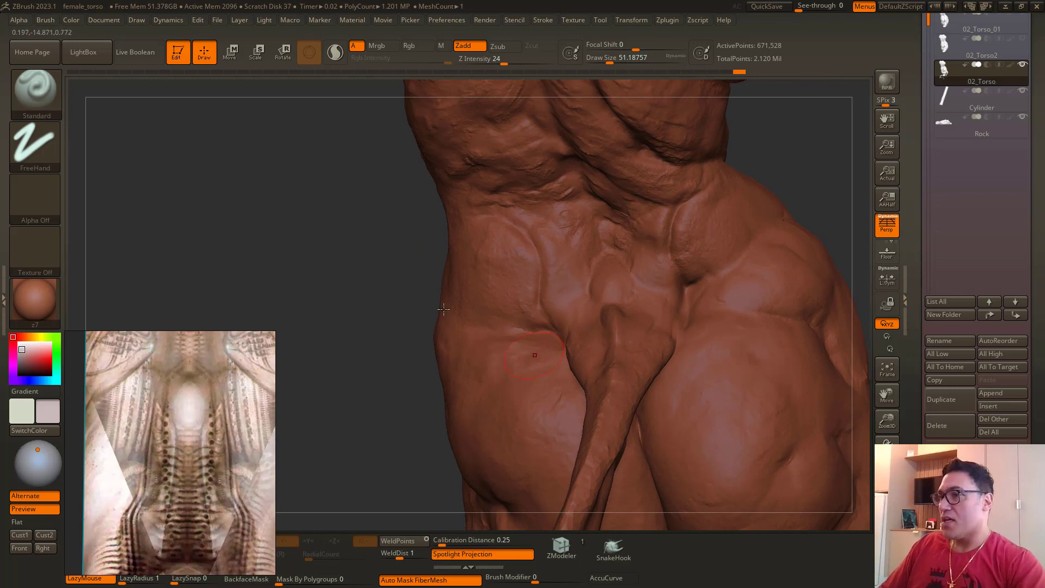
{"action": "key", "text": "ctrl+shift+z"}
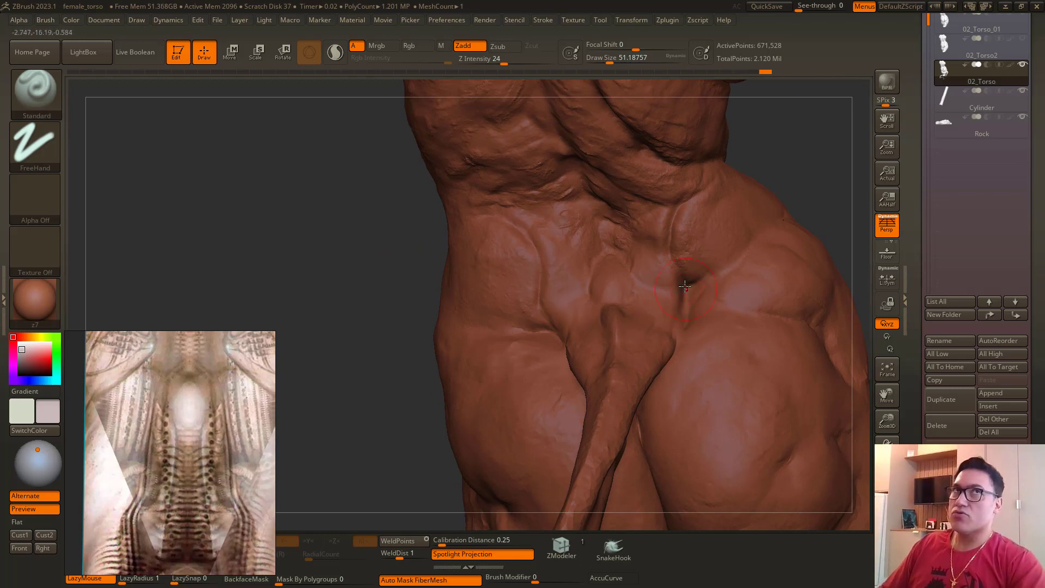
{"action": "left_click_drag", "start_coordinate": [413, 234], "coordinate": [427, 235]}
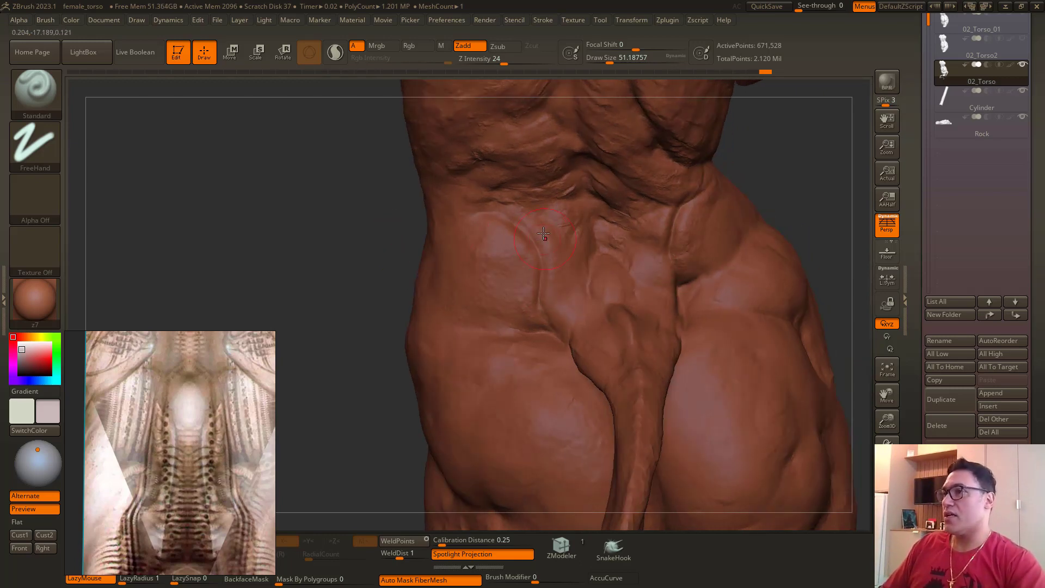
{"action": "key", "text": "ctrl+shift+z"}
{"action": "left_click_drag", "start_coordinate": [366, 254], "coordinate": [384, 255]}
{"action": "key", "text": "ctrl+shift+z"}
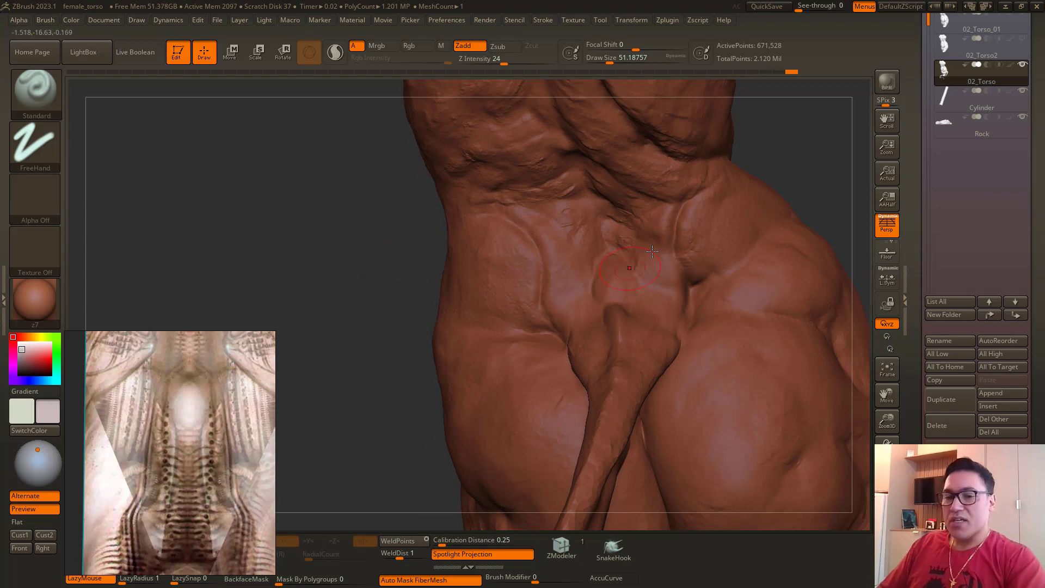
Step: Build up the lower back between the creases and the tail's root with ClayBuildup at a draw size of about 65, smoothing the forms
{"action": "key", "text": "b"}
{"action": "key", "text": "c"}
{"action": "key", "text": "b"}
{"action": "key", "text": "space"}
{"action": "mouse_move", "coordinate": [655, 253]}
{"action": "left_mouse_down"}
{"action": "mouse_move", "coordinate": [665, 253]}
{"action": "mouse_move", "coordinate": [656, 224]}
{"action": "left_mouse_up"}
{"action": "key", "text": "space"}
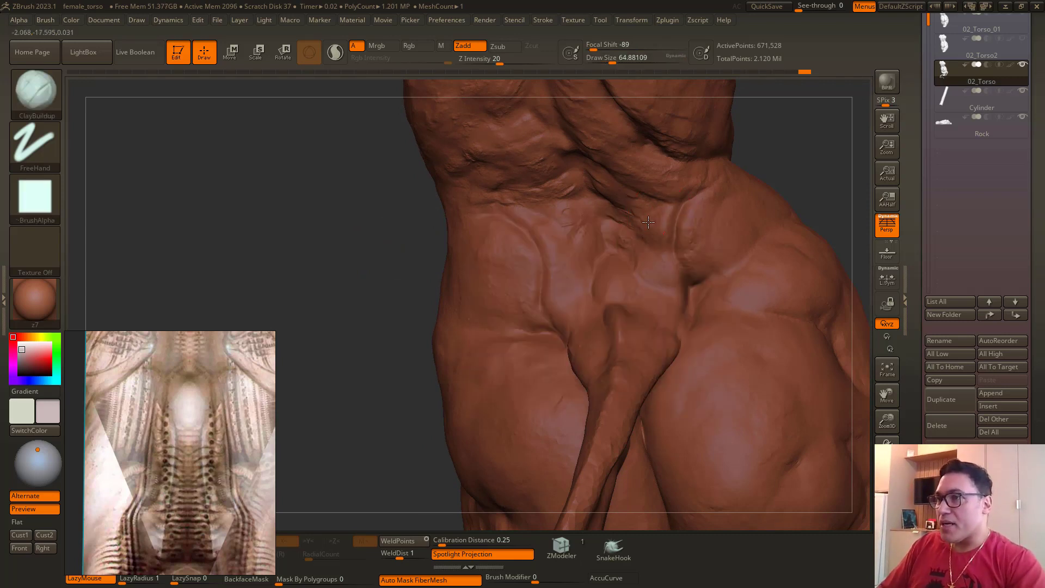
{"action": "key", "text": "ctrl+shift+z"}
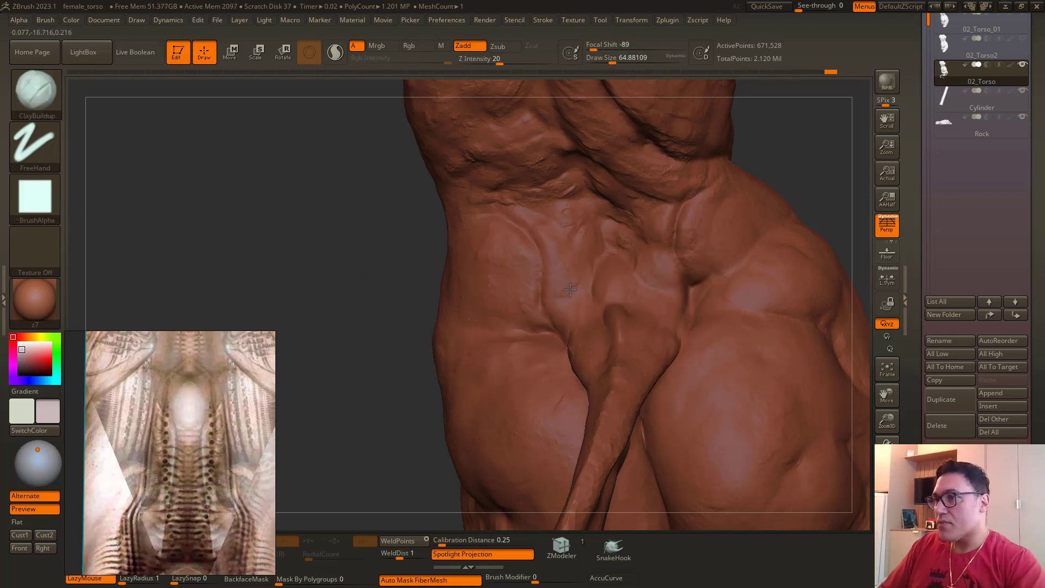
{"action": "left_click_drag", "start_coordinate": [570, 289], "coordinate": [557, 305]}
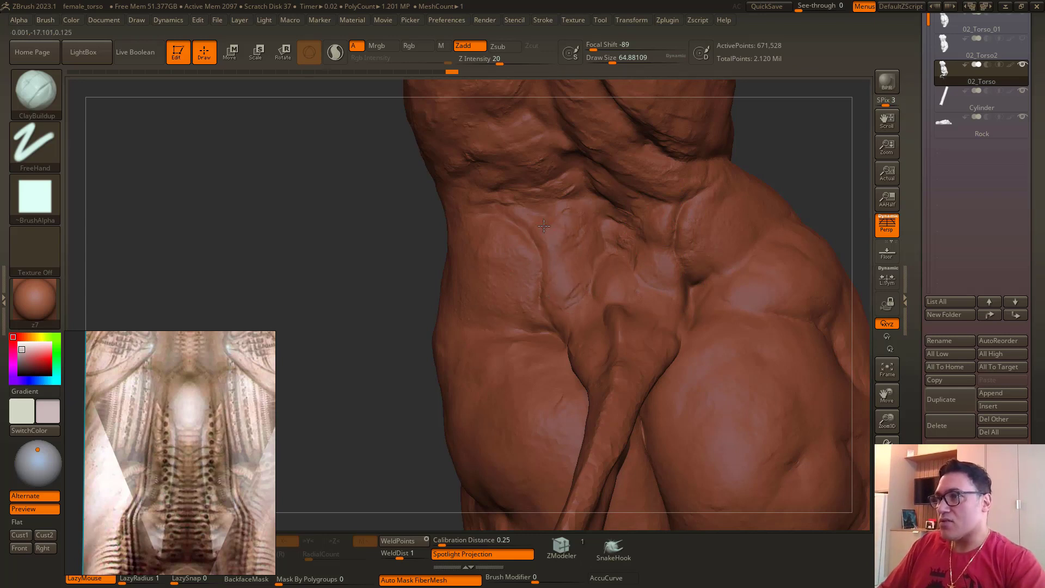
{"action": "key", "text": "ctrl+shift+z"}
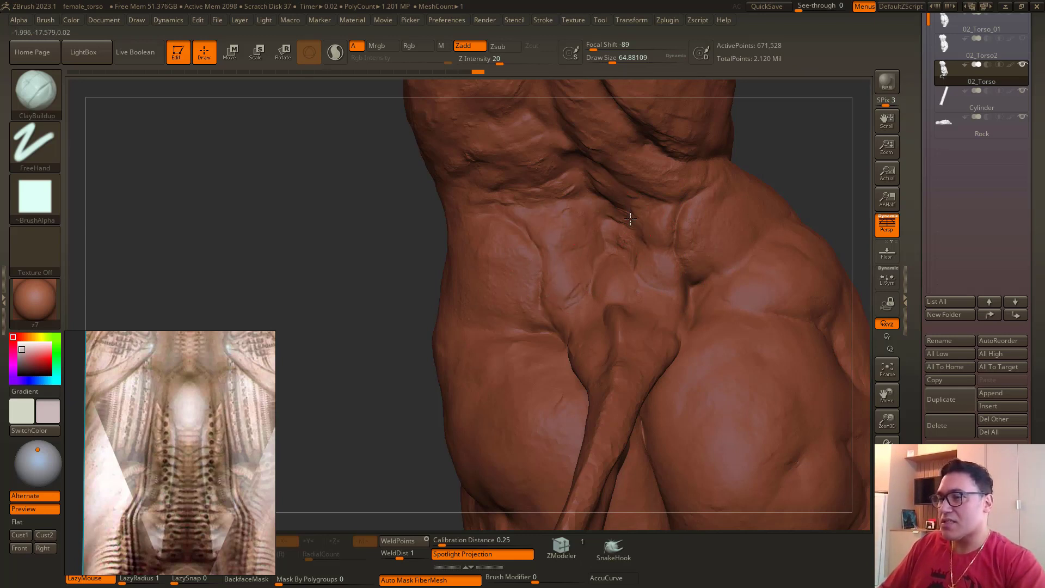
{"action": "key", "text": "ctrl+shift+z"}
{"action": "key", "text": "ctrl+shift+z"}
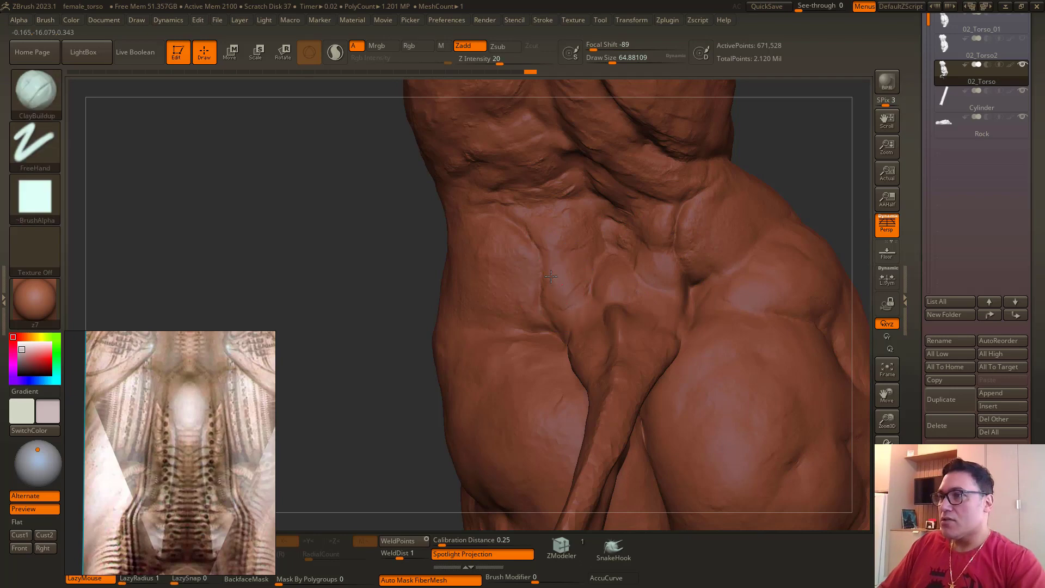
{"action": "mouse_move", "coordinate": [639, 225]}
{"action": "left_mouse_down", "text": "shift"}
{"action": "mouse_move", "coordinate": [665, 234]}
{"action": "mouse_move", "coordinate": [652, 214]}
{"action": "left_mouse_up", "text": "shift"}
Step: Refine the soft volume around the creases beside the tail's root with the Standard brush at a draw size of about 65
{"action": "left_click_drag", "start_coordinate": [383, 332], "coordinate": [406, 261], "text": "alt"}
{"action": "mouse_move", "coordinate": [405, 222]}
{"action": "left_mouse_down"}
{"action": "mouse_move", "coordinate": [392, 247]}
{"action": "mouse_move", "coordinate": [413, 329]}
{"action": "left_mouse_up"}
{"action": "left_click_drag", "start_coordinate": [329, 247], "coordinate": [339, 261]}
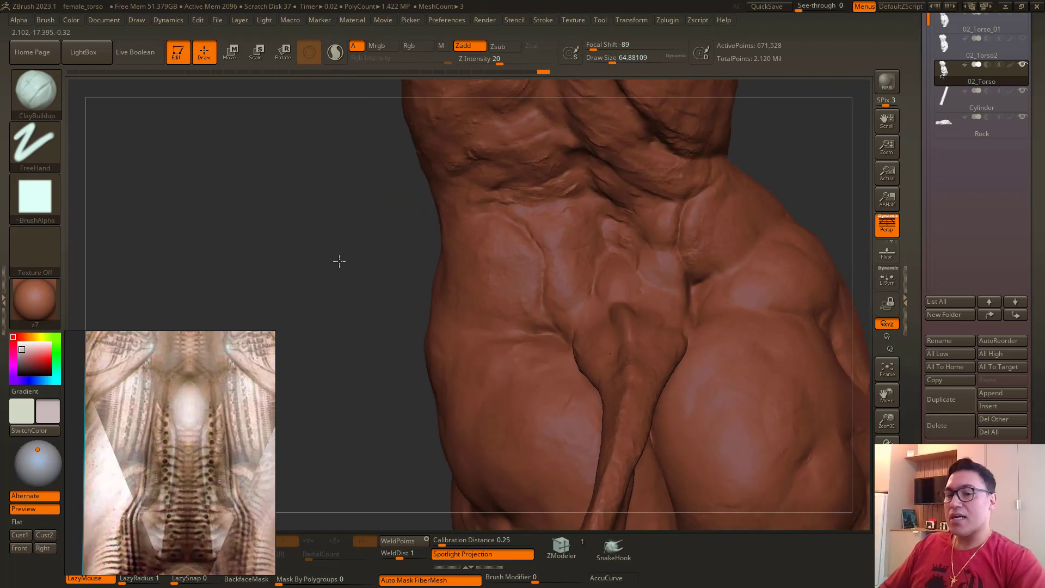
{"action": "key", "text": "b"}
{"action": "key", "text": "s"}
{"action": "key", "text": "t"}
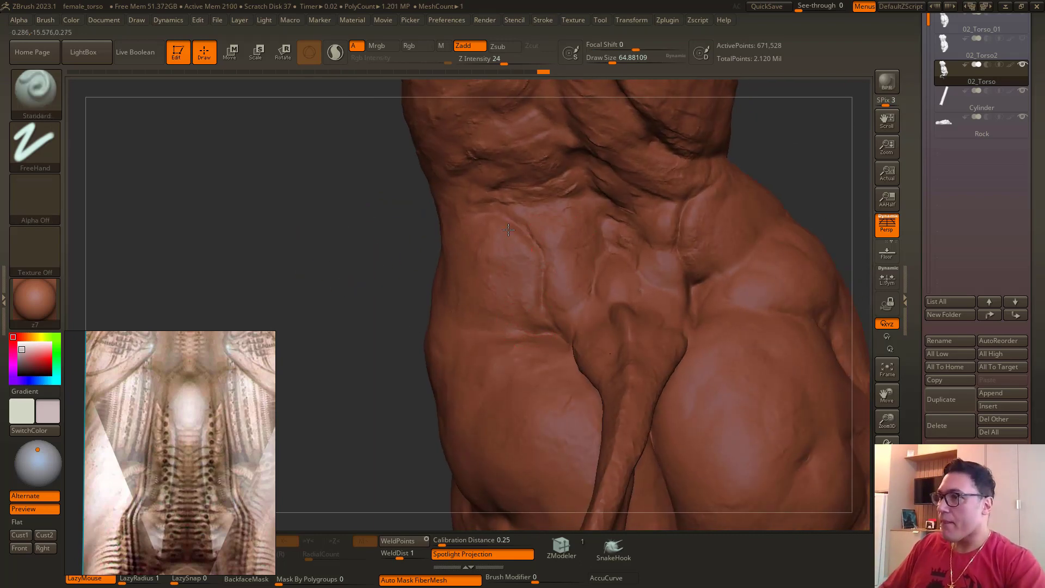
{"action": "key", "text": "space"}
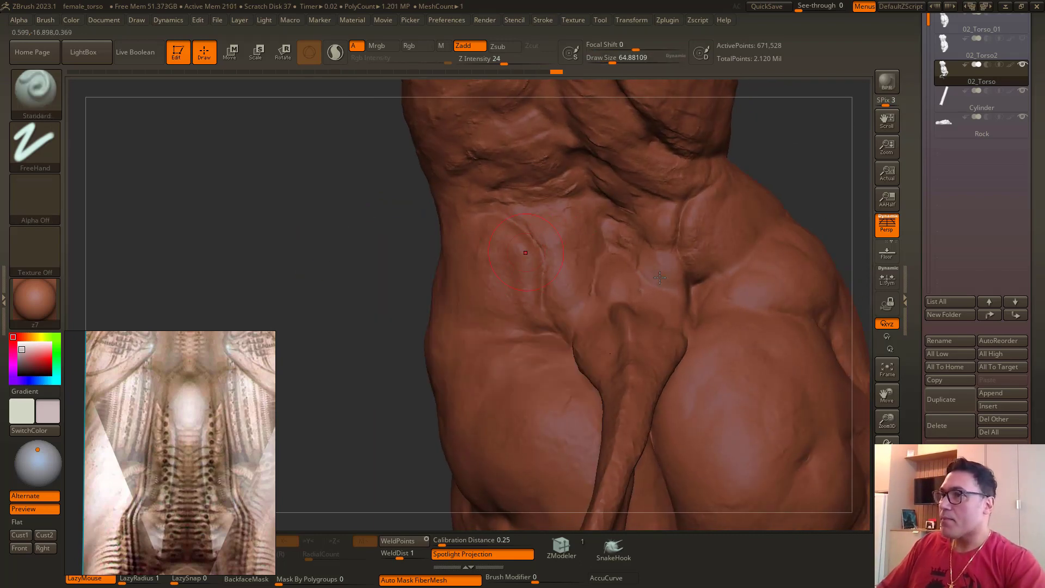
{"action": "left_click_drag", "start_coordinate": [660, 277], "coordinate": [690, 265]}
{"action": "mouse_move", "coordinate": [317, 285]}
{"action": "left_mouse_down"}
{"action": "mouse_move", "coordinate": [467, 227]}
{"action": "mouse_move", "coordinate": [438, 261]}
{"action": "mouse_move", "coordinate": [440, 280]}
{"action": "mouse_move", "coordinate": [423, 282]}
{"action": "mouse_move", "coordinate": [427, 261]}
{"action": "mouse_move", "coordinate": [430, 299]}
{"action": "mouse_move", "coordinate": [343, 250]}
{"action": "mouse_move", "coordinate": [342, 234]}
{"action": "mouse_move", "coordinate": [338, 257]}
{"action": "mouse_move", "coordinate": [356, 249]}
{"action": "left_mouse_up"}
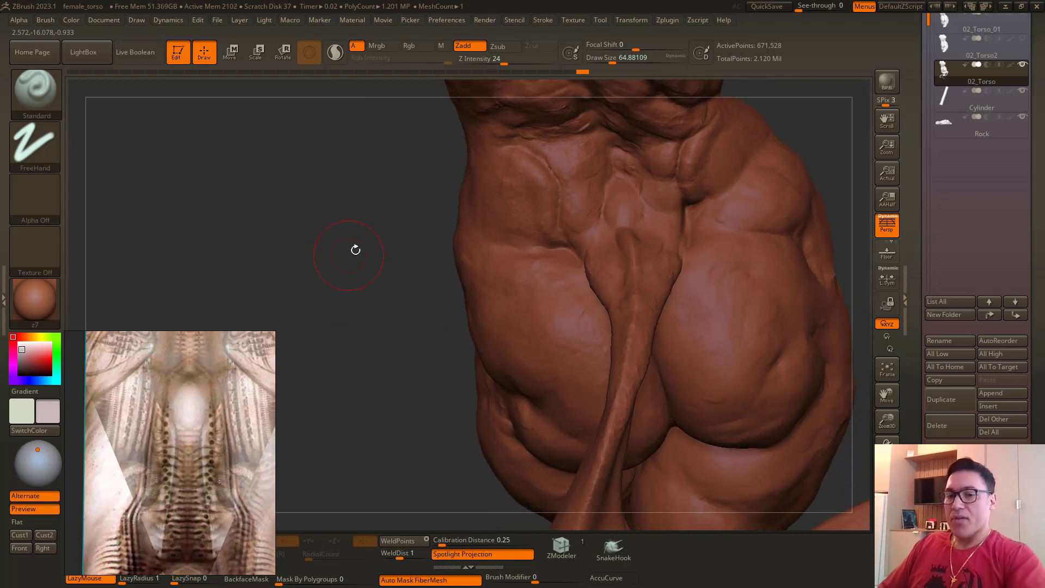
Step: Set the Standard brush to the DragRect stroke with the round Alpha 06
{"action": "left_click", "coordinate": [35, 144]}
{"action": "left_click", "coordinate": [152, 154]}
{"action": "left_click", "coordinate": [46, 208]}
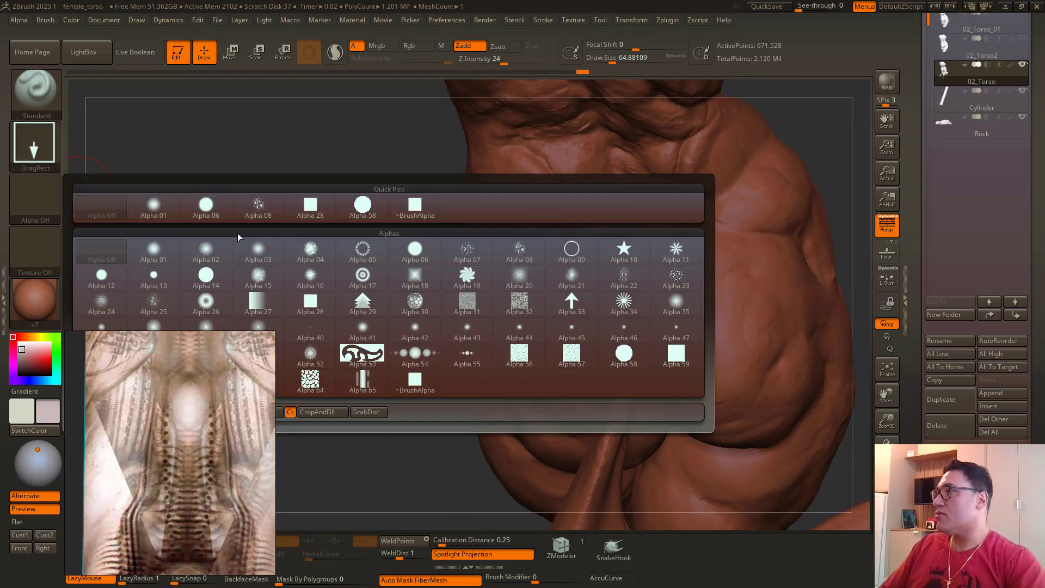
{"action": "left_click", "coordinate": [206, 208]}
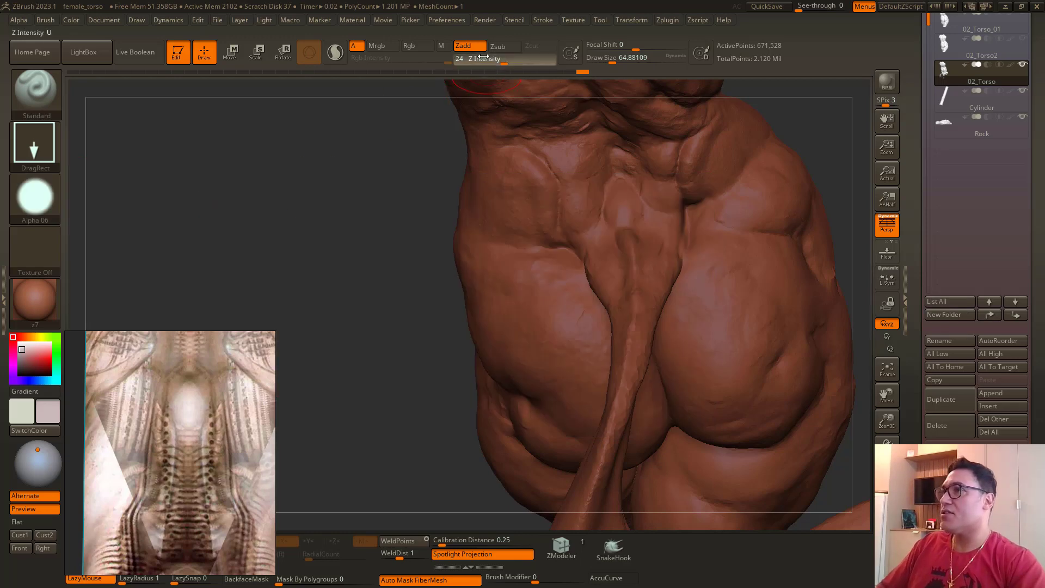
{"action": "left_click_drag", "start_coordinate": [389, 253], "coordinate": [382, 244], "text": "alt"}
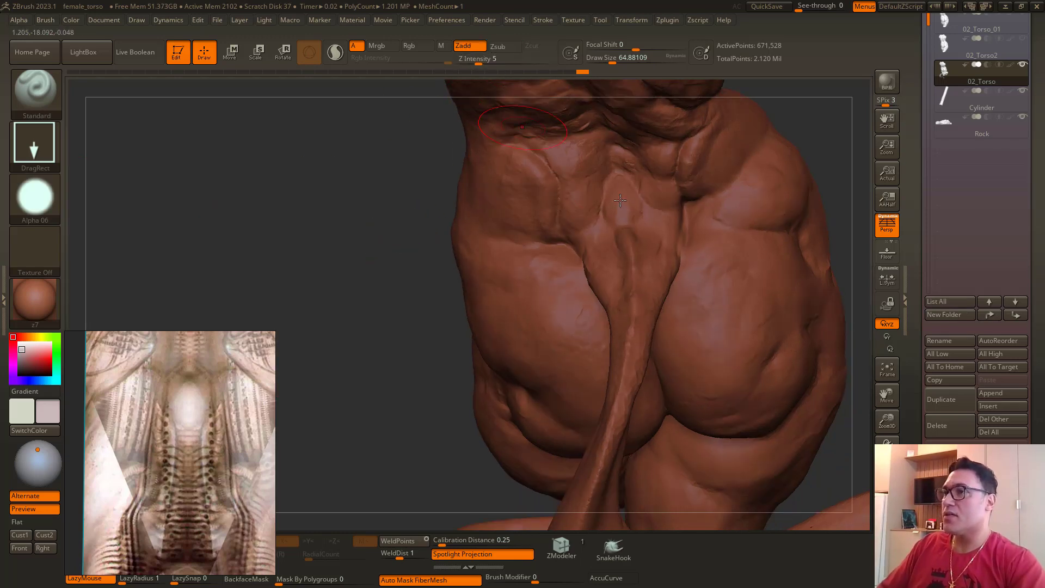
Step: Tune the stamping brush to Z intensity 42, focal shift -60 and a draw size of about 23, undoing the test stamp
{"action": "key", "text": "space"}
{"action": "left_click", "coordinate": [623, 193]}
{"action": "left_click", "coordinate": [512, 60]}
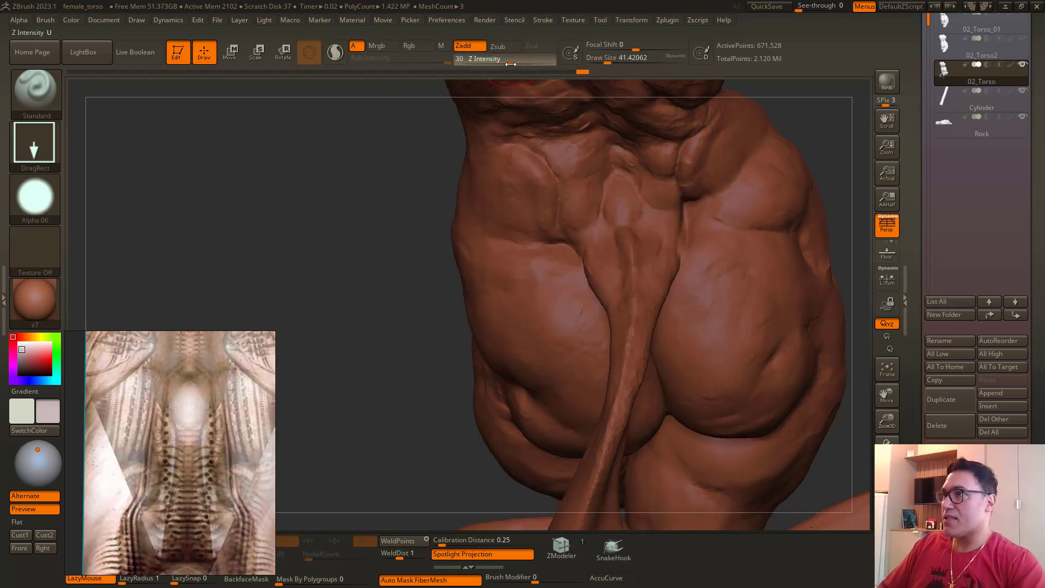
{"action": "left_click_drag", "start_coordinate": [451, 206], "coordinate": [629, 252]}
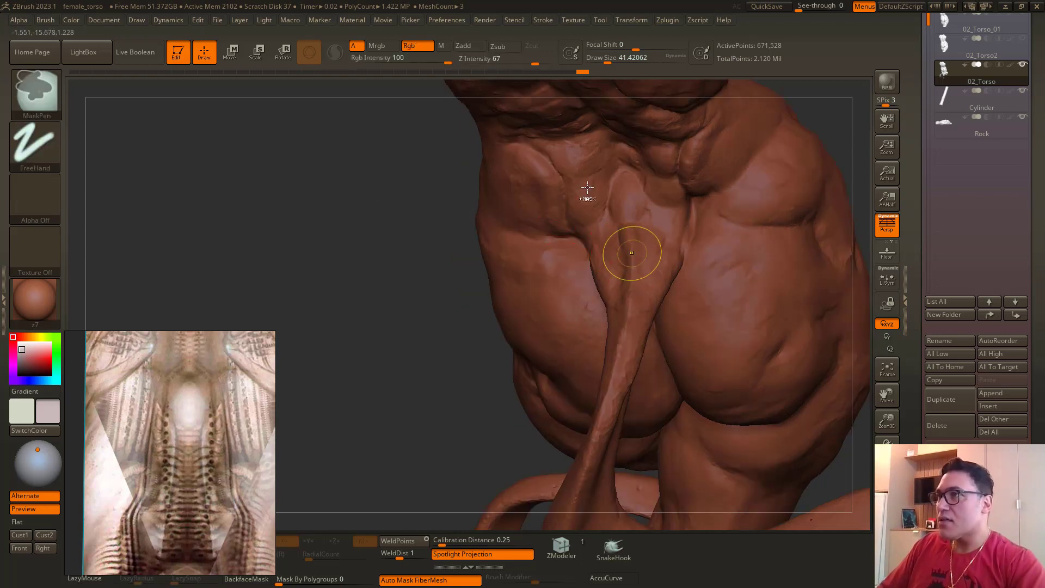
{"action": "key", "text": "ctrl+z"}
{"action": "left_click", "coordinate": [518, 60]}
{"action": "key", "text": "space"}
{"action": "left_click_drag", "start_coordinate": [595, 113], "coordinate": [591, 121]}
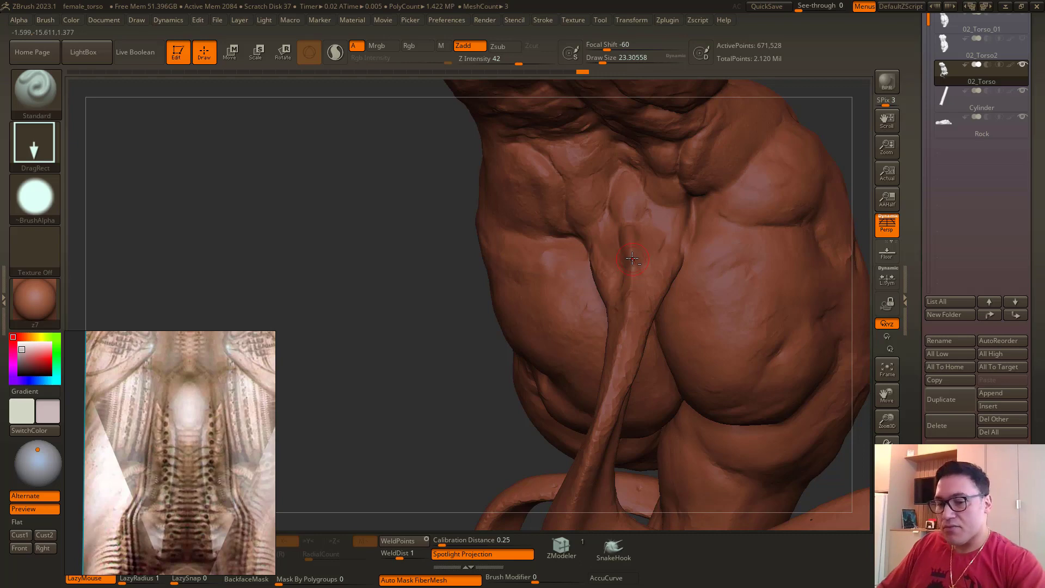
Step: Try stamping a round recess into the centre of the tail's root, then undo it
{"action": "left_click_drag", "start_coordinate": [434, 226], "coordinate": [502, 213]}
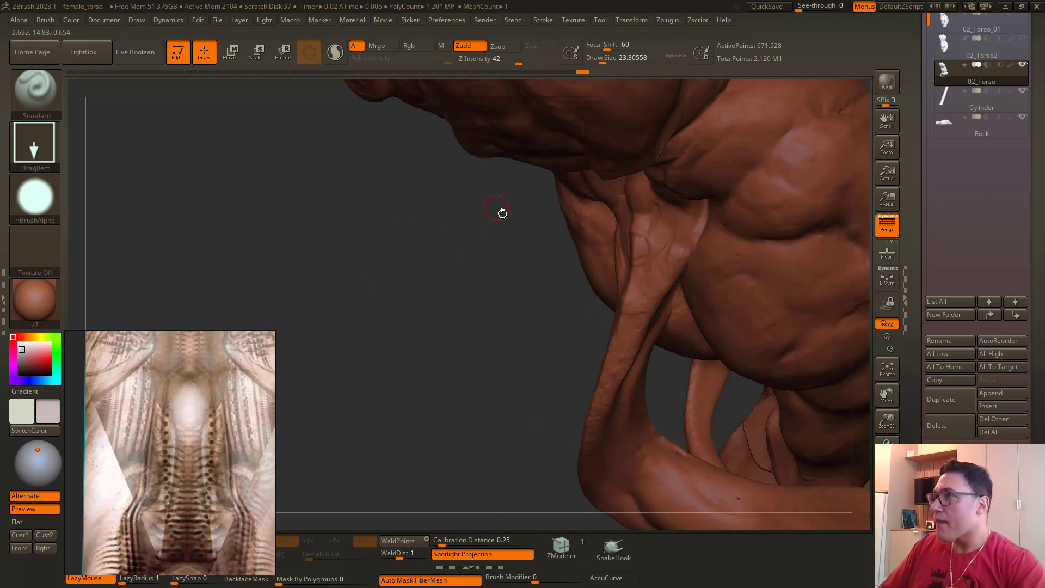
{"action": "mouse_move", "coordinate": [489, 269]}
{"action": "left_mouse_down"}
{"action": "mouse_move", "coordinate": [464, 238]}
{"action": "mouse_move", "coordinate": [448, 238]}
{"action": "mouse_move", "coordinate": [615, 287]}
{"action": "mouse_move", "coordinate": [632, 259]}
{"action": "left_mouse_up"}
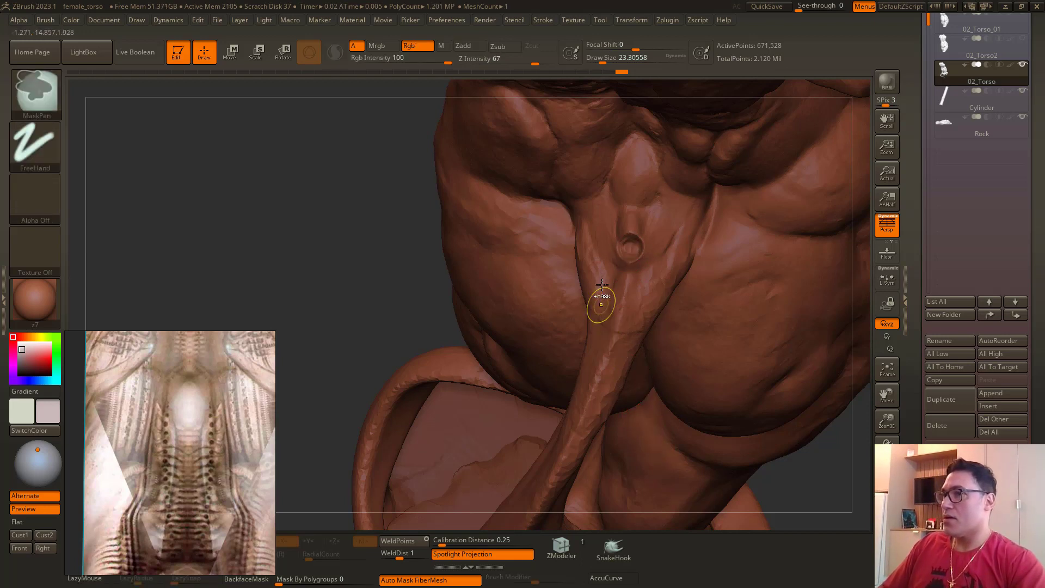
{"action": "key", "text": "ctrl+z"}
{"action": "key", "text": "ctrl+z"}
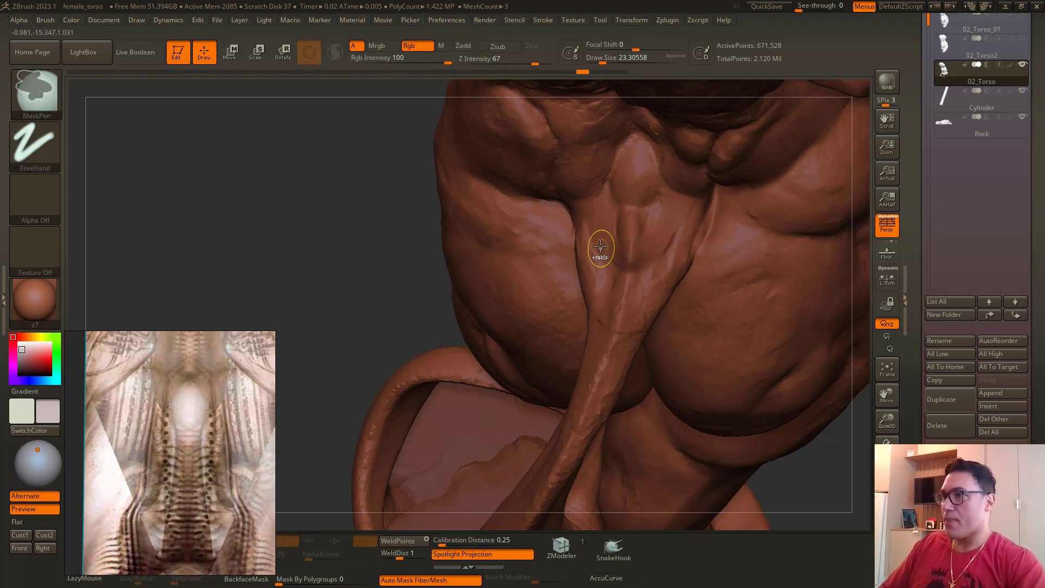
Step: Try stamping a small round detail on each side of the tail's central ridge, then undo the stamps
{"action": "key", "text": "ctrl+shift+z"}
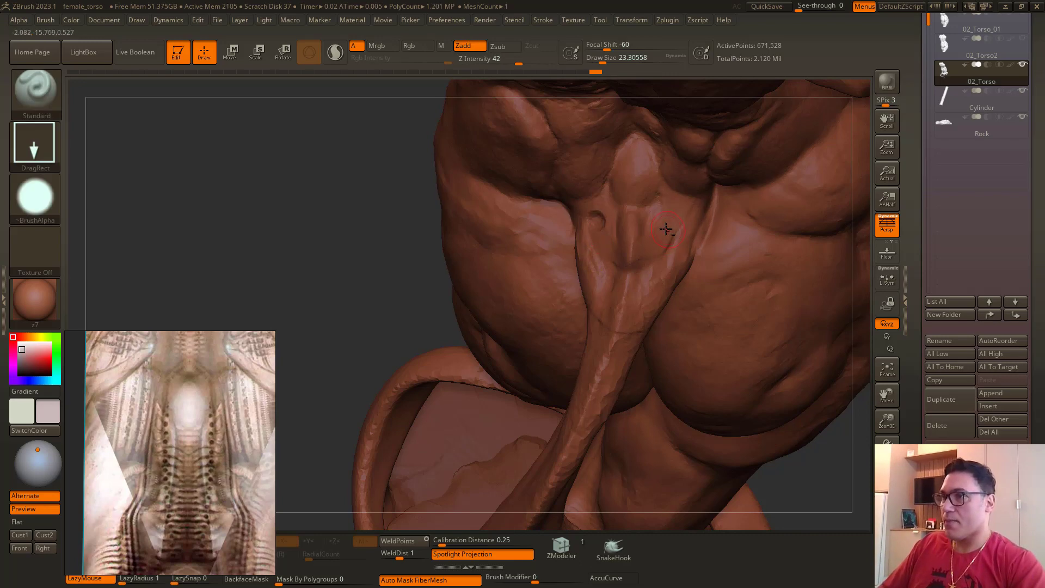
{"action": "mouse_move", "coordinate": [378, 199]}
{"action": "left_mouse_down"}
{"action": "mouse_move", "coordinate": [387, 151]}
{"action": "mouse_move", "coordinate": [438, 222]}
{"action": "left_mouse_up"}
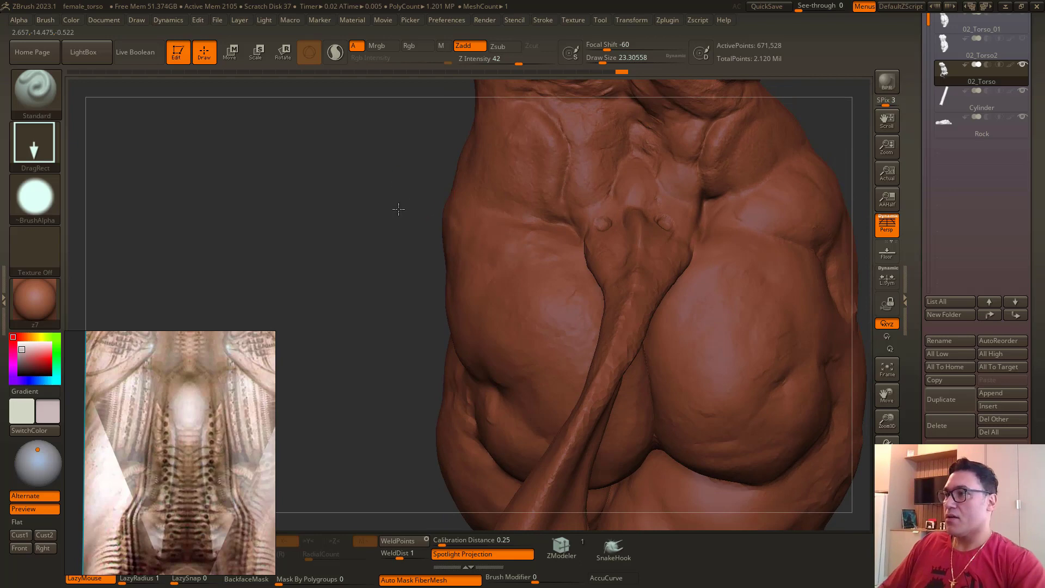
{"action": "key", "text": "ctrl+z"}
{"action": "key", "text": "ctrl+z"}
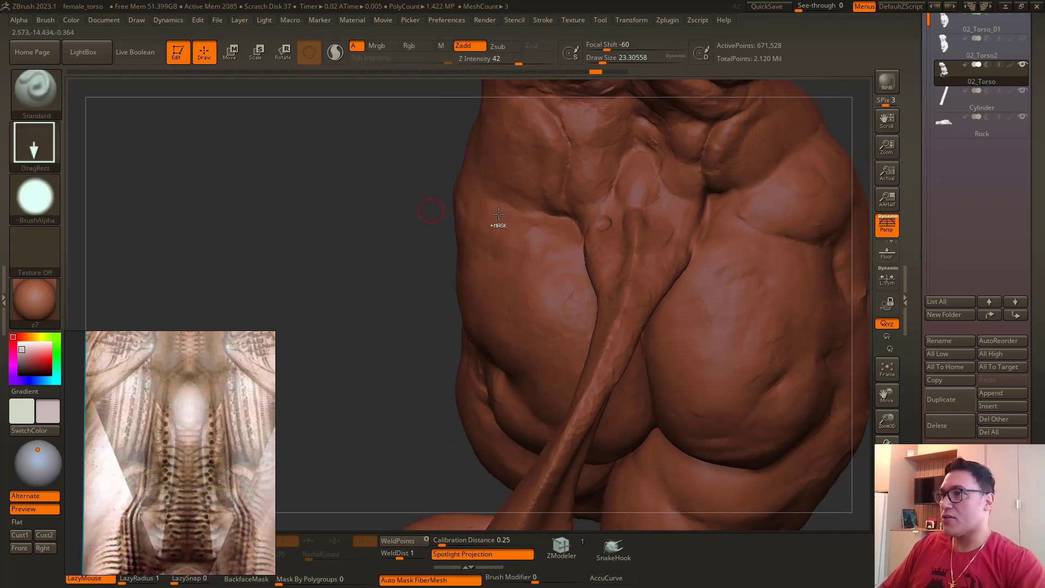
{"action": "key", "text": "ctrl+z"}
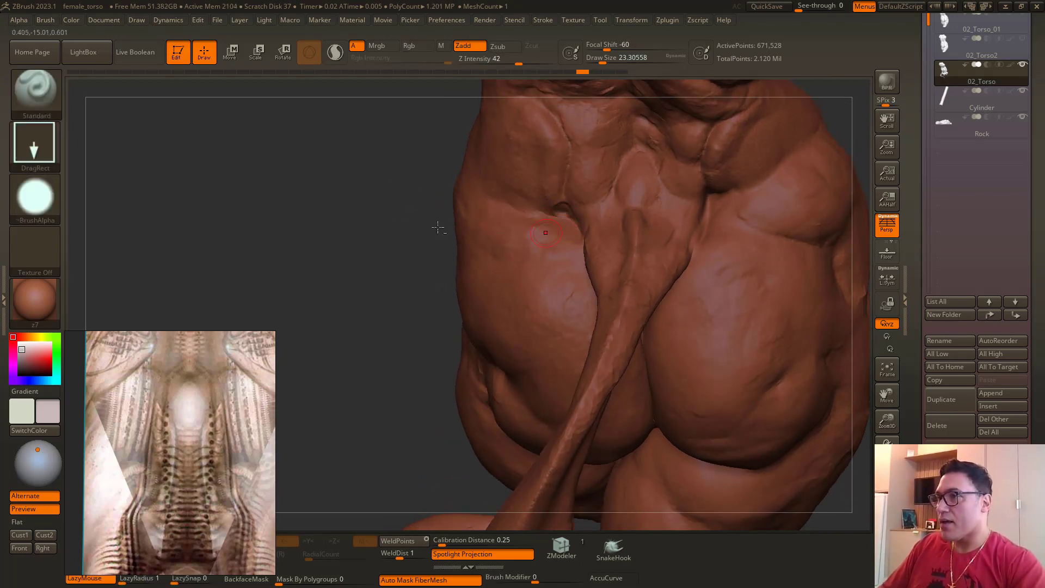
Step: Stamp a small round recess into the hip dimple beside the tail's root
{"action": "key", "text": "ctrl+shift+z"}
{"action": "left_click_drag", "start_coordinate": [389, 204], "coordinate": [353, 210]}
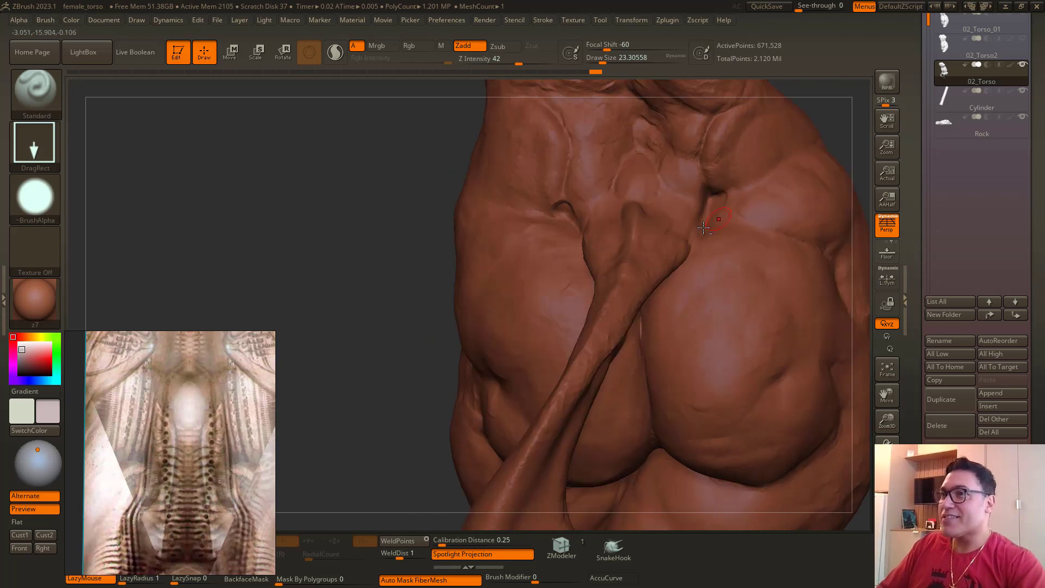
{"action": "key", "text": "ctrl+shift+z"}
Step: Rework the surface below the right hip dimple beside the tail's root with ClayBuildup at a draw size of about 54
{"action": "key", "text": "b"}
{"action": "key", "text": "c"}
{"action": "key", "text": "b"}
{"action": "key", "text": "space"}
{"action": "left_click_drag", "start_coordinate": [683, 228], "coordinate": [691, 228]}
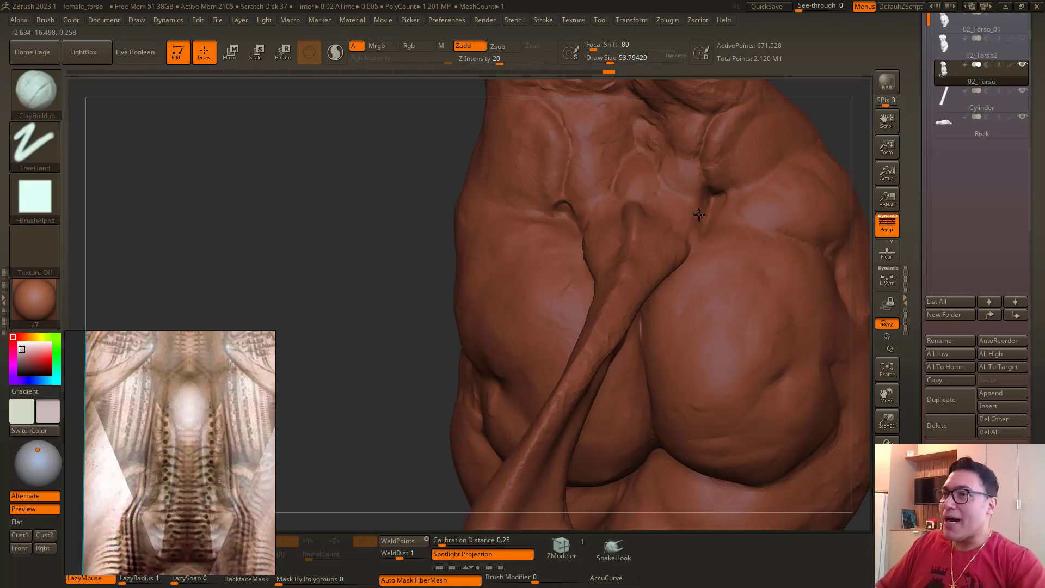
{"action": "key", "text": "ctrl+shift+z"}
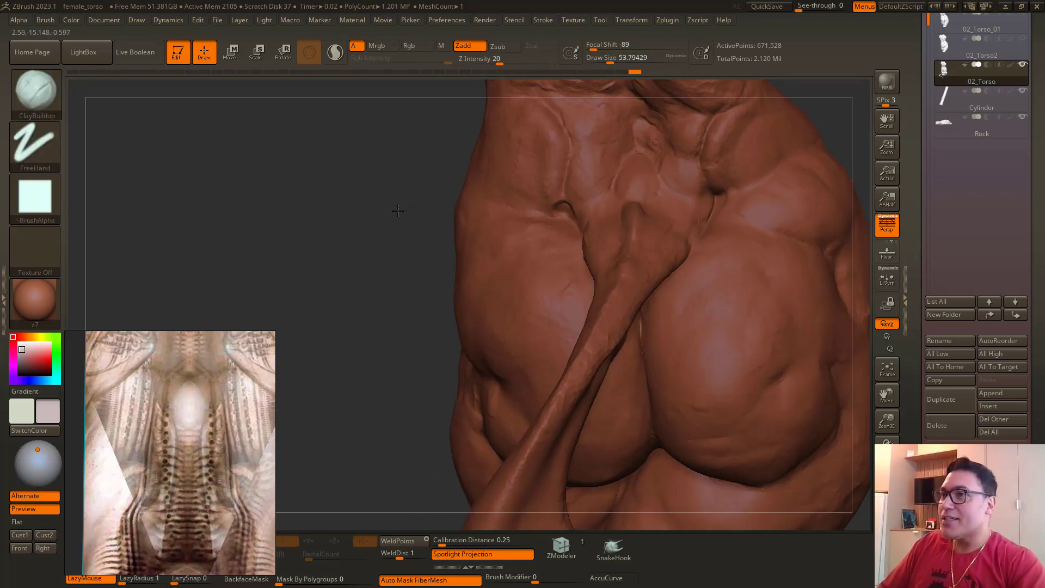
{"action": "key", "text": "ctrl+shift+z"}
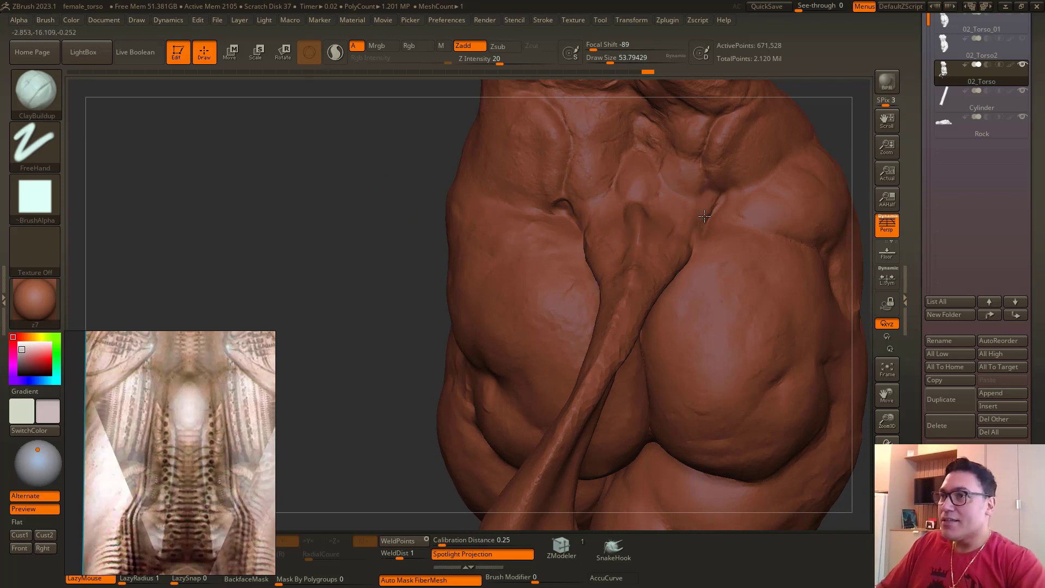
Step: Stamp more depth into the right hip dimple with the Standard DragRect brush at a draw size of about 31
{"action": "key", "text": "b"}
{"action": "key", "text": "s"}
{"action": "key", "text": "t"}
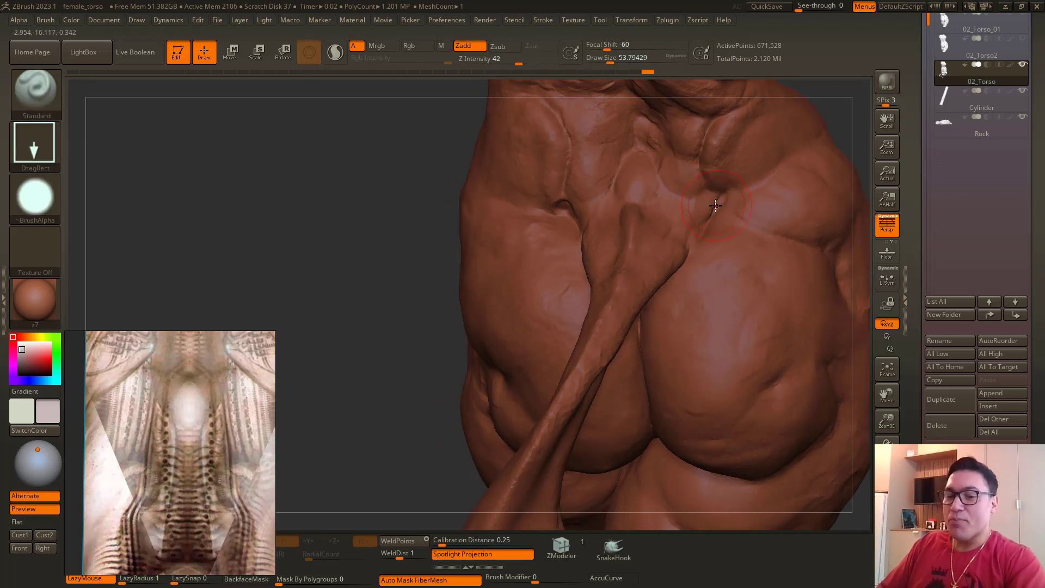
{"action": "key", "text": "space"}
{"action": "left_click_drag", "start_coordinate": [723, 194], "coordinate": [708, 196]}
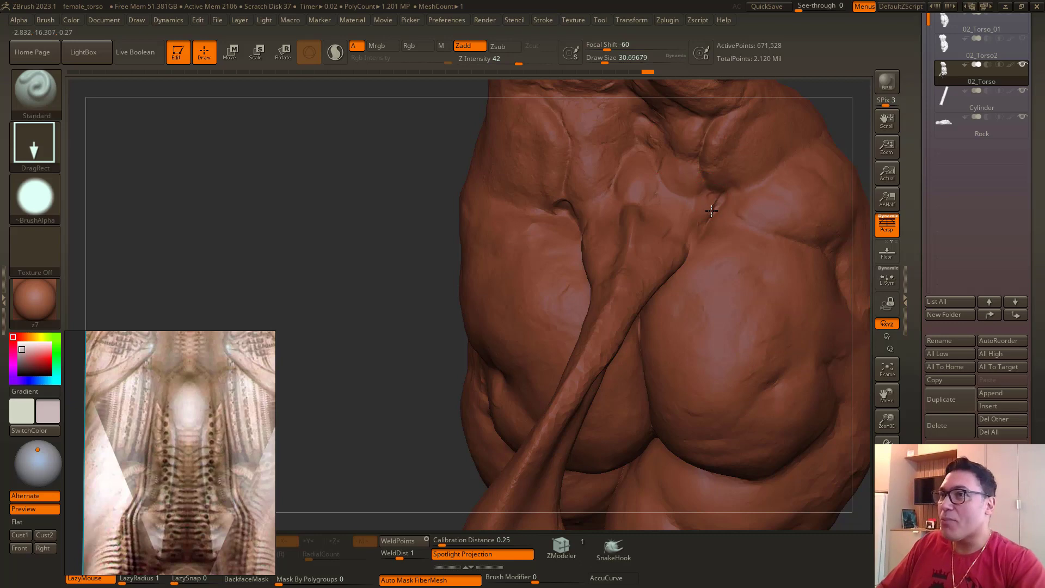
{"action": "key", "text": "ctrl+shift+z"}
{"action": "key", "text": "ctrl+shift+z"}
{"action": "key", "text": "ctrl+shift+z"}
{"action": "key", "text": "ctrl+shift+z"}
{"action": "key", "text": "ctrl+shift+z"}
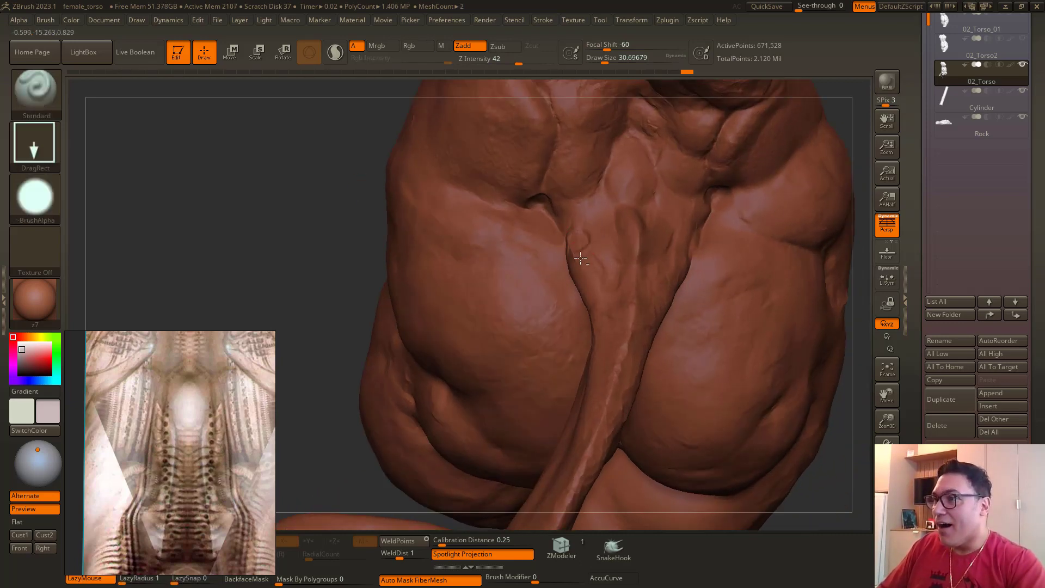
Step: Stamp a first pair of round recesses on the outer edges of the tail's root, one on each side
{"action": "key", "text": "ctrl+shift+z"}
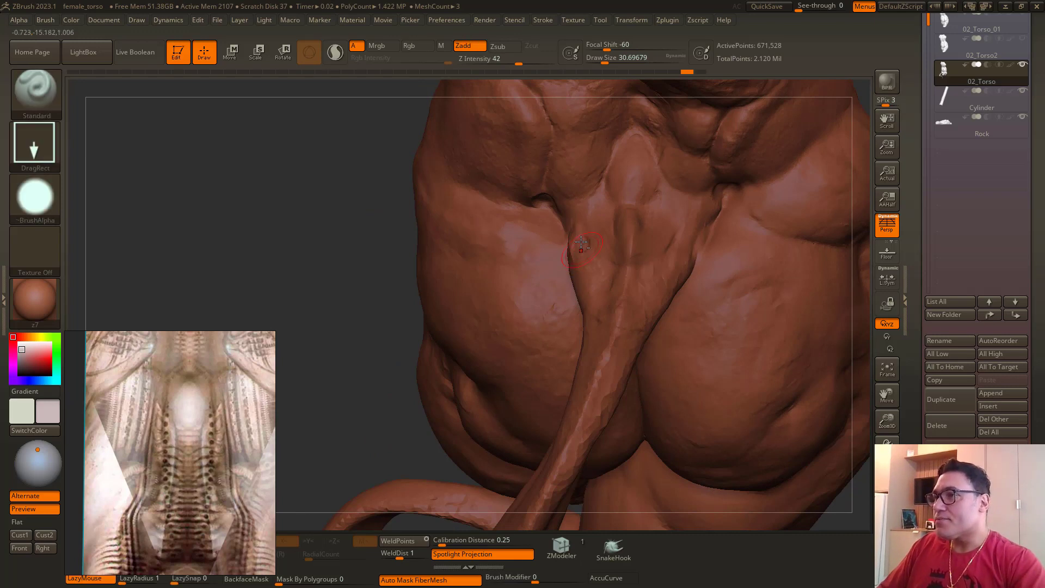
{"action": "key", "text": "ctrl+shift+z"}
{"action": "key", "text": "ctrl+shift+z"}
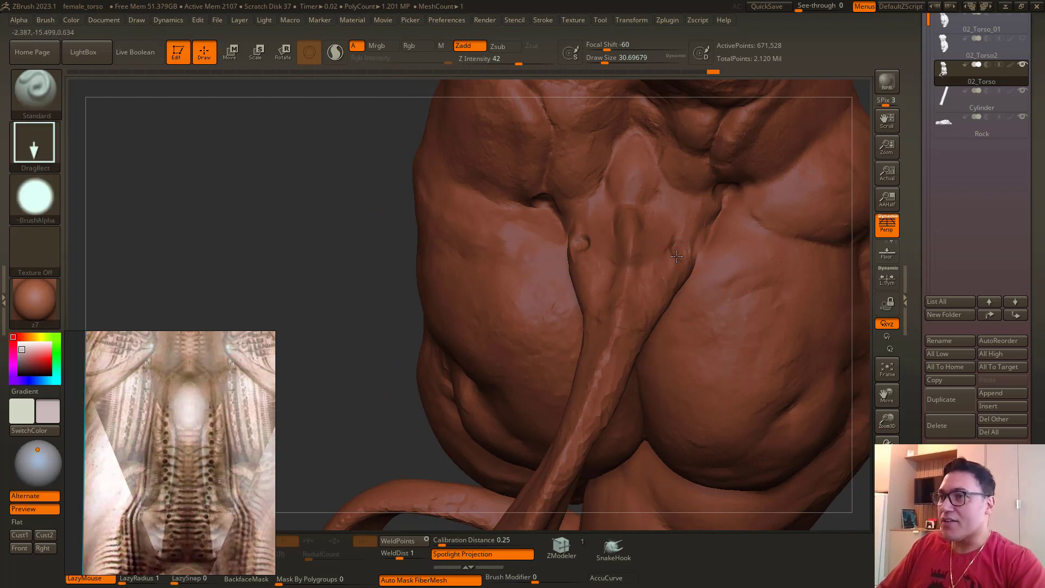
{"action": "key", "text": "ctrl+shift+z"}
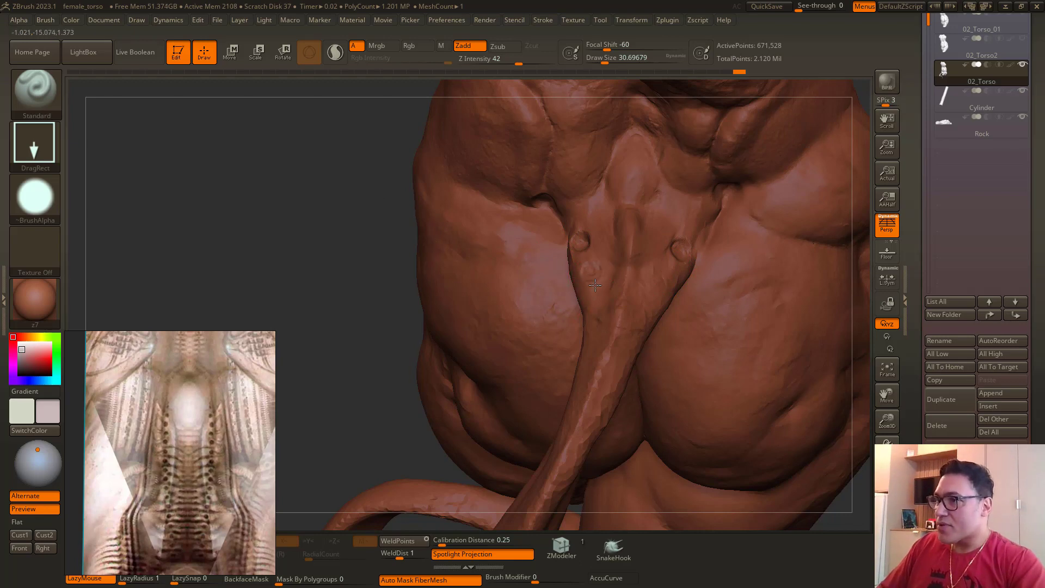
Step: Stamp a second pair of round recesses just below the first, redoing the right one
{"action": "key", "text": "ctrl+shift+z"}
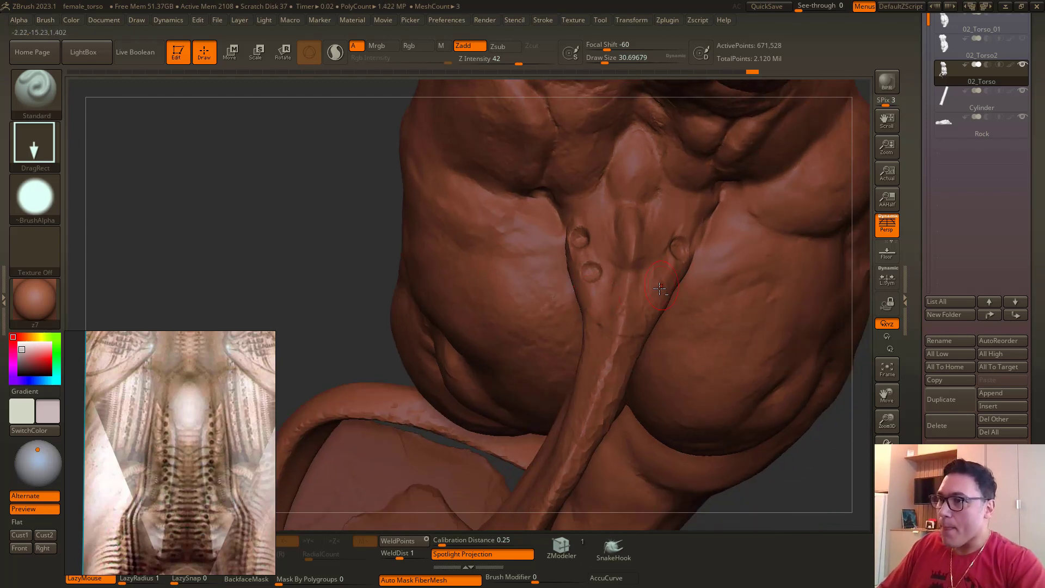
{"action": "key", "text": "ctrl+shift+z"}
{"action": "key", "text": "ctrl+shift+z"}
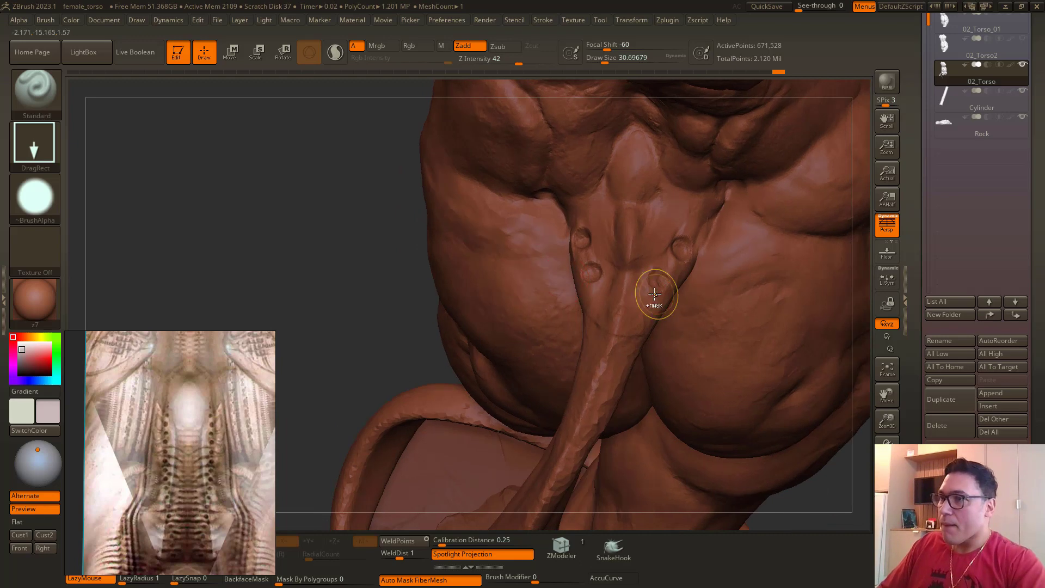
{"action": "left_click", "coordinate": [879, 474]}
{"action": "left_click", "coordinate": [879, 474]}
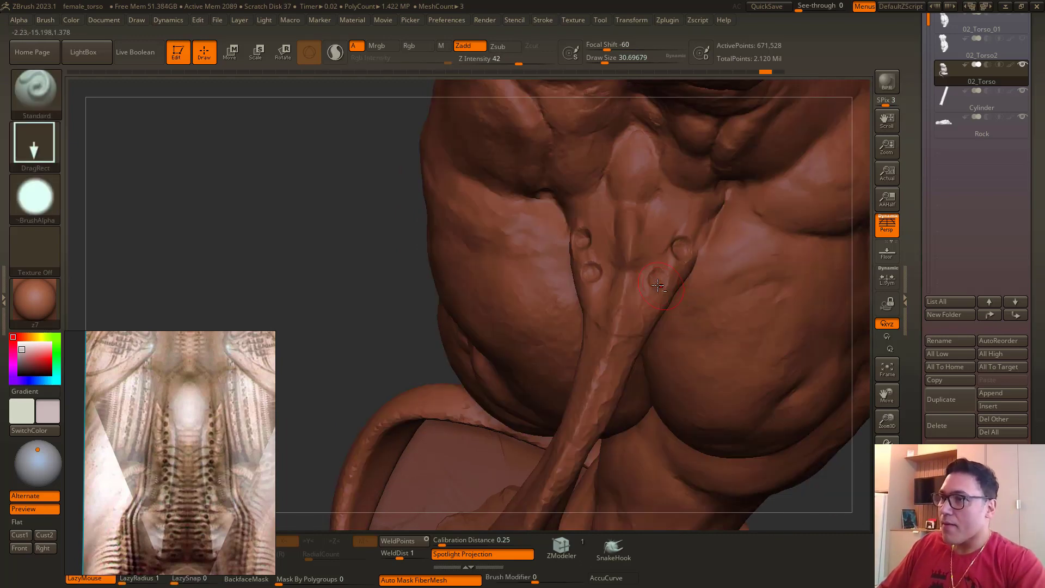
{"action": "key", "text": "ctrl+shift+z"}
{"action": "key", "text": "ctrl+shift+z"}
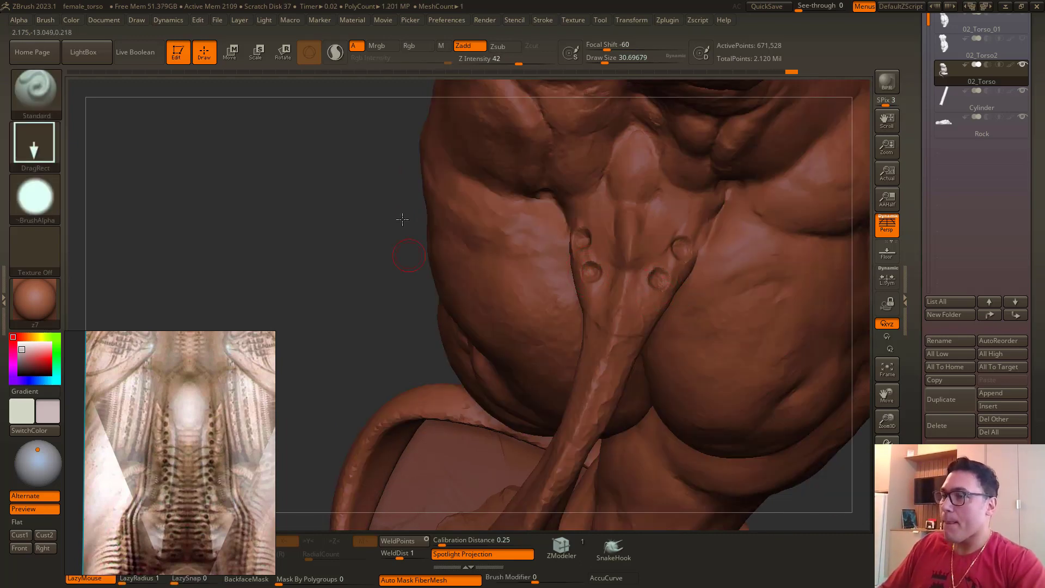
Step: Extend the two rows down the tail with a third pair of round recesses and a fourth recess on the right side
{"action": "mouse_move", "coordinate": [399, 225]}
{"action": "left_mouse_down"}
{"action": "mouse_move", "coordinate": [476, 244]}
{"action": "mouse_move", "coordinate": [443, 285]}
{"action": "mouse_move", "coordinate": [438, 254]}
{"action": "mouse_move", "coordinate": [346, 252]}
{"action": "mouse_move", "coordinate": [334, 224]}
{"action": "mouse_move", "coordinate": [382, 292]}
{"action": "mouse_move", "coordinate": [640, 266]}
{"action": "left_mouse_up"}
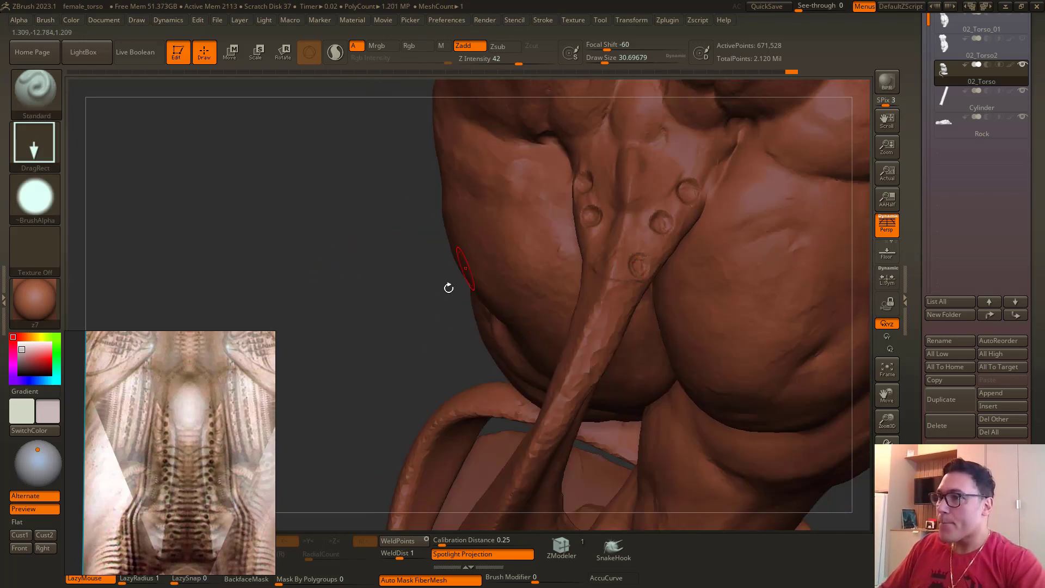
{"action": "left_click_drag", "start_coordinate": [449, 288], "coordinate": [594, 266]}
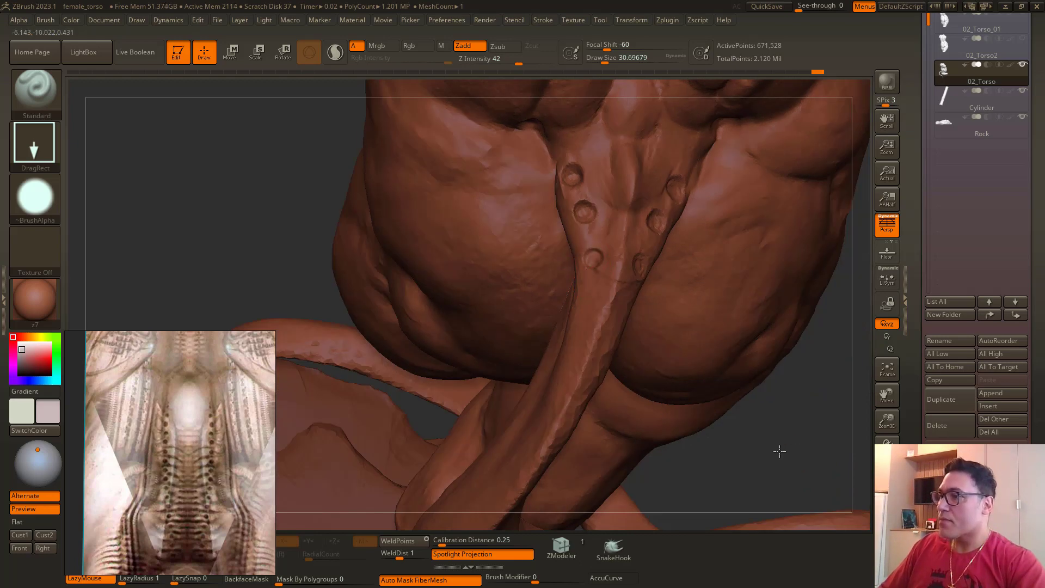
{"action": "mouse_move", "coordinate": [779, 450]}
{"action": "left_mouse_down"}
{"action": "mouse_move", "coordinate": [620, 305]}
{"action": "mouse_move", "coordinate": [627, 315]}
{"action": "left_mouse_up"}
{"action": "left_click_drag", "start_coordinate": [418, 275], "coordinate": [408, 213]}
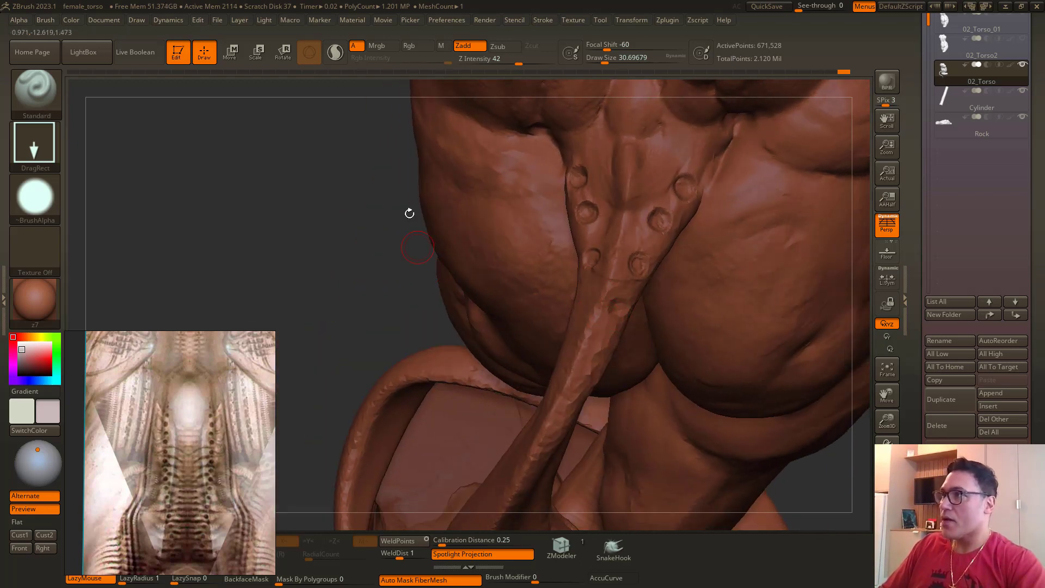
Step: Enable Sculptris Pro and stamp the fourth pair of round recesses where the tail narrows
{"action": "left_click", "coordinate": [335, 52]}
{"action": "mouse_move", "coordinate": [619, 308]}
{"action": "left_mouse_down", "text": "alt"}
{"action": "mouse_move", "coordinate": [616, 319]}
{"action": "mouse_move", "coordinate": [619, 304]}
{"action": "left_mouse_up", "text": "alt"}
{"action": "mouse_move", "coordinate": [417, 280]}
{"action": "left_mouse_down"}
{"action": "mouse_move", "coordinate": [554, 301]}
{"action": "mouse_move", "coordinate": [582, 317]}
{"action": "left_mouse_up"}
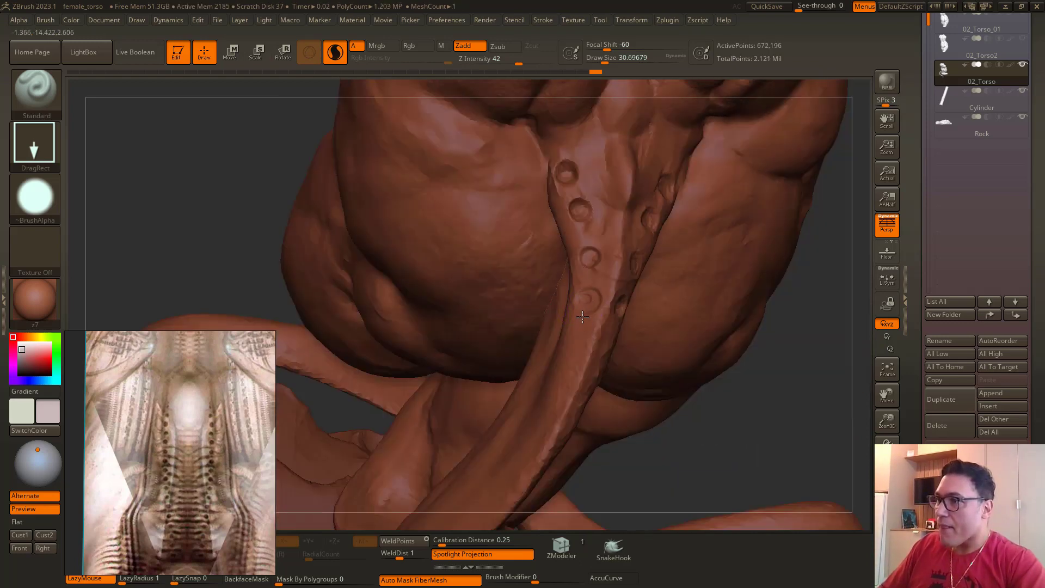
Step: Switch the Standard brush to the Dots stroke and try carving a fifth right recess at draw size about 10.5
{"action": "left_click_drag", "start_coordinate": [750, 428], "coordinate": [694, 397]}
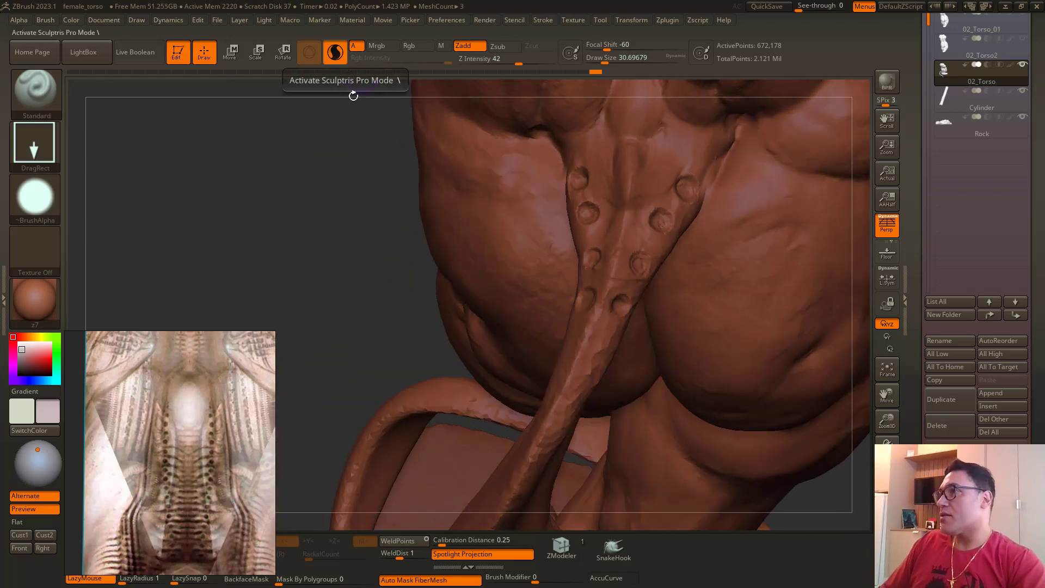
{"action": "left_click", "coordinate": [52, 146]}
{"action": "left_click", "coordinate": [150, 154]}
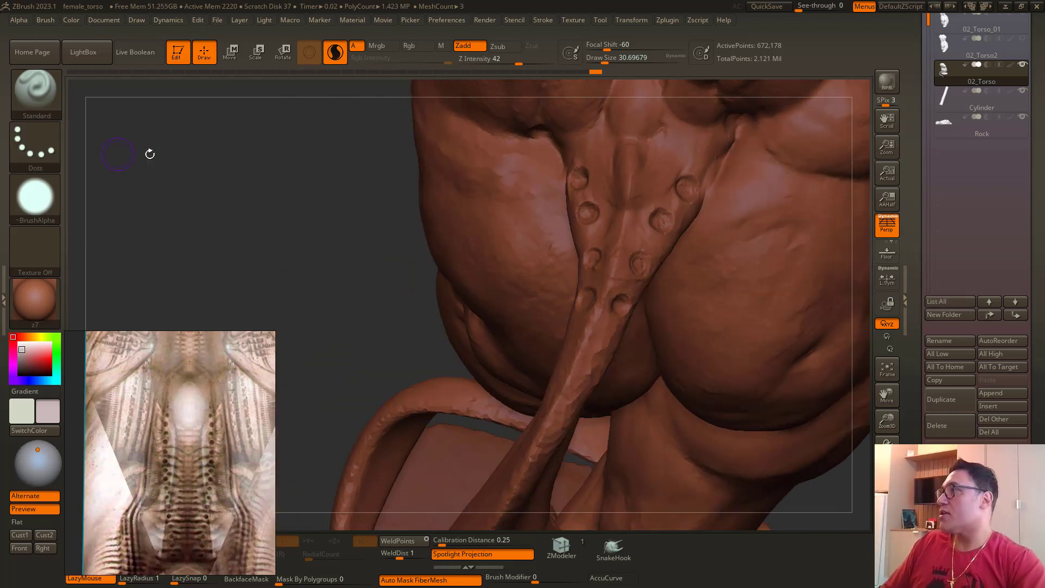
{"action": "left_click", "coordinate": [602, 340], "text": "alt"}
{"action": "key", "text": "space"}
{"action": "left_click", "coordinate": [613, 309]}
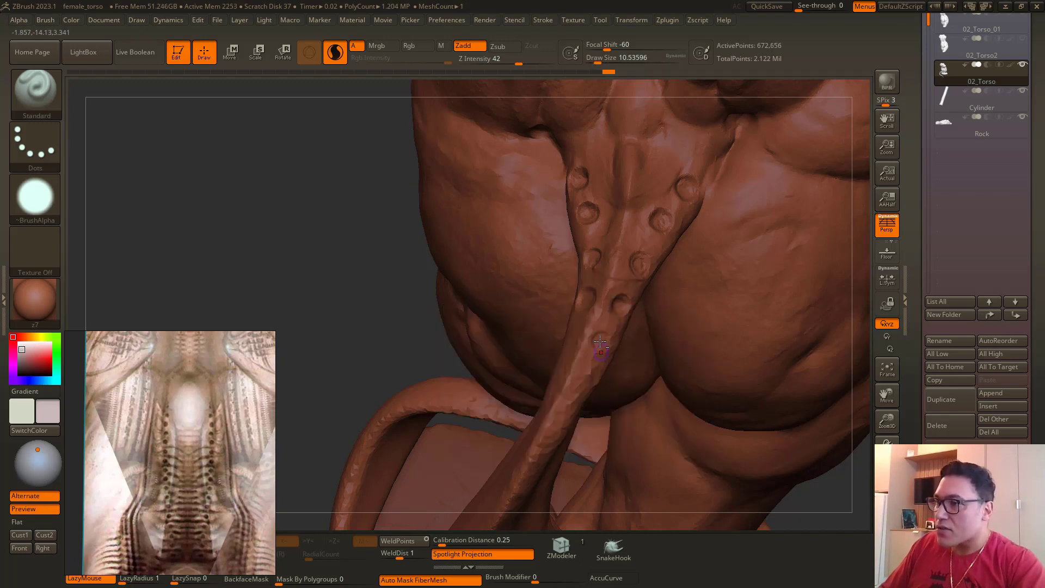
{"action": "left_click_drag", "start_coordinate": [602, 333], "coordinate": [600, 350], "text": "alt"}
{"action": "left_click_drag", "start_coordinate": [393, 328], "coordinate": [375, 346]}
{"action": "key", "text": "ctrl+z"}
Step: Carve a fifth pair of round recesses below the fourth with the draw size at about 23.3
{"action": "key", "text": "space"}
{"action": "left_click", "coordinate": [621, 314]}
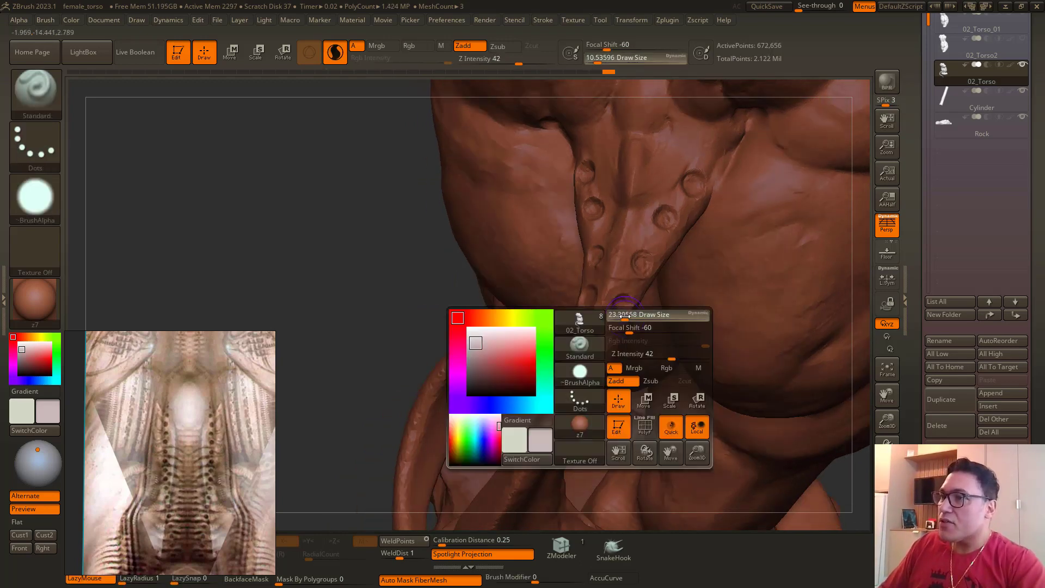
{"action": "left_click", "coordinate": [602, 343], "text": "alt"}
{"action": "left_click_drag", "start_coordinate": [477, 322], "coordinate": [578, 338]}
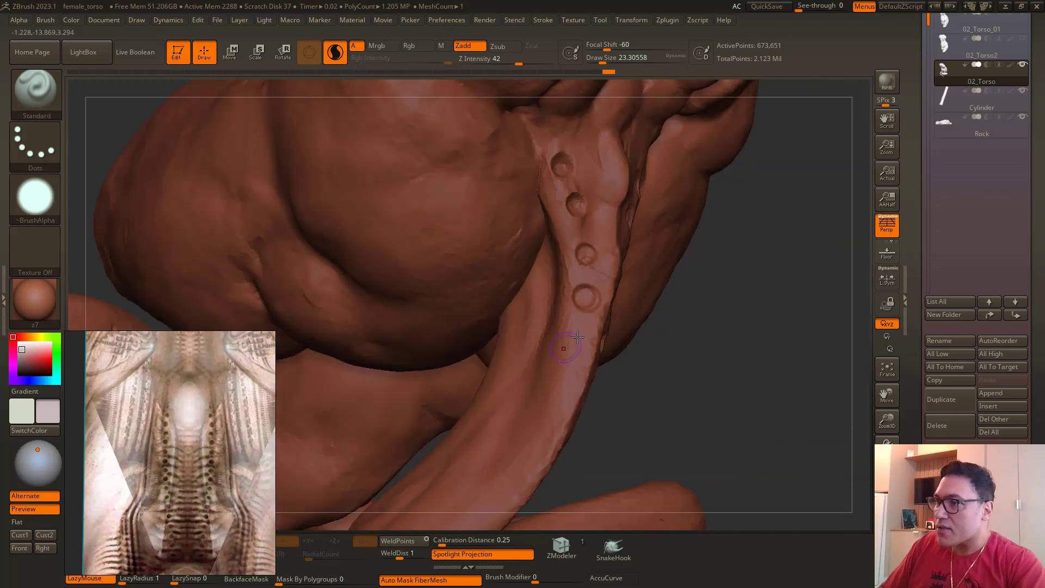
{"action": "left_click_drag", "start_coordinate": [657, 397], "coordinate": [571, 344]}
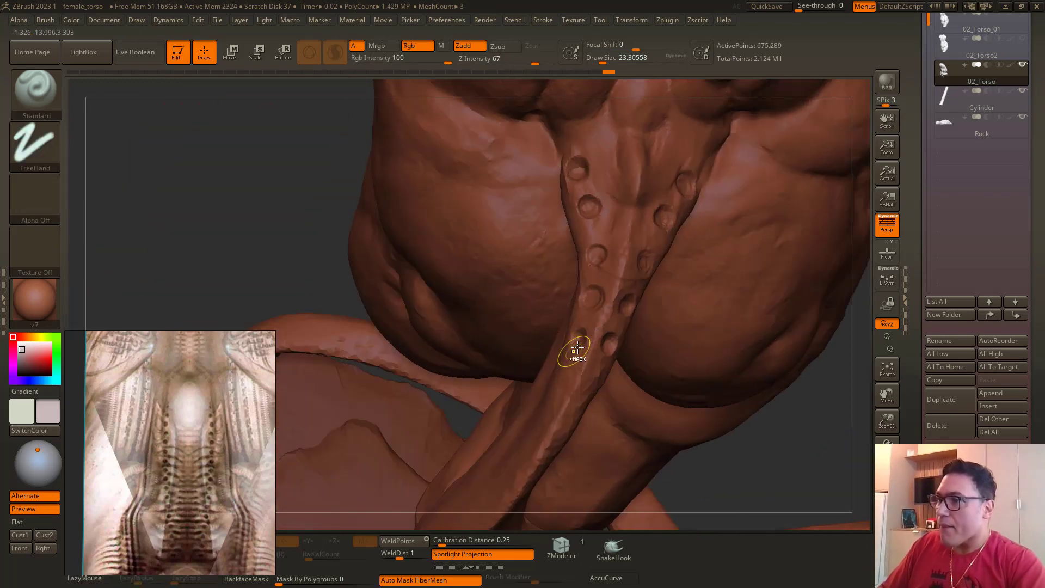
{"action": "key", "text": "ctrl+z"}
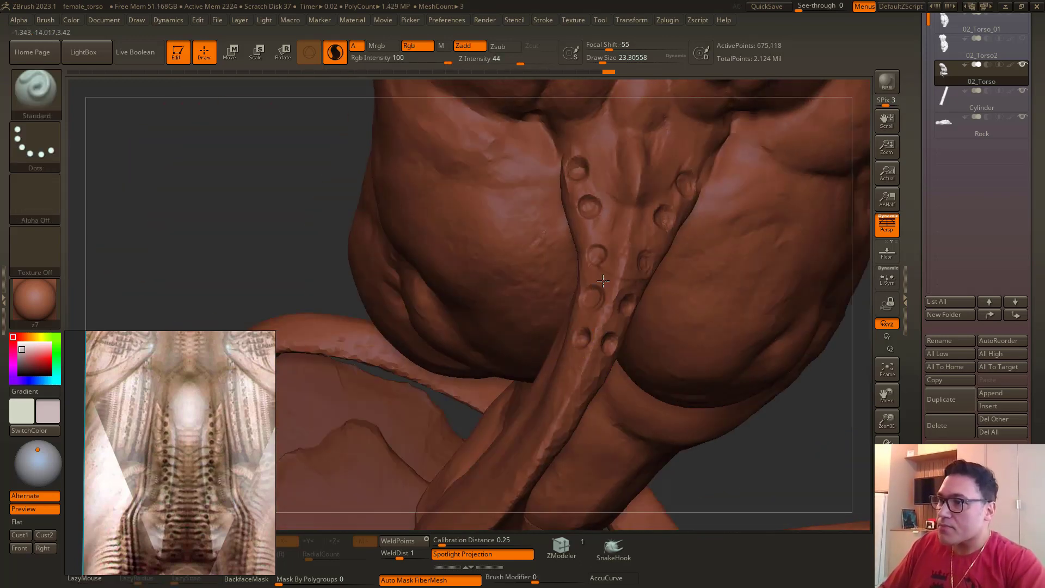
Step: Switch to DamStandard at draw size about 21.6 and carve a crease across the tail between the third and fourth recess pairs
{"action": "mouse_move", "coordinate": [294, 240]}
{"action": "left_mouse_down"}
{"action": "mouse_move", "coordinate": [351, 210]}
{"action": "mouse_move", "coordinate": [457, 285]}
{"action": "mouse_move", "coordinate": [373, 297]}
{"action": "mouse_move", "coordinate": [417, 301]}
{"action": "mouse_move", "coordinate": [436, 298]}
{"action": "mouse_move", "coordinate": [342, 229]}
{"action": "mouse_move", "coordinate": [432, 240]}
{"action": "left_mouse_up"}
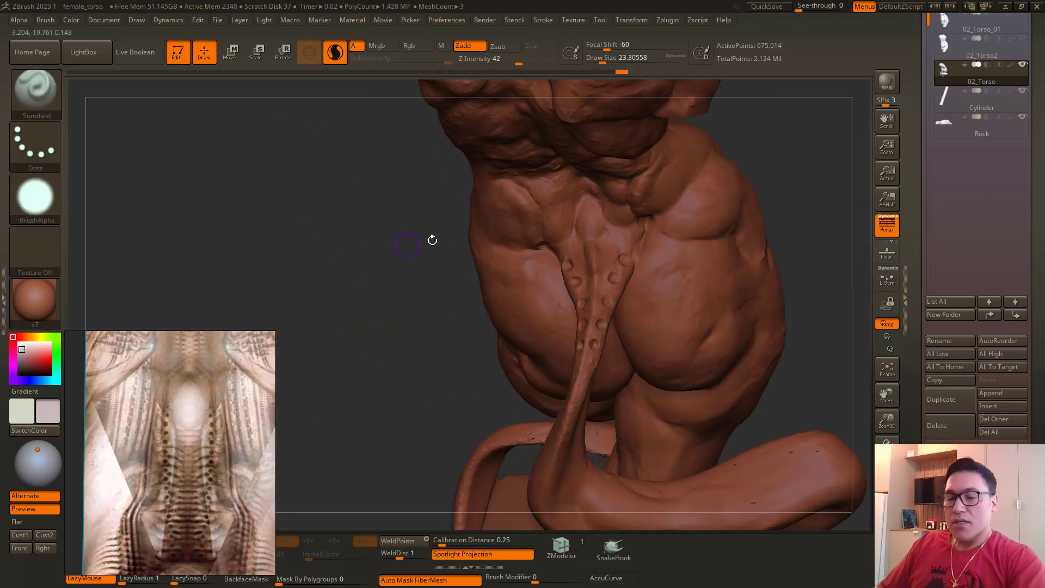
{"action": "key", "text": "b"}
{"action": "key", "text": "d"}
{"action": "key", "text": "s"}
{"action": "left_click_drag", "start_coordinate": [409, 289], "coordinate": [383, 289]}
{"action": "key", "text": "space"}
{"action": "mouse_move", "coordinate": [377, 189]}
{"action": "left_mouse_down"}
{"action": "mouse_move", "coordinate": [331, 183]}
{"action": "mouse_move", "coordinate": [456, 255]}
{"action": "left_mouse_up"}
{"action": "key", "text": "space"}
{"action": "left_click_drag", "start_coordinate": [608, 279], "coordinate": [594, 279]}
{"action": "right_click_drag", "start_coordinate": [518, 234], "coordinate": [569, 268]}
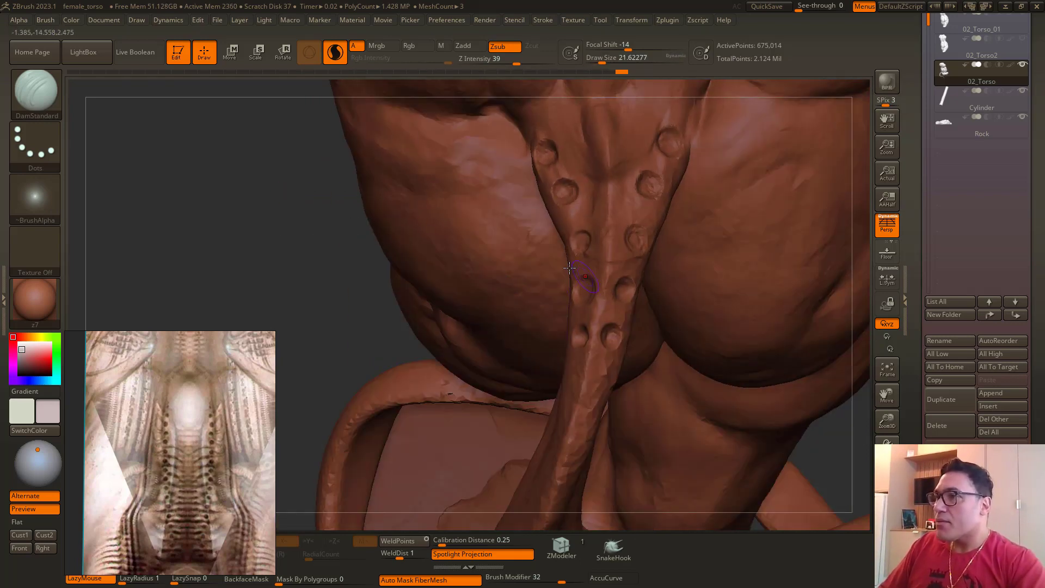
{"action": "left_click_drag", "start_coordinate": [832, 458], "coordinate": [601, 280]}
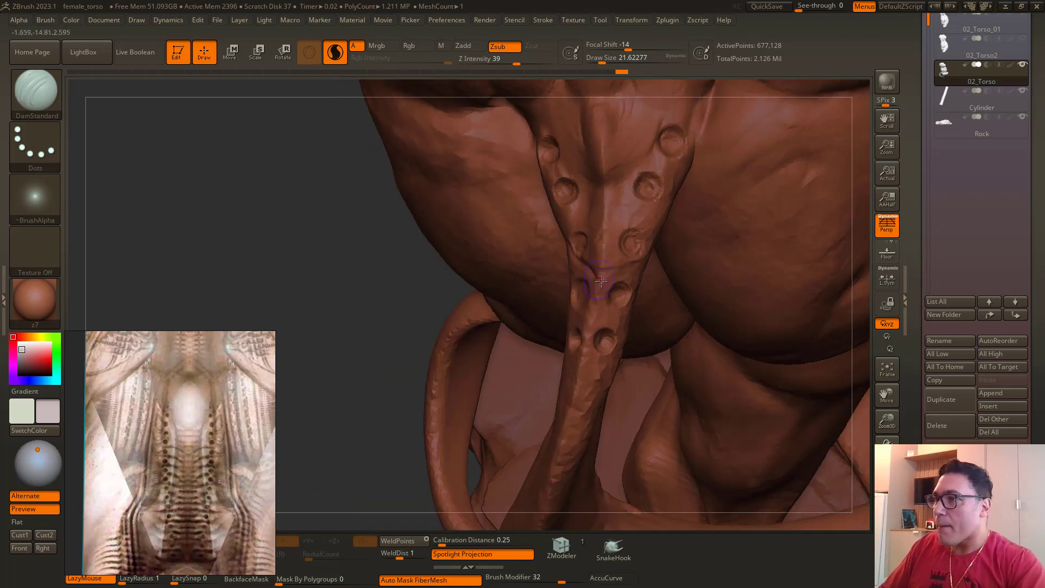
Step: Carve creases between the upper recess pairs on both sides of the tail's root
{"action": "left_click_drag", "start_coordinate": [380, 226], "coordinate": [536, 198]}
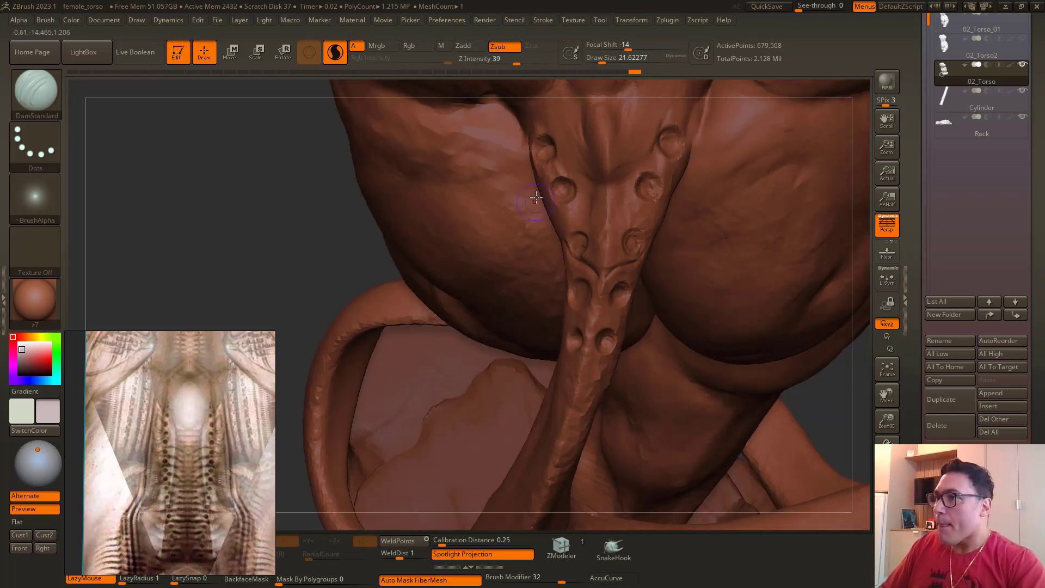
{"action": "left_click", "coordinate": [619, 242]}
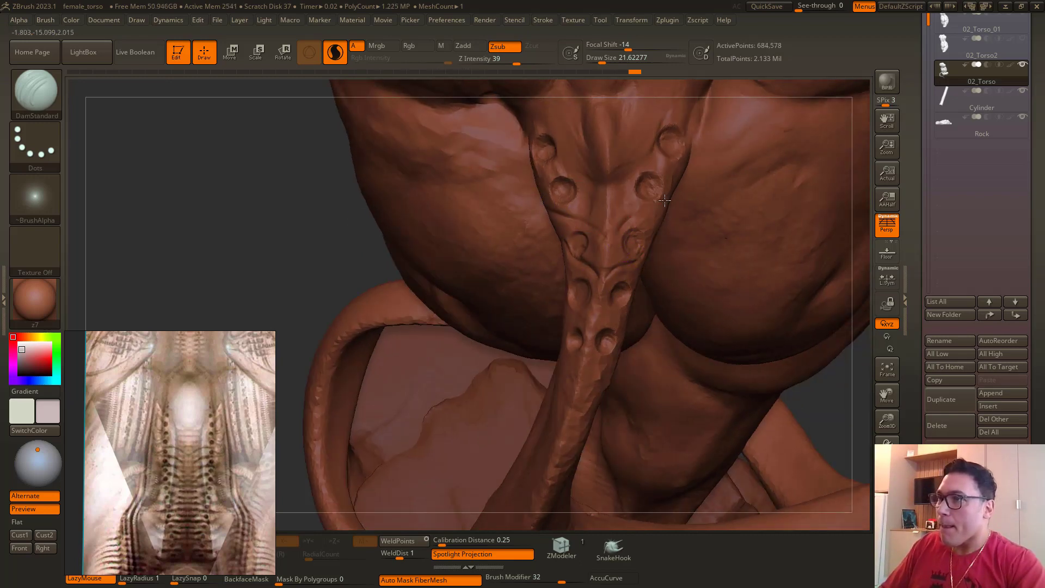
{"action": "left_click_drag", "start_coordinate": [833, 387], "coordinate": [618, 237]}
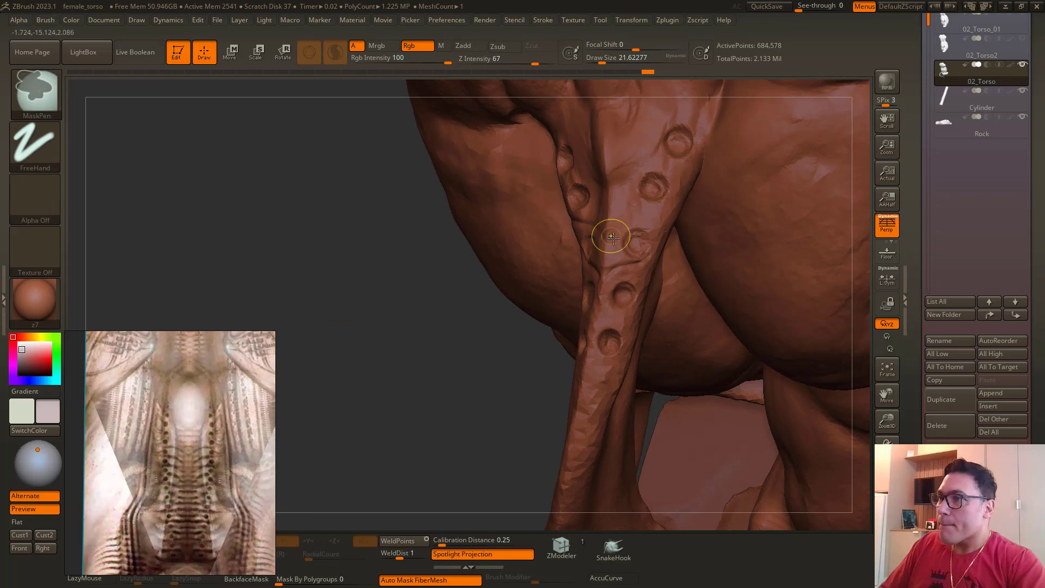
{"action": "left_click", "coordinate": [681, 203]}
{"action": "mouse_move", "coordinate": [409, 273]}
{"action": "left_mouse_down"}
{"action": "mouse_move", "coordinate": [526, 188]}
{"action": "mouse_move", "coordinate": [602, 205]}
{"action": "left_mouse_up"}
{"action": "left_click", "coordinate": [641, 172]}
{"action": "mouse_move", "coordinate": [328, 226]}
{"action": "left_mouse_down"}
{"action": "mouse_move", "coordinate": [429, 144]}
{"action": "mouse_move", "coordinate": [399, 188]}
{"action": "mouse_move", "coordinate": [447, 297]}
{"action": "mouse_move", "coordinate": [413, 289]}
{"action": "mouse_move", "coordinate": [401, 315]}
{"action": "mouse_move", "coordinate": [406, 293]}
{"action": "mouse_move", "coordinate": [334, 278]}
{"action": "mouse_move", "coordinate": [410, 272]}
{"action": "left_mouse_up"}
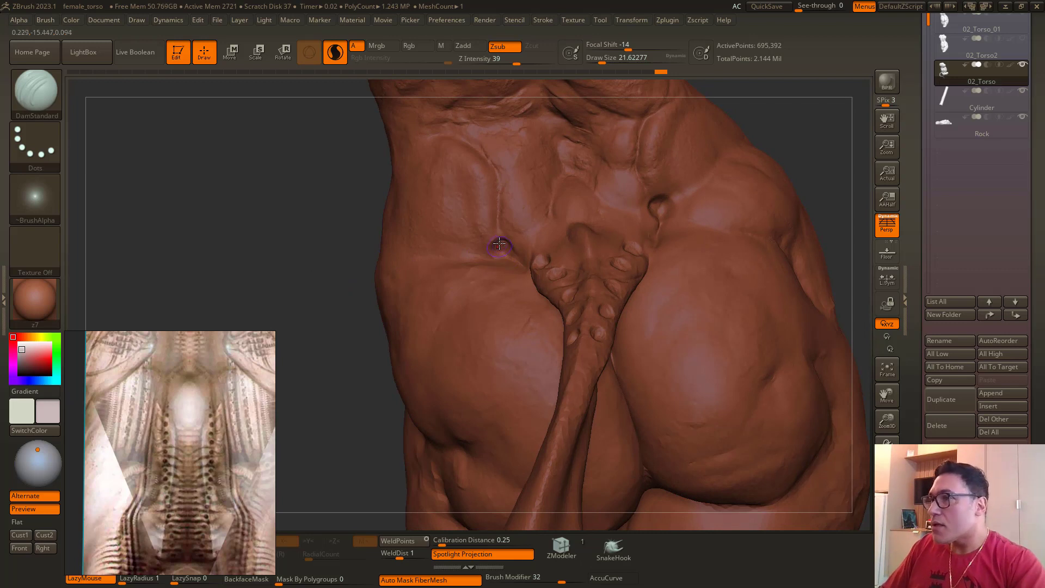
Step: Enlarge DamStandard to draw size about 39 and extend the pits beside the tail's root into creases reaching its edges
{"action": "key", "text": "bracketright"}
{"action": "left_click_drag", "start_coordinate": [501, 243], "coordinate": [542, 266]}
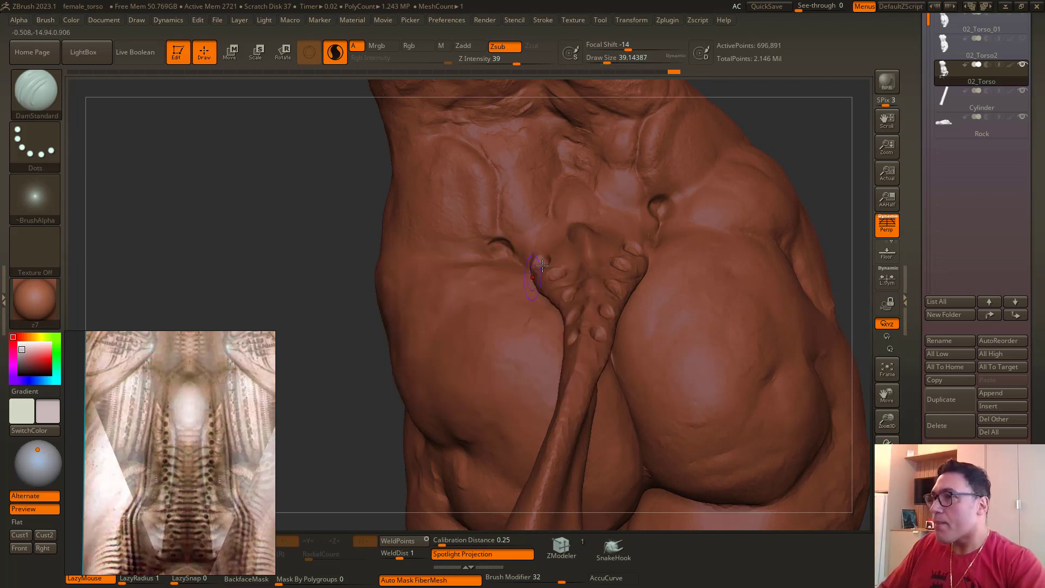
{"action": "left_click_drag", "start_coordinate": [309, 189], "coordinate": [291, 223]}
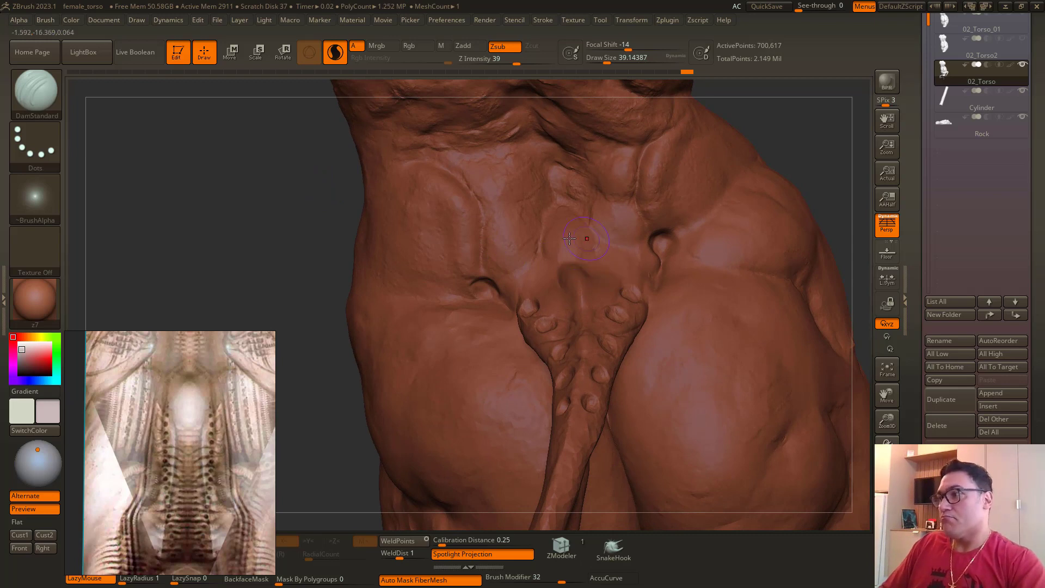
Step: Try long creases running from both sides of the tail's root up the lower back, and undo them
{"action": "left_click_drag", "start_coordinate": [643, 269], "coordinate": [619, 149]}
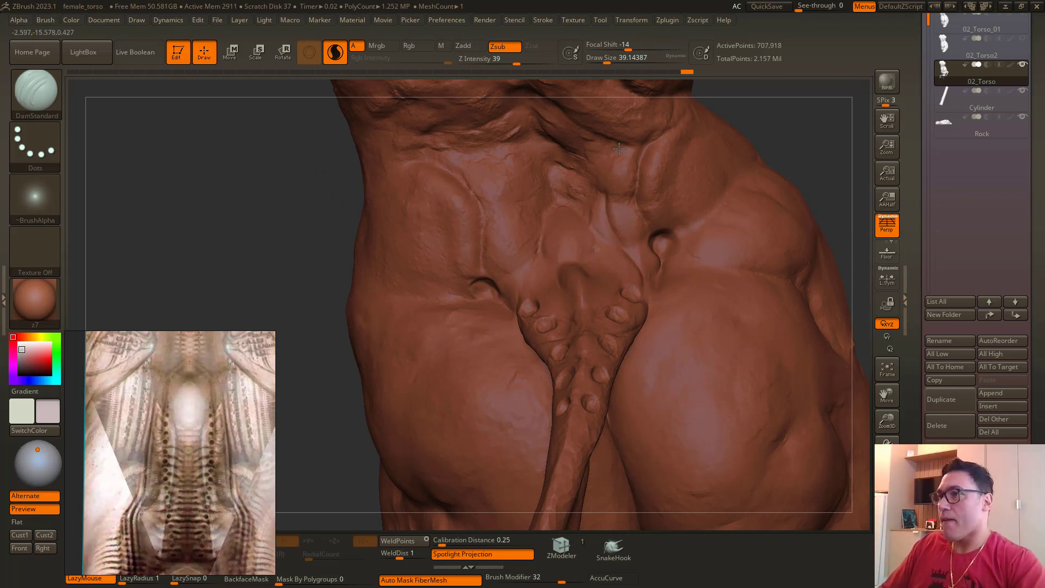
{"action": "key", "text": "ctrl+z"}
{"action": "left_click_drag", "start_coordinate": [516, 305], "coordinate": [442, 139]}
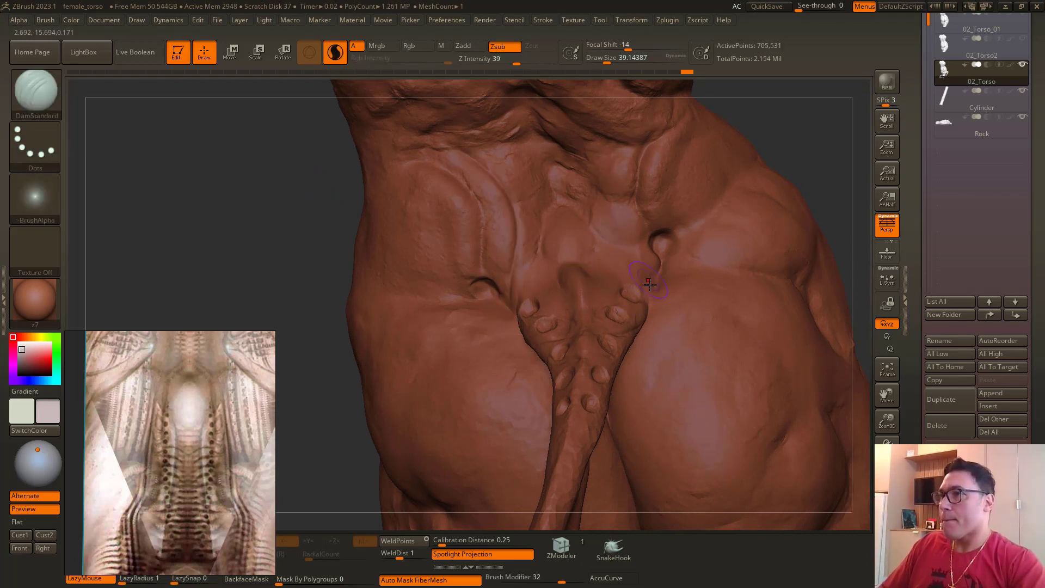
{"action": "left_click_drag", "start_coordinate": [649, 284], "coordinate": [614, 158]}
{"action": "mouse_move", "coordinate": [314, 240]}
{"action": "left_mouse_down"}
{"action": "mouse_move", "coordinate": [334, 191]}
{"action": "mouse_move", "coordinate": [424, 195]}
{"action": "mouse_move", "coordinate": [455, 259]}
{"action": "left_mouse_up"}
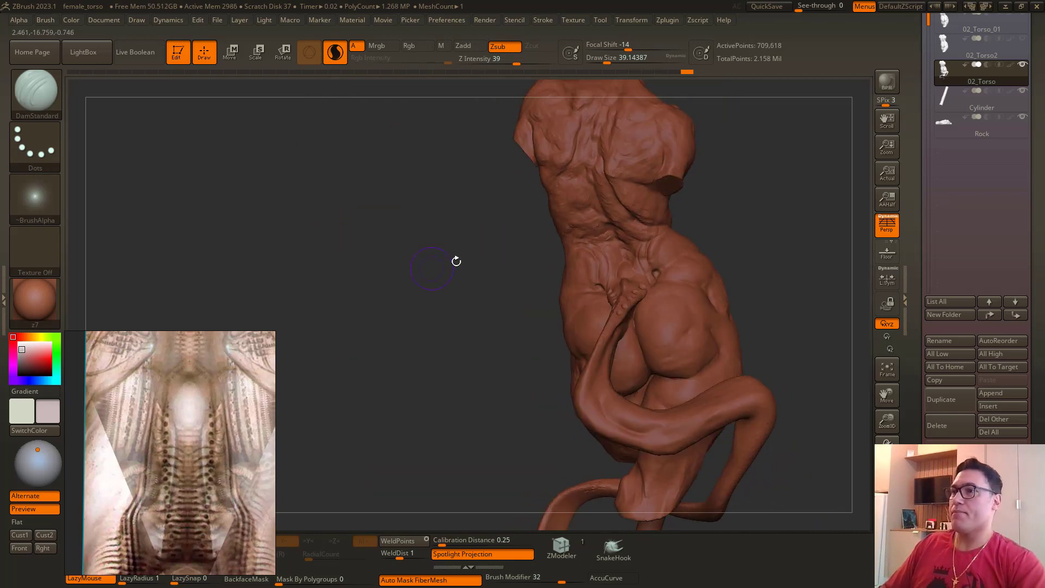
{"action": "key", "text": "ctrl+z"}
{"action": "key", "text": "ctrl+z"}
{"action": "right_click_drag", "start_coordinate": [446, 301], "coordinate": [429, 270], "text": "ctrl"}
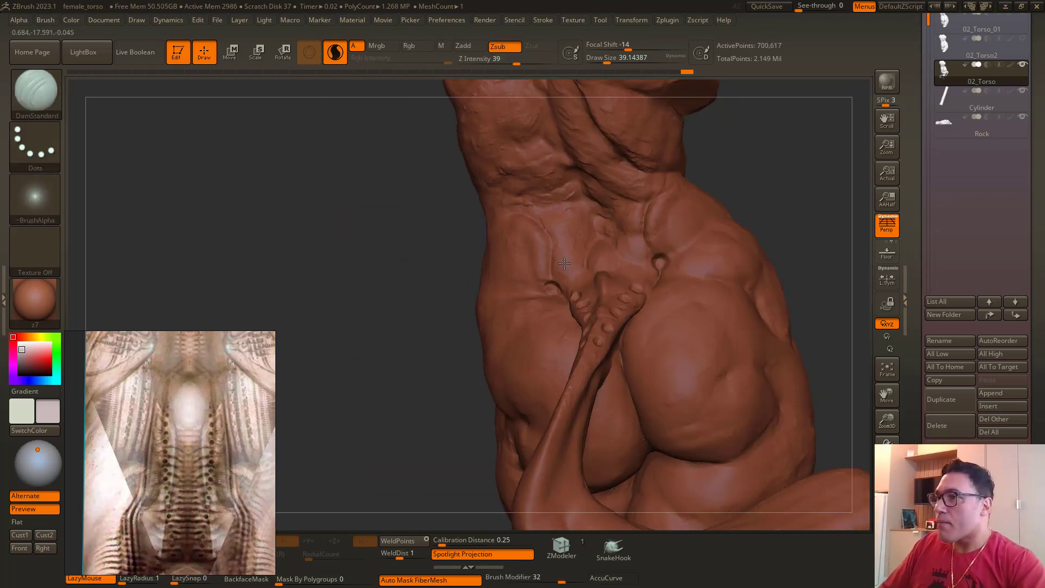
{"action": "key", "text": "ctrl+z"}
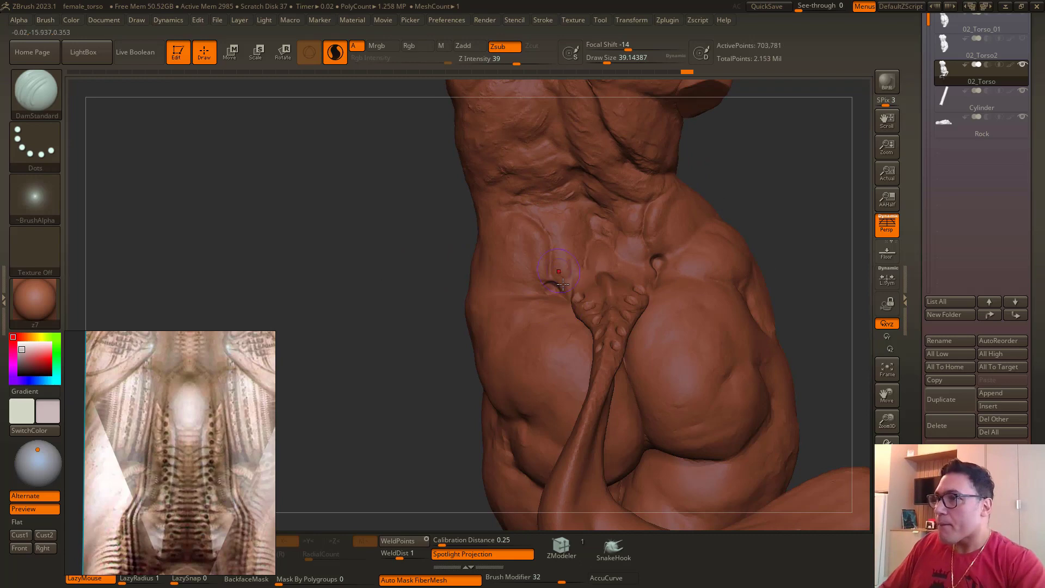
Step: Try shorter creases on the lower back above the tail's root on both sides, and undo them
{"action": "left_click_drag", "start_coordinate": [537, 224], "coordinate": [512, 199]}
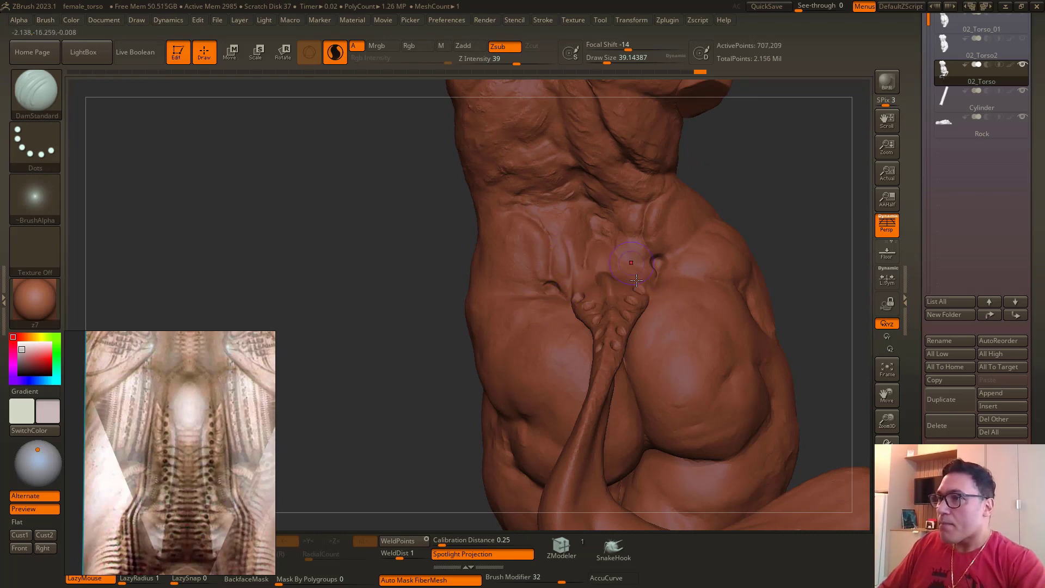
{"action": "left_click_drag", "start_coordinate": [639, 255], "coordinate": [628, 234]}
{"action": "left_click_drag", "start_coordinate": [424, 211], "coordinate": [494, 156], "text": "alt"}
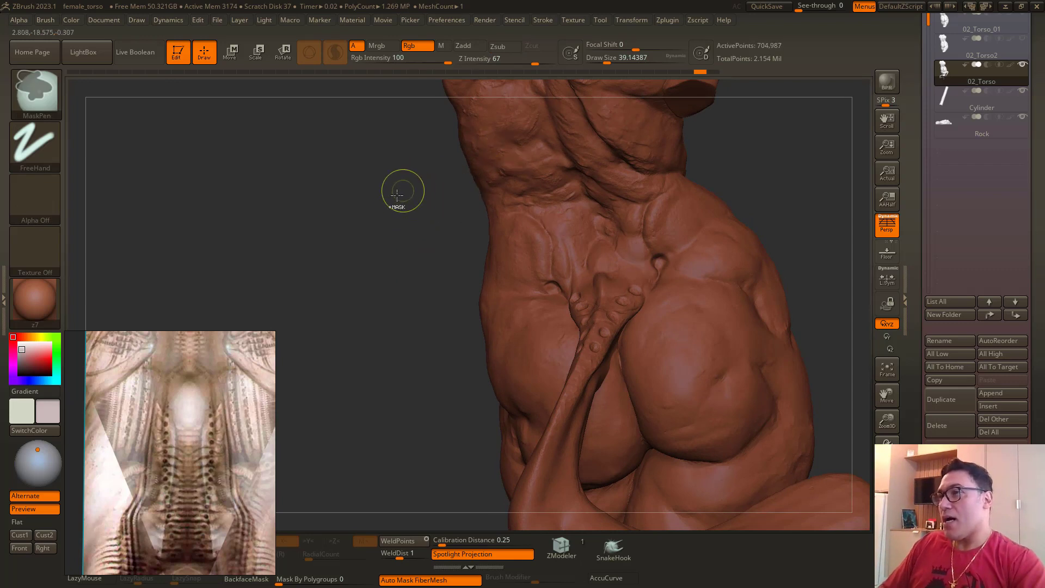
{"action": "key", "text": "ctrl+z"}
{"action": "key", "text": "ctrl+z"}
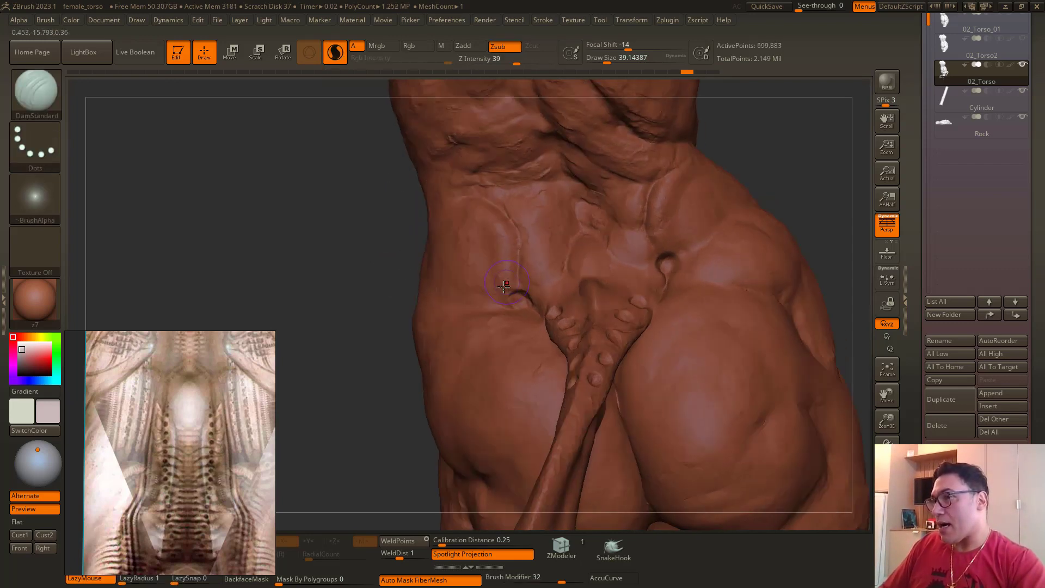
Step: Fill and smooth the deep pits on both sides of the tail's root with ClayBuildup and Smooth
{"action": "left_click_drag", "start_coordinate": [507, 289], "coordinate": [508, 299], "text": "shift"}
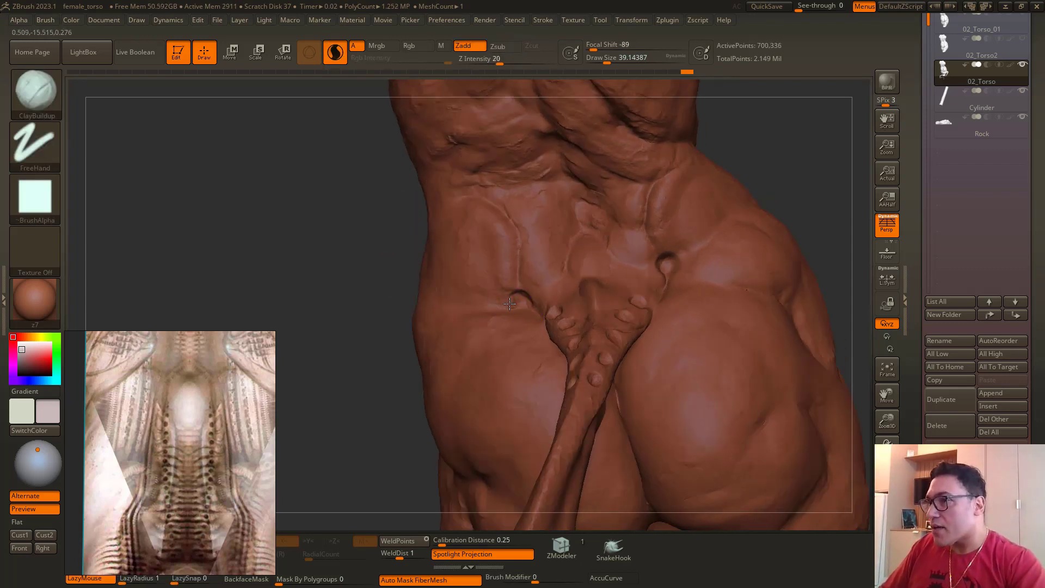
{"action": "key", "text": "shift"}
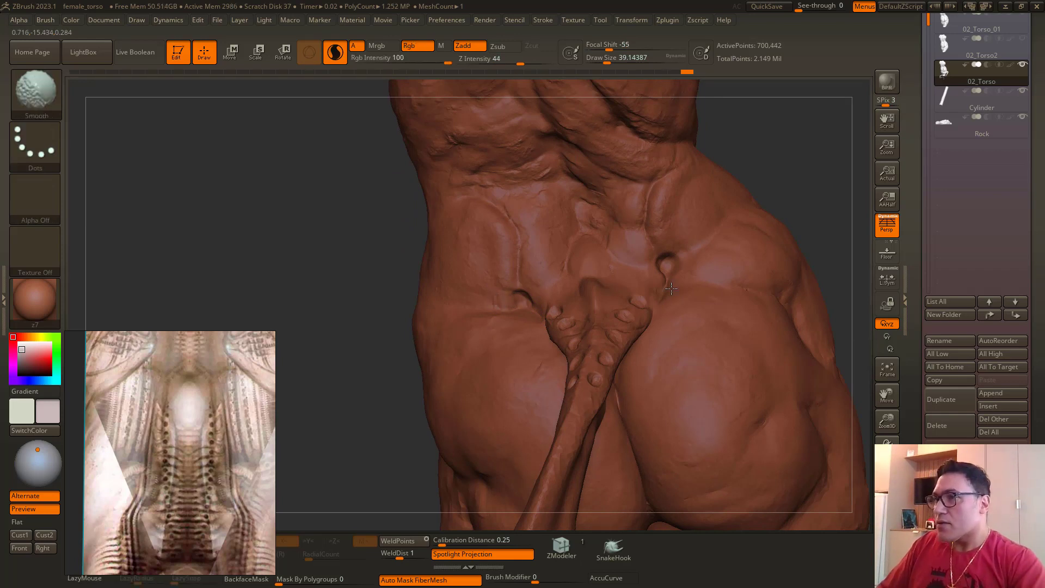
{"action": "left_click_drag", "start_coordinate": [671, 289], "coordinate": [662, 273], "text": "shift"}
{"action": "key", "text": "shift"}
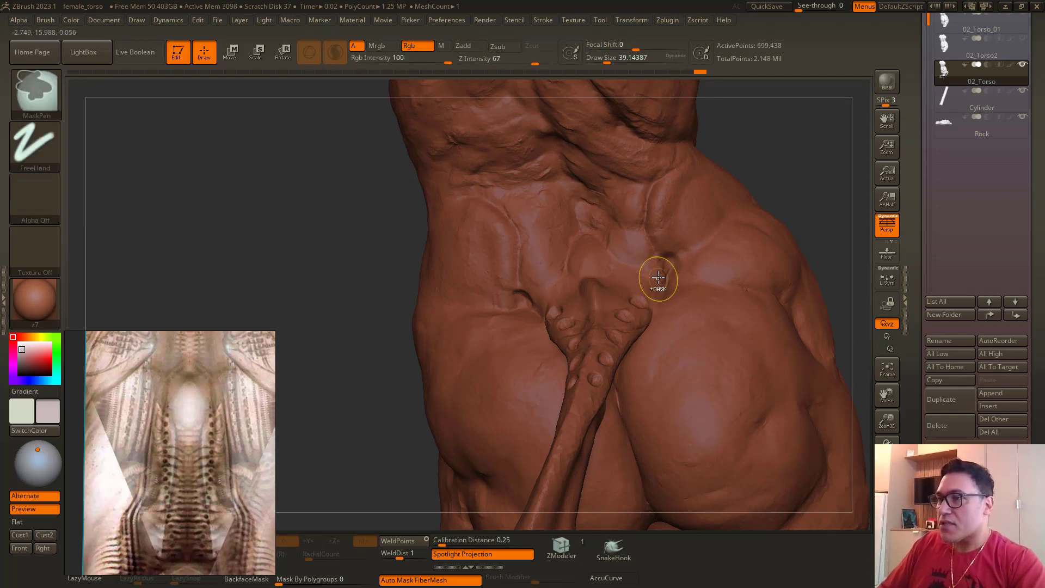
{"action": "left_click_drag", "start_coordinate": [654, 285], "coordinate": [662, 272]}
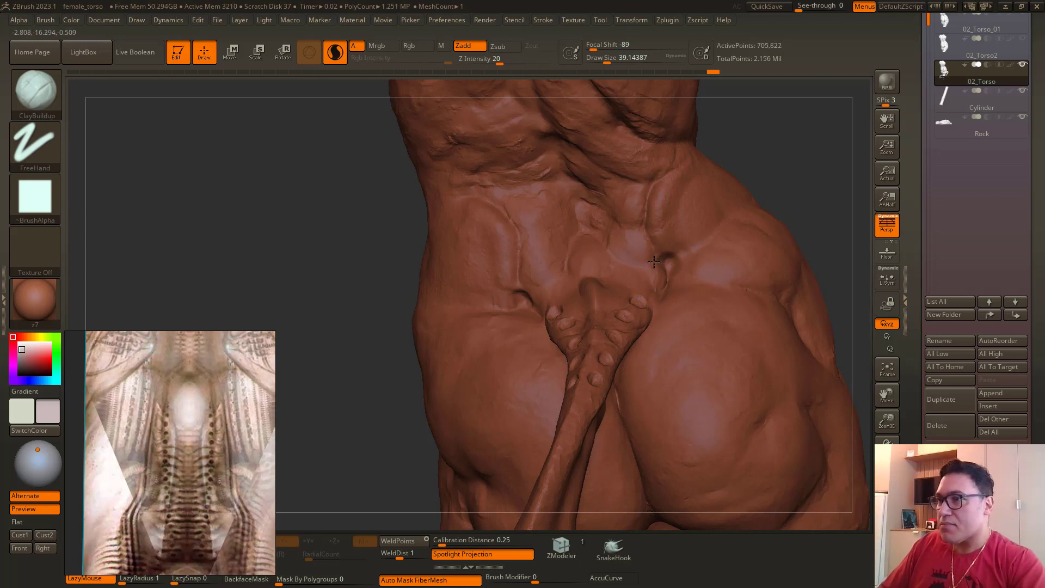
{"action": "key", "text": "shift"}
{"action": "left_click_drag", "start_coordinate": [655, 268], "coordinate": [675, 259]}
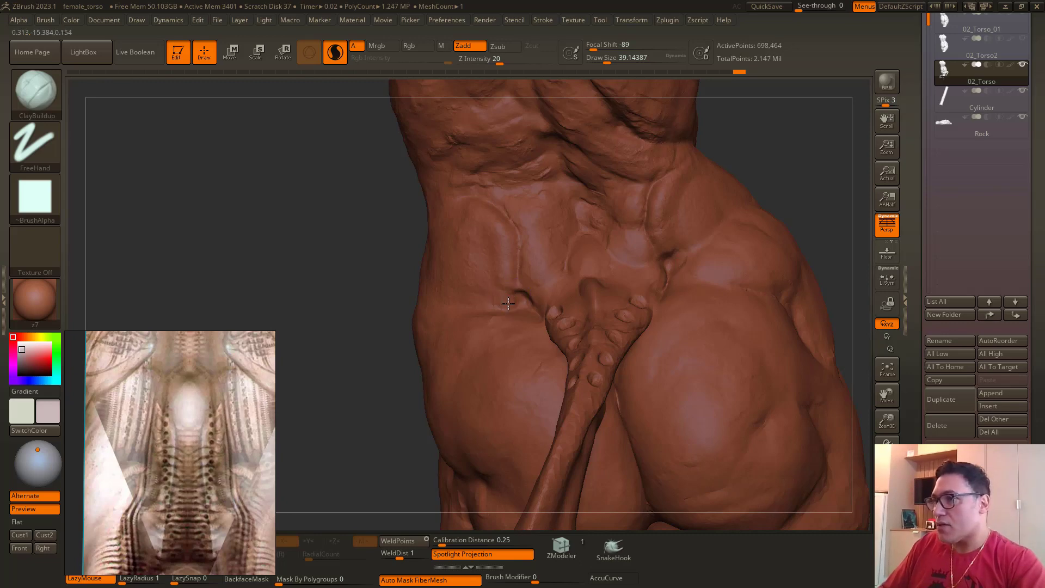
{"action": "left_click_drag", "start_coordinate": [508, 303], "coordinate": [523, 304]}
{"action": "key", "text": "shift"}
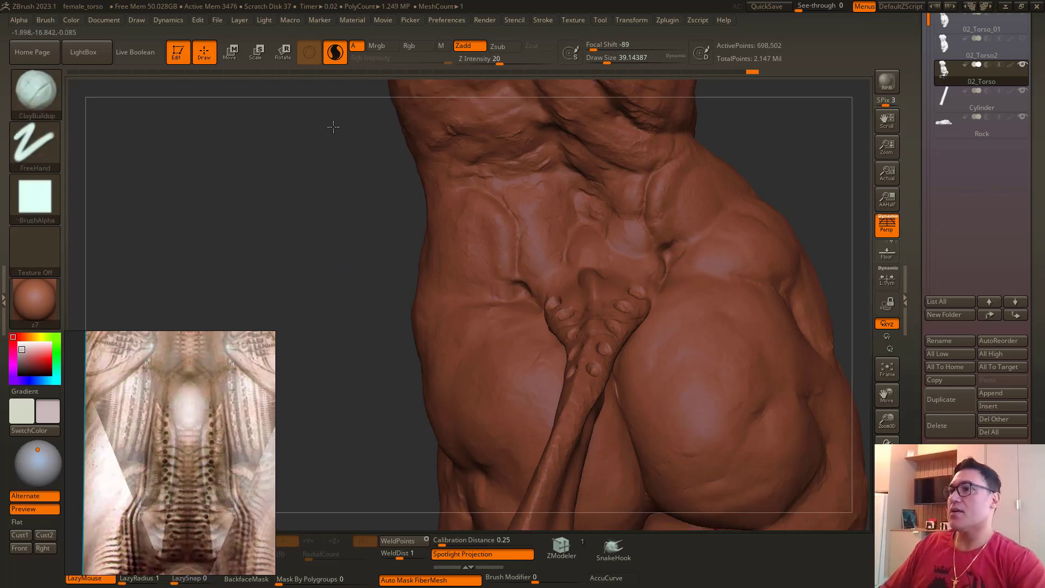
Step: Switch to DamStandard at draw size about 46 and carve creases from both side pits toward the middle of the tail's root
{"action": "right_click_drag", "start_coordinate": [328, 125], "coordinate": [421, 164], "text": "ctrl"}
{"action": "mouse_move", "coordinate": [433, 257]}
{"action": "right_mouse_down", "text": "ctrl"}
{"action": "mouse_move", "coordinate": [382, 283]}
{"action": "mouse_move", "coordinate": [374, 252]}
{"action": "mouse_move", "coordinate": [341, 271]}
{"action": "mouse_move", "coordinate": [420, 264]}
{"action": "right_mouse_up", "text": "ctrl"}
{"action": "key", "text": "space"}
{"action": "left_click_drag", "start_coordinate": [691, 281], "coordinate": [684, 280]}
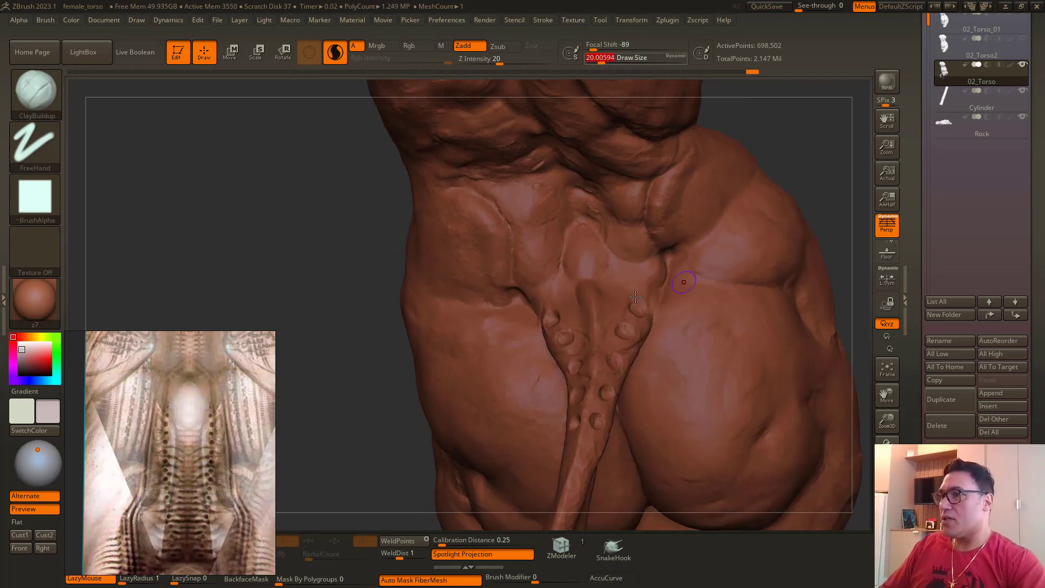
{"action": "right_click_drag", "start_coordinate": [384, 236], "coordinate": [393, 237]}
{"action": "key", "text": "b"}
{"action": "key", "text": "d"}
{"action": "key", "text": "s"}
{"action": "key", "text": "space"}
{"action": "left_click_drag", "start_coordinate": [602, 312], "coordinate": [611, 308]}
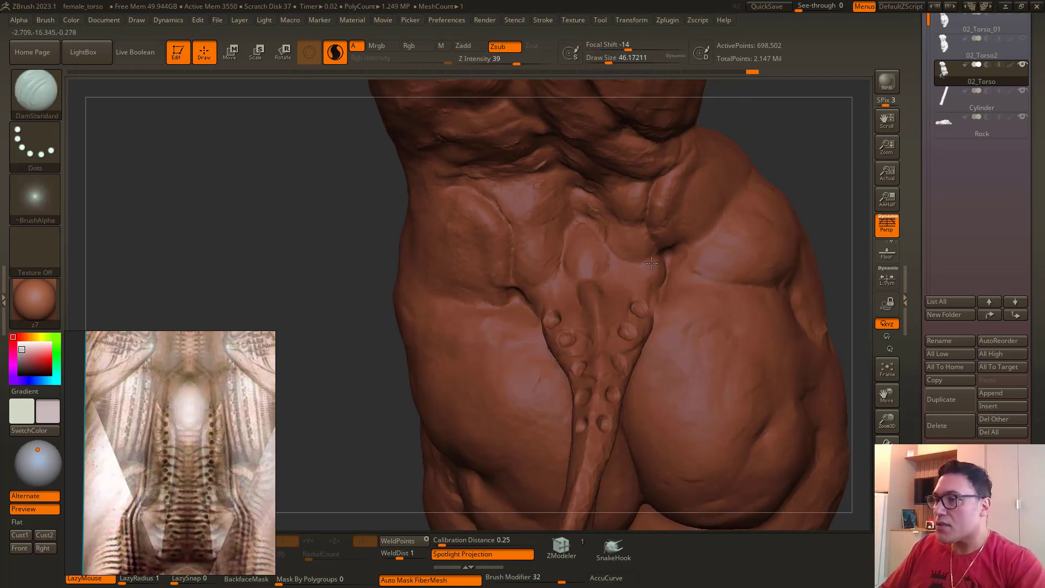
{"action": "left_click_drag", "start_coordinate": [636, 272], "coordinate": [600, 311]}
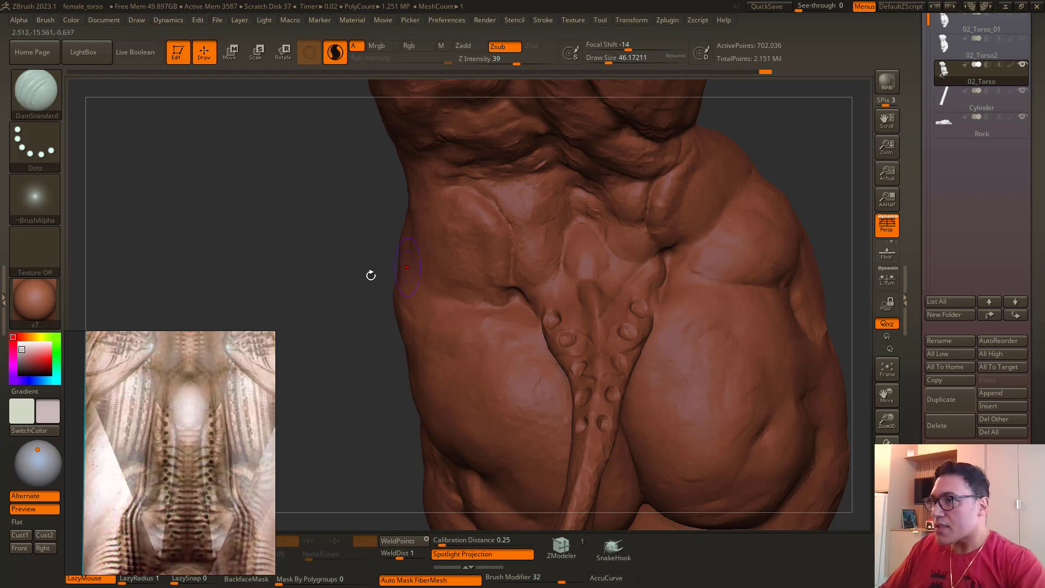
{"action": "left_click_drag", "start_coordinate": [371, 276], "coordinate": [589, 325]}
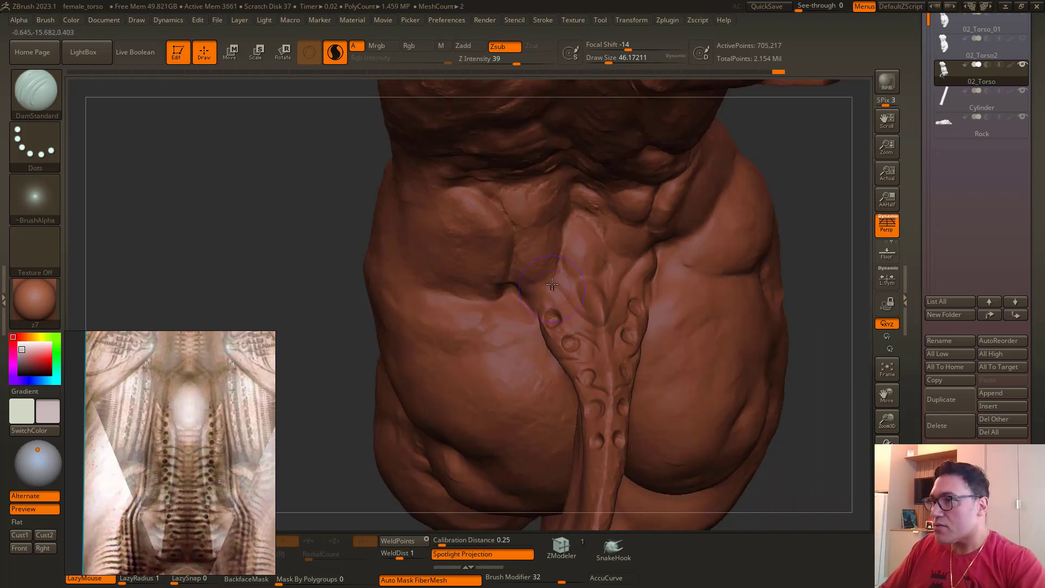
{"action": "left_click_drag", "start_coordinate": [321, 207], "coordinate": [611, 267]}
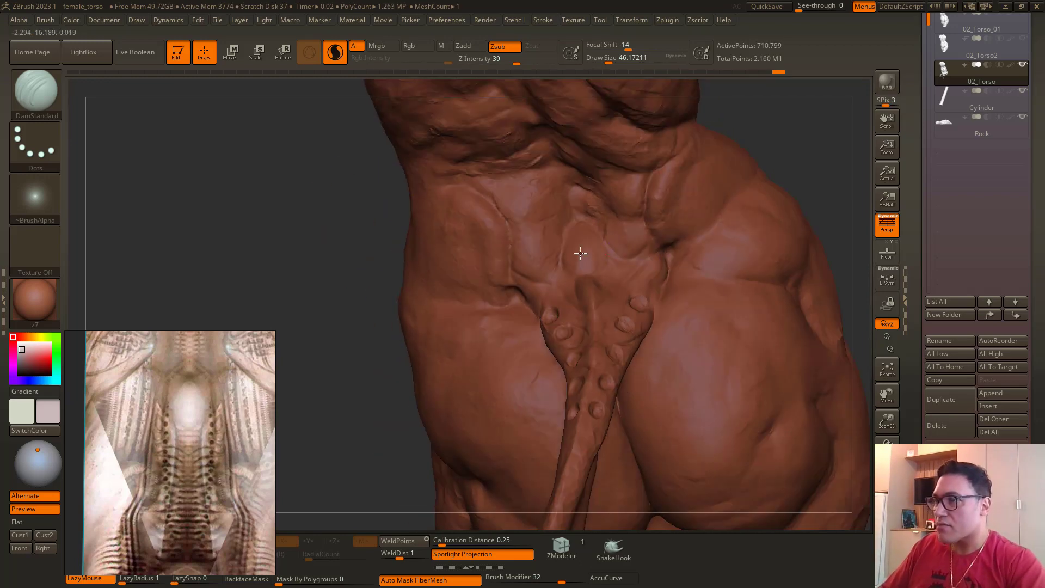
Step: Carve one more crease into the lower back, on the left flank above the tail's root, with DamStandard
{"action": "left_click_drag", "start_coordinate": [520, 256], "coordinate": [490, 287]}
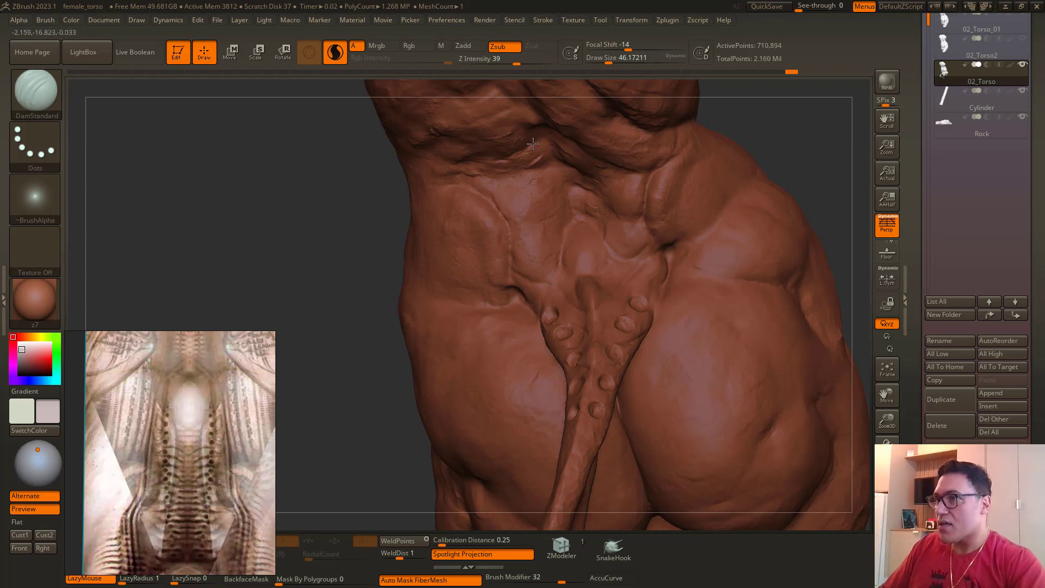
{"action": "left_click_drag", "start_coordinate": [322, 240], "coordinate": [347, 211], "text": "alt"}
{"action": "left_click_drag", "start_coordinate": [391, 173], "coordinate": [451, 247]}
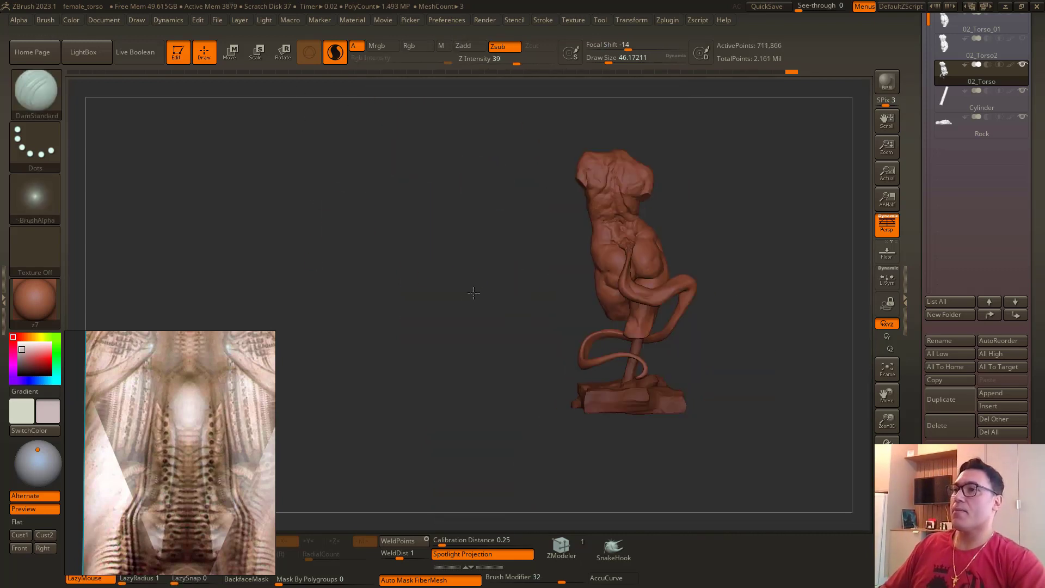
{"action": "left_click_drag", "start_coordinate": [473, 293], "coordinate": [481, 332]}
{"action": "mouse_move", "coordinate": [439, 269]}
{"action": "left_mouse_down"}
{"action": "mouse_move", "coordinate": [436, 322]}
{"action": "mouse_move", "coordinate": [479, 327]}
{"action": "left_mouse_up"}
Step: Adjust the shape of the tail's curve below its root with the Move and Move Topological brushes
{"action": "key", "text": "b"}
{"action": "key", "text": "m"}
{"action": "key", "text": "v"}
{"action": "mouse_move", "coordinate": [484, 274]}
{"action": "left_mouse_down"}
{"action": "mouse_move", "coordinate": [460, 277]}
{"action": "mouse_move", "coordinate": [581, 351]}
{"action": "mouse_move", "coordinate": [622, 329]}
{"action": "left_mouse_up"}
{"action": "key", "text": "space"}
{"action": "key", "text": "b"}
{"action": "key", "text": "m"}
{"action": "key", "text": "t"}
{"action": "mouse_move", "coordinate": [448, 252]}
{"action": "left_mouse_down", "text": "alt"}
{"action": "mouse_move", "coordinate": [592, 251]}
{"action": "mouse_move", "coordinate": [604, 271]}
{"action": "mouse_move", "coordinate": [644, 260]}
{"action": "left_mouse_up", "text": "alt"}
{"action": "left_click_drag", "start_coordinate": [620, 351], "coordinate": [626, 348]}
{"action": "left_click_drag", "start_coordinate": [371, 297], "coordinate": [485, 276]}
{"action": "left_click_drag", "start_coordinate": [591, 316], "coordinate": [571, 361]}
Step: Carve a long crease along the tail's curve with DamStandard at draw size about 59 and smooth its upper part
{"action": "key", "text": "b"}
{"action": "key", "text": "d"}
{"action": "key", "text": "s"}
{"action": "key", "text": "space"}
{"action": "left_click_drag", "start_coordinate": [603, 292], "coordinate": [593, 292]}
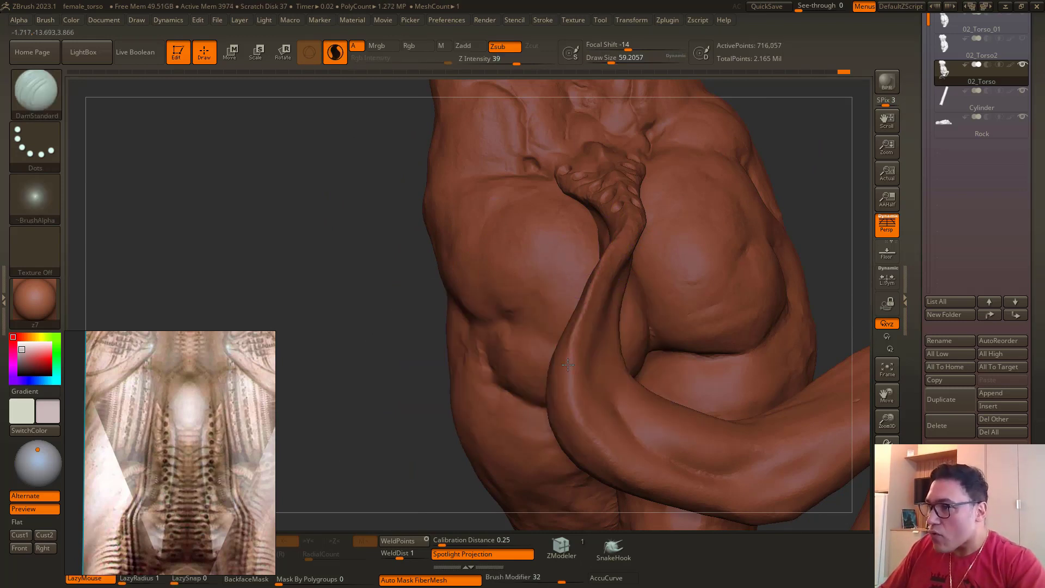
{"action": "left_click_drag", "start_coordinate": [568, 365], "coordinate": [637, 473]}
{"action": "mouse_move", "coordinate": [564, 370]}
{"action": "left_mouse_down", "text": "shift"}
{"action": "mouse_move", "coordinate": [587, 294]}
{"action": "mouse_move", "coordinate": [583, 413]}
{"action": "left_mouse_up", "text": "shift"}
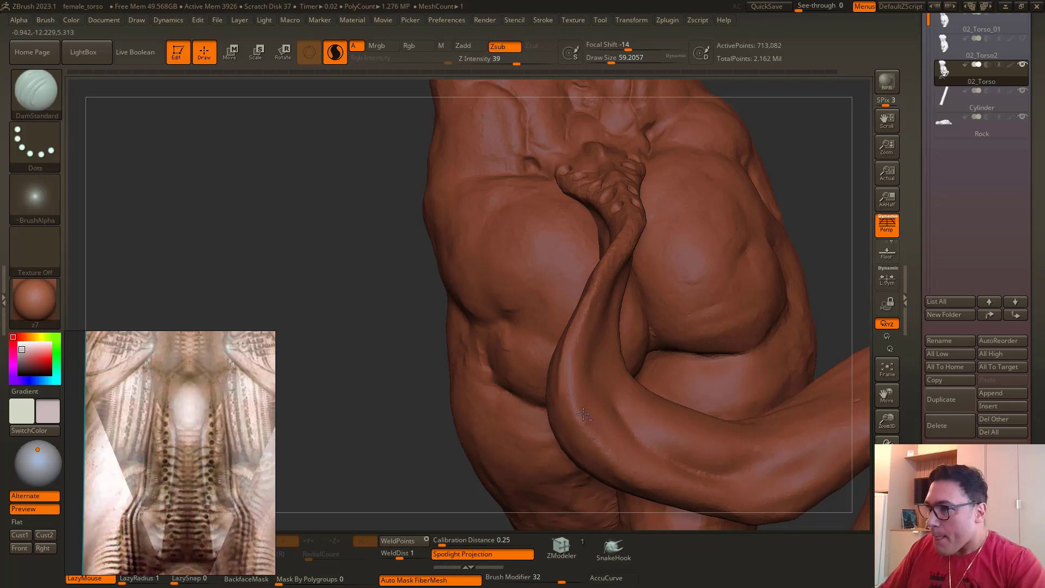
Step: Carve a crease down the middle of the tail's root between the two rows of round recesses
{"action": "left_click_drag", "start_coordinate": [378, 228], "coordinate": [618, 330]}
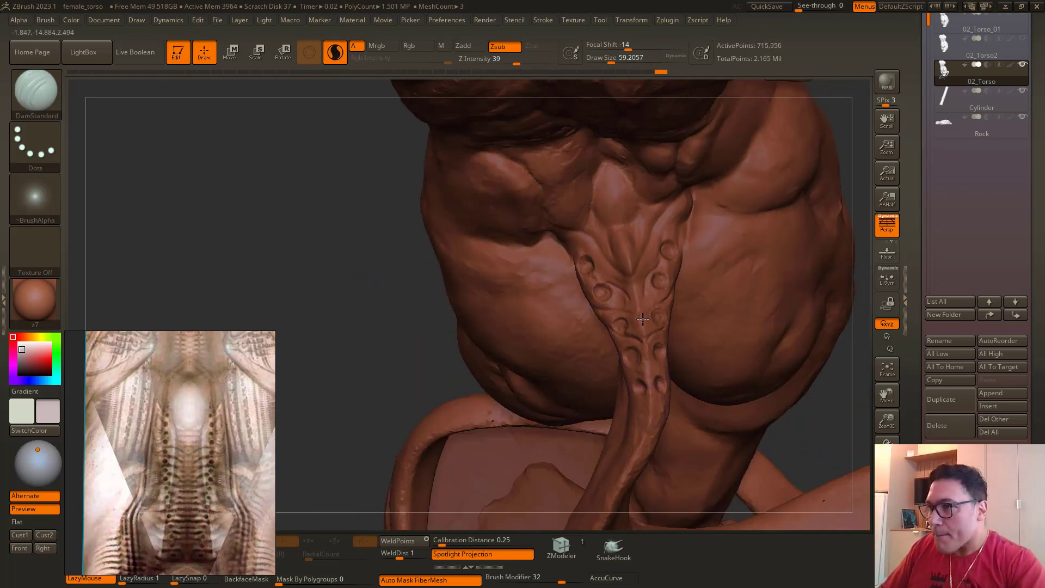
{"action": "left_click_drag", "start_coordinate": [637, 293], "coordinate": [648, 408]}
{"action": "mouse_move", "coordinate": [345, 191]}
{"action": "left_mouse_down"}
{"action": "mouse_move", "coordinate": [357, 277]}
{"action": "mouse_move", "coordinate": [412, 273]}
{"action": "left_mouse_up"}
{"action": "mouse_move", "coordinate": [321, 126]}
{"action": "right_mouse_down", "text": "ctrl"}
{"action": "mouse_move", "coordinate": [432, 256]}
{"action": "mouse_move", "coordinate": [418, 280]}
{"action": "right_mouse_up", "text": "ctrl"}
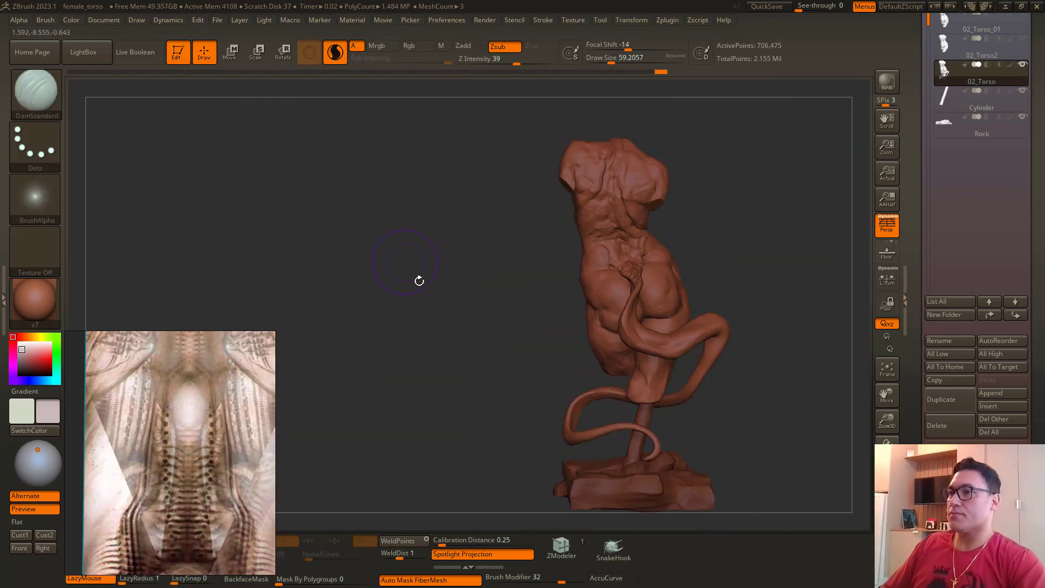
{"action": "left_click_drag", "start_coordinate": [423, 325], "coordinate": [312, 224], "text": "alt"}
{"action": "right_click_drag", "start_coordinate": [312, 223], "coordinate": [305, 136], "text": "ctrl"}
Step: Carve a crease along the underside of the tail's large bend, undoing unwanted strokes
{"action": "mouse_move", "coordinate": [496, 333]}
{"action": "left_mouse_down"}
{"action": "mouse_move", "coordinate": [525, 373]}
{"action": "mouse_move", "coordinate": [656, 411]}
{"action": "left_mouse_up"}
{"action": "key", "text": "ctrl+z"}
{"action": "key", "text": "shift"}
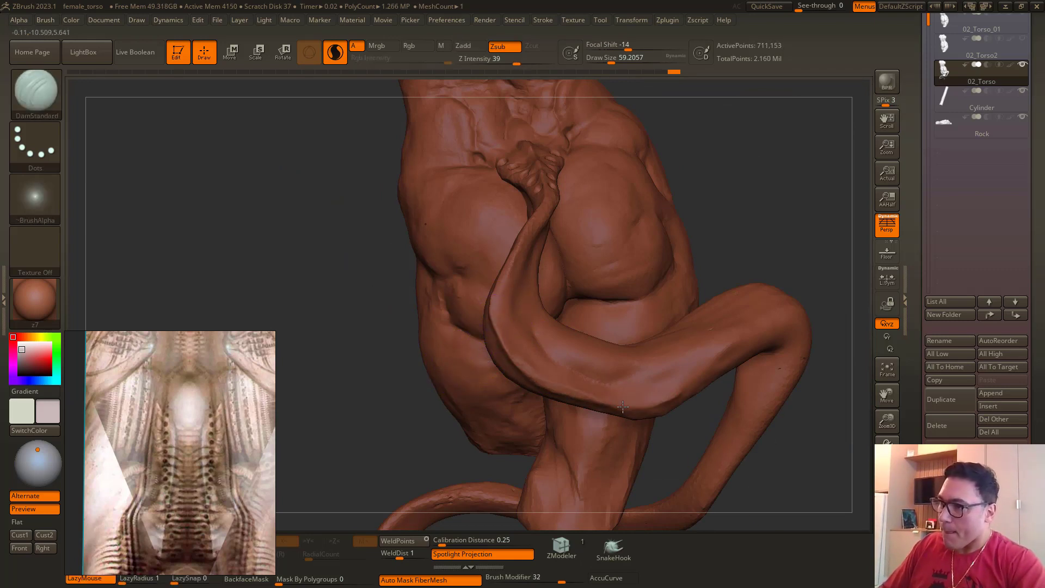
{"action": "left_click_drag", "start_coordinate": [622, 406], "coordinate": [684, 392]}
{"action": "right_click_drag", "start_coordinate": [438, 103], "coordinate": [434, 179], "text": "ctrl"}
{"action": "mouse_move", "coordinate": [353, 292]}
{"action": "right_mouse_down"}
{"action": "mouse_move", "coordinate": [400, 296]}
{"action": "mouse_move", "coordinate": [361, 296]}
{"action": "mouse_move", "coordinate": [380, 266]}
{"action": "mouse_move", "coordinate": [358, 354]}
{"action": "right_mouse_up"}
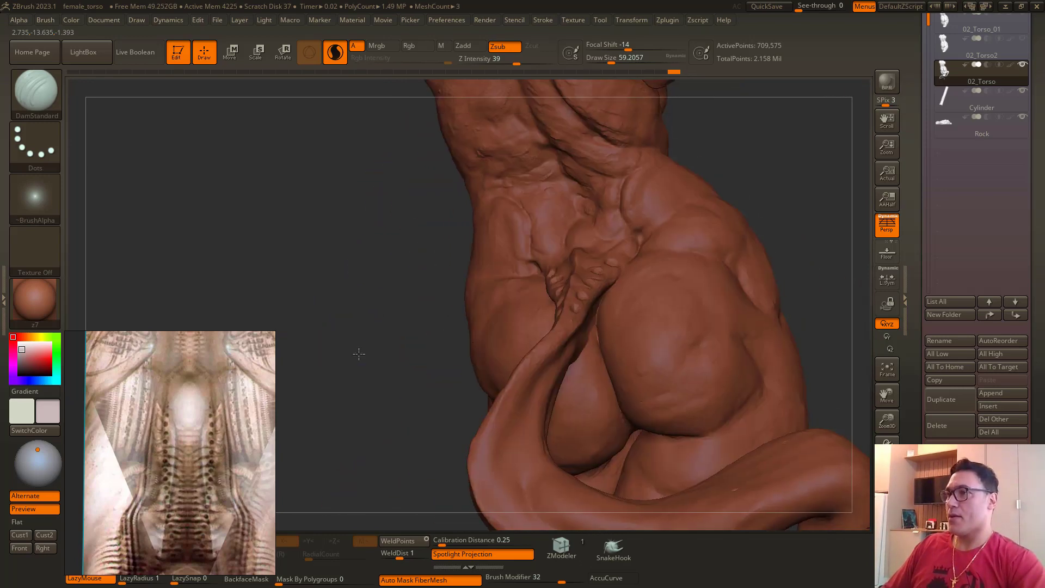
{"action": "key", "text": "ctrl+z"}
{"action": "mouse_move", "coordinate": [359, 284]}
{"action": "right_mouse_down", "text": "ctrl"}
{"action": "mouse_move", "coordinate": [334, 329]}
{"action": "mouse_move", "coordinate": [375, 245]}
{"action": "mouse_move", "coordinate": [348, 243]}
{"action": "mouse_move", "coordinate": [345, 320]}
{"action": "mouse_move", "coordinate": [340, 297]}
{"action": "right_mouse_up", "text": "ctrl"}
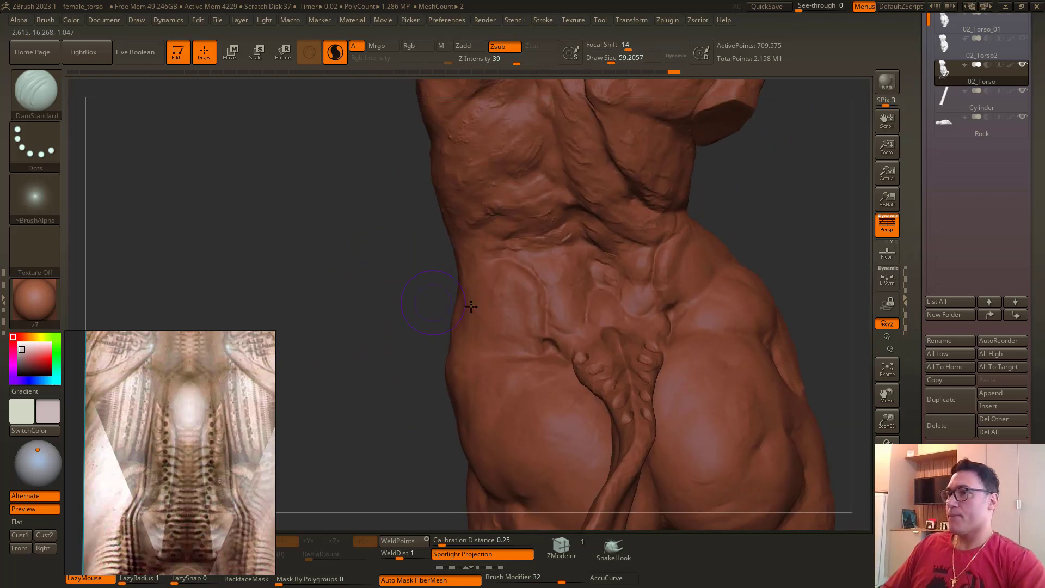
Step: Fill out the muscle volume on the lower back, left of the spine, with the Clay brush at draw size about 94
{"action": "key", "text": "space"}
{"action": "left_click_drag", "start_coordinate": [557, 277], "coordinate": [566, 277]}
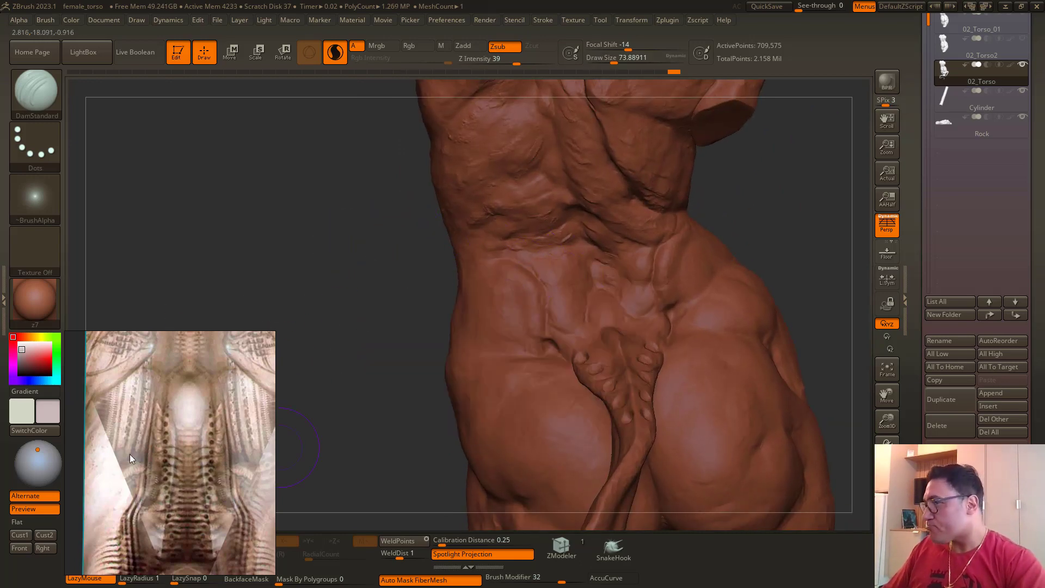
{"action": "left_click_drag", "start_coordinate": [396, 228], "coordinate": [553, 338]}
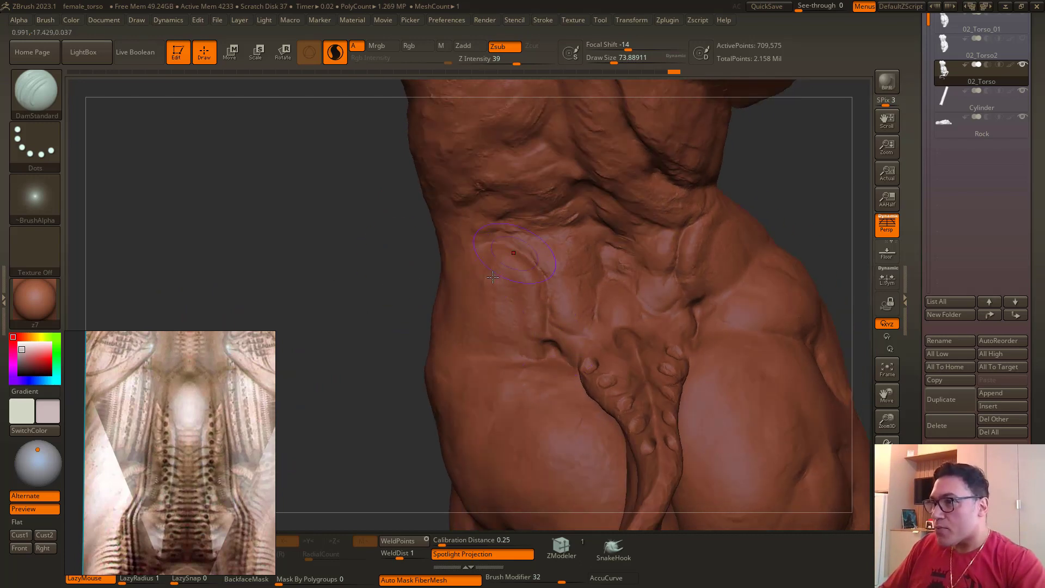
{"action": "key", "text": "b"}
{"action": "key", "text": "c"}
{"action": "key", "text": "b"}
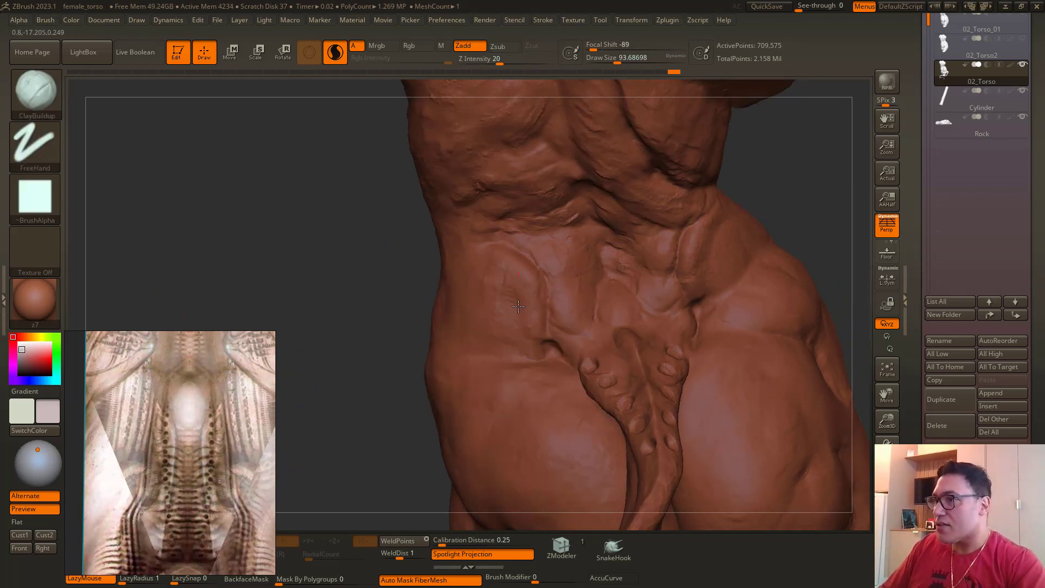
{"action": "key", "text": "b"}
{"action": "key", "text": "c"}
{"action": "key", "text": "l"}
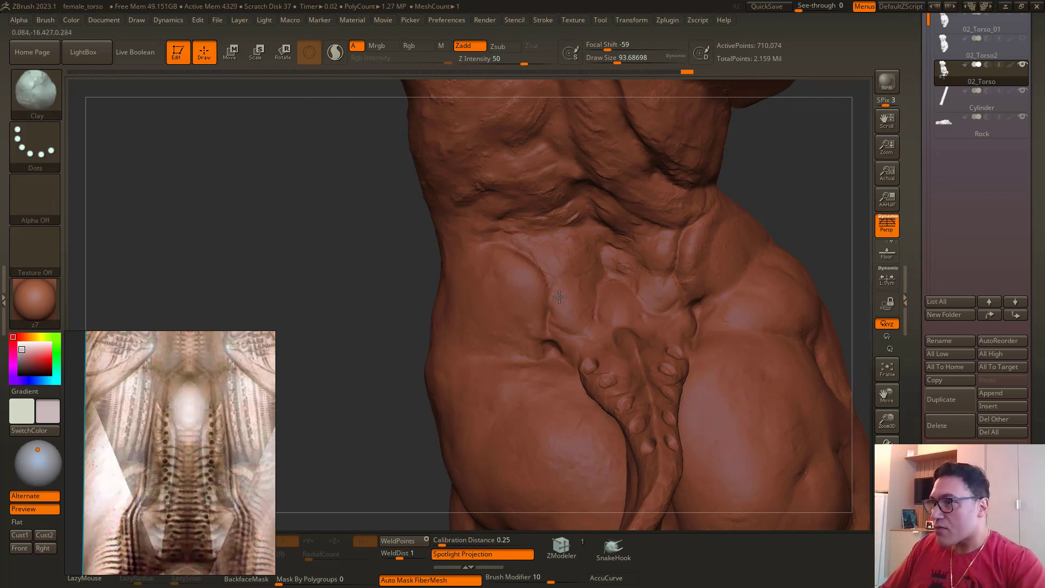
{"action": "mouse_move", "coordinate": [385, 245]}
{"action": "left_mouse_down"}
{"action": "mouse_move", "coordinate": [693, 291]}
{"action": "mouse_move", "coordinate": [676, 271]}
{"action": "left_mouse_up"}
{"action": "key", "text": "space"}
{"action": "key", "text": "space"}
Step: Reduce the Clay brush to draw size about 18 and build up the insides of the upper recesses in the right row
{"action": "mouse_move", "coordinate": [361, 156]}
{"action": "left_mouse_down"}
{"action": "mouse_move", "coordinate": [419, 226]}
{"action": "mouse_move", "coordinate": [429, 256]}
{"action": "mouse_move", "coordinate": [414, 253]}
{"action": "mouse_move", "coordinate": [432, 264]}
{"action": "mouse_move", "coordinate": [429, 254]}
{"action": "left_mouse_up"}
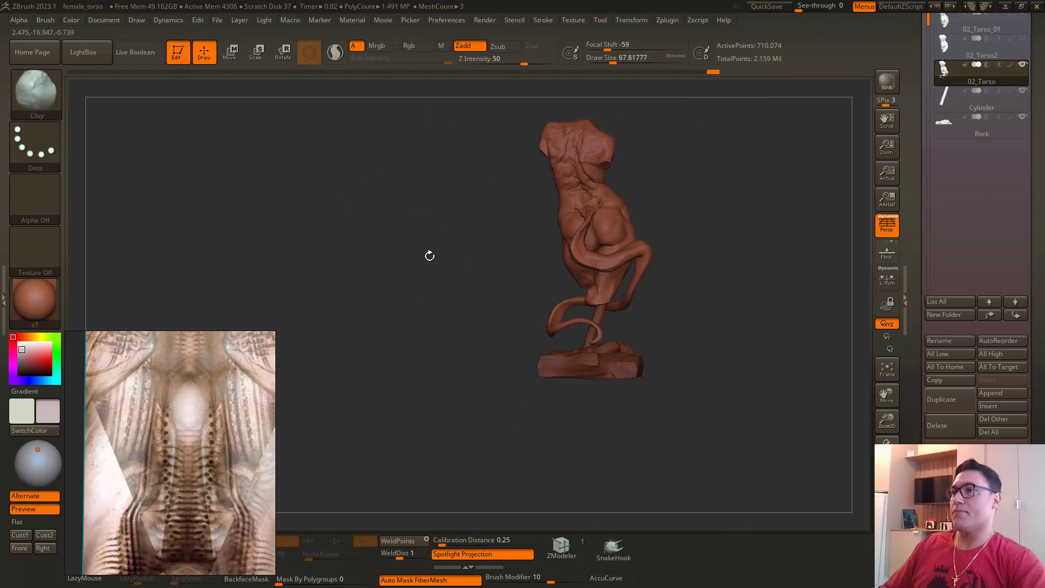
{"action": "left_click_drag", "start_coordinate": [441, 312], "coordinate": [505, 356], "text": "alt"}
{"action": "left_click_drag", "start_coordinate": [374, 259], "coordinate": [518, 318]}
{"action": "right_click_drag", "start_coordinate": [519, 318], "coordinate": [514, 387]}
{"action": "key", "text": "space"}
{"action": "left_click_drag", "start_coordinate": [567, 314], "coordinate": [555, 313]}
{"action": "right_click_drag", "start_coordinate": [550, 311], "coordinate": [520, 289]}
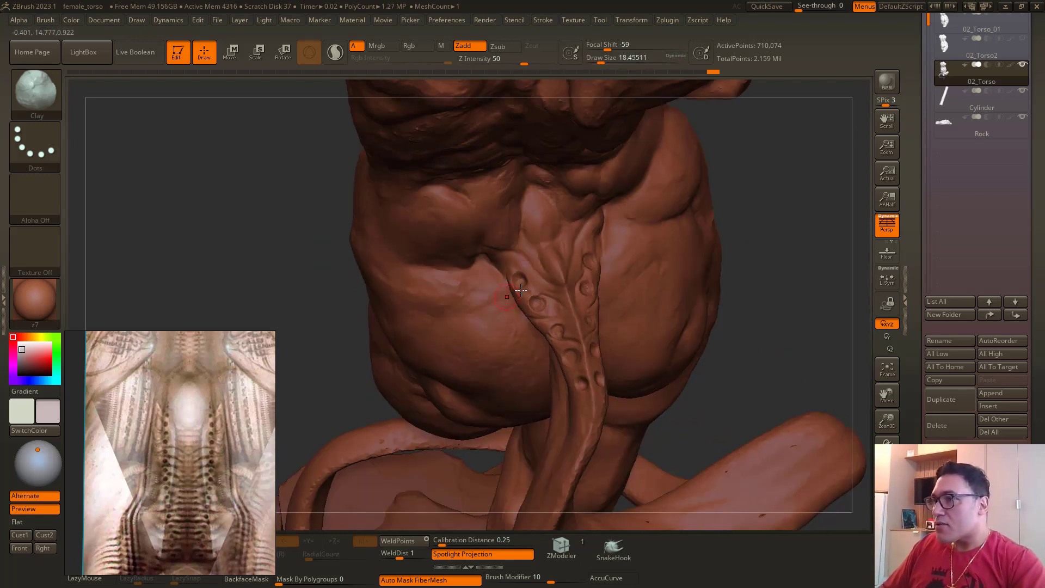
{"action": "right_click_drag", "start_coordinate": [421, 259], "coordinate": [470, 345], "text": "alt"}
{"action": "mouse_move", "coordinate": [461, 344]}
{"action": "left_mouse_down"}
{"action": "mouse_move", "coordinate": [449, 344]}
{"action": "mouse_move", "coordinate": [457, 366]}
{"action": "left_mouse_up"}
{"action": "left_click_drag", "start_coordinate": [838, 465], "coordinate": [625, 350]}
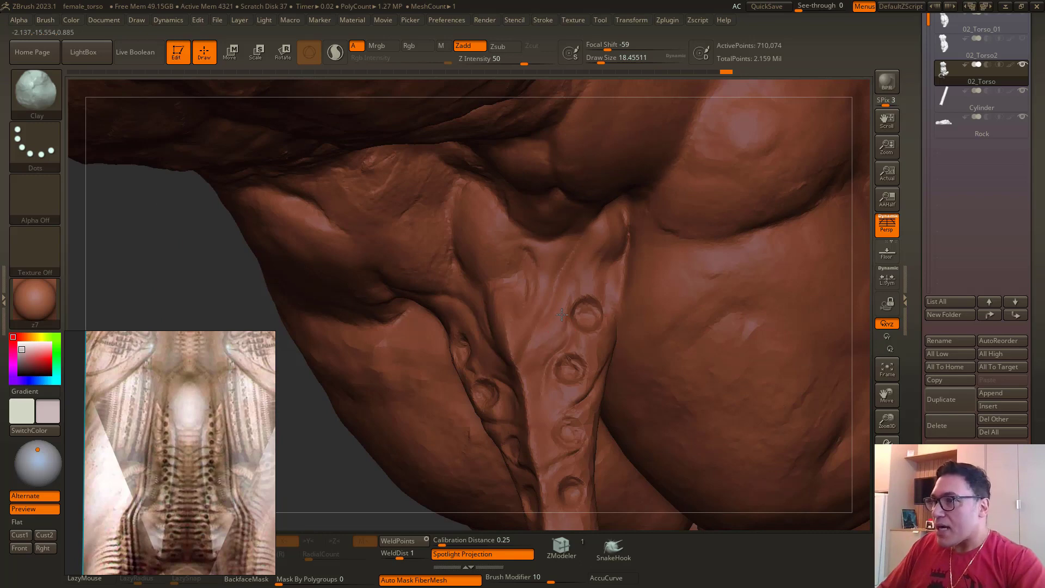
{"action": "left_click_drag", "start_coordinate": [585, 320], "coordinate": [589, 317]}
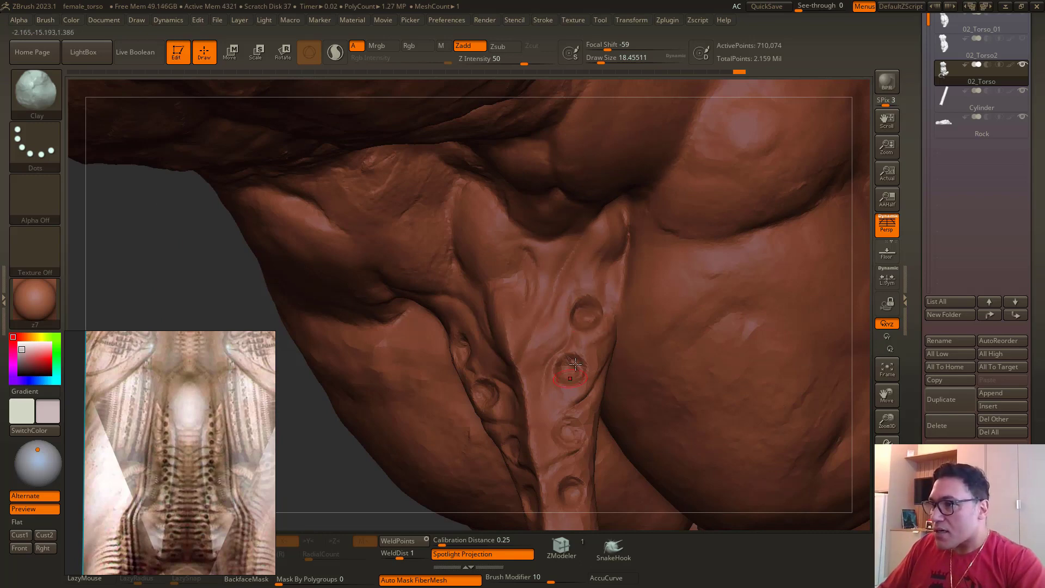
{"action": "left_click_drag", "start_coordinate": [547, 372], "coordinate": [563, 368]}
Step: Build up the insides of the remaining round recesses in both rows on the tail's root with Clay
{"action": "mouse_move", "coordinate": [354, 460]}
{"action": "left_mouse_down"}
{"action": "mouse_move", "coordinate": [343, 431]}
{"action": "mouse_move", "coordinate": [534, 317]}
{"action": "left_mouse_up"}
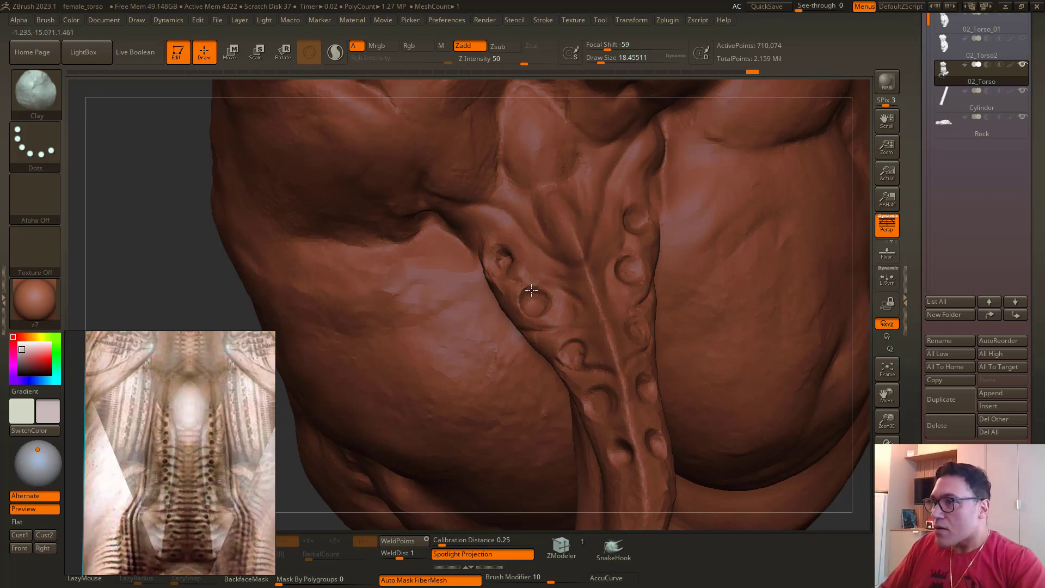
{"action": "left_click_drag", "start_coordinate": [562, 350], "coordinate": [568, 348]}
{"action": "right_click_drag", "start_coordinate": [787, 493], "coordinate": [807, 469]}
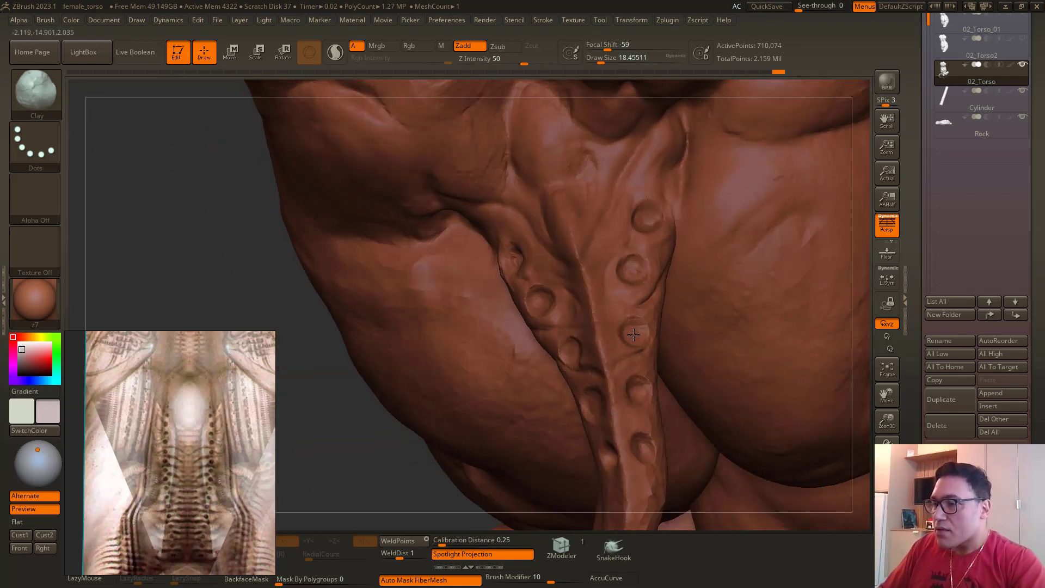
{"action": "mouse_move", "coordinate": [366, 451]}
{"action": "right_mouse_down", "text": "ctrl"}
{"action": "mouse_move", "coordinate": [346, 349]}
{"action": "mouse_move", "coordinate": [403, 297]}
{"action": "right_mouse_up", "text": "ctrl"}
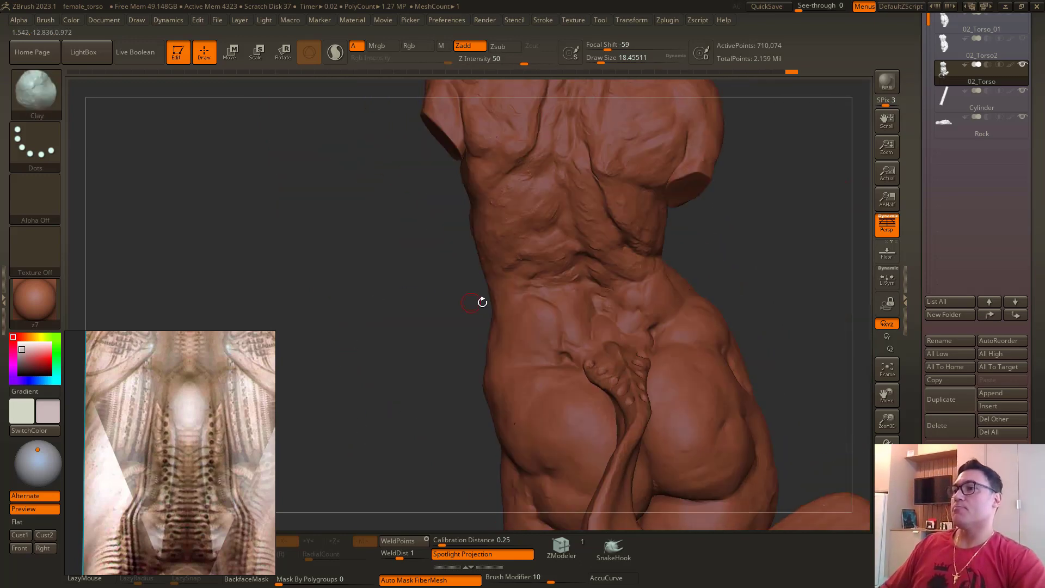
Step: Nudge the tail just below its root with Move Topological at draw size about 74 and undo the last stroke
{"action": "right_click_drag", "start_coordinate": [436, 379], "coordinate": [427, 288]}
{"action": "mouse_move", "coordinate": [427, 289]}
{"action": "left_mouse_down"}
{"action": "mouse_move", "coordinate": [415, 324]}
{"action": "mouse_move", "coordinate": [433, 325]}
{"action": "left_mouse_up"}
{"action": "key", "text": "b"}
{"action": "key", "text": "m"}
{"action": "key", "text": "t"}
{"action": "key", "text": "space"}
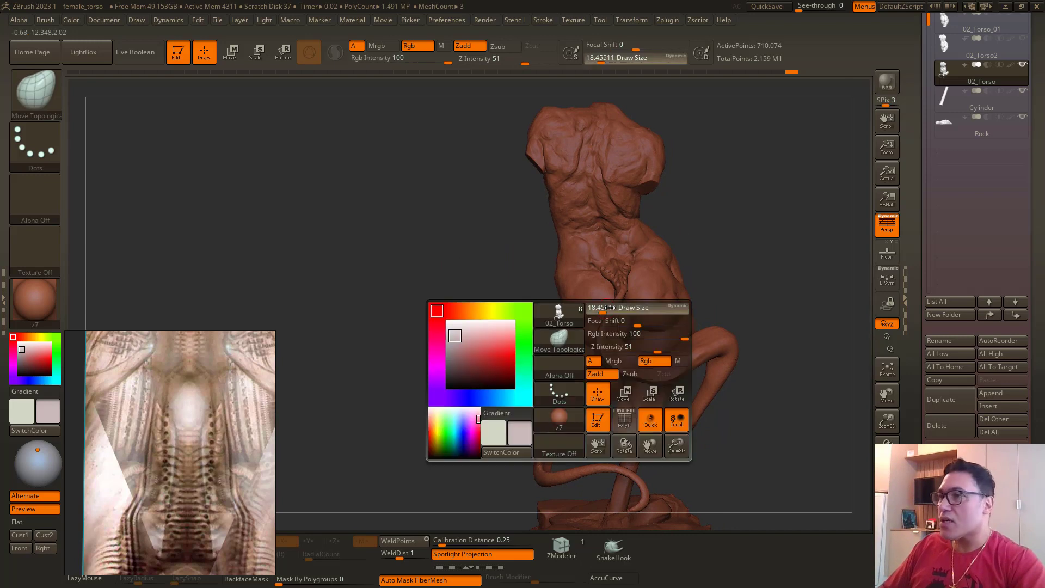
{"action": "left_click_drag", "start_coordinate": [602, 309], "coordinate": [616, 309]}
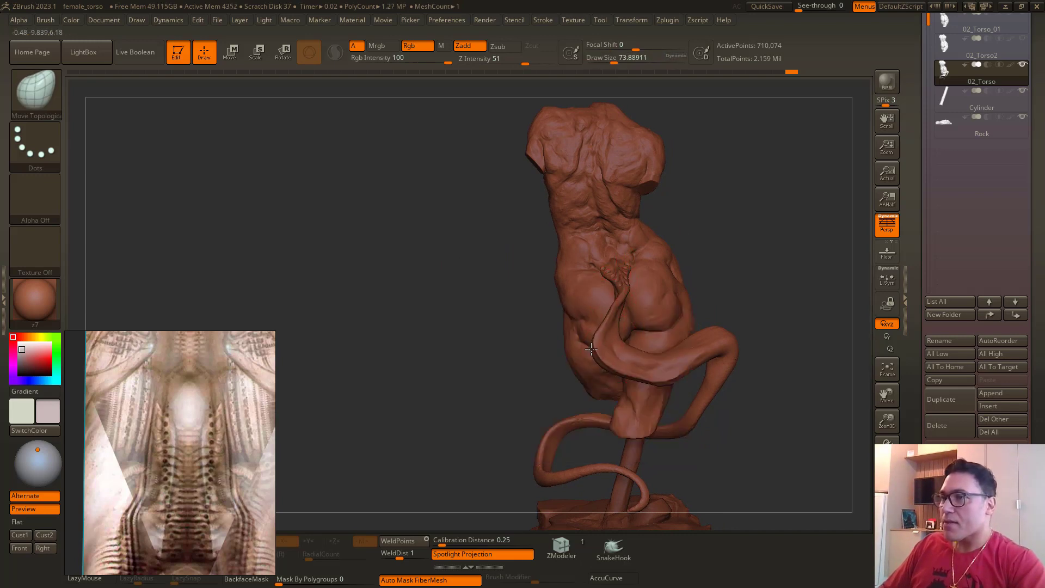
{"action": "left_click_drag", "start_coordinate": [614, 300], "coordinate": [621, 292]}
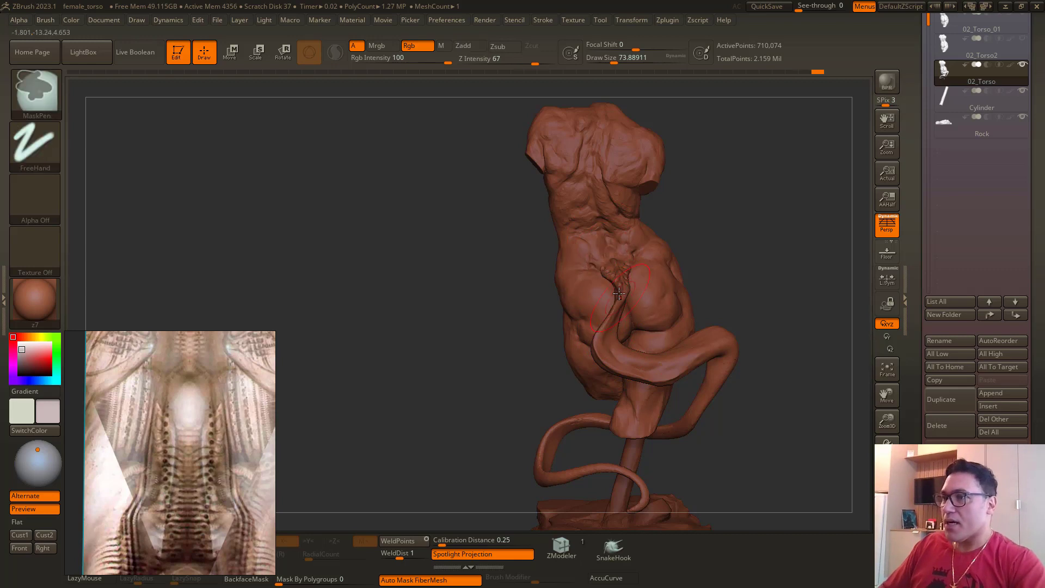
{"action": "key", "text": "ctrl+z"}
Step: Examine the tail's bend and the whole figure's silhouette from several angles and distances
{"action": "right_click_drag", "start_coordinate": [529, 281], "coordinate": [632, 308], "text": "ctrl"}
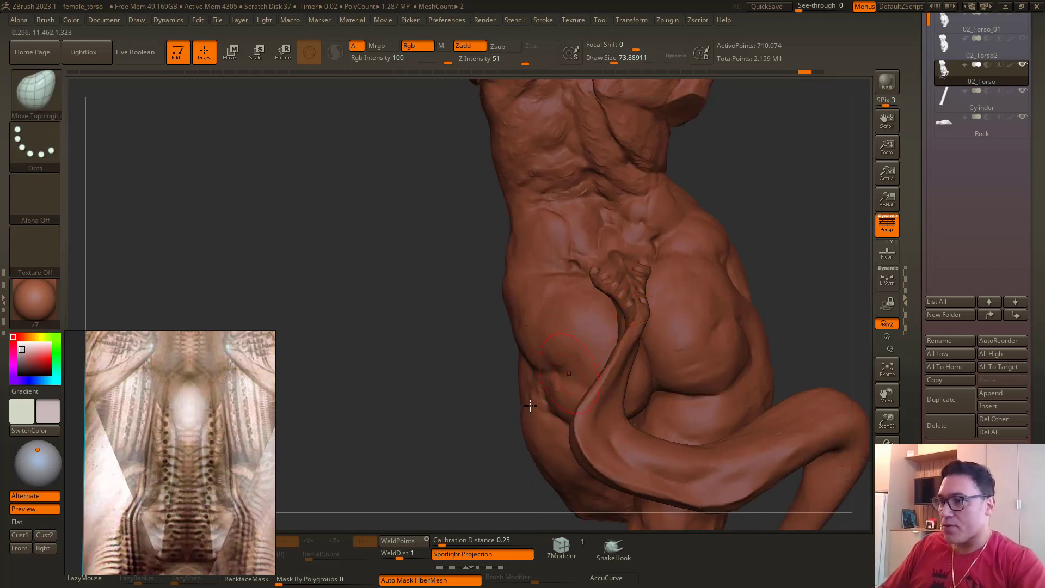
{"action": "left_click_drag", "start_coordinate": [310, 361], "coordinate": [479, 376]}
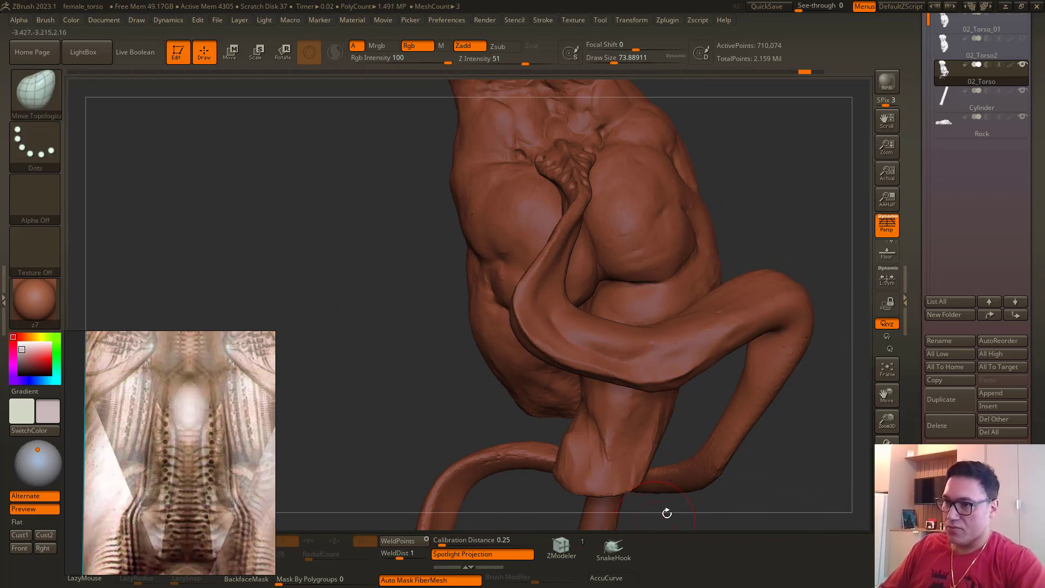
{"action": "key", "text": "ctrl"}
{"action": "right_click_drag", "start_coordinate": [436, 292], "coordinate": [345, 231], "text": "ctrl"}
{"action": "mouse_move", "coordinate": [403, 256]}
{"action": "left_mouse_down", "text": "alt"}
{"action": "mouse_move", "coordinate": [418, 262]}
{"action": "mouse_move", "coordinate": [429, 320]}
{"action": "mouse_move", "coordinate": [454, 315]}
{"action": "mouse_move", "coordinate": [407, 310]}
{"action": "mouse_move", "coordinate": [425, 303]}
{"action": "left_mouse_up", "text": "alt"}
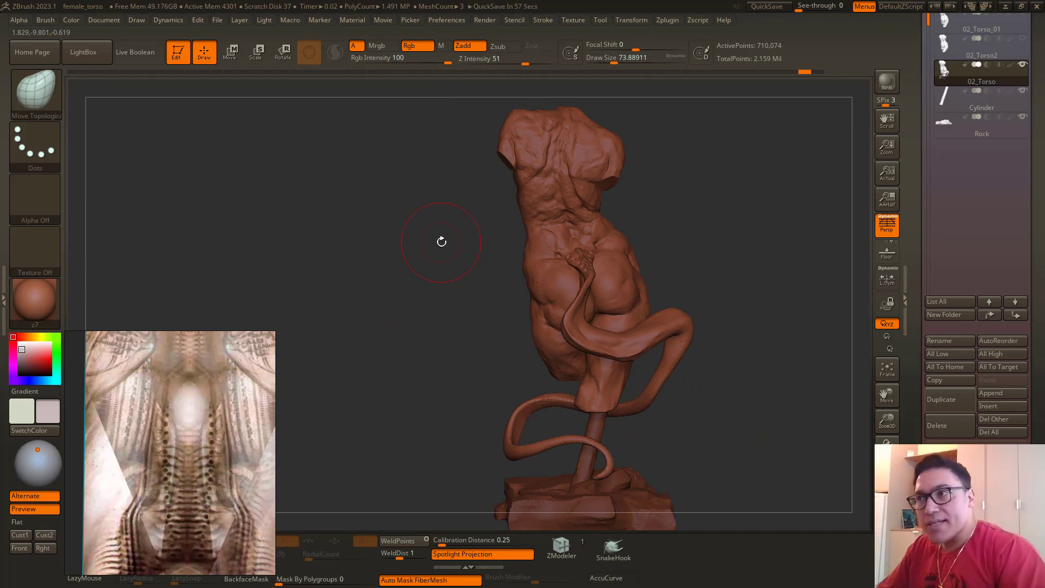
{"action": "left_click_drag", "start_coordinate": [301, 240], "coordinate": [341, 280], "text": "alt"}
{"action": "left_click_drag", "start_coordinate": [365, 235], "coordinate": [321, 245]}
Step: Switch to DamStandard and isolate the tail's polygroup to expose the hollows on the sides of its root
{"action": "key", "text": "b"}
{"action": "key", "text": "d"}
{"action": "key", "text": "s"}
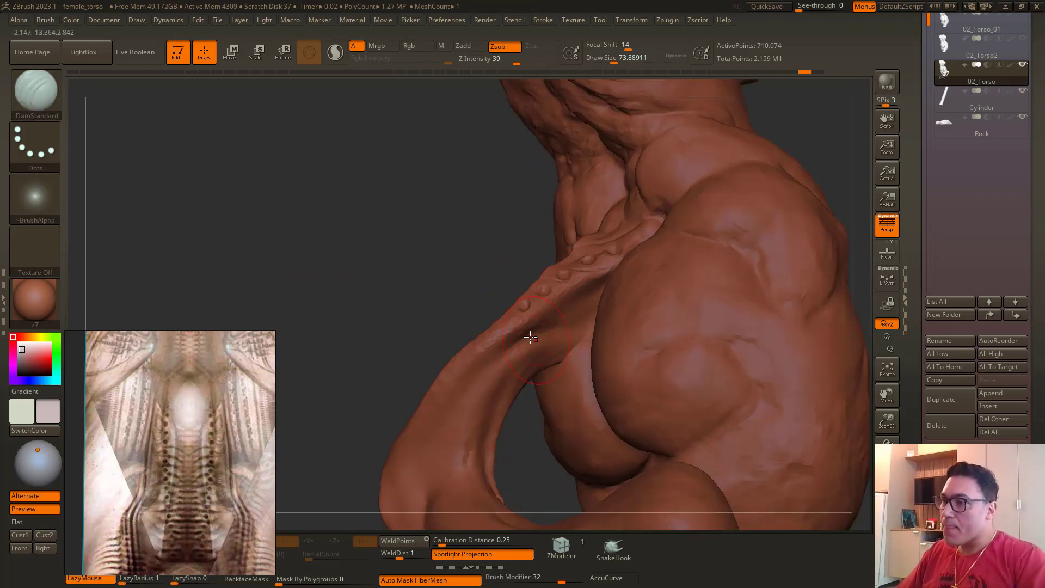
{"action": "left_click", "coordinate": [539, 331], "text": "ctrl+shift"}
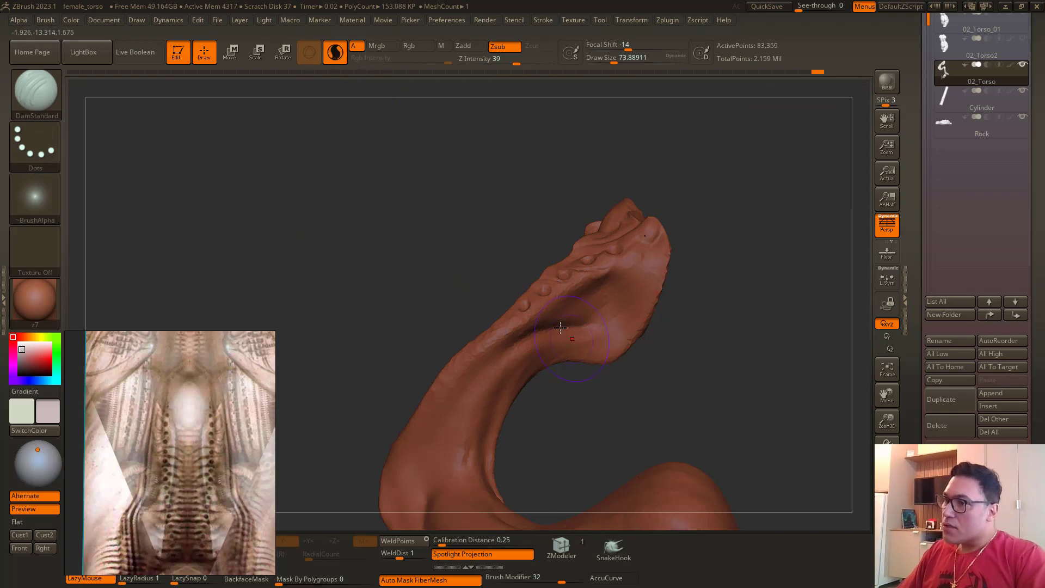
{"action": "left_click_drag", "start_coordinate": [403, 263], "coordinate": [457, 282]}
{"action": "left_click_drag", "start_coordinate": [532, 255], "coordinate": [555, 253]}
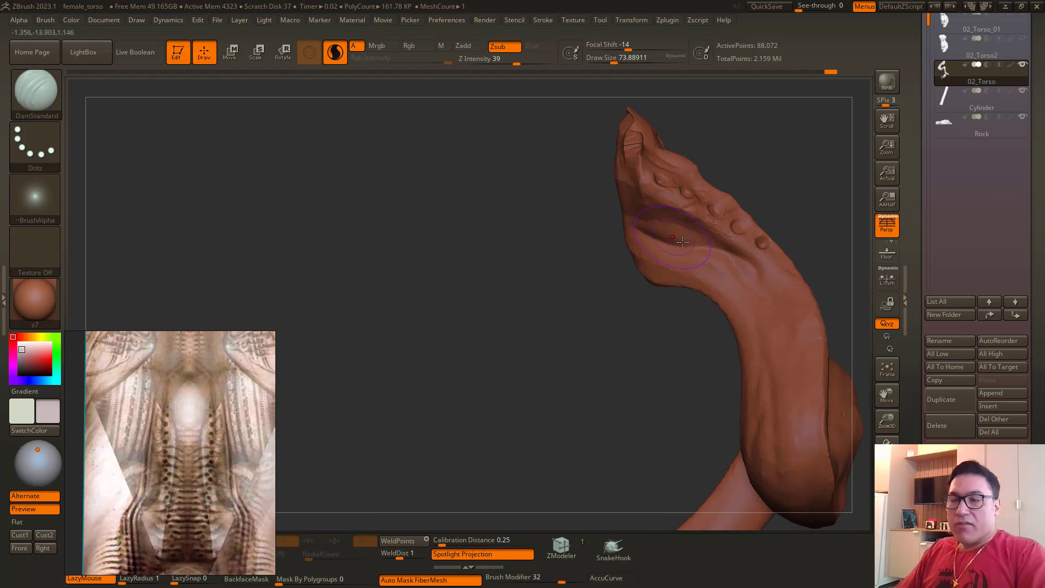
Step: Turn off Sculptris Pro and fill the side hollow of the tail's root with the Inflat brush at draw size about 80
{"action": "key", "text": "b"}
{"action": "key", "text": "i"}
{"action": "key", "text": "n"}
{"action": "key", "text": "space"}
{"action": "left_click_drag", "start_coordinate": [685, 245], "coordinate": [712, 252]}
{"action": "key", "text": "ctrl+z"}
{"action": "left_click", "coordinate": [335, 52]}
{"action": "key", "text": "space"}
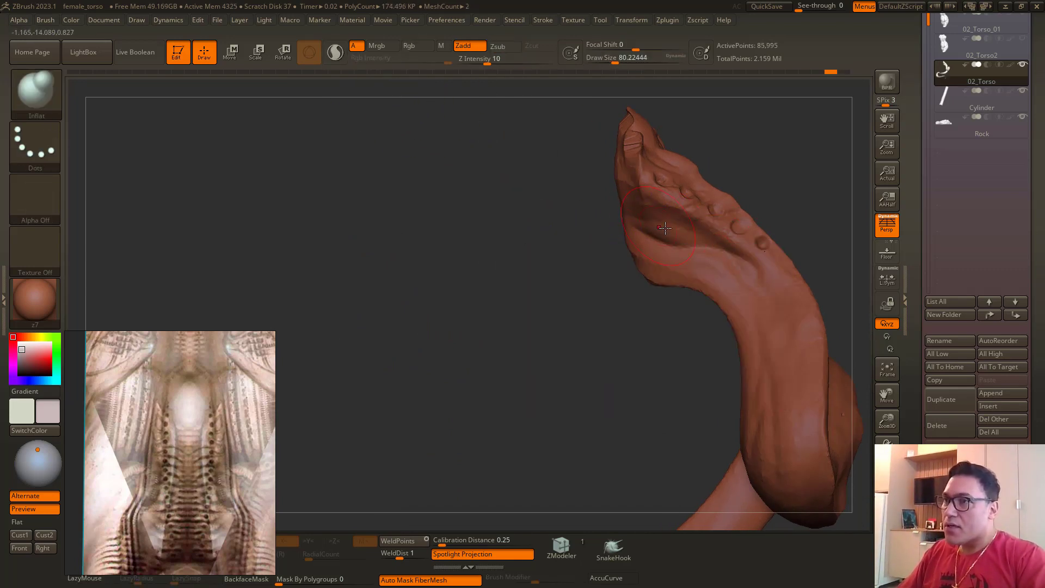
{"action": "left_click_drag", "start_coordinate": [593, 245], "coordinate": [628, 256]}
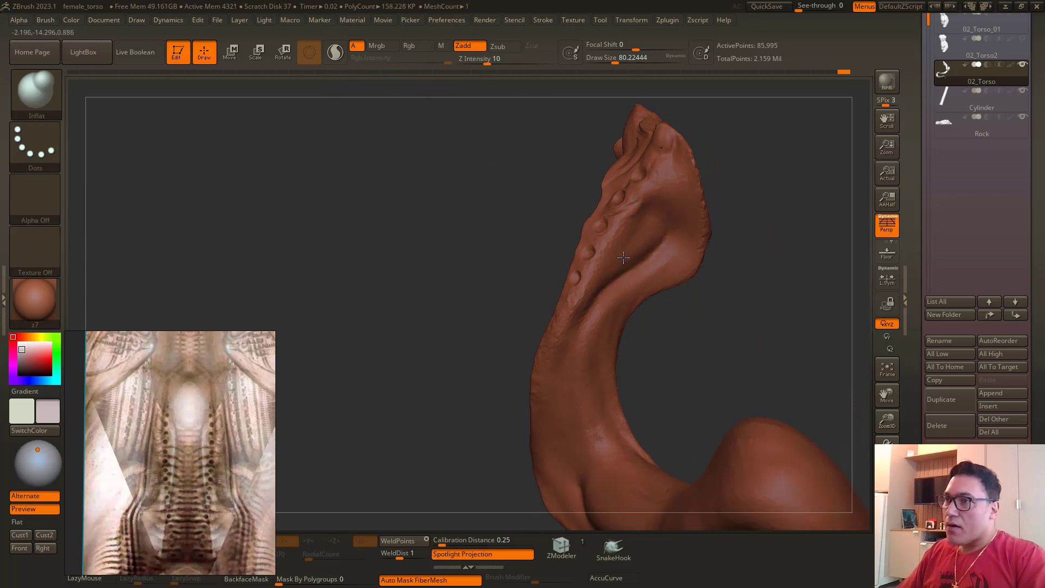
Step: Bring the whole figure back into view around the isolated tail and switch to the Move Topological brush
{"action": "left_click_drag", "start_coordinate": [505, 335], "coordinate": [442, 242]}
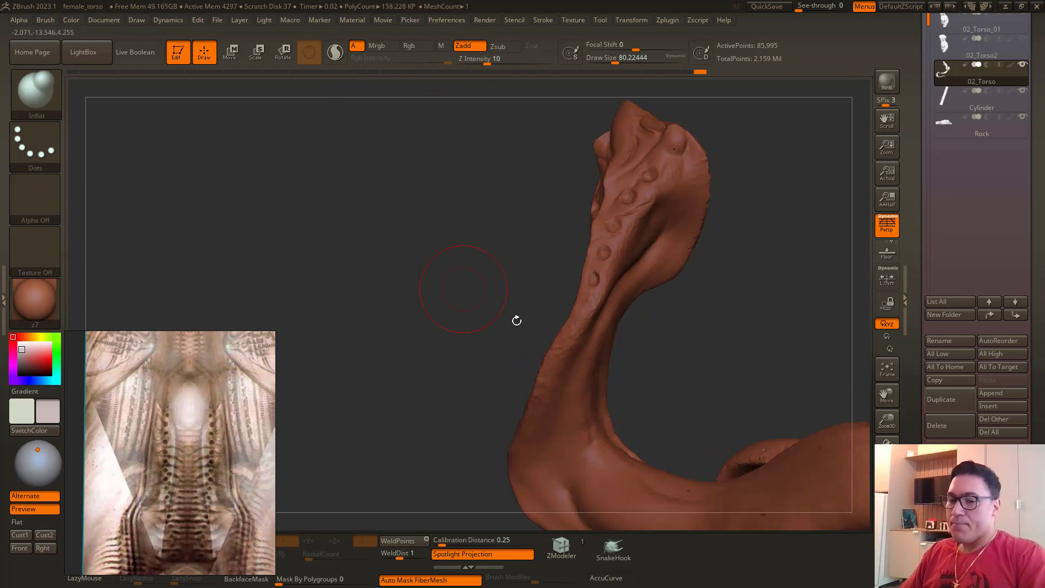
{"action": "left_click", "coordinate": [406, 214], "text": "ctrl+shift"}
{"action": "mouse_move", "coordinate": [418, 240]}
{"action": "left_mouse_down"}
{"action": "mouse_move", "coordinate": [433, 234]}
{"action": "mouse_move", "coordinate": [415, 201]}
{"action": "mouse_move", "coordinate": [457, 194]}
{"action": "mouse_move", "coordinate": [420, 210]}
{"action": "mouse_move", "coordinate": [435, 206]}
{"action": "left_mouse_up"}
{"action": "key", "text": "b"}
{"action": "key", "text": "m"}
{"action": "key", "text": "t"}
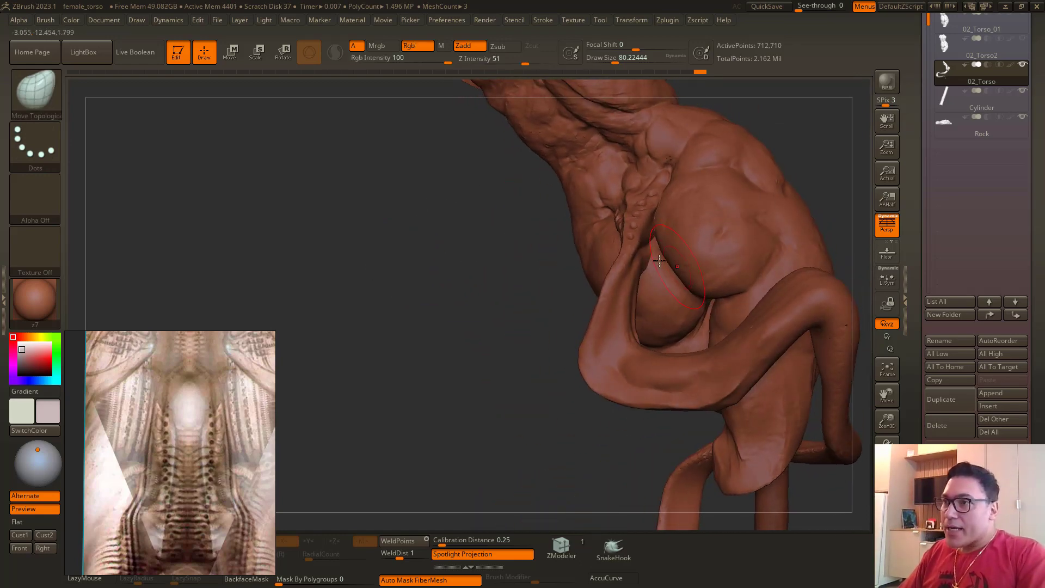
Step: Mask the whole body except the tail by isolating the tail, masking it, showing everything and inverting the mask
{"action": "left_click", "coordinate": [618, 284], "text": "ctrl+shift"}
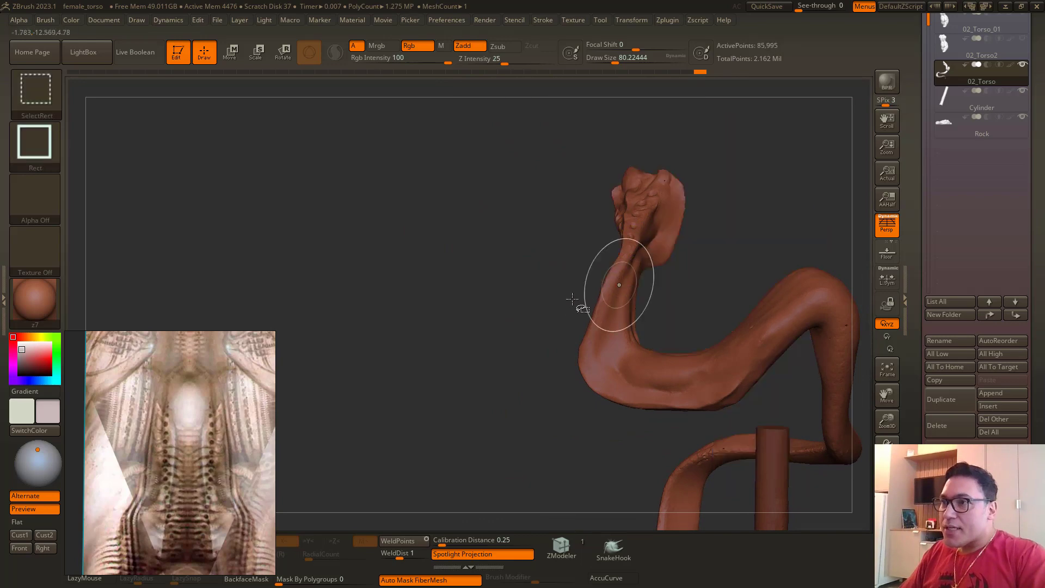
{"action": "left_click", "coordinate": [526, 299], "text": "ctrl"}
{"action": "left_click", "coordinate": [514, 295], "text": "ctrl+shift"}
{"action": "left_click", "coordinate": [514, 295], "text": "ctrl"}
Step: Reshape the upper part of the tail against the buttocks with the Move brush at a draw size of about 108
{"action": "key", "text": "space"}
{"action": "left_click_drag", "start_coordinate": [663, 276], "coordinate": [669, 275]}
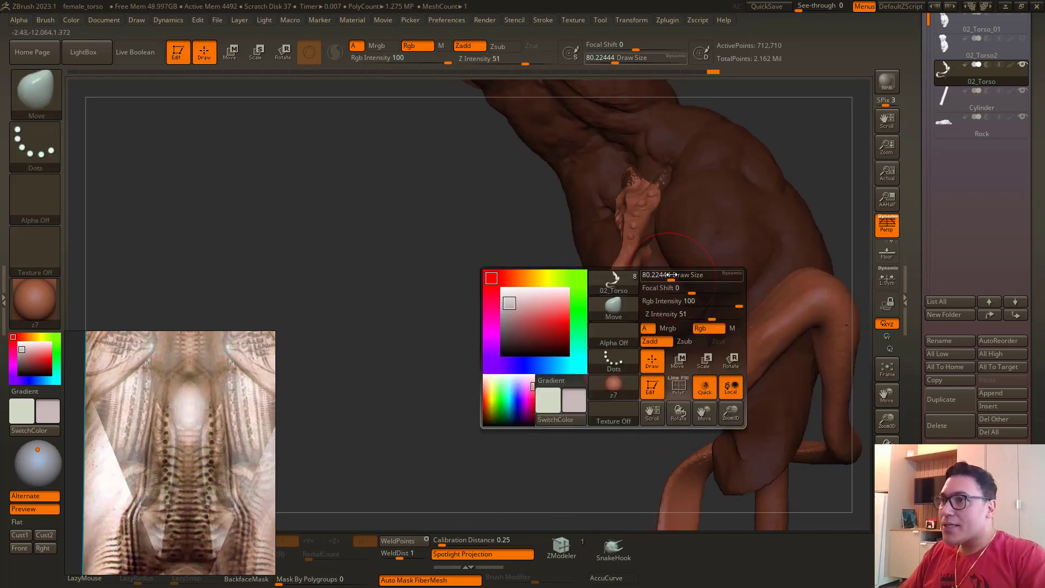
{"action": "right_click_drag", "start_coordinate": [634, 271], "coordinate": [662, 275]}
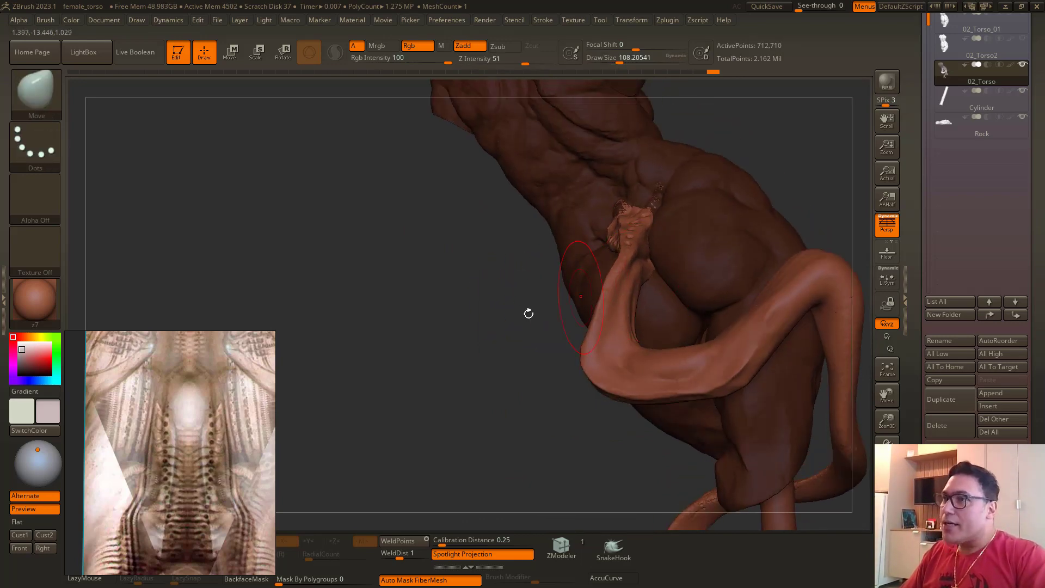
{"action": "left_click_drag", "start_coordinate": [529, 313], "coordinate": [624, 289]}
{"action": "left_click_drag", "start_coordinate": [515, 311], "coordinate": [462, 351]}
{"action": "left_click_drag", "start_coordinate": [666, 249], "coordinate": [694, 280]}
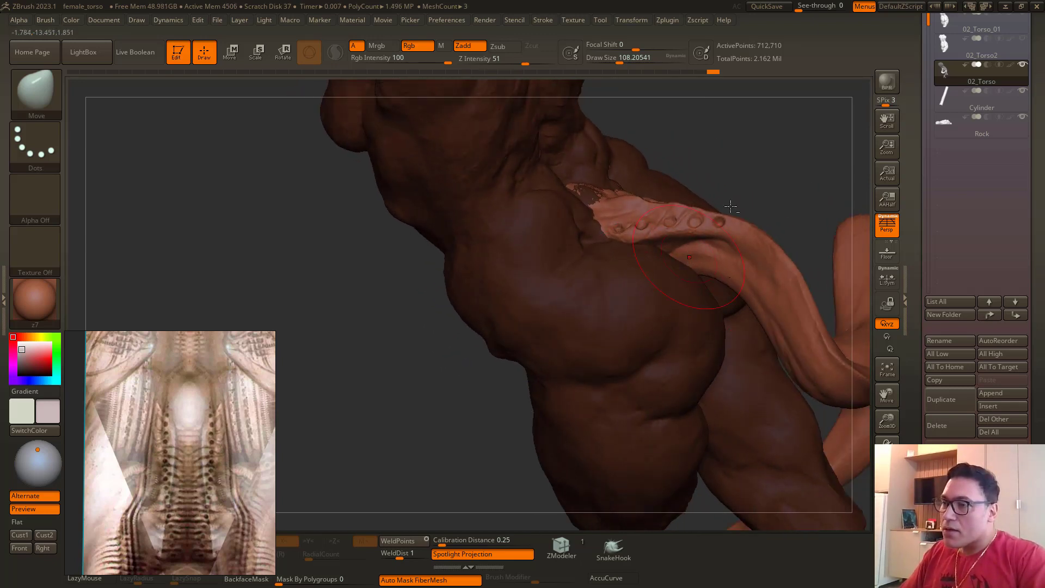
{"action": "mouse_move", "coordinate": [730, 207]}
{"action": "left_mouse_down"}
{"action": "mouse_move", "coordinate": [653, 256]}
{"action": "mouse_move", "coordinate": [711, 265]}
{"action": "mouse_move", "coordinate": [572, 171]}
{"action": "mouse_move", "coordinate": [520, 303]}
{"action": "mouse_move", "coordinate": [532, 287]}
{"action": "mouse_move", "coordinate": [498, 337]}
{"action": "left_mouse_up"}
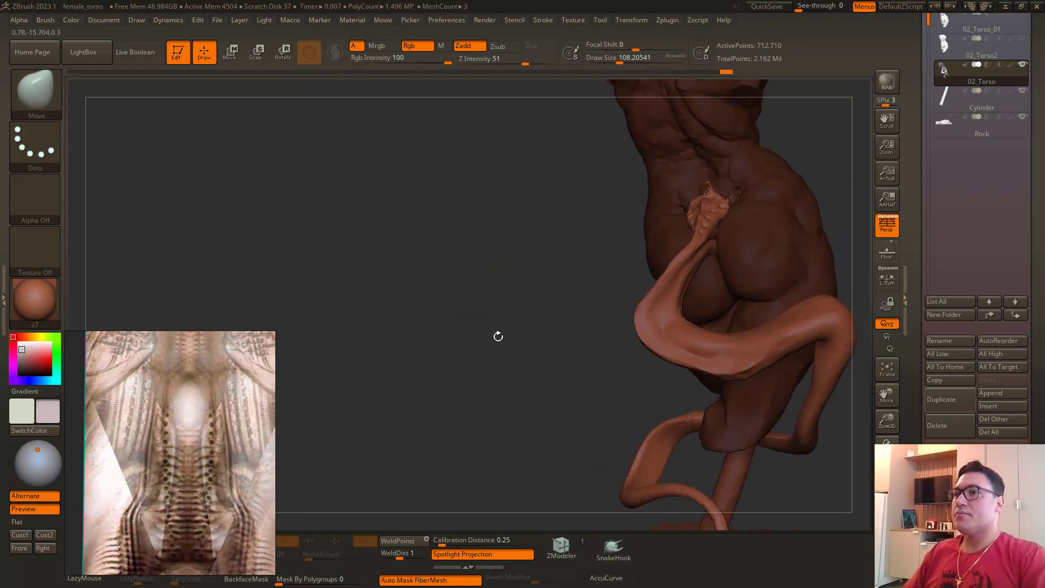
Step: Clear the body mask and restore it so only the tail is editable
{"action": "left_click_drag", "start_coordinate": [476, 205], "coordinate": [462, 310], "text": "ctrl"}
{"action": "left_click_drag", "start_coordinate": [437, 332], "coordinate": [444, 287], "text": "alt"}
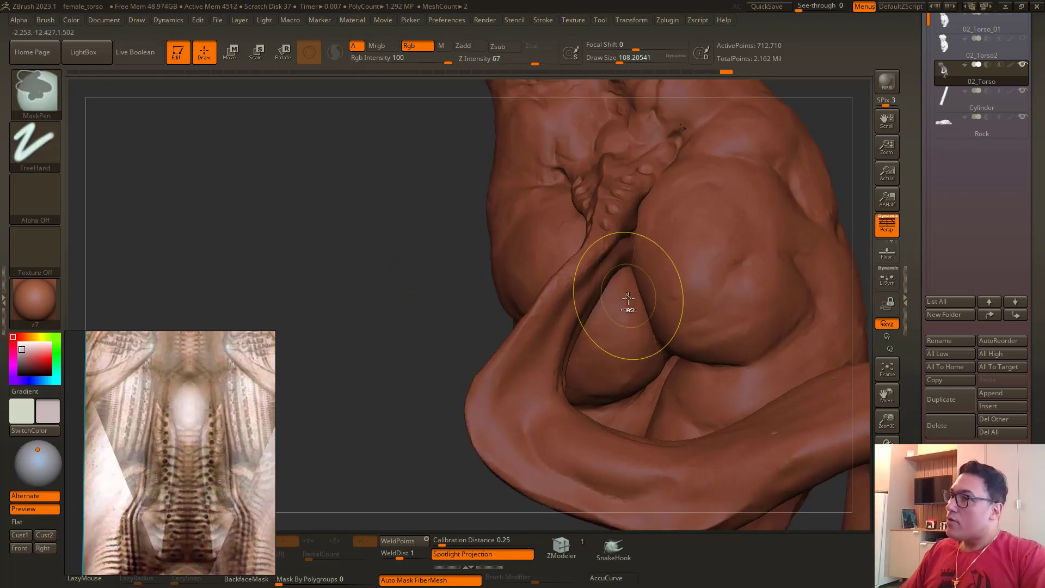
{"action": "key", "text": "ctrl+i"}
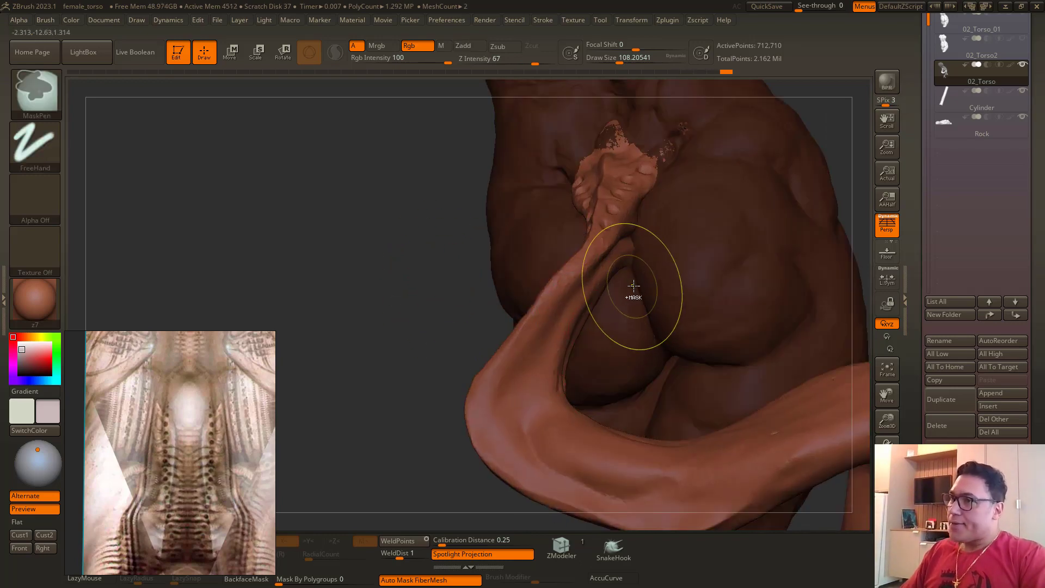
{"action": "left_click", "coordinate": [546, 324], "text": "ctrl+shift"}
{"action": "key", "text": "ctrl+z"}
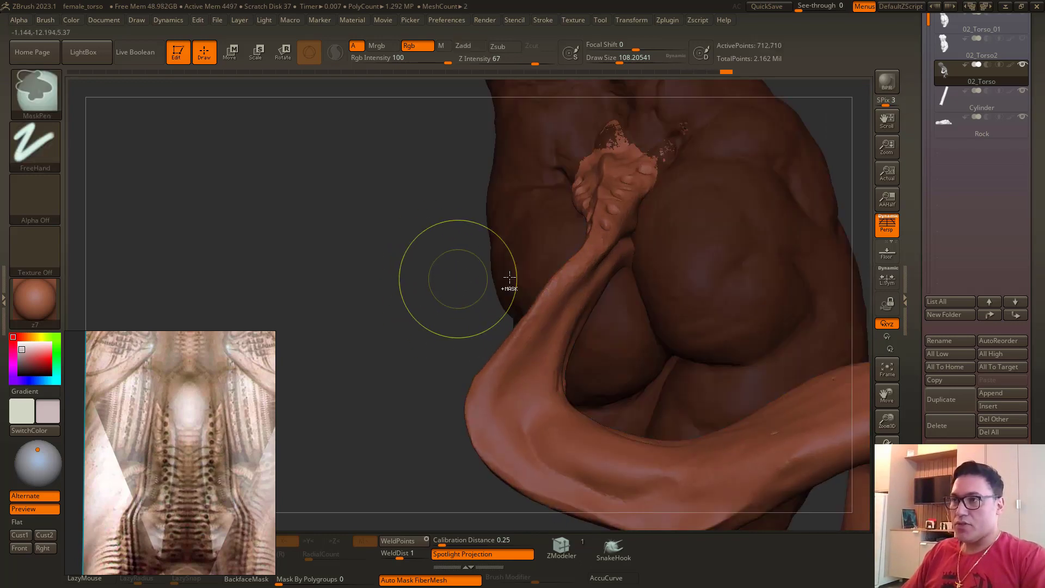
Step: Adjust the tail's narrow neck from both sides with the Move brush at a draw size of about 154, isolating the tail for access
{"action": "key", "text": "space"}
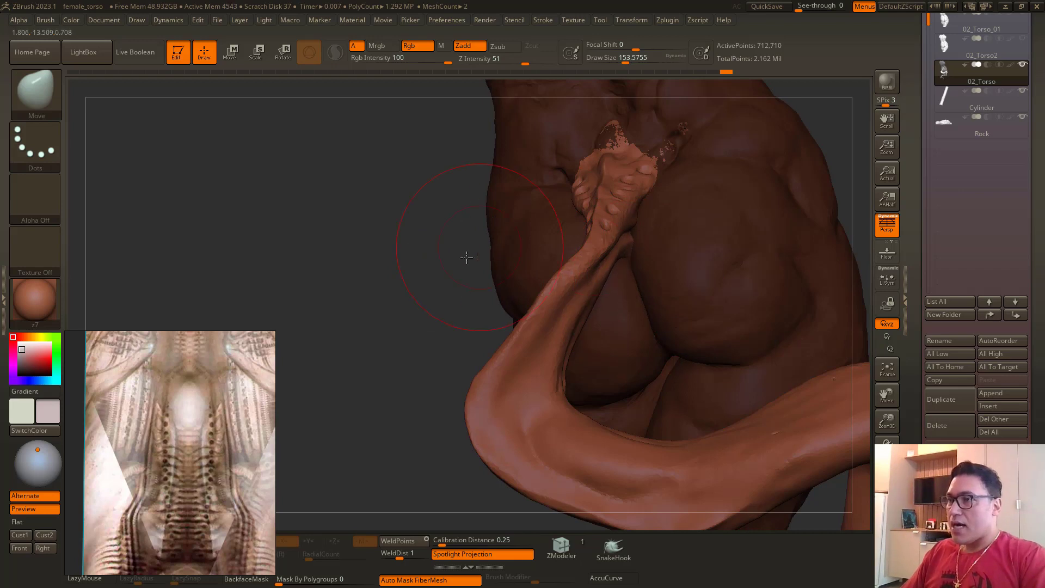
{"action": "left_click_drag", "start_coordinate": [467, 257], "coordinate": [655, 294]}
{"action": "left_click_drag", "start_coordinate": [467, 272], "coordinate": [577, 280]}
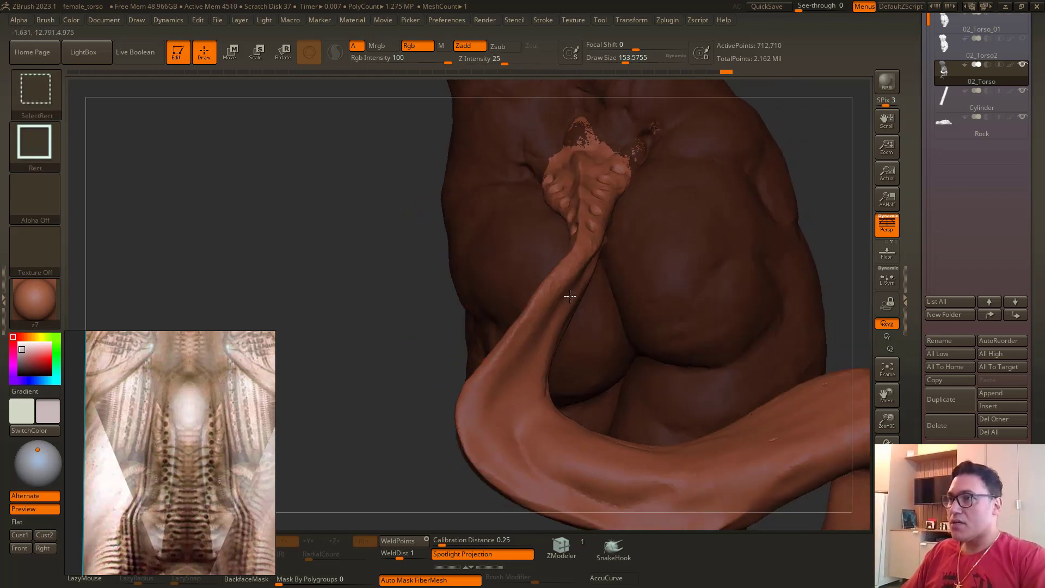
{"action": "left_click", "coordinate": [590, 280], "text": "ctrl+shift"}
{"action": "mouse_move", "coordinate": [645, 320]}
{"action": "left_mouse_down"}
{"action": "mouse_move", "coordinate": [573, 335]}
{"action": "mouse_move", "coordinate": [452, 238]}
{"action": "mouse_move", "coordinate": [393, 229]}
{"action": "left_mouse_up"}
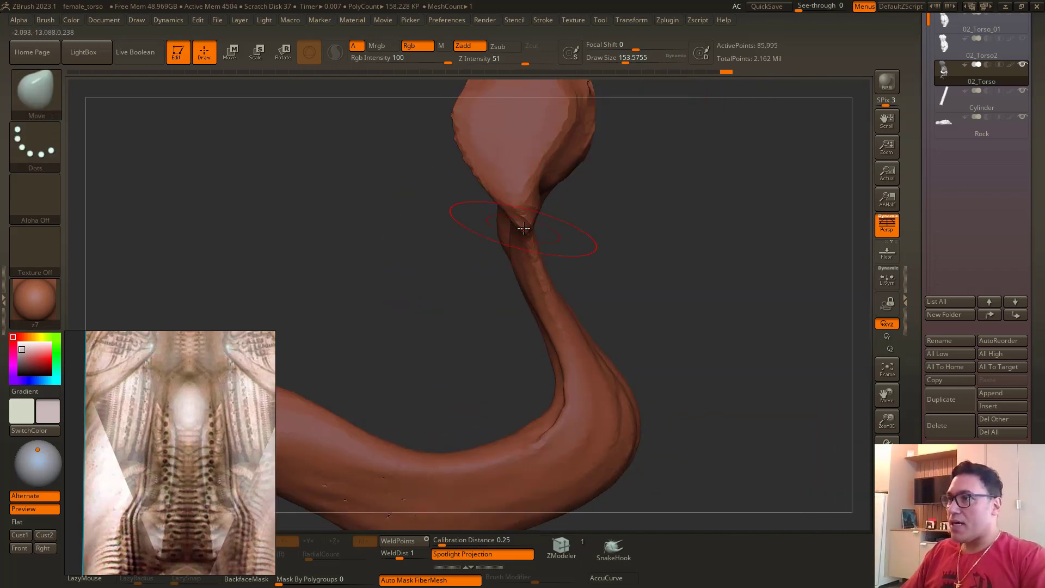
{"action": "left_click_drag", "start_coordinate": [524, 229], "coordinate": [520, 199]}
{"action": "mouse_move", "coordinate": [397, 257]}
{"action": "left_mouse_down"}
{"action": "mouse_move", "coordinate": [492, 266]}
{"action": "mouse_move", "coordinate": [468, 259]}
{"action": "left_mouse_up"}
{"action": "left_click", "coordinate": [468, 259], "text": "ctrl+shift"}
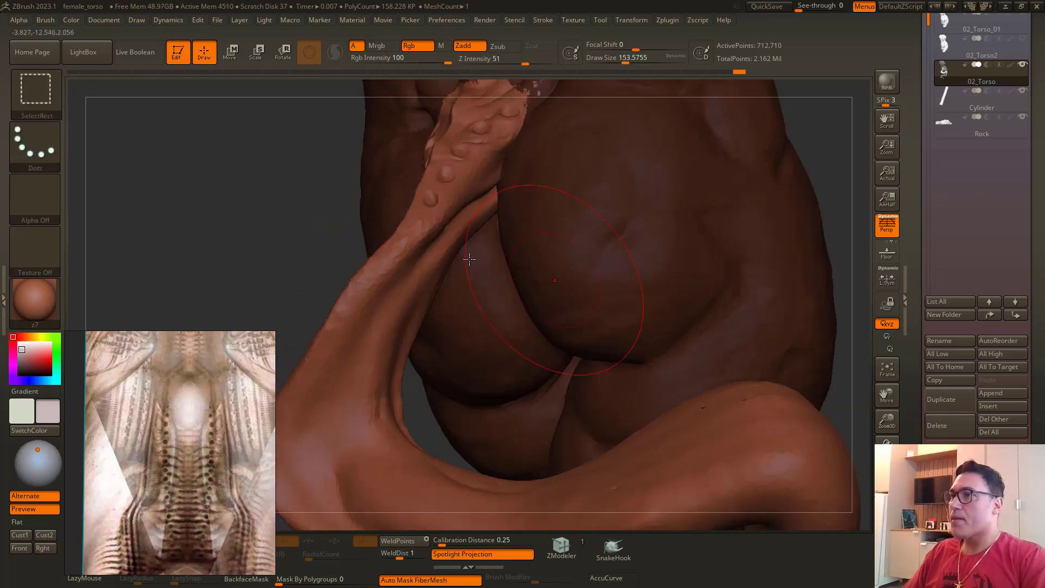
{"action": "mouse_move", "coordinate": [325, 163]}
{"action": "left_mouse_down", "text": "alt"}
{"action": "mouse_move", "coordinate": [319, 147]}
{"action": "mouse_move", "coordinate": [336, 252]}
{"action": "left_mouse_up", "text": "alt"}
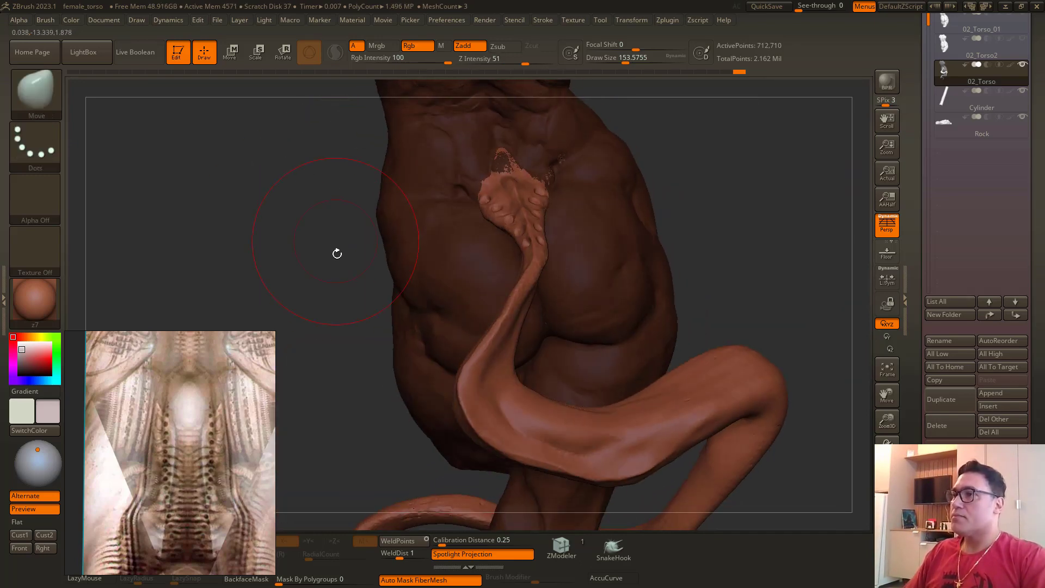
Step: Invert the mask to protect the tail and fit the buttocks around it with the Move brush, reducing the draw size to about 97
{"action": "left_click", "coordinate": [330, 248], "text": "ctrl"}
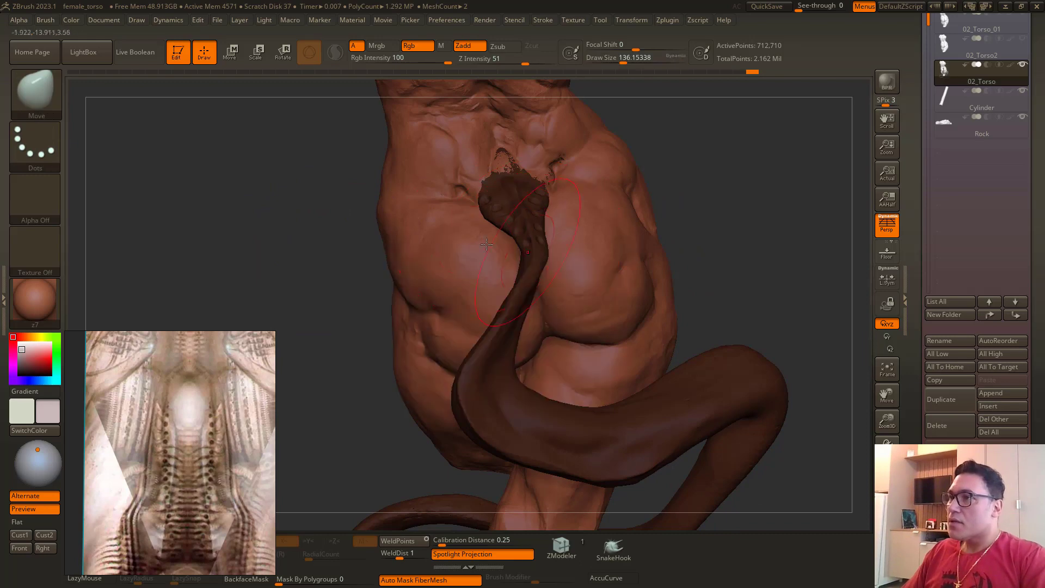
{"action": "right_click_drag", "start_coordinate": [486, 245], "coordinate": [516, 216]}
{"action": "left_click", "coordinate": [501, 275], "text": "ctrl"}
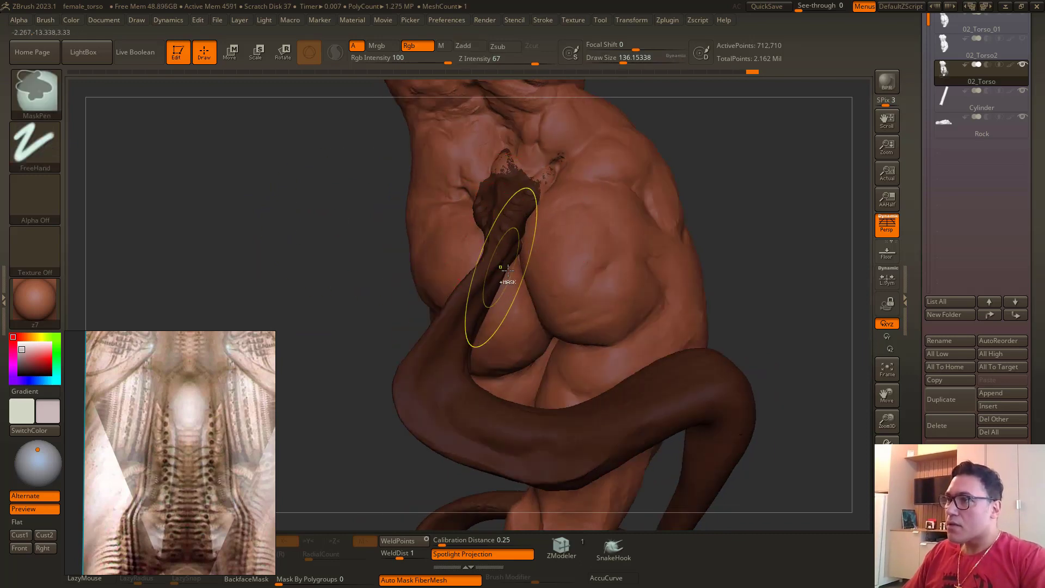
{"action": "left_click_drag", "start_coordinate": [378, 262], "coordinate": [403, 264]}
{"action": "key", "text": "space"}
{"action": "left_click_drag", "start_coordinate": [479, 311], "coordinate": [472, 311]}
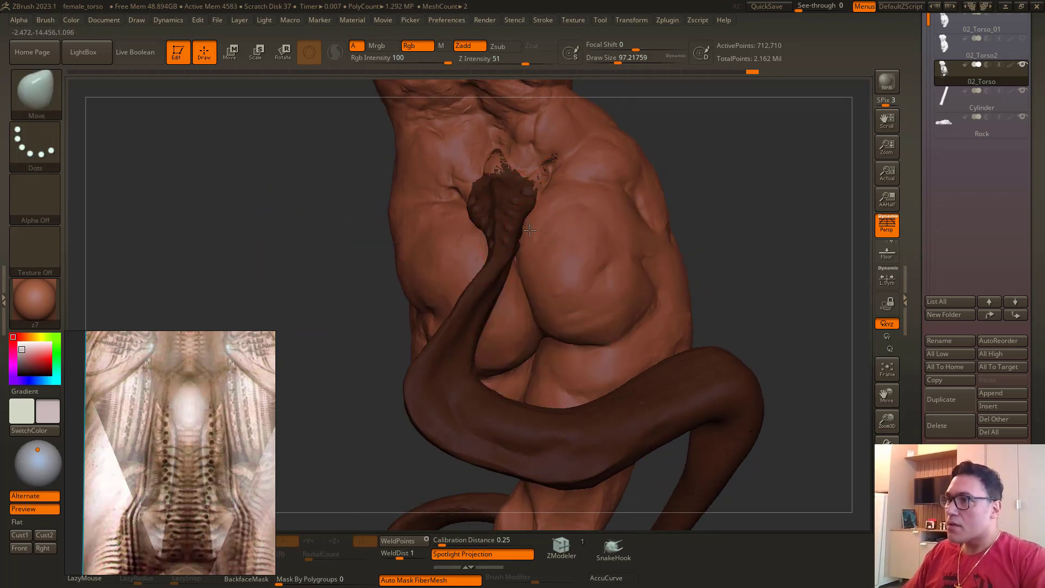
{"action": "left_click_drag", "start_coordinate": [371, 231], "coordinate": [509, 238]}
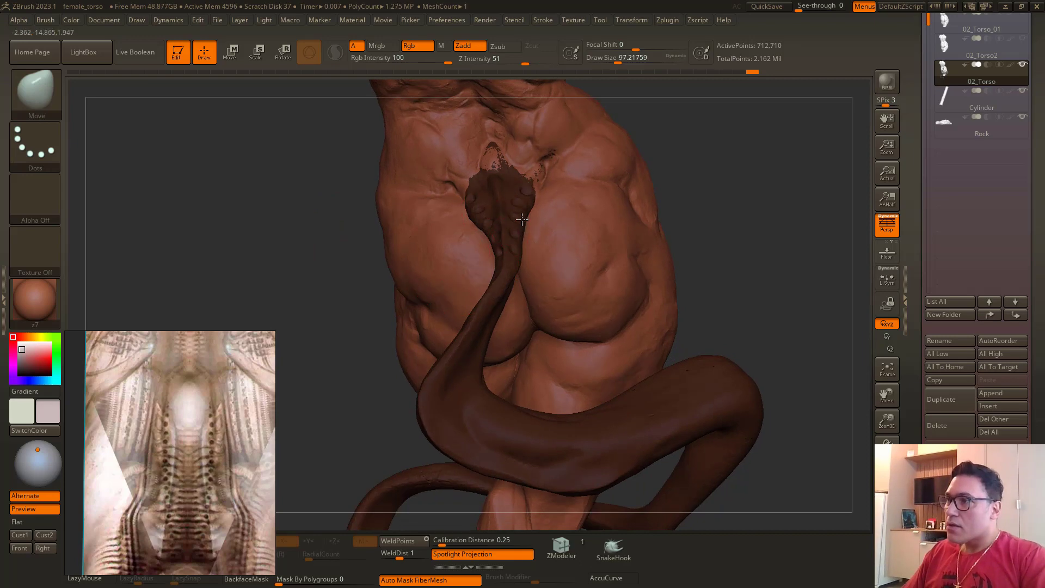
{"action": "mouse_move", "coordinate": [350, 236]}
{"action": "left_mouse_down"}
{"action": "mouse_move", "coordinate": [338, 235]}
{"action": "mouse_move", "coordinate": [361, 254]}
{"action": "mouse_move", "coordinate": [338, 231]}
{"action": "mouse_move", "coordinate": [455, 250]}
{"action": "mouse_move", "coordinate": [443, 256]}
{"action": "mouse_move", "coordinate": [401, 229]}
{"action": "mouse_move", "coordinate": [369, 273]}
{"action": "mouse_move", "coordinate": [408, 305]}
{"action": "mouse_move", "coordinate": [406, 321]}
{"action": "mouse_move", "coordinate": [443, 310]}
{"action": "mouse_move", "coordinate": [420, 319]}
{"action": "mouse_move", "coordinate": [450, 416]}
{"action": "left_mouse_up"}
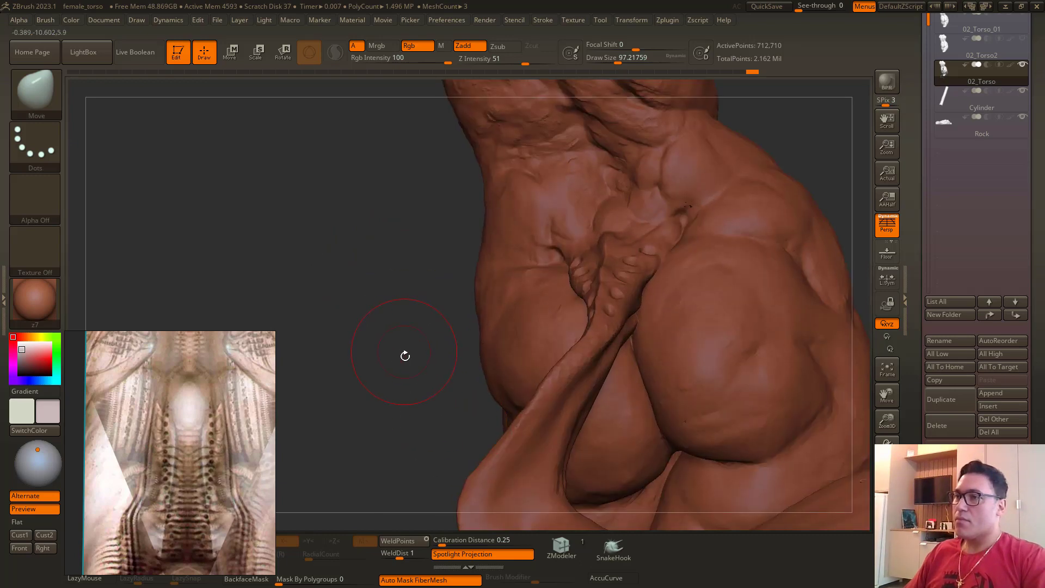
Step: Smooth the area where the tail meets the buttocks with Sculptris Pro enabled, at a draw size of about 39
{"action": "mouse_move", "coordinate": [399, 297]}
{"action": "left_mouse_down", "text": "alt"}
{"action": "mouse_move", "coordinate": [392, 278]}
{"action": "mouse_move", "coordinate": [401, 322]}
{"action": "left_mouse_up", "text": "alt"}
{"action": "key", "text": "shift+f"}
{"action": "key", "text": "space"}
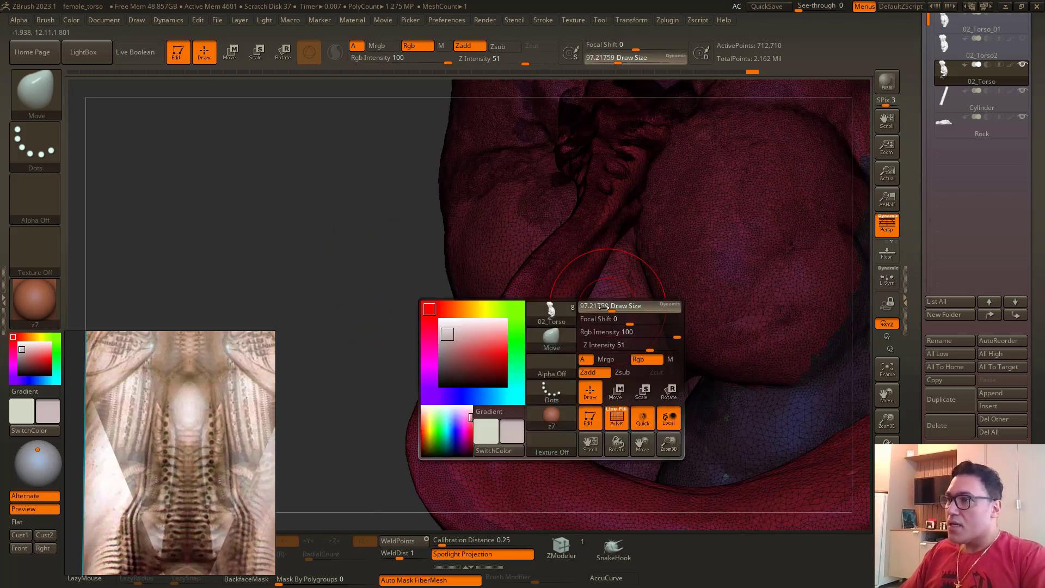
{"action": "key", "text": "shift"}
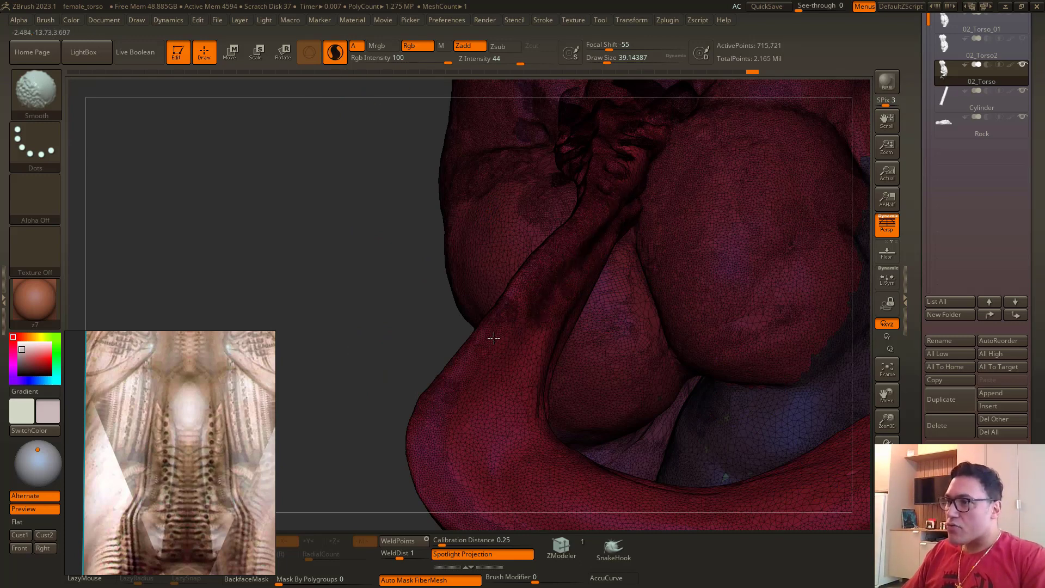
{"action": "left_click_drag", "start_coordinate": [374, 343], "coordinate": [607, 297]}
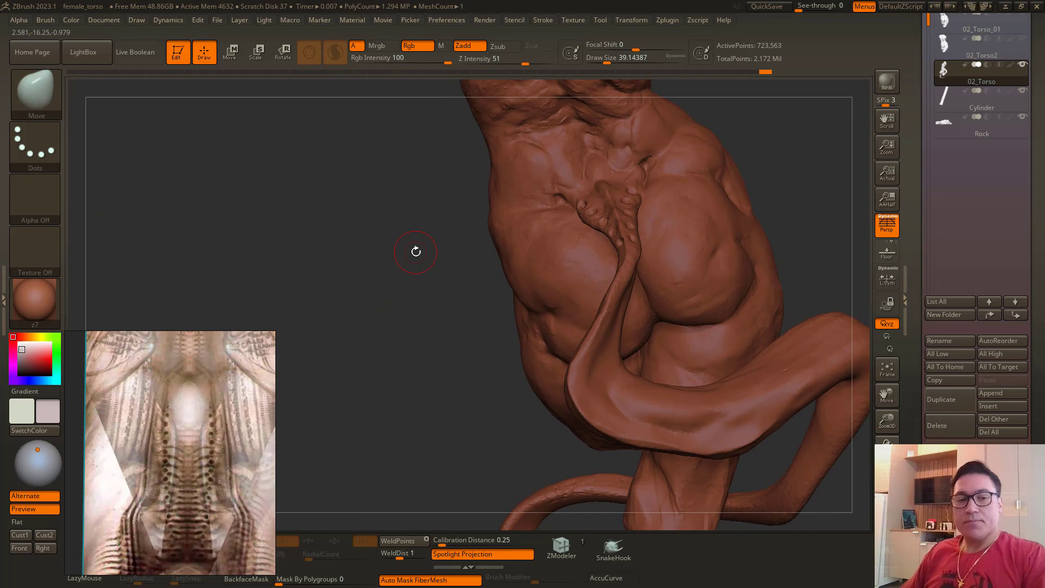
Step: Thicken the narrow upper section of the tail using the Inflat brush at a draw size of about 120
{"action": "mouse_move", "coordinate": [408, 214]}
{"action": "left_mouse_down"}
{"action": "mouse_move", "coordinate": [415, 250]}
{"action": "mouse_move", "coordinate": [321, 250]}
{"action": "mouse_move", "coordinate": [371, 287]}
{"action": "mouse_move", "coordinate": [475, 287]}
{"action": "left_mouse_up"}
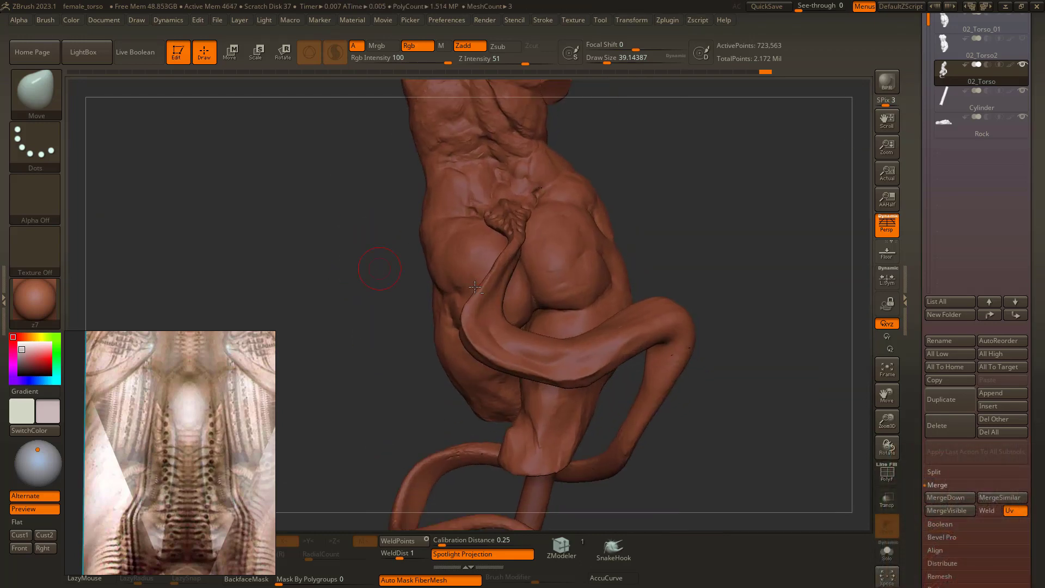
{"action": "key", "text": "b"}
{"action": "key", "text": "i"}
{"action": "key", "text": "n"}
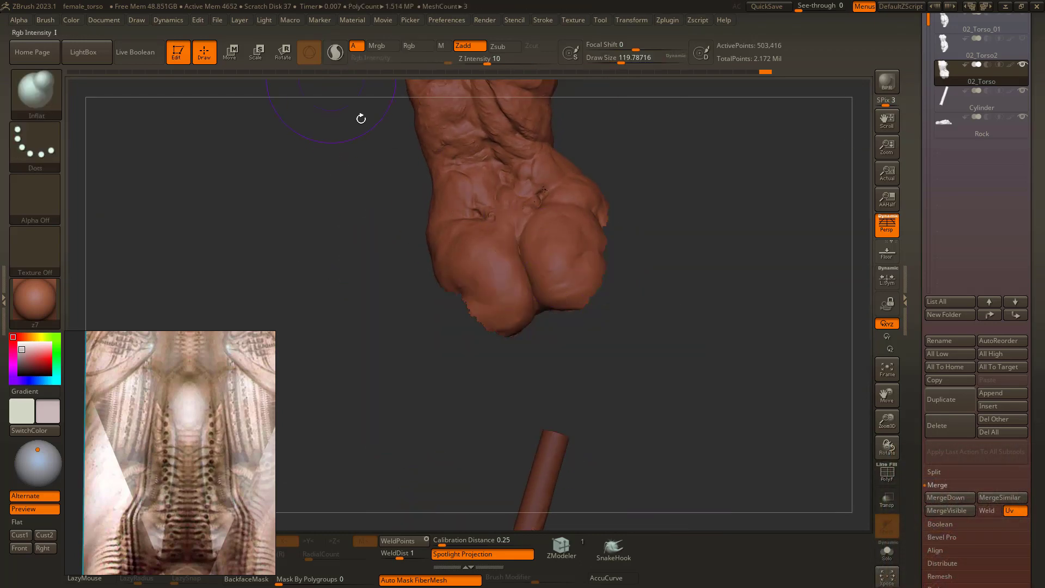
{"action": "left_click_drag", "start_coordinate": [364, 240], "coordinate": [535, 244]}
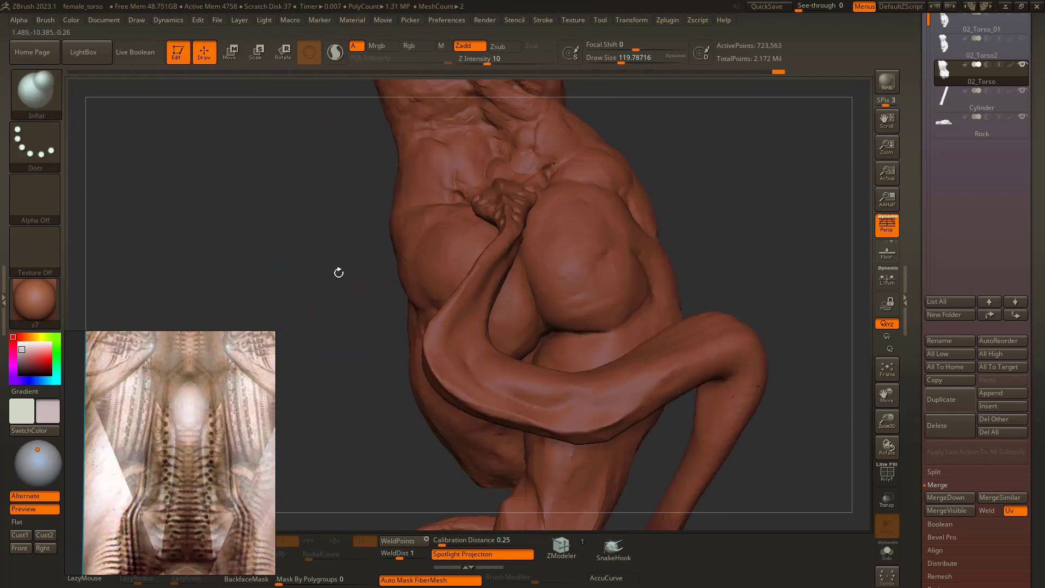
{"action": "mouse_move", "coordinate": [338, 272]}
{"action": "left_mouse_down"}
{"action": "mouse_move", "coordinate": [370, 256]}
{"action": "mouse_move", "coordinate": [305, 245]}
{"action": "mouse_move", "coordinate": [322, 240]}
{"action": "mouse_move", "coordinate": [522, 391]}
{"action": "mouse_move", "coordinate": [368, 243]}
{"action": "mouse_move", "coordinate": [435, 223]}
{"action": "mouse_move", "coordinate": [579, 329]}
{"action": "left_mouse_up"}
Step: Isolate the tail and carve creases along its inner curve with the DamStandard brush at a draw size of about 51
{"action": "key", "text": "space"}
{"action": "mouse_move", "coordinate": [631, 259]}
{"action": "left_mouse_down"}
{"action": "mouse_move", "coordinate": [619, 259]}
{"action": "mouse_move", "coordinate": [631, 239]}
{"action": "mouse_move", "coordinate": [614, 262]}
{"action": "left_mouse_up"}
{"action": "key", "text": "b"}
{"action": "key", "text": "d"}
{"action": "key", "text": "s"}
{"action": "left_click", "coordinate": [614, 267], "text": "ctrl+shift"}
{"action": "left_click_drag", "start_coordinate": [521, 310], "coordinate": [597, 296]}
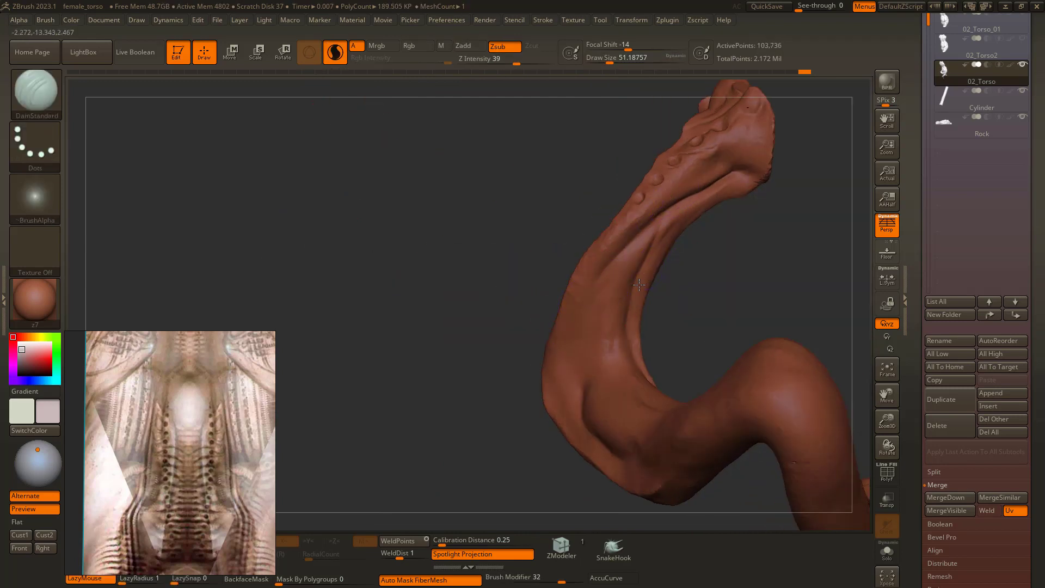
Step: Carve more flowing creases around the other sides of the tail with DamStandard and show the full figure again
{"action": "mouse_move", "coordinate": [446, 321]}
{"action": "left_mouse_down"}
{"action": "mouse_move", "coordinate": [462, 332]}
{"action": "mouse_move", "coordinate": [589, 207]}
{"action": "left_mouse_up"}
{"action": "left_click_drag", "start_coordinate": [492, 265], "coordinate": [587, 211]}
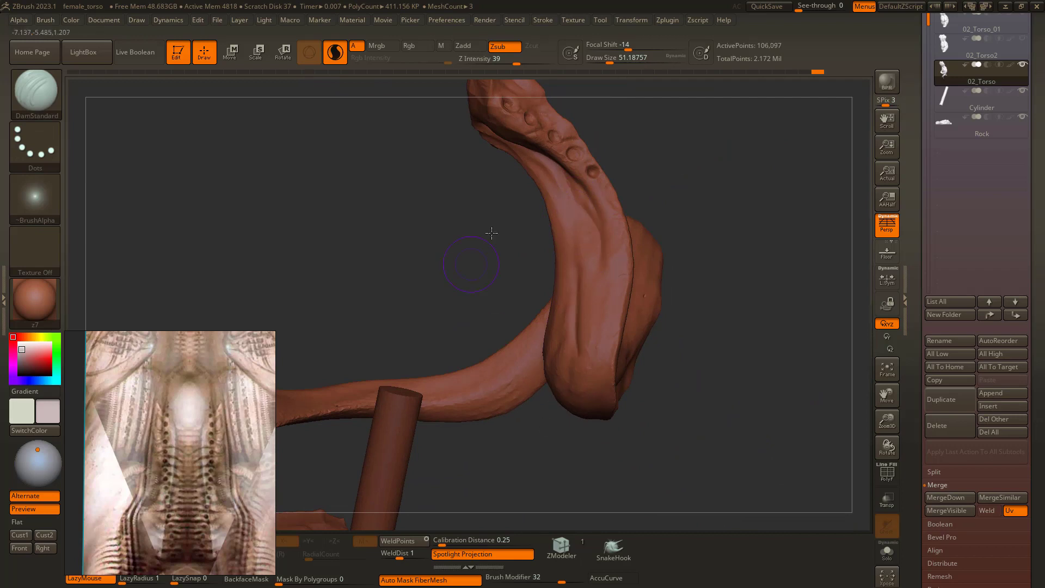
{"action": "mouse_move", "coordinate": [492, 233]}
{"action": "left_mouse_down"}
{"action": "mouse_move", "coordinate": [538, 240]}
{"action": "mouse_move", "coordinate": [531, 332]}
{"action": "mouse_move", "coordinate": [413, 354]}
{"action": "mouse_move", "coordinate": [567, 169]}
{"action": "mouse_move", "coordinate": [504, 231]}
{"action": "mouse_move", "coordinate": [485, 301]}
{"action": "mouse_move", "coordinate": [703, 340]}
{"action": "mouse_move", "coordinate": [727, 364]}
{"action": "left_mouse_up"}
{"action": "mouse_move", "coordinate": [490, 365]}
{"action": "left_mouse_down"}
{"action": "mouse_move", "coordinate": [406, 366]}
{"action": "mouse_move", "coordinate": [534, 294]}
{"action": "left_mouse_up"}
{"action": "mouse_move", "coordinate": [561, 348]}
{"action": "left_mouse_down"}
{"action": "mouse_move", "coordinate": [384, 294]}
{"action": "mouse_move", "coordinate": [555, 302]}
{"action": "mouse_move", "coordinate": [431, 310]}
{"action": "mouse_move", "coordinate": [375, 283]}
{"action": "mouse_move", "coordinate": [371, 264]}
{"action": "left_mouse_up"}
{"action": "left_click", "coordinate": [364, 278], "text": "ctrl+shift"}
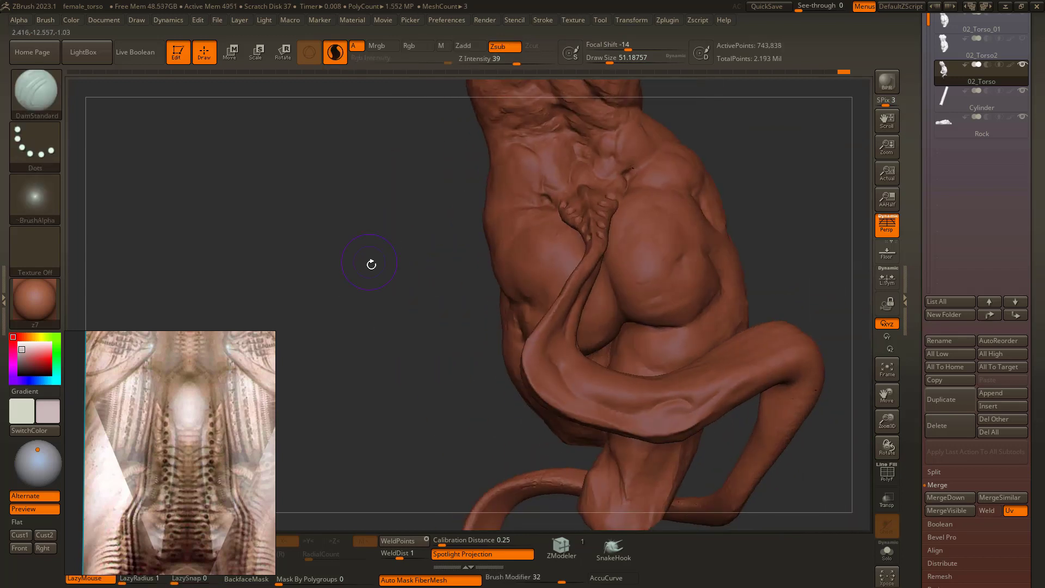
Step: Reframe the reference board on another biomechanical texture image with a central spine pattern
{"action": "scroll", "coordinate": [237, 355], "scroll_direction": "down", "scroll_amount": 4}
{"action": "middle_click_drag", "start_coordinate": [197, 522], "coordinate": [87, 414]}
{"action": "middle_click_drag", "start_coordinate": [162, 348], "coordinate": [202, 546]}
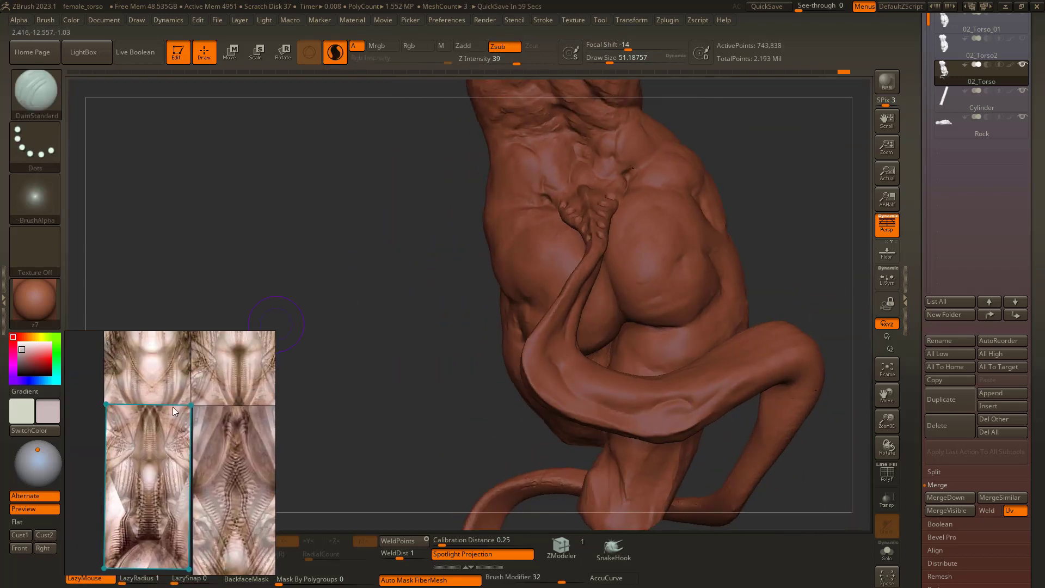
{"action": "middle_click_drag", "start_coordinate": [228, 355], "coordinate": [201, 462]}
Step: Sink small round pits into the lower bend of the tail with the Standard brush at a draw size of about 27
{"action": "mouse_move", "coordinate": [375, 239]}
{"action": "left_mouse_down"}
{"action": "mouse_move", "coordinate": [361, 291]}
{"action": "mouse_move", "coordinate": [383, 325]}
{"action": "mouse_move", "coordinate": [490, 305]}
{"action": "mouse_move", "coordinate": [343, 270]}
{"action": "left_mouse_up"}
{"action": "key", "text": "b"}
{"action": "key", "text": "s"}
{"action": "key", "text": "t"}
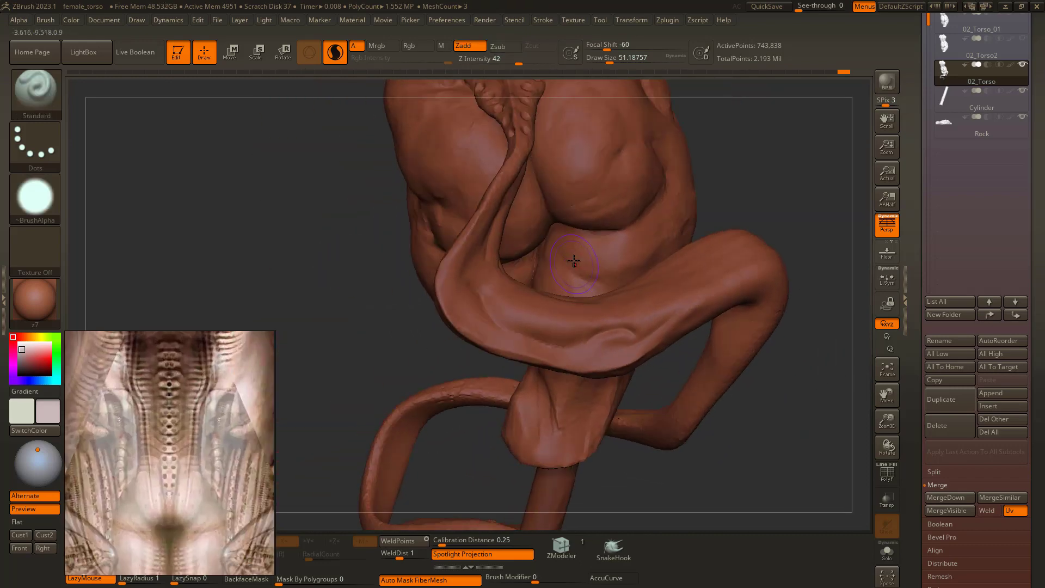
{"action": "key", "text": "space"}
{"action": "left_click_drag", "start_coordinate": [560, 282], "coordinate": [554, 282]}
{"action": "scroll", "coordinate": [524, 320], "scroll_direction": "up", "scroll_amount": 2}
{"action": "left_click", "coordinate": [524, 327]}
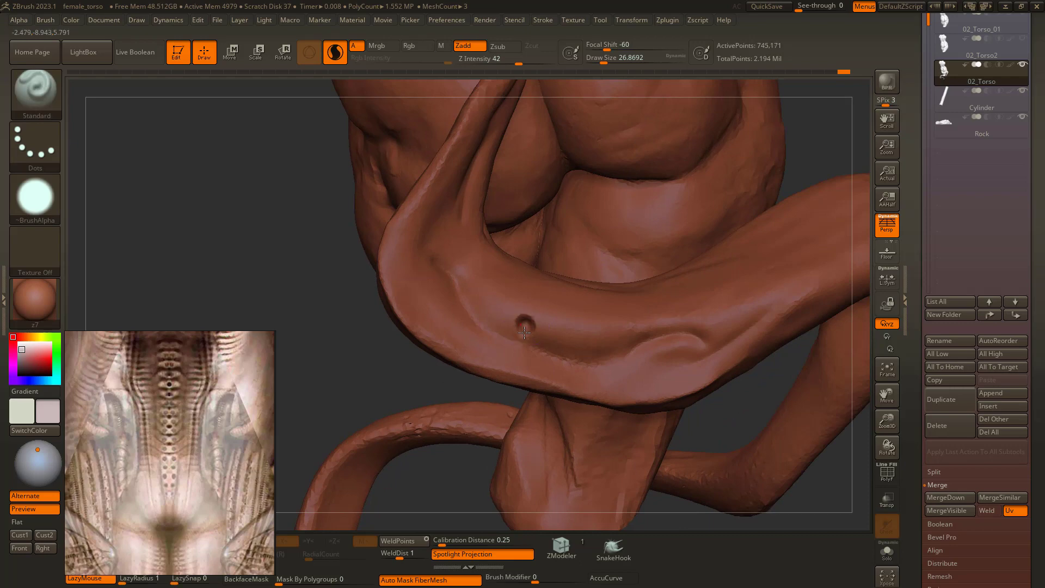
{"action": "mouse_move", "coordinate": [352, 349]}
{"action": "left_mouse_down", "text": "alt"}
{"action": "mouse_move", "coordinate": [381, 305]}
{"action": "mouse_move", "coordinate": [477, 330]}
{"action": "left_mouse_up", "text": "alt"}
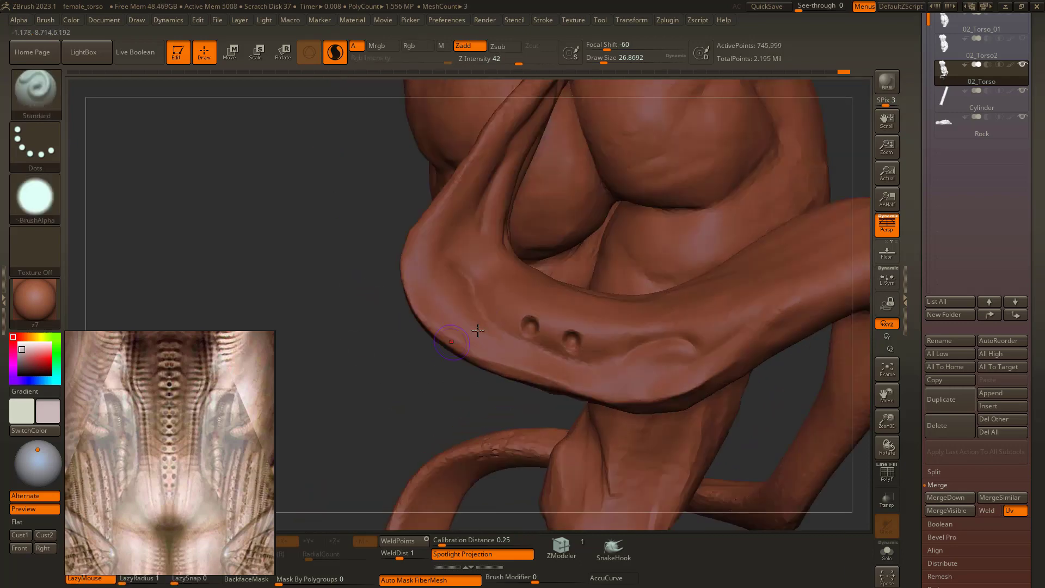
Step: Undo the latest pits and sink a new row of round pits around the tail's lower bend with the Standard brush
{"action": "key", "text": "ctrl+z"}
{"action": "key", "text": "ctrl+z"}
{"action": "key", "text": "ctrl+z"}
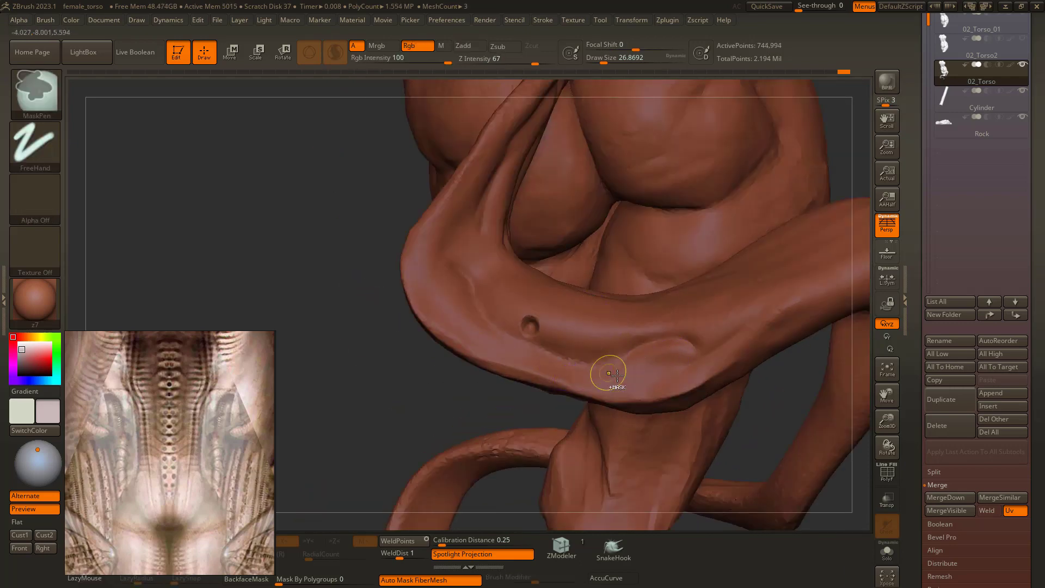
{"action": "left_click", "coordinate": [492, 321]}
{"action": "left_click_drag", "start_coordinate": [366, 344], "coordinate": [419, 321], "text": "alt"}
{"action": "left_click", "coordinate": [499, 272], "text": "alt"}
{"action": "left_click_drag", "start_coordinate": [417, 253], "coordinate": [422, 327], "text": "alt"}
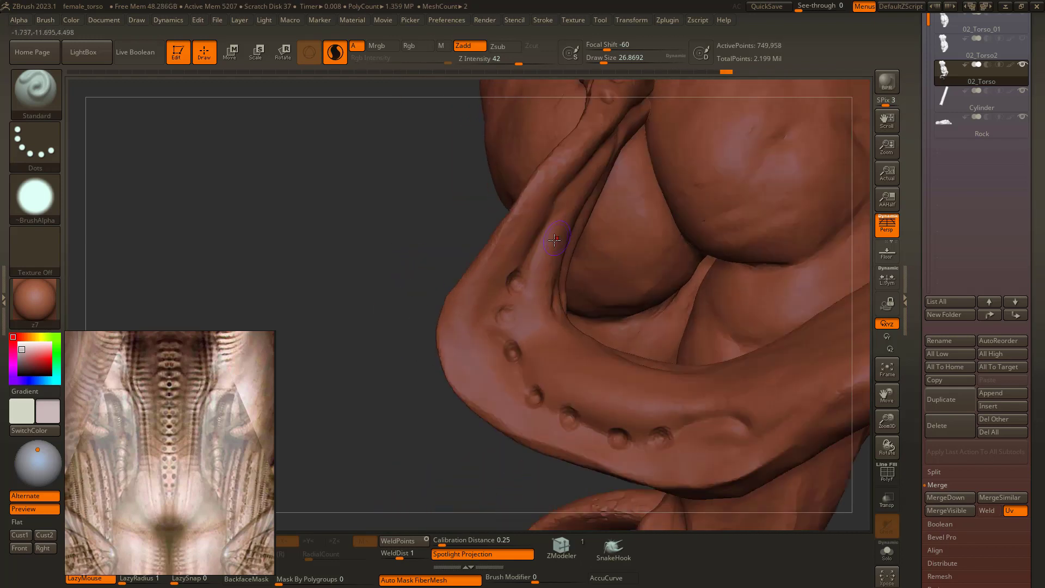
Step: Continue the row of small round pits up the rising section of the tail at a draw size of about 27
{"action": "key", "text": "ctrl+shift+z"}
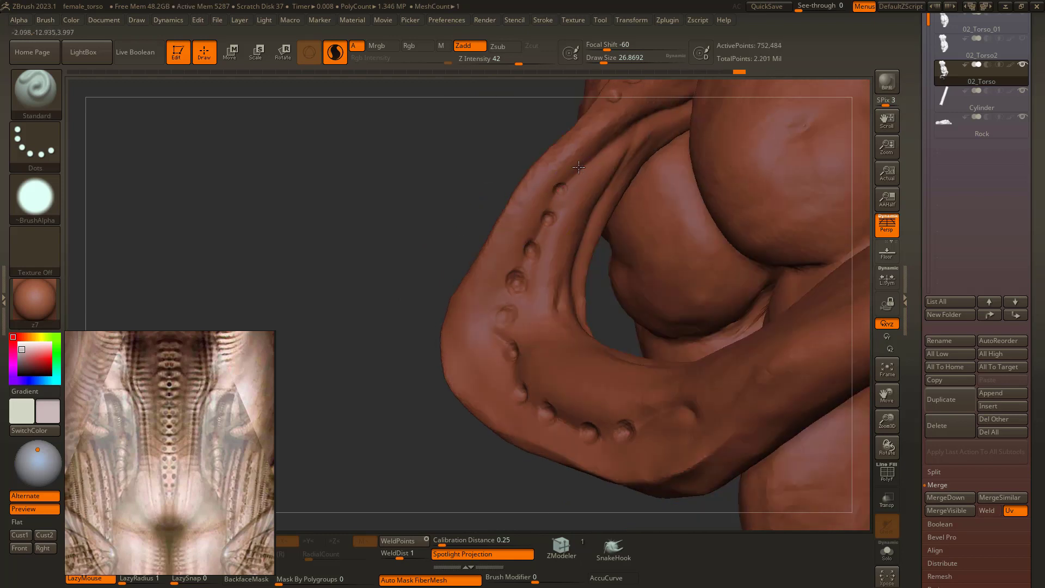
{"action": "left_click", "coordinate": [578, 167]}
{"action": "mouse_move", "coordinate": [622, 146]}
{"action": "left_mouse_down", "text": "shift"}
{"action": "mouse_move", "coordinate": [588, 190]}
{"action": "mouse_move", "coordinate": [601, 167]}
{"action": "left_mouse_up", "text": "shift"}
{"action": "left_click_drag", "start_coordinate": [536, 264], "coordinate": [524, 246], "text": "shift"}
Step: Carve curved creases from the upper pits across the tail's inner side with DamStandard at a draw size of about 77
{"action": "key", "text": "bracketright"}
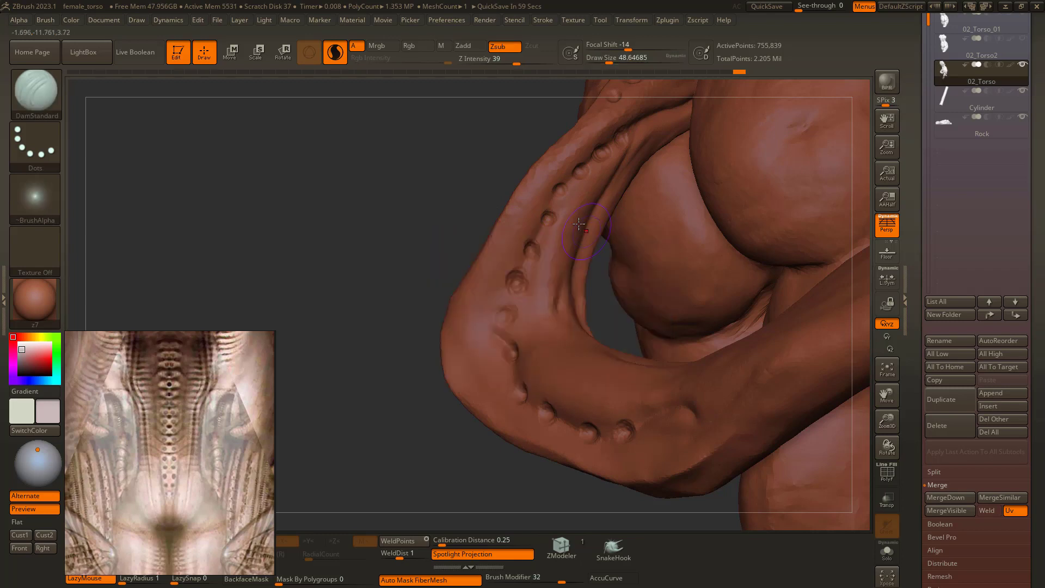
{"action": "key", "text": "shift+space"}
{"action": "left_click_drag", "start_coordinate": [615, 299], "coordinate": [644, 301], "text": "shift"}
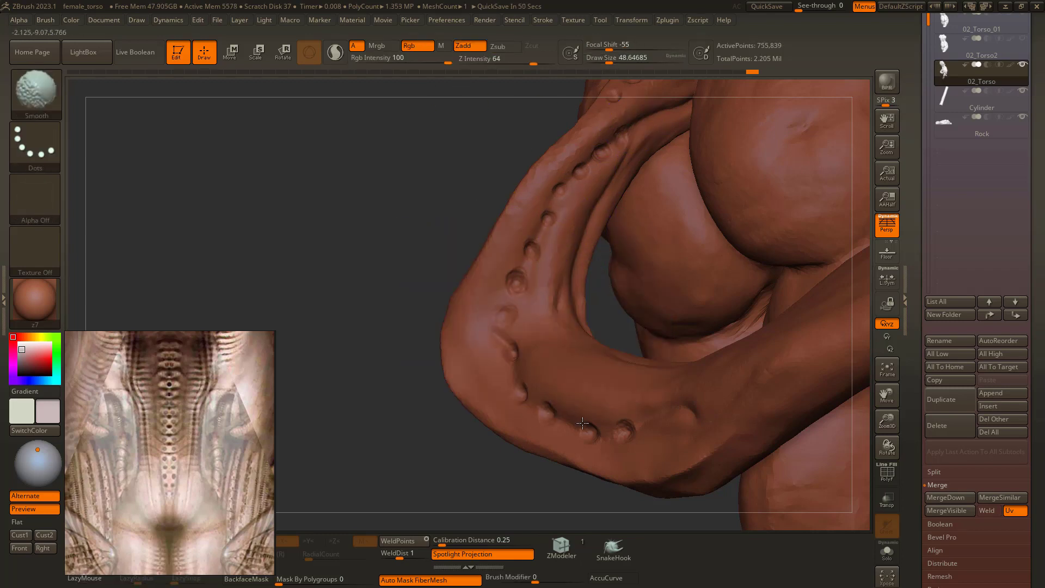
{"action": "key", "text": "space"}
{"action": "left_click_drag", "start_coordinate": [570, 217], "coordinate": [581, 217]}
{"action": "right_click_drag", "start_coordinate": [567, 196], "coordinate": [557, 190]}
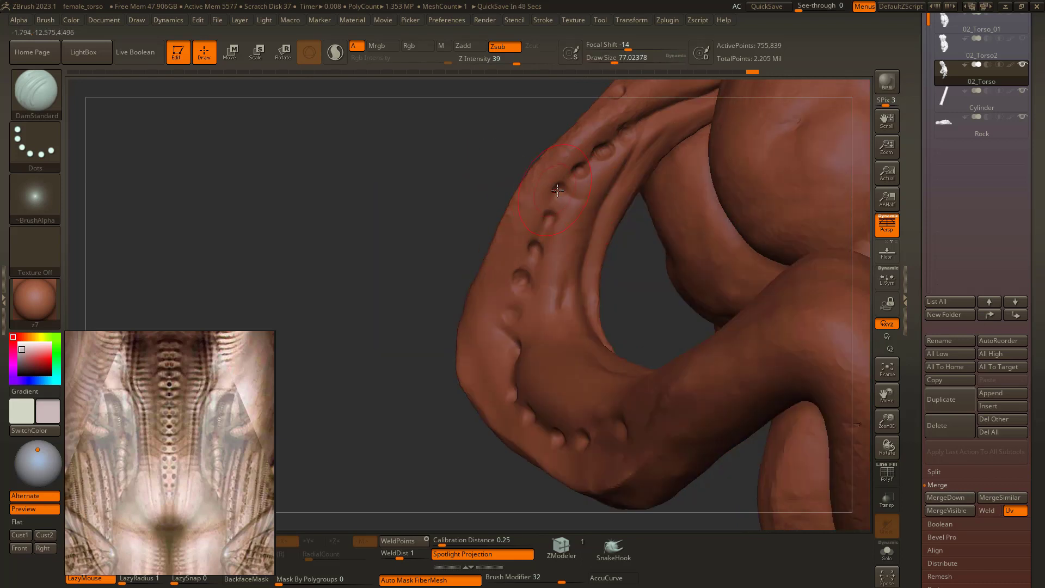
{"action": "left_click_drag", "start_coordinate": [627, 152], "coordinate": [625, 135], "text": "shift"}
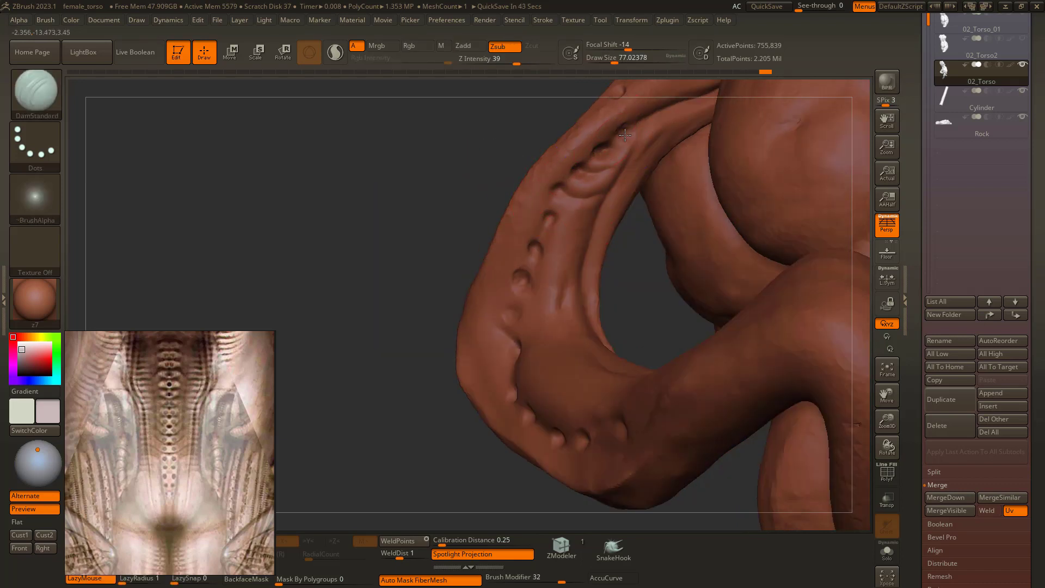
{"action": "left_click_drag", "start_coordinate": [574, 221], "coordinate": [598, 211]}
{"action": "left_click_drag", "start_coordinate": [546, 248], "coordinate": [589, 234]}
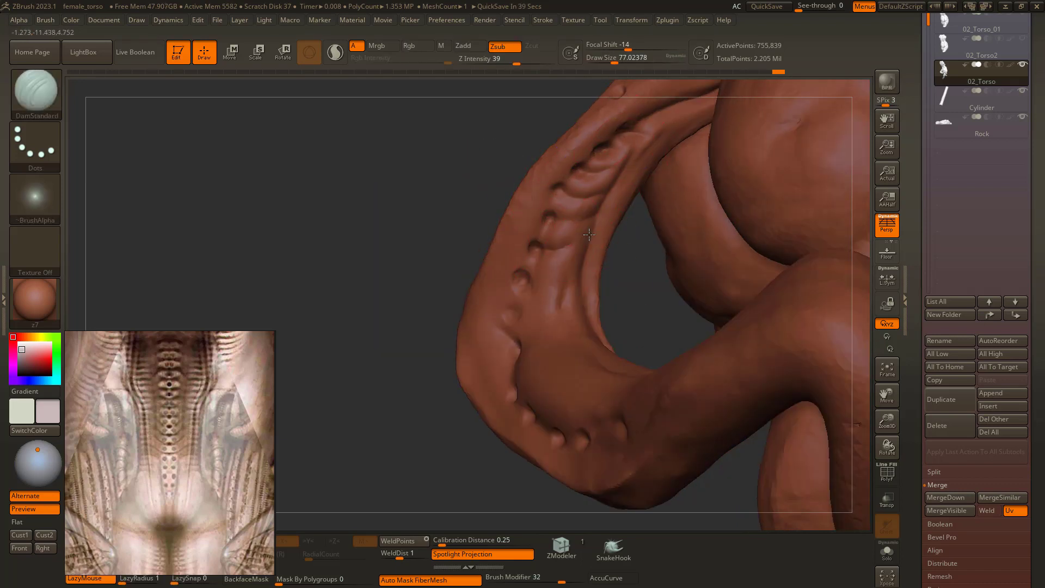
Step: Enable Sculptris Pro and deepen the curved folds between the pits up the rising tail section with added DamStandard creases
{"action": "right_click_drag", "start_coordinate": [564, 283], "coordinate": [532, 250]}
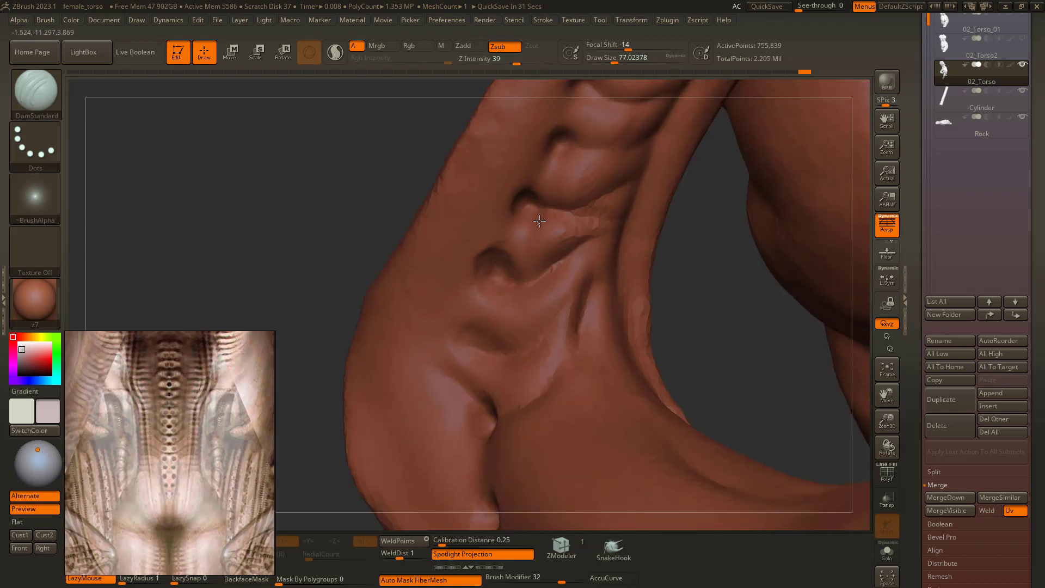
{"action": "left_click_drag", "start_coordinate": [564, 209], "coordinate": [629, 216]}
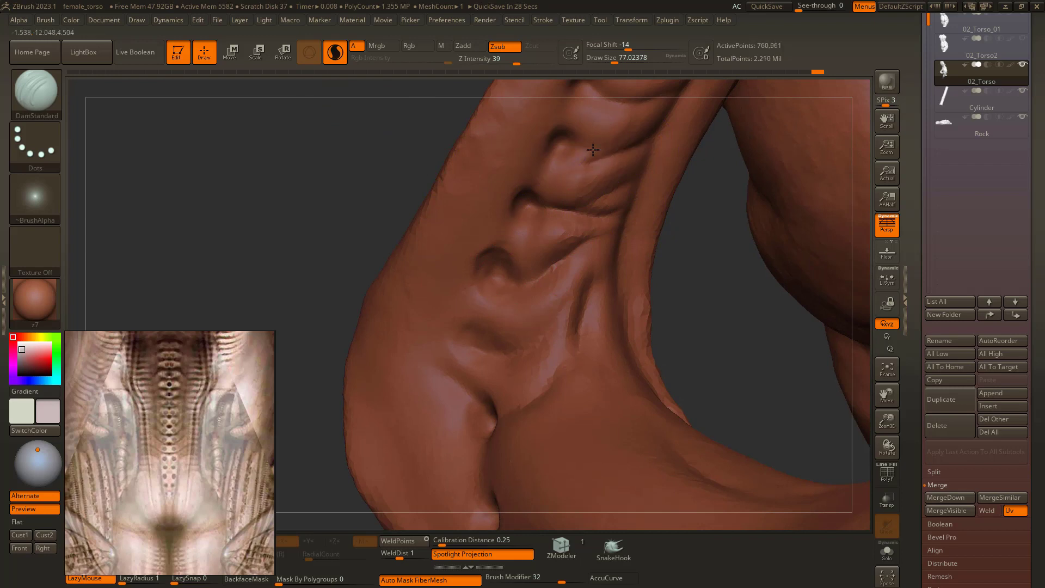
{"action": "left_click_drag", "start_coordinate": [593, 150], "coordinate": [618, 152]}
{"action": "mouse_move", "coordinate": [422, 203]}
{"action": "right_mouse_down"}
{"action": "mouse_move", "coordinate": [406, 192]}
{"action": "mouse_move", "coordinate": [371, 310]}
{"action": "mouse_move", "coordinate": [381, 321]}
{"action": "right_mouse_up"}
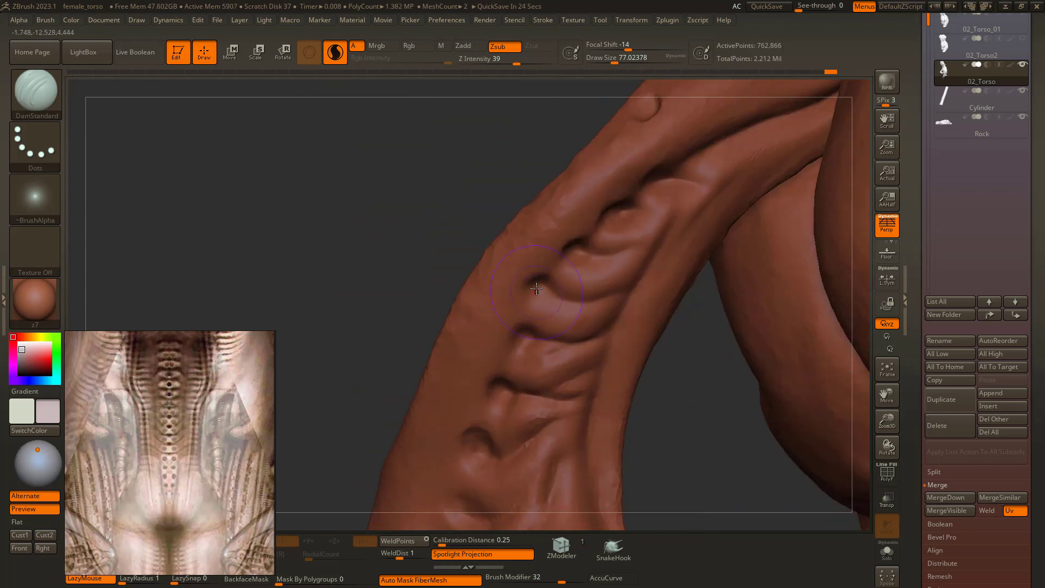
{"action": "left_click_drag", "start_coordinate": [619, 276], "coordinate": [544, 298]}
{"action": "left_click_drag", "start_coordinate": [628, 246], "coordinate": [648, 261]}
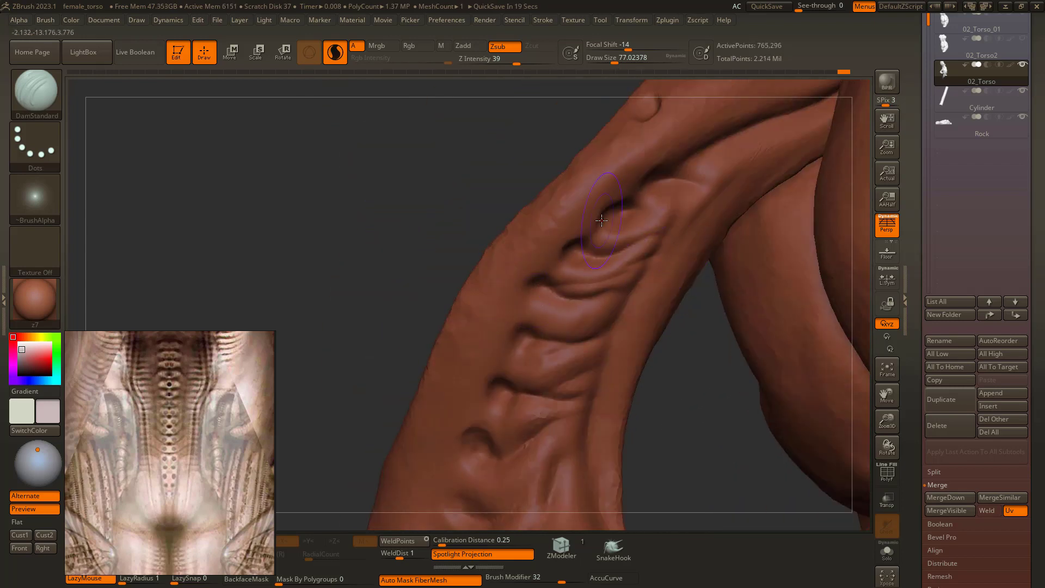
{"action": "left_click_drag", "start_coordinate": [658, 183], "coordinate": [729, 173]}
{"action": "right_click_drag", "start_coordinate": [457, 163], "coordinate": [422, 289]}
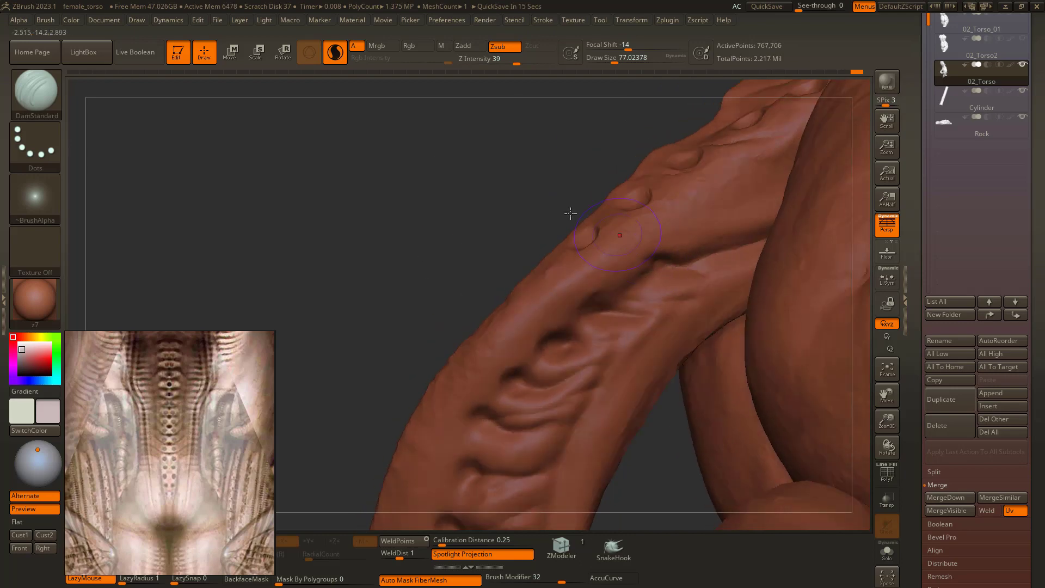
Step: Set the DamStandard draw size to about 68 and carve a crease inward from a lower-bend pit, undoing unwanted strokes
{"action": "mouse_move", "coordinate": [570, 213]}
{"action": "right_mouse_down"}
{"action": "mouse_move", "coordinate": [452, 212]}
{"action": "mouse_move", "coordinate": [478, 203]}
{"action": "mouse_move", "coordinate": [427, 233]}
{"action": "mouse_move", "coordinate": [546, 235]}
{"action": "mouse_move", "coordinate": [521, 345]}
{"action": "mouse_move", "coordinate": [580, 256]}
{"action": "right_mouse_up"}
{"action": "key", "text": "space"}
{"action": "left_click_drag", "start_coordinate": [580, 256], "coordinate": [596, 223]}
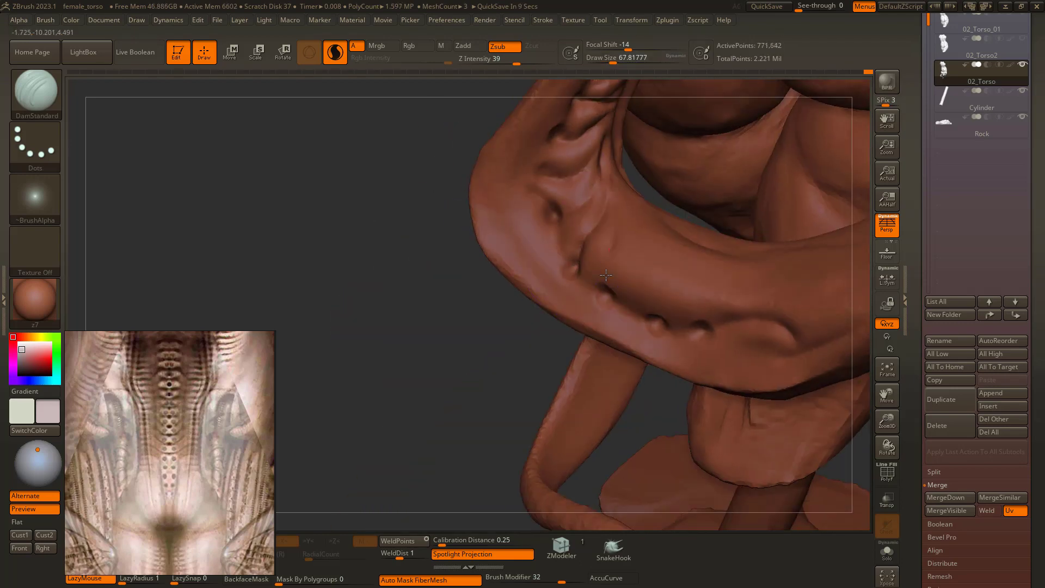
{"action": "key", "text": "ctrl+z"}
{"action": "mouse_move", "coordinate": [473, 271]}
{"action": "left_mouse_down"}
{"action": "mouse_move", "coordinate": [595, 303]}
{"action": "mouse_move", "coordinate": [629, 239]}
{"action": "left_mouse_up"}
{"action": "key", "text": "ctrl+z"}
{"action": "left_click_drag", "start_coordinate": [608, 289], "coordinate": [630, 234]}
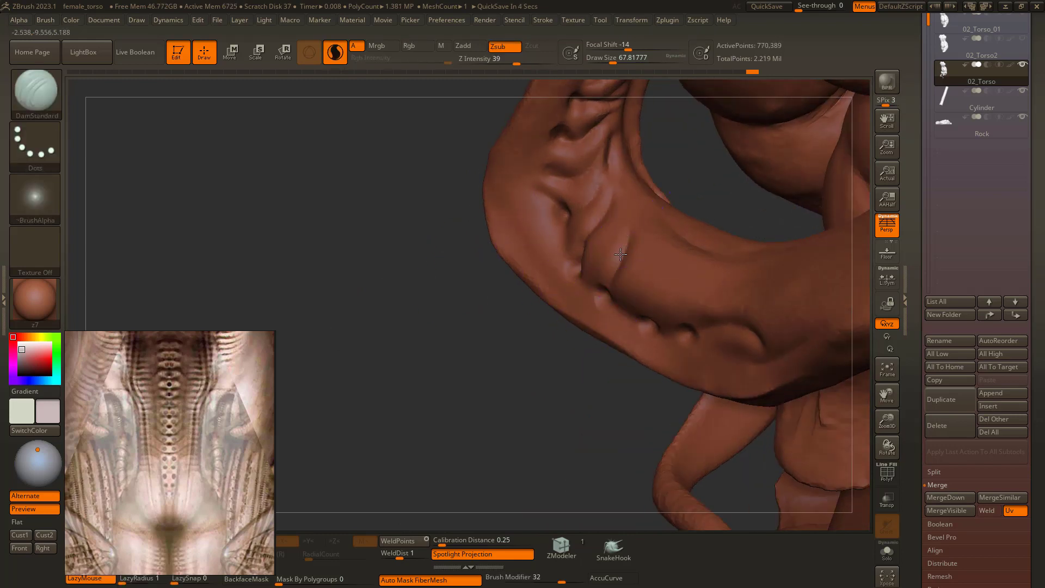
Step: Carve curved creases from the remaining pits along the tail's lower bend toward its inner edge
{"action": "right_click_drag", "start_coordinate": [621, 254], "coordinate": [638, 317]}
{"action": "left_click_drag", "start_coordinate": [651, 313], "coordinate": [649, 246]}
{"action": "left_click_drag", "start_coordinate": [701, 318], "coordinate": [675, 272]}
{"action": "left_click_drag", "start_coordinate": [761, 301], "coordinate": [727, 292]}
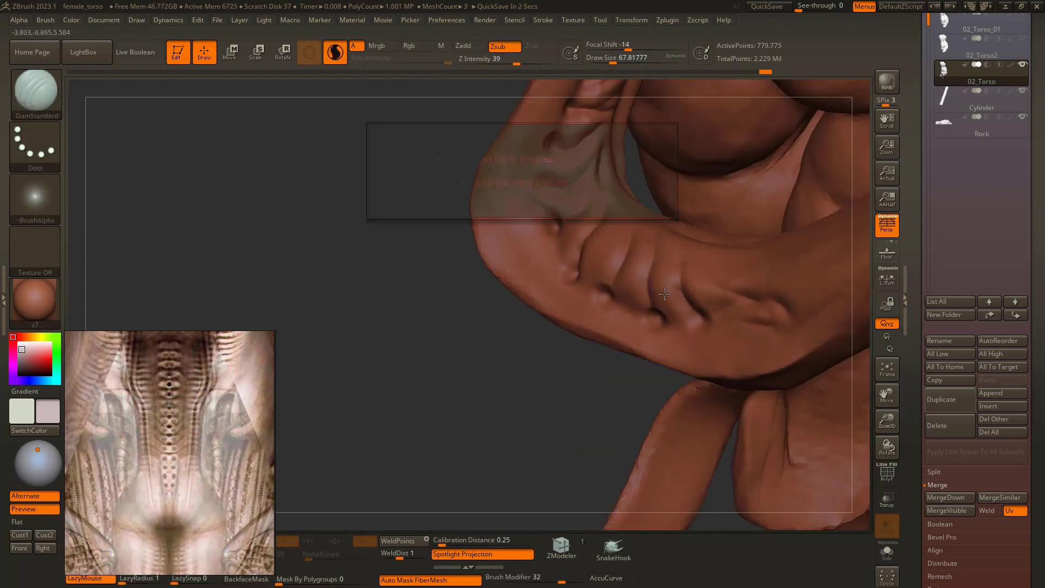
{"action": "right_click_drag", "start_coordinate": [664, 294], "coordinate": [765, 314]}
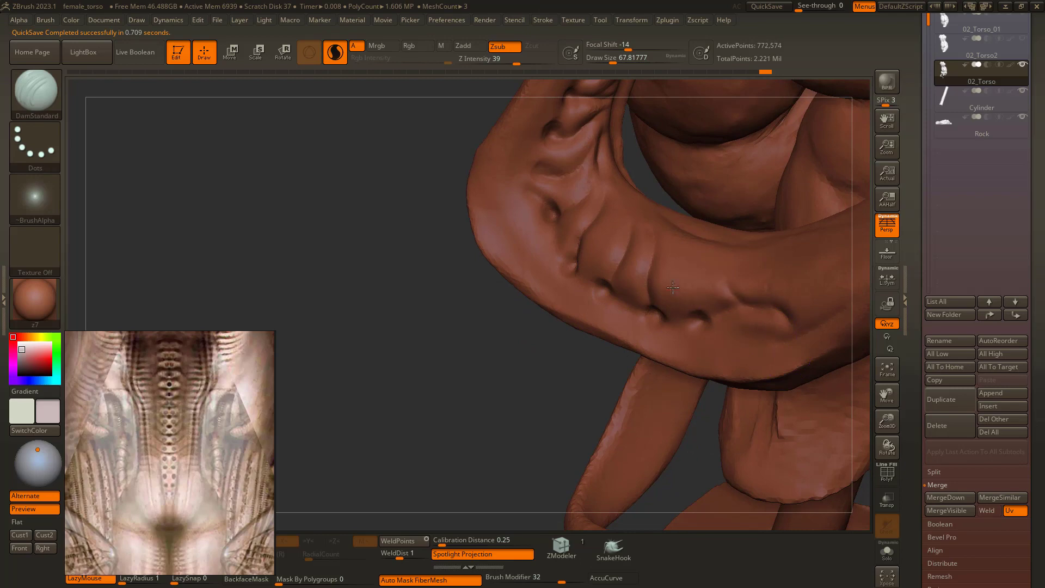
{"action": "left_click_drag", "start_coordinate": [700, 317], "coordinate": [680, 245]}
{"action": "left_click_drag", "start_coordinate": [510, 294], "coordinate": [520, 319]}
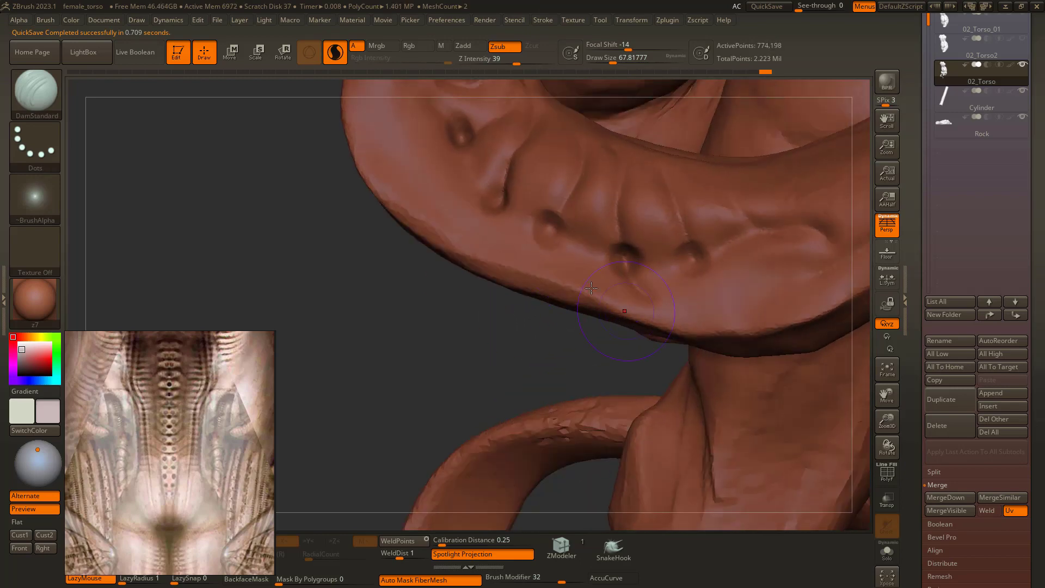
Step: Turn off Sculptris Pro and extend the creases below the lower-bend pits with DamStandard at a draw size of about 49
{"action": "left_click_drag", "start_coordinate": [551, 229], "coordinate": [559, 230], "text": "shift"}
{"action": "left_click", "coordinate": [335, 52]}
{"action": "mouse_move", "coordinate": [559, 230]}
{"action": "right_mouse_down"}
{"action": "mouse_move", "coordinate": [488, 340]}
{"action": "mouse_move", "coordinate": [500, 199]}
{"action": "right_mouse_up"}
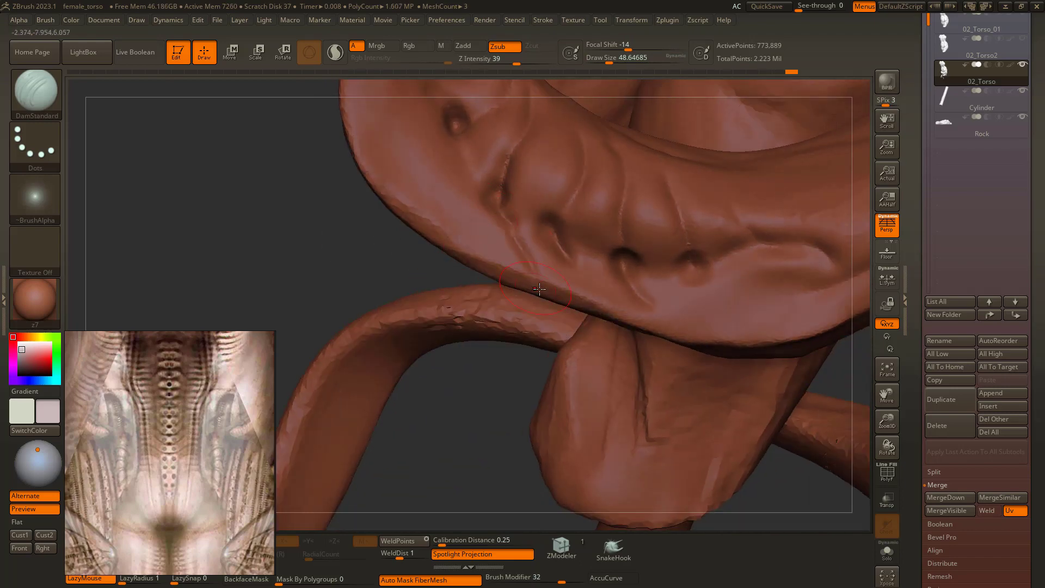
{"action": "right_click_drag", "start_coordinate": [462, 128], "coordinate": [578, 318], "text": "alt"}
{"action": "mouse_move", "coordinate": [419, 229]}
{"action": "right_mouse_down"}
{"action": "mouse_move", "coordinate": [397, 200]}
{"action": "mouse_move", "coordinate": [457, 233]}
{"action": "mouse_move", "coordinate": [471, 266]}
{"action": "mouse_move", "coordinate": [411, 299]}
{"action": "right_mouse_up"}
Step: Puff up the folds between the tail's creases using the Inflat brush at a Z intensity of 10
{"action": "key", "text": "b"}
{"action": "key", "text": "i"}
{"action": "key", "text": "n"}
{"action": "key", "text": "space"}
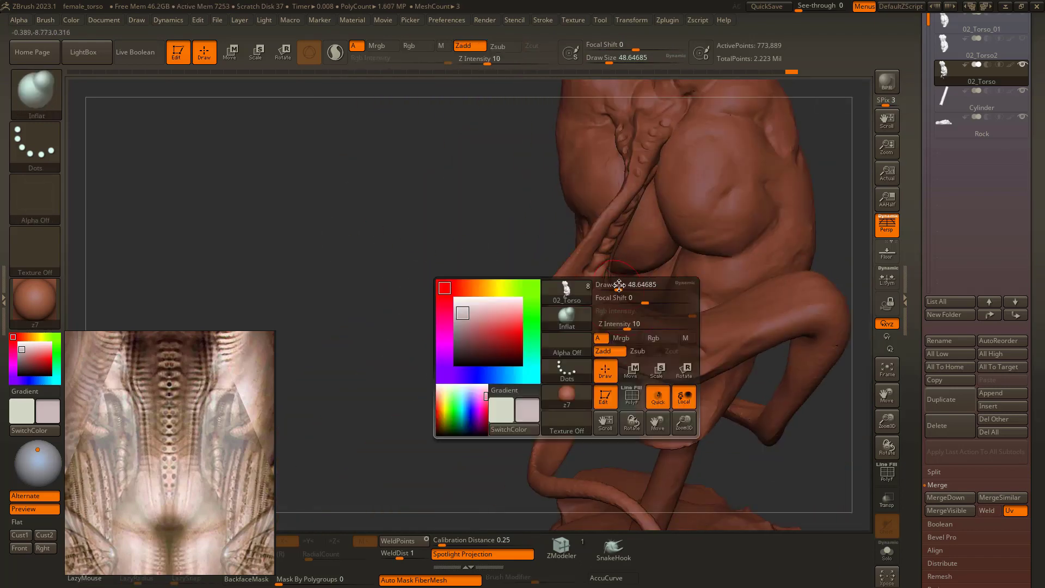
{"action": "left_click_drag", "start_coordinate": [616, 286], "coordinate": [626, 286]}
{"action": "mouse_move", "coordinate": [604, 253]}
{"action": "right_mouse_down"}
{"action": "mouse_move", "coordinate": [486, 307]}
{"action": "mouse_move", "coordinate": [446, 303]}
{"action": "mouse_move", "coordinate": [490, 337]}
{"action": "right_mouse_up"}
Step: Sharpen the creases around the tail's outer bend with DamStandard at a draw size of about 54
{"action": "key", "text": "b"}
{"action": "key", "text": "d"}
{"action": "key", "text": "s"}
{"action": "key", "text": "space"}
{"action": "left_click_drag", "start_coordinate": [585, 317], "coordinate": [576, 317]}
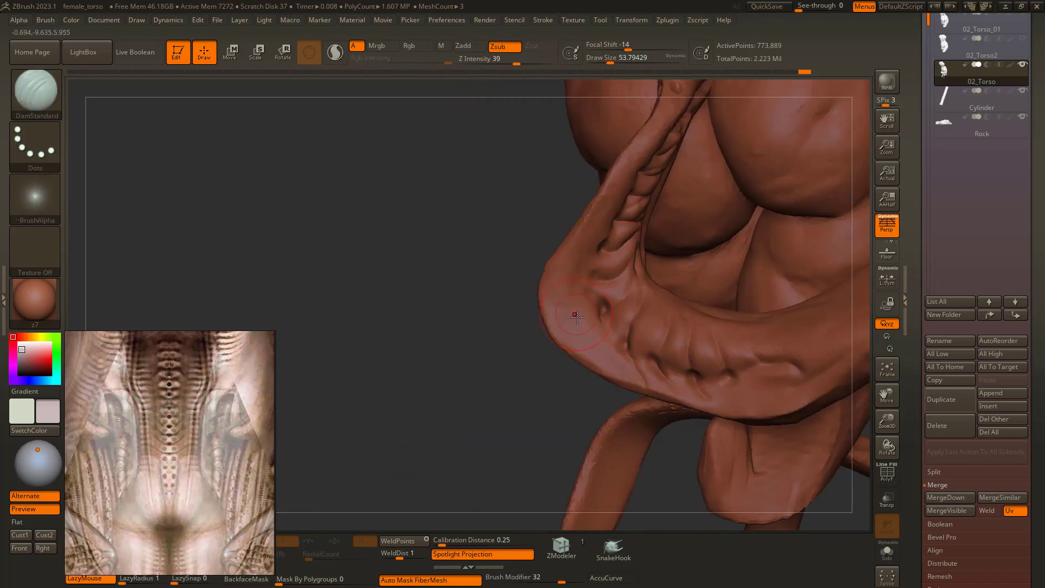
{"action": "right_click_drag", "start_coordinate": [544, 292], "coordinate": [487, 283]}
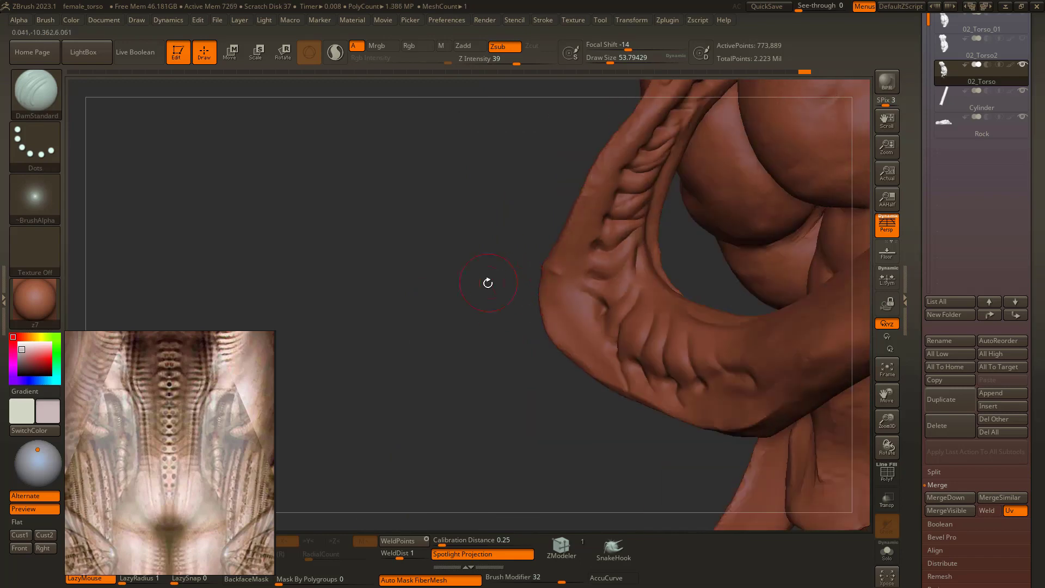
{"action": "right_click_drag", "start_coordinate": [562, 237], "coordinate": [544, 217]}
{"action": "mouse_move", "coordinate": [758, 174]}
{"action": "right_mouse_down"}
{"action": "mouse_move", "coordinate": [478, 170]}
{"action": "mouse_move", "coordinate": [498, 193]}
{"action": "mouse_move", "coordinate": [581, 211]}
{"action": "right_mouse_up"}
Step: Build irregular bony lumps along the tail's outer edge with the ClayBuildup brush at a draw size of about 35
{"action": "key", "text": "b"}
{"action": "key", "text": "c"}
{"action": "key", "text": "b"}
{"action": "key", "text": "s"}
{"action": "left_click_drag", "start_coordinate": [582, 211], "coordinate": [577, 212]}
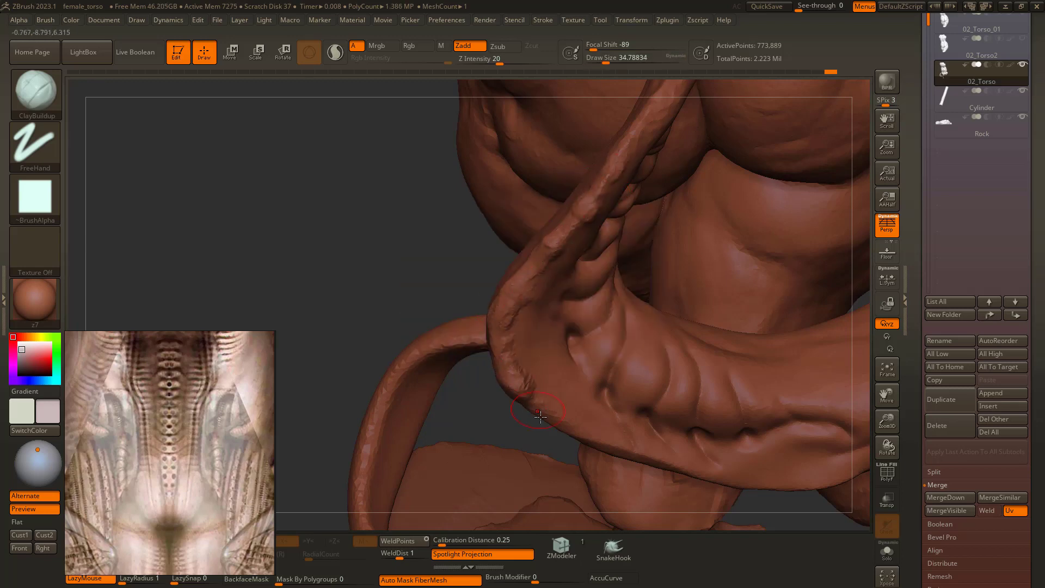
{"action": "mouse_move", "coordinate": [581, 435]}
{"action": "right_mouse_down"}
{"action": "mouse_move", "coordinate": [633, 457]}
{"action": "mouse_move", "coordinate": [563, 435]}
{"action": "right_mouse_up"}
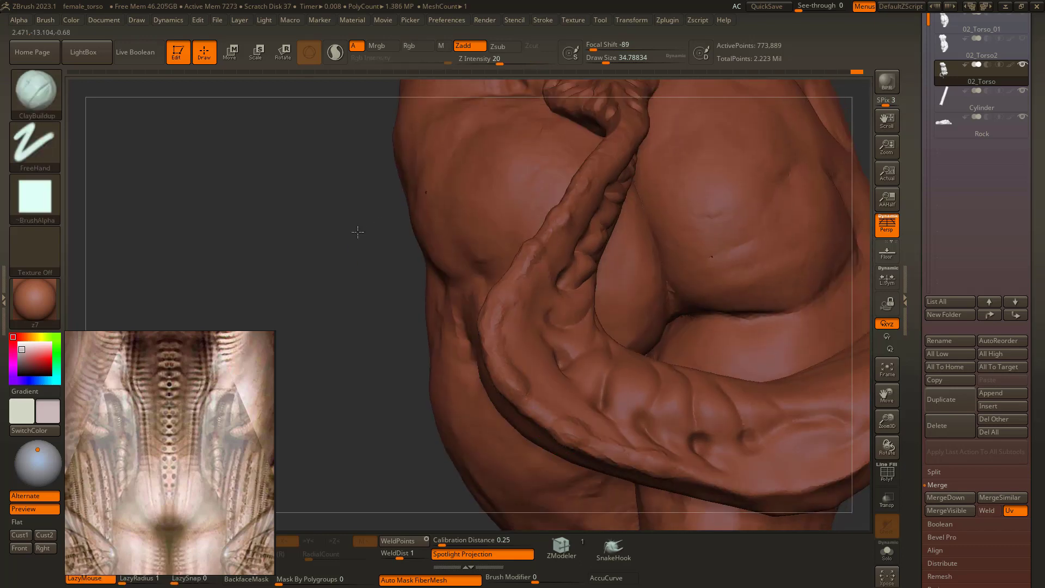
Step: Carve DamStandard creases between the outer-edge lumps and the pits at the tail's bend
{"action": "mouse_move", "coordinate": [357, 231]}
{"action": "right_mouse_down", "text": "ctrl"}
{"action": "mouse_move", "coordinate": [460, 329]}
{"action": "mouse_move", "coordinate": [401, 237]}
{"action": "mouse_move", "coordinate": [401, 374]}
{"action": "mouse_move", "coordinate": [514, 270]}
{"action": "right_mouse_up", "text": "ctrl"}
{"action": "left_click_drag", "start_coordinate": [584, 266], "coordinate": [575, 299]}
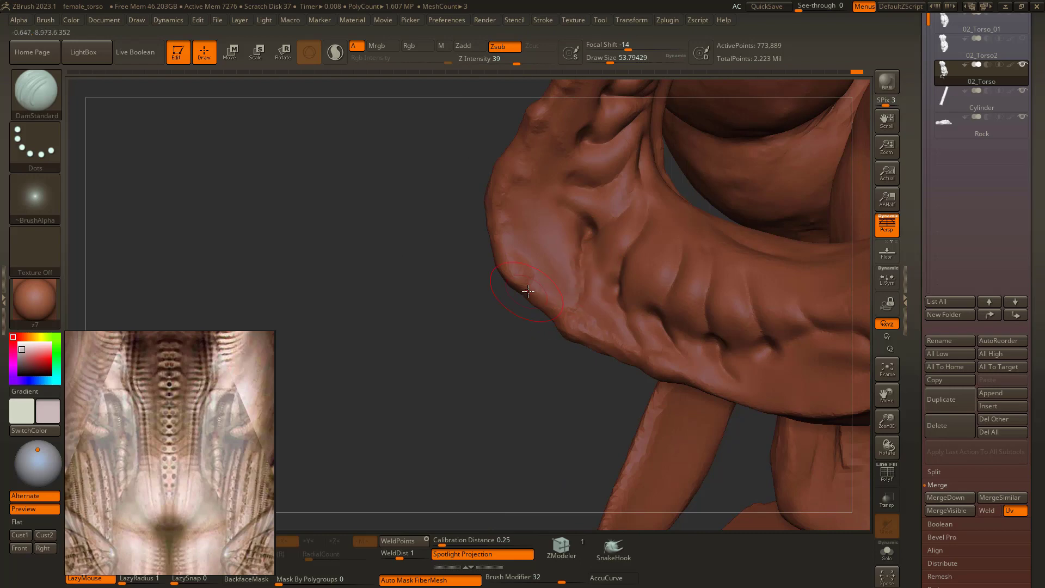
{"action": "left_click_drag", "start_coordinate": [547, 206], "coordinate": [547, 170]}
{"action": "mouse_move", "coordinate": [479, 218]}
{"action": "left_mouse_down", "text": "alt"}
{"action": "mouse_move", "coordinate": [455, 231]}
{"action": "mouse_move", "coordinate": [368, 215]}
{"action": "mouse_move", "coordinate": [423, 282]}
{"action": "mouse_move", "coordinate": [343, 308]}
{"action": "mouse_move", "coordinate": [330, 327]}
{"action": "left_mouse_up", "text": "alt"}
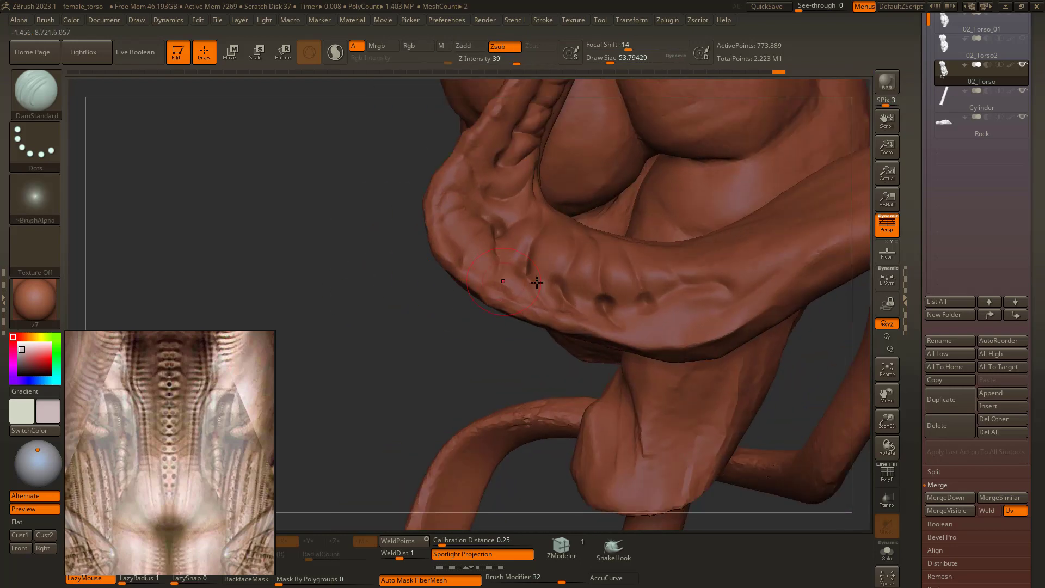
Step: Reduce the DamStandard draw size to about 33 and add fine wrinkles across the folds of the tail's lower bend
{"action": "key", "text": "space"}
{"action": "left_click_drag", "start_coordinate": [597, 296], "coordinate": [588, 295]}
{"action": "right_click_drag", "start_coordinate": [588, 295], "coordinate": [556, 279]}
{"action": "key", "text": "space"}
{"action": "mouse_move", "coordinate": [579, 243]}
{"action": "left_mouse_down"}
{"action": "mouse_move", "coordinate": [561, 284]}
{"action": "mouse_move", "coordinate": [598, 313]}
{"action": "left_mouse_up"}
{"action": "left_click_drag", "start_coordinate": [620, 240], "coordinate": [644, 307]}
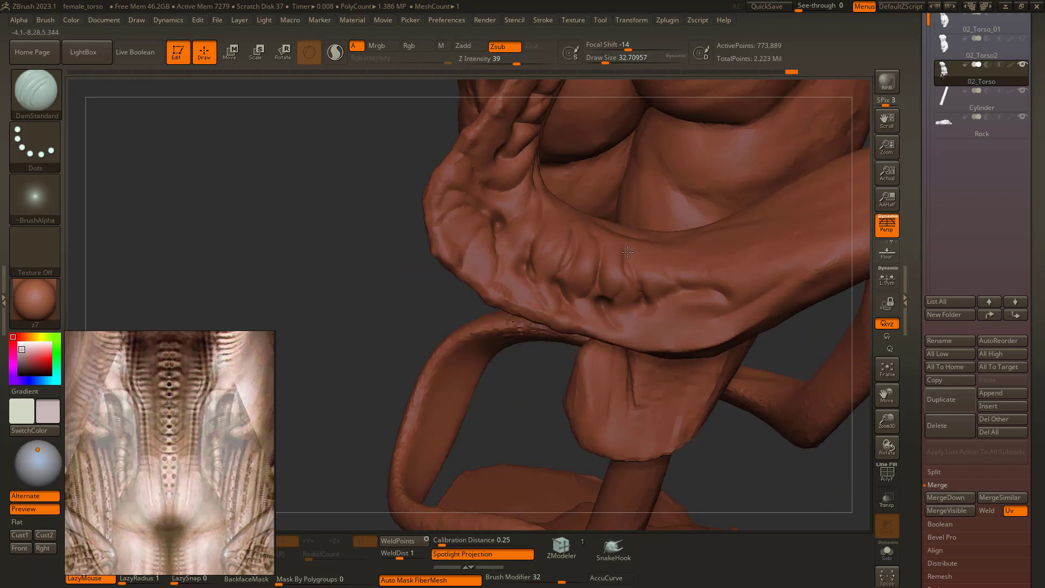
{"action": "left_click_drag", "start_coordinate": [414, 180], "coordinate": [466, 261]}
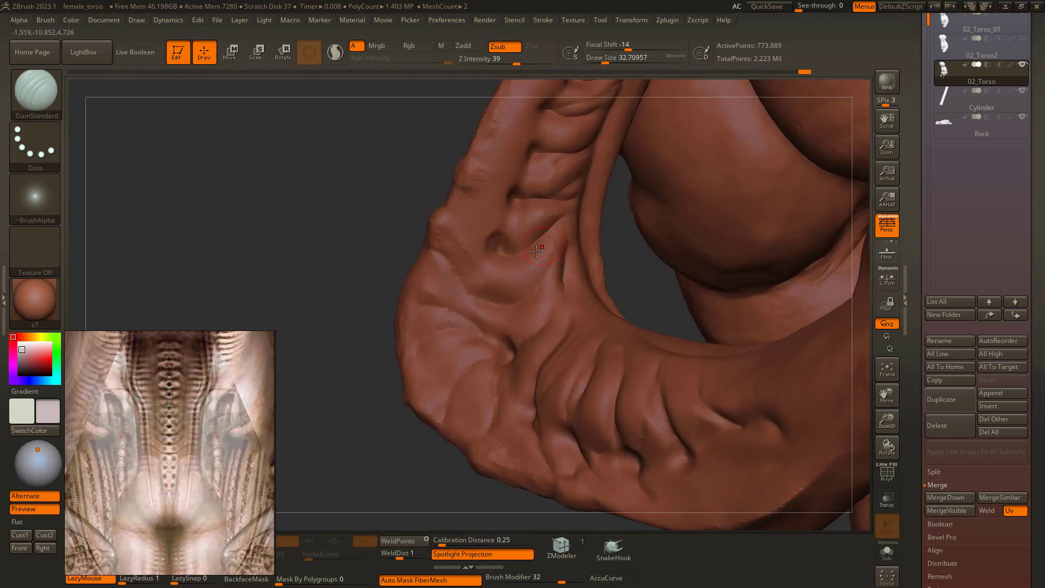
Step: Carve fine wrinkles over the folds of the rising tail section and from its pits toward the outer edge
{"action": "right_click_drag", "start_coordinate": [509, 240], "coordinate": [485, 337]}
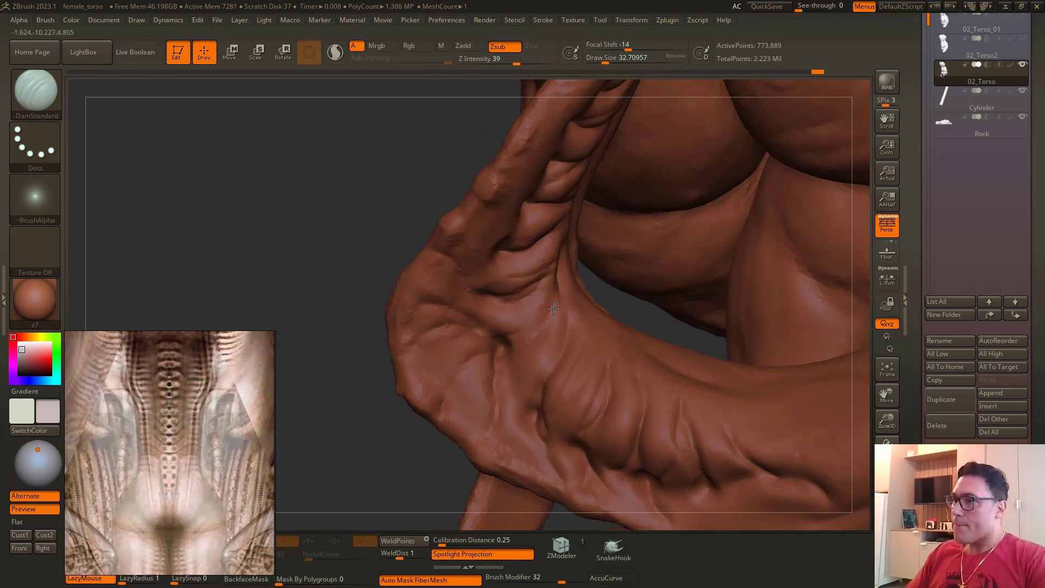
{"action": "mouse_move", "coordinate": [343, 284]}
{"action": "left_mouse_down"}
{"action": "mouse_move", "coordinate": [324, 240]}
{"action": "mouse_move", "coordinate": [371, 144]}
{"action": "mouse_move", "coordinate": [311, 217]}
{"action": "left_mouse_up"}
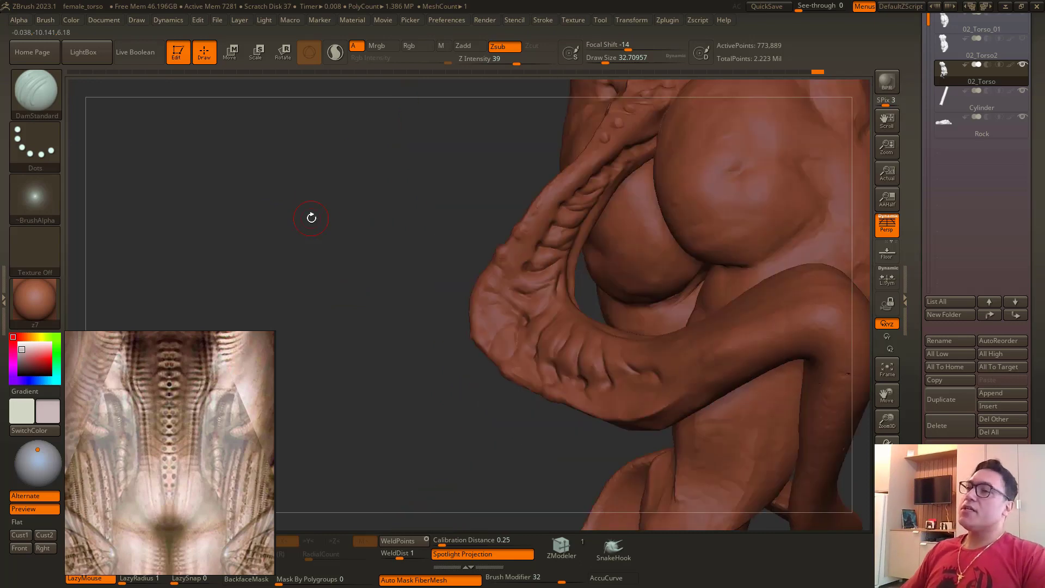
{"action": "mouse_move", "coordinate": [360, 290]}
{"action": "left_mouse_down"}
{"action": "mouse_move", "coordinate": [334, 236]}
{"action": "mouse_move", "coordinate": [362, 245]}
{"action": "mouse_move", "coordinate": [429, 173]}
{"action": "mouse_move", "coordinate": [371, 203]}
{"action": "mouse_move", "coordinate": [613, 181]}
{"action": "left_mouse_up"}
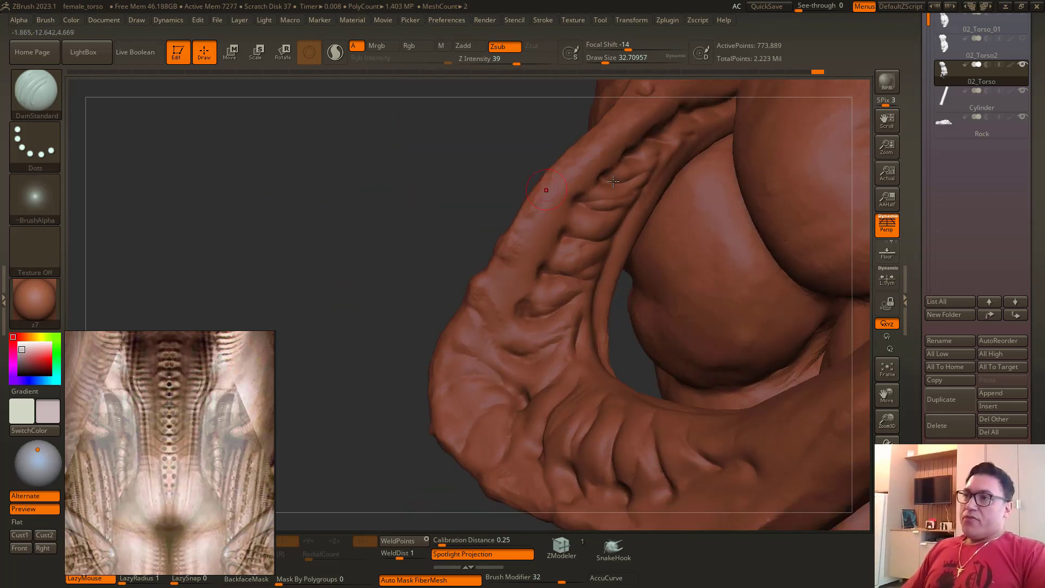
{"action": "mouse_move", "coordinate": [565, 255]}
{"action": "left_mouse_down"}
{"action": "mouse_move", "coordinate": [374, 191]}
{"action": "mouse_move", "coordinate": [311, 284]}
{"action": "left_mouse_up"}
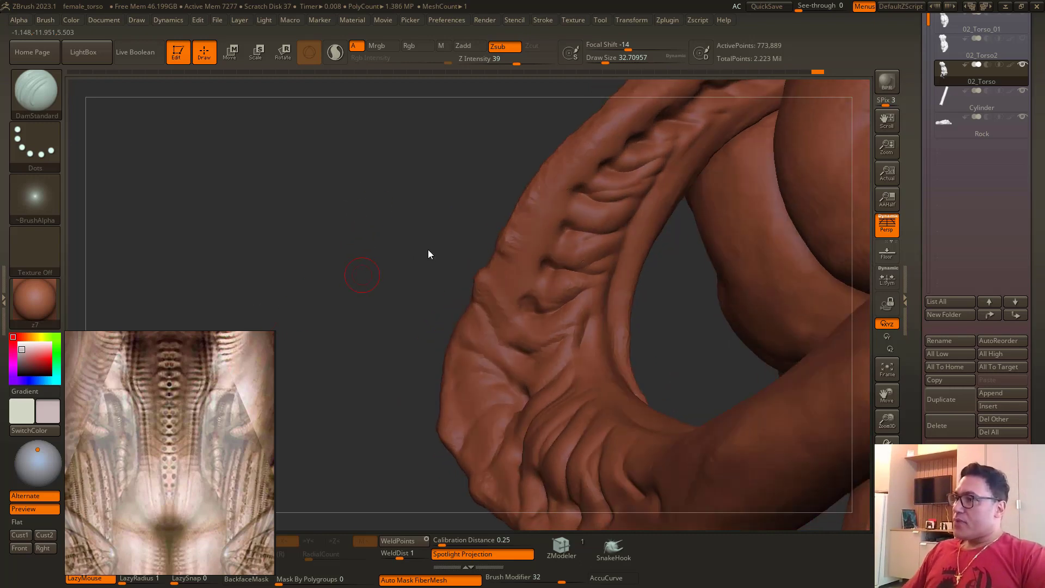
{"action": "mouse_move", "coordinate": [428, 254]}
{"action": "left_mouse_down"}
{"action": "mouse_move", "coordinate": [426, 194]}
{"action": "mouse_move", "coordinate": [343, 238]}
{"action": "mouse_move", "coordinate": [479, 186]}
{"action": "left_mouse_up"}
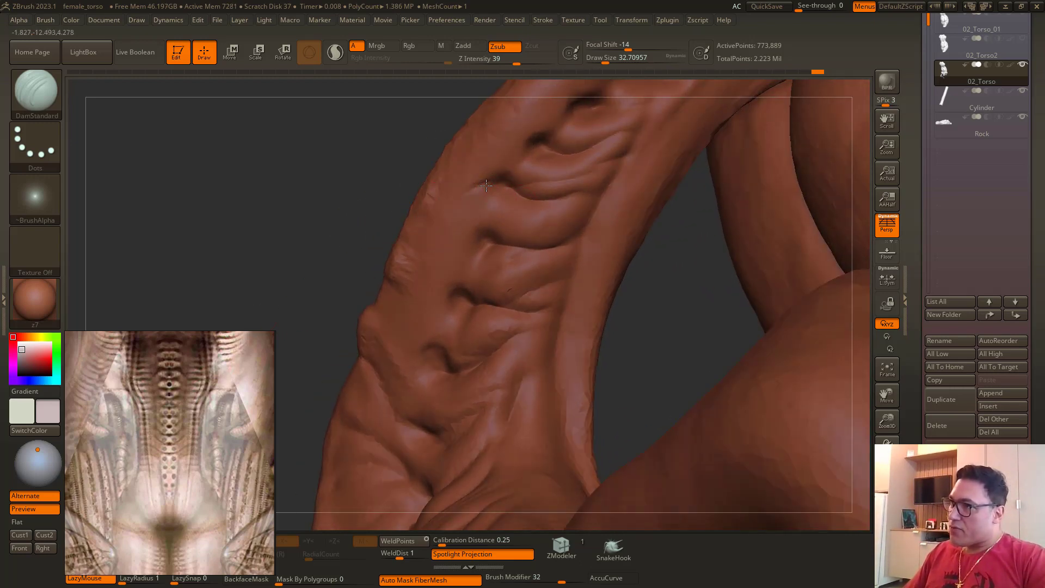
{"action": "left_click_drag", "start_coordinate": [444, 195], "coordinate": [482, 197]}
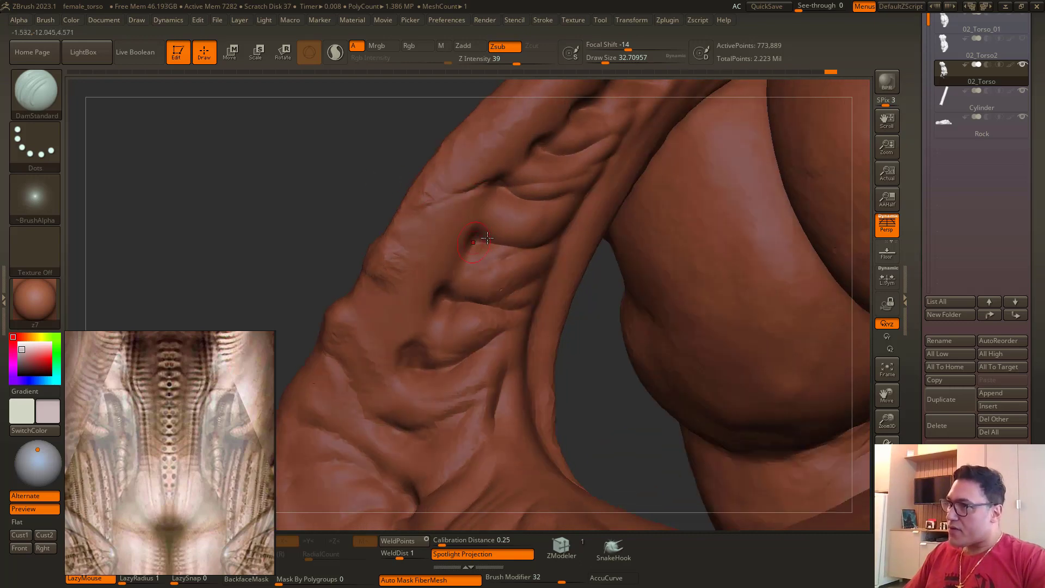
{"action": "mouse_move", "coordinate": [338, 220]}
{"action": "left_mouse_down"}
{"action": "mouse_move", "coordinate": [322, 198]}
{"action": "mouse_move", "coordinate": [503, 255]}
{"action": "left_mouse_up"}
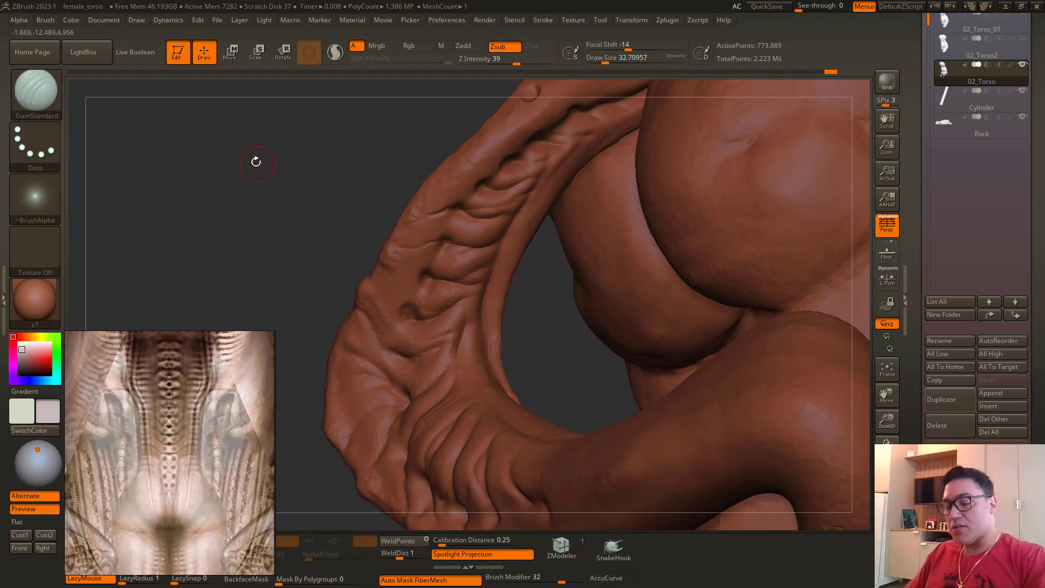
Step: Examine the rising tail section's pits and folds from several angles, close up and against the whole body
{"action": "mouse_move", "coordinate": [260, 206]}
{"action": "left_mouse_down"}
{"action": "mouse_move", "coordinate": [387, 199]}
{"action": "mouse_move", "coordinate": [492, 261]}
{"action": "left_mouse_up"}
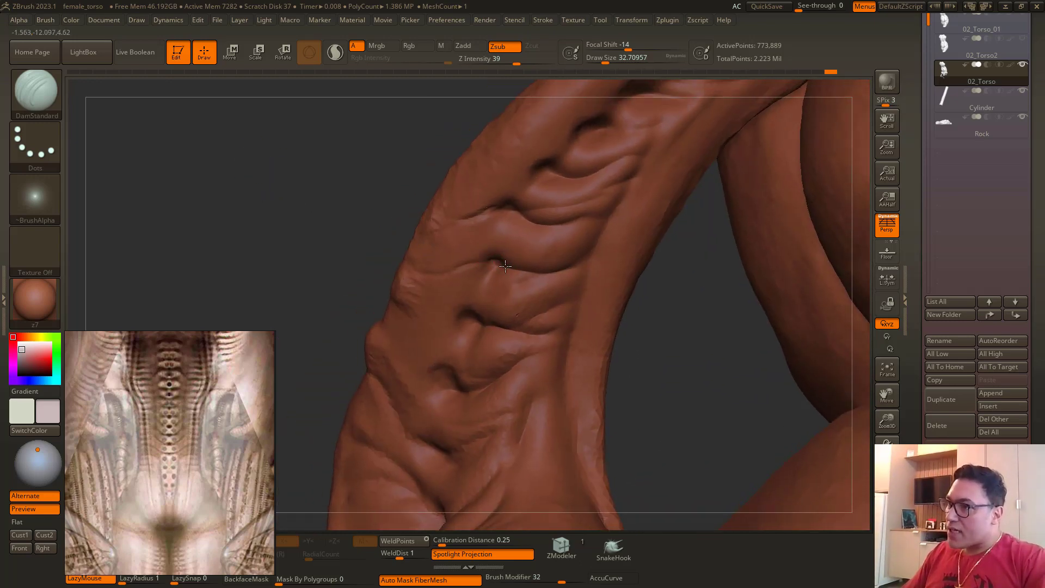
{"action": "left_click_drag", "start_coordinate": [366, 182], "coordinate": [535, 269]}
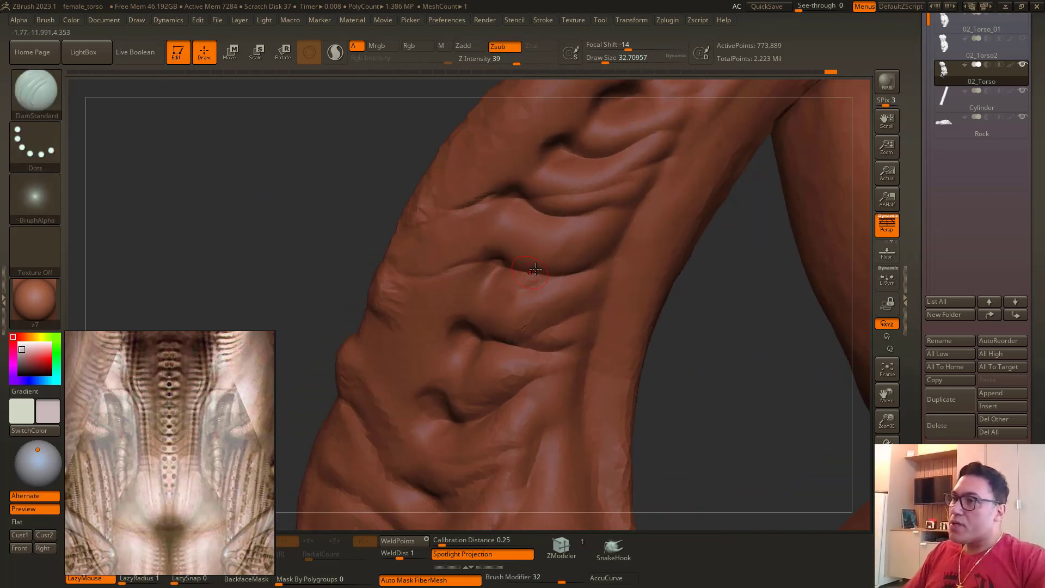
{"action": "left_click_drag", "start_coordinate": [391, 213], "coordinate": [528, 278]}
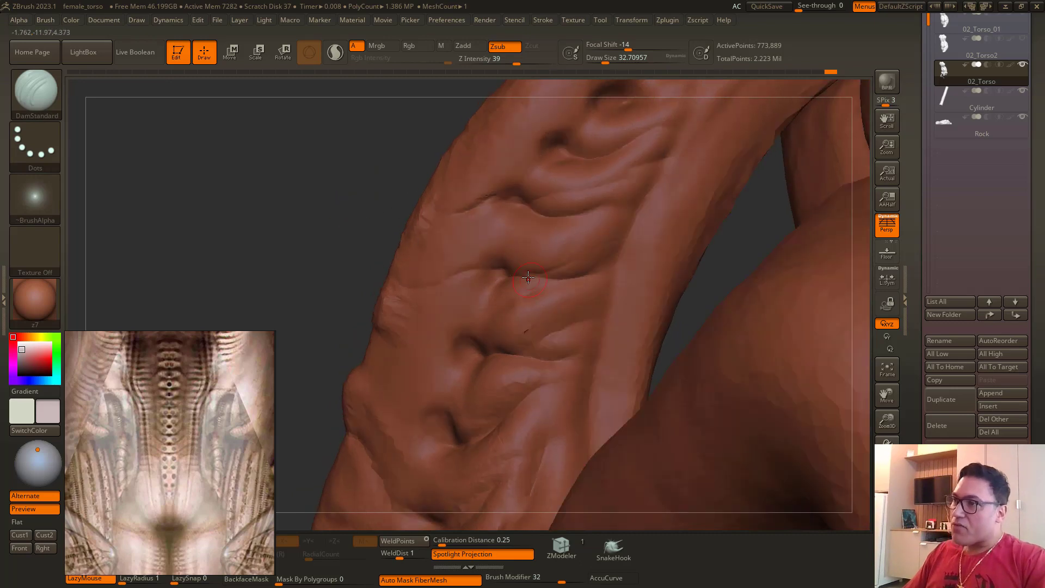
{"action": "mouse_move", "coordinate": [399, 228]}
{"action": "left_mouse_down"}
{"action": "mouse_move", "coordinate": [354, 198]}
{"action": "mouse_move", "coordinate": [377, 287]}
{"action": "mouse_move", "coordinate": [487, 248]}
{"action": "left_mouse_up"}
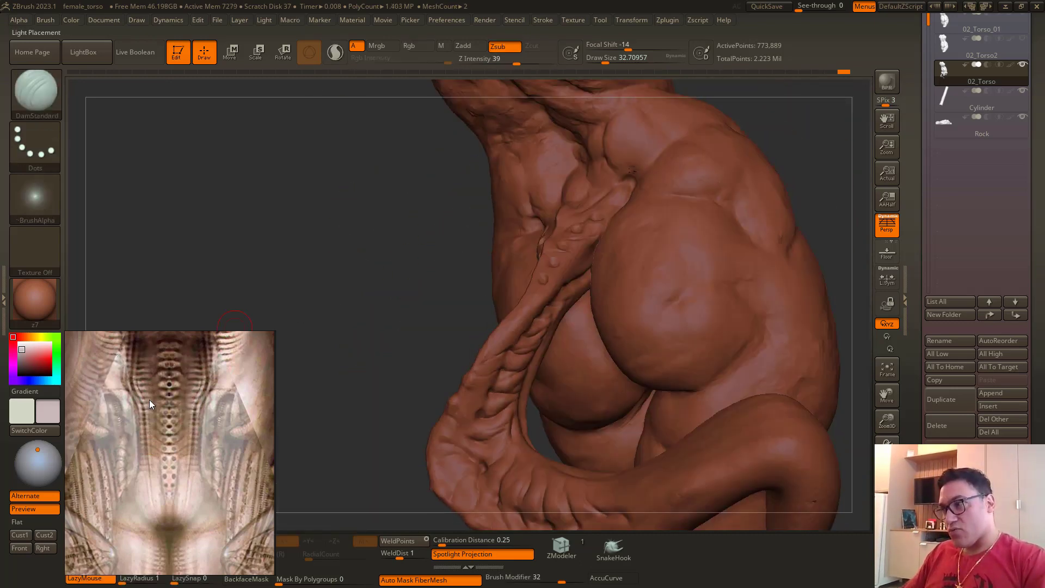
{"action": "mouse_move", "coordinate": [383, 194]}
{"action": "left_mouse_down"}
{"action": "mouse_move", "coordinate": [370, 276]}
{"action": "mouse_move", "coordinate": [583, 190]}
{"action": "left_mouse_up"}
{"action": "mouse_move", "coordinate": [387, 232]}
{"action": "left_mouse_down"}
{"action": "mouse_move", "coordinate": [322, 294]}
{"action": "mouse_move", "coordinate": [357, 212]}
{"action": "mouse_move", "coordinate": [383, 240]}
{"action": "mouse_move", "coordinate": [390, 226]}
{"action": "mouse_move", "coordinate": [385, 122]}
{"action": "left_mouse_up"}
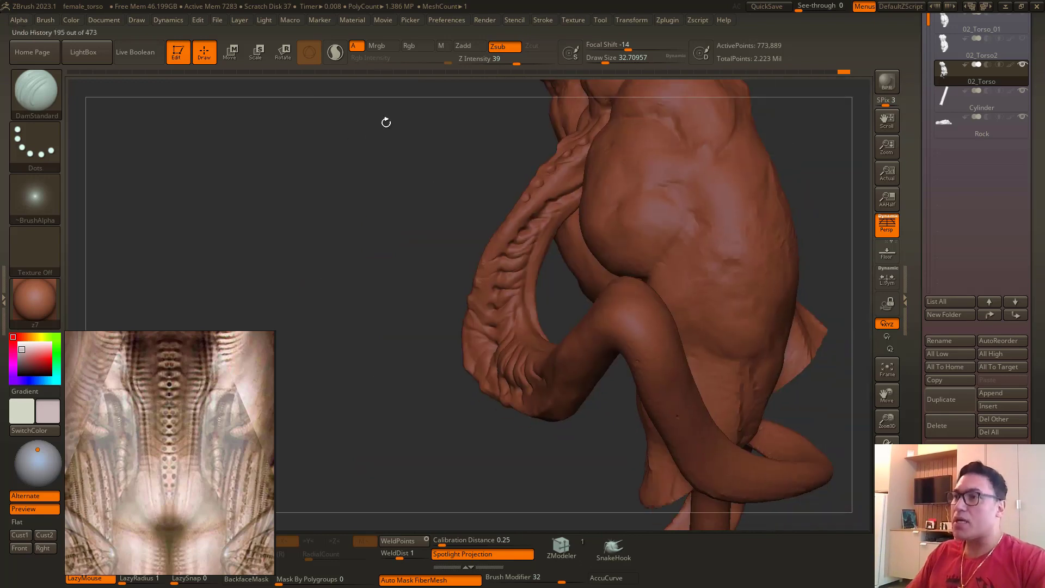
{"action": "mouse_move", "coordinate": [404, 186]}
{"action": "left_mouse_down"}
{"action": "mouse_move", "coordinate": [338, 205]}
{"action": "mouse_move", "coordinate": [351, 188]}
{"action": "mouse_move", "coordinate": [243, 172]}
{"action": "mouse_move", "coordinate": [303, 186]}
{"action": "left_mouse_up"}
{"action": "key", "text": "ctrl"}
Step: Raise the DamStandard draw size to about 46 and deepen the creases between the folds of the rising tail section
{"action": "left_click_drag", "start_coordinate": [234, 184], "coordinate": [320, 224], "text": "alt"}
{"action": "key", "text": "space"}
{"action": "left_click_drag", "start_coordinate": [558, 277], "coordinate": [564, 276]}
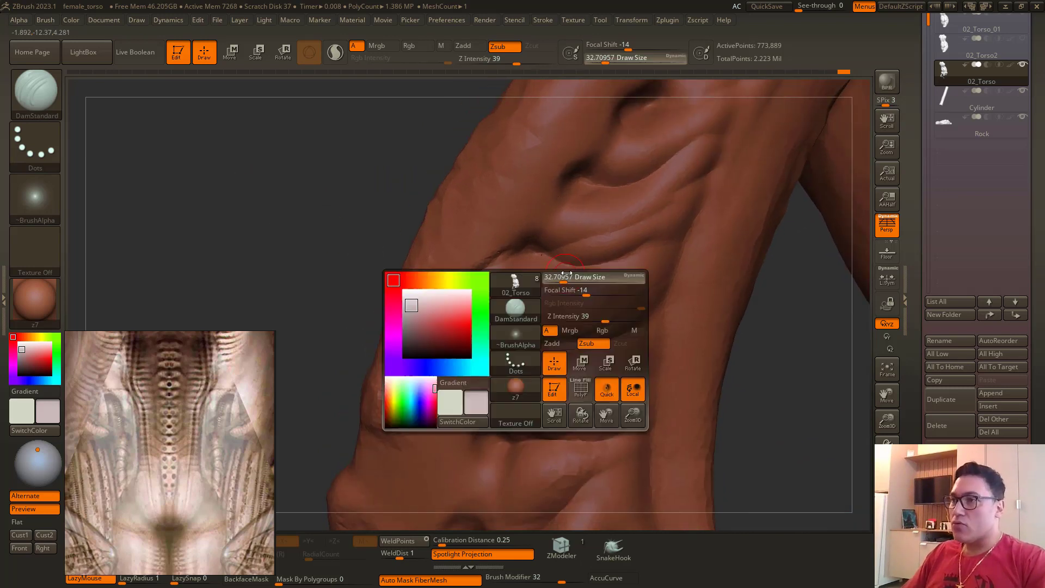
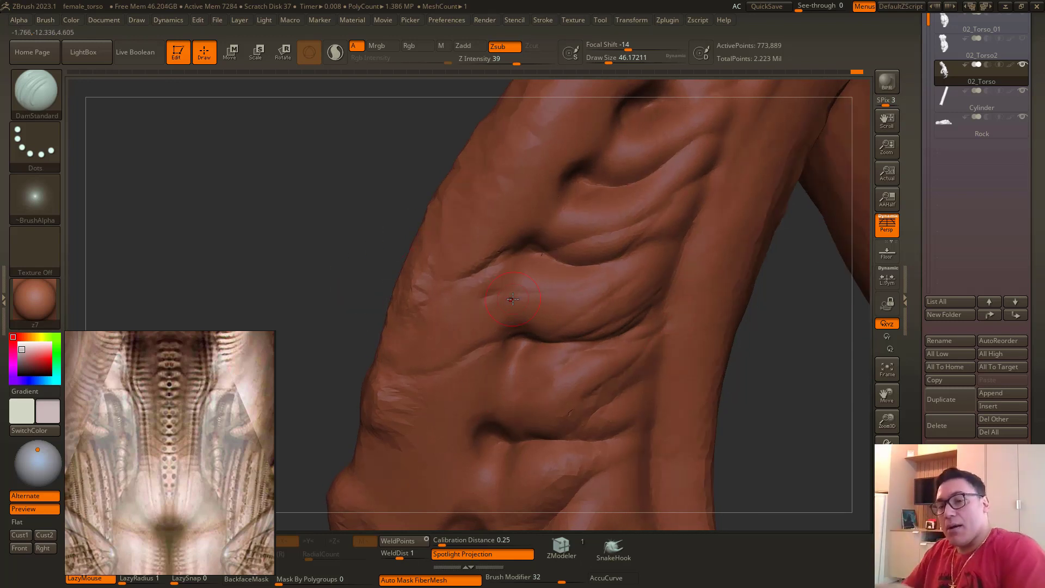
{"action": "left_click_drag", "start_coordinate": [582, 270], "coordinate": [698, 230]}
{"action": "key", "text": "ctrl+z"}
Step: Set the DamStandard draw size to about 37 and carve creases up from the pits at the tail's lower bend
{"action": "left_click_drag", "start_coordinate": [365, 232], "coordinate": [427, 88], "text": "alt"}
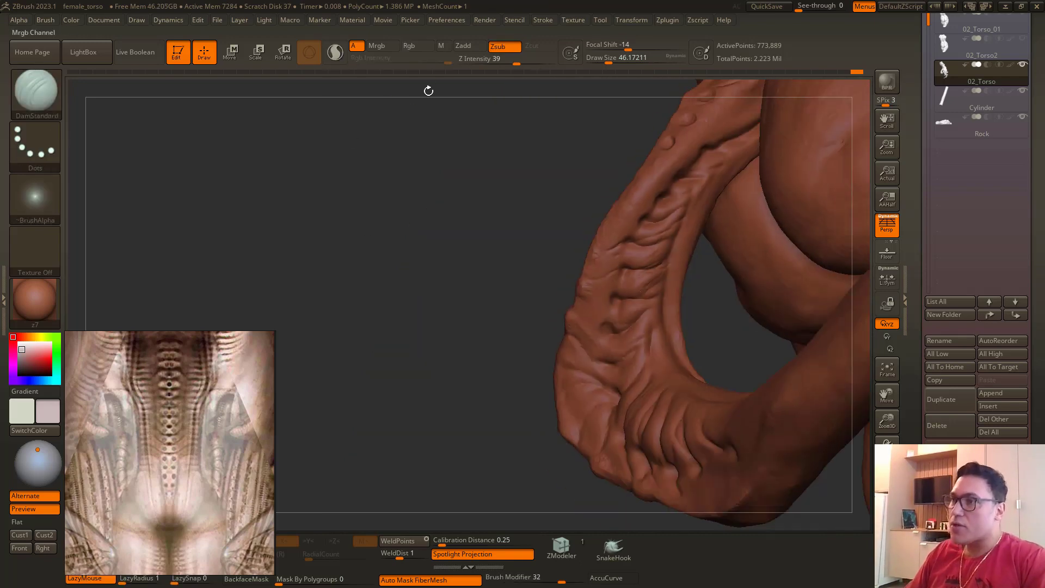
{"action": "mouse_move", "coordinate": [479, 235]}
{"action": "left_mouse_down"}
{"action": "mouse_move", "coordinate": [464, 236]}
{"action": "mouse_move", "coordinate": [459, 282]}
{"action": "mouse_move", "coordinate": [393, 174]}
{"action": "mouse_move", "coordinate": [534, 240]}
{"action": "mouse_move", "coordinate": [448, 348]}
{"action": "mouse_move", "coordinate": [624, 250]}
{"action": "left_mouse_up"}
{"action": "key", "text": "space"}
{"action": "right_click_drag", "start_coordinate": [624, 250], "coordinate": [598, 306]}
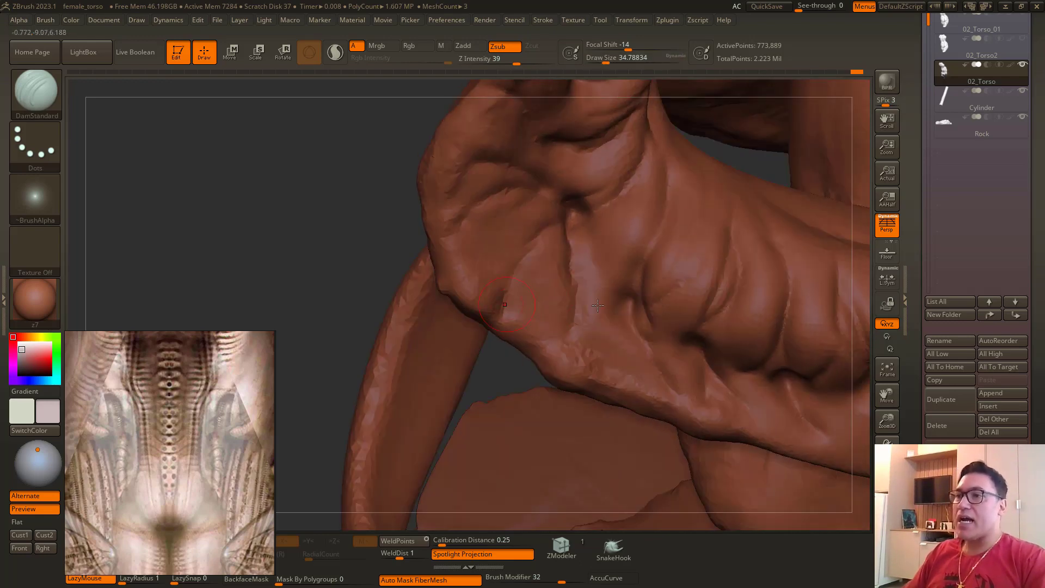
{"action": "key", "text": "space"}
{"action": "left_click_drag", "start_coordinate": [631, 309], "coordinate": [646, 266]}
{"action": "key", "text": "ctrl+z"}
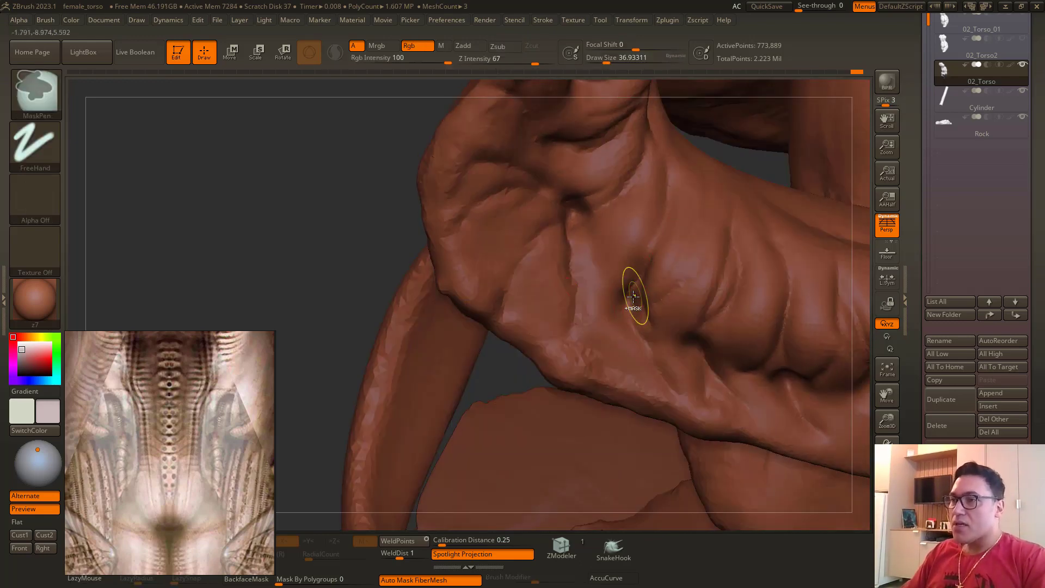
{"action": "mouse_move", "coordinate": [635, 307]}
{"action": "left_mouse_down"}
{"action": "mouse_move", "coordinate": [650, 148]}
{"action": "mouse_move", "coordinate": [647, 255]}
{"action": "left_mouse_up"}
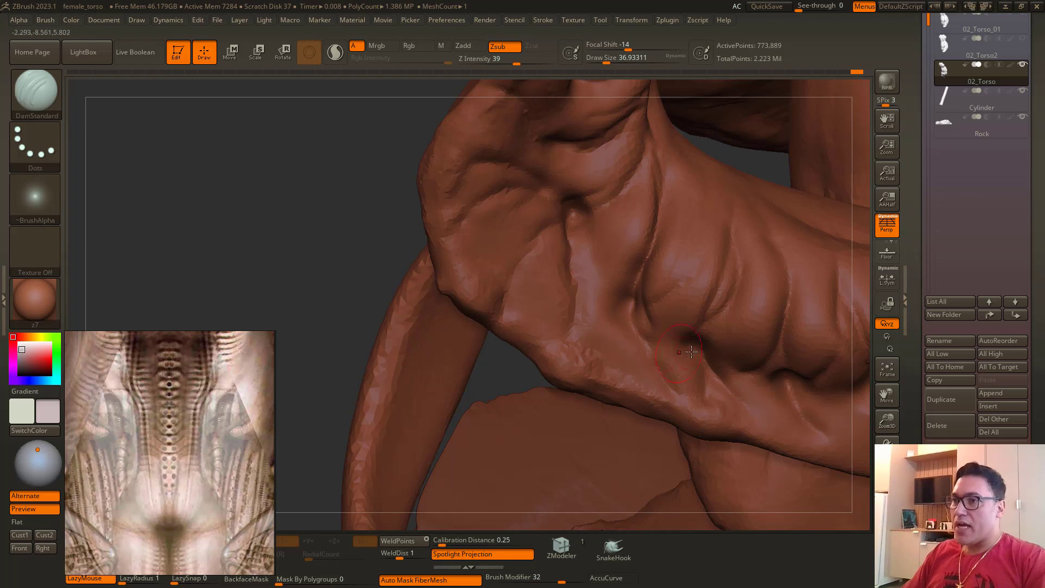
{"action": "left_click_drag", "start_coordinate": [709, 315], "coordinate": [732, 204]}
Step: Add finer wrinkles to the lower bend's folds with DamStandard, at draw sizes of about 22 and 37
{"action": "key", "text": "space"}
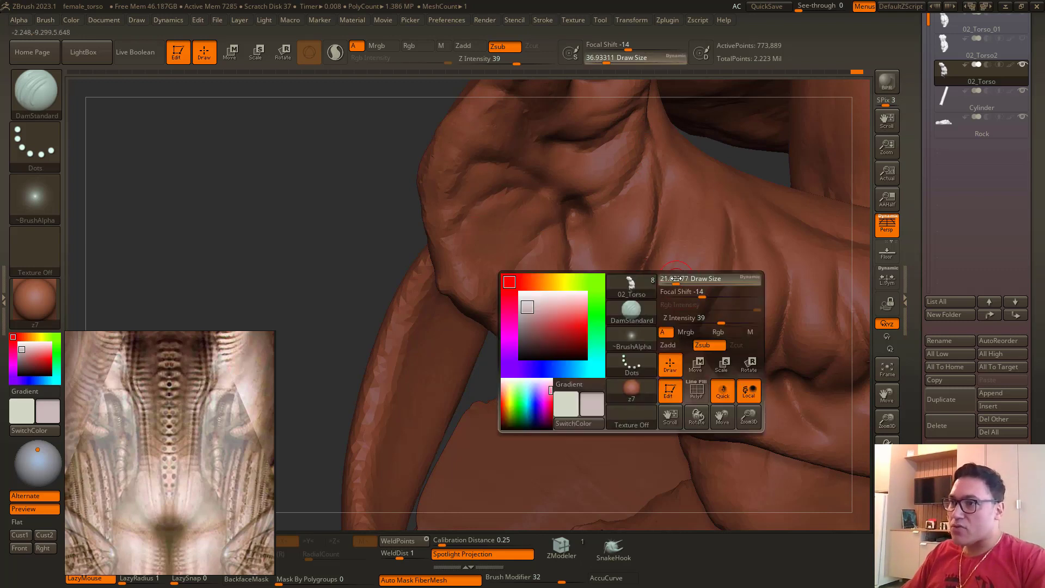
{"action": "left_click_drag", "start_coordinate": [669, 288], "coordinate": [664, 288]}
{"action": "left_click_drag", "start_coordinate": [701, 329], "coordinate": [720, 282]}
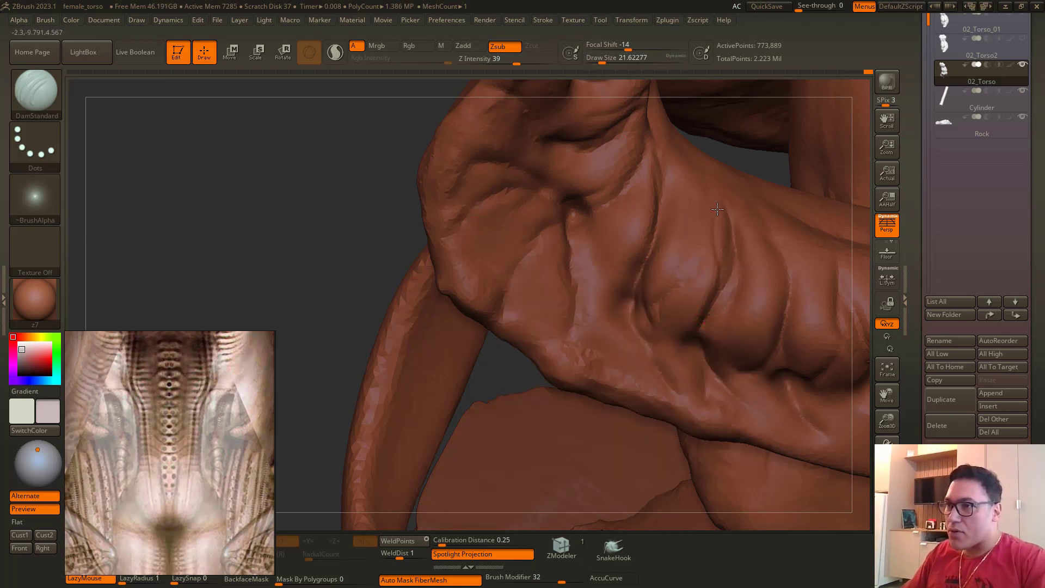
{"action": "key", "text": "ctrl+z"}
{"action": "key", "text": "space"}
{"action": "left_click_drag", "start_coordinate": [749, 336], "coordinate": [754, 336]}
{"action": "left_click_drag", "start_coordinate": [755, 219], "coordinate": [772, 306]}
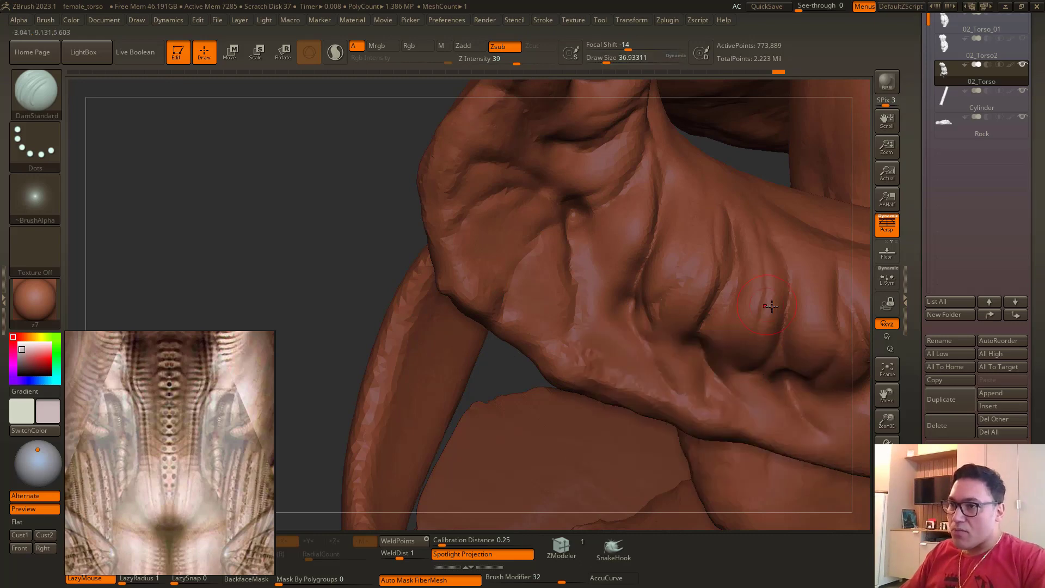
Step: Increase the DamStandard draw size to about 51 and carve long creases from the lower bend's pits toward the tail's outer edge
{"action": "left_click_drag", "start_coordinate": [370, 191], "coordinate": [407, 283]}
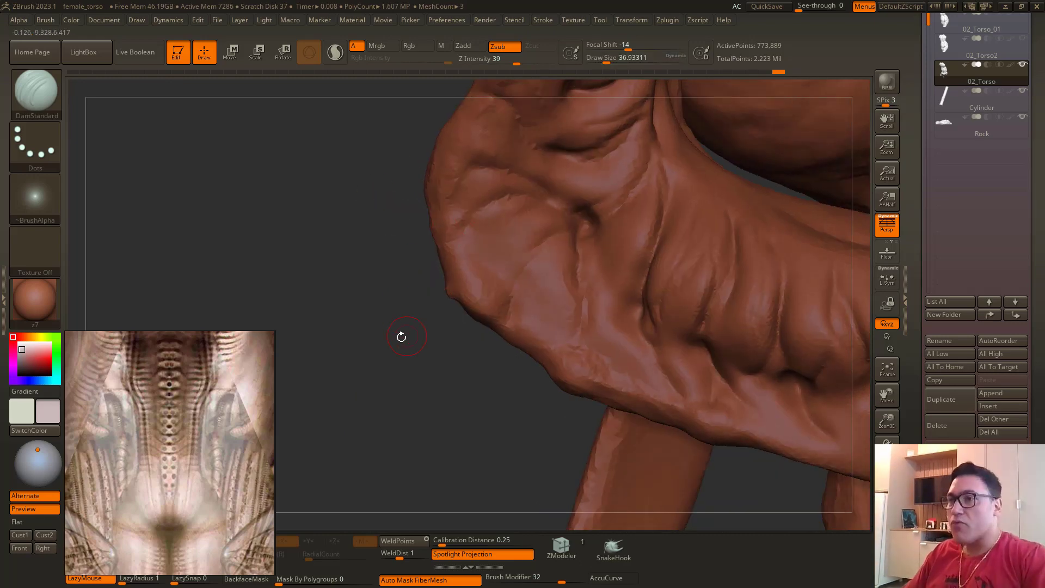
{"action": "mouse_move", "coordinate": [401, 333]}
{"action": "left_mouse_down"}
{"action": "mouse_move", "coordinate": [661, 300]}
{"action": "mouse_move", "coordinate": [665, 288]}
{"action": "left_mouse_up"}
{"action": "key", "text": "space"}
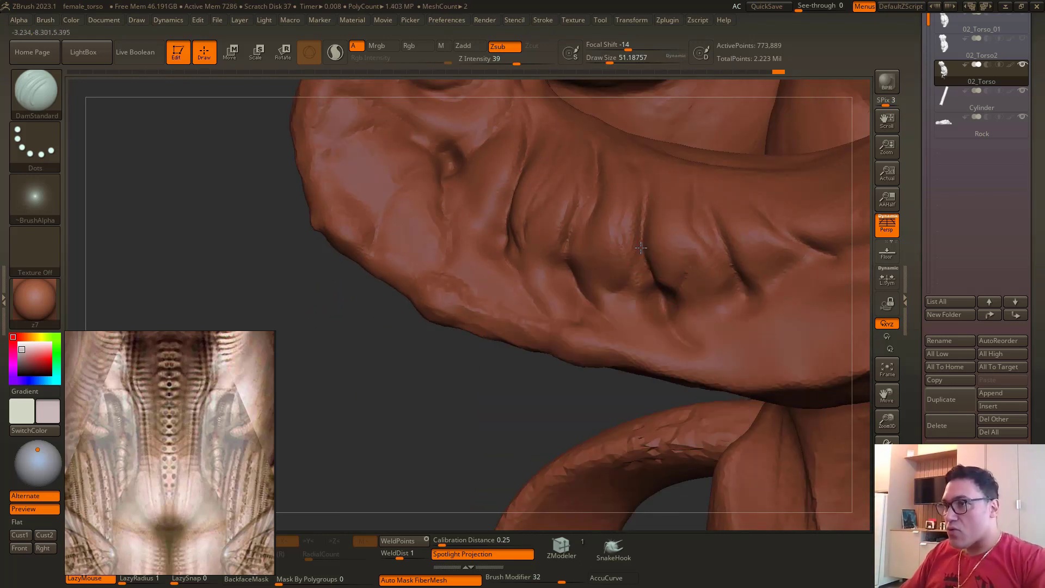
{"action": "left_click_drag", "start_coordinate": [750, 294], "coordinate": [717, 235]}
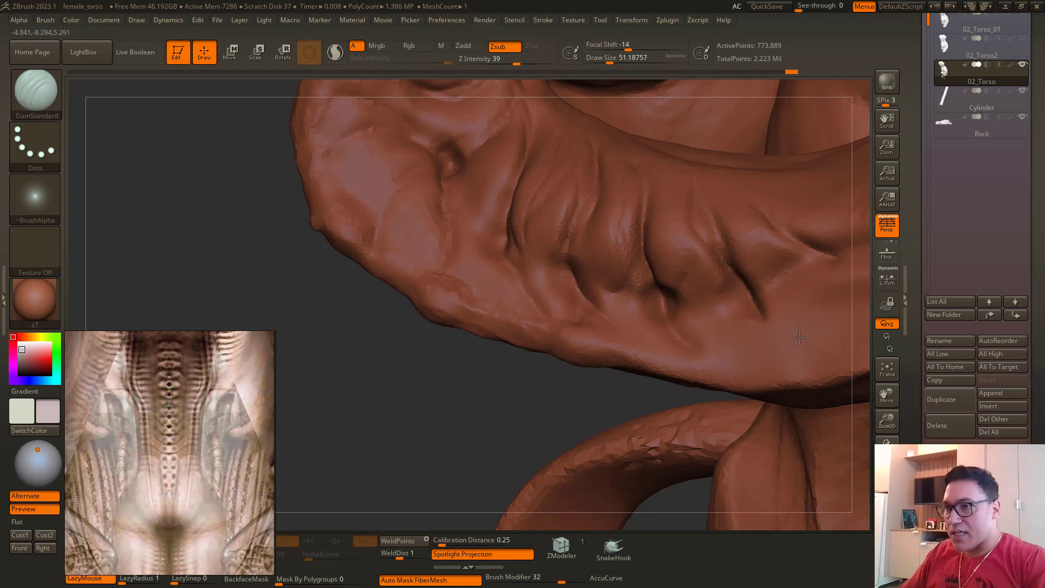
{"action": "left_click_drag", "start_coordinate": [799, 337], "coordinate": [817, 381]}
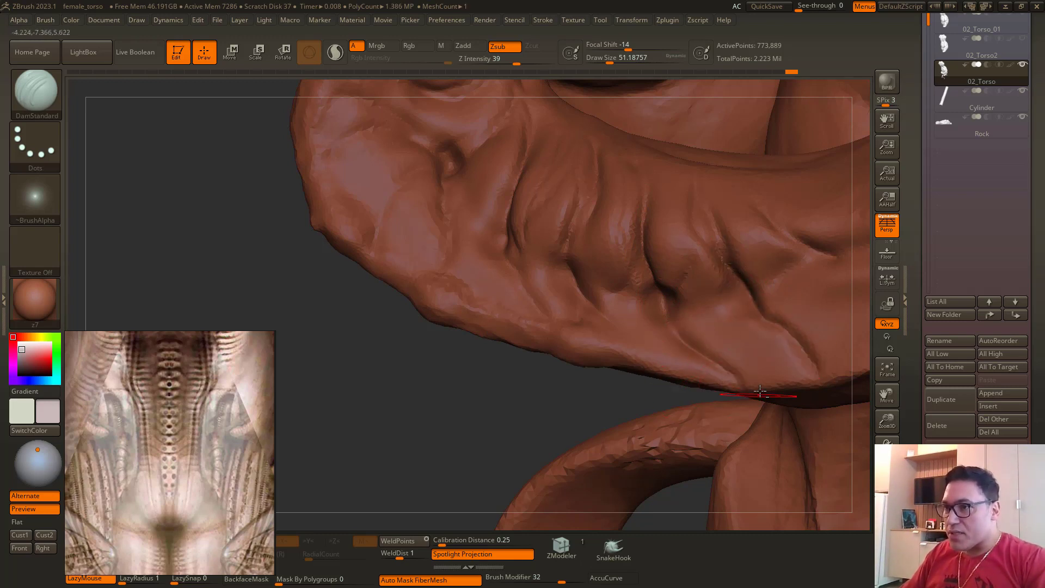
{"action": "left_click_drag", "start_coordinate": [573, 387], "coordinate": [612, 387]}
{"action": "left_click_drag", "start_coordinate": [626, 330], "coordinate": [663, 386]}
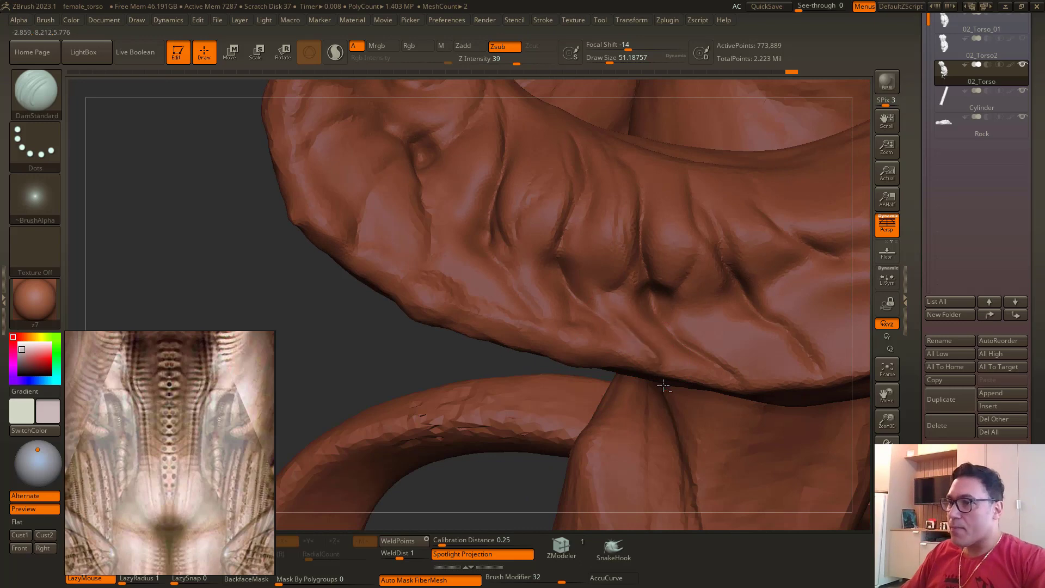
{"action": "mouse_move", "coordinate": [462, 344]}
{"action": "left_mouse_down"}
{"action": "mouse_move", "coordinate": [406, 374]}
{"action": "mouse_move", "coordinate": [359, 375]}
{"action": "left_mouse_up"}
{"action": "left_click_drag", "start_coordinate": [598, 308], "coordinate": [652, 385]}
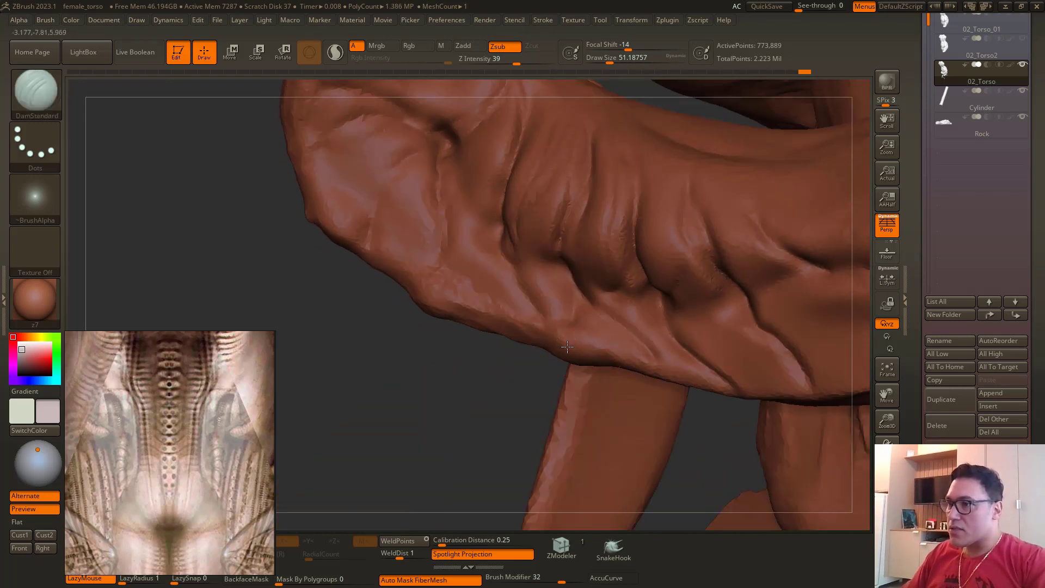
Step: Isolate the tail's polygroup to expose the inner side of its bend
{"action": "left_click_drag", "start_coordinate": [415, 372], "coordinate": [457, 215], "text": "alt"}
{"action": "mouse_move", "coordinate": [403, 289]}
{"action": "left_mouse_down"}
{"action": "mouse_move", "coordinate": [352, 236]}
{"action": "mouse_move", "coordinate": [412, 265]}
{"action": "mouse_move", "coordinate": [499, 264]}
{"action": "mouse_move", "coordinate": [644, 299]}
{"action": "left_mouse_up"}
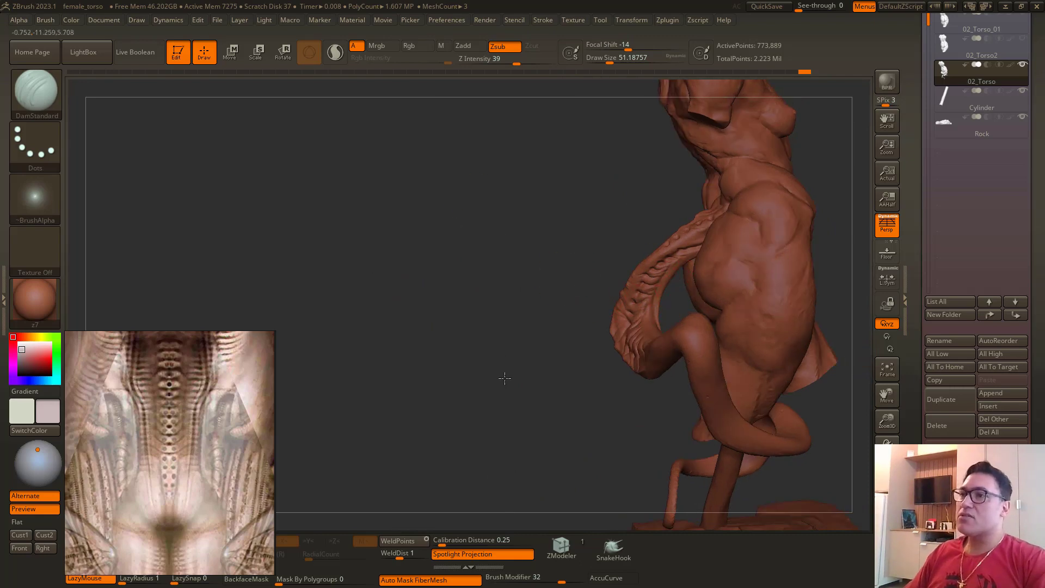
{"action": "mouse_move", "coordinate": [505, 377]}
{"action": "left_mouse_down"}
{"action": "mouse_move", "coordinate": [602, 198]}
{"action": "mouse_move", "coordinate": [491, 325]}
{"action": "left_mouse_up"}
{"action": "left_click", "coordinate": [632, 261], "text": "ctrl+shift"}
{"action": "left_click_drag", "start_coordinate": [544, 247], "coordinate": [447, 234]}
{"action": "left_click_drag", "start_coordinate": [571, 262], "coordinate": [632, 255]}
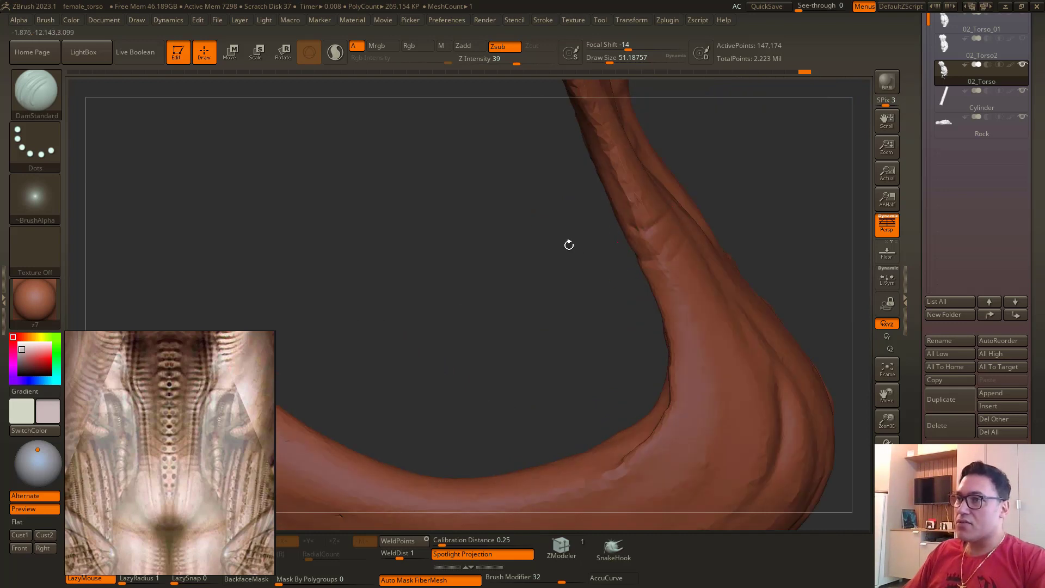
Step: Enable Sculptris Pro and carve short DamStandard creases across the tail's narrow inner edge
{"action": "left_click_drag", "start_coordinate": [569, 245], "coordinate": [673, 203]}
{"action": "left_click_drag", "start_coordinate": [492, 215], "coordinate": [503, 283]}
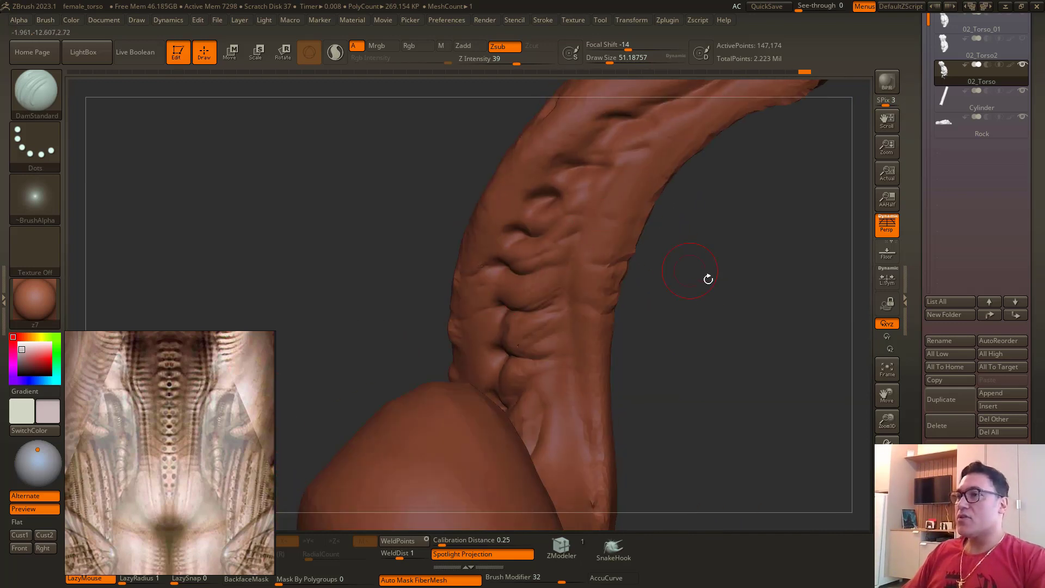
{"action": "left_click_drag", "start_coordinate": [708, 278], "coordinate": [574, 272]}
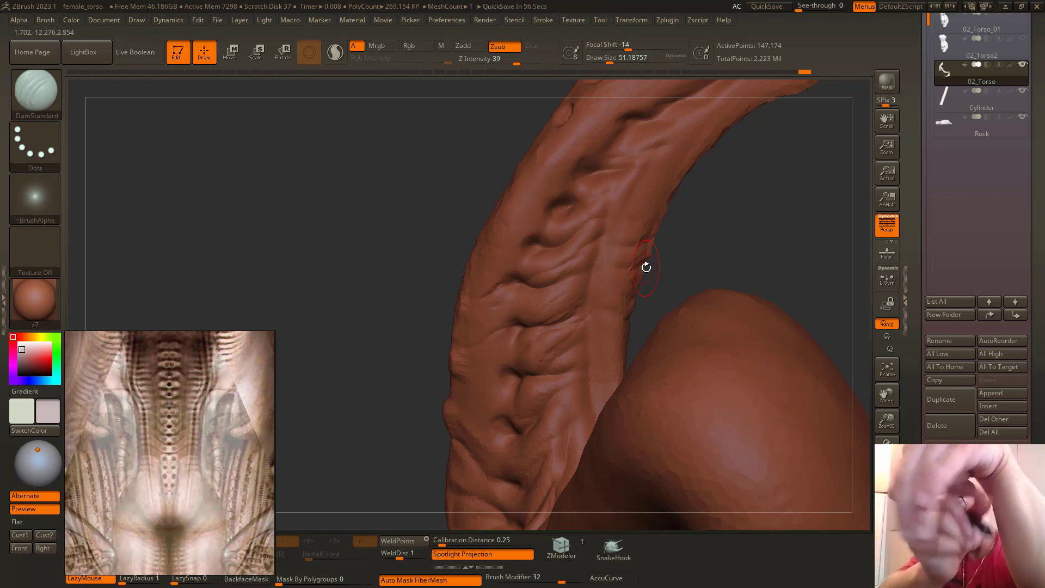
{"action": "left_click_drag", "start_coordinate": [299, 240], "coordinate": [271, 84]}
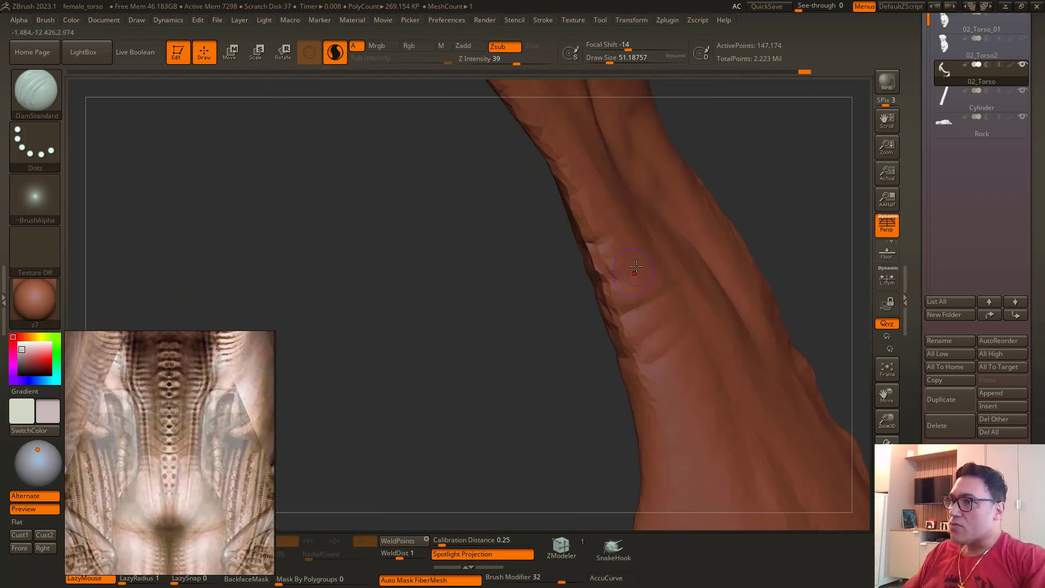
{"action": "left_click_drag", "start_coordinate": [549, 296], "coordinate": [635, 238]}
{"action": "left_click_drag", "start_coordinate": [524, 271], "coordinate": [490, 271]}
Step: Set the draw size to about 62 and extend the creases across the full width of the tail's inner edge
{"action": "key", "text": "s"}
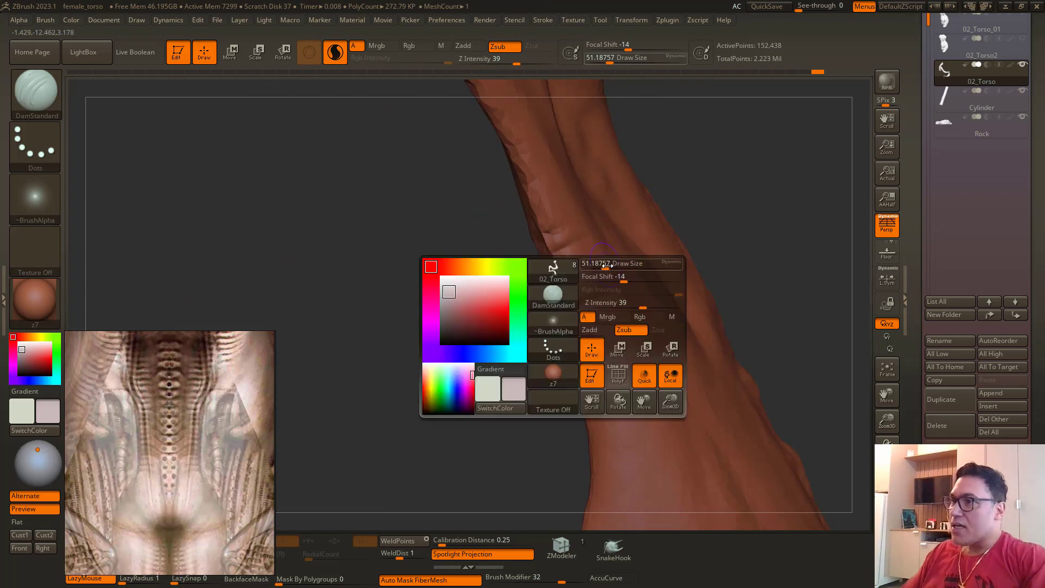
{"action": "key", "text": "s"}
{"action": "mouse_move", "coordinate": [536, 231]}
{"action": "left_mouse_down"}
{"action": "mouse_move", "coordinate": [556, 237]}
{"action": "mouse_move", "coordinate": [543, 223]}
{"action": "left_mouse_up"}
{"action": "left_click_drag", "start_coordinate": [568, 189], "coordinate": [543, 205]}
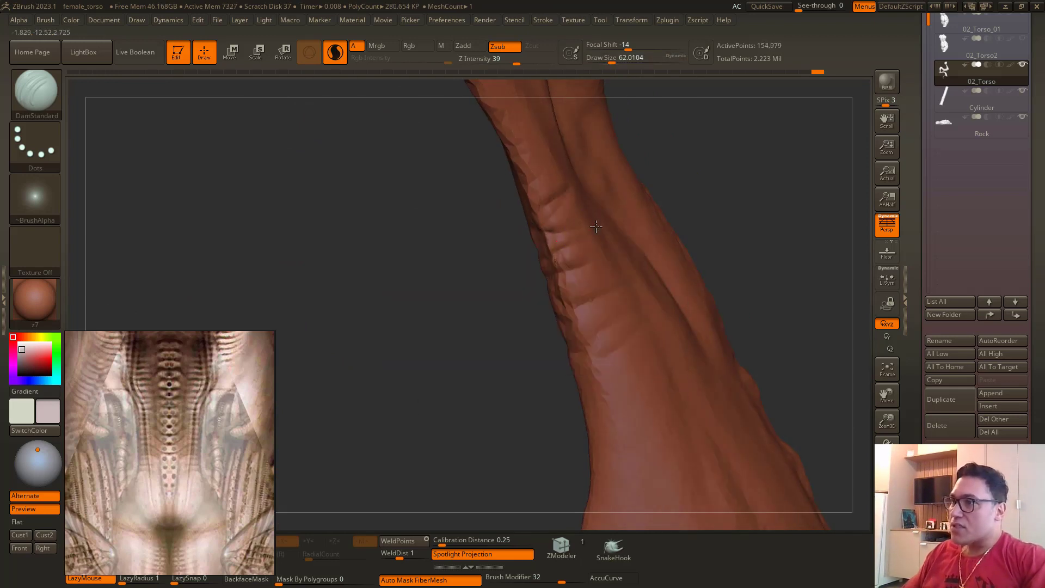
{"action": "left_click_drag", "start_coordinate": [479, 307], "coordinate": [606, 292]}
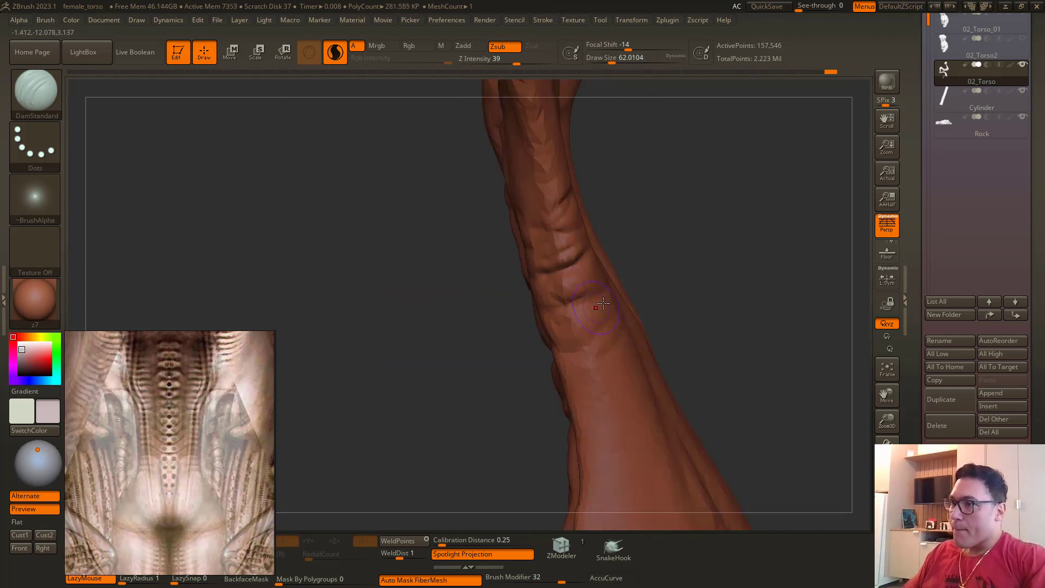
{"action": "mouse_move", "coordinate": [466, 303]}
{"action": "left_mouse_down"}
{"action": "mouse_move", "coordinate": [632, 248]}
{"action": "mouse_move", "coordinate": [553, 317]}
{"action": "left_mouse_up"}
Step: Enlarge the DamStandard draw size to about 97 and deepen the grooves between the inner-edge ribs
{"action": "key", "text": "space"}
{"action": "left_click", "coordinate": [611, 247]}
{"action": "left_click_drag", "start_coordinate": [585, 215], "coordinate": [559, 228]}
{"action": "mouse_move", "coordinate": [653, 224]}
{"action": "left_mouse_down"}
{"action": "mouse_move", "coordinate": [577, 218]}
{"action": "mouse_move", "coordinate": [568, 237]}
{"action": "left_mouse_up"}
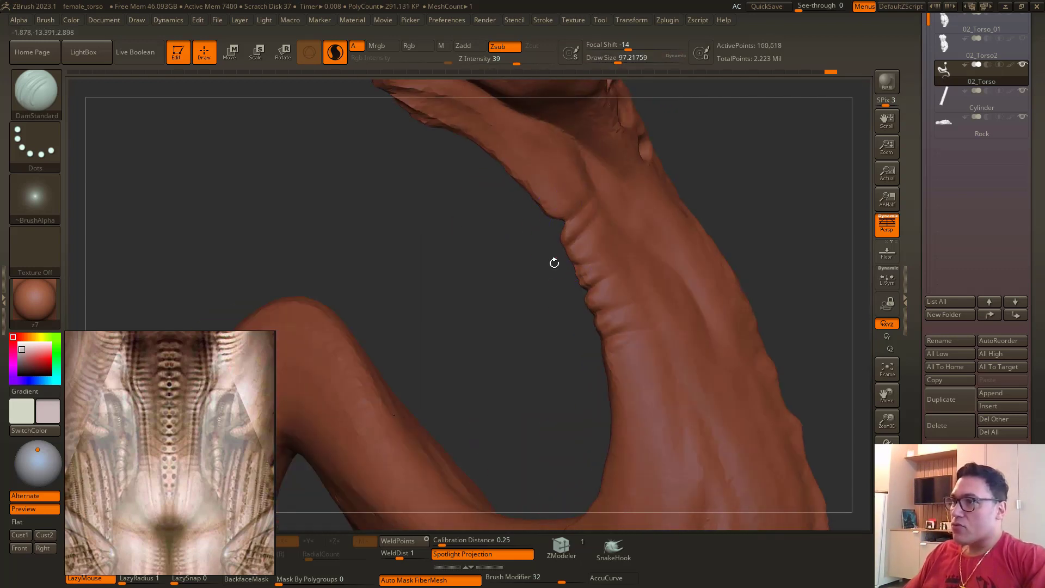
{"action": "mouse_move", "coordinate": [487, 252]}
{"action": "left_mouse_down"}
{"action": "mouse_move", "coordinate": [550, 199]}
{"action": "mouse_move", "coordinate": [568, 164]}
{"action": "mouse_move", "coordinate": [425, 243]}
{"action": "mouse_move", "coordinate": [434, 178]}
{"action": "mouse_move", "coordinate": [413, 205]}
{"action": "mouse_move", "coordinate": [636, 248]}
{"action": "left_mouse_up"}
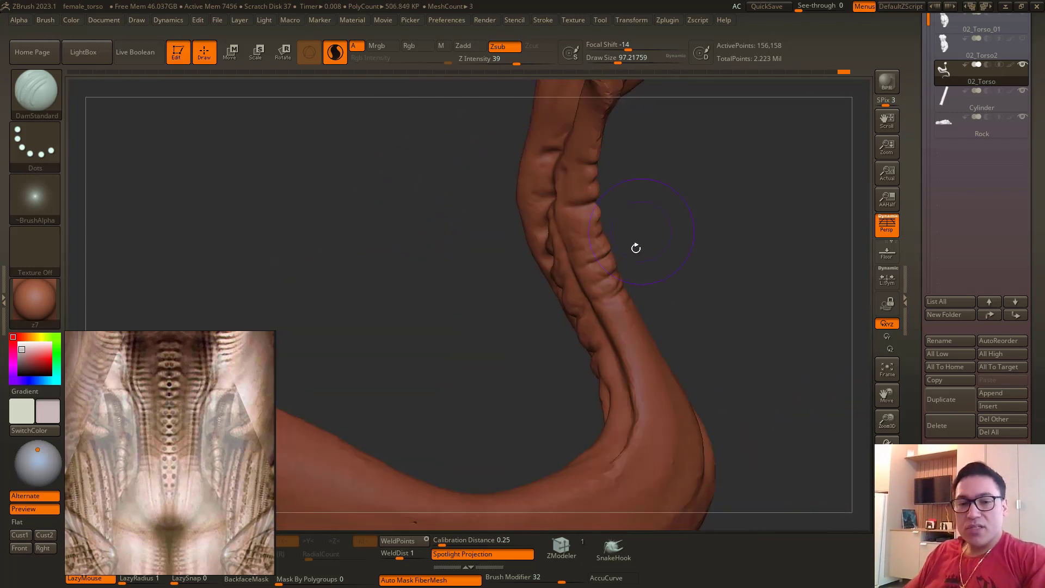
Step: Switch to the Inflat brush, turn off Sculptris Pro, and swell the ribs along the tail's inner edge
{"action": "key", "text": "b"}
{"action": "key", "text": "i"}
{"action": "key", "text": "n"}
{"action": "left_click", "coordinate": [335, 52]}
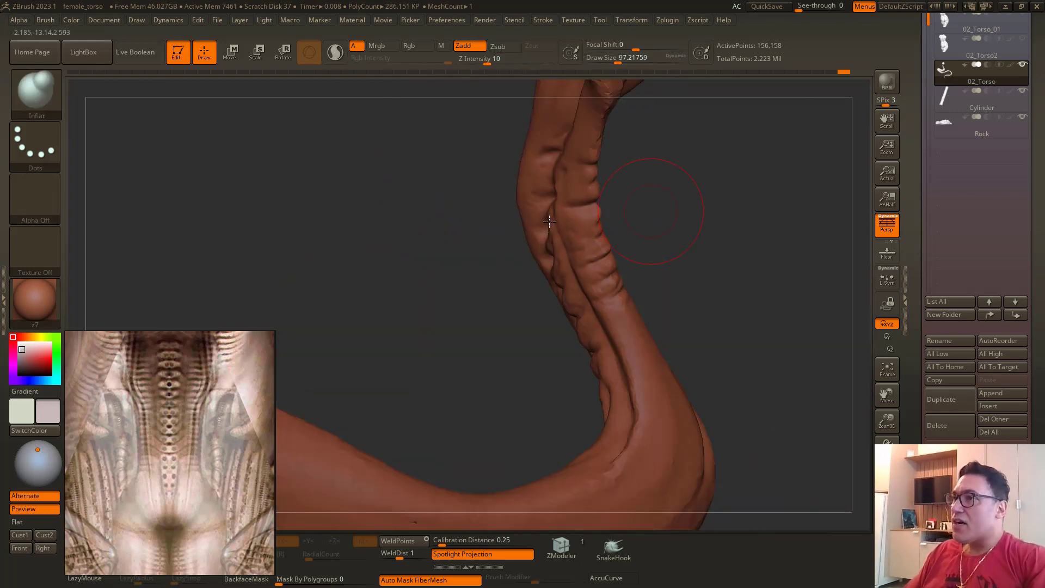
{"action": "left_click_drag", "start_coordinate": [549, 220], "coordinate": [625, 234]}
{"action": "left_click_drag", "start_coordinate": [505, 251], "coordinate": [601, 150]}
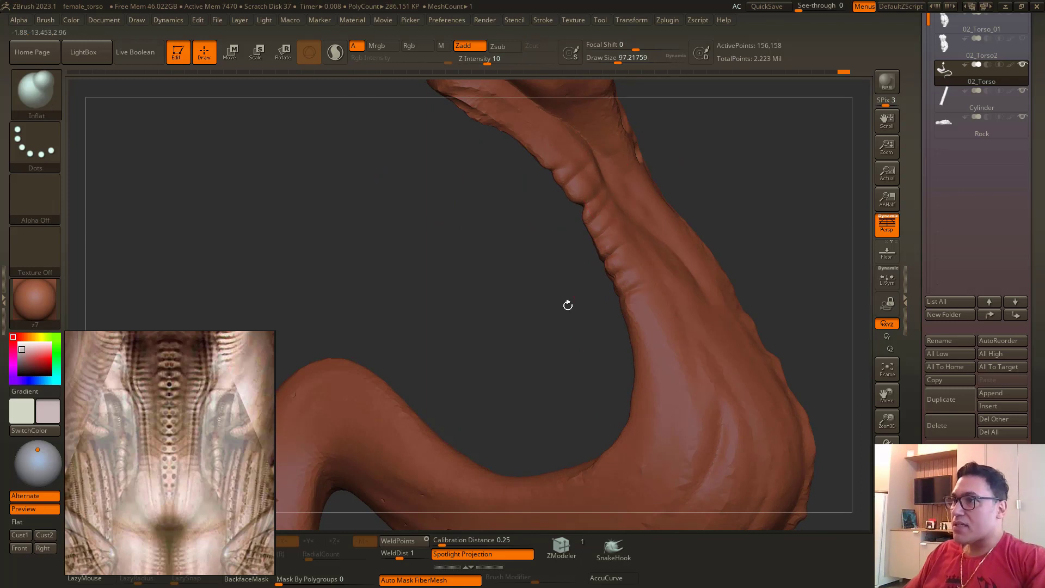
{"action": "left_click_drag", "start_coordinate": [568, 306], "coordinate": [576, 155]}
{"action": "key", "text": "space"}
{"action": "mouse_move", "coordinate": [501, 248]}
{"action": "left_mouse_down"}
{"action": "mouse_move", "coordinate": [425, 215]}
{"action": "mouse_move", "coordinate": [434, 240]}
{"action": "left_mouse_up"}
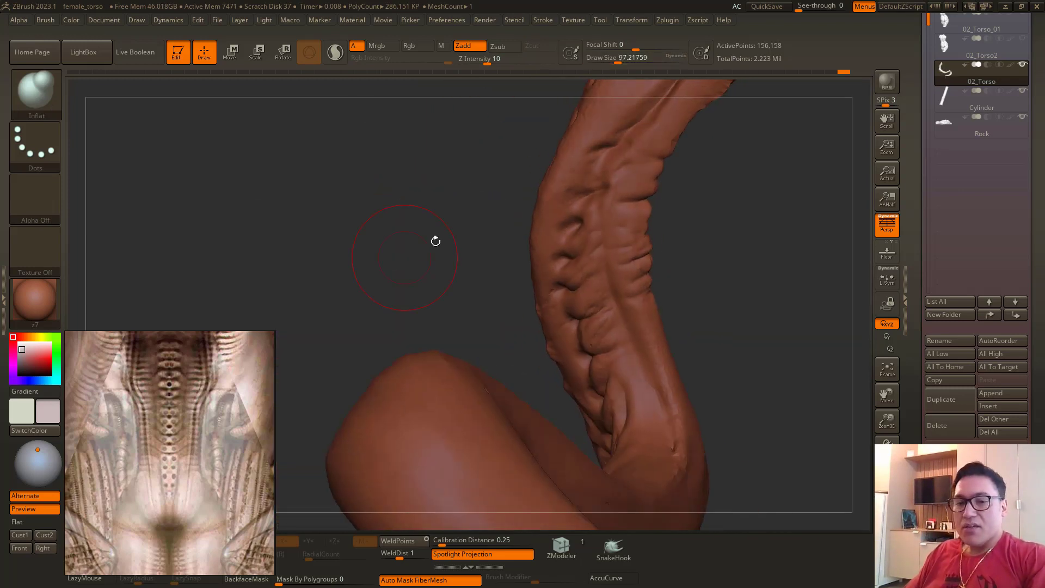
Step: Return to DamStandard at a draw size of about 71 and carve creases from the inner-edge ribs across the adjoining band
{"action": "key", "text": "b"}
{"action": "key", "text": "d"}
{"action": "key", "text": "s"}
{"action": "key", "text": "space"}
{"action": "left_click_drag", "start_coordinate": [614, 212], "coordinate": [603, 213]}
{"action": "left_click_drag", "start_coordinate": [444, 169], "coordinate": [452, 201], "text": "alt"}
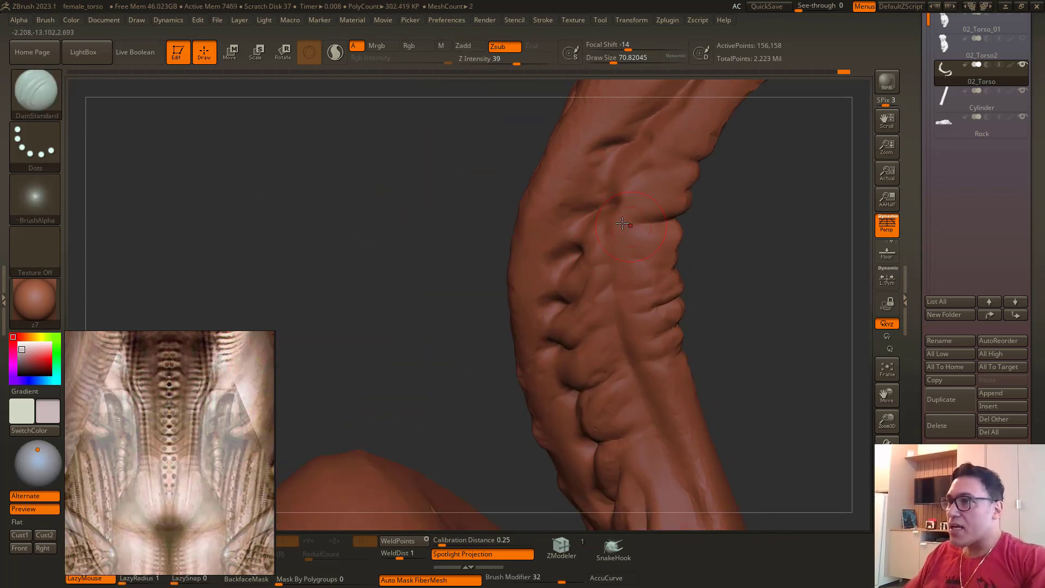
{"action": "mouse_move", "coordinate": [689, 219]}
{"action": "left_mouse_down"}
{"action": "mouse_move", "coordinate": [634, 222]}
{"action": "mouse_move", "coordinate": [626, 275]}
{"action": "left_mouse_up"}
{"action": "left_click_drag", "start_coordinate": [724, 297], "coordinate": [645, 296]}
{"action": "left_click_drag", "start_coordinate": [530, 306], "coordinate": [509, 354]}
{"action": "left_click_drag", "start_coordinate": [613, 301], "coordinate": [654, 224]}
{"action": "left_click_drag", "start_coordinate": [653, 224], "coordinate": [614, 326]}
{"action": "mouse_move", "coordinate": [677, 276]}
{"action": "left_mouse_down"}
{"action": "mouse_move", "coordinate": [647, 335]}
{"action": "mouse_move", "coordinate": [653, 377]}
{"action": "left_mouse_up"}
{"action": "left_click_drag", "start_coordinate": [622, 222], "coordinate": [567, 293]}
Step: Reduce the DamStandard draw size to about 41 and add fine wrinkles over the ribs along the tail's inner edge
{"action": "key", "text": "space"}
{"action": "key", "text": "space"}
{"action": "left_click_drag", "start_coordinate": [608, 220], "coordinate": [582, 234]}
{"action": "key", "text": "space"}
{"action": "mouse_move", "coordinate": [598, 191]}
{"action": "left_mouse_down"}
{"action": "mouse_move", "coordinate": [521, 266]}
{"action": "mouse_move", "coordinate": [521, 244]}
{"action": "left_mouse_up"}
{"action": "mouse_move", "coordinate": [392, 301]}
{"action": "left_mouse_down"}
{"action": "mouse_move", "coordinate": [491, 243]}
{"action": "mouse_move", "coordinate": [512, 276]}
{"action": "left_mouse_up"}
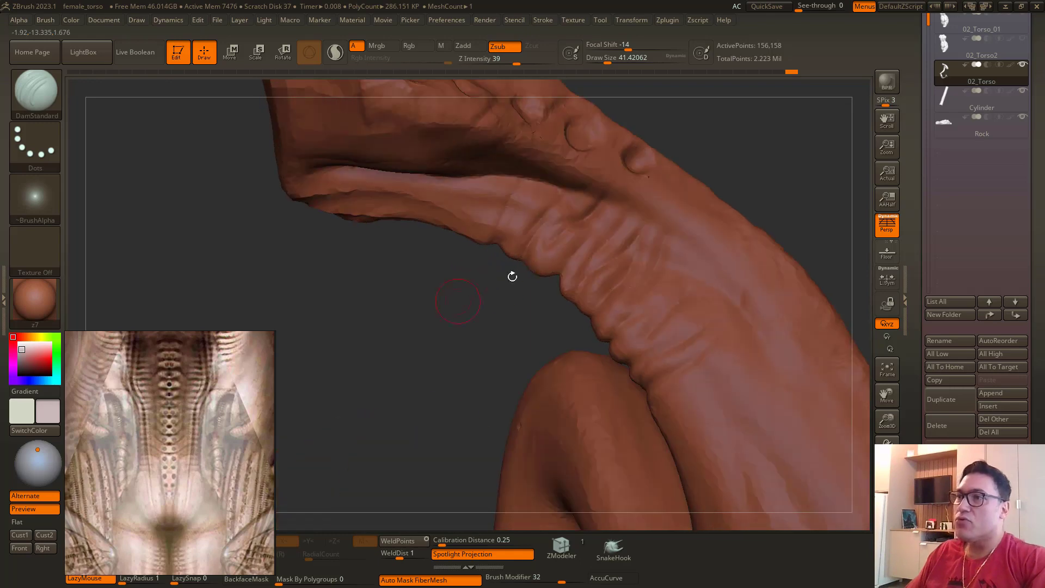
Step: Switch to the Inflat brush, raise the draw size to about 59, and swell the ribs along the tail's inner edge
{"action": "left_click_drag", "start_coordinate": [451, 318], "coordinate": [493, 291]}
{"action": "key", "text": "b"}
{"action": "key", "text": "i"}
{"action": "key", "text": "n"}
{"action": "key", "text": "space"}
{"action": "left_click_drag", "start_coordinate": [579, 296], "coordinate": [590, 297]}
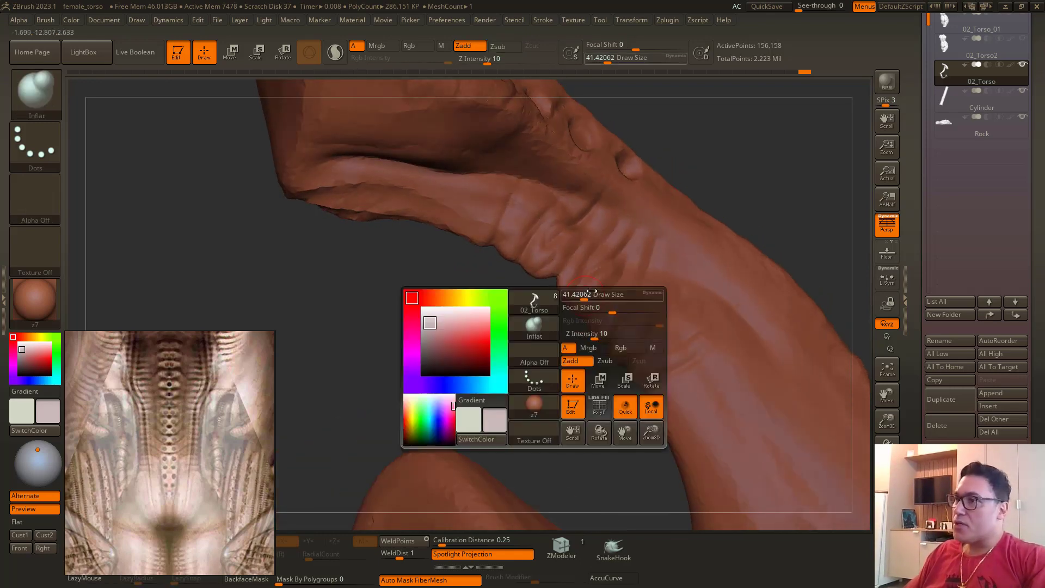
{"action": "left_click_drag", "start_coordinate": [588, 401], "coordinate": [457, 287], "text": "alt"}
{"action": "mouse_move", "coordinate": [622, 321]}
{"action": "left_mouse_down"}
{"action": "mouse_move", "coordinate": [383, 277]}
{"action": "mouse_move", "coordinate": [420, 271]}
{"action": "mouse_move", "coordinate": [580, 287]}
{"action": "left_mouse_up"}
Step: Return to DamStandard and examine the tail's ribs and bends from several sides, both isolated and together with the torso
{"action": "key", "text": "b"}
{"action": "key", "text": "d"}
{"action": "key", "text": "s"}
{"action": "key", "text": "space"}
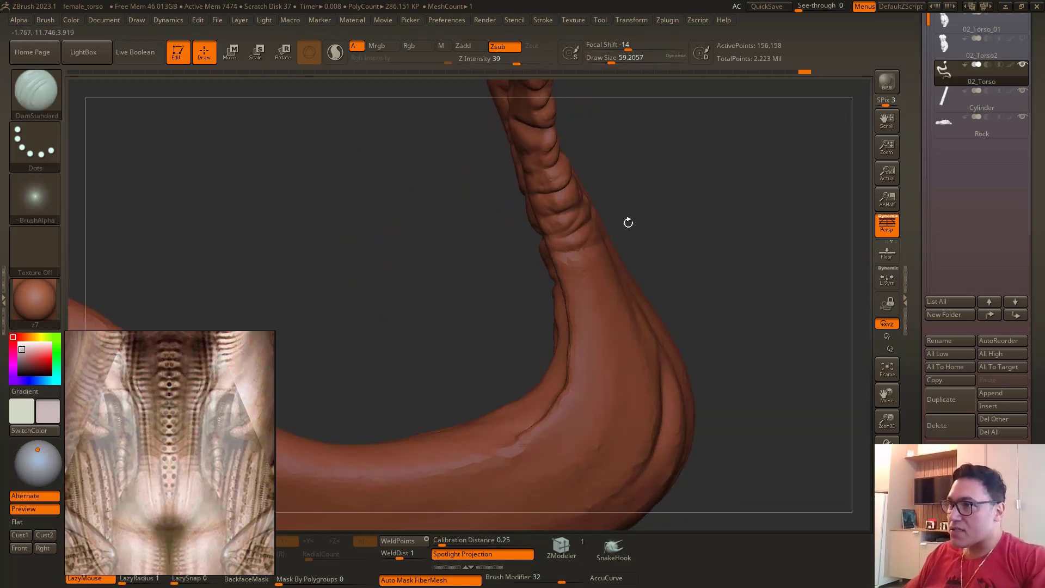
{"action": "mouse_move", "coordinate": [485, 285]}
{"action": "left_mouse_down"}
{"action": "mouse_move", "coordinate": [462, 250]}
{"action": "mouse_move", "coordinate": [594, 322]}
{"action": "left_mouse_up"}
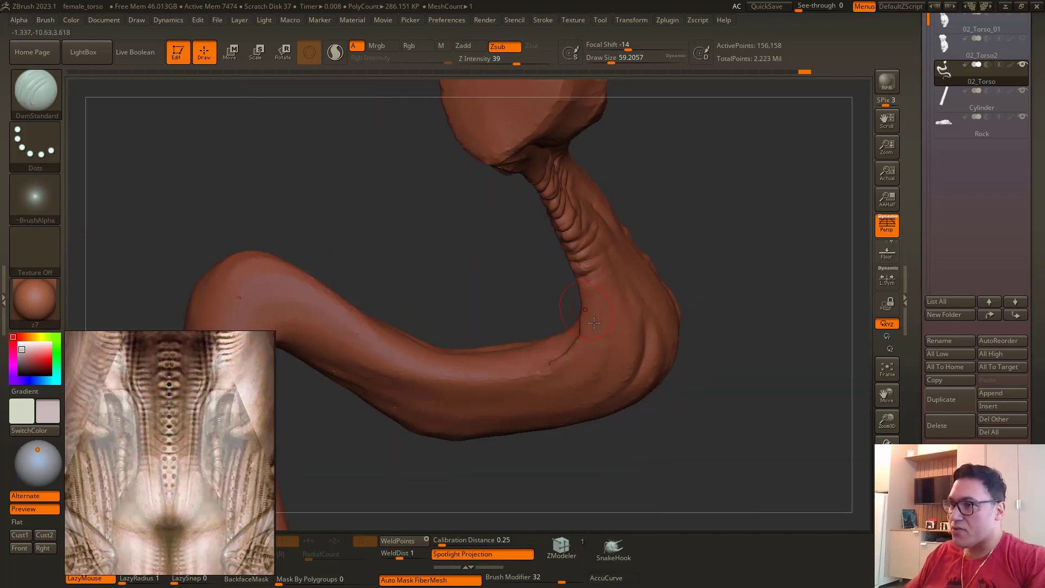
{"action": "mouse_move", "coordinate": [548, 351]}
{"action": "left_mouse_down"}
{"action": "mouse_move", "coordinate": [534, 310]}
{"action": "mouse_move", "coordinate": [555, 280]}
{"action": "left_mouse_up"}
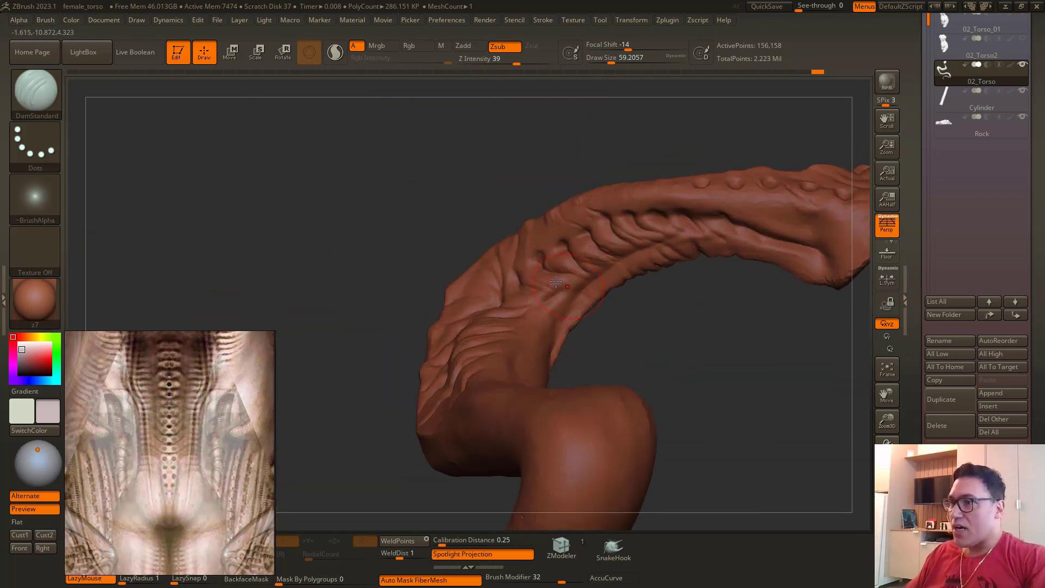
{"action": "left_click_drag", "start_coordinate": [665, 321], "coordinate": [336, 350]}
{"action": "left_click_drag", "start_coordinate": [320, 311], "coordinate": [468, 198], "text": "alt"}
{"action": "left_click_drag", "start_coordinate": [434, 272], "coordinate": [352, 212]}
{"action": "left_click_drag", "start_coordinate": [390, 314], "coordinate": [589, 441]}
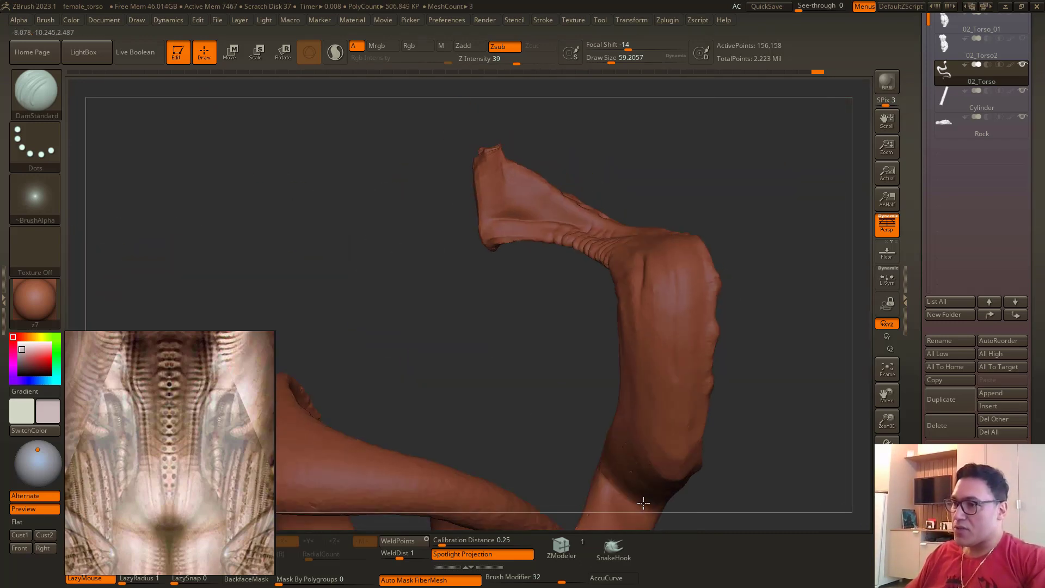
{"action": "left_click_drag", "start_coordinate": [497, 413], "coordinate": [584, 418]}
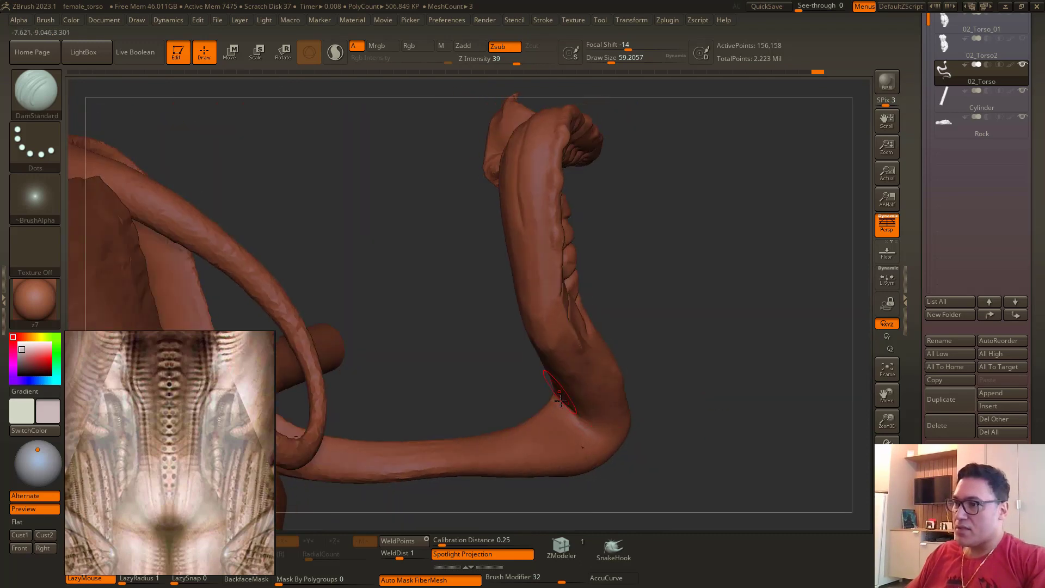
{"action": "left_click_drag", "start_coordinate": [536, 360], "coordinate": [381, 272]}
{"action": "left_click_drag", "start_coordinate": [403, 213], "coordinate": [252, 206]}
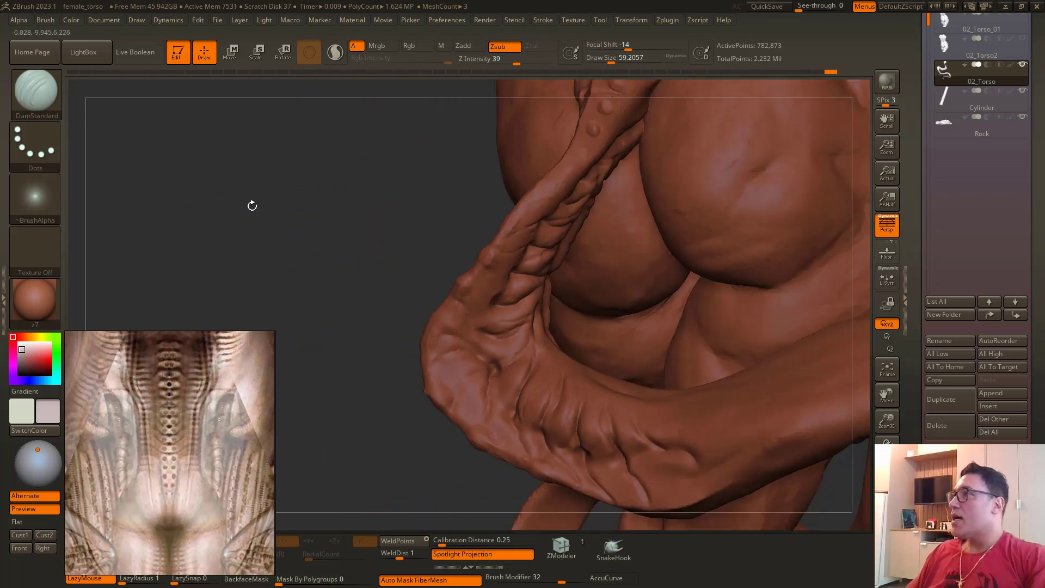
Step: Load the BASE_Clay_chunks brush from the ClayBrushes library folder and set its Z Intensity to 73
{"action": "left_click", "coordinate": [83, 52]}
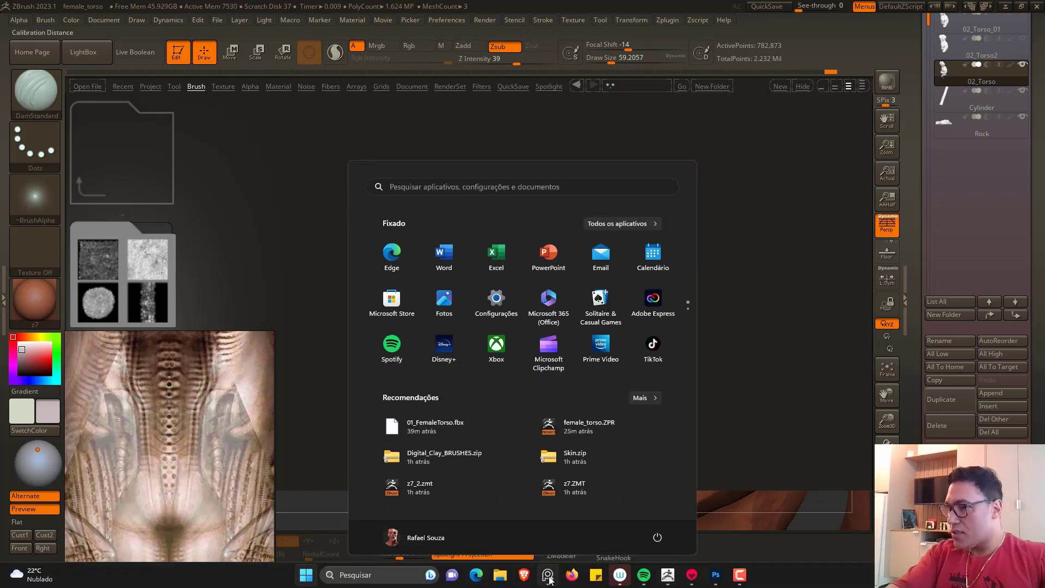
{"action": "left_click", "coordinate": [549, 581]}
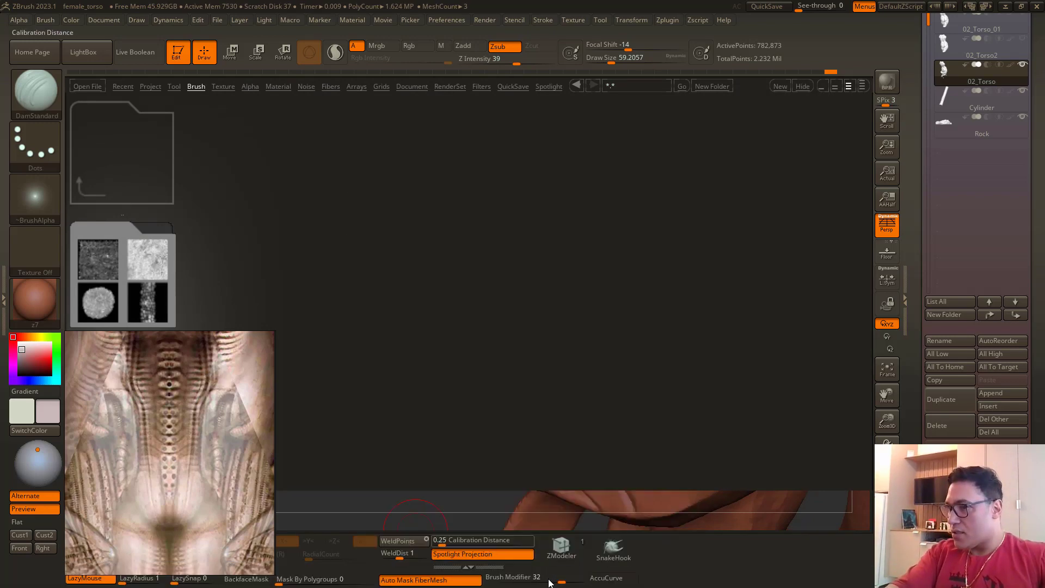
{"action": "left_click", "coordinate": [1006, 7]}
{"action": "left_click", "coordinate": [666, 573]}
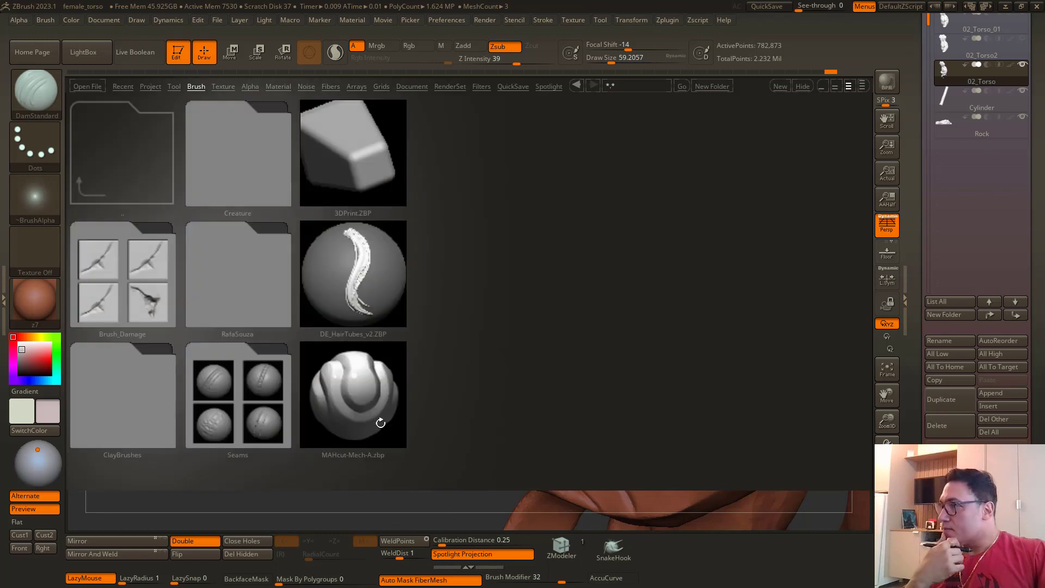
{"action": "double_click", "coordinate": [111, 402]}
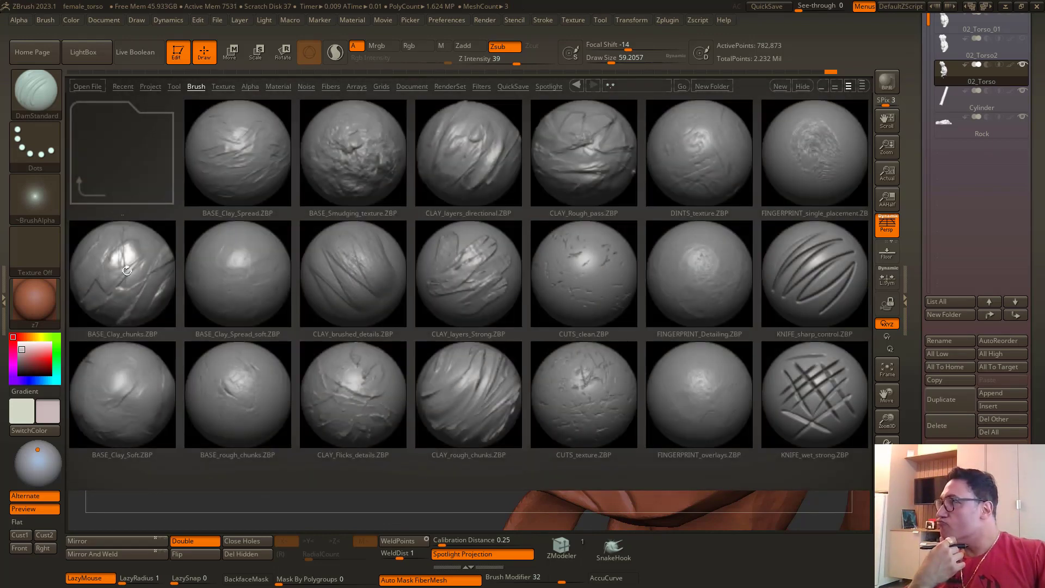
{"action": "double_click", "coordinate": [126, 271]}
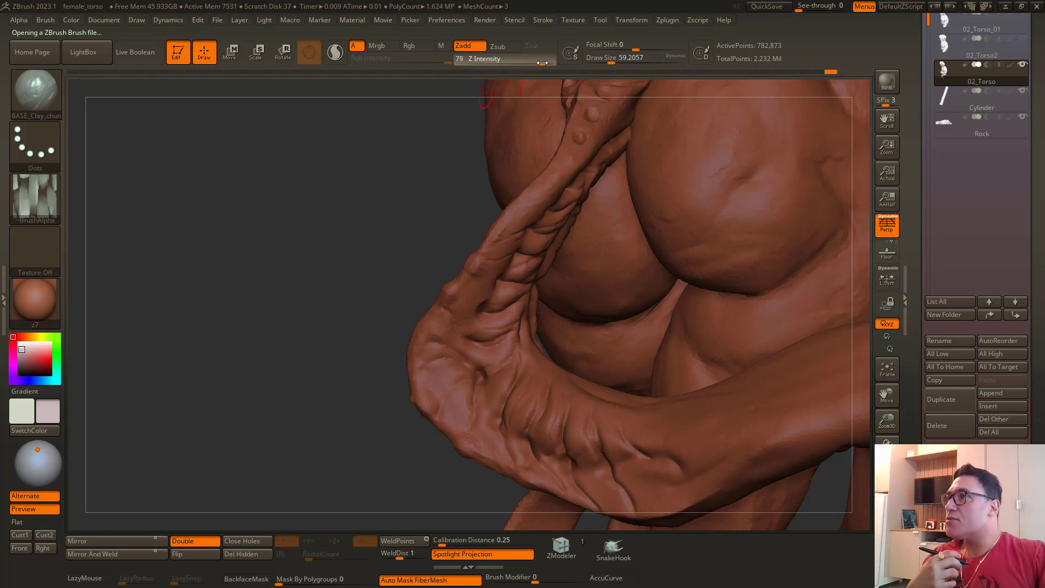
{"action": "left_click_drag", "start_coordinate": [541, 63], "coordinate": [538, 63]}
Step: Enlarge the BASE_Clay_chunks draw size to about 94 and roughen the folds just above the tail's bend with clay texture
{"action": "left_click_drag", "start_coordinate": [279, 279], "coordinate": [354, 285]}
{"action": "right_click", "coordinate": [493, 337]}
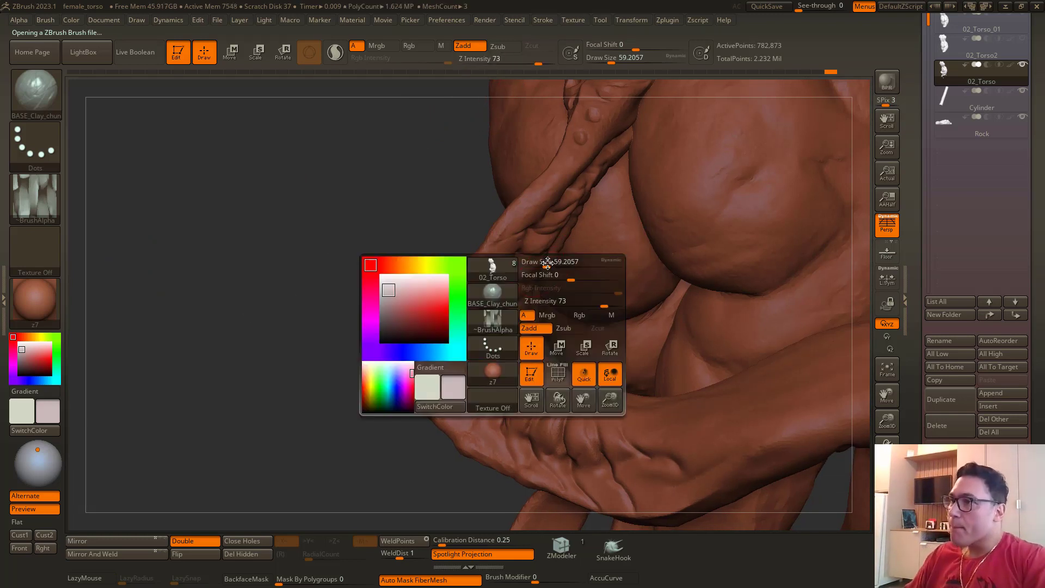
{"action": "mouse_move", "coordinate": [349, 212]}
{"action": "right_mouse_down", "text": "ctrl"}
{"action": "mouse_move", "coordinate": [363, 282]}
{"action": "mouse_move", "coordinate": [334, 252]}
{"action": "mouse_move", "coordinate": [490, 369]}
{"action": "right_mouse_up", "text": "ctrl"}
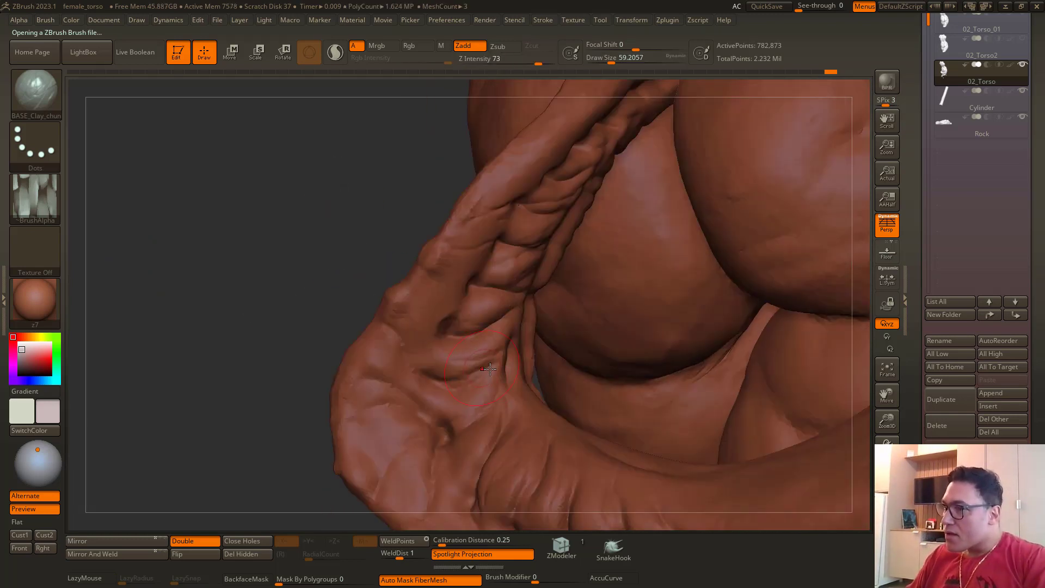
{"action": "left_click_drag", "start_coordinate": [323, 271], "coordinate": [481, 356]}
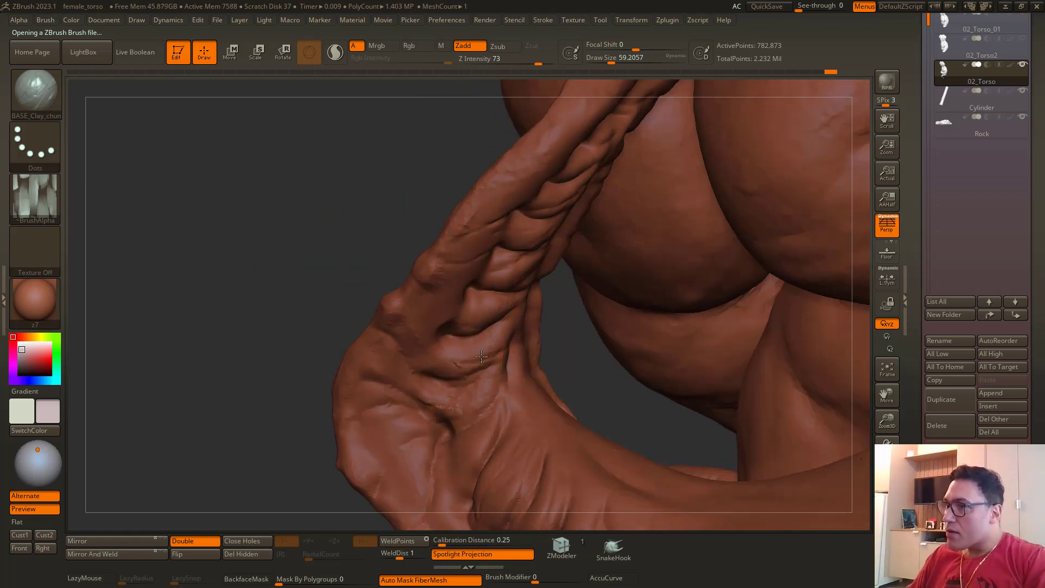
{"action": "right_click", "coordinate": [405, 358]}
{"action": "left_click_drag", "start_coordinate": [489, 306], "coordinate": [495, 305]}
{"action": "left_click_drag", "start_coordinate": [328, 293], "coordinate": [393, 303]}
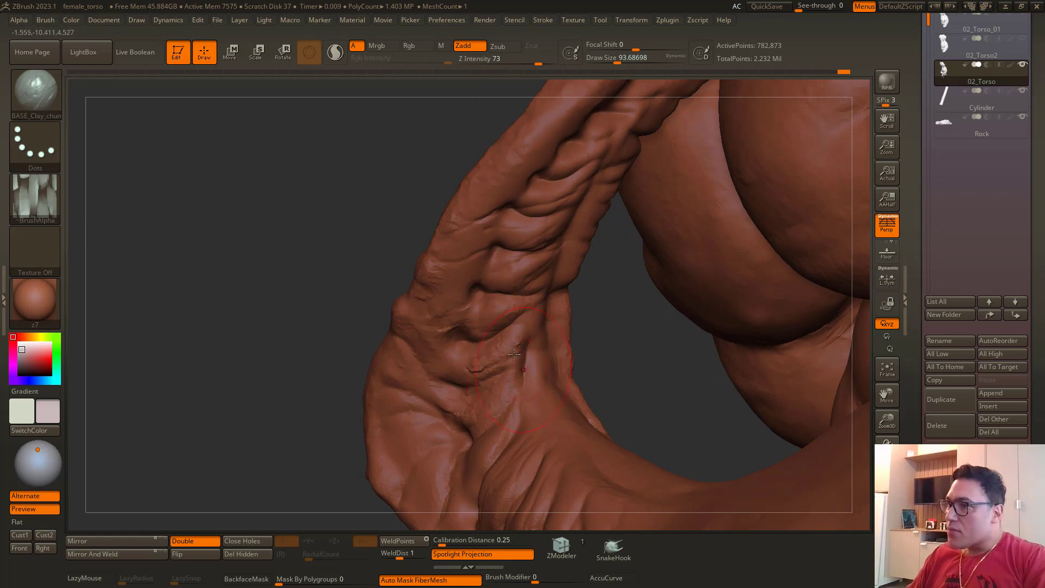
Step: Add clay texture to the ribs farther up the tail with draw sizes of about 192, 163 and 128
{"action": "mouse_move", "coordinate": [392, 228]}
{"action": "left_mouse_down"}
{"action": "mouse_move", "coordinate": [374, 213]}
{"action": "mouse_move", "coordinate": [493, 233]}
{"action": "left_mouse_up"}
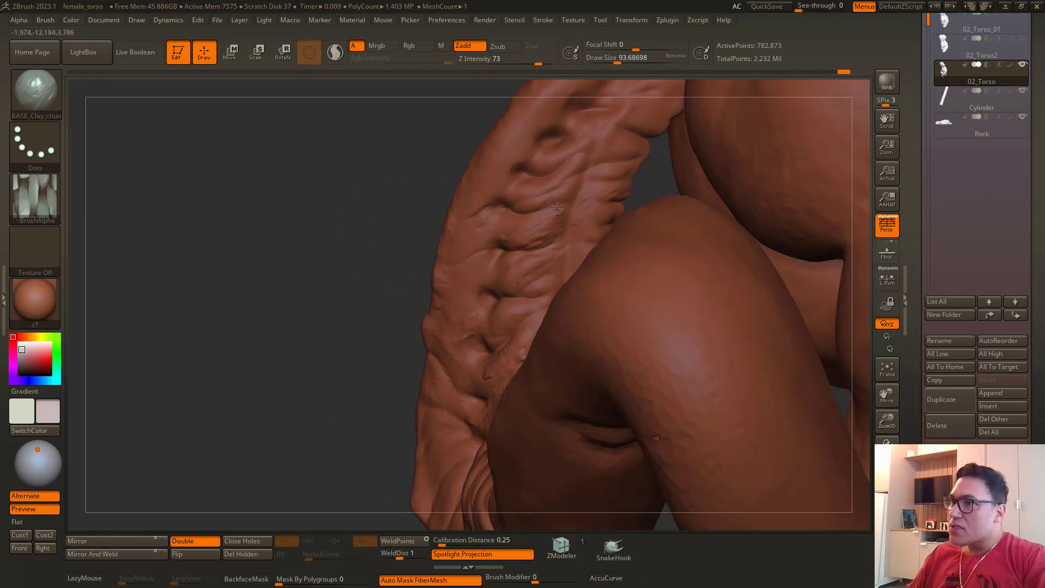
{"action": "key", "text": "space"}
{"action": "left_click_drag", "start_coordinate": [390, 212], "coordinate": [455, 371]}
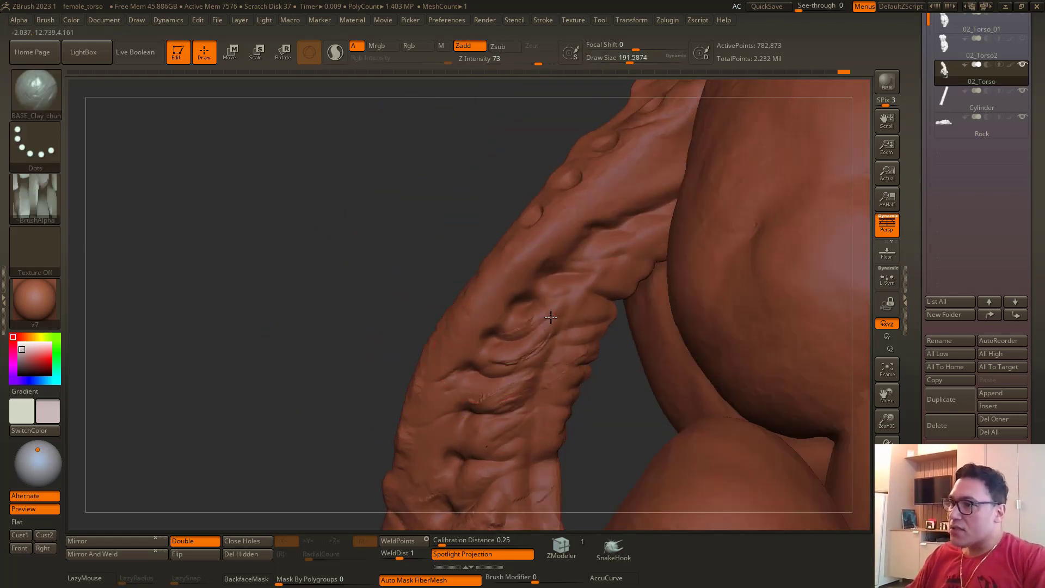
{"action": "key", "text": "space"}
{"action": "left_click_drag", "start_coordinate": [550, 318], "coordinate": [560, 329]}
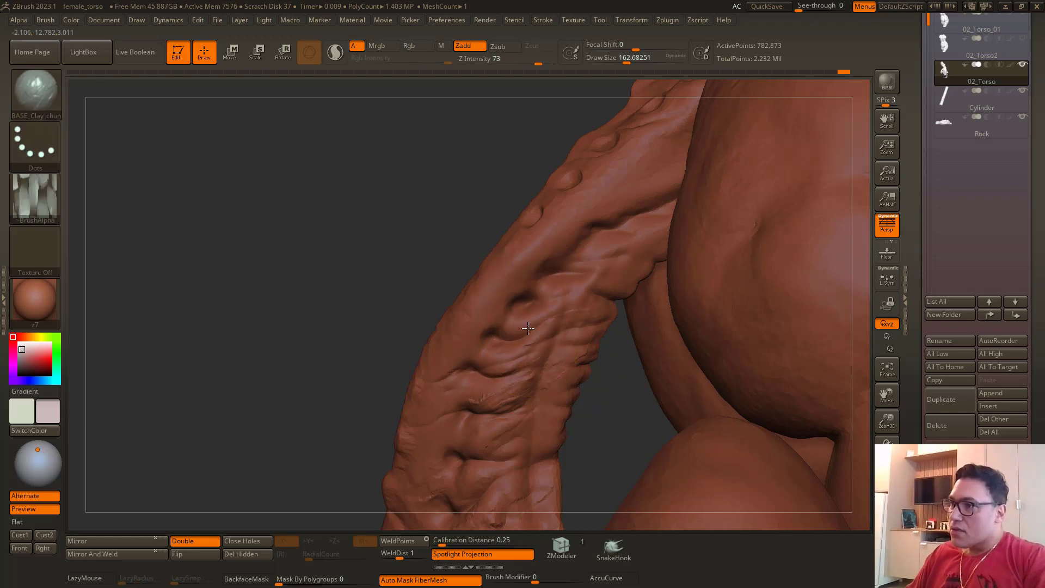
{"action": "left_click_drag", "start_coordinate": [637, 288], "coordinate": [653, 248]}
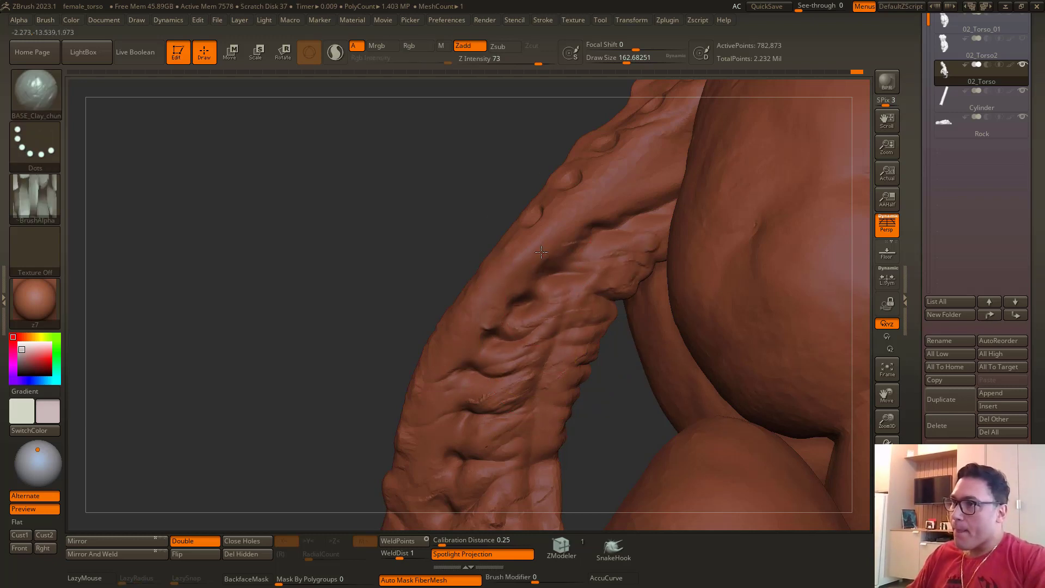
{"action": "left_click_drag", "start_coordinate": [521, 210], "coordinate": [619, 261]}
{"action": "key", "text": "space"}
{"action": "left_click_drag", "start_coordinate": [548, 326], "coordinate": [541, 325]}
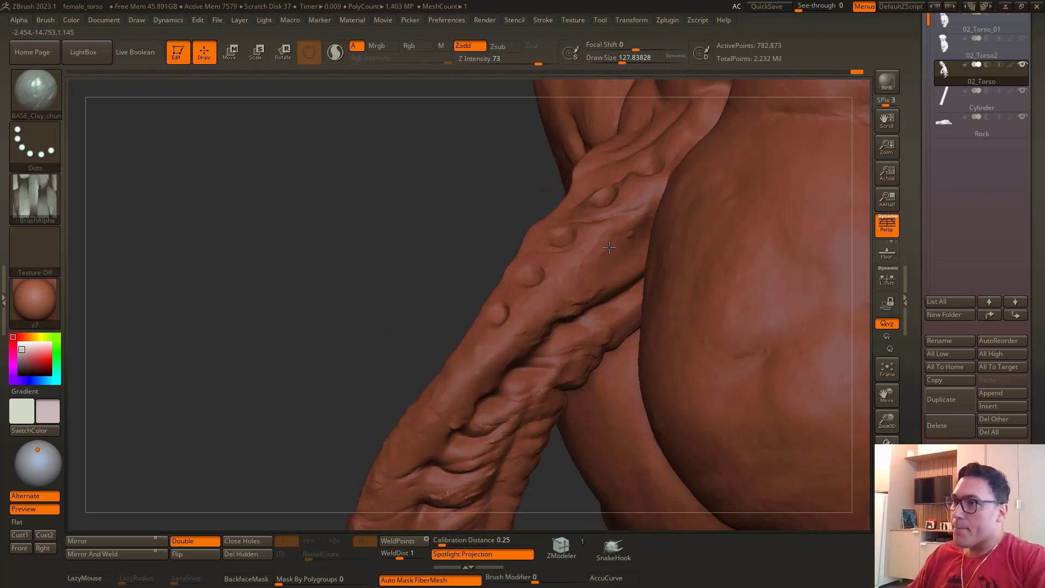
Step: Check the wireframe, enable Sculptris Pro, and refine the mesh beside the round bumps by smoothing at a draw size of about 62
{"action": "key", "text": "shift+f"}
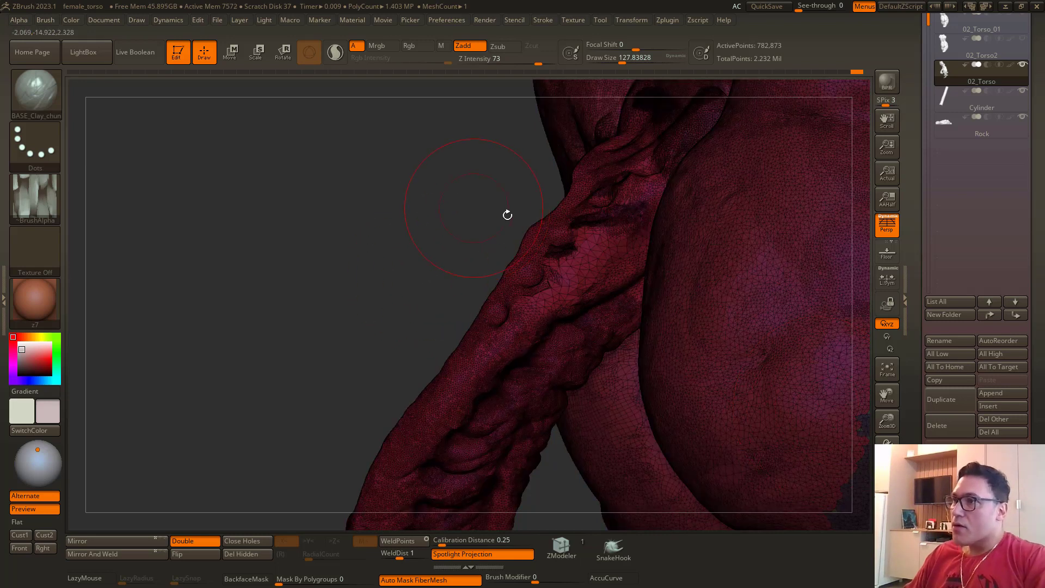
{"action": "key", "text": "space"}
{"action": "left_click_drag", "start_coordinate": [514, 211], "coordinate": [505, 211]}
{"action": "left_click", "coordinate": [333, 54], "text": "shift"}
{"action": "mouse_move", "coordinate": [573, 273]}
{"action": "left_mouse_down"}
{"action": "mouse_move", "coordinate": [604, 228]}
{"action": "mouse_move", "coordinate": [618, 266]}
{"action": "left_mouse_up"}
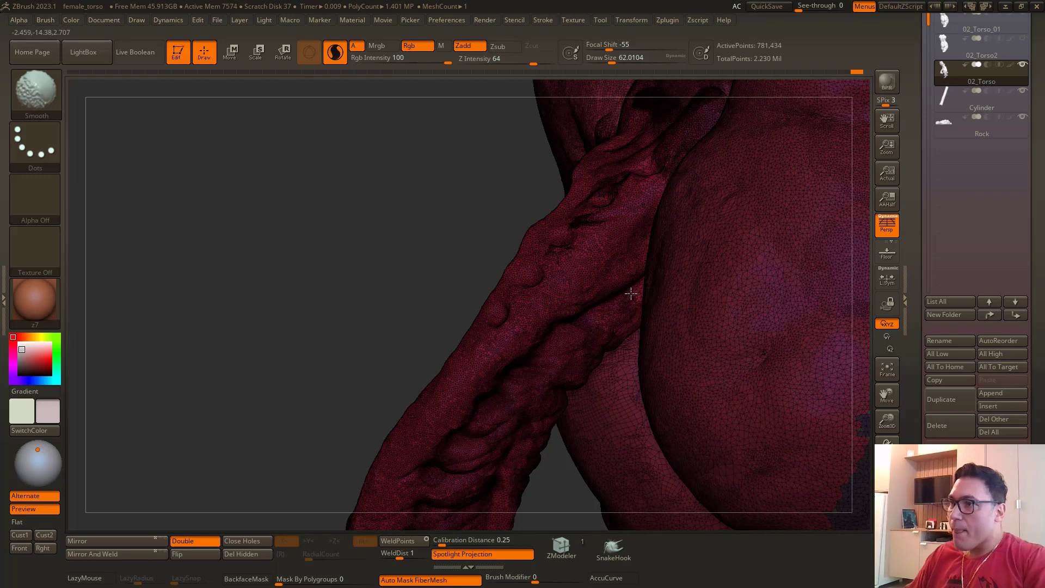
{"action": "key", "text": "shift+f"}
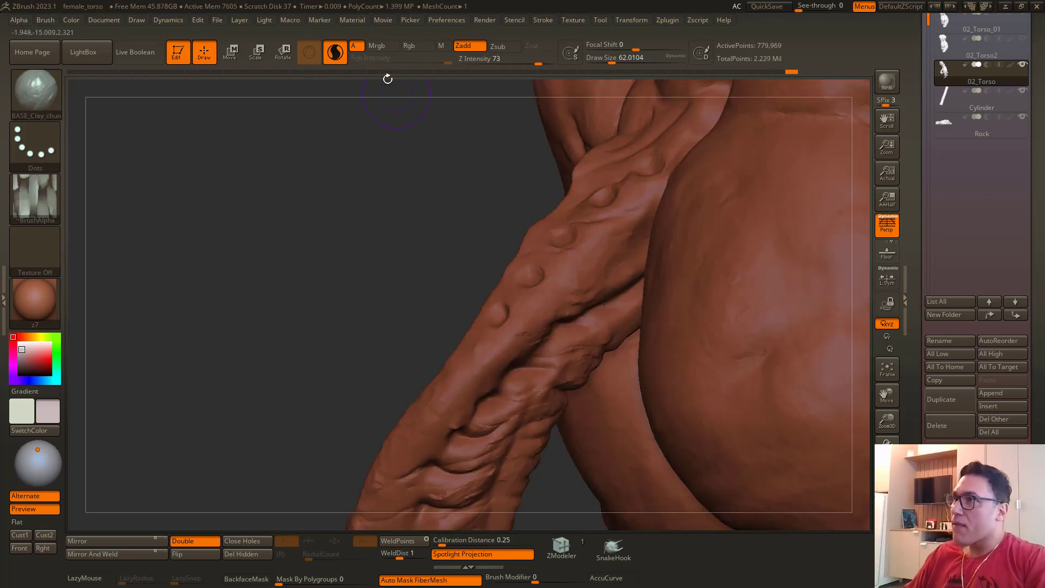
Step: Isolate the tail, then texture and lightly smooth the band beside the round bumps with Sculptris Pro off and draw size 112
{"action": "left_click", "coordinate": [596, 282], "text": "ctrl+shift"}
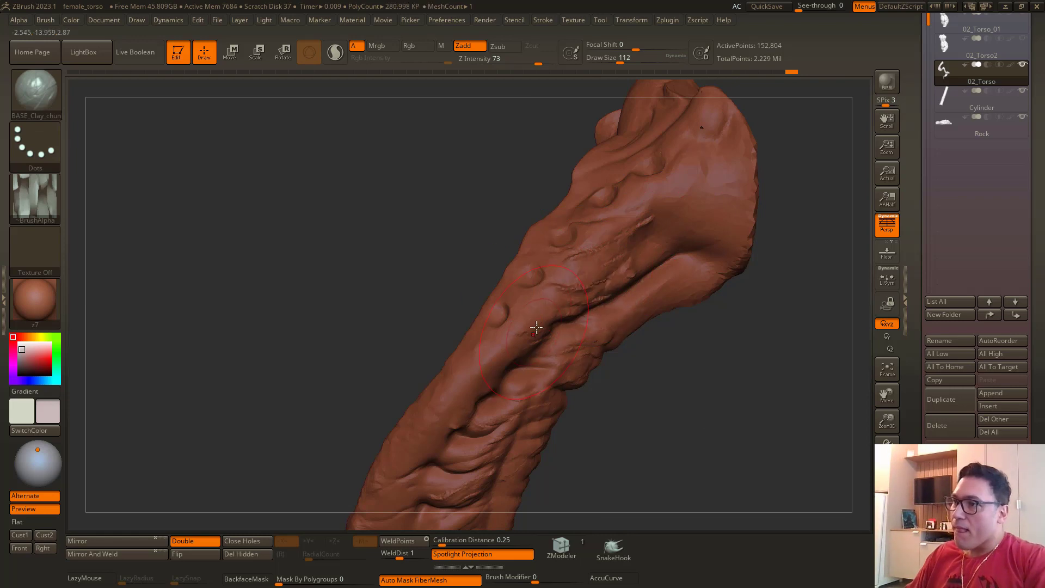
{"action": "left_click_drag", "start_coordinate": [536, 327], "coordinate": [542, 301], "text": "shift"}
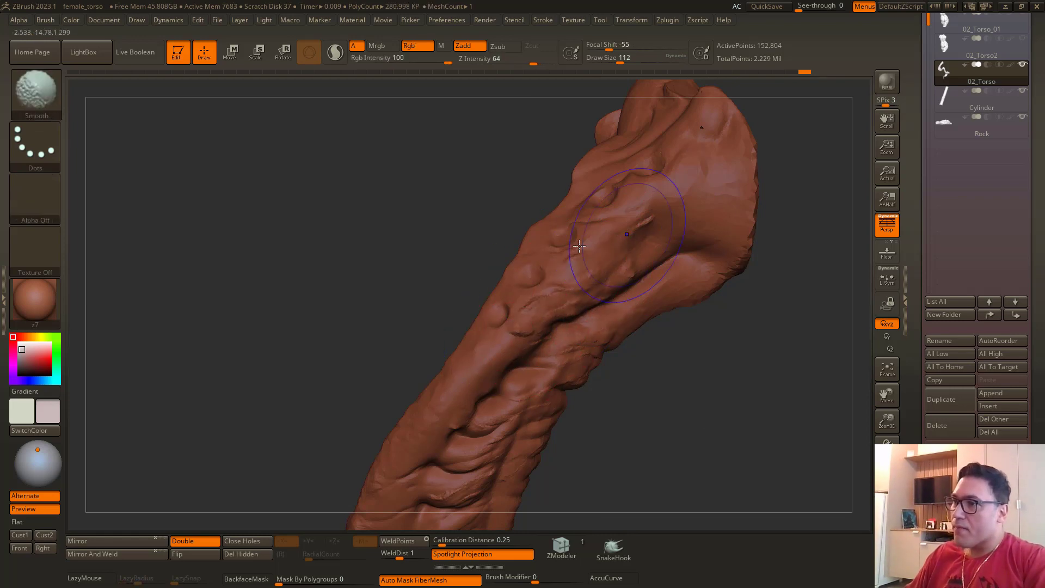
{"action": "mouse_move", "coordinate": [381, 294]}
{"action": "left_mouse_down", "text": "alt"}
{"action": "mouse_move", "coordinate": [308, 289]}
{"action": "mouse_move", "coordinate": [344, 276]}
{"action": "left_mouse_up", "text": "alt"}
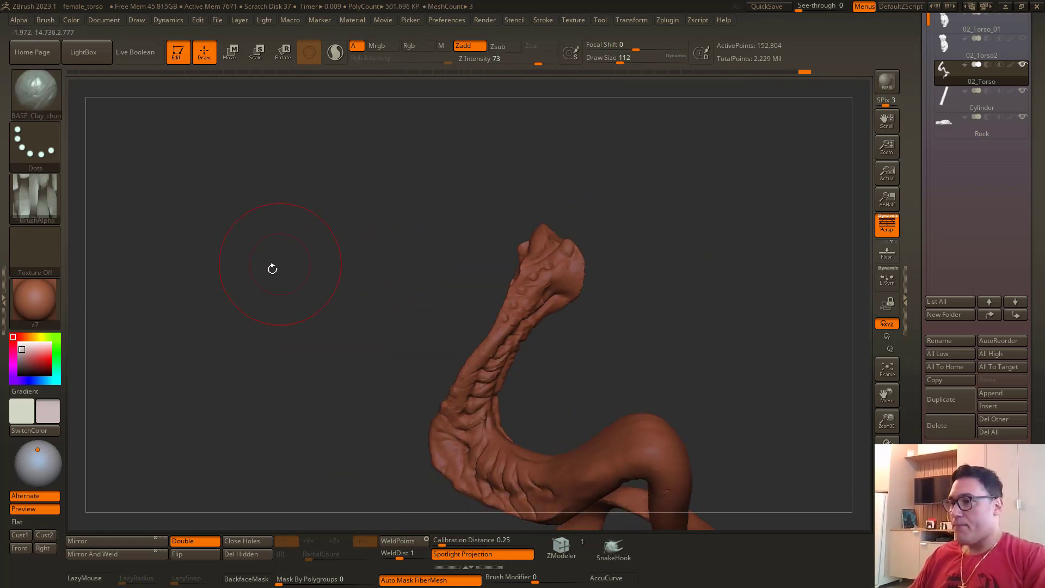
Step: Roughen the folds around the tail's lower bend with BASE_Clay_chunks at draw size 112, softening the harsher marks
{"action": "mouse_move", "coordinate": [273, 268]}
{"action": "left_mouse_down"}
{"action": "mouse_move", "coordinate": [282, 291]}
{"action": "mouse_move", "coordinate": [289, 203]}
{"action": "mouse_move", "coordinate": [288, 289]}
{"action": "mouse_move", "coordinate": [301, 296]}
{"action": "mouse_move", "coordinate": [316, 361]}
{"action": "mouse_move", "coordinate": [481, 265]}
{"action": "left_mouse_up"}
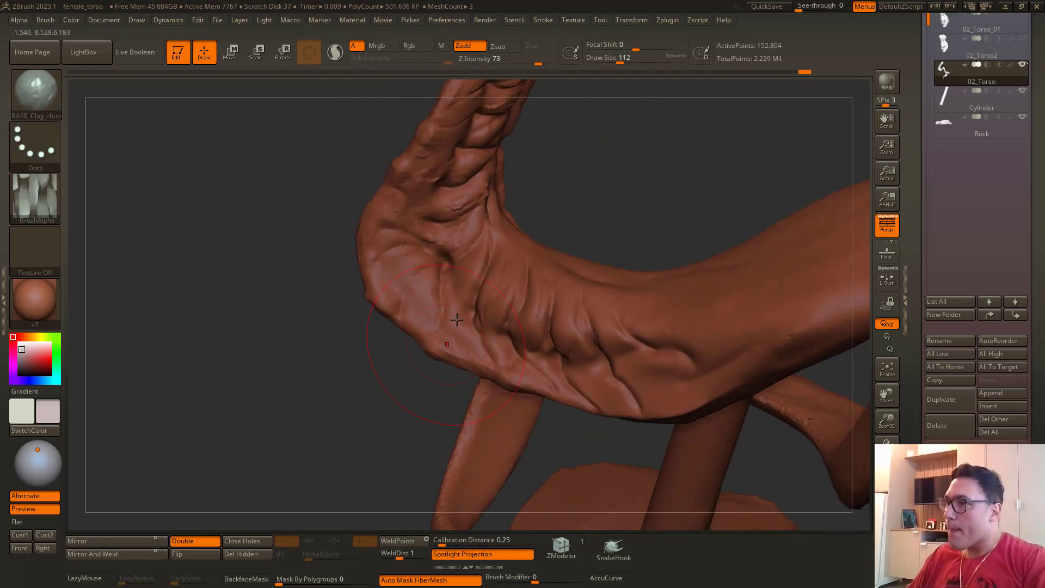
{"action": "left_click_drag", "start_coordinate": [423, 383], "coordinate": [450, 357]}
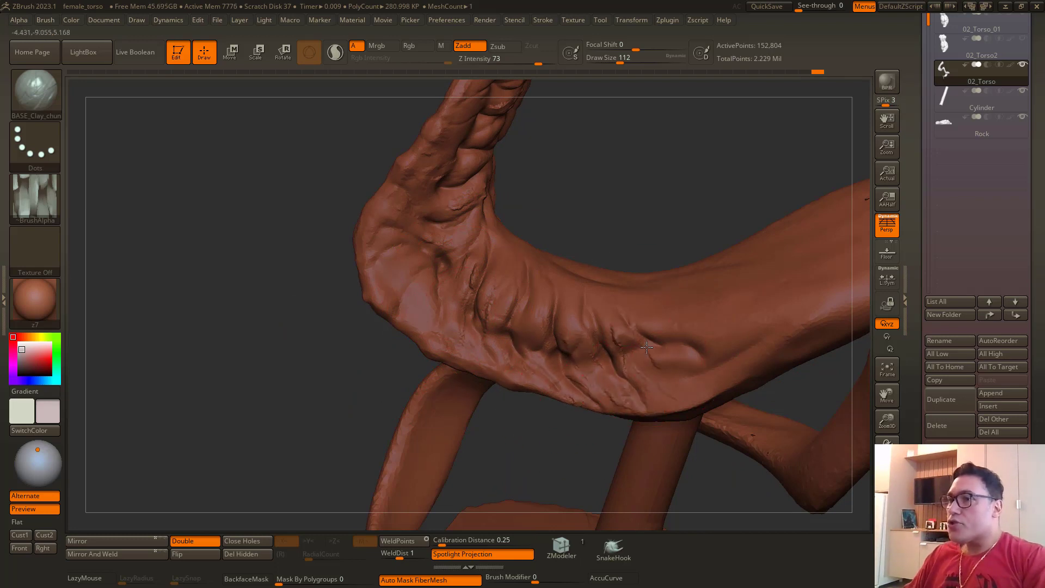
{"action": "left_click_drag", "start_coordinate": [663, 358], "coordinate": [705, 360], "text": "shift"}
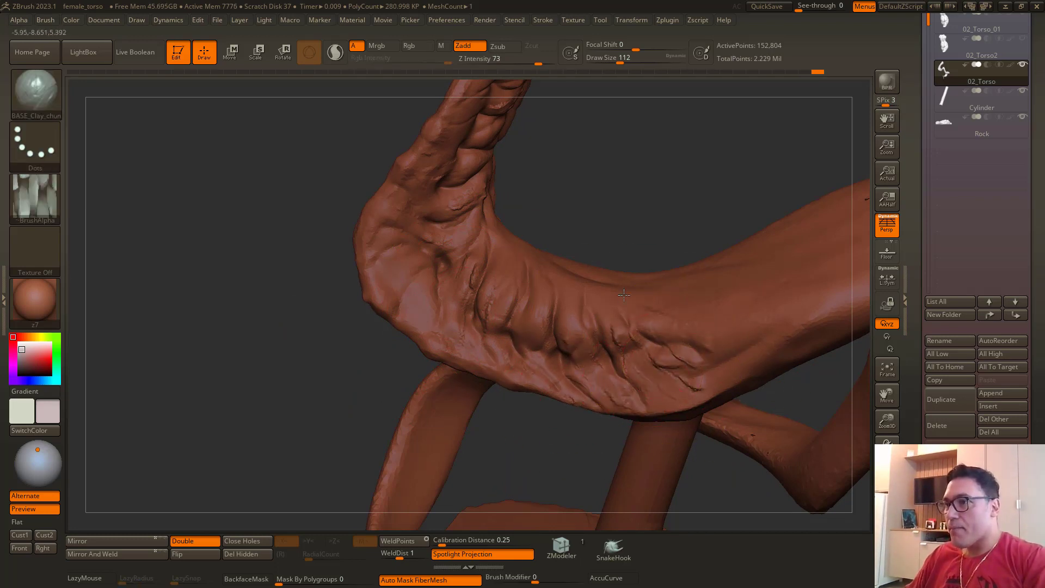
{"action": "left_click_drag", "start_coordinate": [562, 351], "coordinate": [603, 326], "text": "shift"}
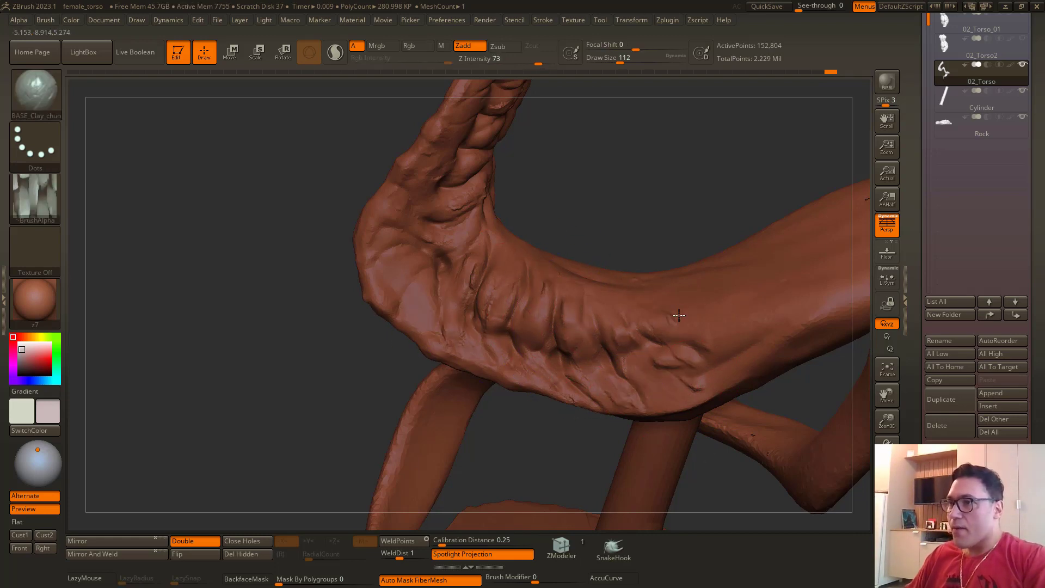
{"action": "left_click_drag", "start_coordinate": [703, 314], "coordinate": [743, 327]}
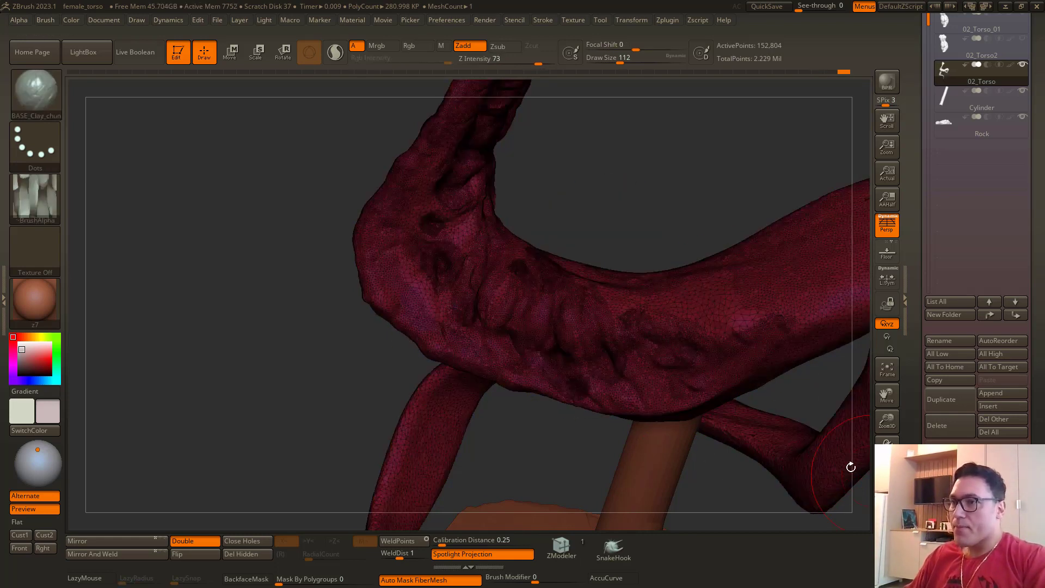
Step: Refine the mesh past the lower bend by smoothing with Sculptris Pro at a draw size of about 27, then disable Sculptris Pro
{"action": "key", "text": "shift"}
{"action": "left_click", "coordinate": [337, 57]}
{"action": "key", "text": "space"}
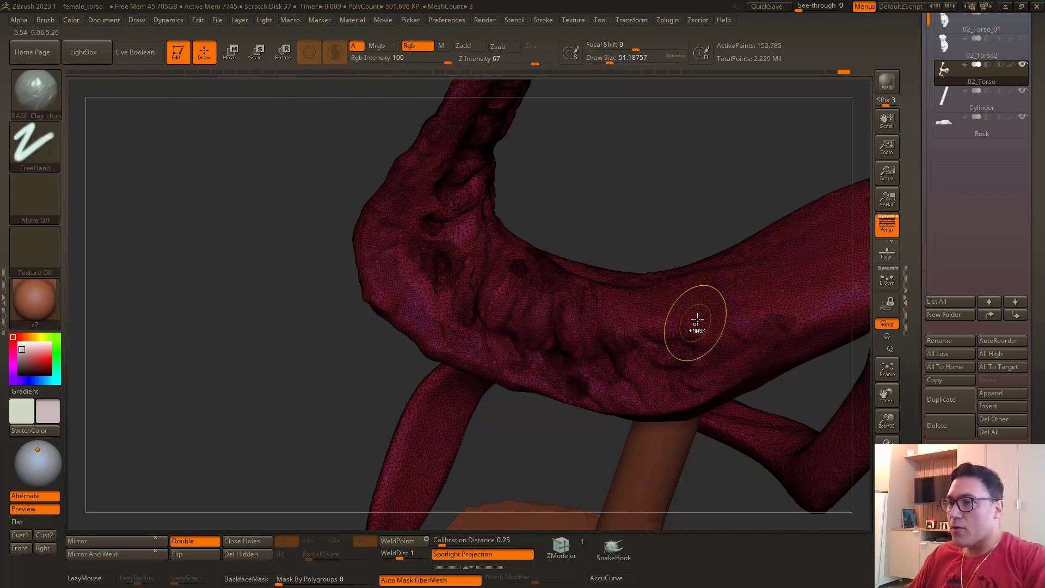
{"action": "key", "text": "space"}
{"action": "mouse_move", "coordinate": [659, 302]}
{"action": "left_mouse_down", "text": "shift"}
{"action": "mouse_move", "coordinate": [632, 279]}
{"action": "mouse_move", "coordinate": [767, 326]}
{"action": "mouse_move", "coordinate": [678, 272]}
{"action": "left_mouse_up", "text": "shift"}
{"action": "mouse_move", "coordinate": [527, 259]}
{"action": "left_mouse_down", "text": "shift"}
{"action": "mouse_move", "coordinate": [467, 231]}
{"action": "mouse_move", "coordinate": [401, 275]}
{"action": "mouse_move", "coordinate": [570, 377]}
{"action": "mouse_move", "coordinate": [762, 343]}
{"action": "mouse_move", "coordinate": [807, 289]}
{"action": "left_mouse_up", "text": "shift"}
{"action": "key", "text": "shift+f"}
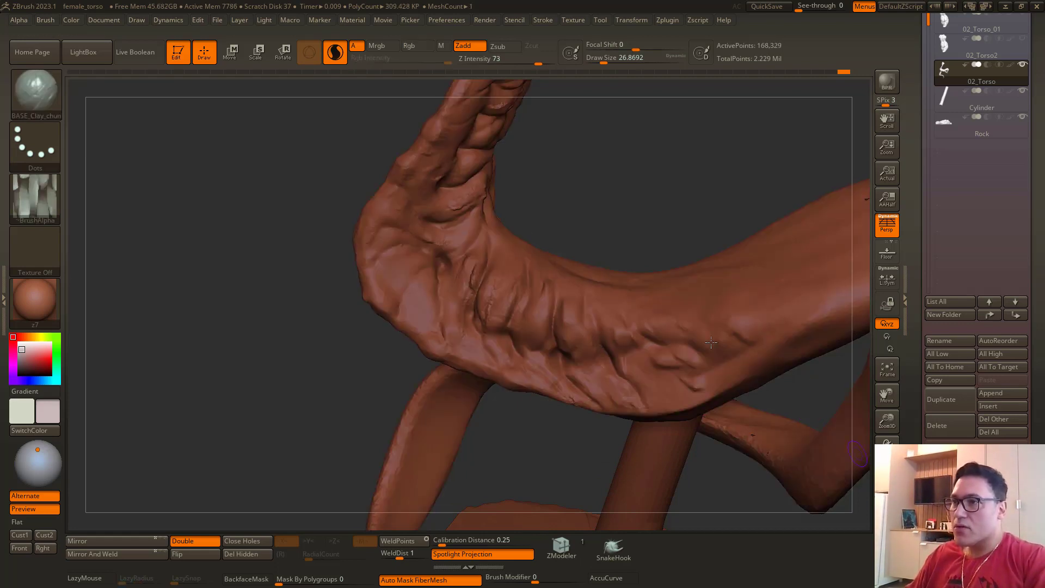
{"action": "left_click", "coordinate": [335, 52]}
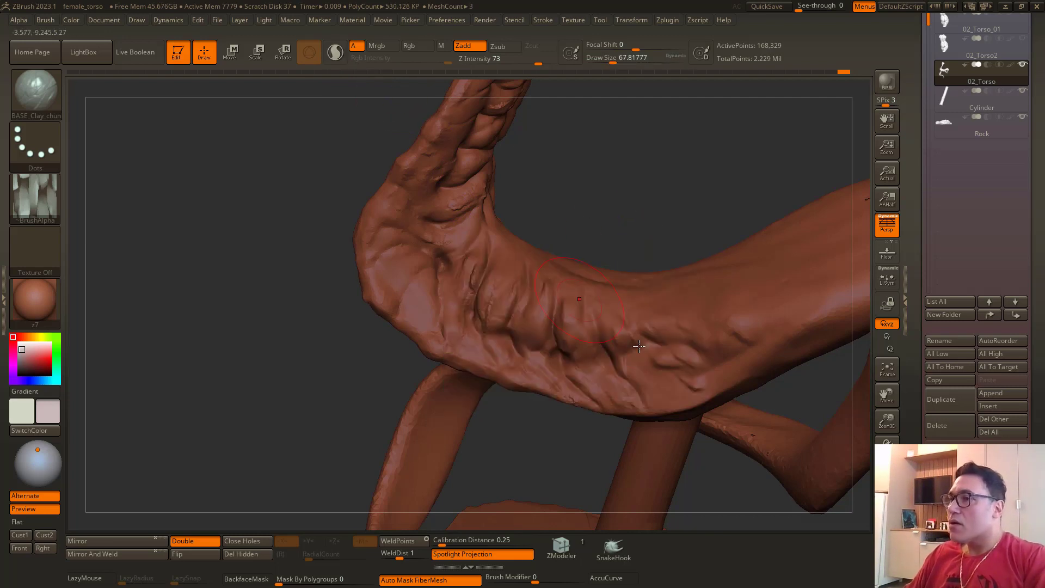
Step: Texture the folds past the tail's lower bend with BASE_Clay_chunks at draw size about 104, and unhide the torso
{"action": "key", "text": "space"}
{"action": "left_click_drag", "start_coordinate": [686, 346], "coordinate": [694, 344]}
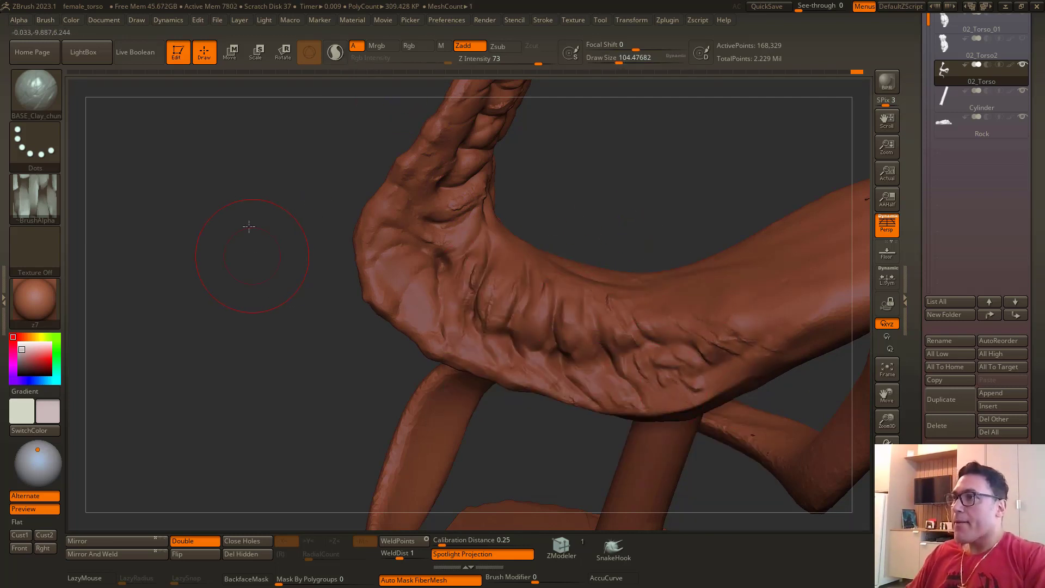
{"action": "left_click_drag", "start_coordinate": [249, 226], "coordinate": [451, 317]}
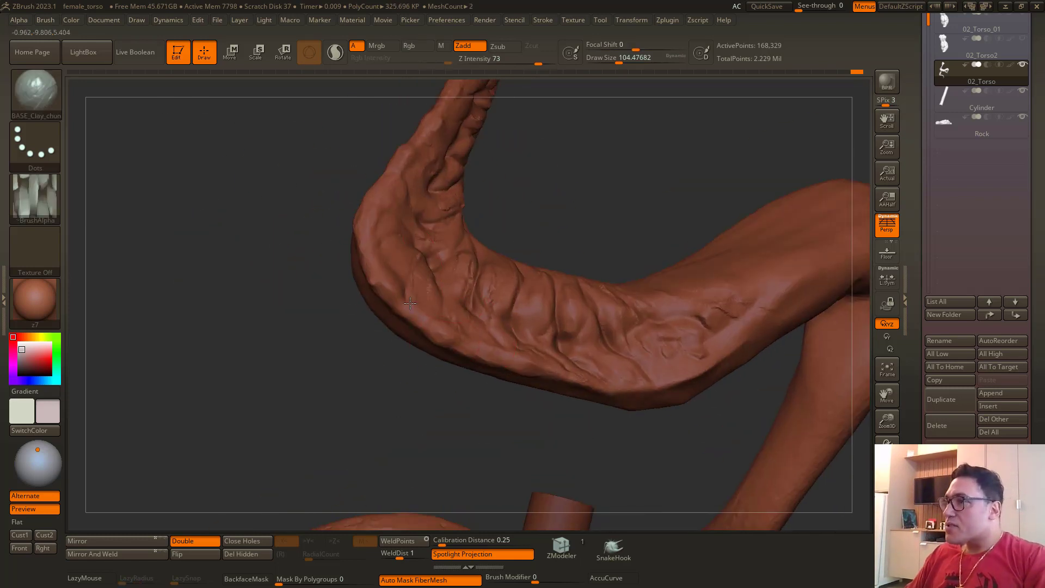
{"action": "left_click_drag", "start_coordinate": [279, 280], "coordinate": [348, 291]}
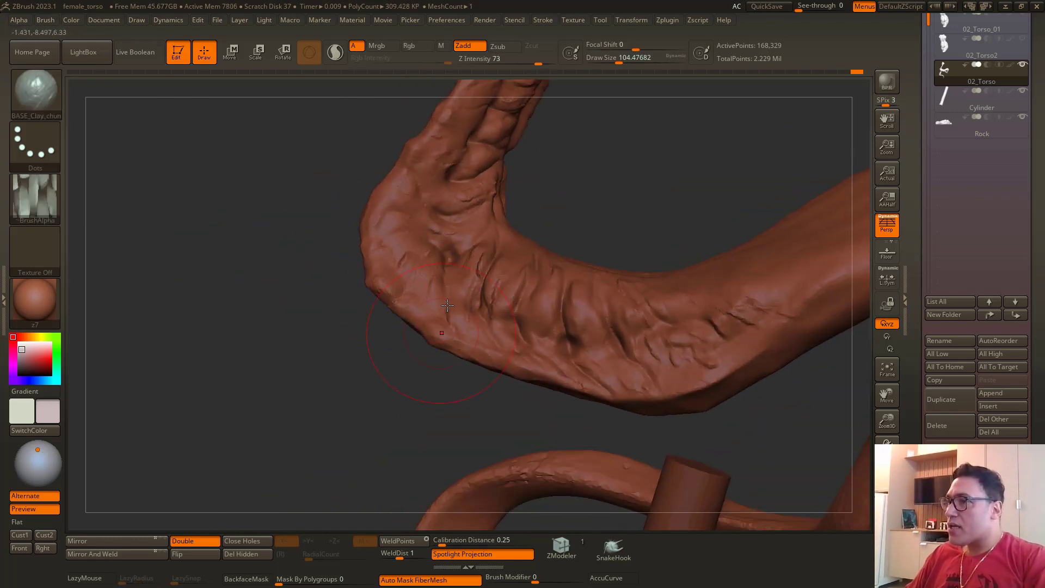
{"action": "mouse_move", "coordinate": [296, 368]}
{"action": "left_mouse_down"}
{"action": "mouse_move", "coordinate": [252, 338]}
{"action": "mouse_move", "coordinate": [249, 245]}
{"action": "mouse_move", "coordinate": [245, 266]}
{"action": "mouse_move", "coordinate": [257, 276]}
{"action": "mouse_move", "coordinate": [305, 250]}
{"action": "left_mouse_up"}
{"action": "left_click", "coordinate": [249, 308], "text": "ctrl+shift"}
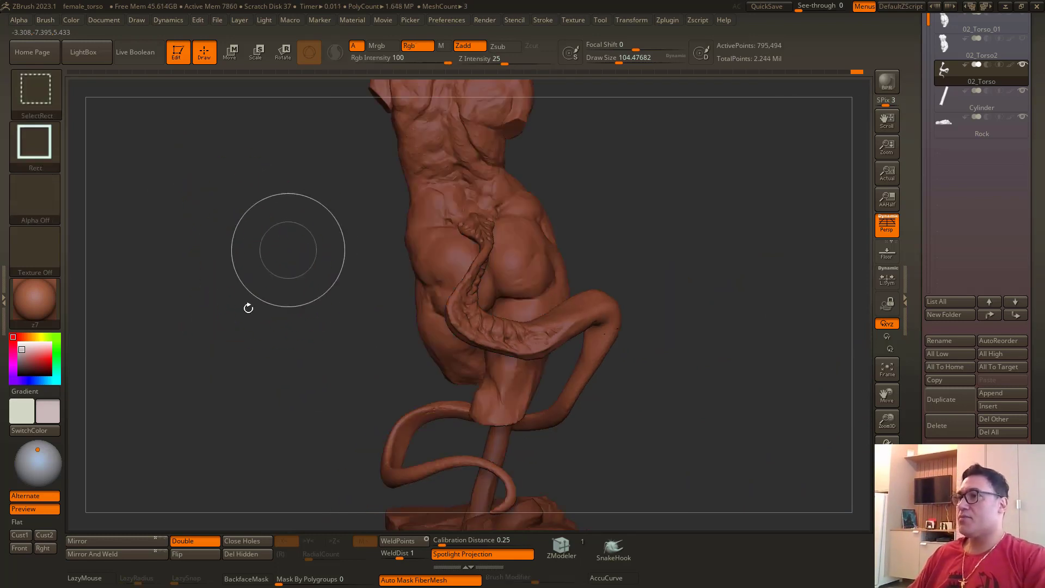
Step: Select DamStandard and examine how the tail's folds flow toward the smooth upper bend from several angles
{"action": "mouse_move", "coordinate": [250, 311]}
{"action": "left_mouse_down", "text": "alt"}
{"action": "mouse_move", "coordinate": [286, 315]}
{"action": "mouse_move", "coordinate": [285, 383]}
{"action": "mouse_move", "coordinate": [201, 333]}
{"action": "mouse_move", "coordinate": [207, 365]}
{"action": "left_mouse_up", "text": "alt"}
{"action": "key", "text": "b"}
{"action": "key", "text": "d"}
{"action": "key", "text": "s"}
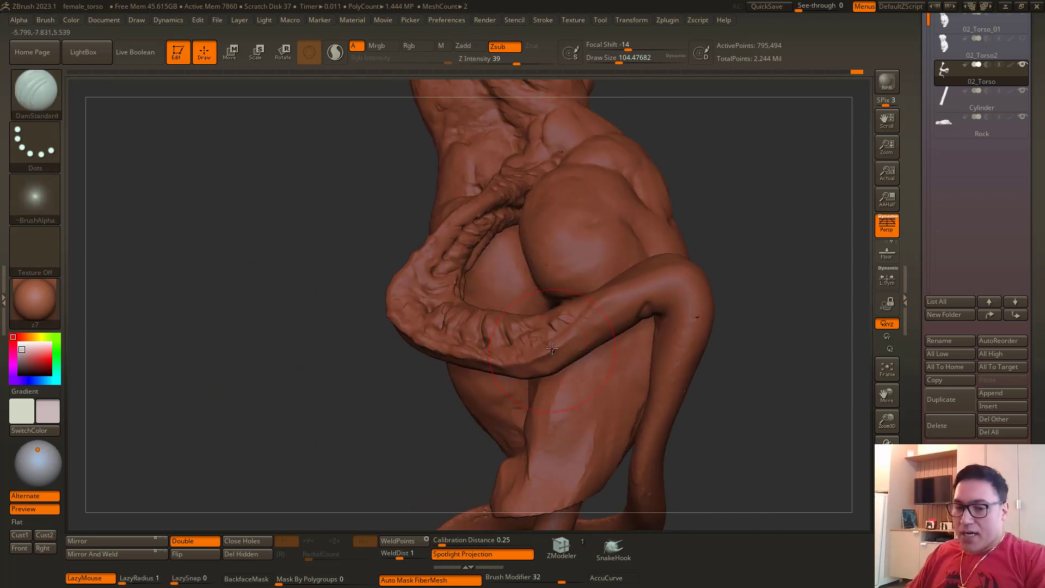
{"action": "mouse_move", "coordinate": [769, 400]}
{"action": "left_mouse_down"}
{"action": "mouse_move", "coordinate": [439, 361]}
{"action": "mouse_move", "coordinate": [388, 381]}
{"action": "left_mouse_up"}
{"action": "mouse_move", "coordinate": [758, 373]}
{"action": "left_mouse_down"}
{"action": "mouse_move", "coordinate": [773, 402]}
{"action": "mouse_move", "coordinate": [579, 349]}
{"action": "left_mouse_up"}
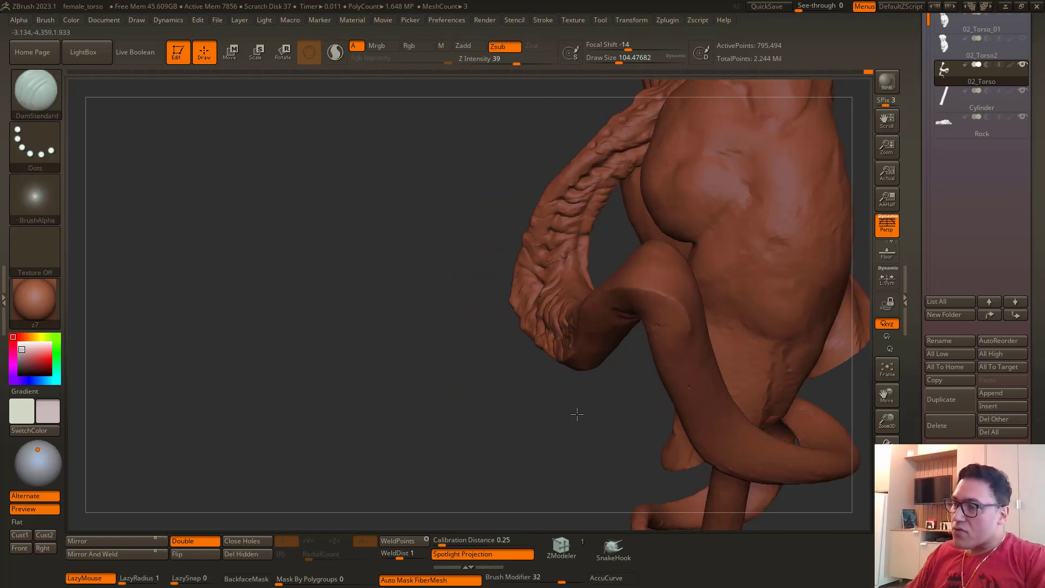
{"action": "mouse_move", "coordinate": [574, 415]}
{"action": "left_mouse_down"}
{"action": "mouse_move", "coordinate": [331, 373]}
{"action": "mouse_move", "coordinate": [532, 350]}
{"action": "left_mouse_up"}
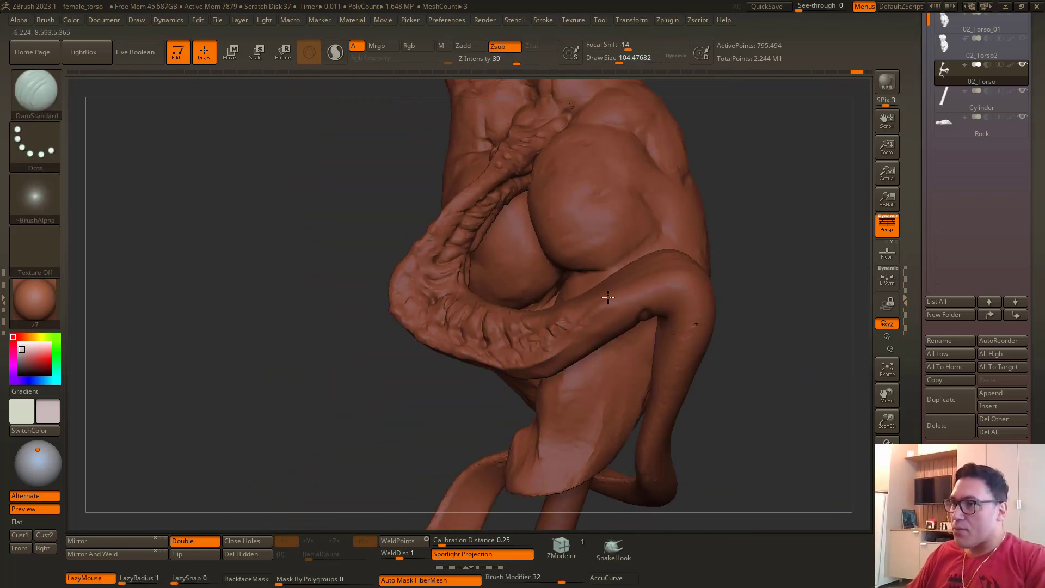
{"action": "left_click_drag", "start_coordinate": [743, 440], "coordinate": [569, 341]}
{"action": "left_click_drag", "start_coordinate": [488, 396], "coordinate": [399, 346]}
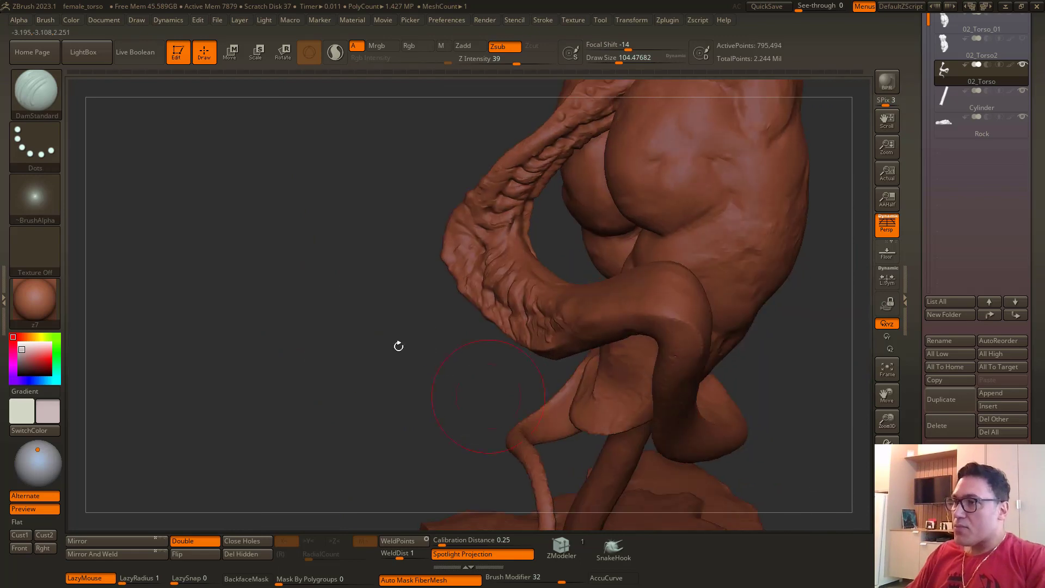
{"action": "left_click_drag", "start_coordinate": [299, 274], "coordinate": [478, 326]}
Step: Isolate the tail, carve broad lengthwise creases toward the upper bend with DamStandard at draw size about 116, and unhide the torso
{"action": "key", "text": "space"}
{"action": "left_click_drag", "start_coordinate": [583, 304], "coordinate": [591, 303]}
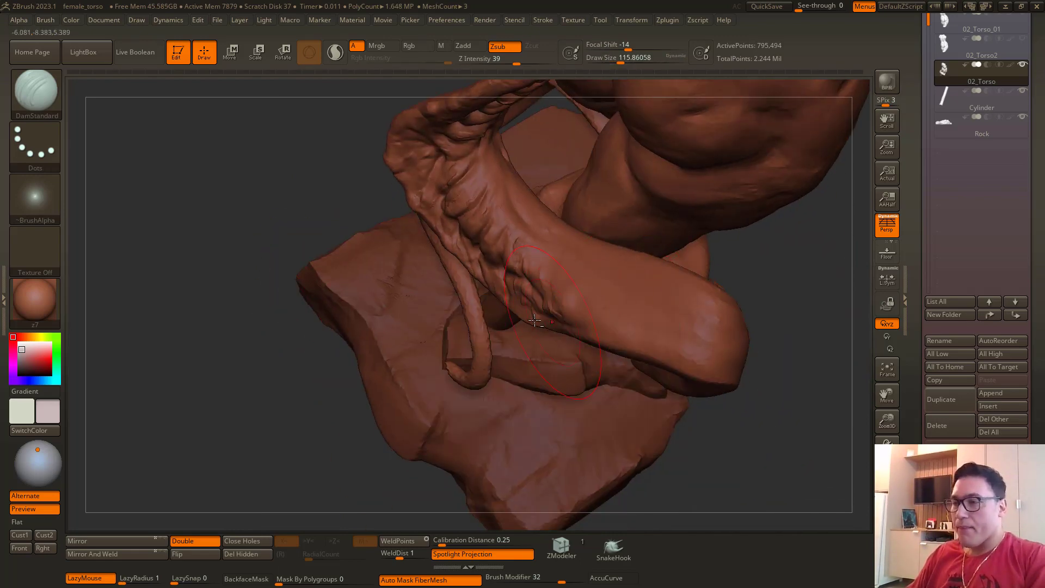
{"action": "left_click_drag", "start_coordinate": [393, 242], "coordinate": [512, 300]}
{"action": "left_click", "coordinate": [556, 307], "text": "ctrl+shift"}
{"action": "left_click_drag", "start_coordinate": [481, 364], "coordinate": [644, 303]}
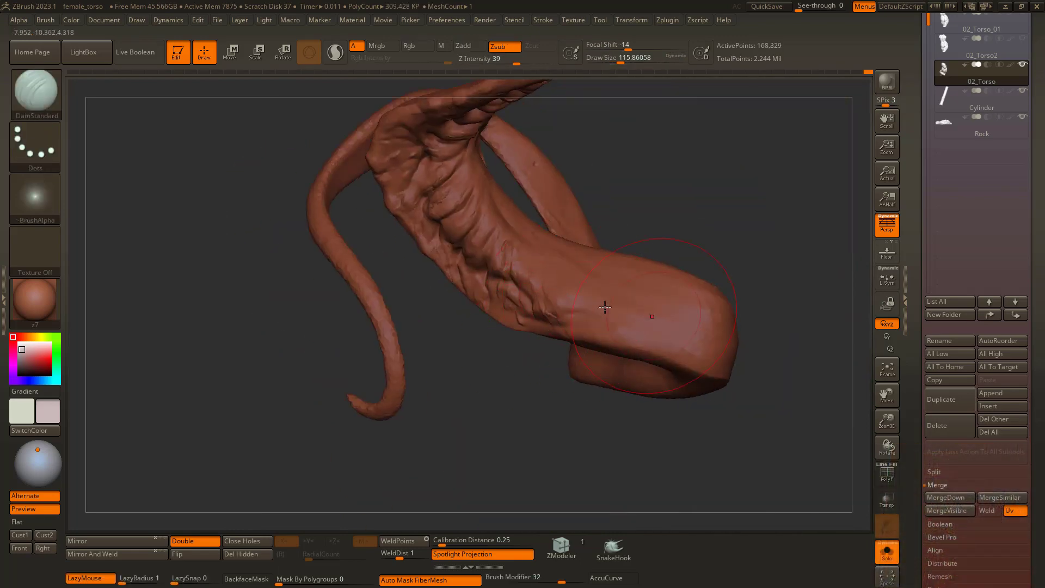
{"action": "mouse_move", "coordinate": [568, 307]}
{"action": "left_mouse_down"}
{"action": "mouse_move", "coordinate": [558, 397]}
{"action": "mouse_move", "coordinate": [602, 352]}
{"action": "mouse_move", "coordinate": [485, 350]}
{"action": "mouse_move", "coordinate": [293, 245]}
{"action": "mouse_move", "coordinate": [133, 243]}
{"action": "mouse_move", "coordinate": [478, 252]}
{"action": "left_mouse_up"}
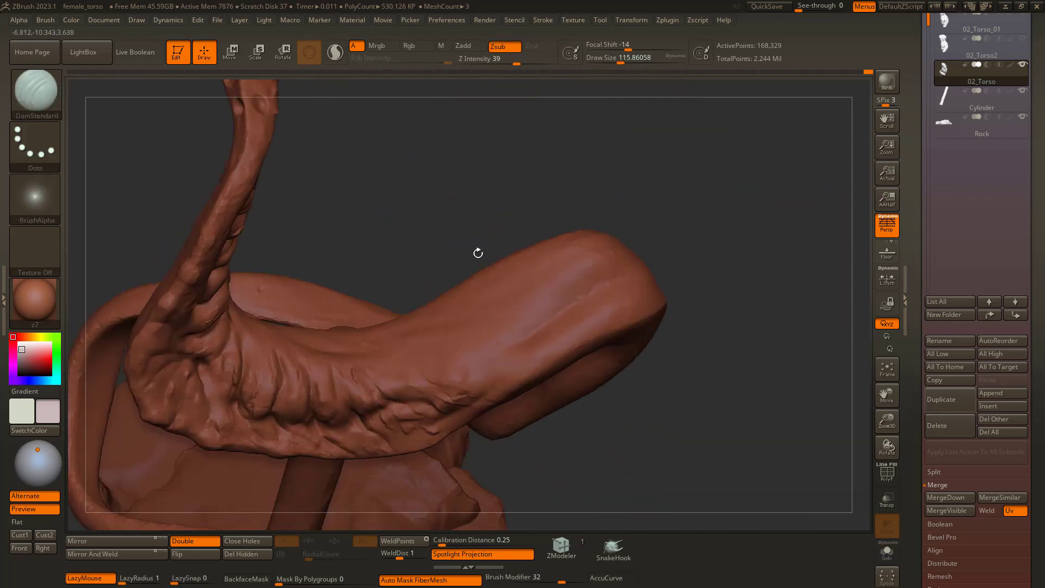
{"action": "key", "text": "ctrl+z"}
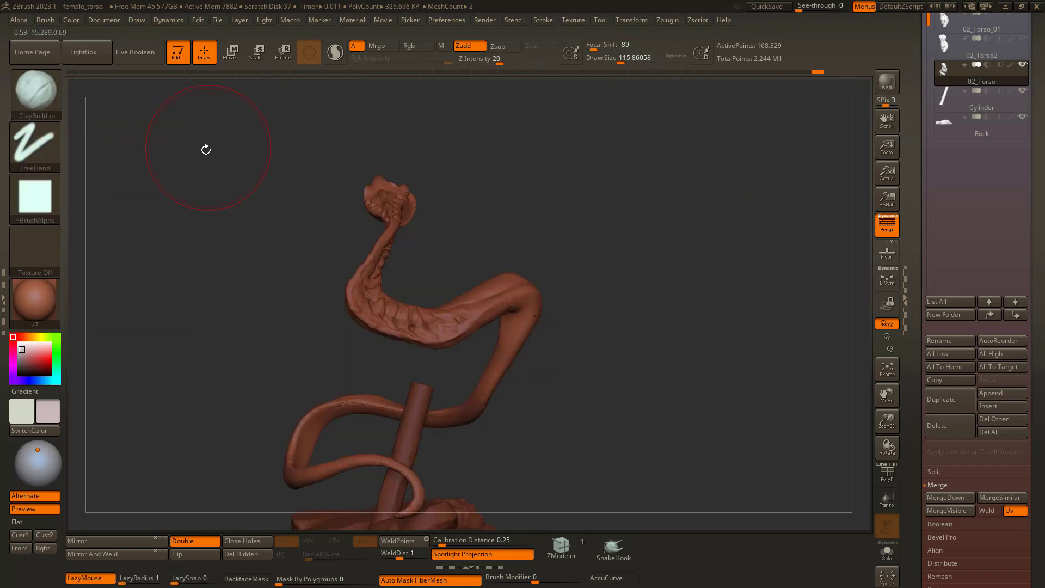
{"action": "left_click", "coordinate": [212, 237], "text": "ctrl+shift"}
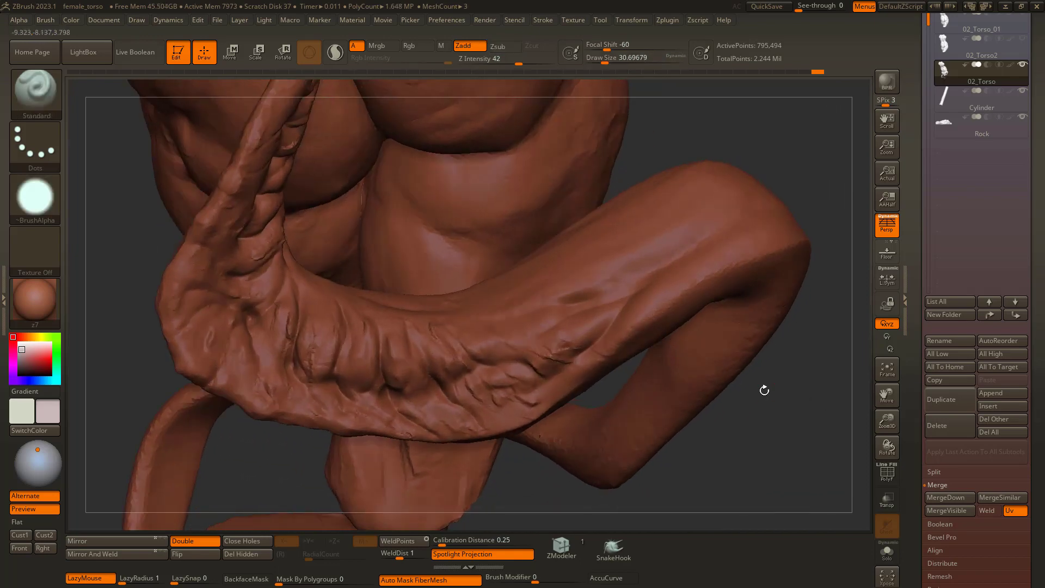
Step: Sculpt a row of six small round pits up to the tail's upper bend with the Standard brush at draw size about 31
{"action": "left_click_drag", "start_coordinate": [764, 391], "coordinate": [778, 388]}
{"action": "left_click_drag", "start_coordinate": [570, 343], "coordinate": [600, 339]}
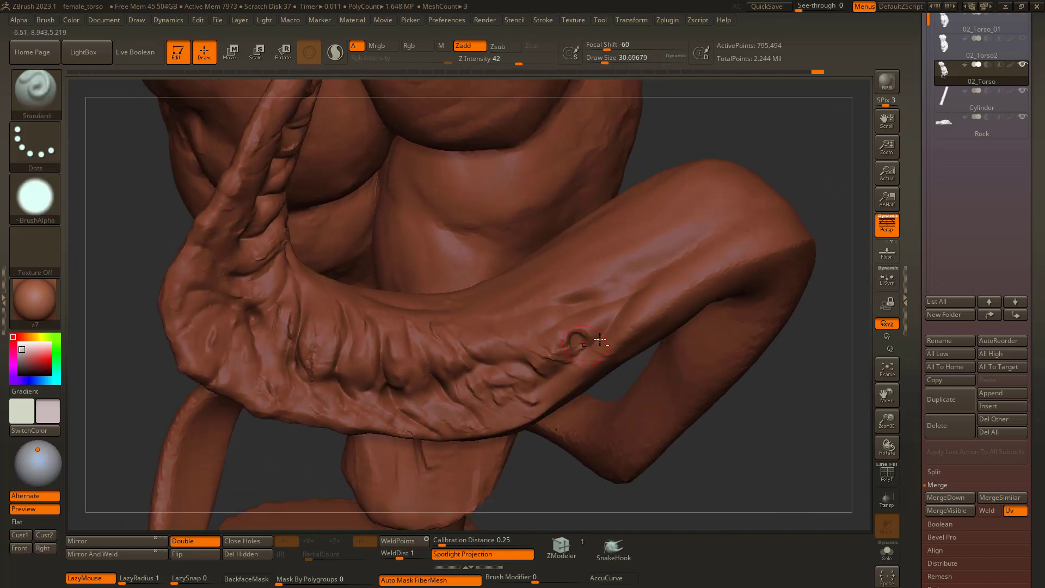
{"action": "left_click_drag", "start_coordinate": [647, 272], "coordinate": [643, 279]}
{"action": "left_click_drag", "start_coordinate": [675, 246], "coordinate": [684, 252]}
{"action": "left_click_drag", "start_coordinate": [718, 219], "coordinate": [726, 226]}
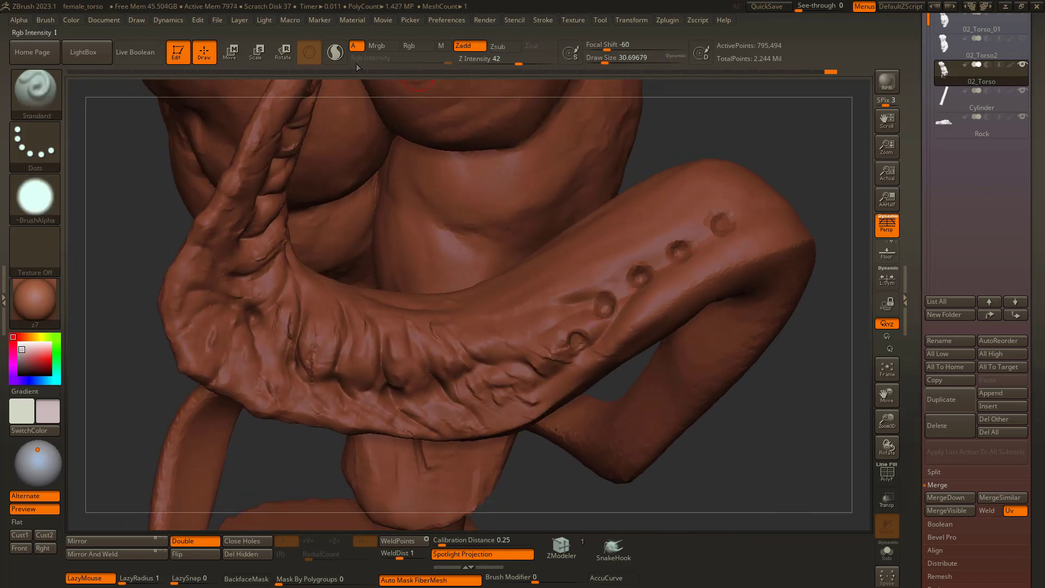
{"action": "key", "text": "backslash"}
{"action": "left_click_drag", "start_coordinate": [634, 275], "coordinate": [644, 269]}
{"action": "left_click", "coordinate": [769, 206]}
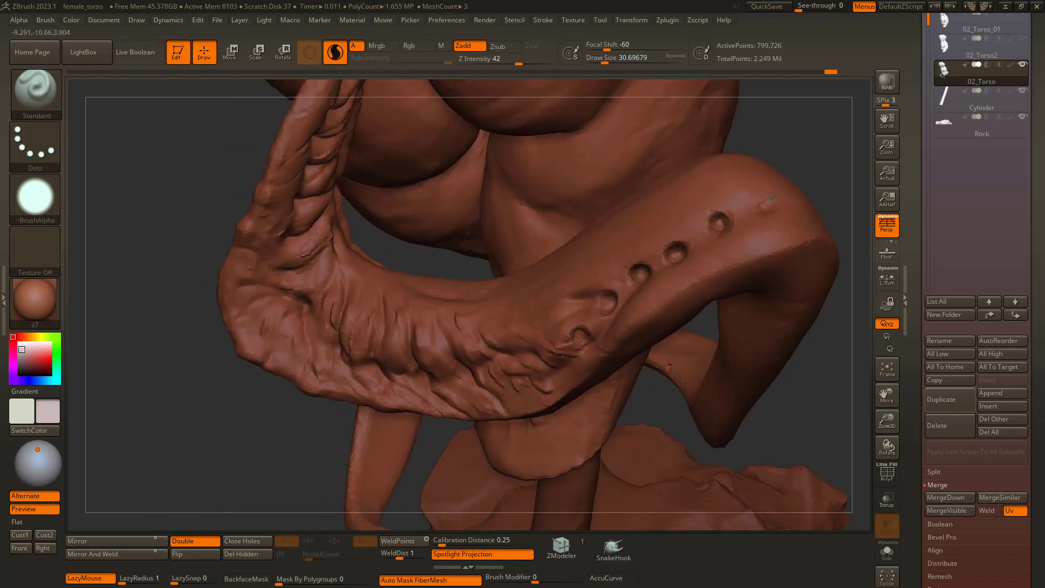
Step: Check the wireframe around the pits, enable Sculptris Pro, and refine the mesh above them by smoothing
{"action": "key", "text": "shift"}
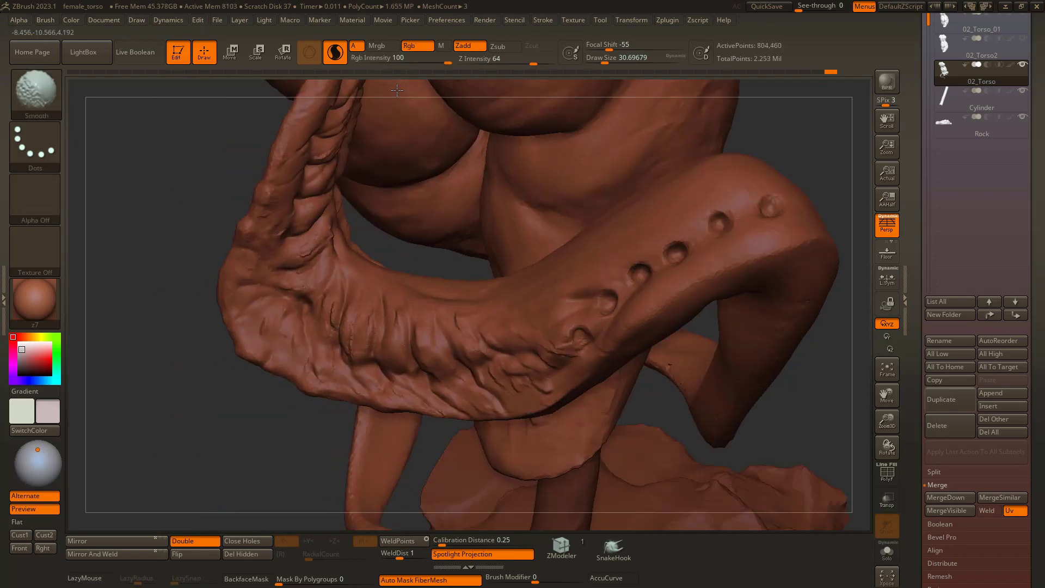
{"action": "key", "text": "shift+f"}
{"action": "key", "text": "shift+f"}
{"action": "key", "text": "shift+f"}
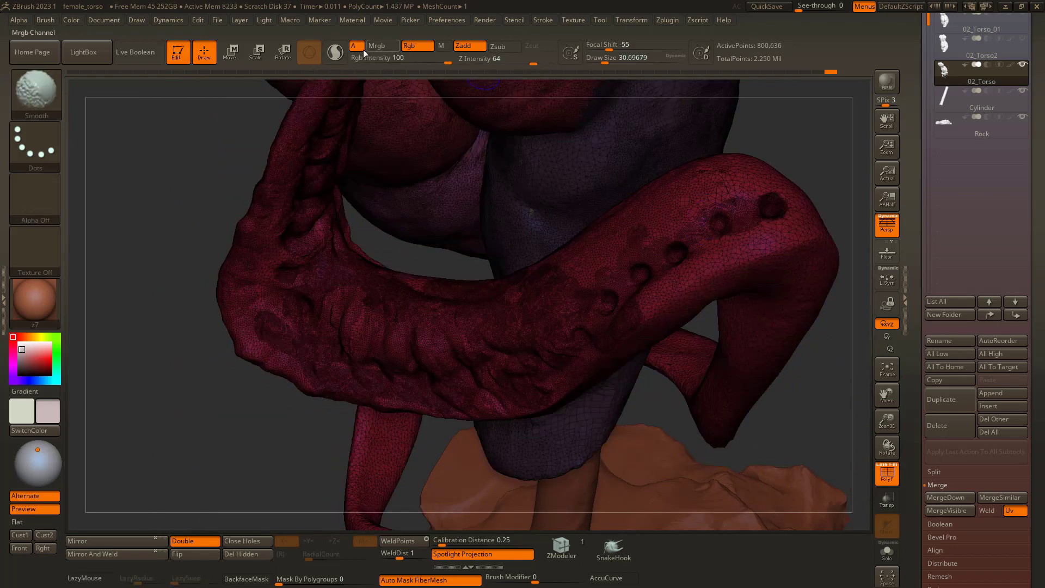
{"action": "left_click", "coordinate": [335, 52]}
{"action": "mouse_move", "coordinate": [639, 207]}
{"action": "left_mouse_down", "text": "shift"}
{"action": "mouse_move", "coordinate": [714, 214]}
{"action": "mouse_move", "coordinate": [742, 258]}
{"action": "mouse_move", "coordinate": [681, 284]}
{"action": "mouse_move", "coordinate": [749, 167]}
{"action": "mouse_move", "coordinate": [563, 254]}
{"action": "left_mouse_up", "text": "shift"}
{"action": "key", "text": "shift+f"}
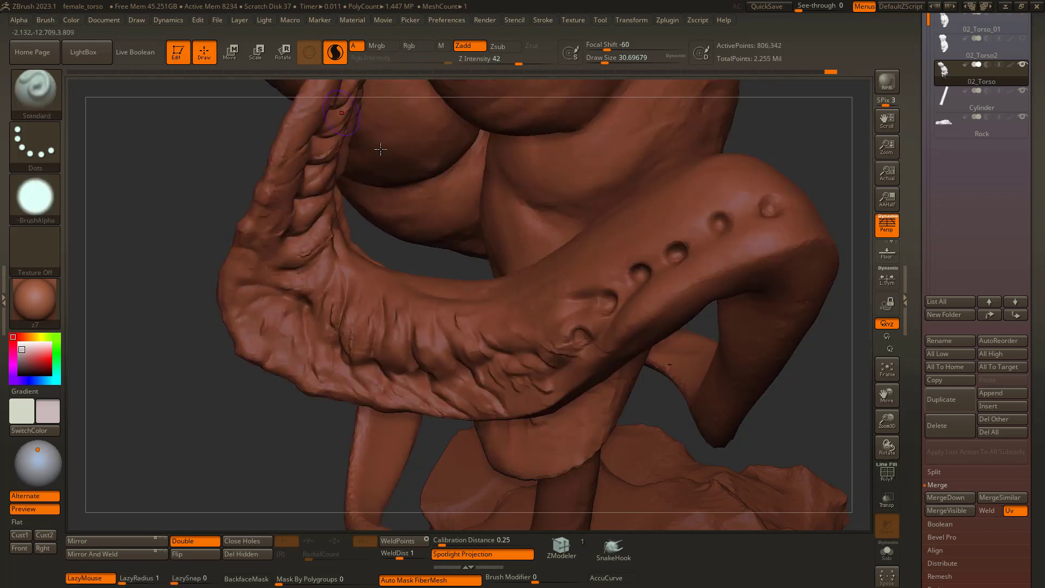
Step: Carve creases running from the round pits across the tail with DamStandard at draw size about 46
{"action": "key", "text": "b"}
{"action": "key", "text": "d"}
{"action": "key", "text": "s"}
{"action": "left_click_drag", "start_coordinate": [777, 392], "coordinate": [746, 391]}
{"action": "left_click_drag", "start_coordinate": [605, 286], "coordinate": [634, 266]}
{"action": "left_click_drag", "start_coordinate": [806, 406], "coordinate": [754, 403]}
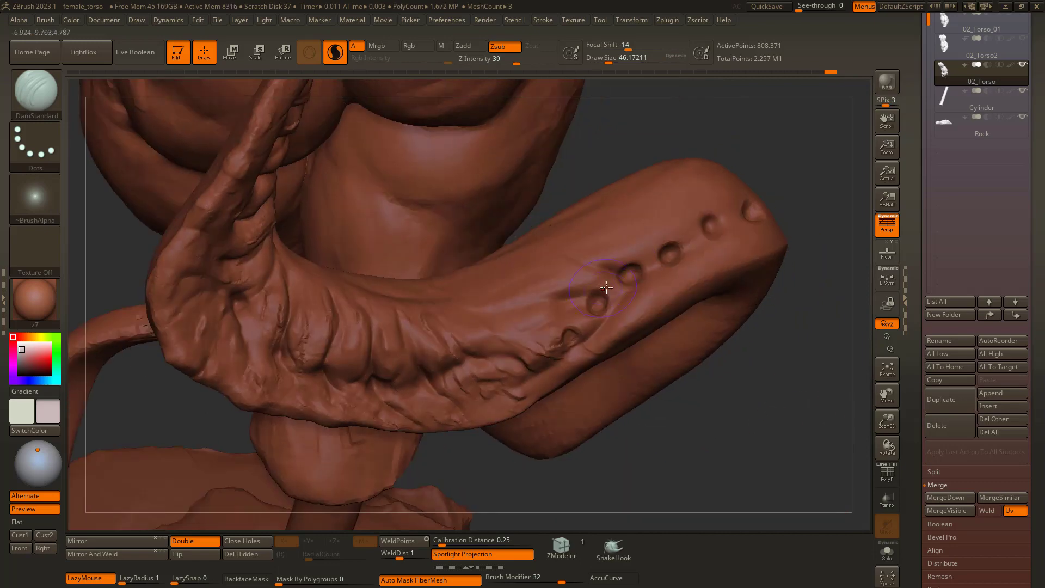
{"action": "left_click_drag", "start_coordinate": [622, 269], "coordinate": [593, 262]}
{"action": "right_click_drag", "start_coordinate": [654, 261], "coordinate": [616, 281]}
{"action": "left_click_drag", "start_coordinate": [666, 256], "coordinate": [614, 230]}
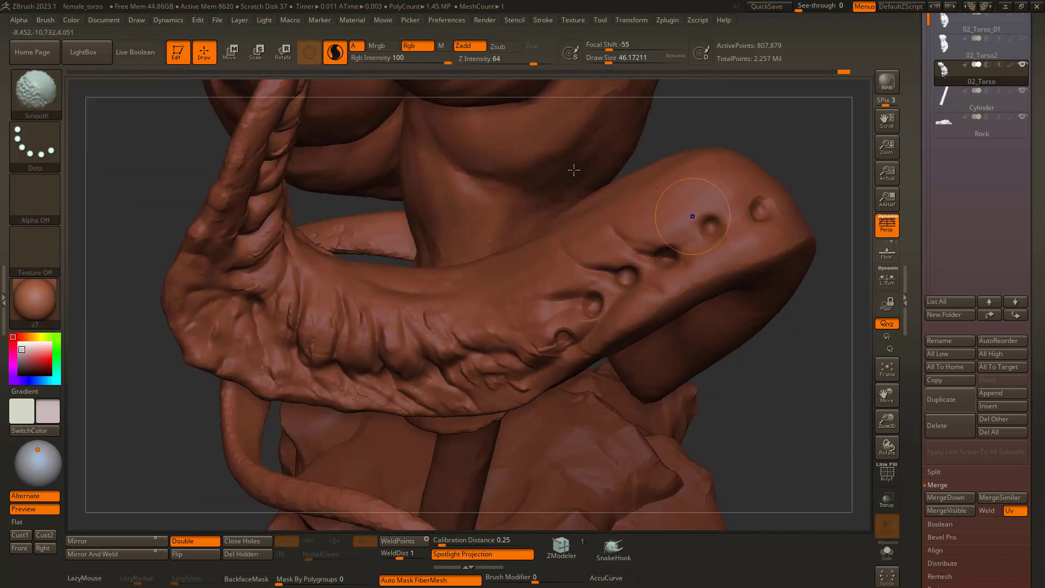
{"action": "left_click_drag", "start_coordinate": [732, 240], "coordinate": [674, 217]}
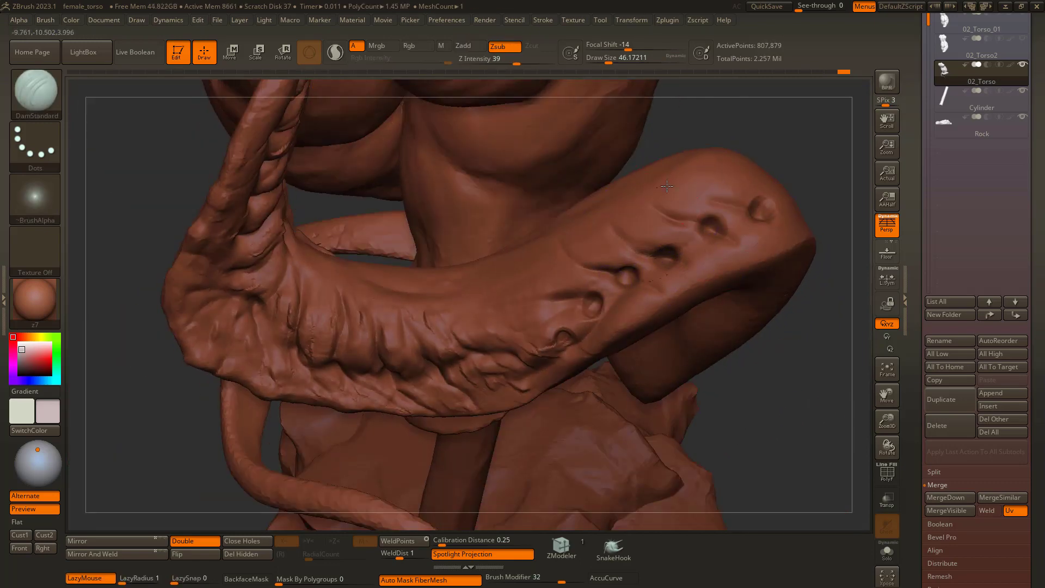
Step: Extend the pit creases in curves toward the tail's inner edge with DamStandard at draw size about 31, smoothing lightly
{"action": "right_click_drag", "start_coordinate": [620, 272], "coordinate": [604, 293]}
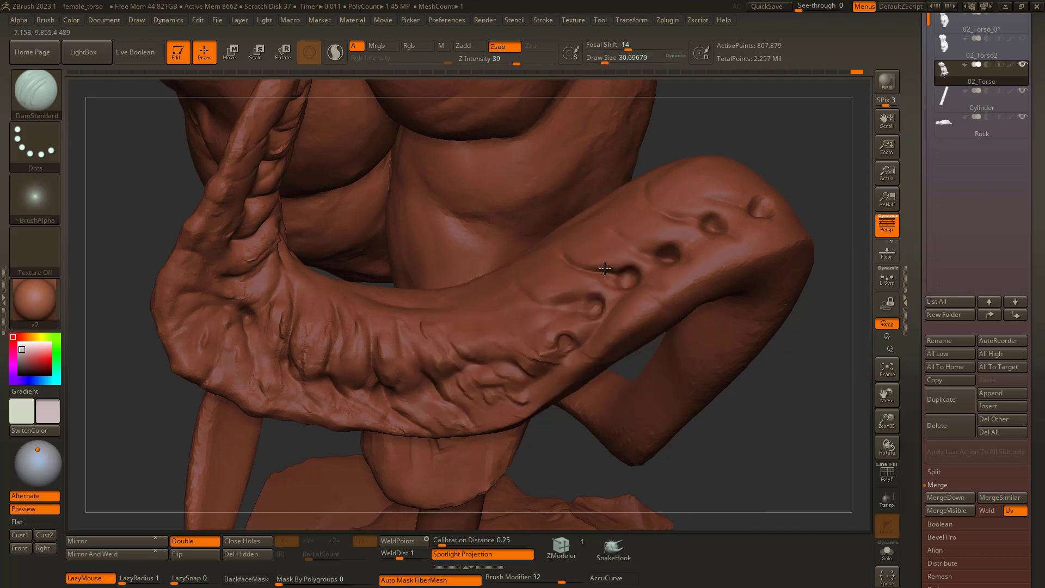
{"action": "left_click_drag", "start_coordinate": [647, 255], "coordinate": [687, 219]}
{"action": "right_click_drag", "start_coordinate": [577, 267], "coordinate": [560, 303]}
{"action": "left_click_drag", "start_coordinate": [560, 303], "coordinate": [514, 308], "text": "shift"}
Step: Swell the folds between the pit creases with the Inflate brush at draw size about 83
{"action": "key", "text": "b"}
{"action": "key", "text": "i"}
{"action": "key", "text": "n"}
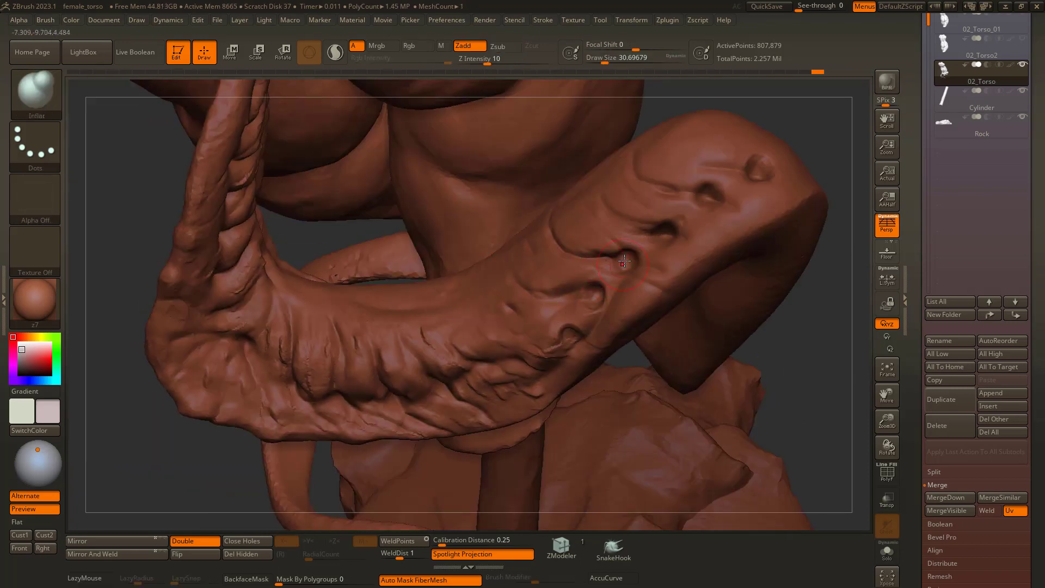
{"action": "right_click_drag", "start_coordinate": [577, 325], "coordinate": [584, 325], "text": "alt"}
{"action": "key", "text": "space"}
{"action": "left_click_drag", "start_coordinate": [631, 252], "coordinate": [644, 250]}
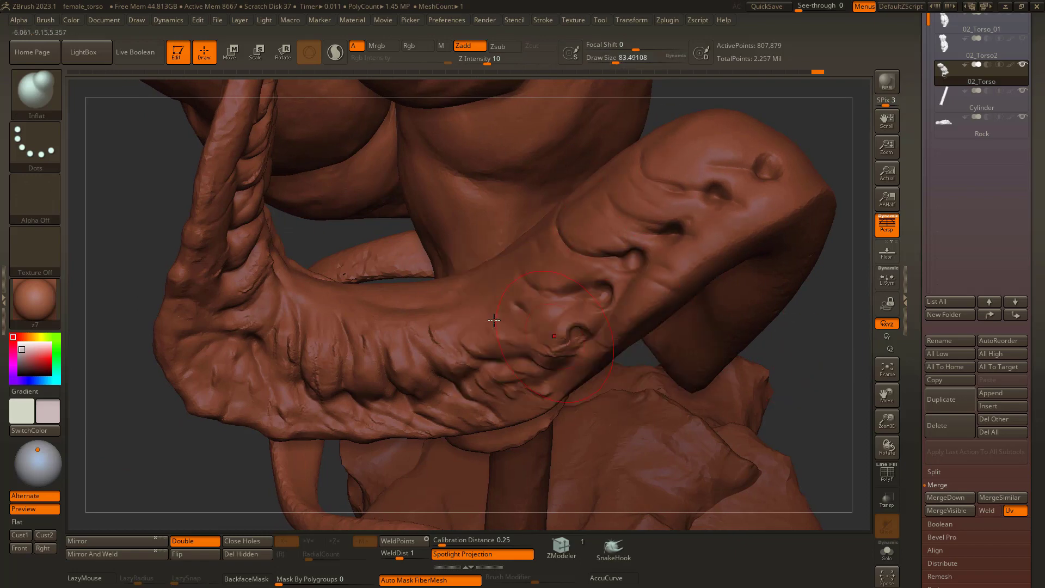
{"action": "right_click_drag", "start_coordinate": [85, 422], "coordinate": [214, 321], "text": "ctrl"}
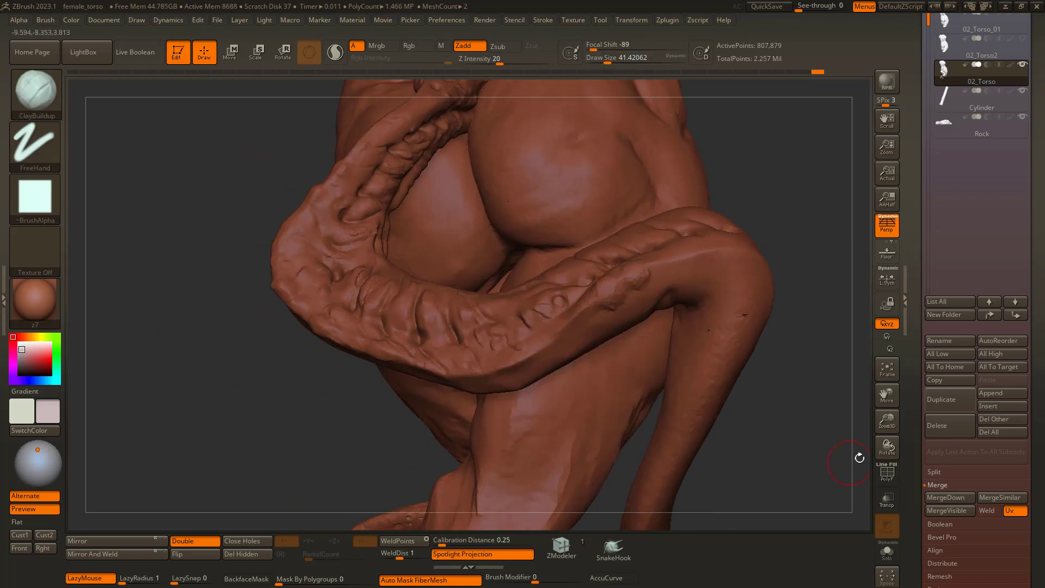
Step: Check the wireframe, enable Sculptris Pro, and build up rounded lumps along the tail's outer edge with ClayBuildup at draw sizes of about 29 to 46
{"action": "left_click", "coordinate": [887, 472]}
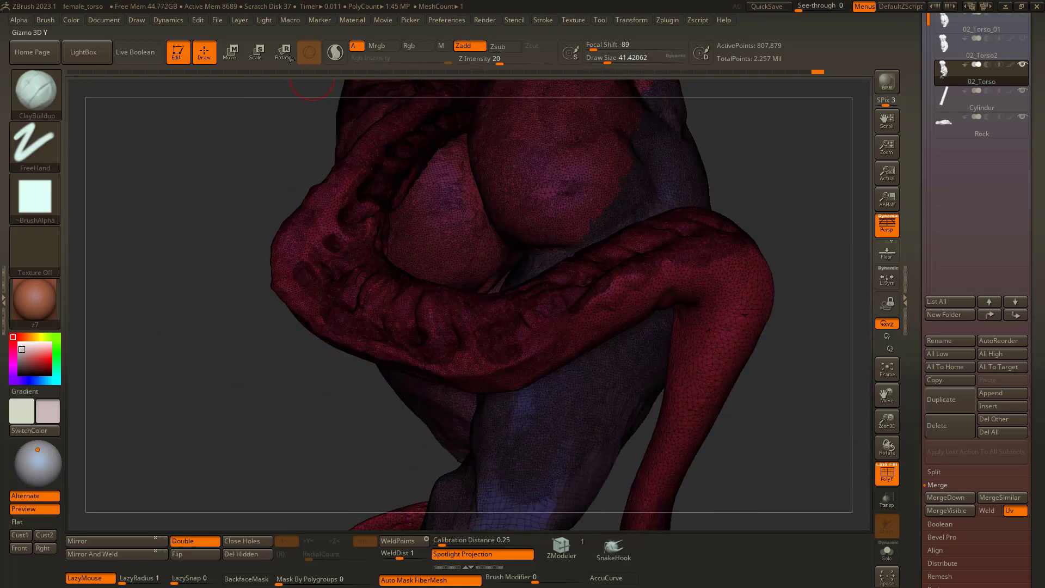
{"action": "left_click", "coordinate": [888, 471]}
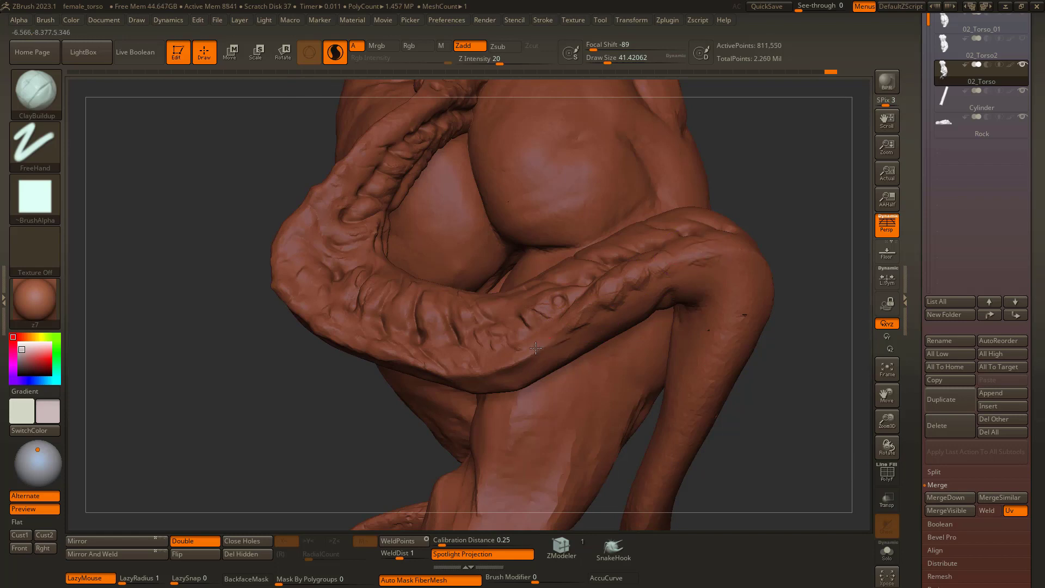
{"action": "left_click_drag", "start_coordinate": [536, 348], "coordinate": [545, 353]}
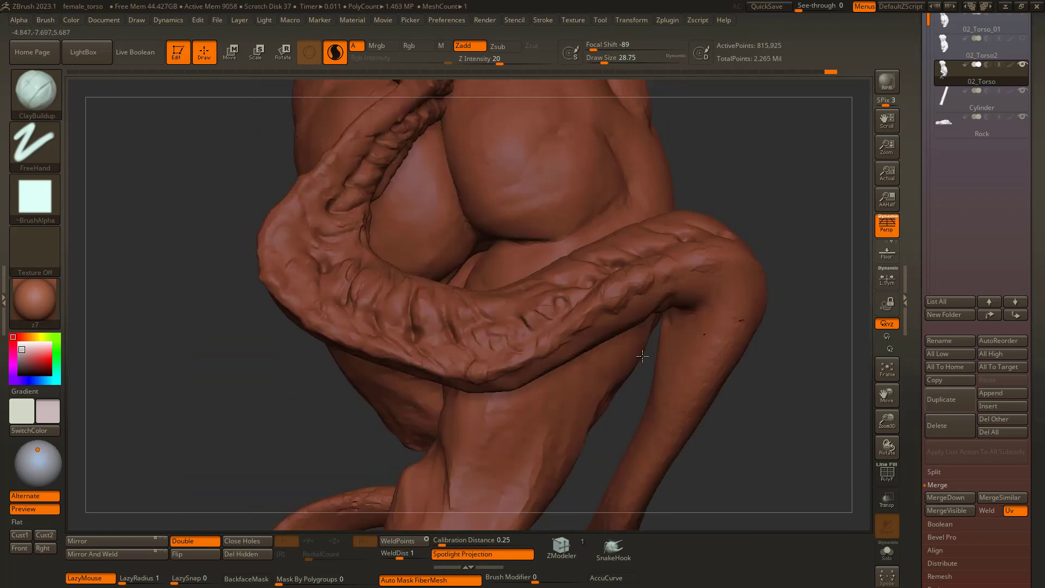
{"action": "left_click_drag", "start_coordinate": [644, 355], "coordinate": [272, 126]}
{"action": "mouse_move", "coordinate": [124, 285]}
{"action": "left_mouse_down"}
{"action": "mouse_move", "coordinate": [154, 280]}
{"action": "mouse_move", "coordinate": [149, 222]}
{"action": "mouse_move", "coordinate": [163, 305]}
{"action": "left_mouse_up"}
{"action": "left_click_drag", "start_coordinate": [471, 380], "coordinate": [483, 360], "text": "shift"}
{"action": "key", "text": "space"}
{"action": "left_click_drag", "start_coordinate": [595, 264], "coordinate": [607, 256]}
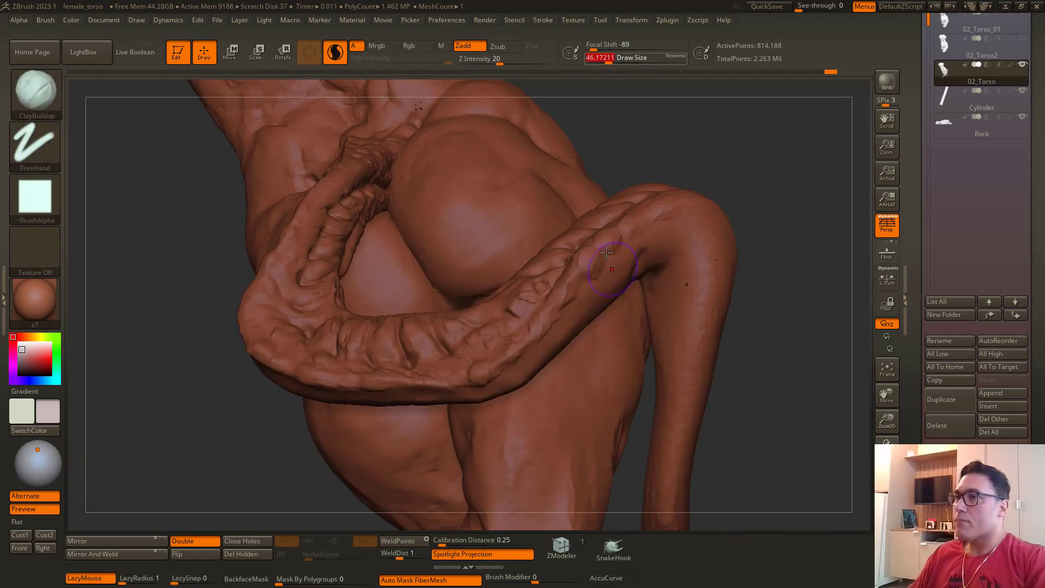
Step: Isolate the tail from the torso, support and rock, and examine its ribs, pits and folds from several angles
{"action": "left_click_drag", "start_coordinate": [791, 348], "coordinate": [757, 261]}
{"action": "left_click_drag", "start_coordinate": [205, 366], "coordinate": [317, 257], "text": "alt"}
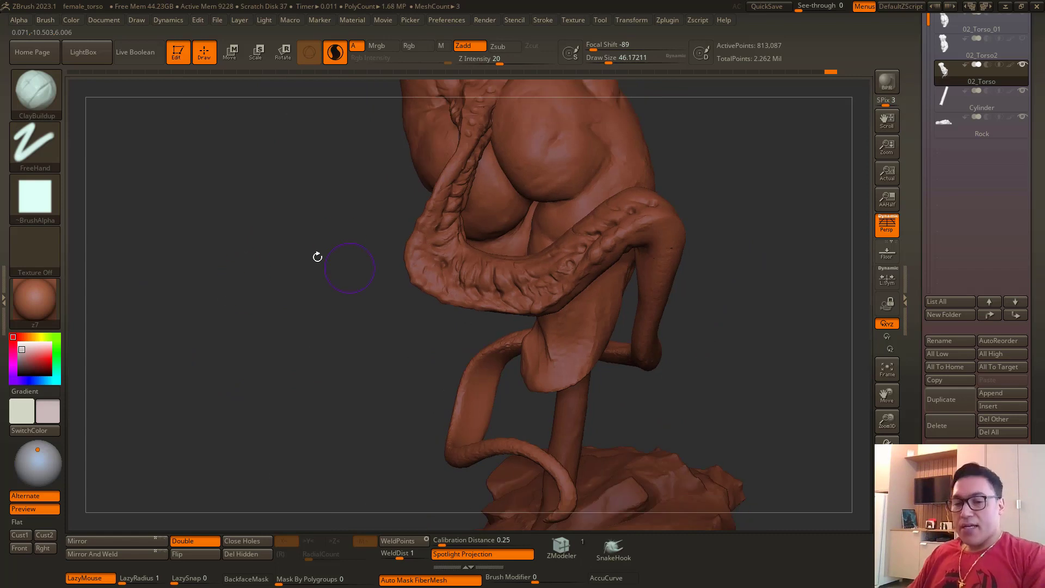
{"action": "left_click", "coordinate": [447, 273], "text": "ctrl+shift"}
{"action": "left_click_drag", "start_coordinate": [306, 341], "coordinate": [301, 278]}
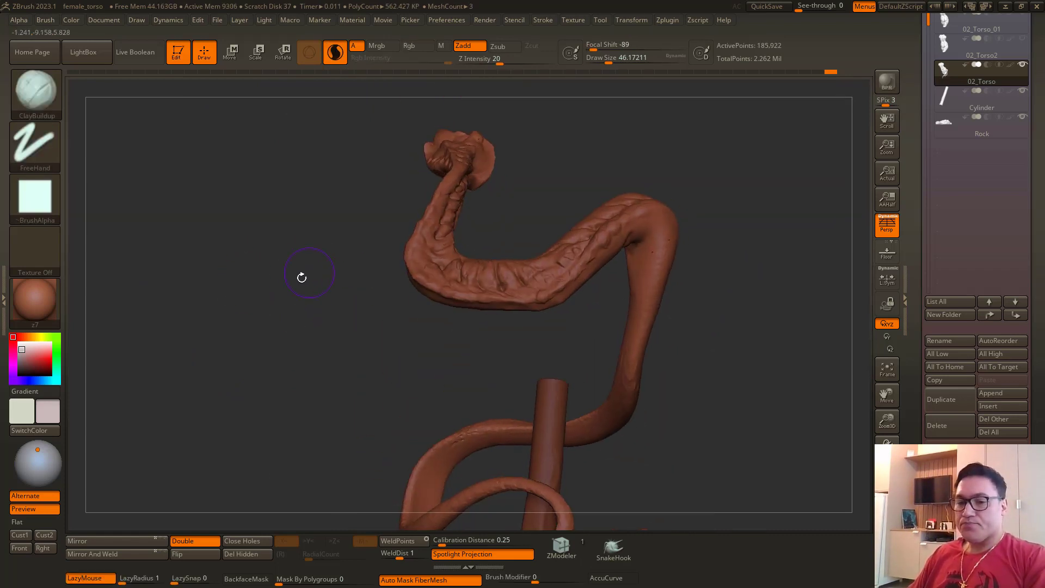
{"action": "key", "text": "alt+s"}
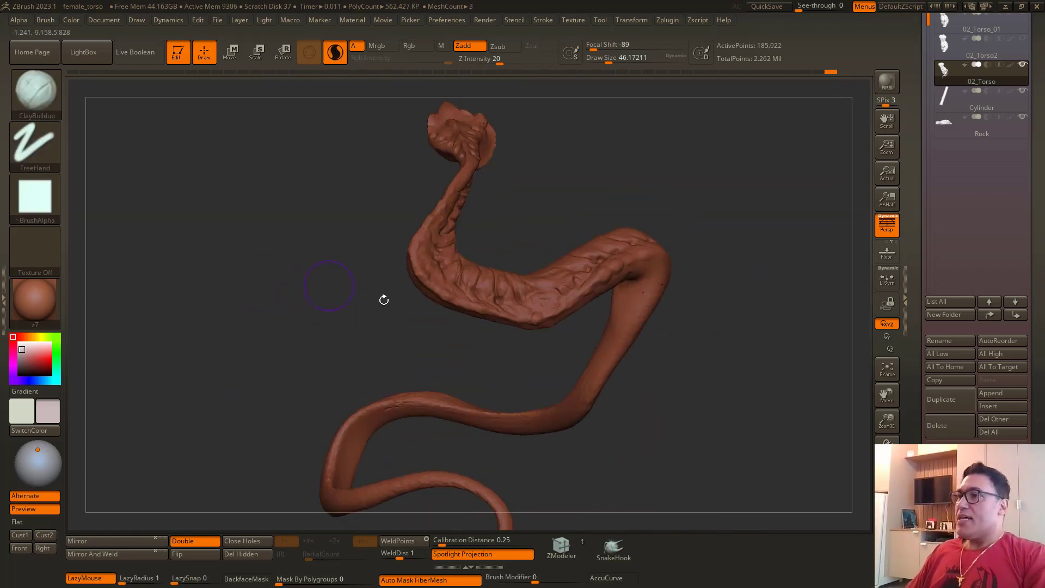
{"action": "left_click", "coordinate": [525, 310], "text": "ctrl+shift"}
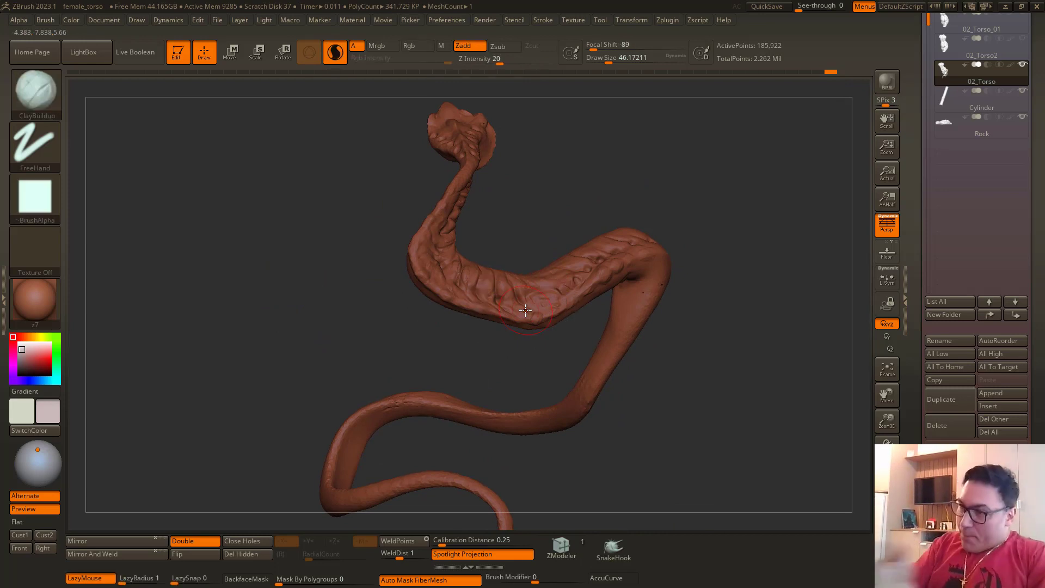
{"action": "left_click_drag", "start_coordinate": [181, 293], "coordinate": [169, 341]}
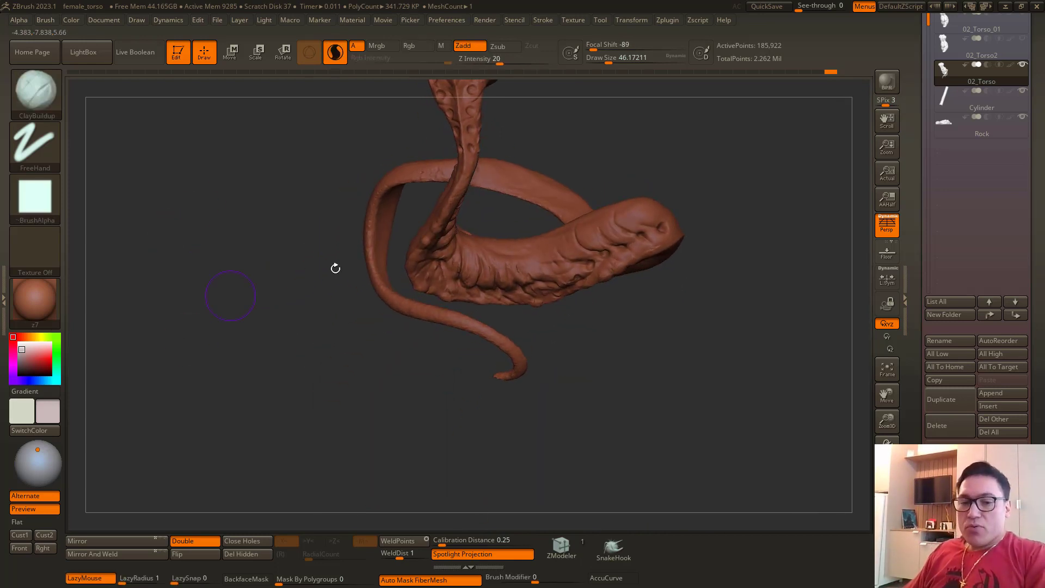
Step: Reshape the isolated tail's lower edge with the Move brush at draw size about 128, pushing the silhouette into uneven contours
{"action": "key", "text": "b"}
{"action": "key", "text": "m"}
{"action": "key", "text": "v"}
{"action": "key", "text": "space"}
{"action": "left_click_drag", "start_coordinate": [537, 315], "coordinate": [547, 315]}
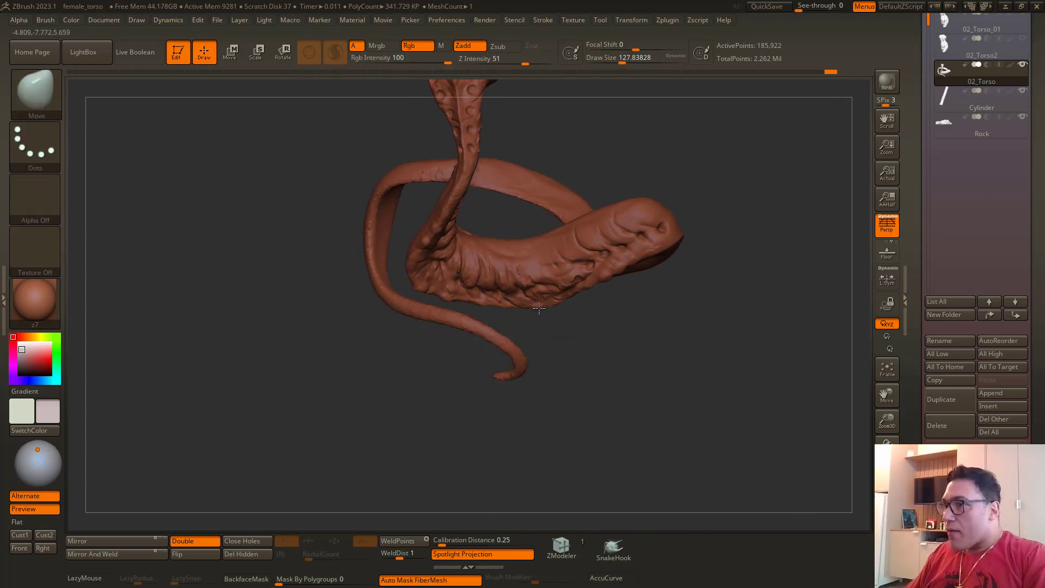
{"action": "left_click_drag", "start_coordinate": [583, 284], "coordinate": [532, 303]}
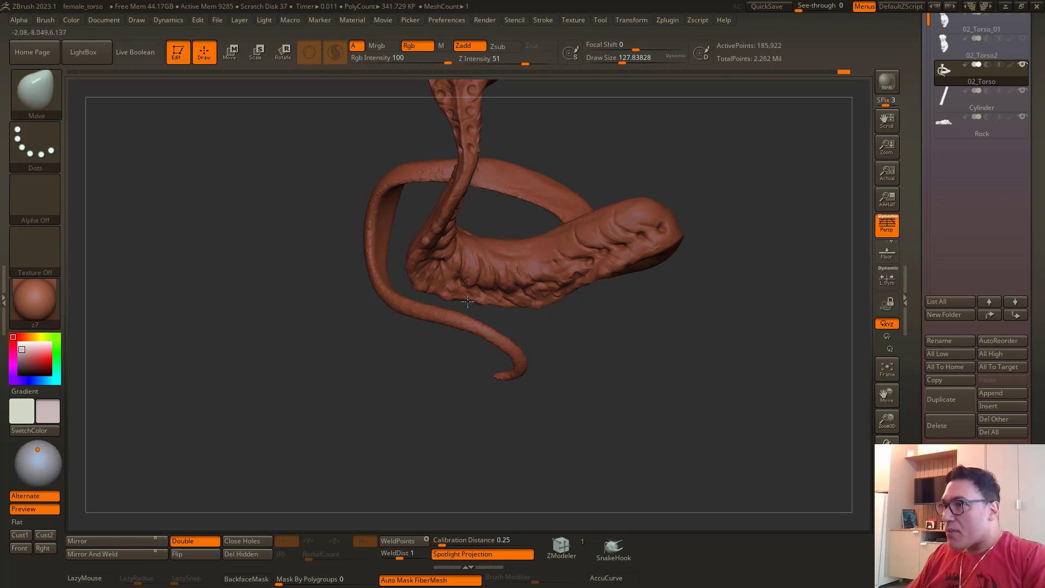
{"action": "left_click_drag", "start_coordinate": [468, 301], "coordinate": [462, 281]}
{"action": "left_click_drag", "start_coordinate": [548, 331], "coordinate": [546, 357]}
{"action": "left_click_drag", "start_coordinate": [539, 305], "coordinate": [529, 250]}
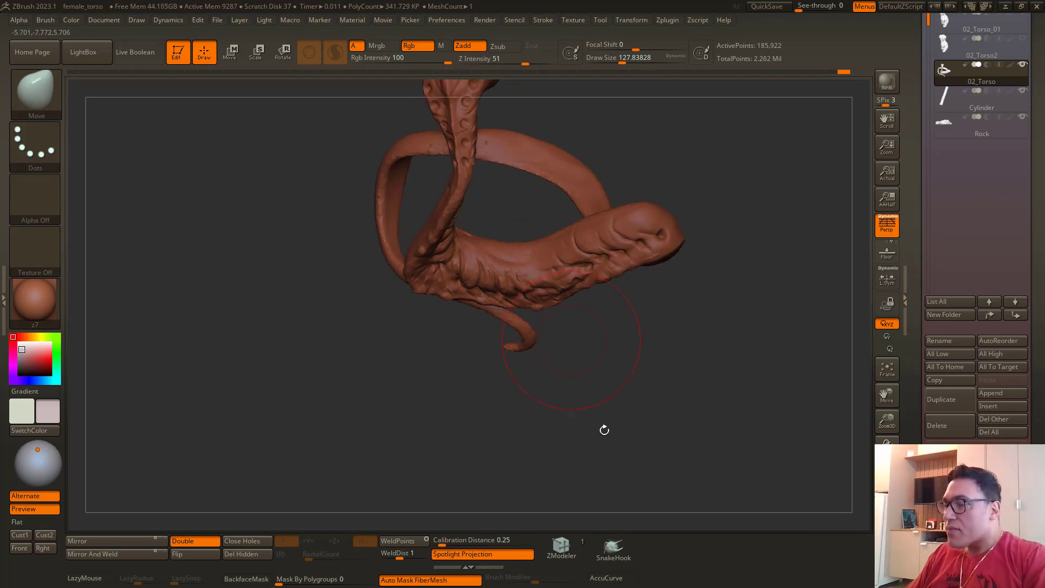
Step: Unhide the torso around the isolated tail
{"action": "mouse_move", "coordinate": [605, 430]}
{"action": "left_mouse_down"}
{"action": "mouse_move", "coordinate": [600, 261]}
{"action": "mouse_move", "coordinate": [467, 196]}
{"action": "left_mouse_up"}
{"action": "left_click_drag", "start_coordinate": [590, 160], "coordinate": [547, 133]}
{"action": "left_click_drag", "start_coordinate": [278, 170], "coordinate": [286, 280]}
{"action": "left_click_drag", "start_coordinate": [226, 241], "coordinate": [293, 172], "text": "alt"}
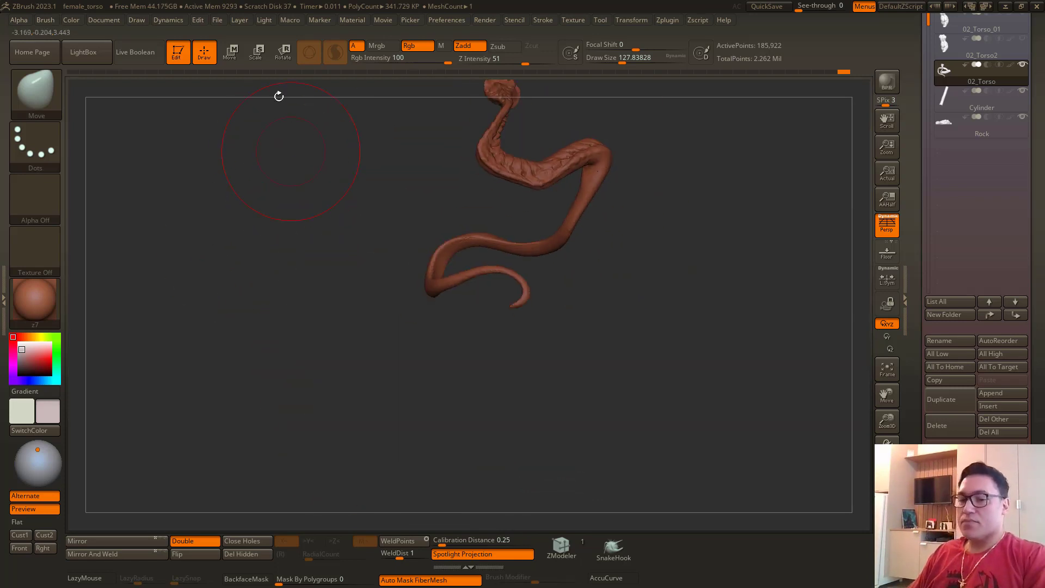
{"action": "left_click", "coordinate": [259, 173], "text": "ctrl+shift"}
{"action": "left_click_drag", "start_coordinate": [282, 290], "coordinate": [268, 385], "text": "alt"}
{"action": "mouse_move", "coordinate": [239, 341]}
{"action": "left_mouse_down", "text": "alt"}
{"action": "mouse_move", "coordinate": [250, 327]}
{"action": "mouse_move", "coordinate": [224, 331]}
{"action": "mouse_move", "coordinate": [245, 322]}
{"action": "left_mouse_up", "text": "alt"}
Step: Try to carve a crease near the tail's outer bend with DamStandard at draw size about 37
{"action": "key", "text": "b"}
{"action": "key", "text": "d"}
{"action": "key", "text": "s"}
{"action": "key", "text": "space"}
{"action": "left_click_drag", "start_coordinate": [536, 329], "coordinate": [517, 329]}
{"action": "left_click_drag", "start_coordinate": [662, 366], "coordinate": [626, 356]}
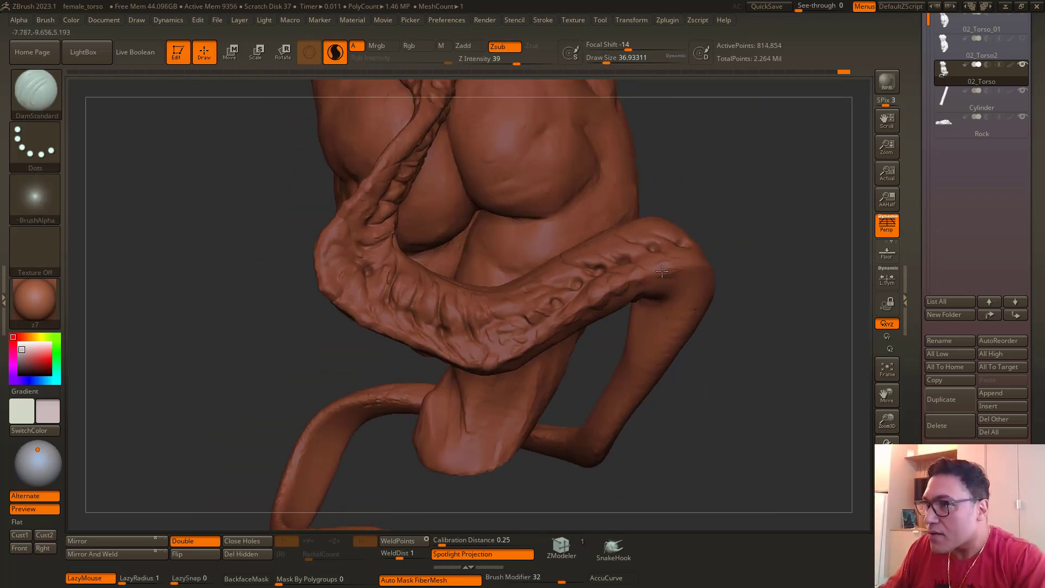
{"action": "key", "text": "ctrl+z"}
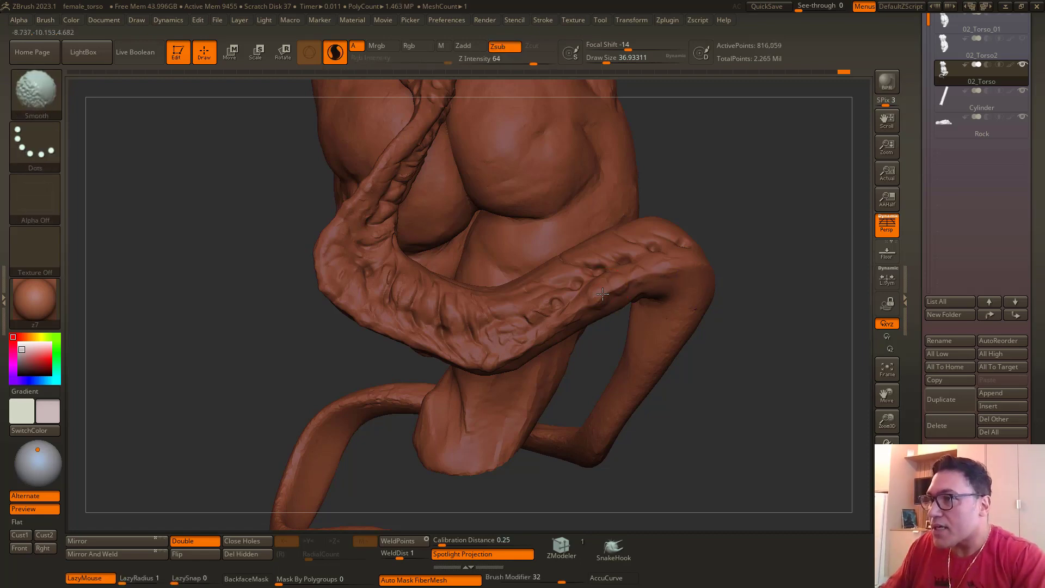
Step: Disable Sculptris Pro and add organic texture along the tail near the bend with the BASE_Clay_chun brush at draw size about 59
{"action": "left_click", "coordinate": [59, 106]}
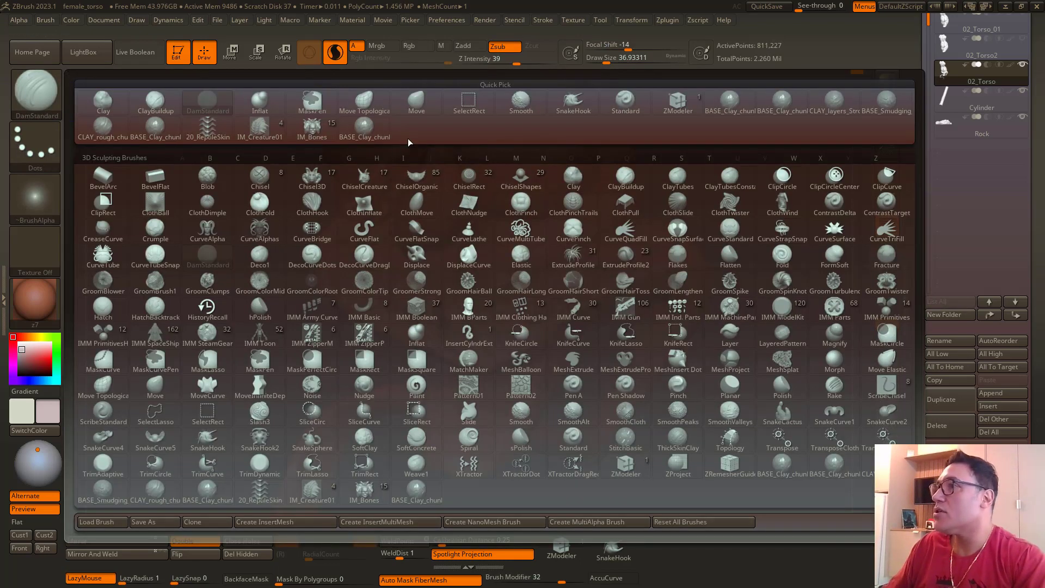
{"action": "left_click", "coordinate": [365, 129]}
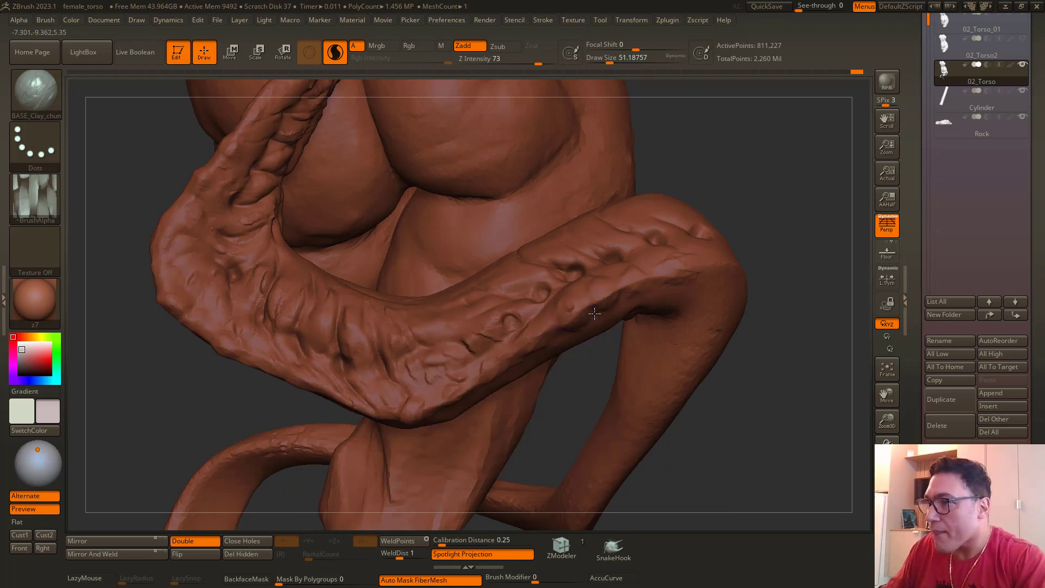
{"action": "left_click", "coordinate": [335, 52]}
{"action": "key", "text": "space"}
{"action": "left_click_drag", "start_coordinate": [515, 389], "coordinate": [521, 389]}
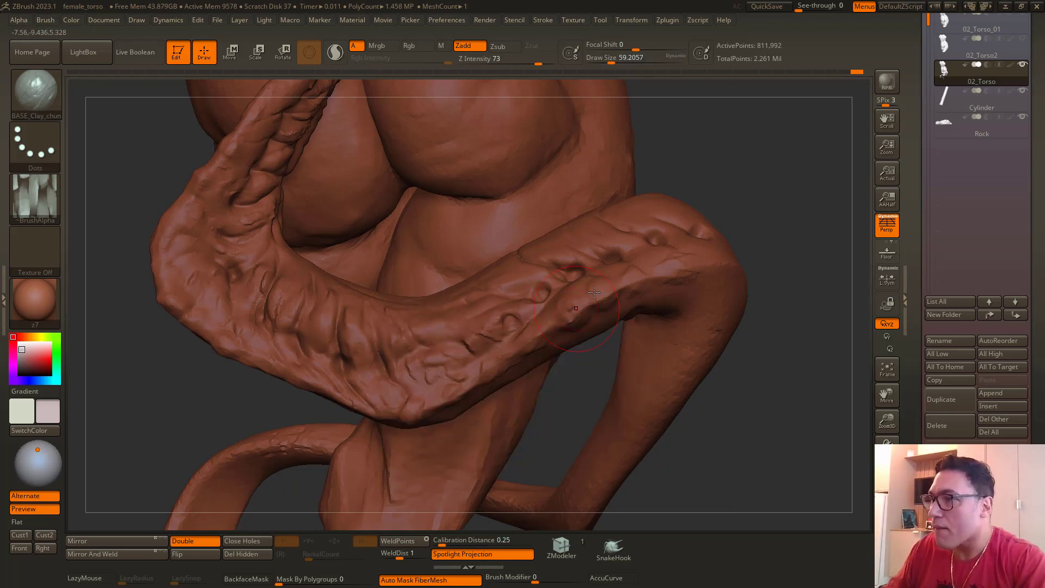
{"action": "right_click_drag", "start_coordinate": [561, 279], "coordinate": [529, 280]}
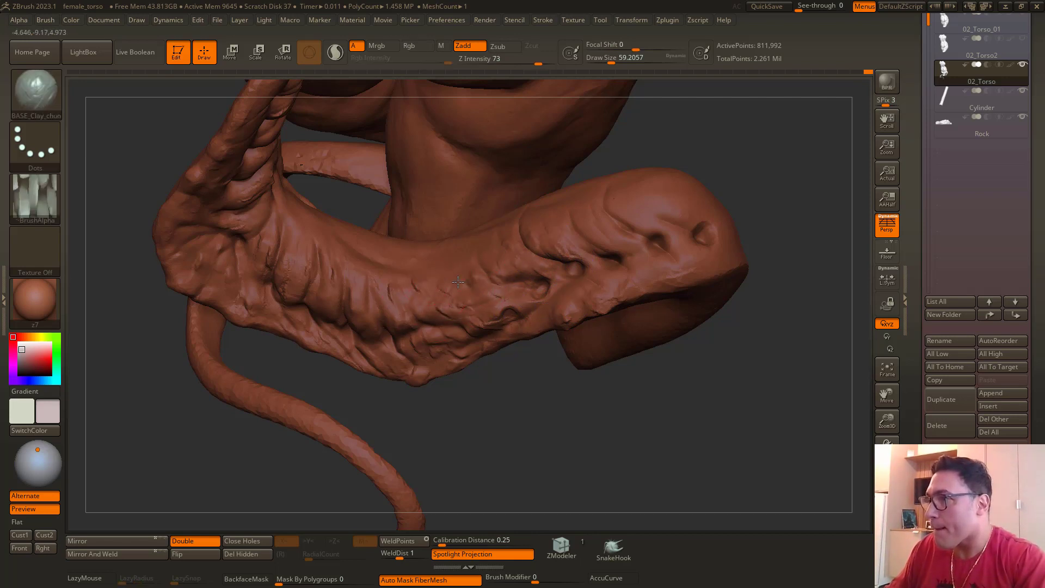
Step: Carve curved compression creases into the inner side of the tail's bend with DamStandard at draw size about 59
{"action": "right_click_drag", "start_coordinate": [612, 405], "coordinate": [137, 256]}
{"action": "mouse_move", "coordinate": [202, 270]}
{"action": "right_mouse_down", "text": "ctrl"}
{"action": "mouse_move", "coordinate": [444, 402]}
{"action": "mouse_move", "coordinate": [802, 314]}
{"action": "mouse_move", "coordinate": [762, 308]}
{"action": "right_mouse_up", "text": "ctrl"}
{"action": "key", "text": "b"}
{"action": "key", "text": "d"}
{"action": "key", "text": "s"}
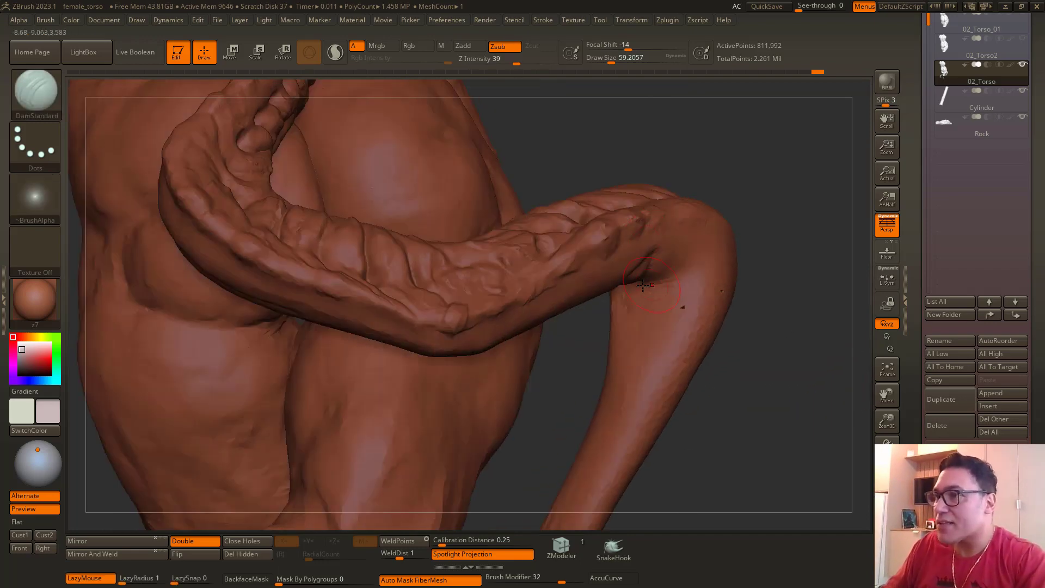
{"action": "left_click_drag", "start_coordinate": [645, 286], "coordinate": [720, 248]}
{"action": "right_click_drag", "start_coordinate": [787, 360], "coordinate": [631, 284]}
{"action": "right_click_drag", "start_coordinate": [572, 348], "coordinate": [615, 282]}
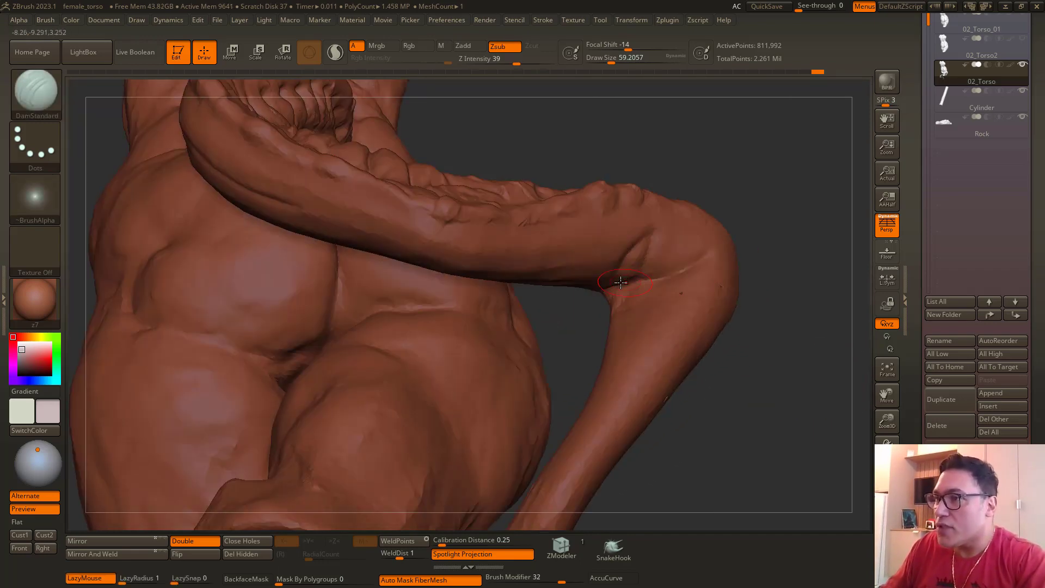
{"action": "left_click_drag", "start_coordinate": [617, 283], "coordinate": [695, 257]}
{"action": "right_click_drag", "start_coordinate": [584, 321], "coordinate": [637, 315]}
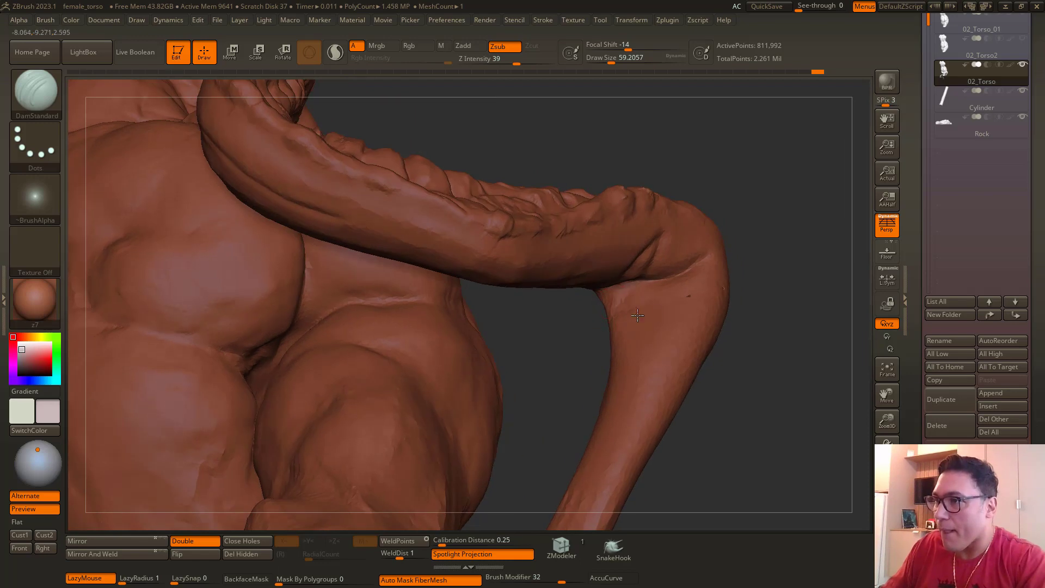
{"action": "right_click_drag", "start_coordinate": [569, 363], "coordinate": [604, 360]}
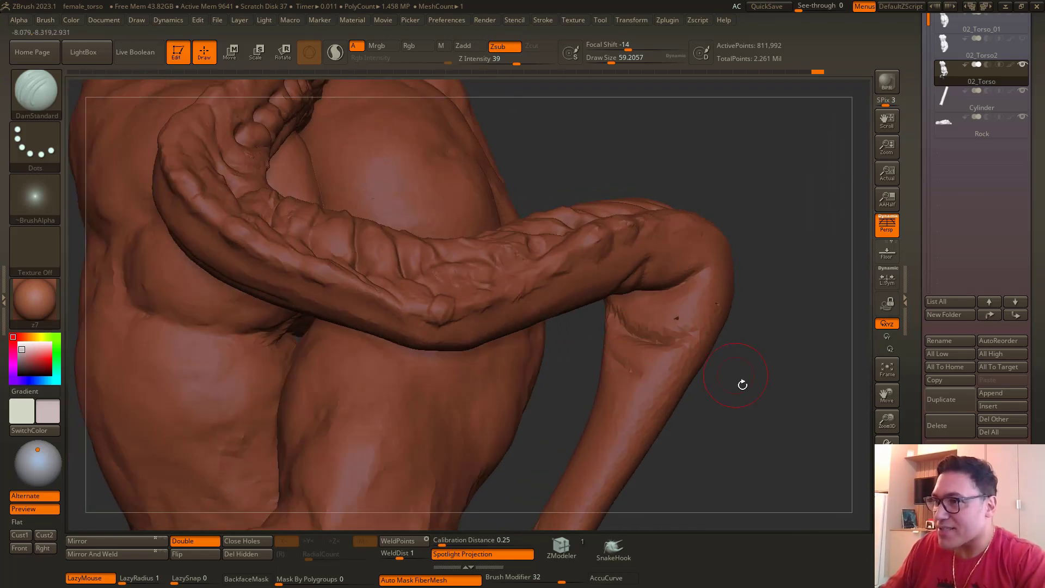
{"action": "right_click_drag", "start_coordinate": [742, 385], "coordinate": [721, 381]}
Step: Build up the skin folds between the creases at the tail's bend with the Standard brush at intensity 42
{"action": "key", "text": "b"}
{"action": "key", "text": "s"}
{"action": "key", "text": "t"}
{"action": "mouse_move", "coordinate": [617, 302]}
{"action": "left_mouse_down"}
{"action": "mouse_move", "coordinate": [702, 305]}
{"action": "mouse_move", "coordinate": [662, 290]}
{"action": "left_mouse_up"}
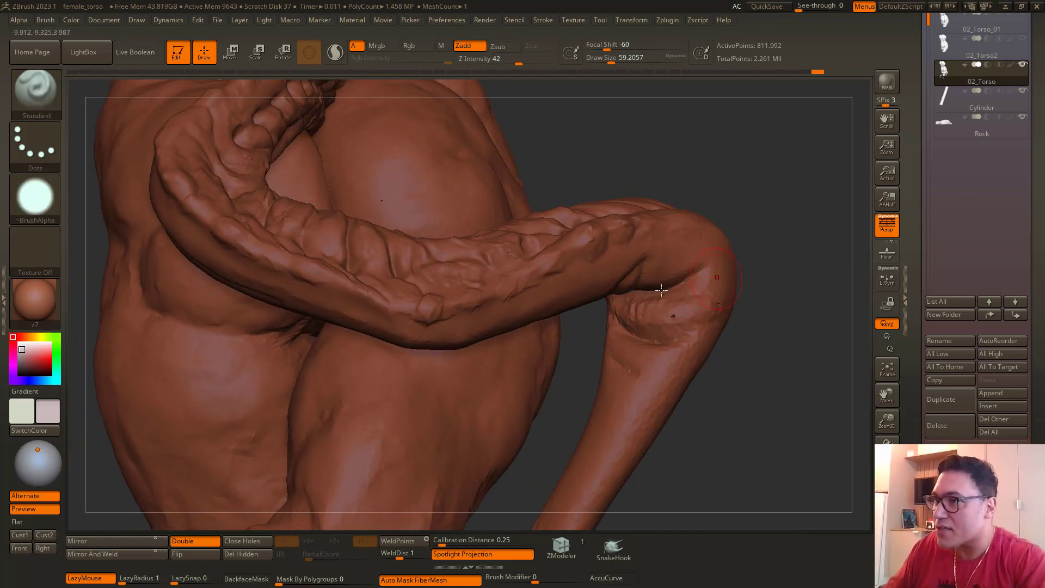
{"action": "right_click_drag", "start_coordinate": [758, 352], "coordinate": [692, 274]}
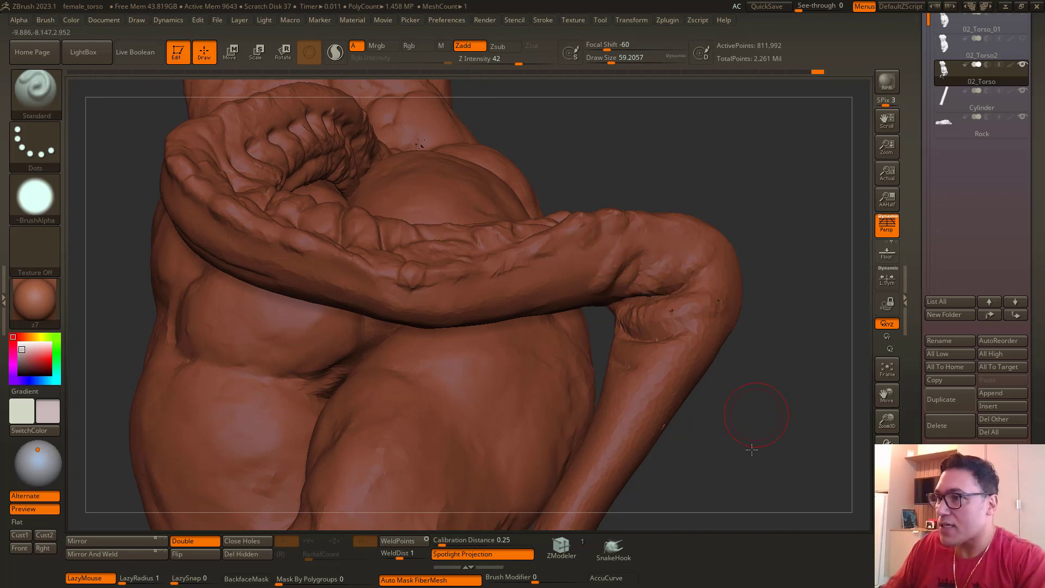
{"action": "mouse_move", "coordinate": [752, 450]}
{"action": "right_mouse_down"}
{"action": "mouse_move", "coordinate": [749, 403]}
{"action": "mouse_move", "coordinate": [784, 429]}
{"action": "right_mouse_up"}
Step: Enable Sculptris Pro and smooth over the bend and the tail below it at draw size about 51, using the wireframe to refine mesh density
{"action": "key", "text": "shift"}
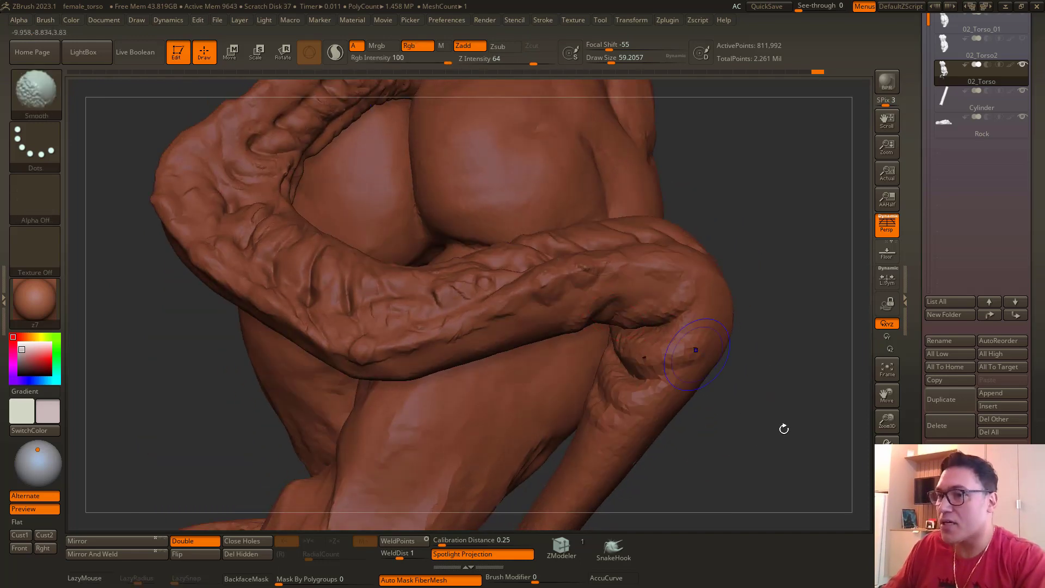
{"action": "key", "text": "shift+f"}
{"action": "key", "text": "space"}
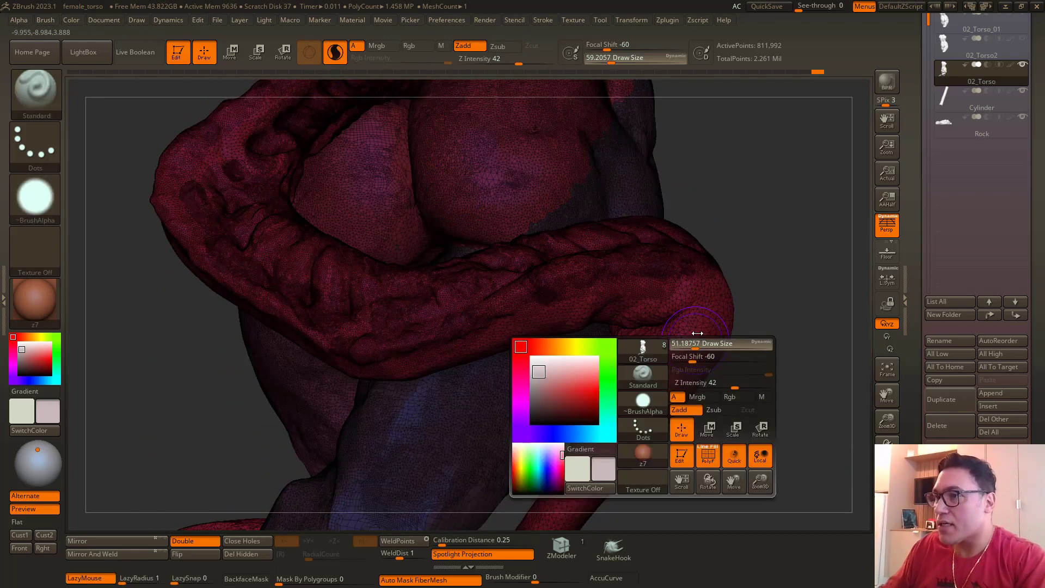
{"action": "key", "text": "shift"}
{"action": "left_click_drag", "start_coordinate": [641, 349], "coordinate": [609, 333], "text": "shift"}
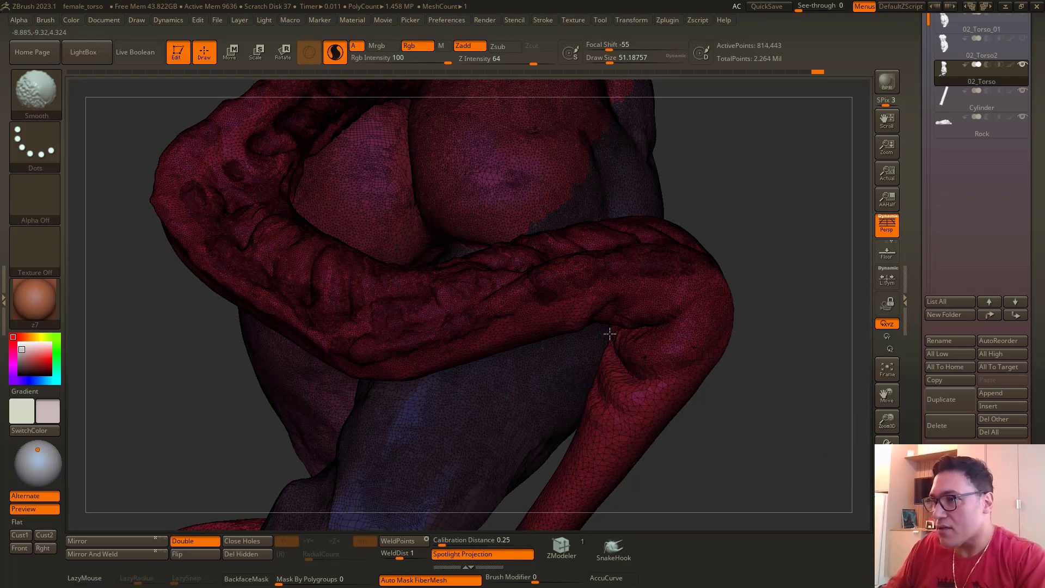
{"action": "left_click_drag", "start_coordinate": [745, 421], "coordinate": [577, 343]}
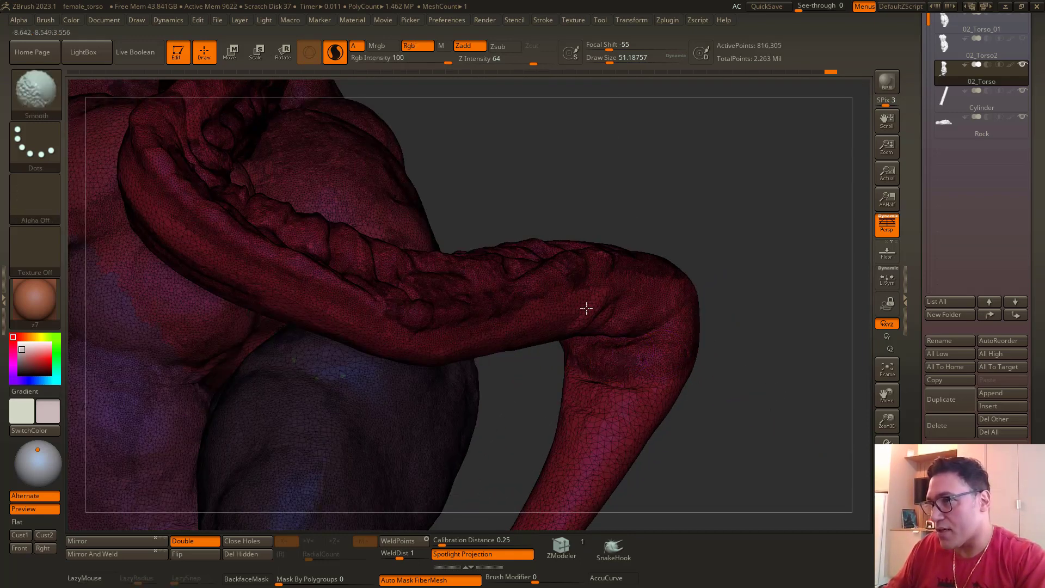
{"action": "mouse_move", "coordinate": [564, 388]}
{"action": "left_mouse_down", "text": "shift"}
{"action": "mouse_move", "coordinate": [591, 405]}
{"action": "mouse_move", "coordinate": [660, 415]}
{"action": "mouse_move", "coordinate": [600, 382]}
{"action": "left_mouse_up", "text": "shift"}
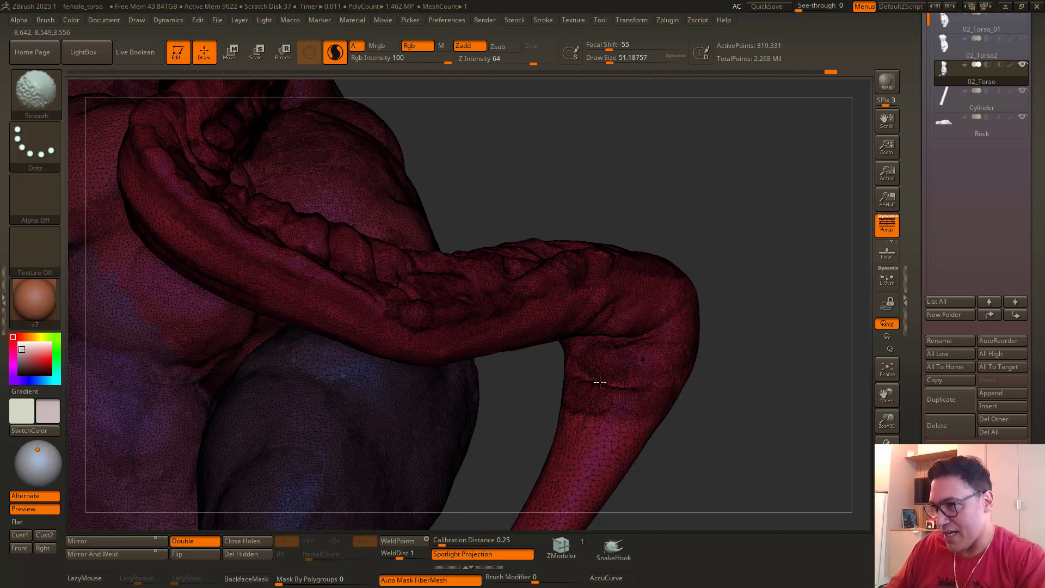
{"action": "left_click_drag", "start_coordinate": [630, 458], "coordinate": [627, 475], "text": "shift"}
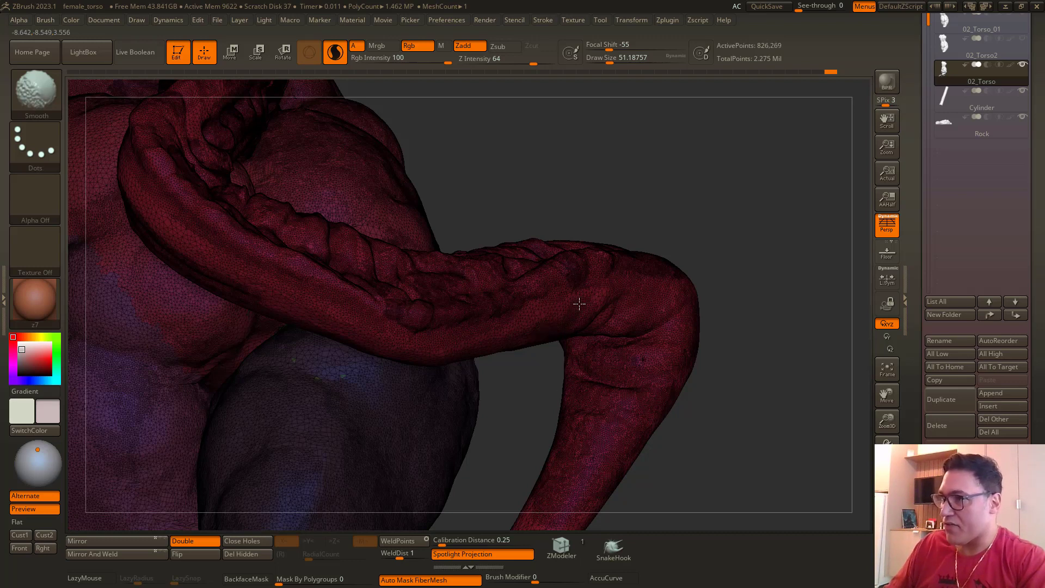
{"action": "left_click_drag", "start_coordinate": [631, 319], "coordinate": [671, 350], "text": "shift"}
{"action": "key", "text": "shift+f"}
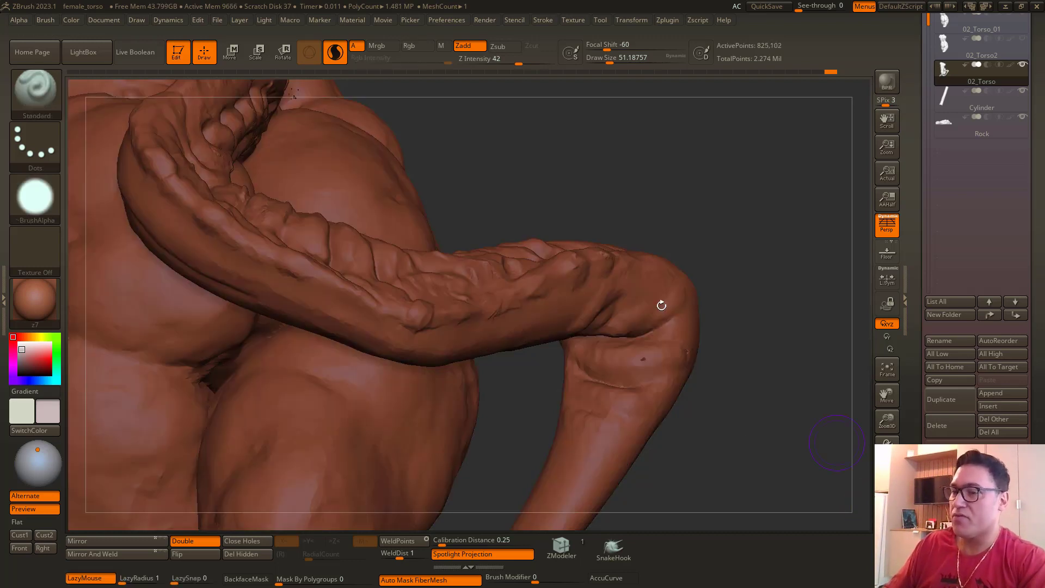
Step: Disable Sculptris Pro and swell the folds at the tail's bend with the Inflate brush at draw size about 51 and intensity 16
{"action": "left_click", "coordinate": [336, 53]}
{"action": "left_click_drag", "start_coordinate": [762, 389], "coordinate": [604, 351], "text": "alt"}
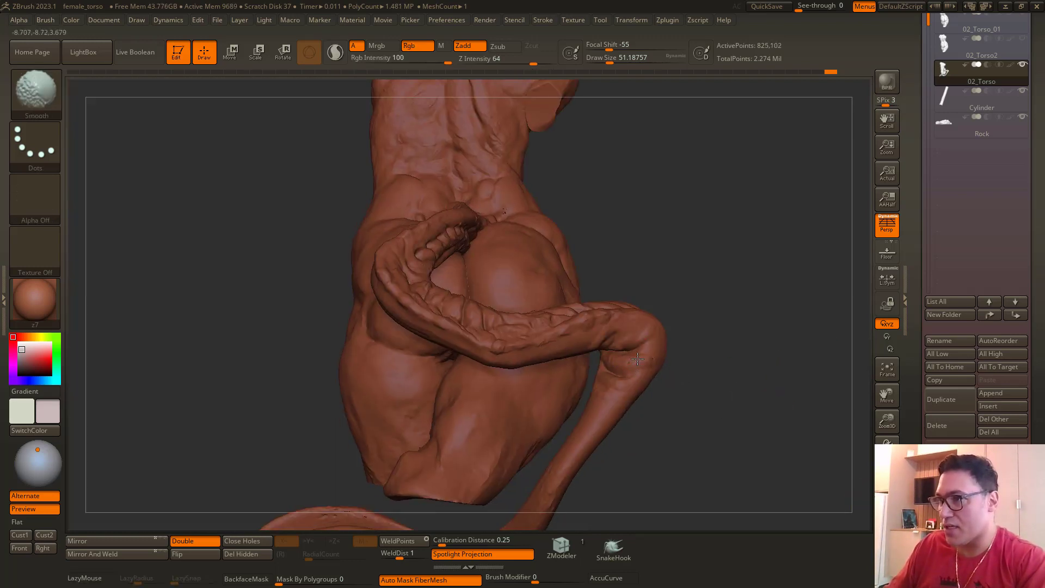
{"action": "mouse_move", "coordinate": [720, 432]}
{"action": "left_mouse_down", "text": "alt"}
{"action": "mouse_move", "coordinate": [740, 466]}
{"action": "mouse_move", "coordinate": [756, 434]}
{"action": "mouse_move", "coordinate": [599, 452]}
{"action": "mouse_move", "coordinate": [615, 453]}
{"action": "left_mouse_up", "text": "alt"}
{"action": "key", "text": "b"}
{"action": "key", "text": "i"}
{"action": "key", "text": "n"}
{"action": "key", "text": "space"}
{"action": "key", "text": "space"}
{"action": "mouse_move", "coordinate": [638, 338]}
{"action": "left_mouse_down"}
{"action": "mouse_move", "coordinate": [616, 343]}
{"action": "mouse_move", "coordinate": [638, 338]}
{"action": "mouse_move", "coordinate": [630, 337]}
{"action": "left_mouse_up"}
{"action": "key", "text": "space"}
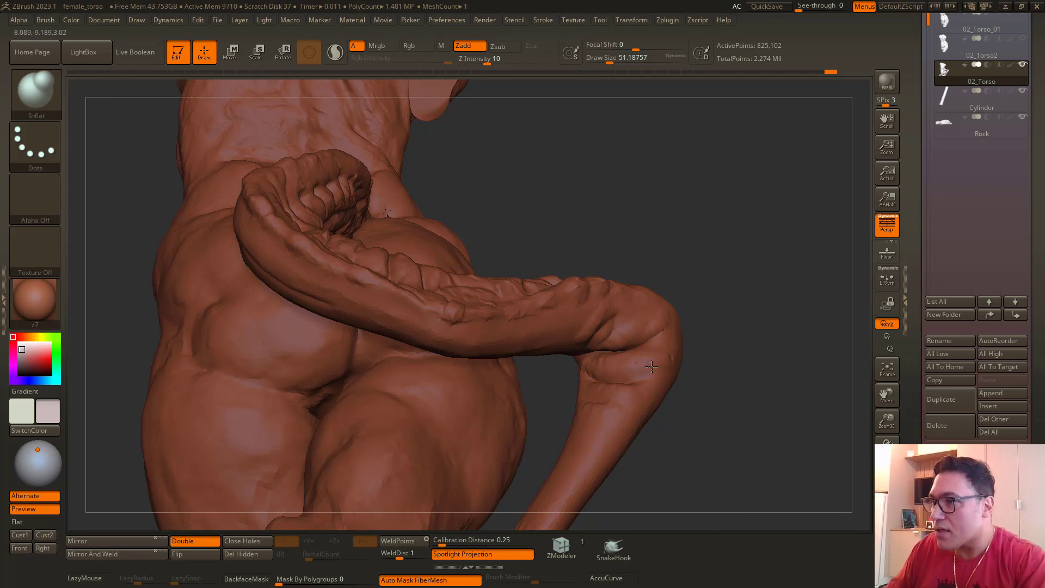
{"action": "left_click", "coordinate": [496, 61]}
{"action": "right_click_drag", "start_coordinate": [602, 386], "coordinate": [569, 341]}
{"action": "mouse_move", "coordinate": [758, 389]}
{"action": "left_mouse_down"}
{"action": "mouse_move", "coordinate": [721, 413]}
{"action": "mouse_move", "coordinate": [675, 332]}
{"action": "left_mouse_up"}
Step: Sharpen the creases between the swollen folds and extend them toward the bend's outer side with DamStandard at draw size about 51
{"action": "left_click_drag", "start_coordinate": [743, 373], "coordinate": [708, 474], "text": "alt"}
{"action": "key", "text": "b"}
{"action": "key", "text": "d"}
{"action": "key", "text": "s"}
{"action": "left_click_drag", "start_coordinate": [683, 290], "coordinate": [658, 335]}
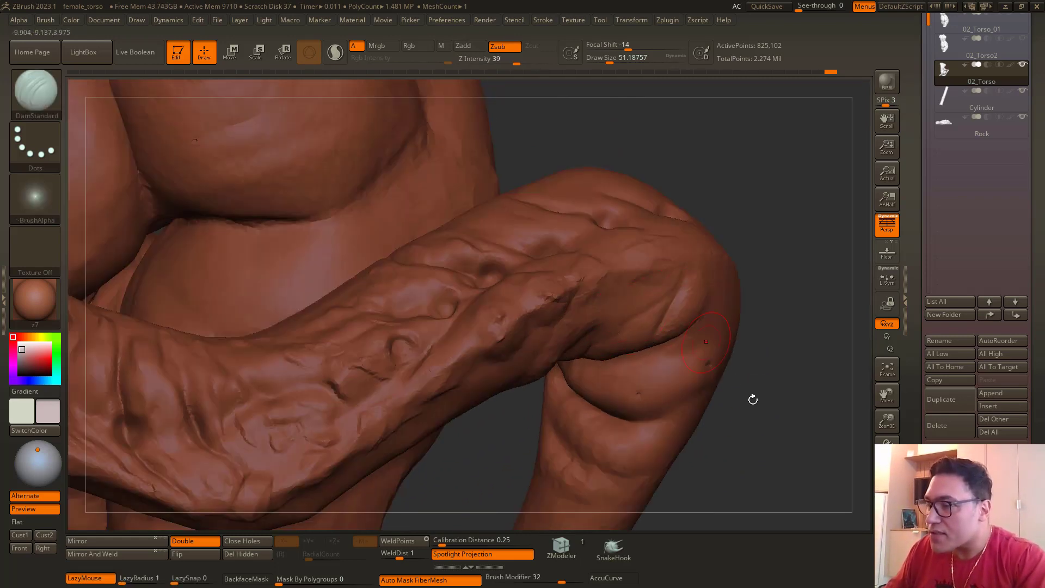
{"action": "mouse_move", "coordinate": [753, 399]}
{"action": "left_mouse_down"}
{"action": "mouse_move", "coordinate": [703, 376]}
{"action": "mouse_move", "coordinate": [738, 336]}
{"action": "left_mouse_up"}
{"action": "left_click_drag", "start_coordinate": [738, 336], "coordinate": [653, 355]}
{"action": "mouse_move", "coordinate": [616, 407]}
{"action": "left_mouse_down"}
{"action": "mouse_move", "coordinate": [694, 423]}
{"action": "mouse_move", "coordinate": [648, 405]}
{"action": "left_mouse_up"}
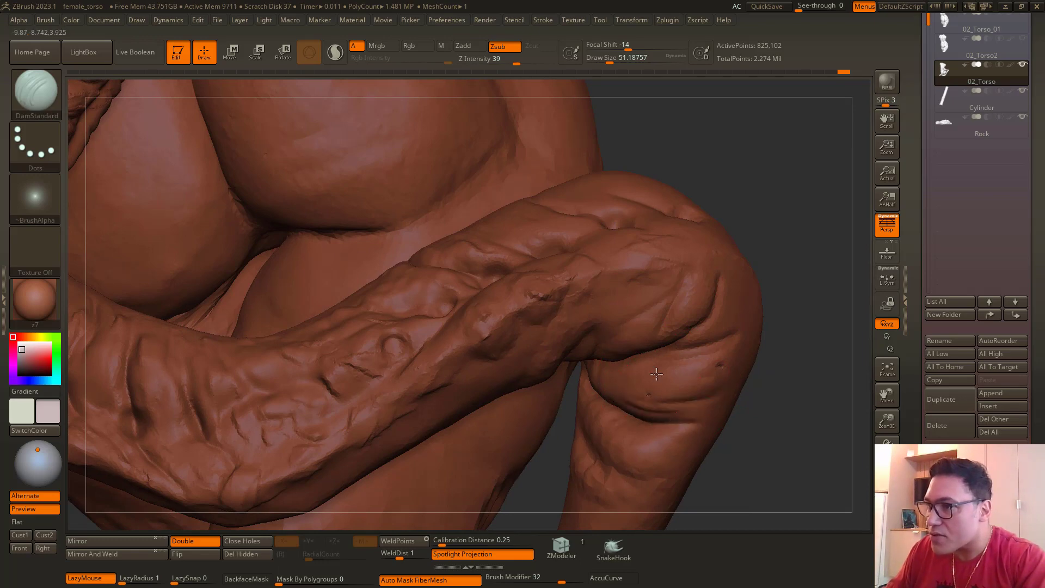
Step: Carve finer secondary wrinkles into the folds just below the tail's bend with DamStandard
{"action": "left_click_drag", "start_coordinate": [763, 465], "coordinate": [724, 333], "text": "alt"}
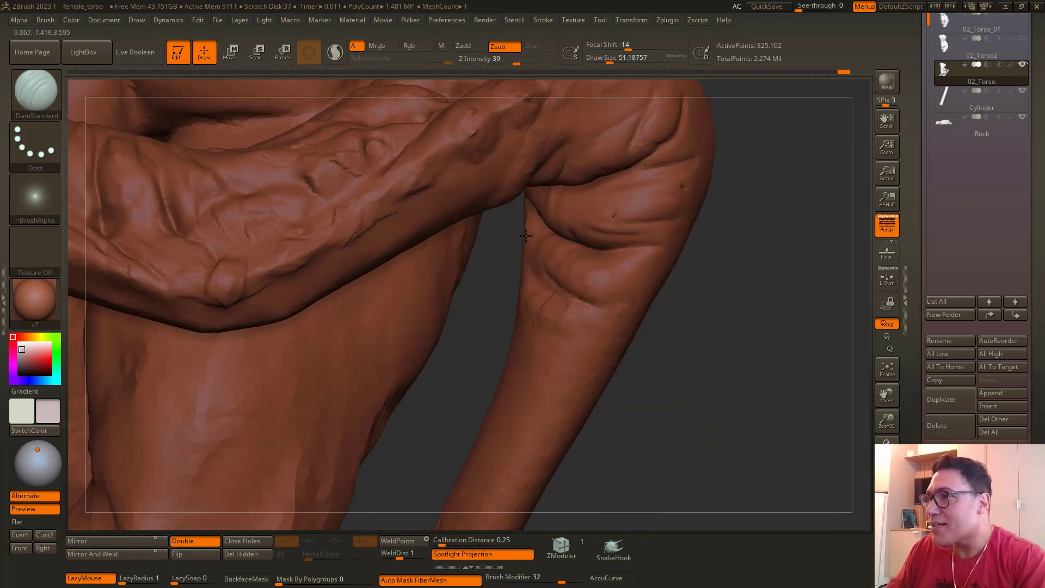
{"action": "right_click_drag", "start_coordinate": [539, 264], "coordinate": [466, 246]}
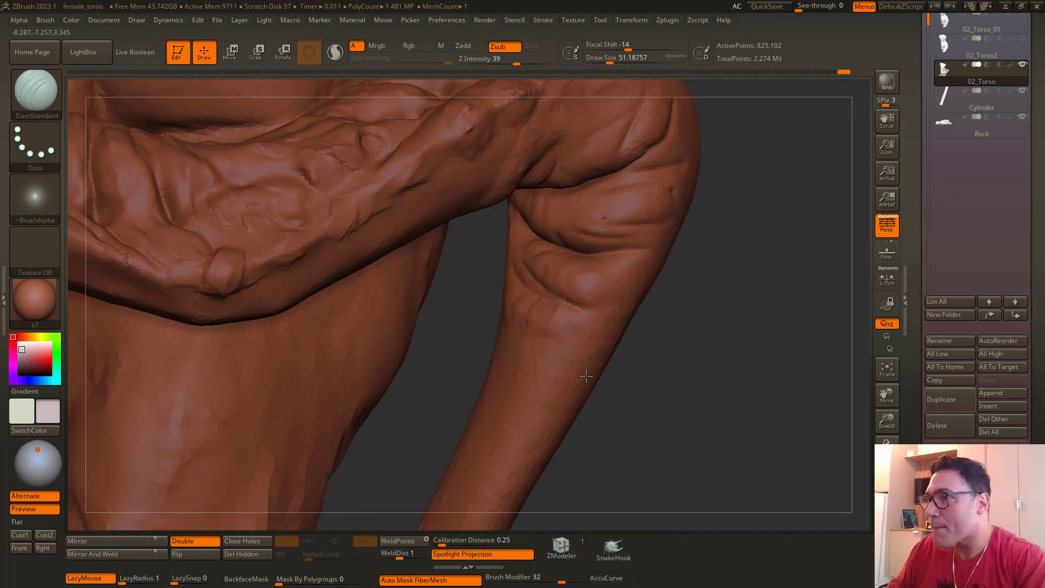
{"action": "right_click_drag", "start_coordinate": [675, 426], "coordinate": [663, 375], "text": "alt"}
{"action": "right_click_drag", "start_coordinate": [196, 218], "coordinate": [256, 260], "text": "alt"}
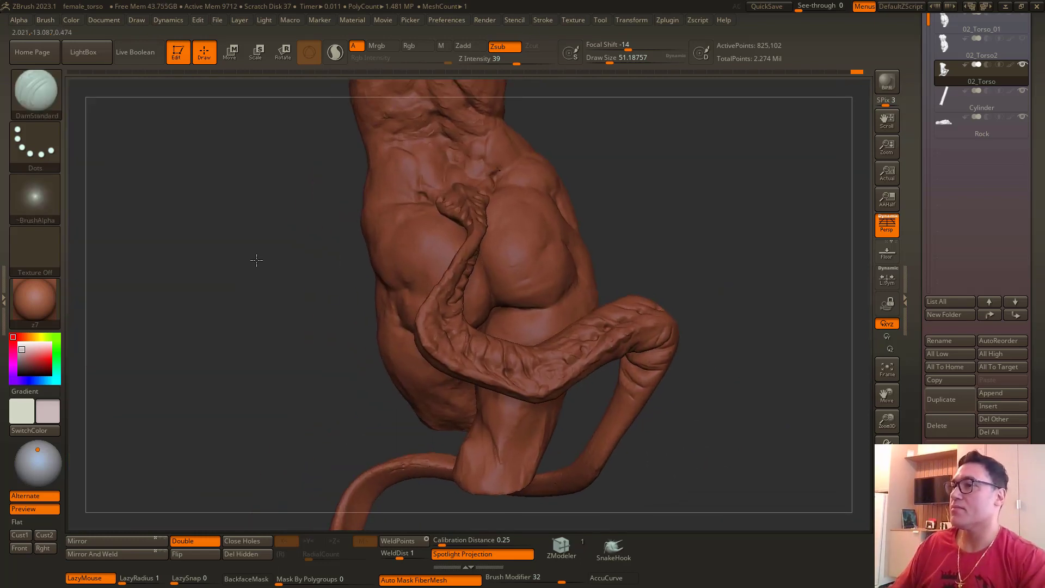
{"action": "left_click_drag", "start_coordinate": [257, 260], "coordinate": [230, 311]}
{"action": "left_click_drag", "start_coordinate": [730, 374], "coordinate": [601, 384]}
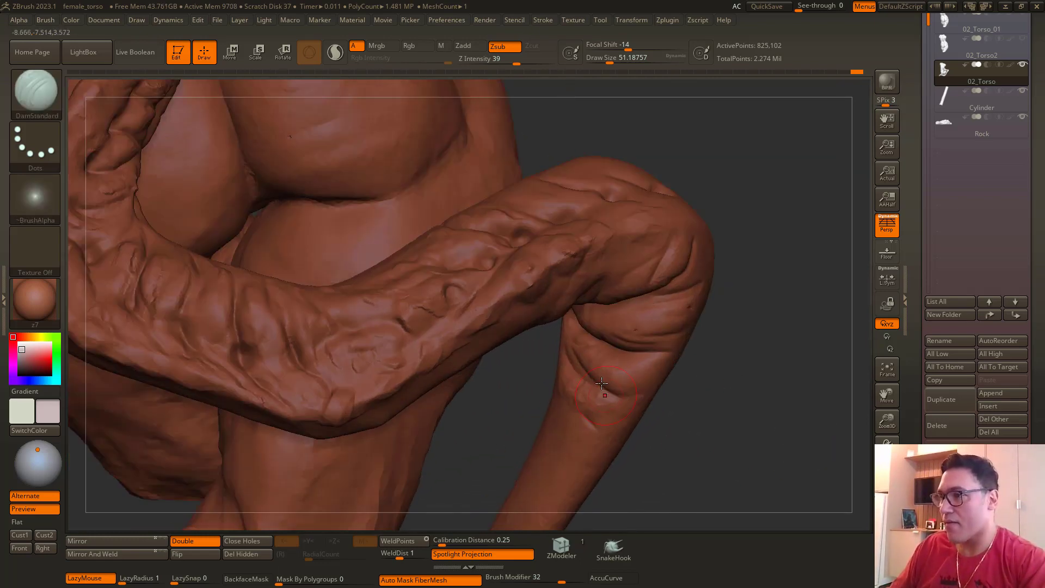
{"action": "left_click_drag", "start_coordinate": [594, 332], "coordinate": [598, 342]}
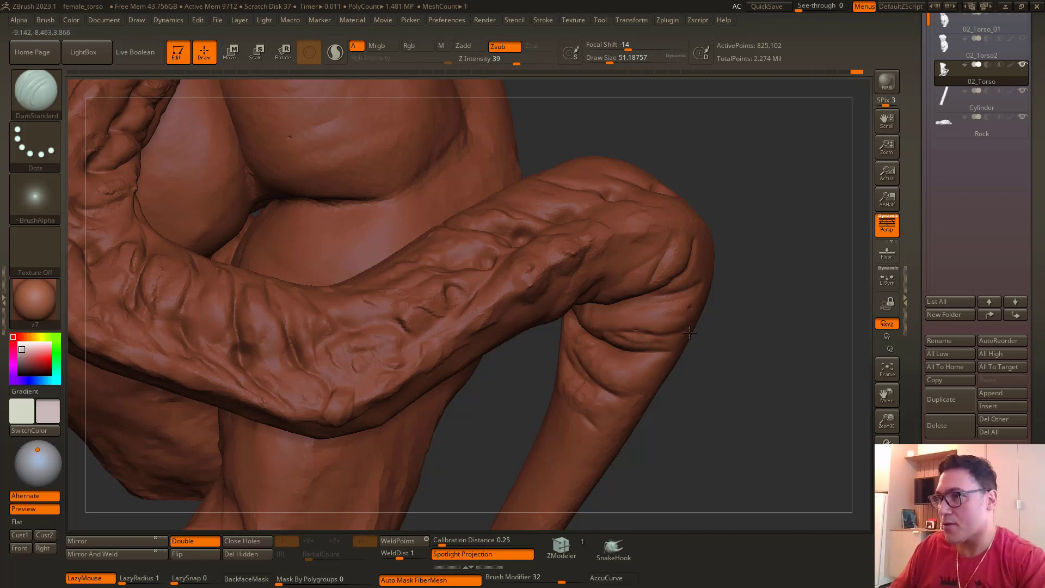
{"action": "mouse_move", "coordinate": [707, 342]}
{"action": "left_mouse_down"}
{"action": "mouse_move", "coordinate": [791, 393]}
{"action": "mouse_move", "coordinate": [827, 362]}
{"action": "left_mouse_up"}
Step: Puff up the wrinkled folds at the tail's bend with the Inflate brush at draw size about 116
{"action": "key", "text": "b"}
{"action": "key", "text": "i"}
{"action": "key", "text": "n"}
{"action": "key", "text": "space"}
{"action": "left_click_drag", "start_coordinate": [596, 354], "coordinate": [612, 354]}
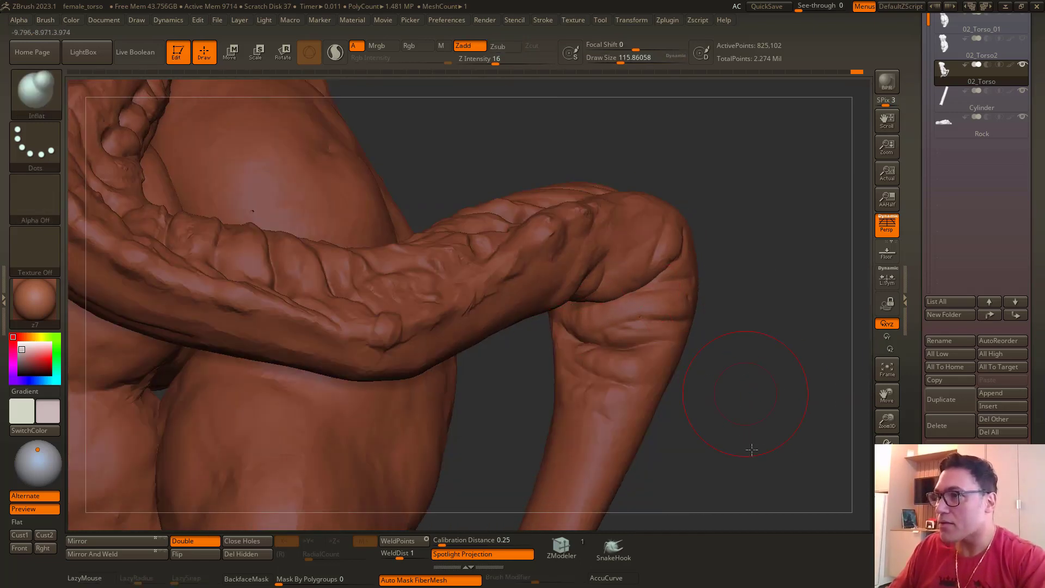
{"action": "left_click_drag", "start_coordinate": [752, 450], "coordinate": [740, 413]}
{"action": "key", "text": "f"}
{"action": "left_click_drag", "start_coordinate": [228, 322], "coordinate": [312, 345]}
{"action": "left_click_drag", "start_coordinate": [330, 387], "coordinate": [381, 371]}
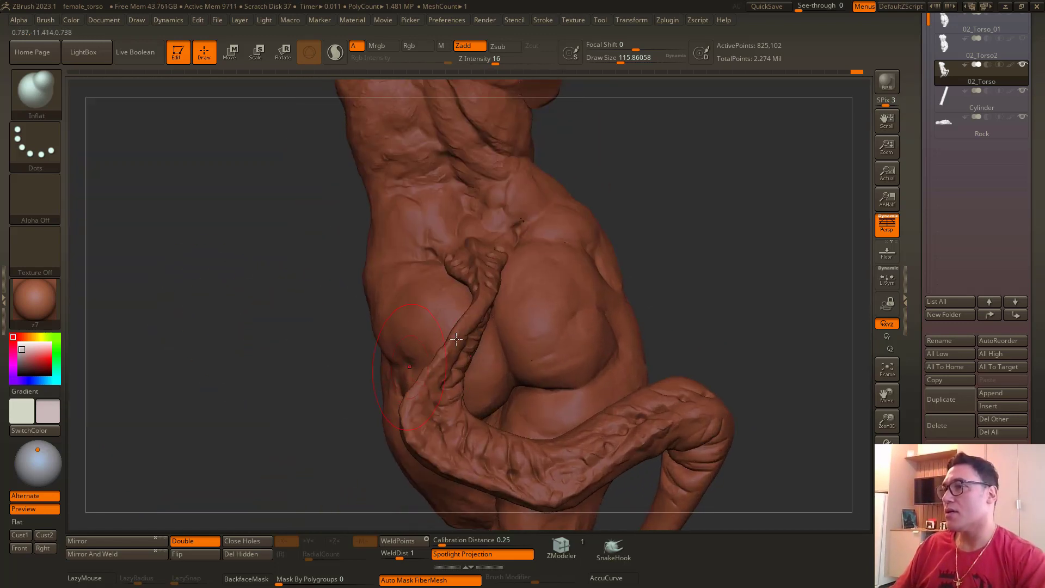
{"action": "left_click_drag", "start_coordinate": [275, 321], "coordinate": [200, 314], "text": "alt"}
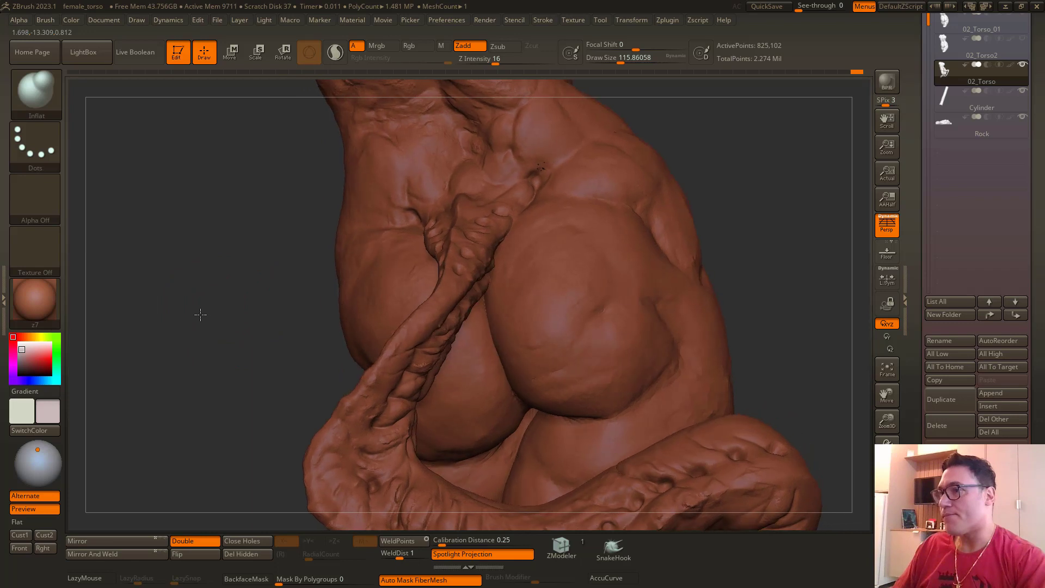
Step: Switch to the Standard brush and try to change its stroke type
{"action": "key", "text": "space"}
{"action": "key", "text": "b"}
{"action": "key", "text": "s"}
{"action": "key", "text": "t"}
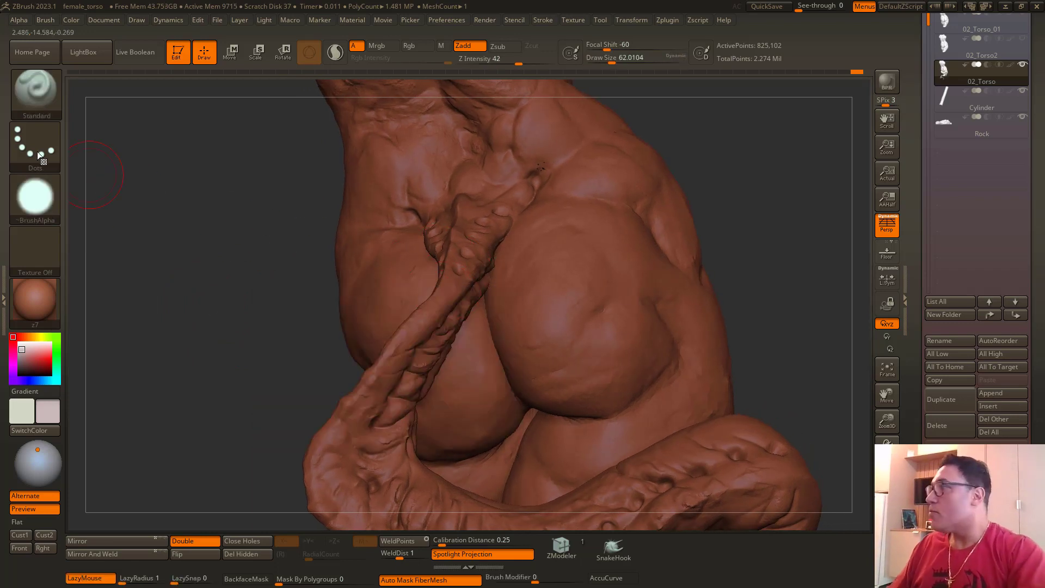
{"action": "left_click", "coordinate": [37, 151]}
{"action": "left_click", "coordinate": [310, 156]}
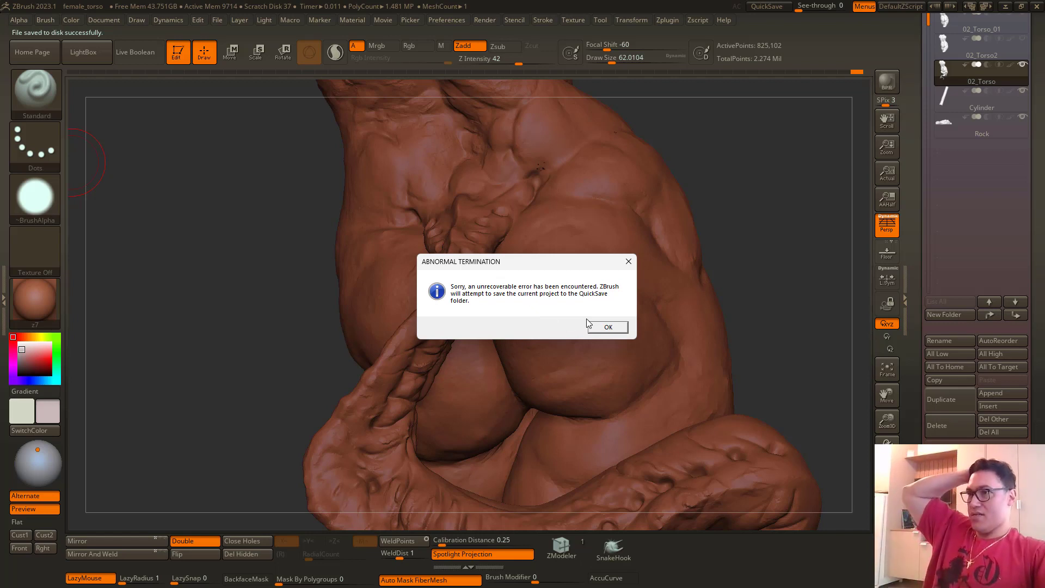
Step: Acknowledge the crash messages, relaunch ZBrush, and dismiss its startup note and home page
{"action": "left_click", "coordinate": [608, 328]}
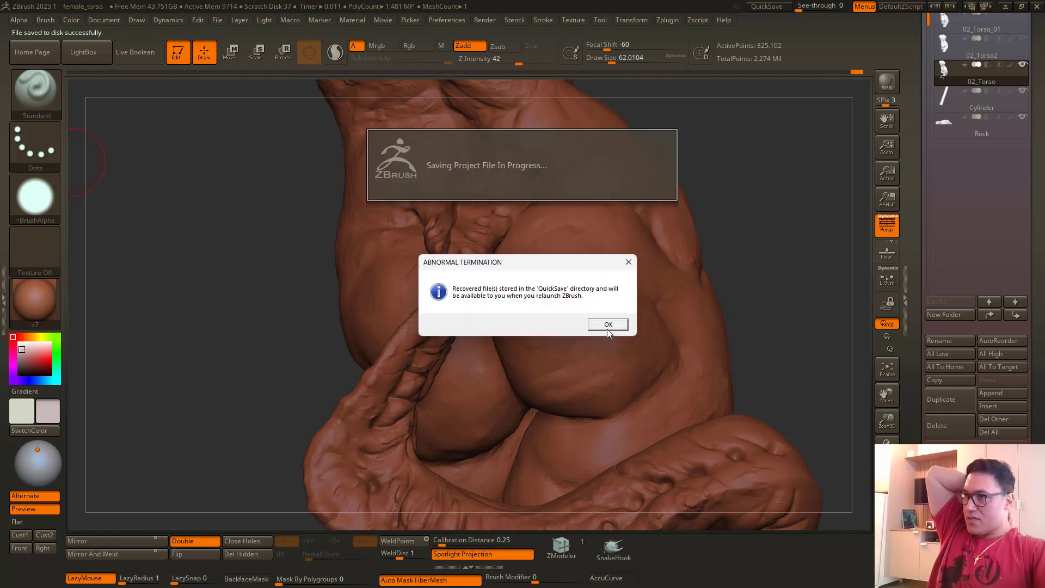
{"action": "left_click", "coordinate": [608, 327]}
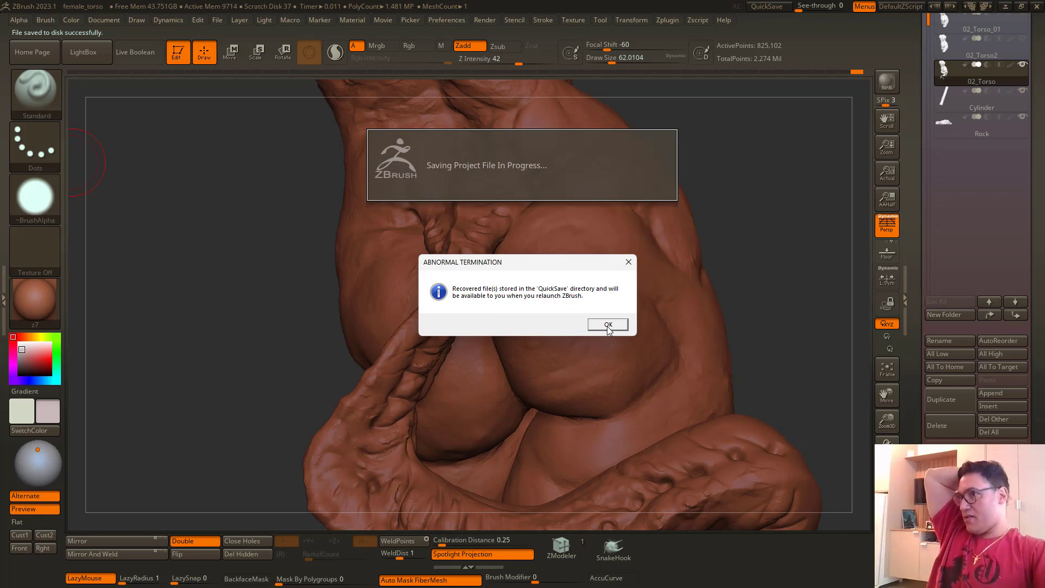
{"action": "left_click", "coordinate": [608, 325]}
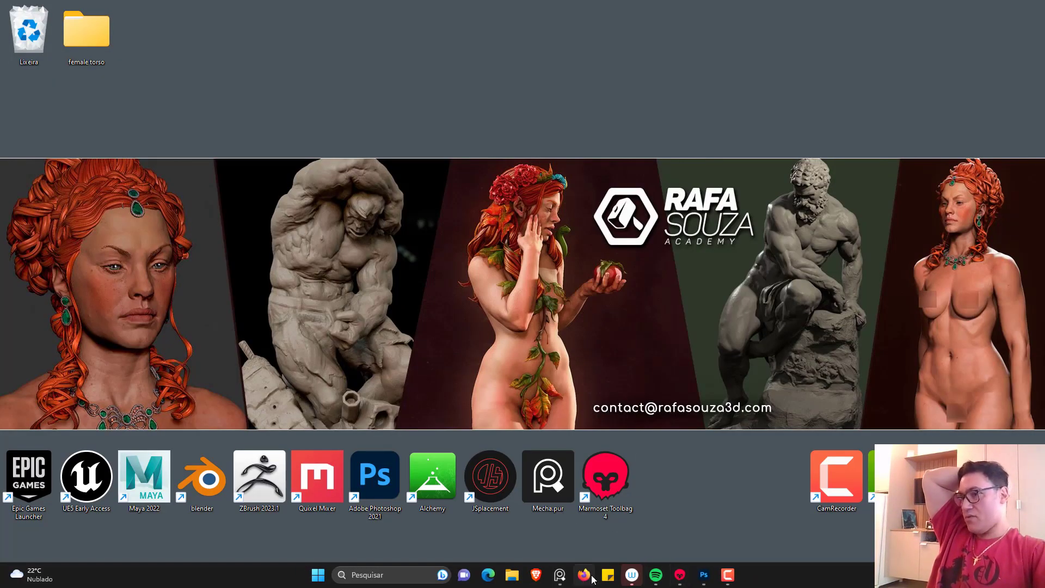
{"action": "double_click", "coordinate": [272, 479]}
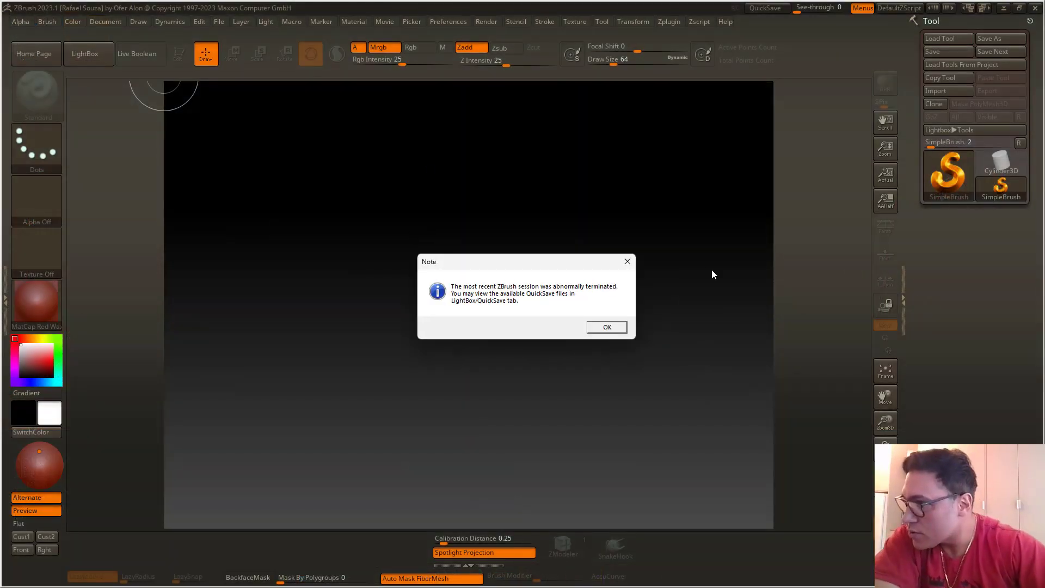
{"action": "key", "text": "Return"}
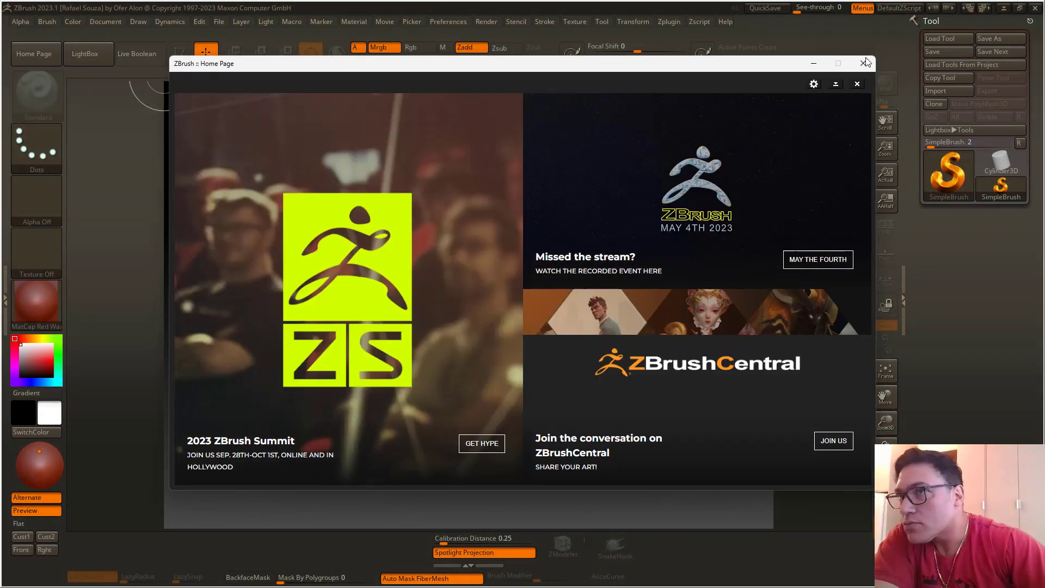
{"action": "left_click", "coordinate": [863, 64]}
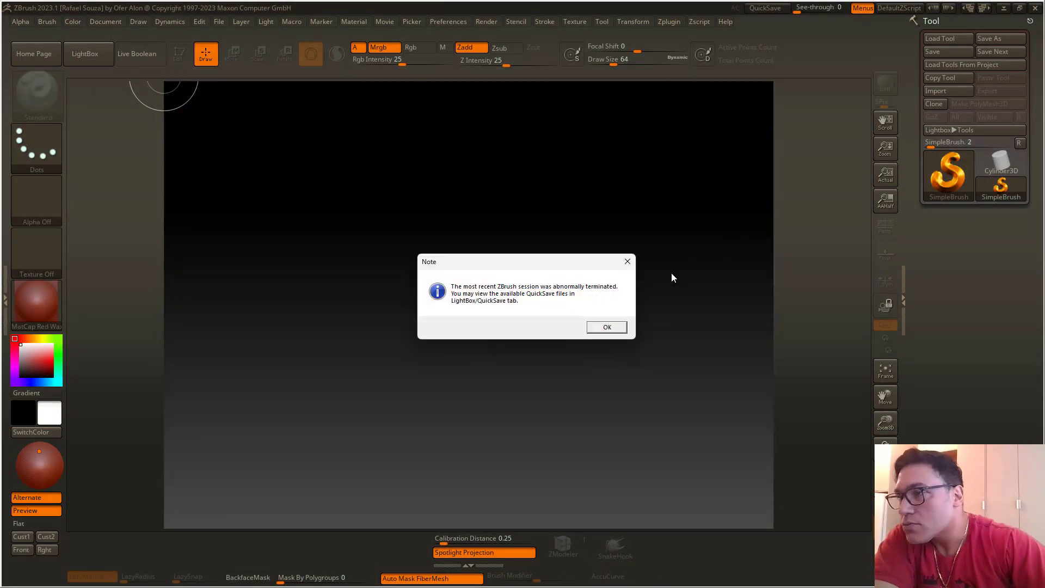
{"action": "left_click", "coordinate": [627, 263]}
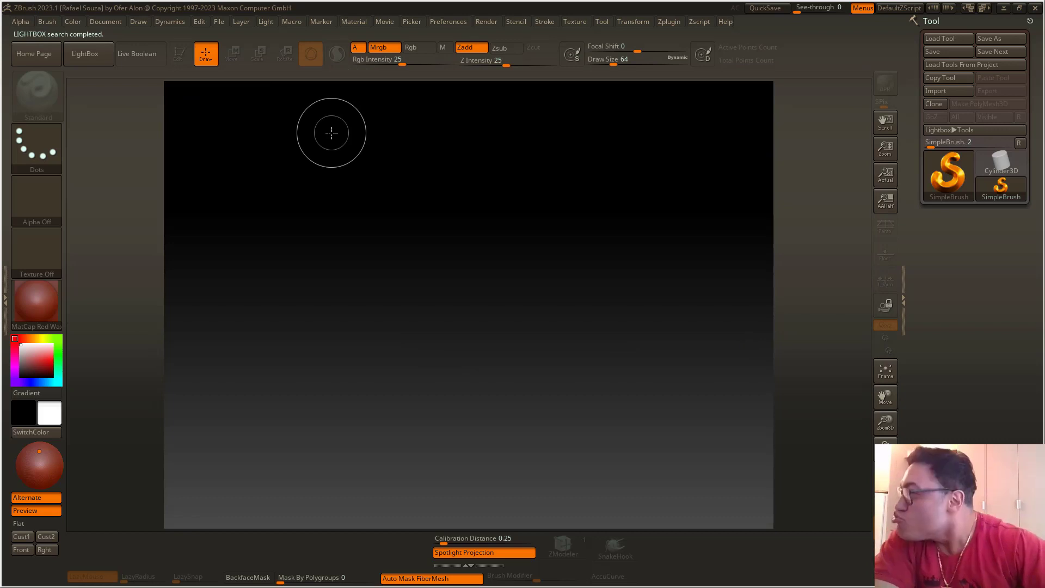
Step: Try to restore the sculpt by opening Recovered_Document.zbr from the QuickSave files in LightBox
{"action": "left_click", "coordinate": [85, 53]}
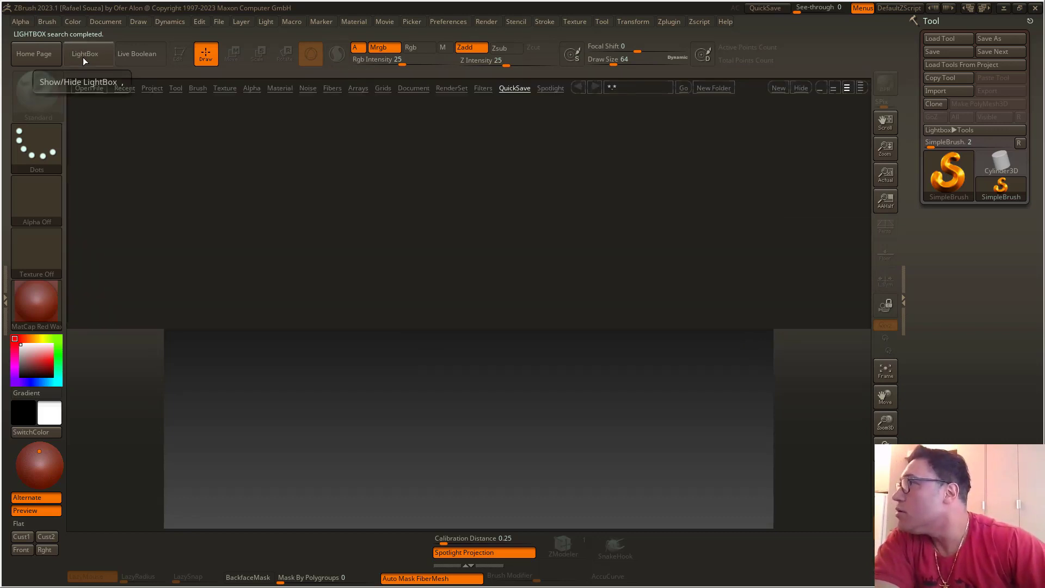
{"action": "scroll", "coordinate": [446, 226], "scroll_direction": "down", "scroll_amount": 10}
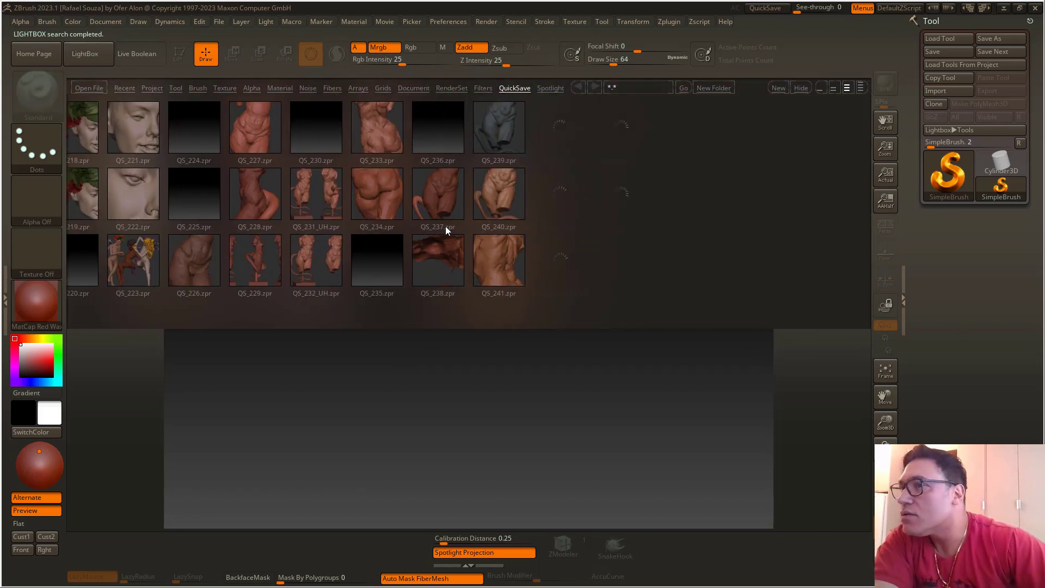
{"action": "scroll", "coordinate": [489, 240], "scroll_direction": "down", "scroll_amount": 2}
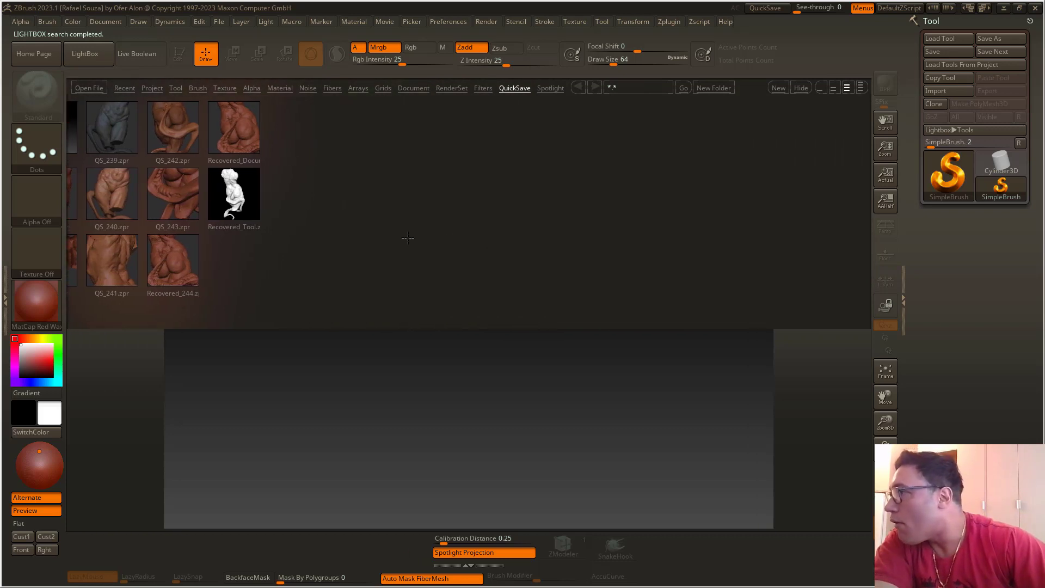
{"action": "double_click", "coordinate": [228, 129]}
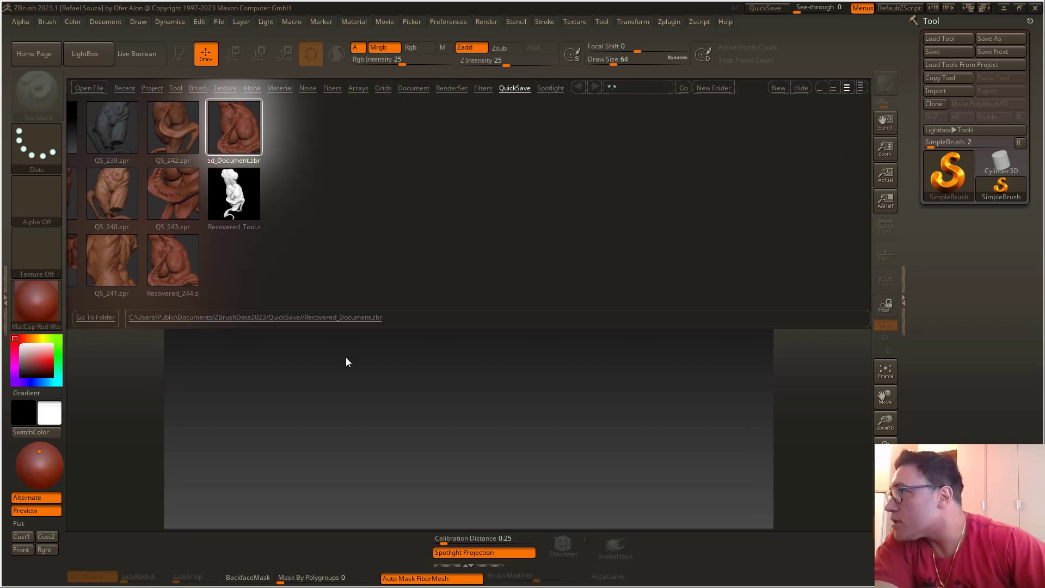
{"action": "left_click", "coordinate": [207, 285]}
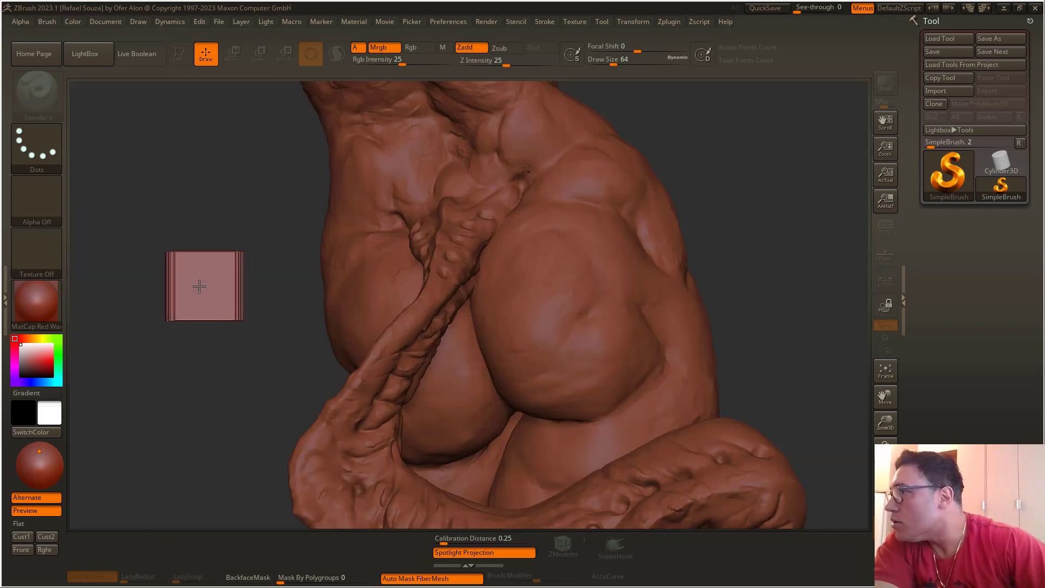
Step: Open the recovered project Recovered_244.zpr from the QuickSave files, discarding changes to the current project
{"action": "left_click", "coordinate": [87, 54]}
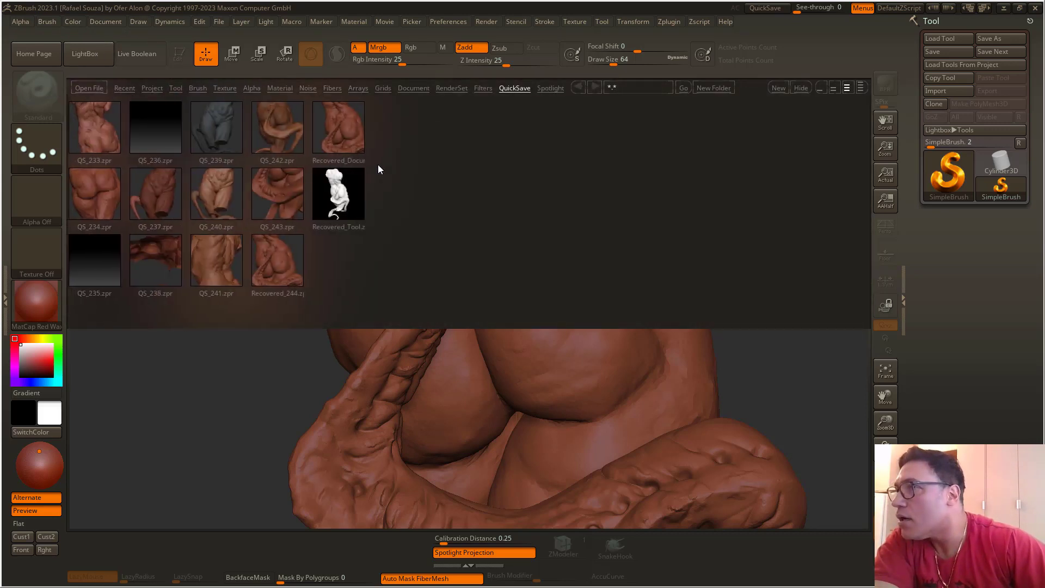
{"action": "double_click", "coordinate": [281, 255]}
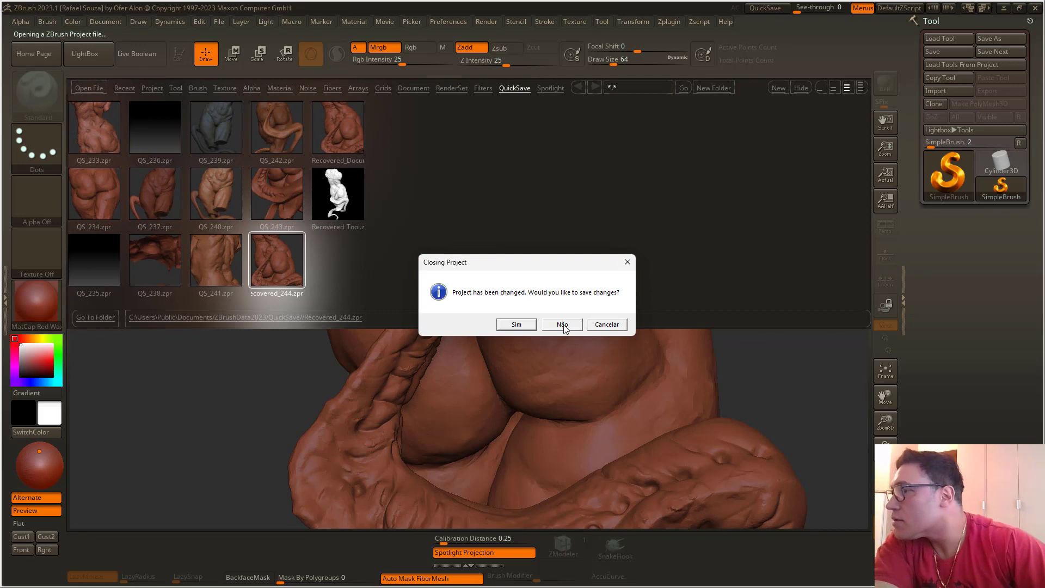
{"action": "left_click", "coordinate": [562, 325]}
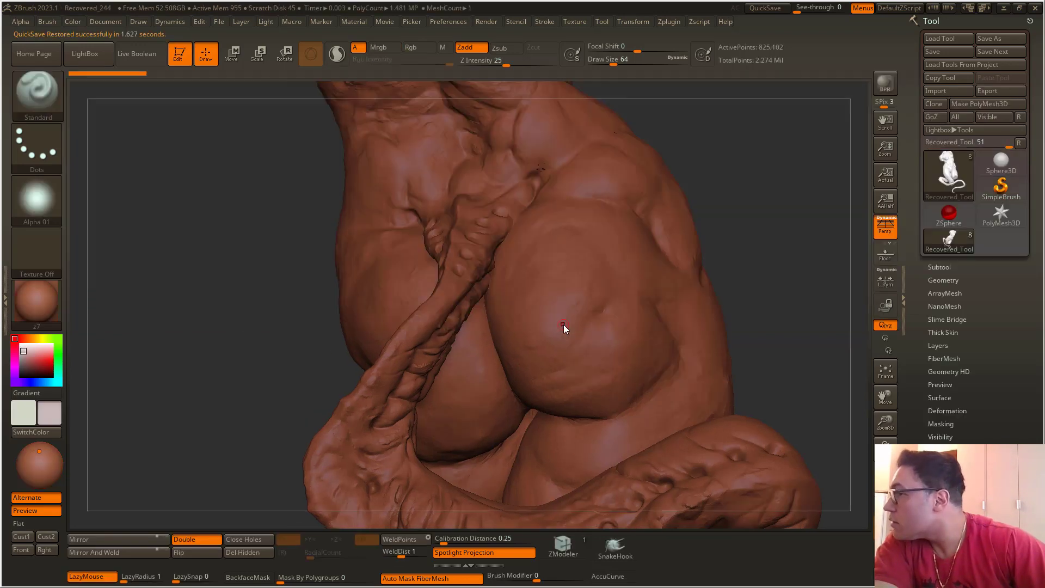
Step: Set up the Standard brush with the Color Spray stroke and Alpha 08 for texturing the tail
{"action": "left_click_drag", "start_coordinate": [216, 266], "coordinate": [213, 274]}
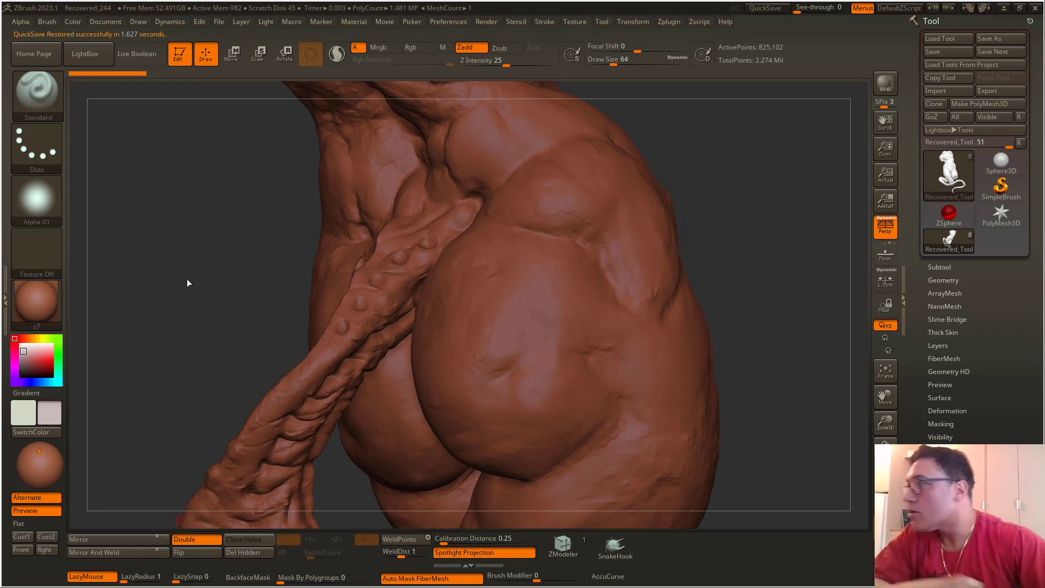
{"action": "left_click_drag", "start_coordinate": [187, 278], "coordinate": [90, 200]}
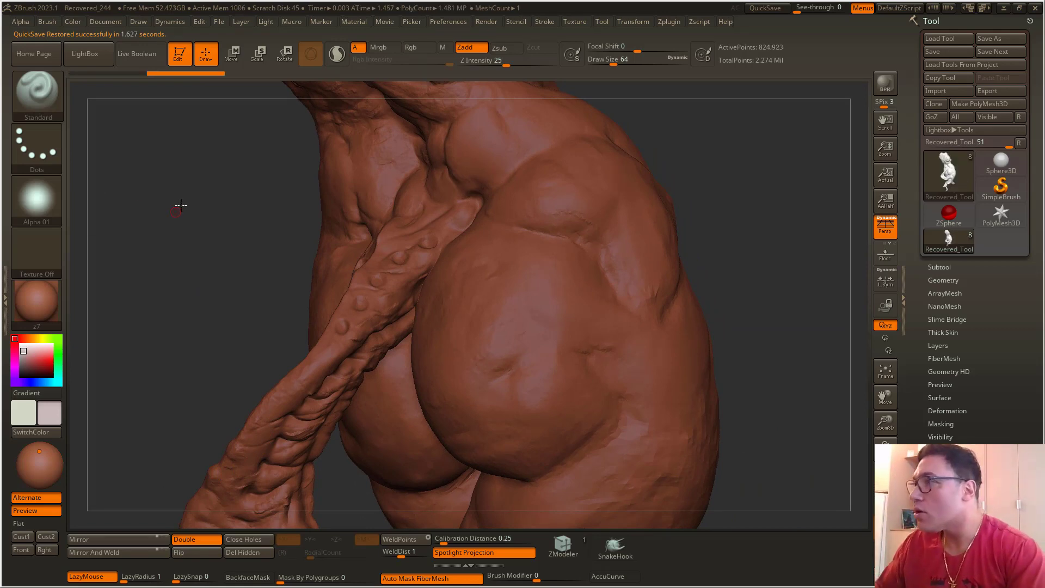
{"action": "left_click_drag", "start_coordinate": [181, 206], "coordinate": [602, 340]}
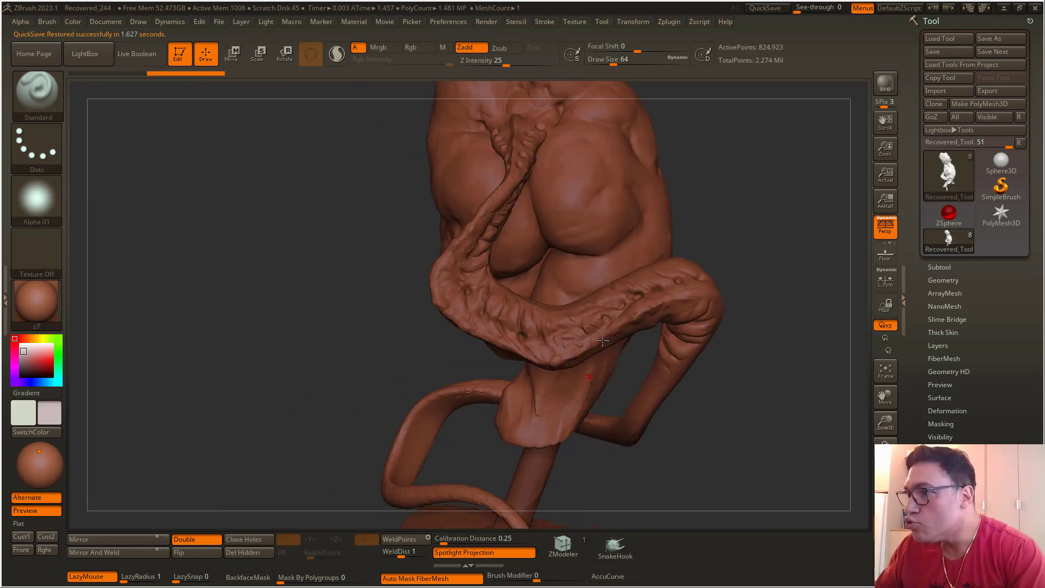
{"action": "mouse_move", "coordinate": [251, 247]}
{"action": "left_mouse_down"}
{"action": "mouse_move", "coordinate": [301, 268]}
{"action": "mouse_move", "coordinate": [282, 272]}
{"action": "mouse_move", "coordinate": [319, 285]}
{"action": "mouse_move", "coordinate": [305, 275]}
{"action": "mouse_move", "coordinate": [315, 276]}
{"action": "mouse_move", "coordinate": [287, 324]}
{"action": "mouse_move", "coordinate": [261, 320]}
{"action": "mouse_move", "coordinate": [270, 276]}
{"action": "mouse_move", "coordinate": [201, 247]}
{"action": "left_mouse_up"}
{"action": "left_click", "coordinate": [36, 146]}
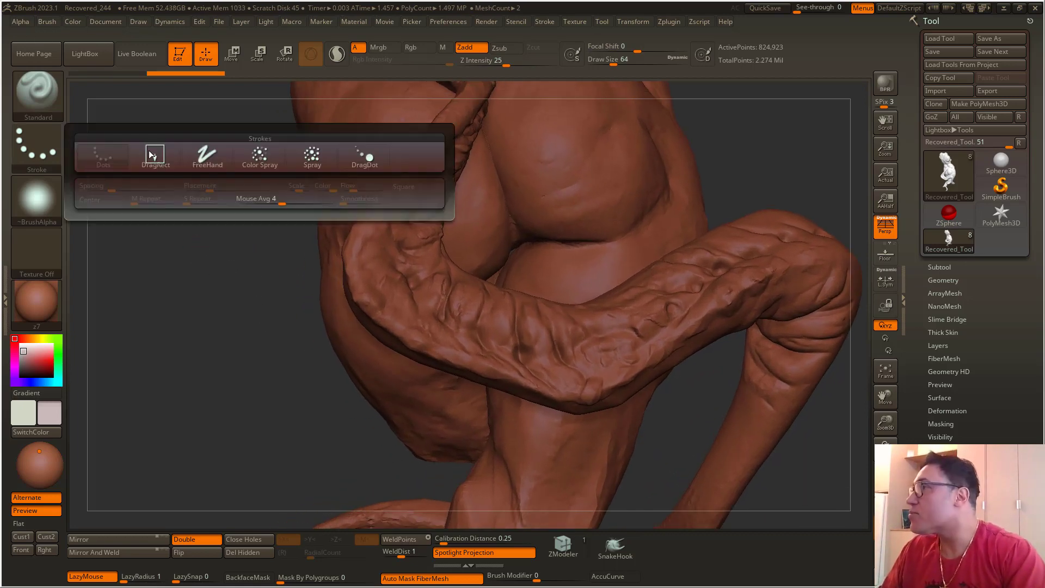
{"action": "left_click", "coordinate": [206, 158]}
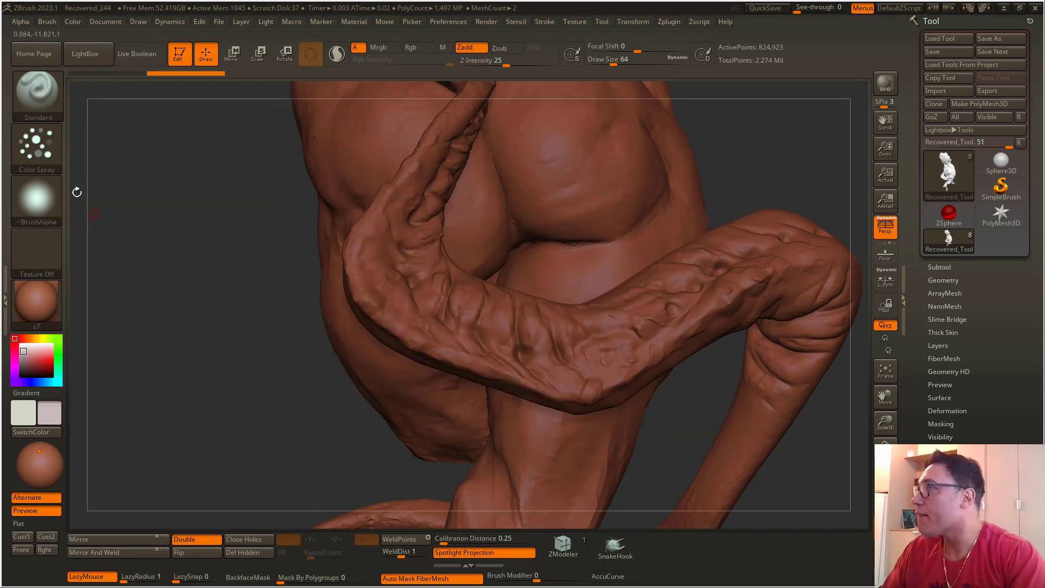
{"action": "left_click", "coordinate": [37, 199]}
{"action": "left_click", "coordinate": [486, 321]}
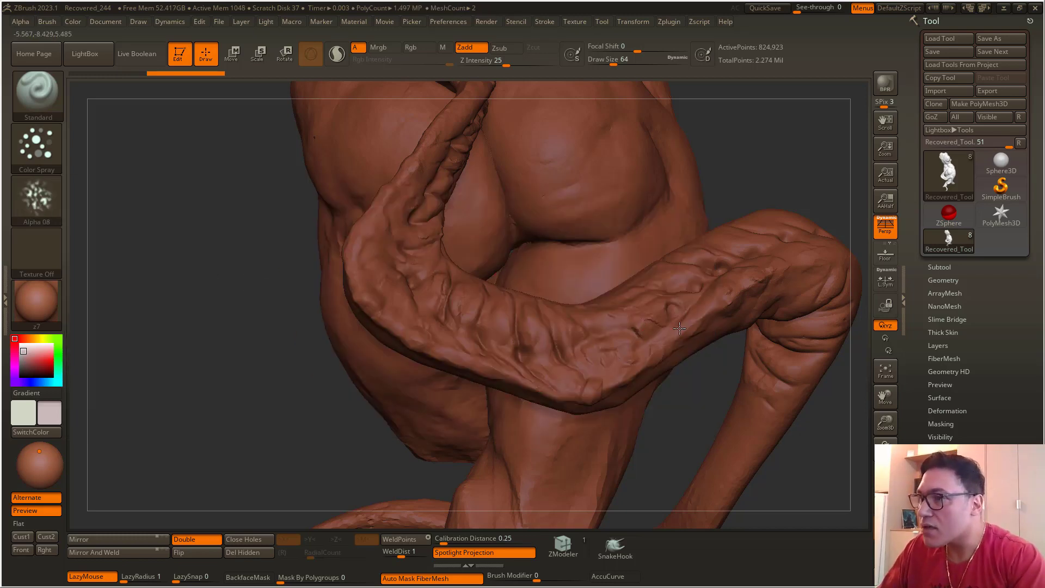
Step: Spray subtle clay texture over the tail and buttocks at draw size about 311 and intensity 13
{"action": "key", "text": "space"}
{"action": "mouse_move", "coordinate": [679, 327]}
{"action": "left_mouse_down"}
{"action": "mouse_move", "coordinate": [707, 320]}
{"action": "mouse_move", "coordinate": [720, 338]}
{"action": "left_mouse_up"}
{"action": "key", "text": "space"}
{"action": "left_click", "coordinate": [642, 61]}
{"action": "key", "text": "ctrl+z"}
{"action": "left_click_drag", "start_coordinate": [502, 62], "coordinate": [496, 62]}
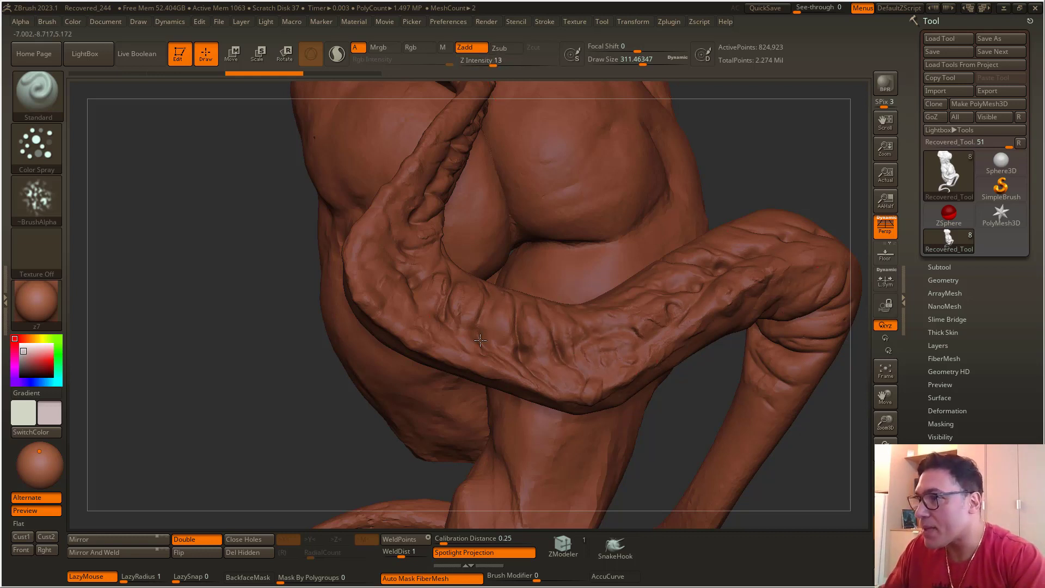
{"action": "left_click_drag", "start_coordinate": [548, 321], "coordinate": [549, 322]}
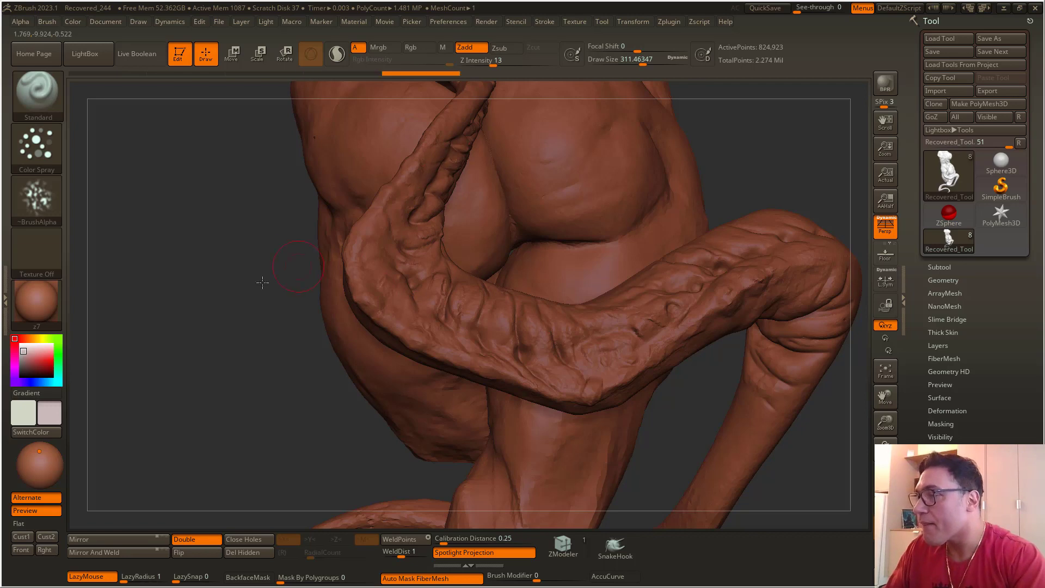
{"action": "left_click_drag", "start_coordinate": [262, 282], "coordinate": [226, 386], "text": "alt"}
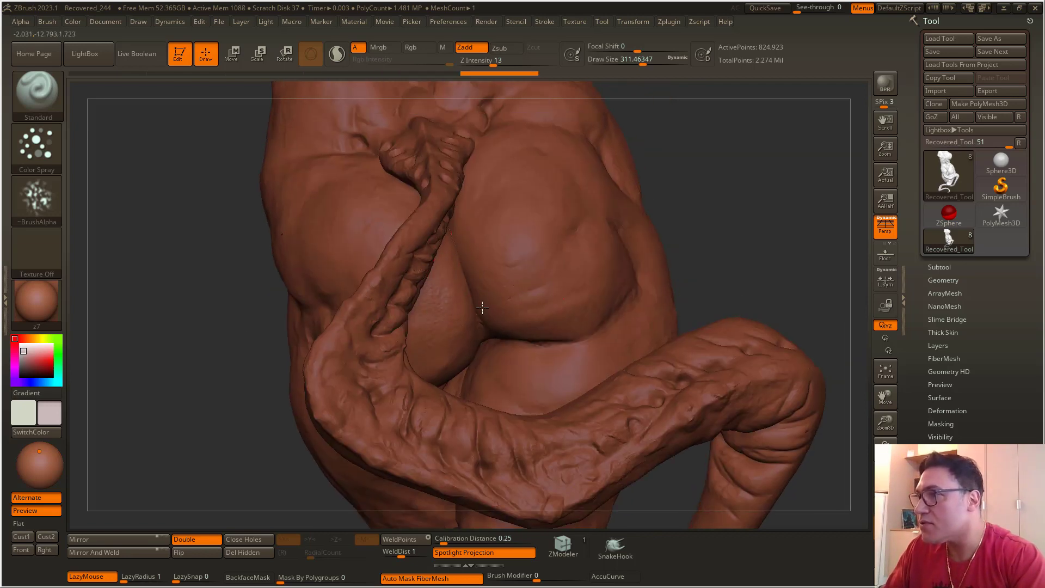
{"action": "key", "text": "ctrl+shift+z"}
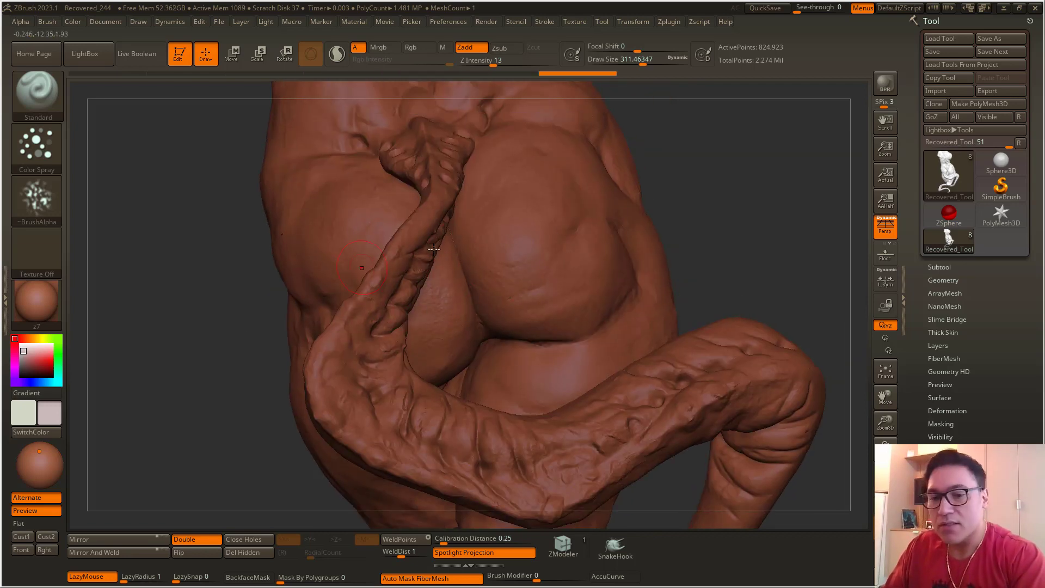
{"action": "key", "text": "ctrl+shift+z"}
Step: Switch the Standard brush to the Dots stroke with no alpha and reduce the draw size to about 197
{"action": "left_click", "coordinate": [37, 146]}
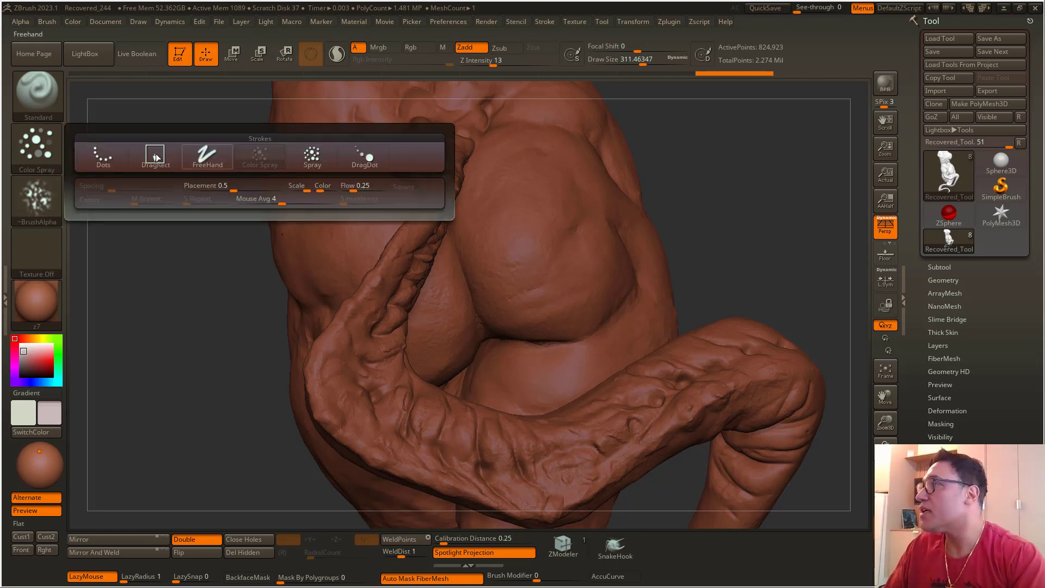
{"action": "left_click", "coordinate": [103, 157]}
{"action": "left_click", "coordinate": [36, 199]}
{"action": "left_click", "coordinate": [103, 210]}
{"action": "key", "text": "space"}
{"action": "left_click_drag", "start_coordinate": [476, 248], "coordinate": [470, 247]}
{"action": "key", "text": "ctrl+z"}
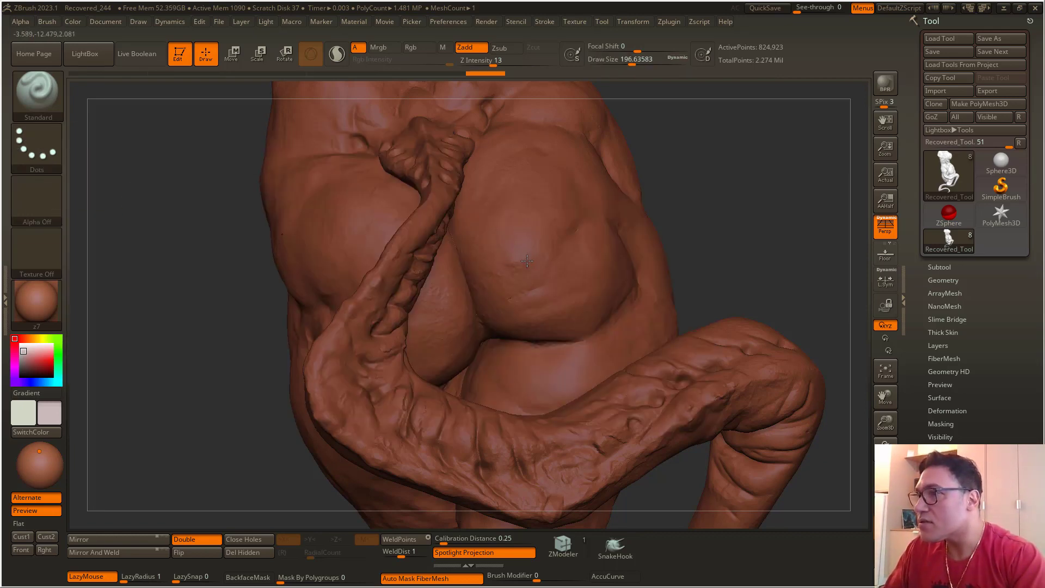
Step: Add soft surface variation to the buttocks beside the tail at draw size about 167 and intensity 25
{"action": "key", "text": "space"}
{"action": "left_click_drag", "start_coordinate": [527, 264], "coordinate": [518, 264]}
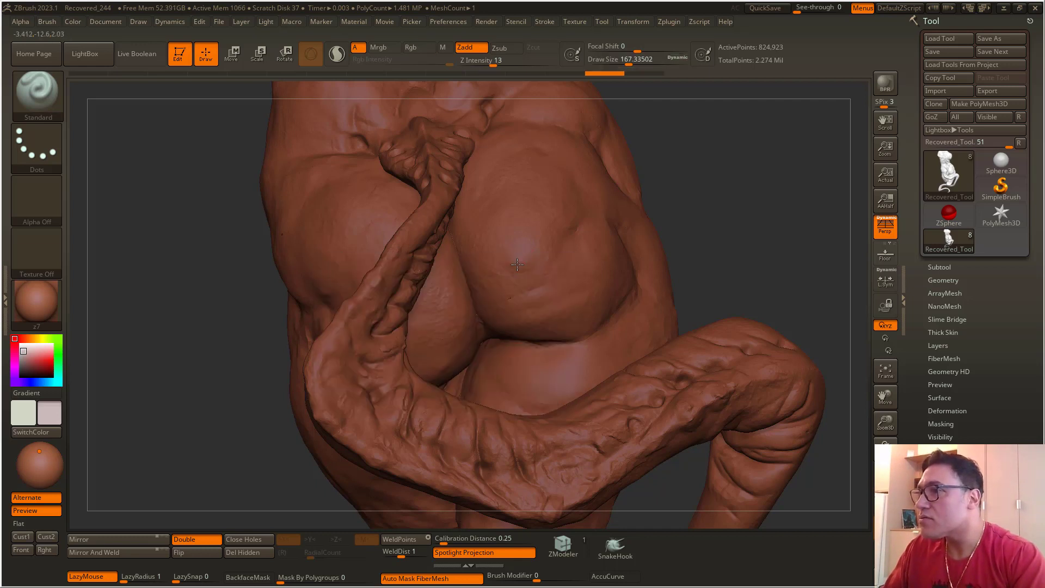
{"action": "key", "text": "ctrl+shift+z"}
{"action": "left_click_drag", "start_coordinate": [485, 61], "coordinate": [506, 62]}
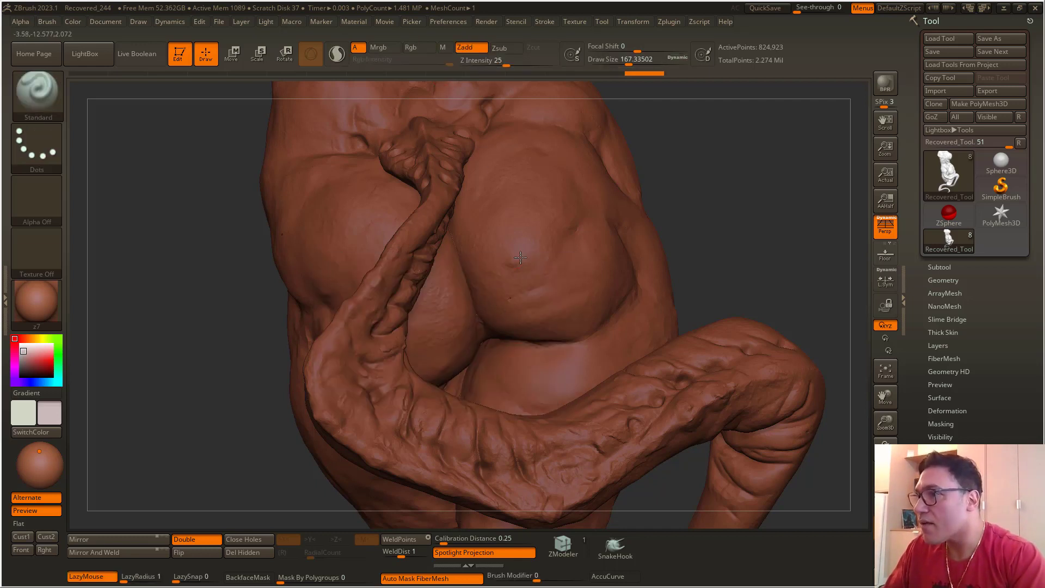
{"action": "left_click_drag", "start_coordinate": [482, 310], "coordinate": [512, 337]}
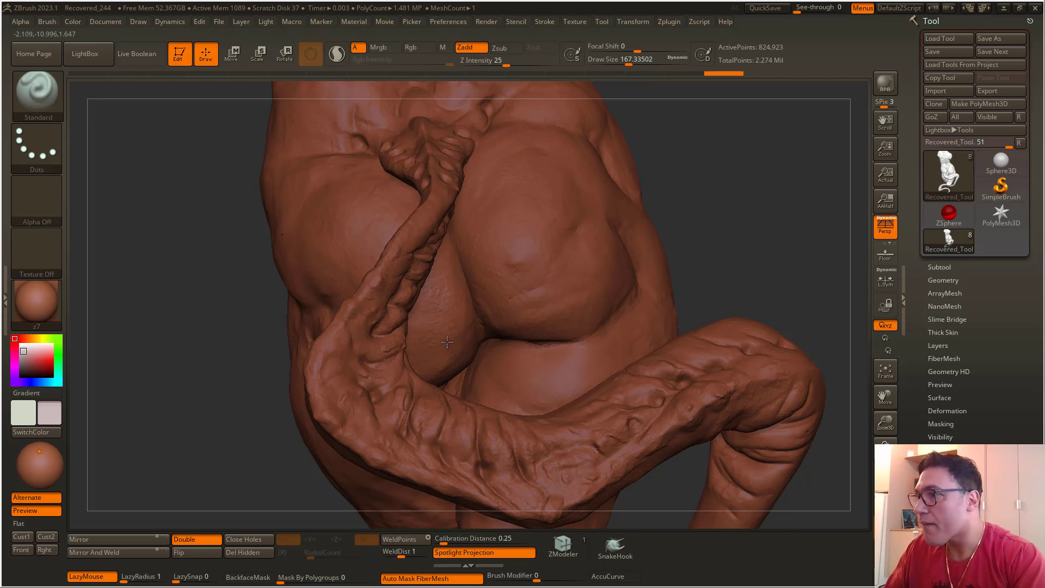
{"action": "left_click_drag", "start_coordinate": [447, 338], "coordinate": [493, 323]}
{"action": "left_click_drag", "start_coordinate": [520, 199], "coordinate": [526, 159]}
Step: Frame the whole torso from behind and save the project over female_torso.ZPR in the models folder
{"action": "left_click_drag", "start_coordinate": [169, 160], "coordinate": [162, 150], "text": "alt"}
{"action": "key", "text": "f"}
{"action": "left_click_drag", "start_coordinate": [291, 236], "coordinate": [285, 382]}
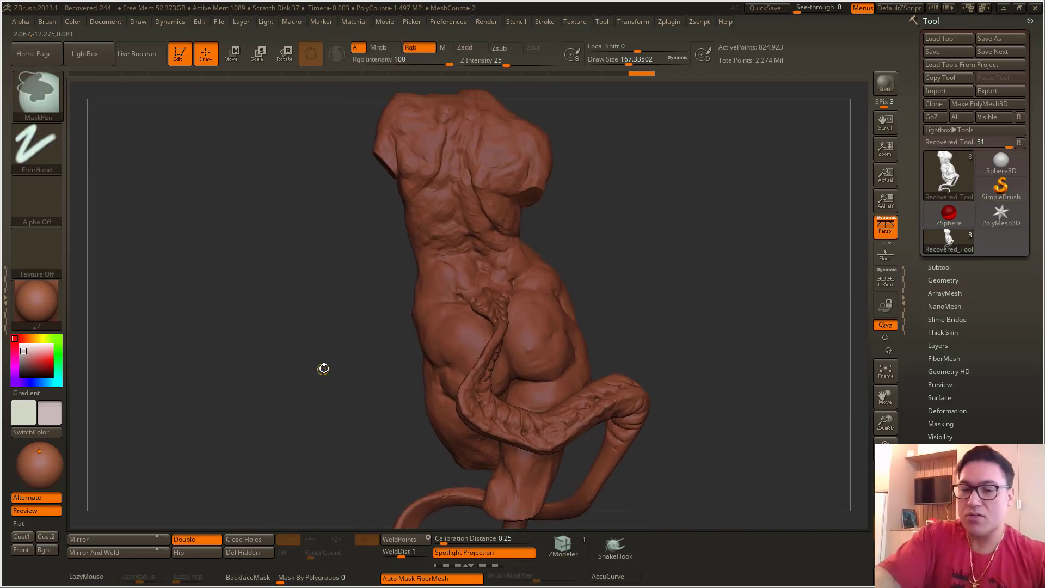
{"action": "key", "text": "ctrl+s"}
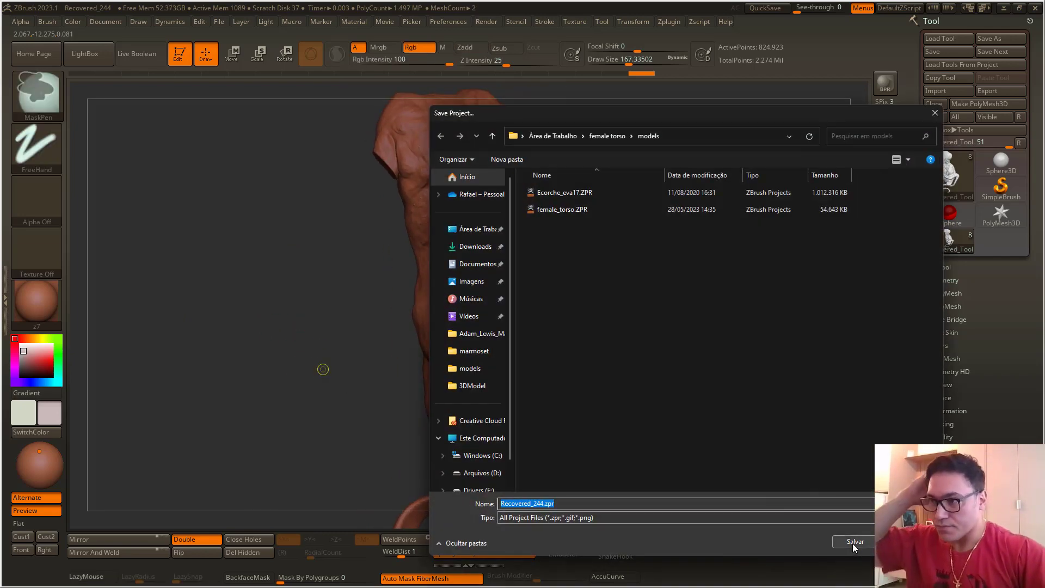
{"action": "double_click", "coordinate": [563, 210]}
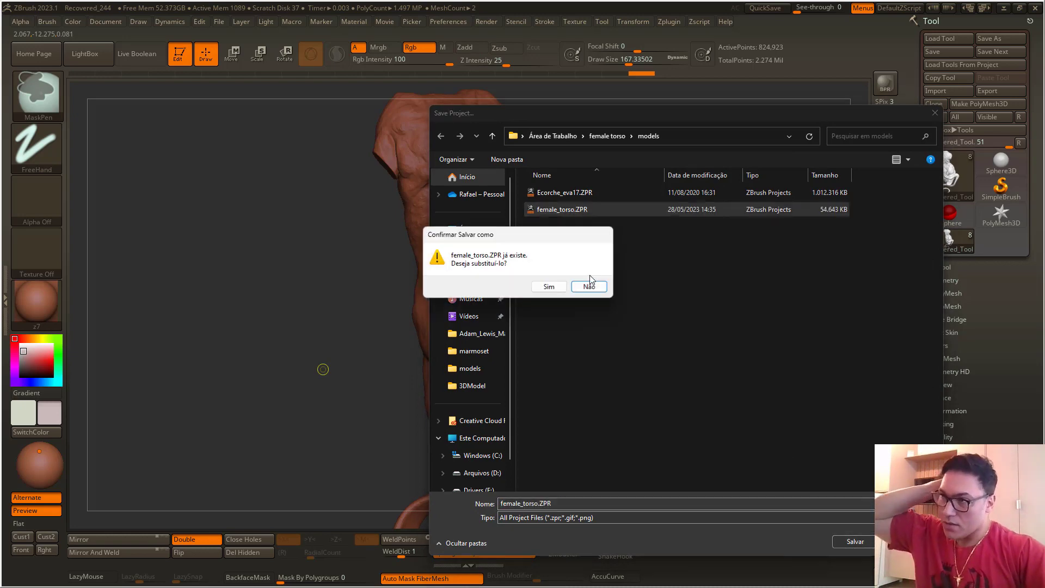
{"action": "left_click", "coordinate": [552, 287]}
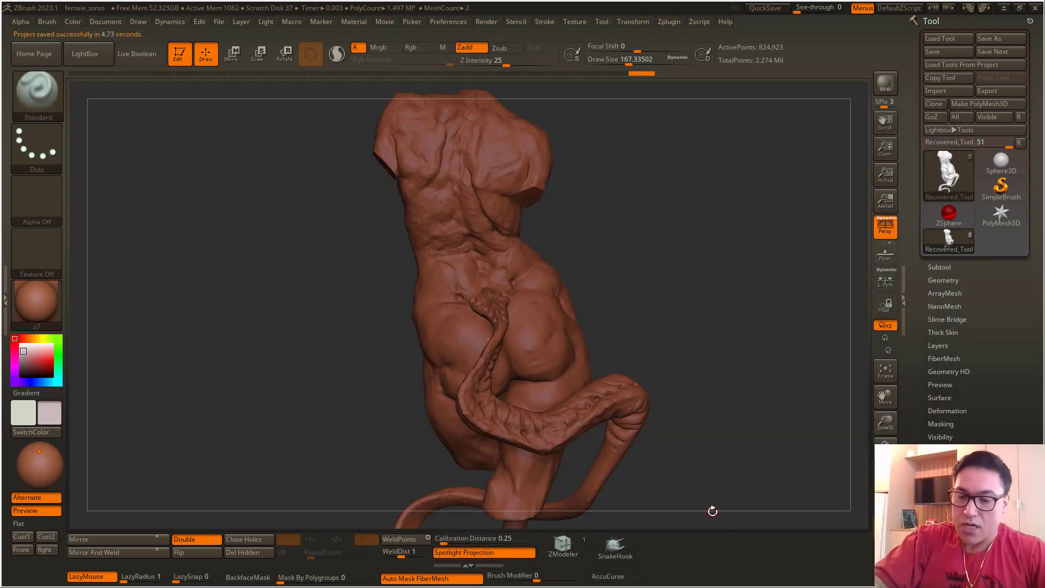
Step: Switch to Marmoset Toolbag and rotate the environment lighting around the rear view of the torso
{"action": "key", "text": "super"}
{"action": "left_click", "coordinate": [692, 578]}
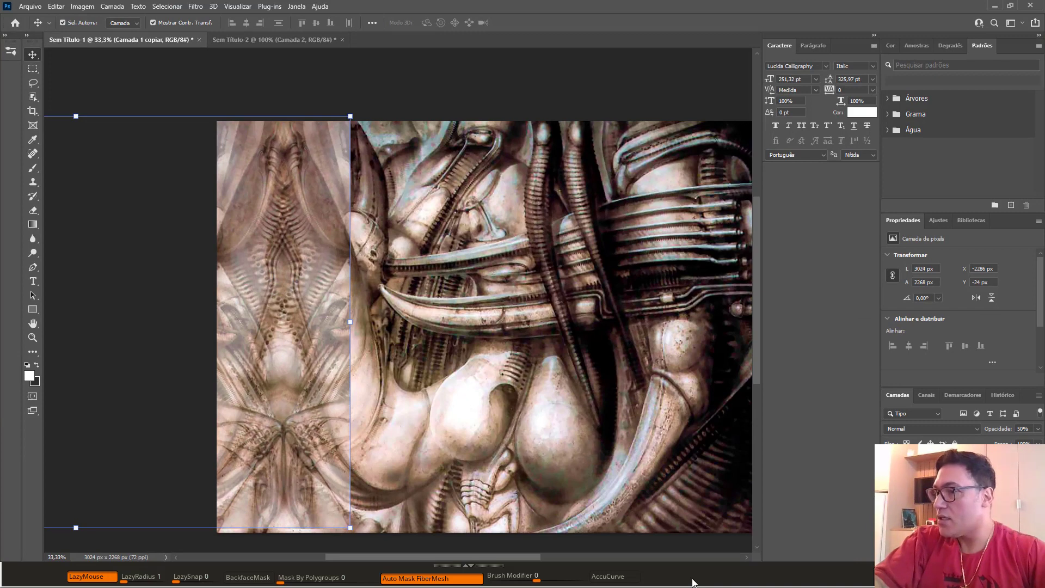
{"action": "key", "text": "super"}
{"action": "mouse_move", "coordinate": [716, 579]}
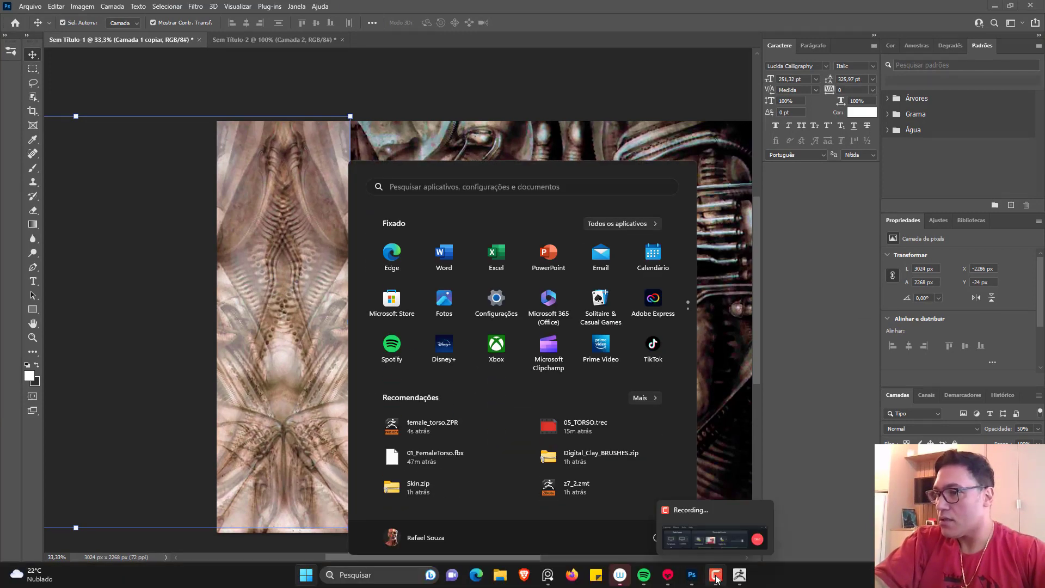
{"action": "left_click", "coordinate": [672, 578]}
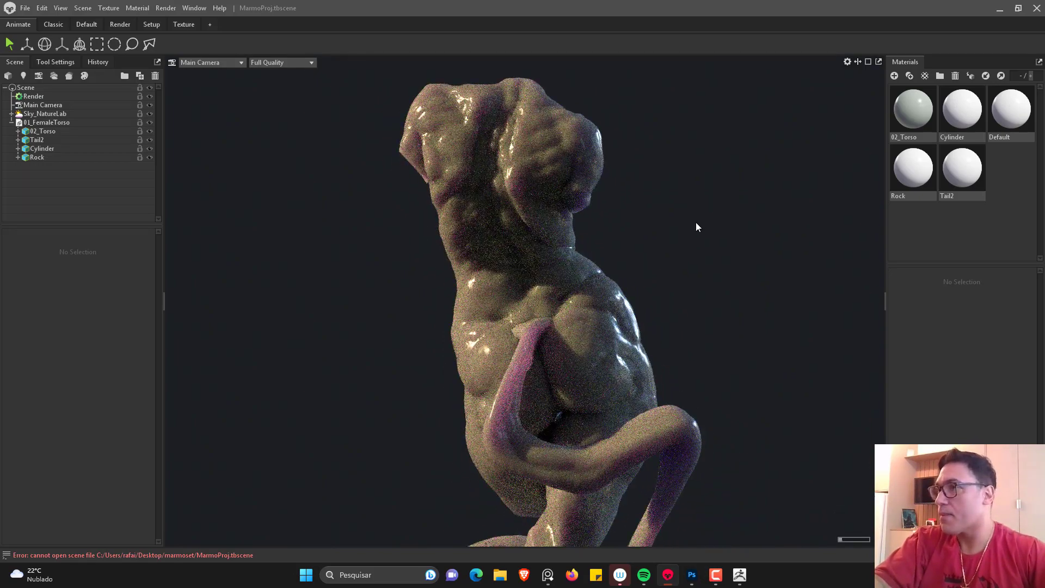
{"action": "scroll", "coordinate": [696, 223], "scroll_direction": "up", "scroll_amount": 1}
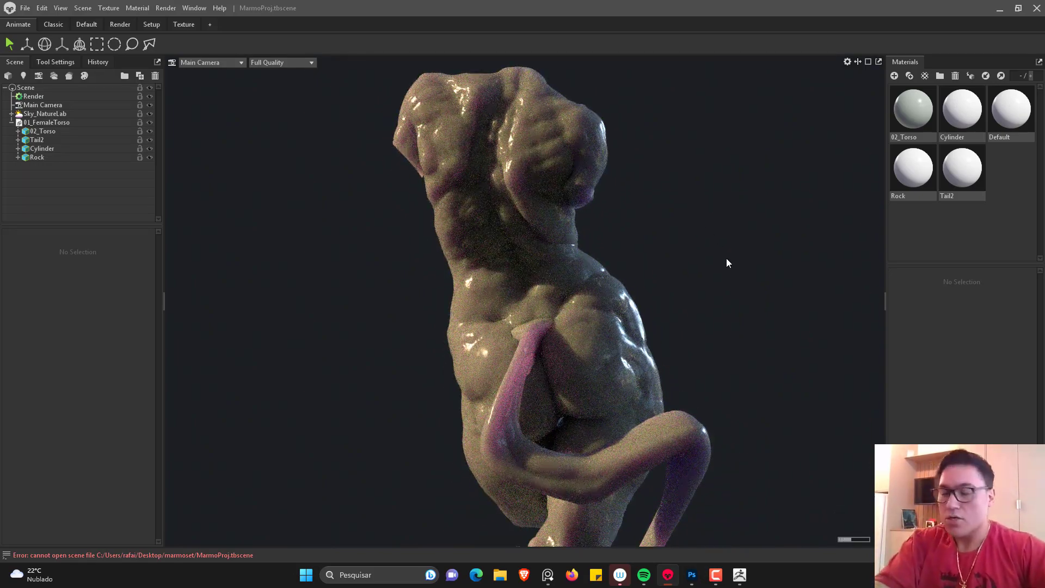
{"action": "left_click_drag", "start_coordinate": [727, 258], "coordinate": [731, 262], "text": "shift"}
{"action": "right_click_drag", "start_coordinate": [731, 262], "coordinate": [737, 262], "text": "shift"}
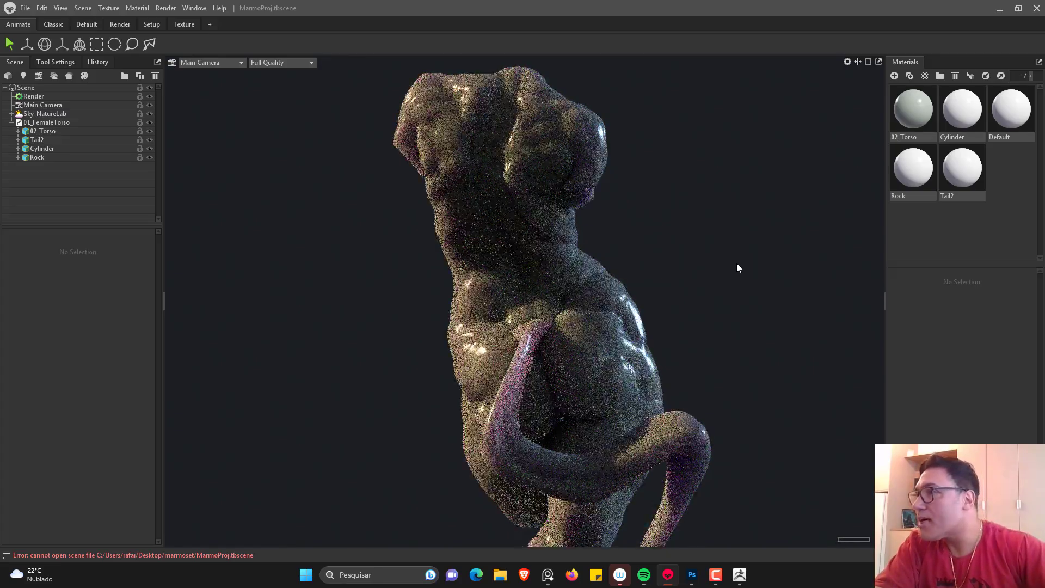
{"action": "right_click_drag", "start_coordinate": [762, 324], "coordinate": [793, 326], "text": "shift"}
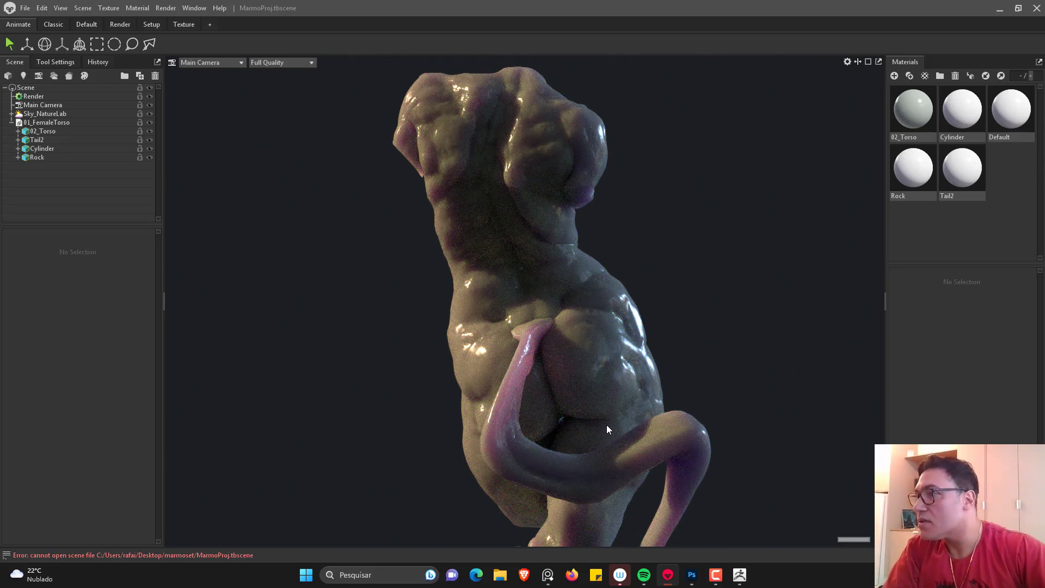
Step: View the earlier torso render in Photoshop's Sem Título-2 document for comparison and return to ZBrush
{"action": "left_click", "coordinate": [692, 576]}
{"action": "left_click", "coordinate": [274, 40]}
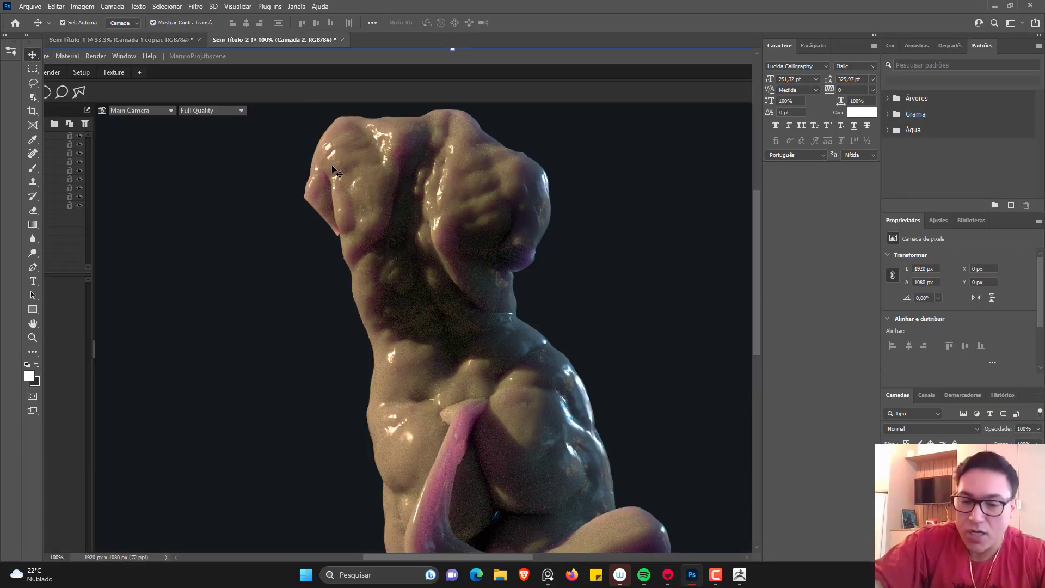
{"action": "left_click", "coordinate": [740, 576]}
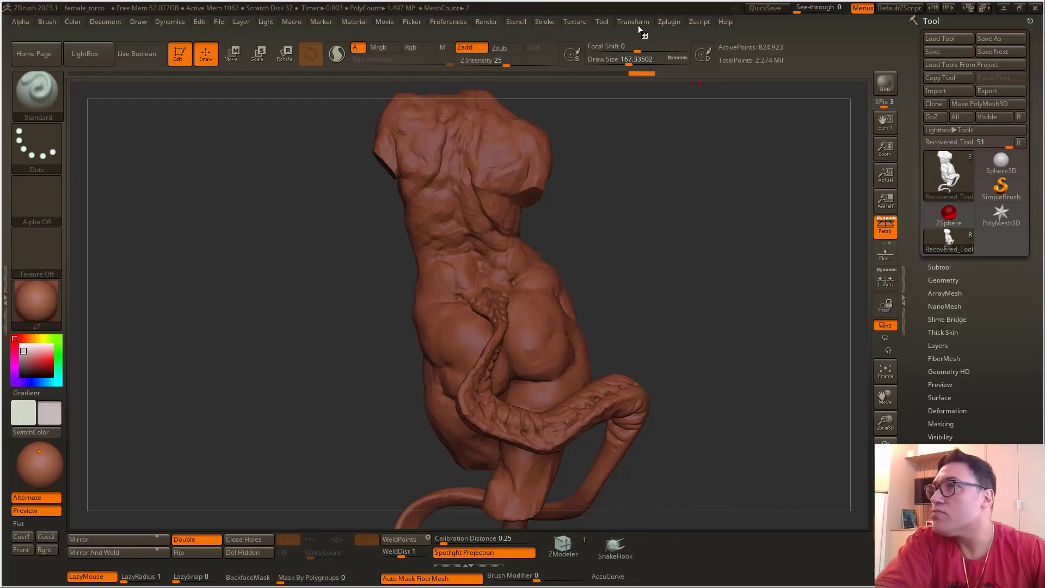
Step: Export the visible subtools as a binary FBX, overwriting 01_FemaleTorso.fbx in the marmoset folder
{"action": "left_click", "coordinate": [668, 21]}
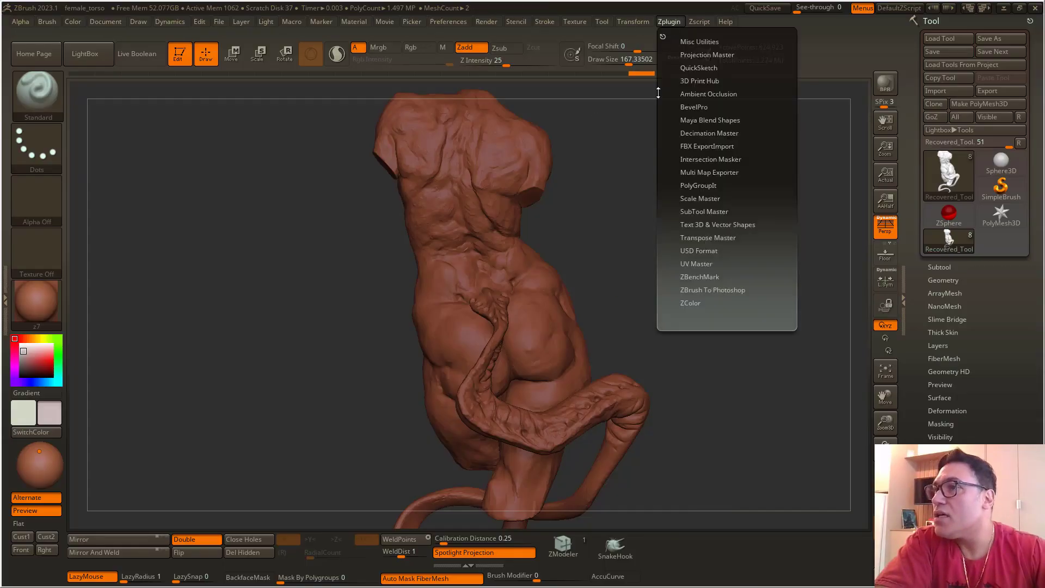
{"action": "left_click", "coordinate": [682, 146]}
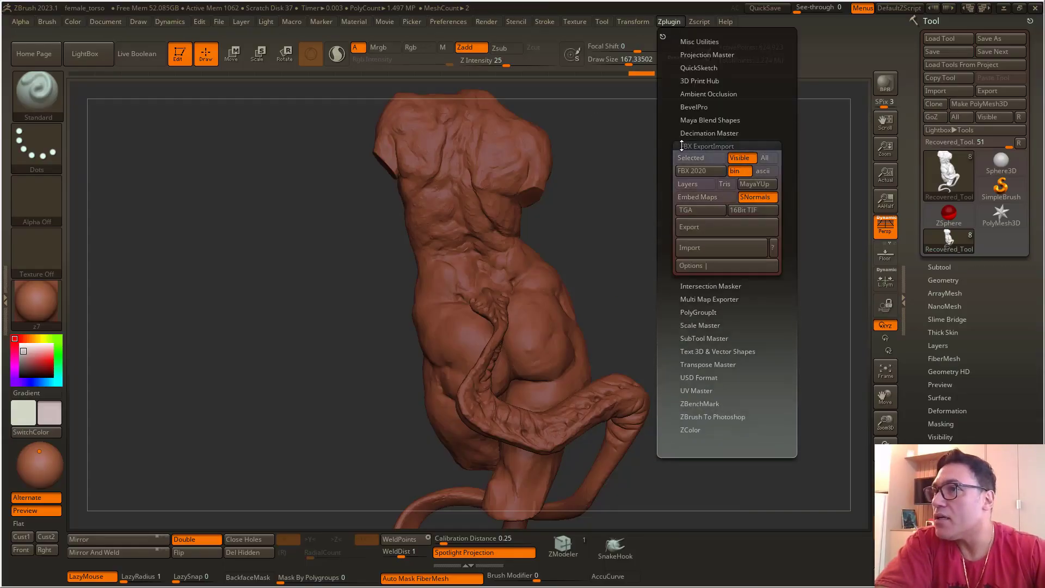
{"action": "left_click", "coordinate": [697, 228]}
{"action": "left_click", "coordinate": [612, 136]}
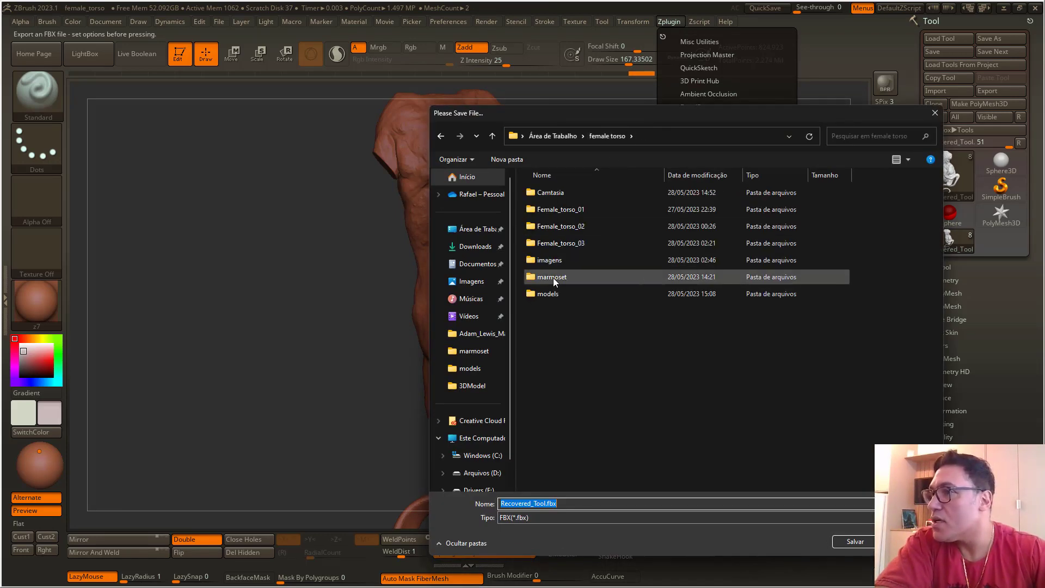
{"action": "double_click", "coordinate": [553, 277]}
{"action": "left_click", "coordinate": [571, 193]}
{"action": "double_click", "coordinate": [571, 196]}
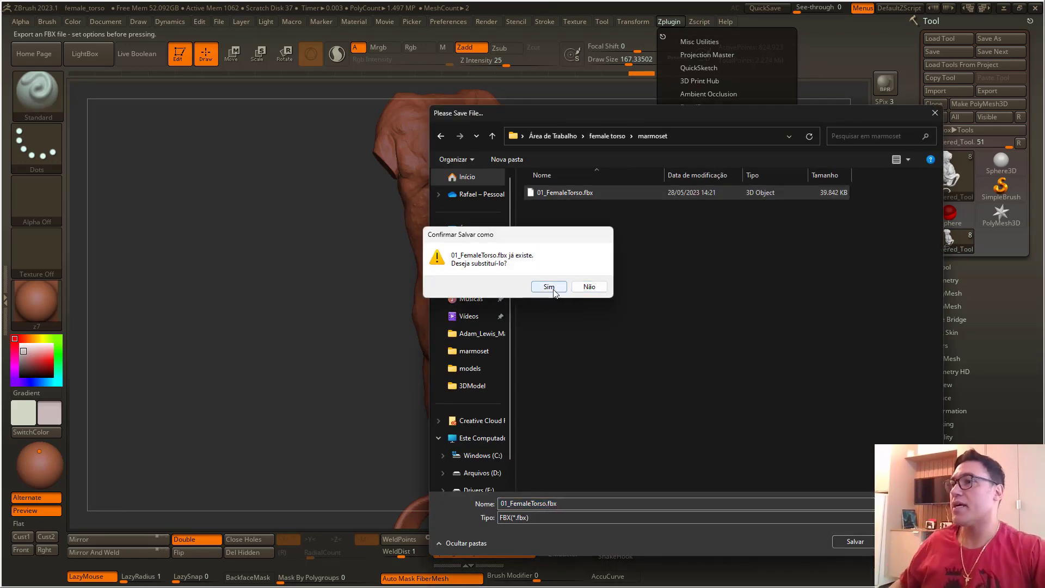
{"action": "left_click", "coordinate": [553, 286]}
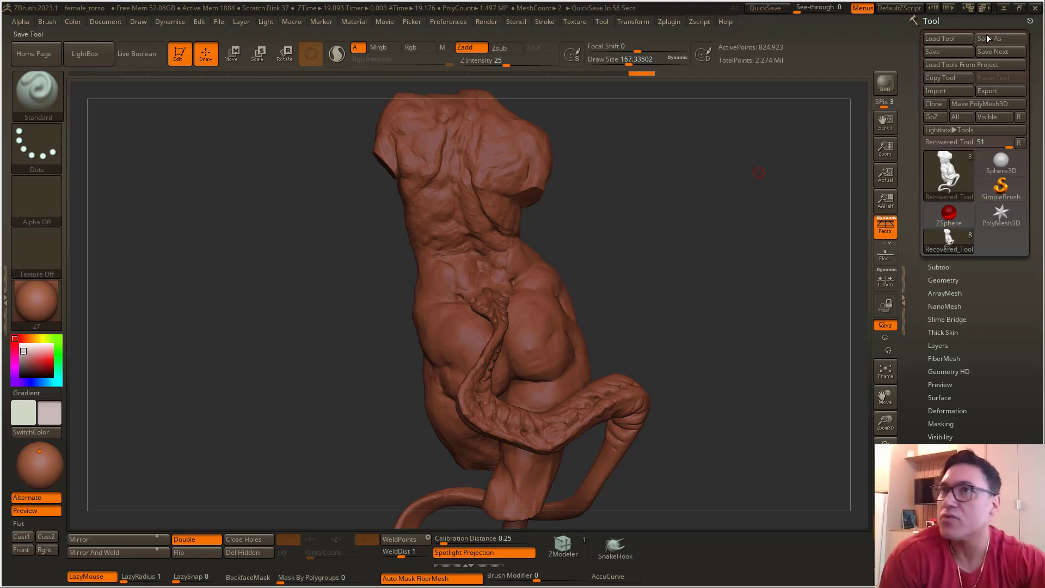
Step: Apply the 02_Torso material to the whole 01_FemaleTorso model in Marmoset Toolbag and return to ZBrush
{"action": "left_click", "coordinate": [1005, 9]}
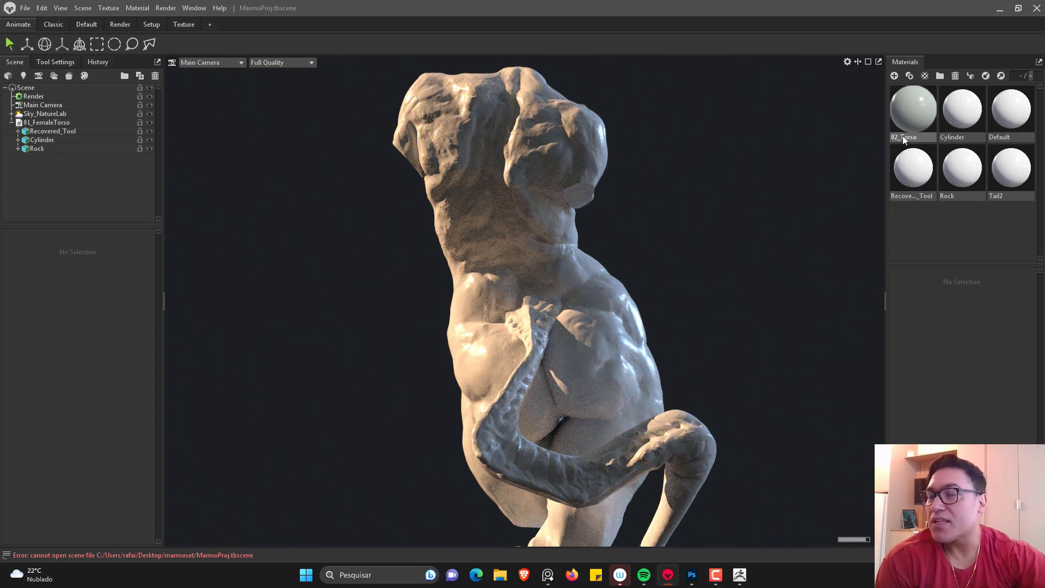
{"action": "mouse_move", "coordinate": [919, 108]}
{"action": "left_mouse_down"}
{"action": "mouse_move", "coordinate": [443, 174]}
{"action": "mouse_move", "coordinate": [168, 126]}
{"action": "mouse_move", "coordinate": [123, 136]}
{"action": "mouse_move", "coordinate": [67, 123]}
{"action": "left_mouse_up"}
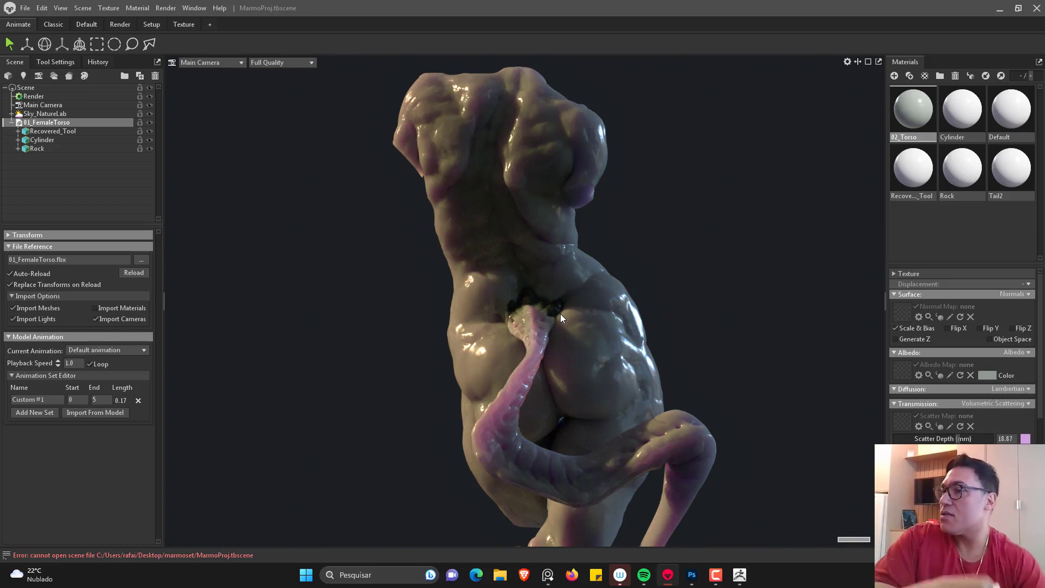
{"action": "left_click", "coordinate": [996, 10]}
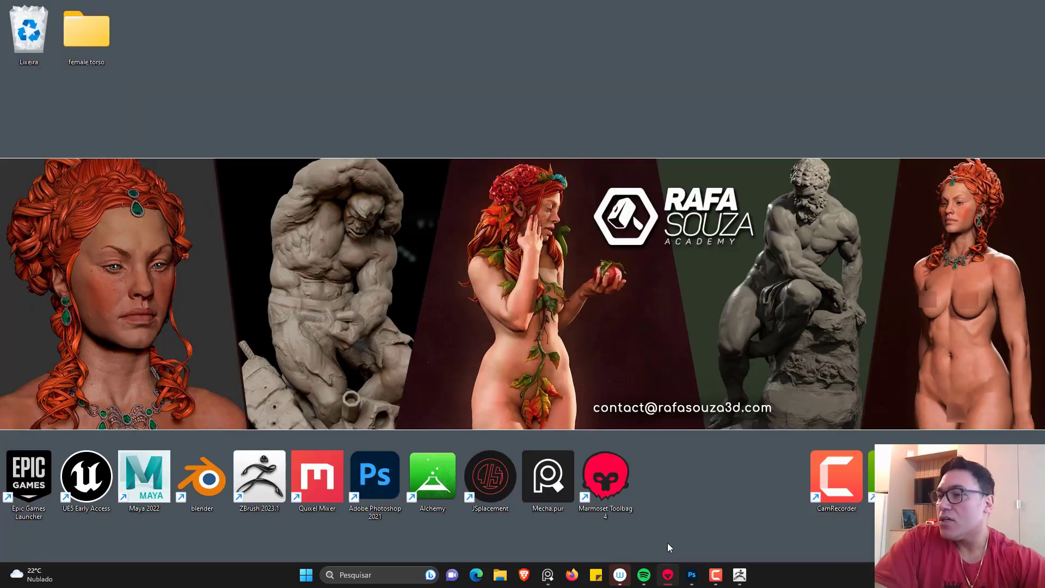
{"action": "left_click", "coordinate": [737, 579]}
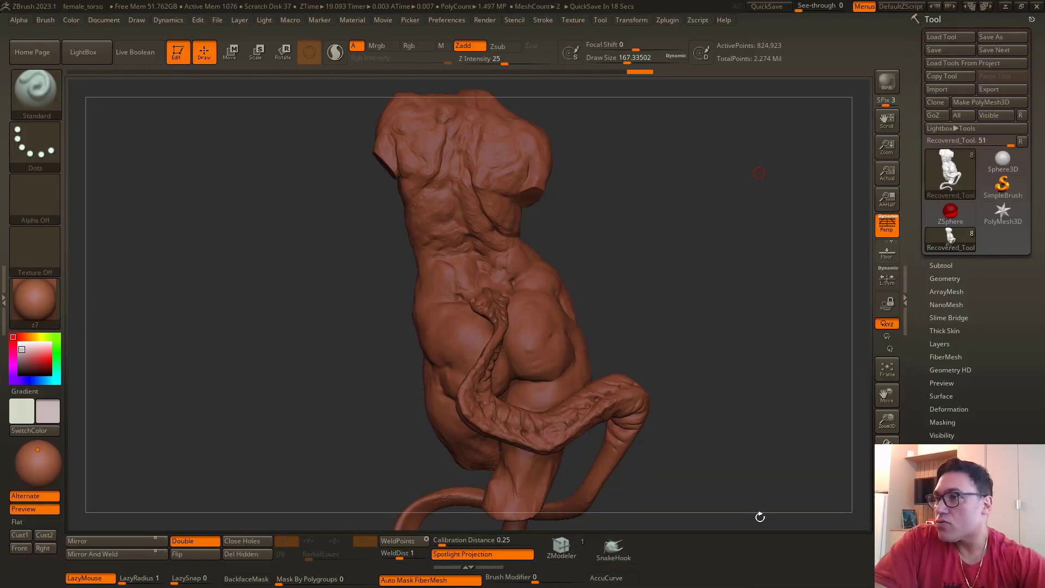
Step: Isolate the tail polygroup of the Recovered_Tool subtool and expand its visibility with Grow All
{"action": "left_click", "coordinate": [937, 266]}
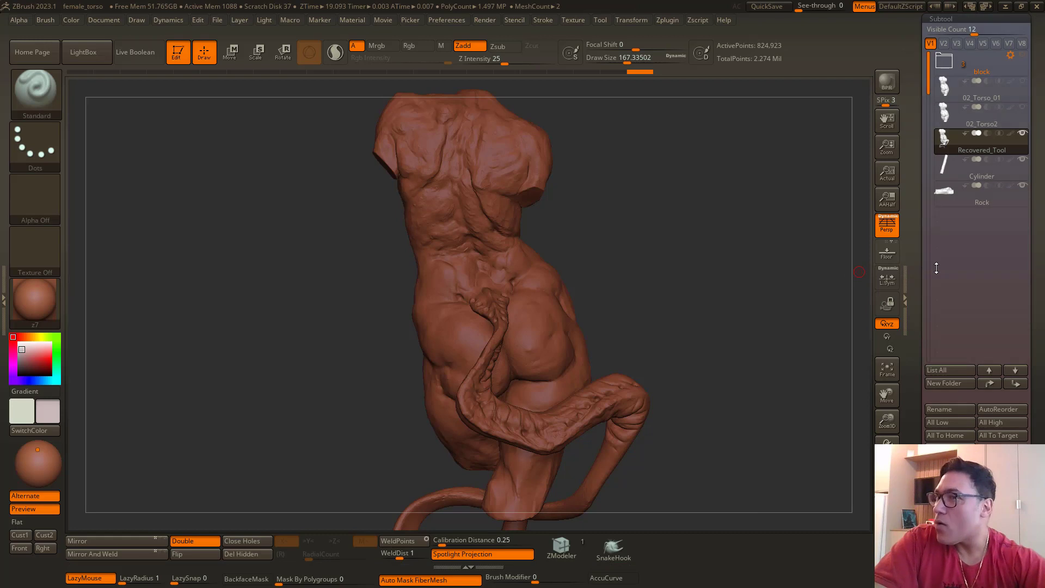
{"action": "left_click", "coordinate": [615, 412], "text": "ctrl+shift"}
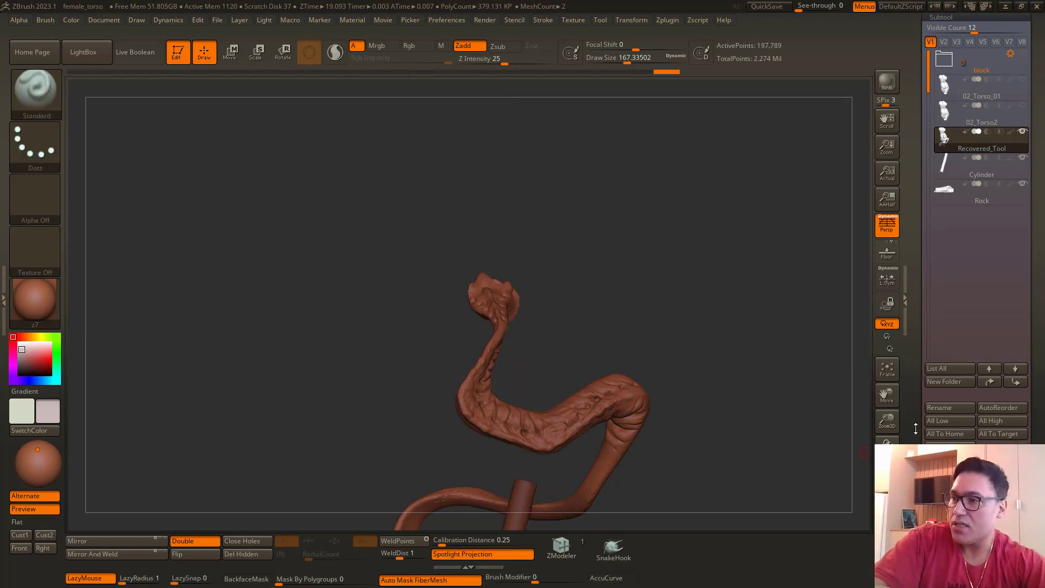
{"action": "left_click_drag", "start_coordinate": [915, 429], "coordinate": [915, 18]}
{"action": "left_click_drag", "start_coordinate": [774, 389], "coordinate": [755, 424]}
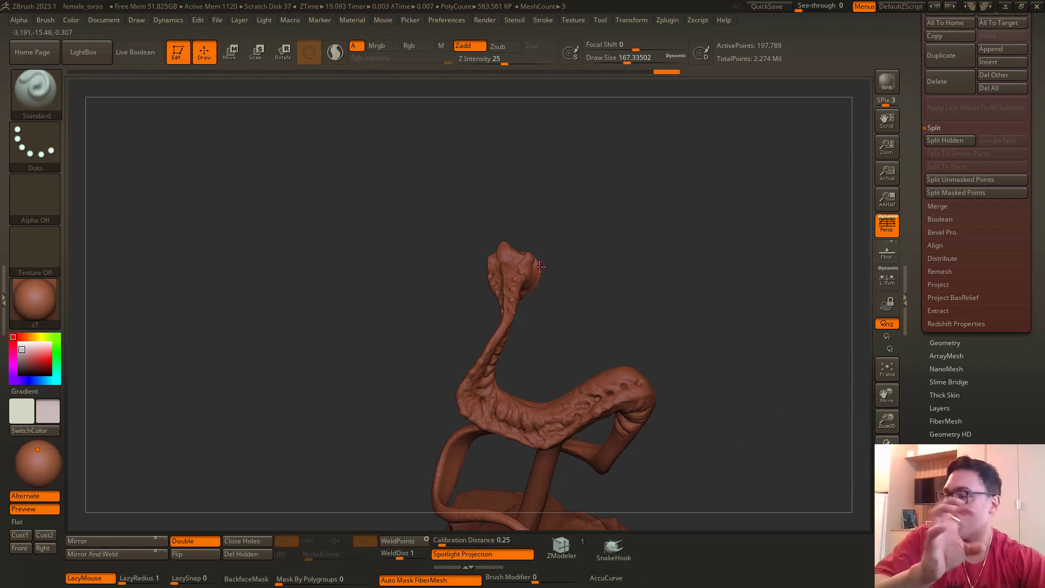
{"action": "left_click_drag", "start_coordinate": [915, 436], "coordinate": [915, 264]}
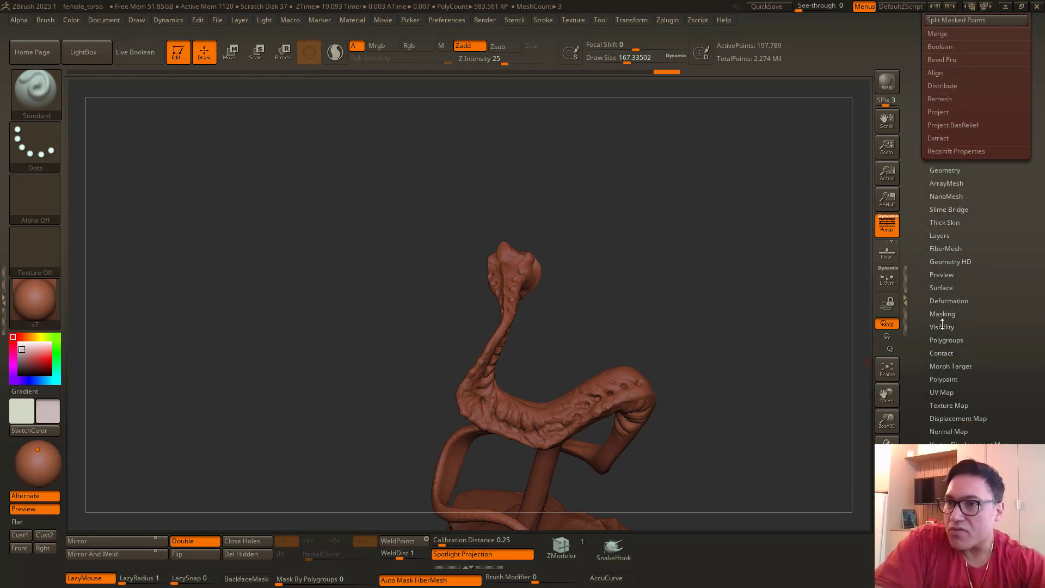
{"action": "left_click", "coordinate": [920, 326]}
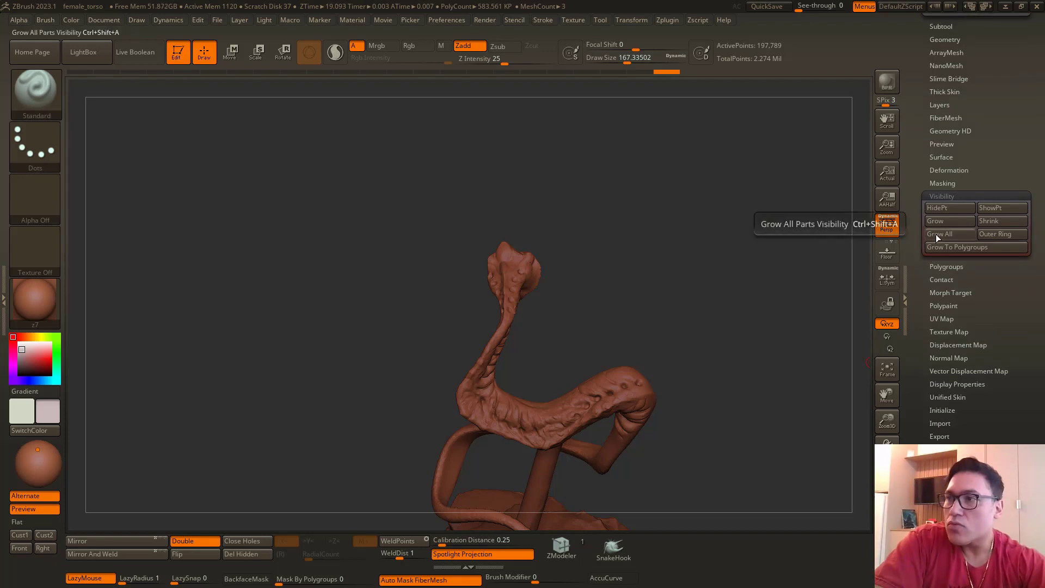
{"action": "left_click", "coordinate": [936, 234]}
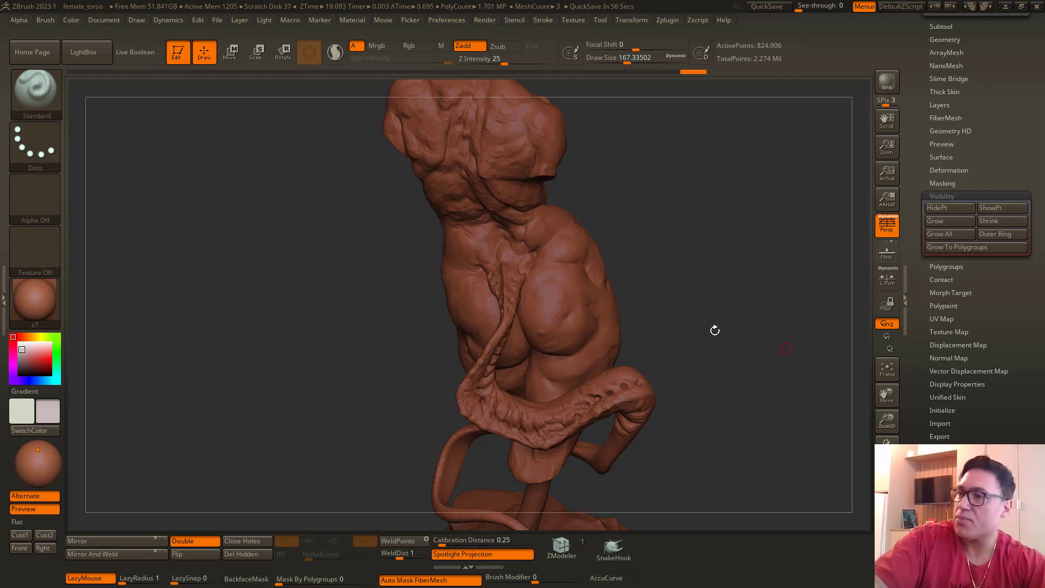
Step: Hide the tail polygroup, split it from the torso into its own subtool with Split Hidden, and minimize ZBrush
{"action": "left_click", "coordinate": [631, 398], "text": "ctrl+alt+shift"}
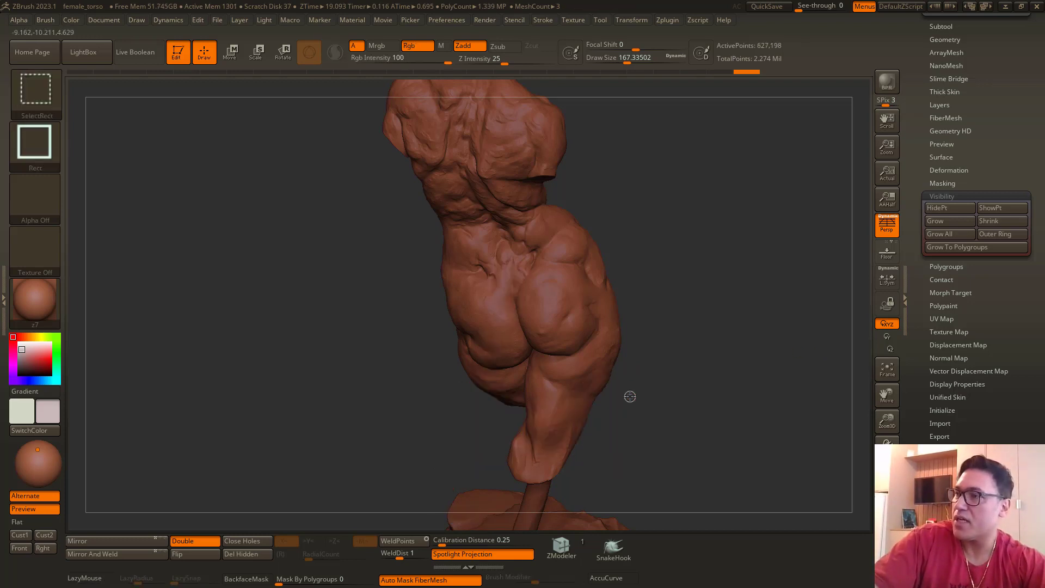
{"action": "left_click_drag", "start_coordinate": [732, 292], "coordinate": [755, 387], "text": "ctrl+shift"}
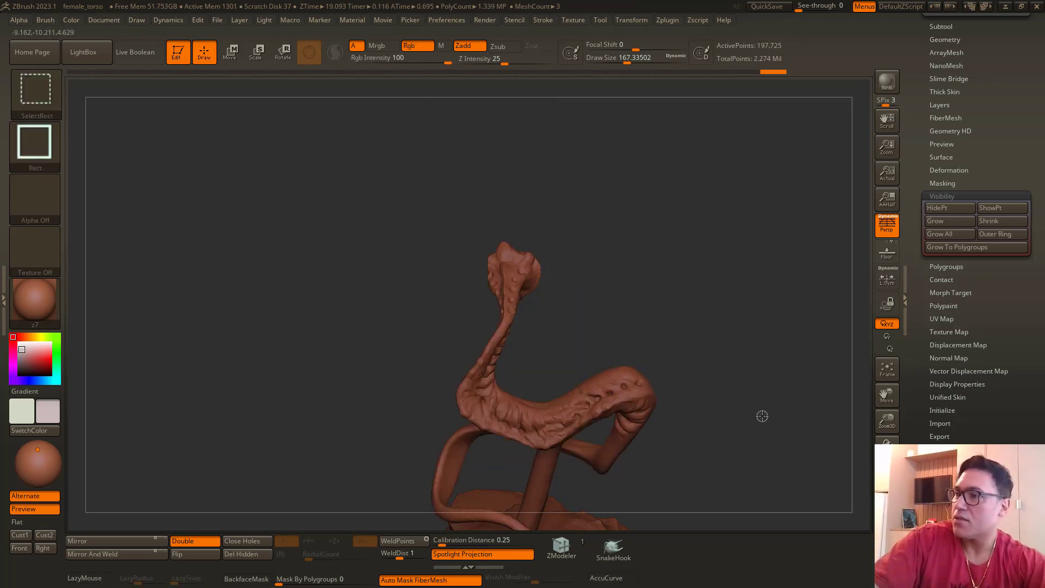
{"action": "left_click", "coordinate": [940, 26]}
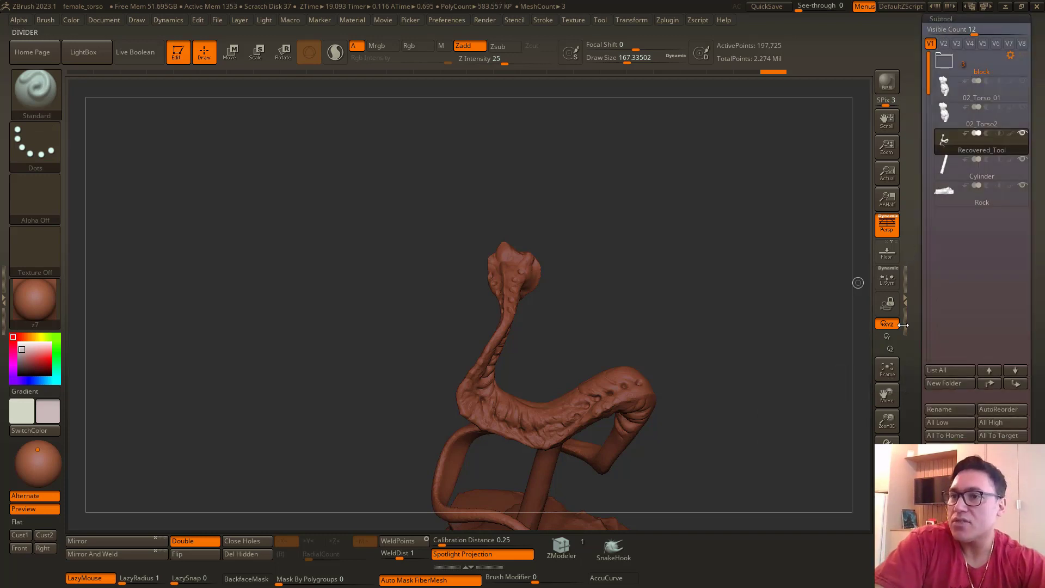
{"action": "left_click_drag", "start_coordinate": [916, 316], "coordinate": [919, 228]}
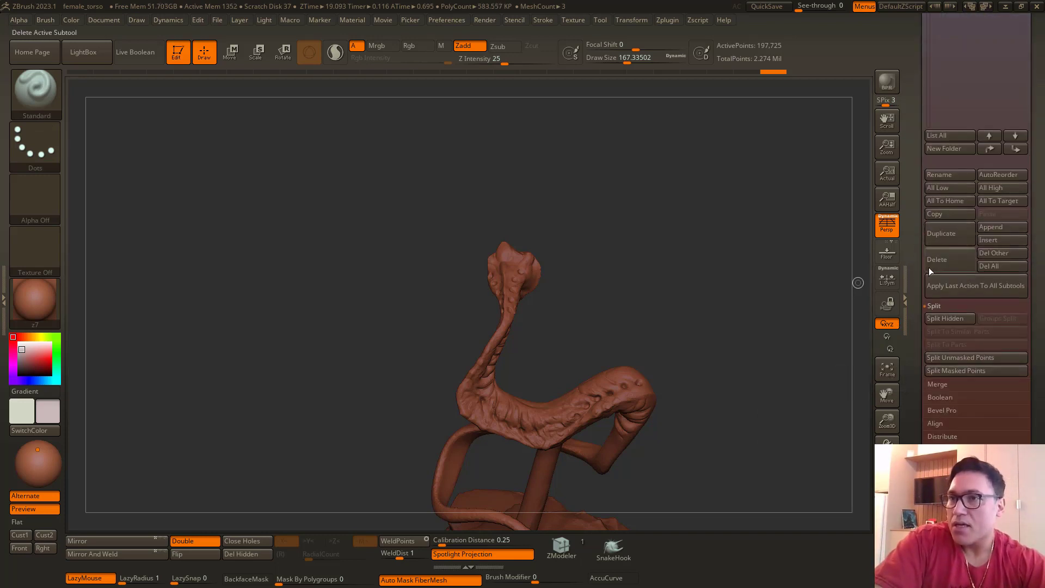
{"action": "scroll", "coordinate": [919, 285], "scroll_direction": "up", "scroll_amount": 2}
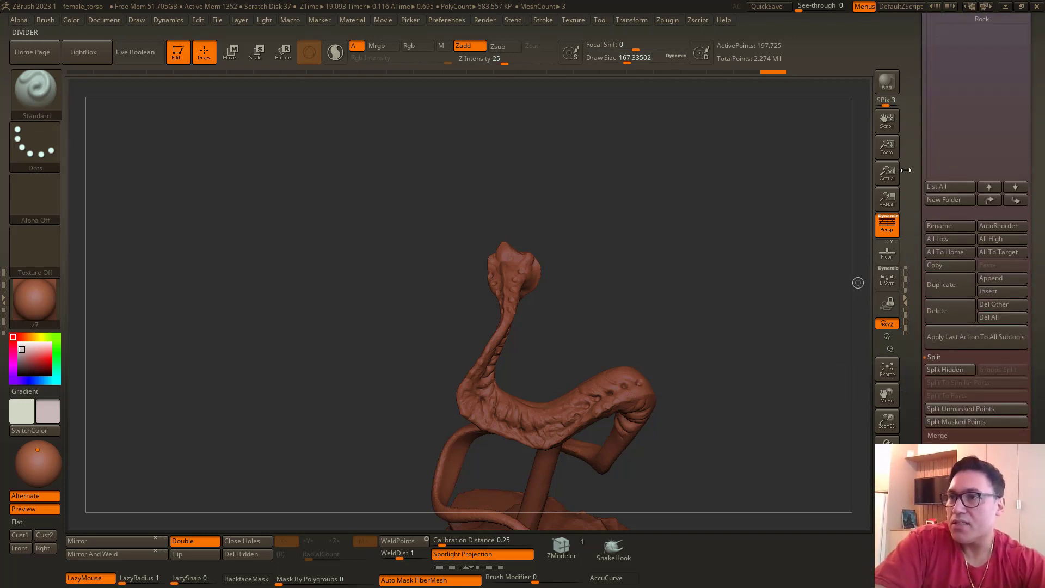
{"action": "left_click_drag", "start_coordinate": [790, 208], "coordinate": [823, 292], "text": "ctrl+shift"}
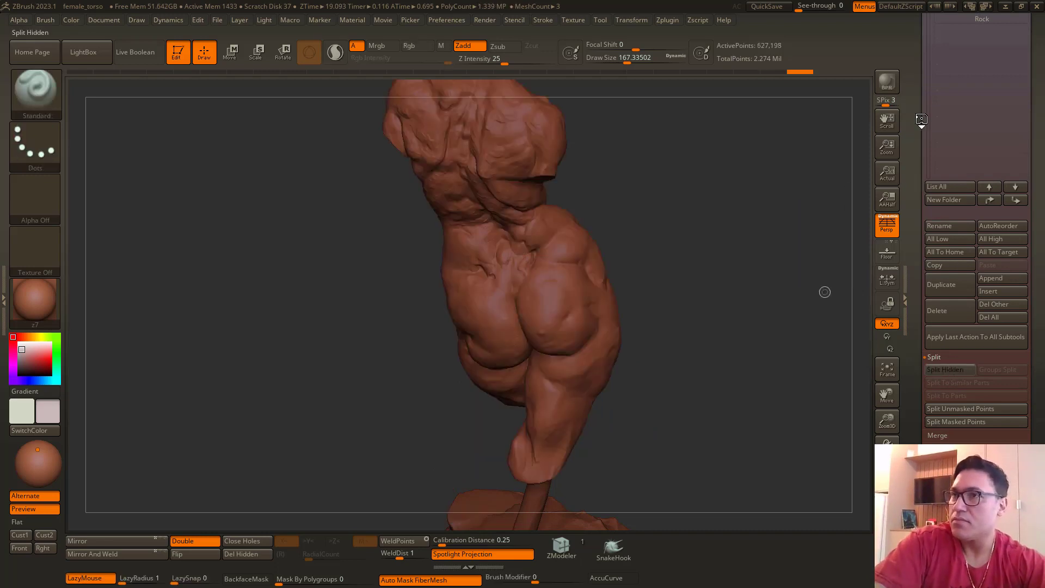
{"action": "scroll", "coordinate": [947, 126], "scroll_direction": "up", "scroll_amount": 5}
{"action": "mouse_move", "coordinate": [956, 125]}
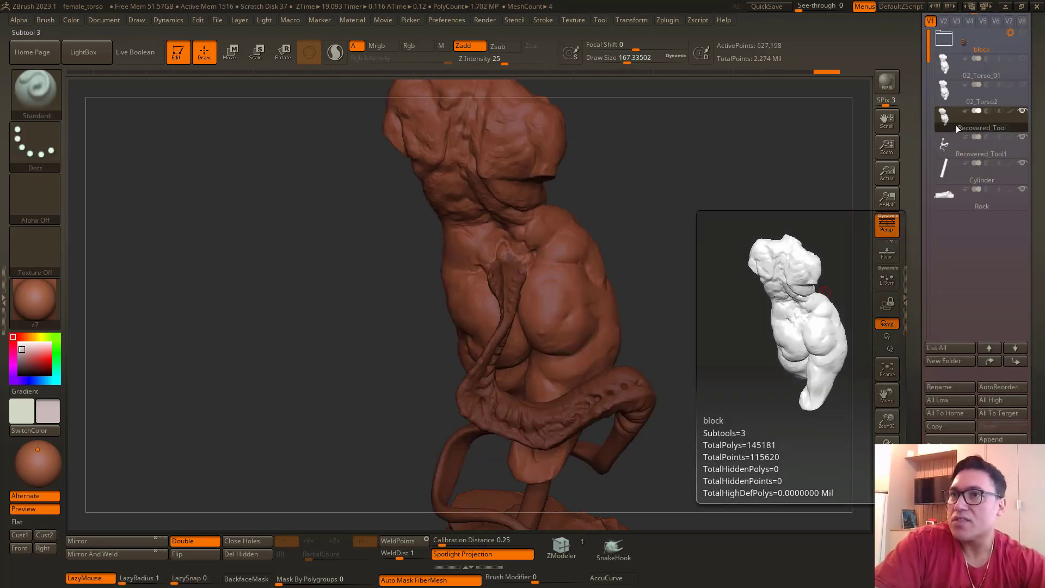
{"action": "left_click", "coordinate": [1005, 6]}
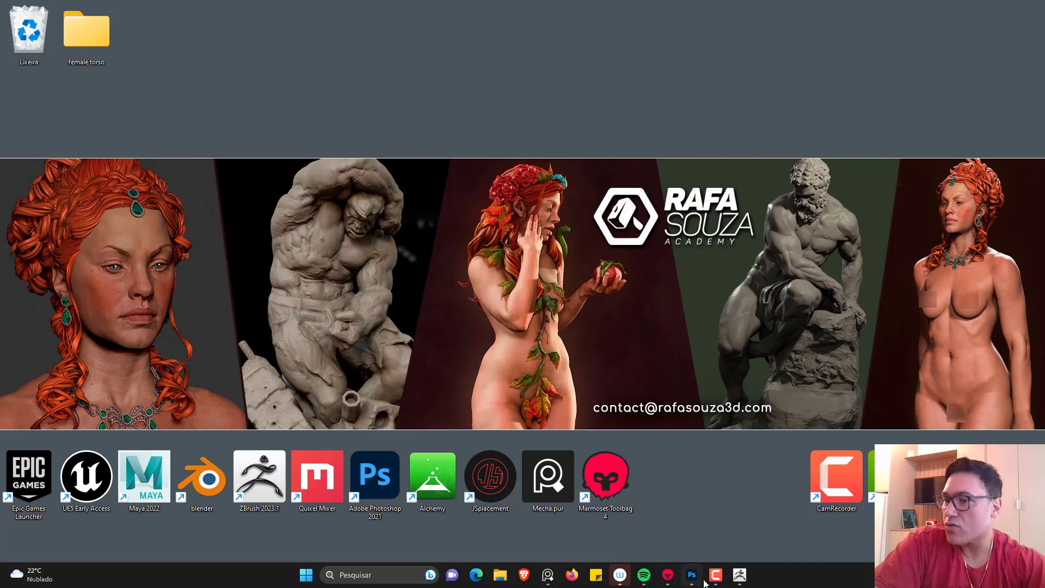
Step: Check the current render in Marmoset Toolbag and return to ZBrush
{"action": "left_click", "coordinate": [673, 575]}
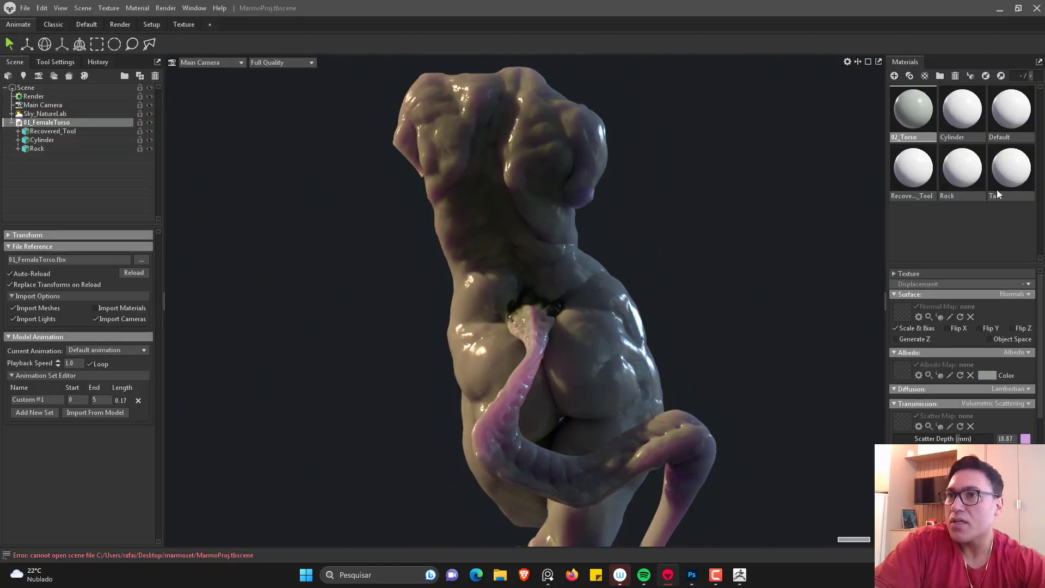
{"action": "left_click", "coordinate": [1002, 9]}
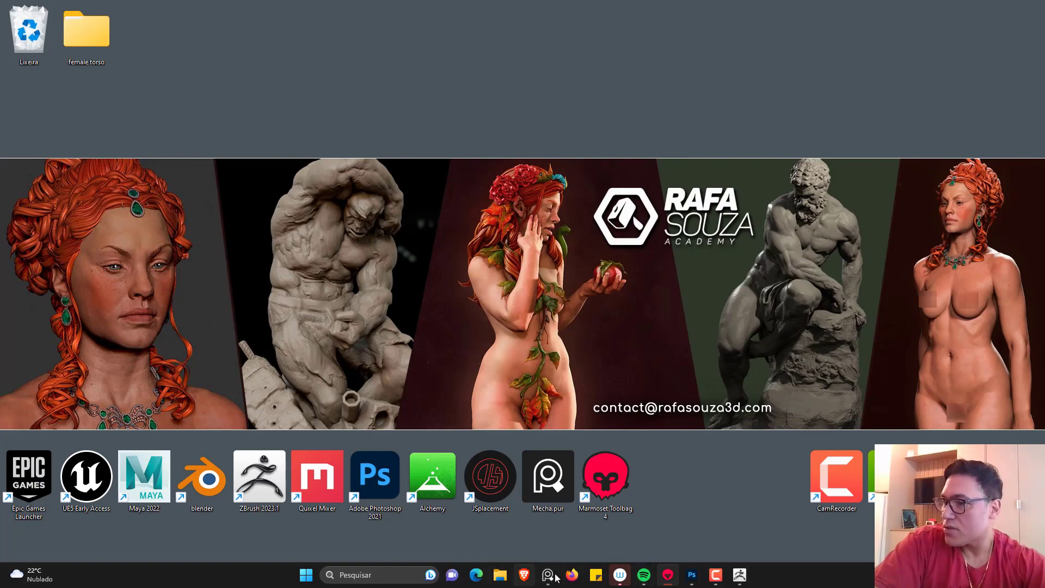
{"action": "left_click", "coordinate": [739, 575]}
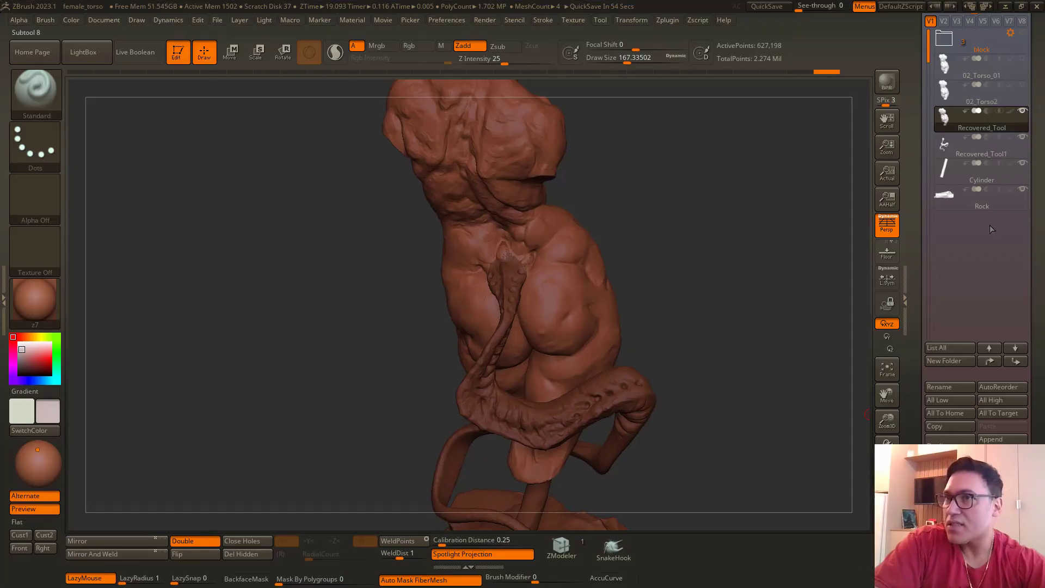
Step: Rename the selected Recovered_Tool torso subtool as Tail2
{"action": "left_click", "coordinate": [942, 387]}
{"action": "type", "text": "Tai"}
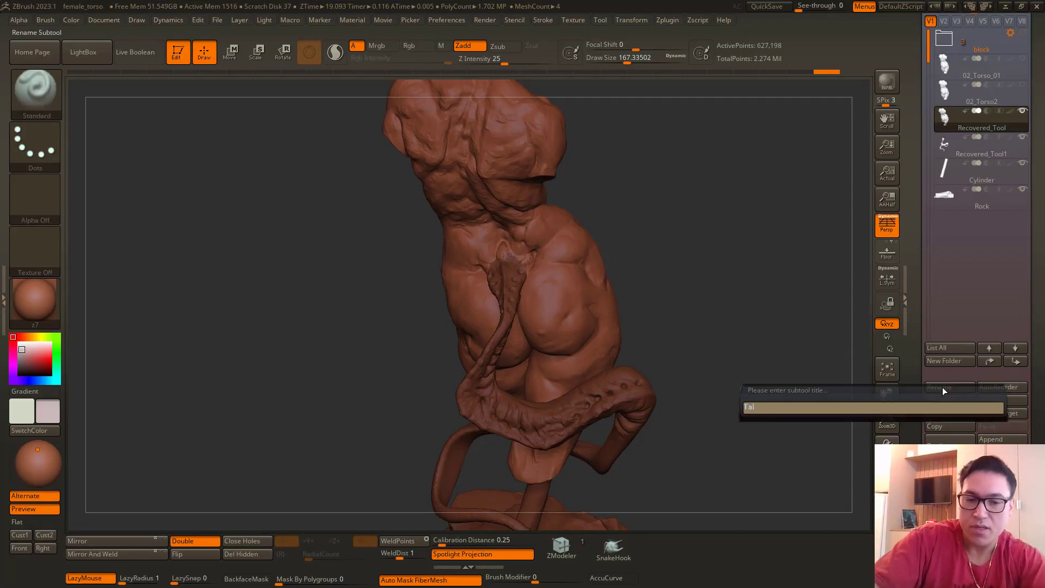
{"action": "type", "text": "l2"}
{"action": "key", "text": "Return"}
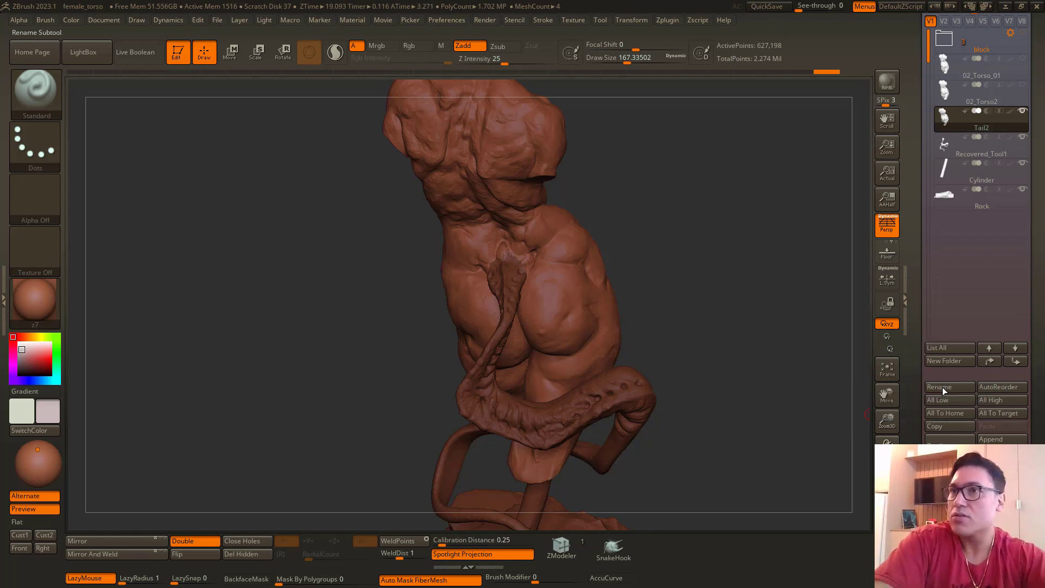
Step: Rename the split-off tail subtool Recovered_Tool1 as Tail2
{"action": "mouse_move", "coordinate": [950, 98]}
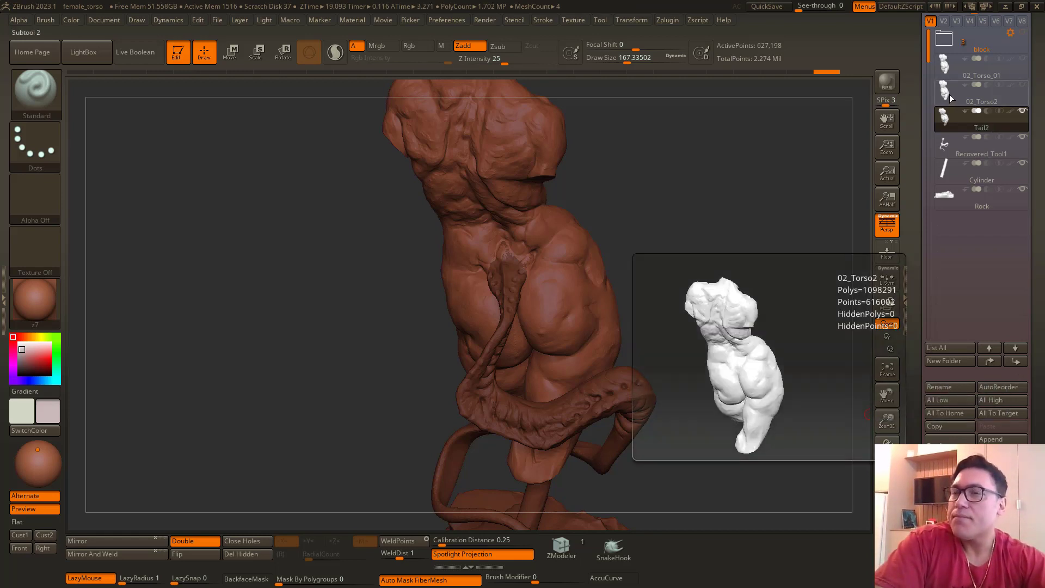
{"action": "left_click", "coordinate": [955, 146]}
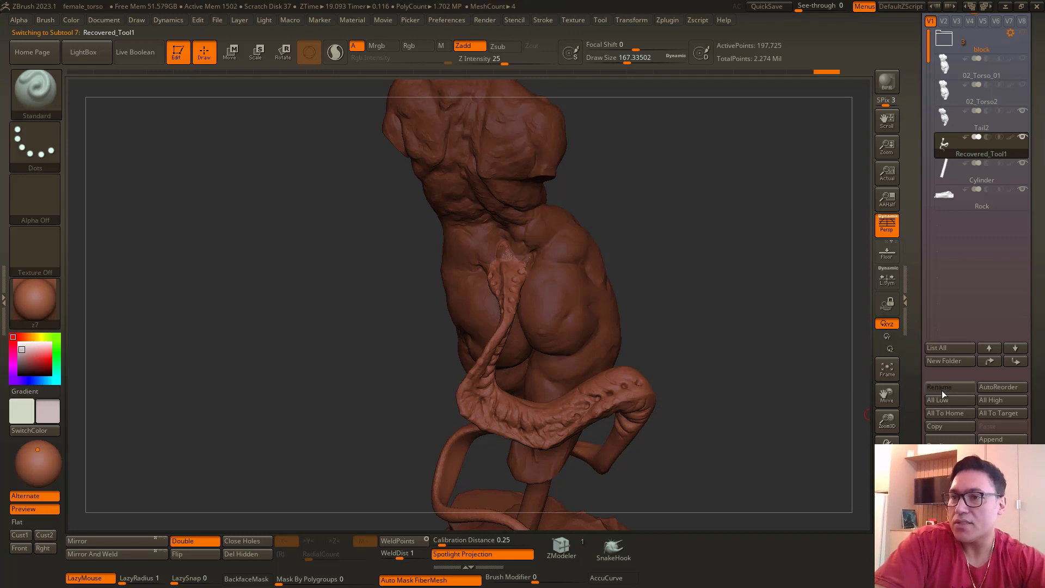
{"action": "left_click", "coordinate": [942, 390]}
{"action": "type", "text": "Tail2"}
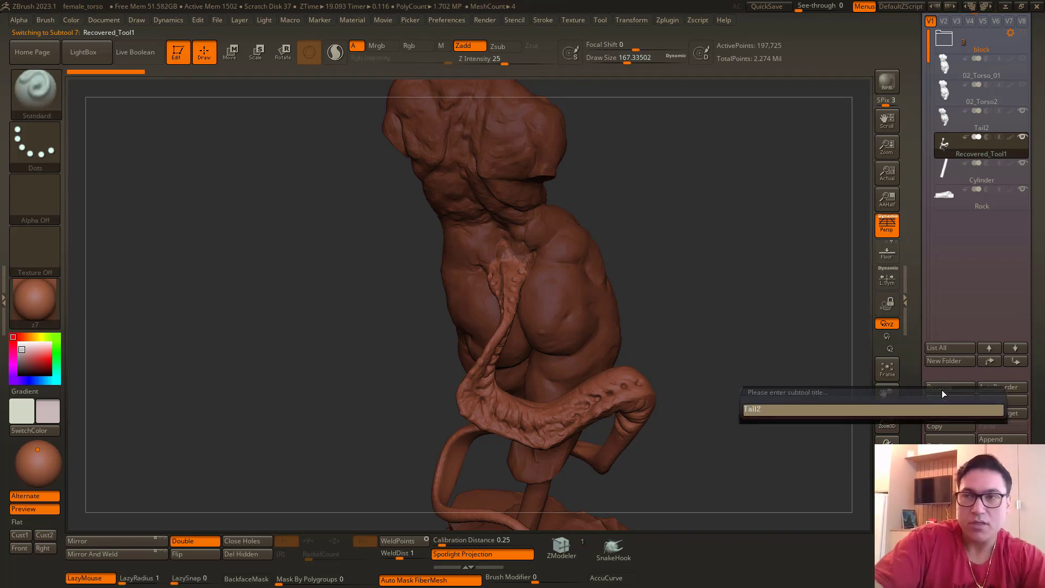
{"action": "key", "text": "Return"}
Step: Select the torso subtool, activate the ClayBuildup brush and rename the subtool as 02_torso
{"action": "left_click", "coordinate": [947, 124]}
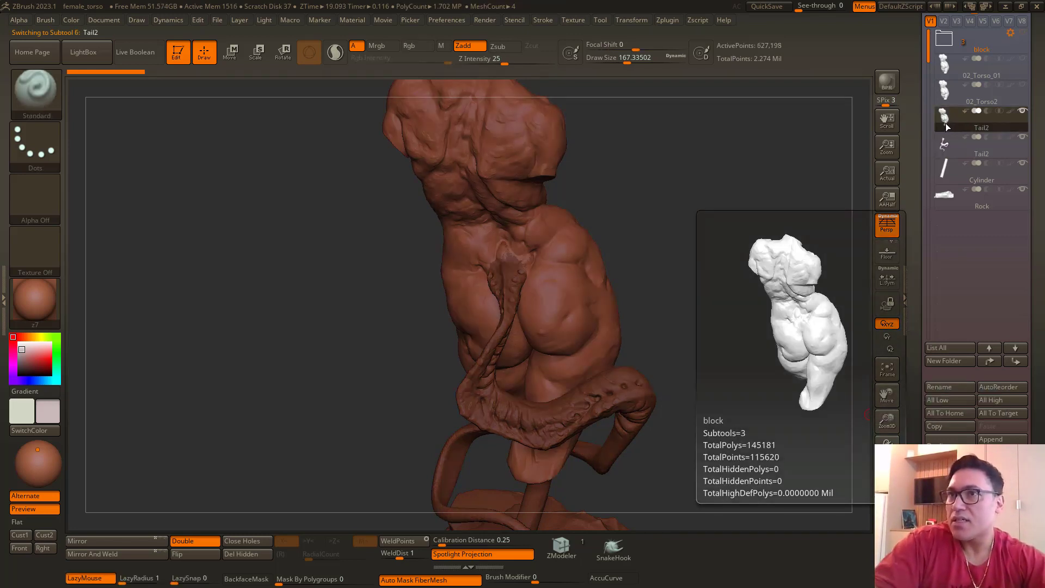
{"action": "key", "text": "b"}
{"action": "key", "text": "c"}
{"action": "key", "text": "b"}
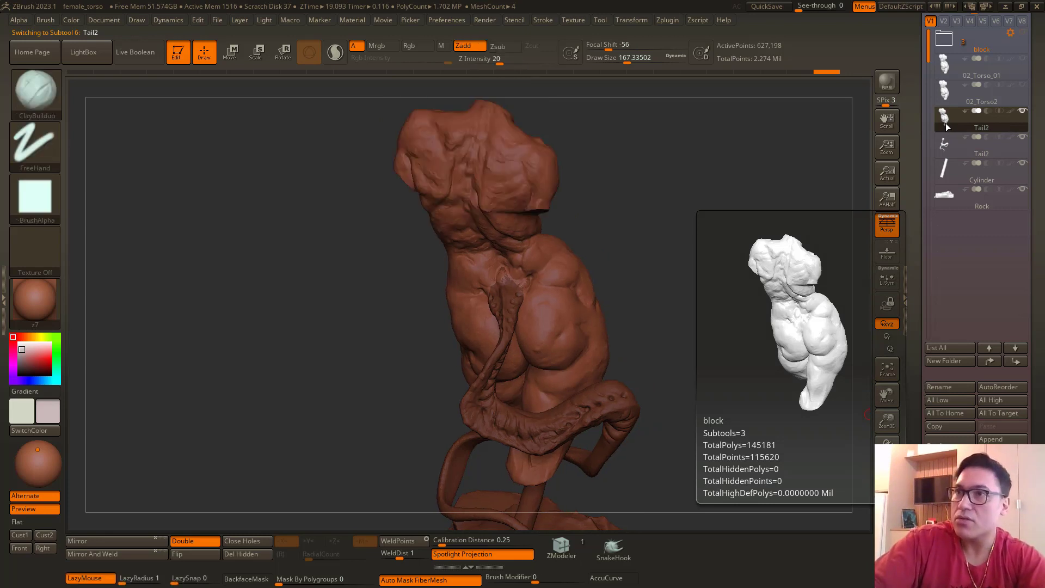
{"action": "left_click", "coordinate": [941, 384]}
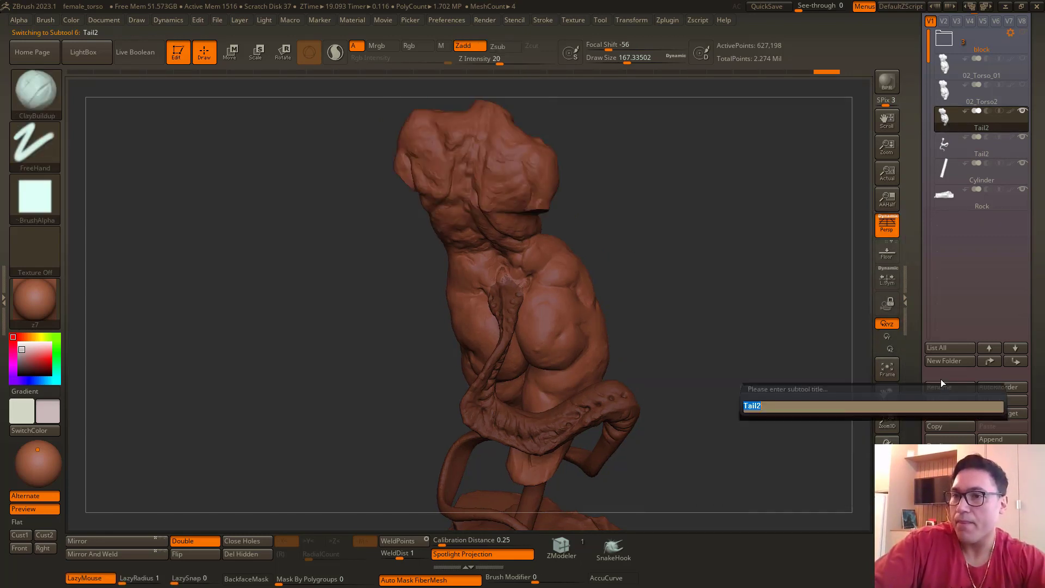
{"action": "type", "text": "02_t"}
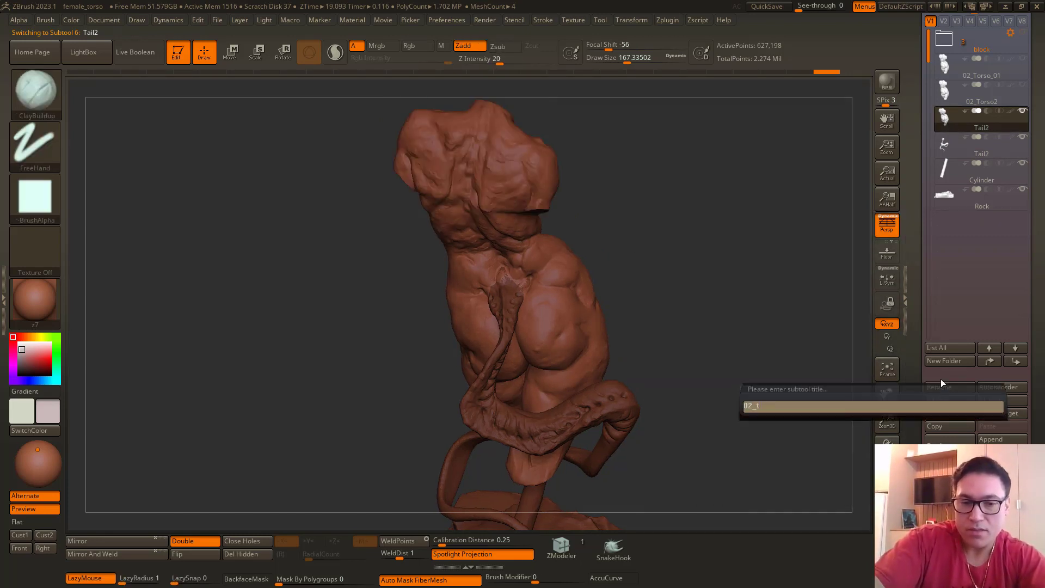
{"action": "type", "text": "orso"}
{"action": "key", "text": "Return"}
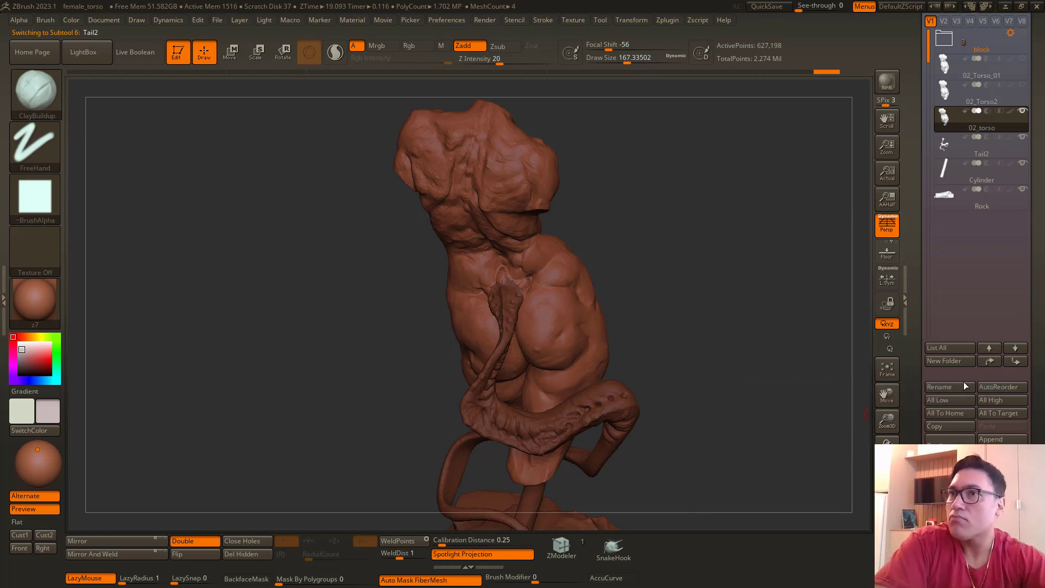
{"action": "left_click", "coordinate": [995, 399]}
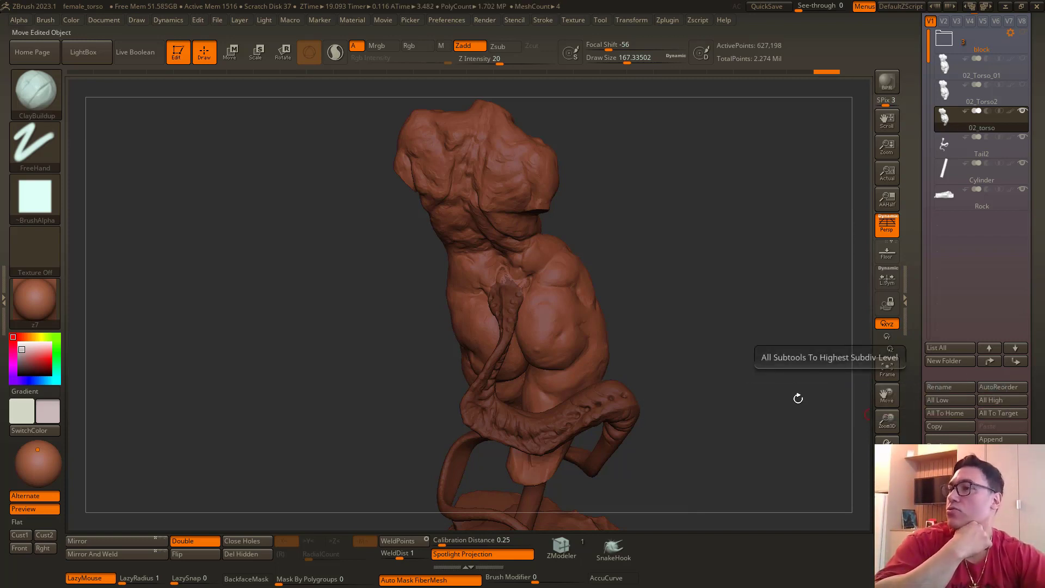
Step: Export the visible subtools as a binary FBX, replacing 01_FemaleTorso.fbx in the marmoset folder with the separated tail version
{"action": "mouse_move", "coordinate": [702, 306]}
{"action": "left_mouse_down"}
{"action": "mouse_move", "coordinate": [685, 303]}
{"action": "mouse_move", "coordinate": [713, 303]}
{"action": "left_mouse_up"}
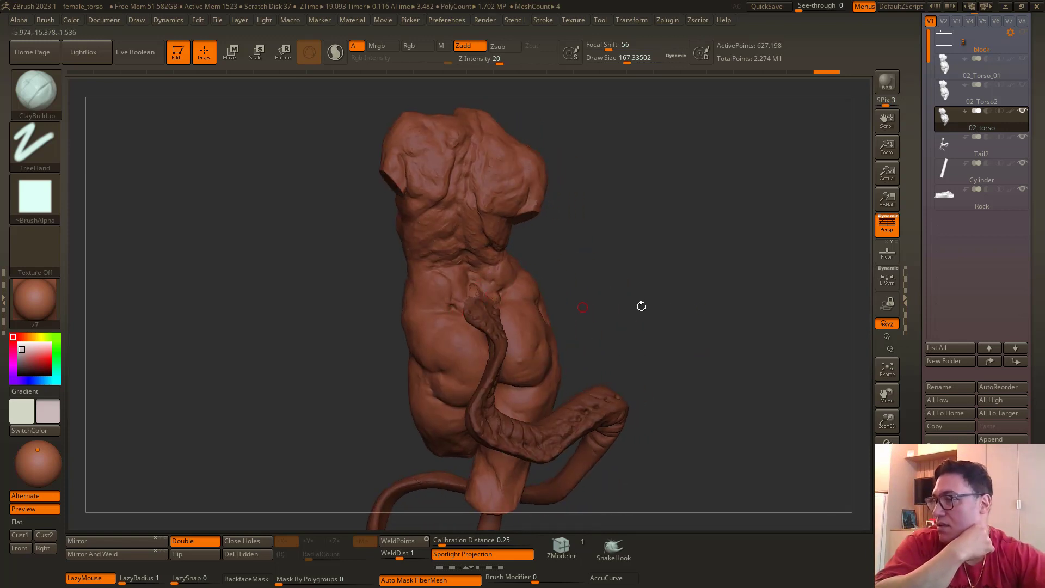
{"action": "mouse_move", "coordinate": [641, 303]}
{"action": "left_mouse_down"}
{"action": "mouse_move", "coordinate": [737, 303]}
{"action": "mouse_move", "coordinate": [678, 303]}
{"action": "mouse_move", "coordinate": [695, 301]}
{"action": "mouse_move", "coordinate": [698, 287]}
{"action": "mouse_move", "coordinate": [772, 274]}
{"action": "left_mouse_up"}
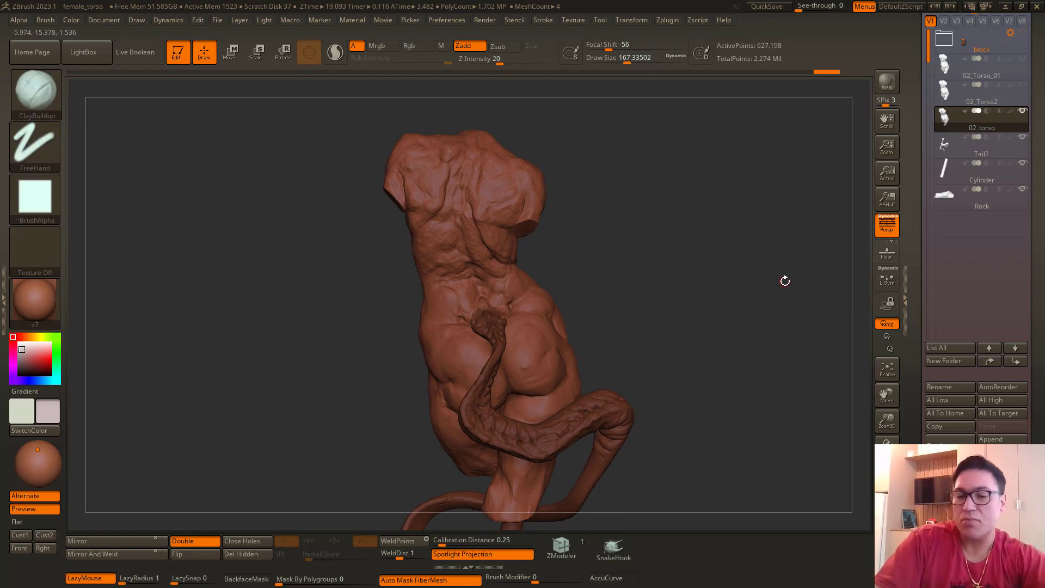
{"action": "left_click", "coordinate": [628, 20]}
{"action": "mouse_move", "coordinate": [662, 20]}
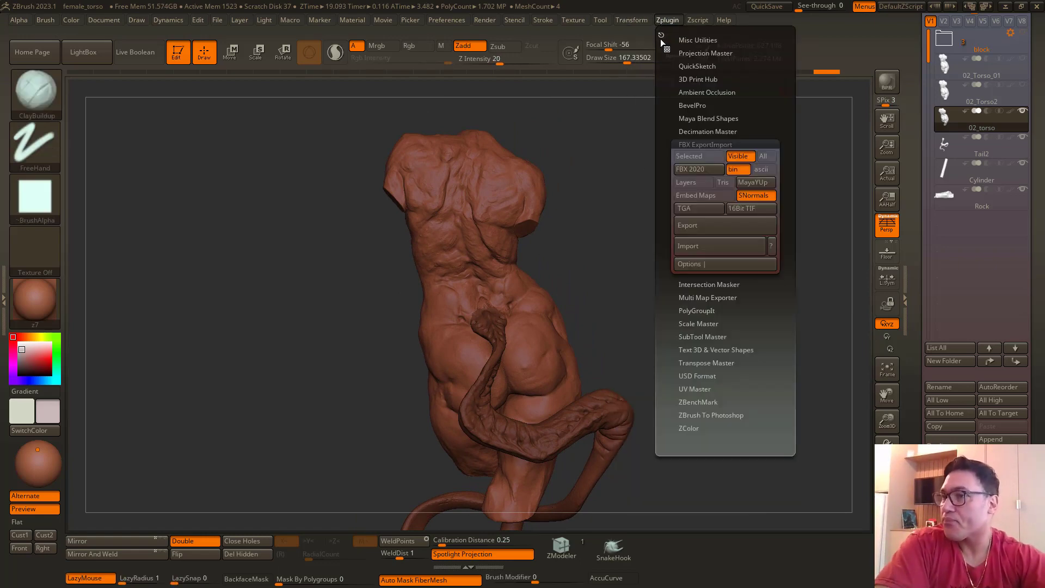
{"action": "left_click", "coordinate": [700, 228]}
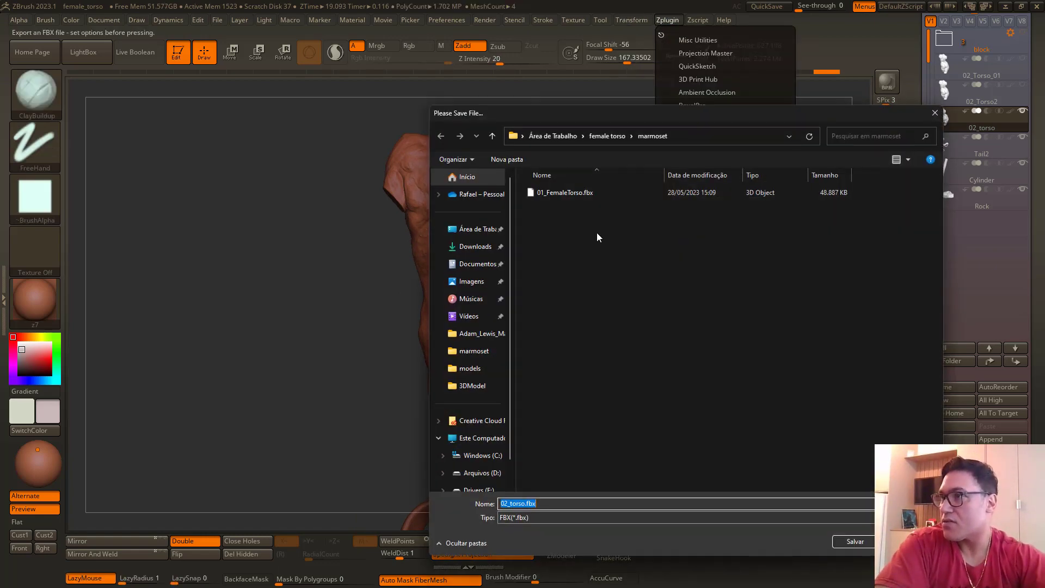
{"action": "double_click", "coordinate": [587, 192]}
{"action": "left_click", "coordinate": [549, 286]}
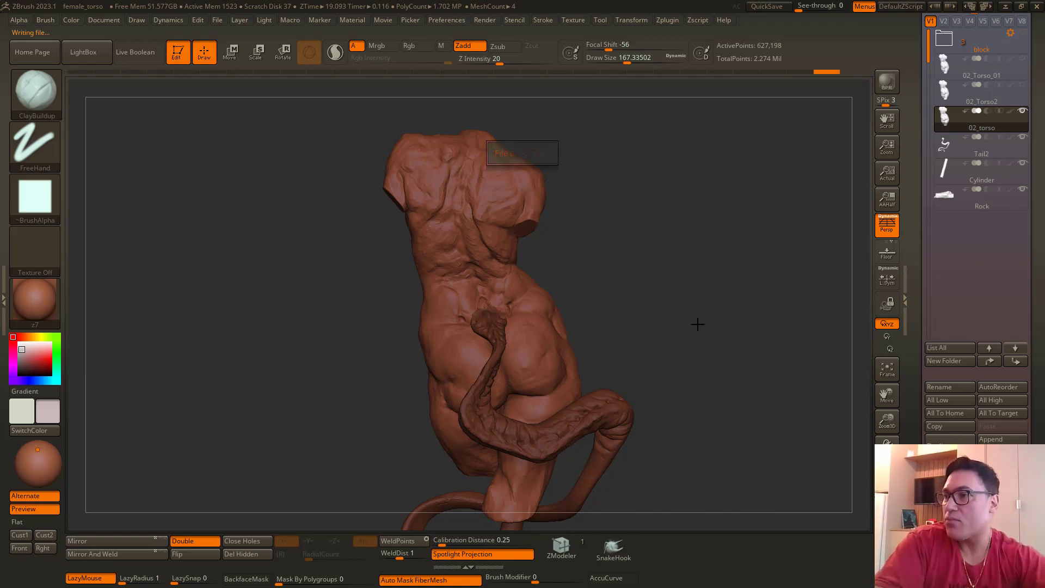
Step: Switch to Marmoset Toolbag and assign the 02_Torso material to the reloaded 01_FemaleTorso model
{"action": "left_click_drag", "start_coordinate": [695, 322], "coordinate": [554, 385]}
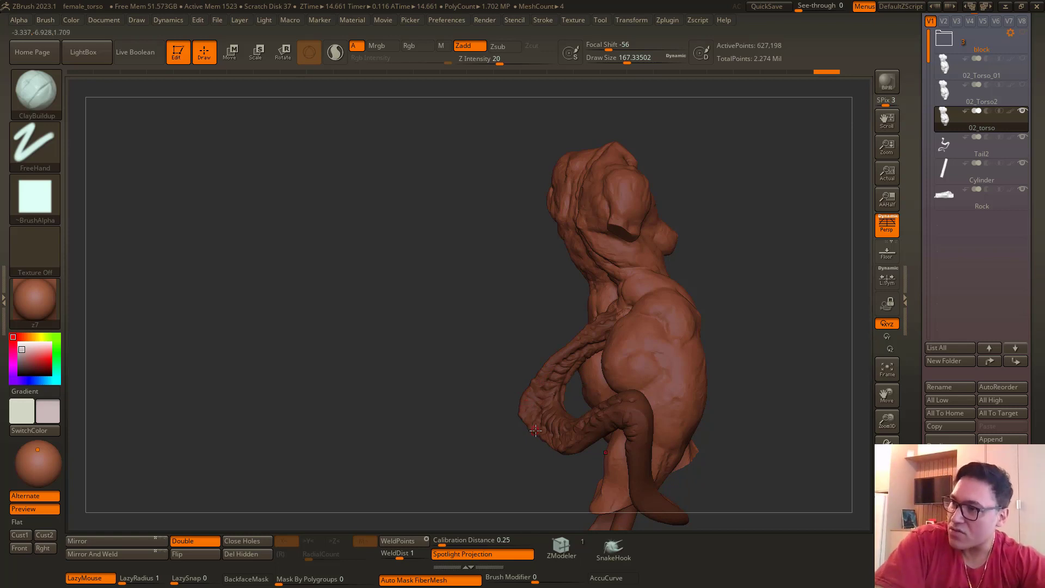
{"action": "left_click", "coordinate": [1006, 6]}
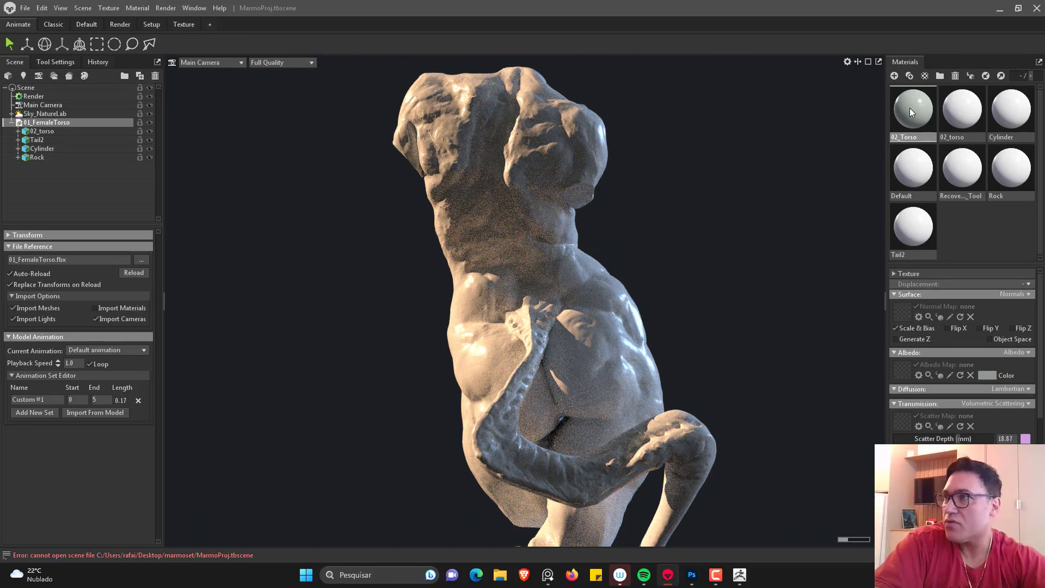
{"action": "left_click_drag", "start_coordinate": [909, 108], "coordinate": [77, 123]}
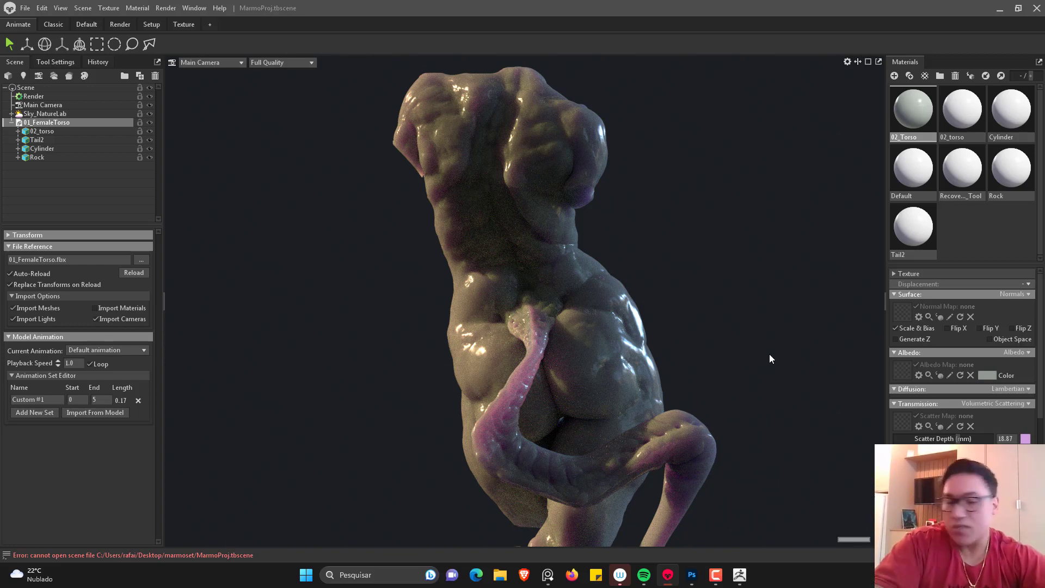
Step: Add a capture of the updated Marmoset render as a new layer in Photoshop's Sem Título-2 and compare it with the previous one
{"action": "left_click", "coordinate": [691, 575]}
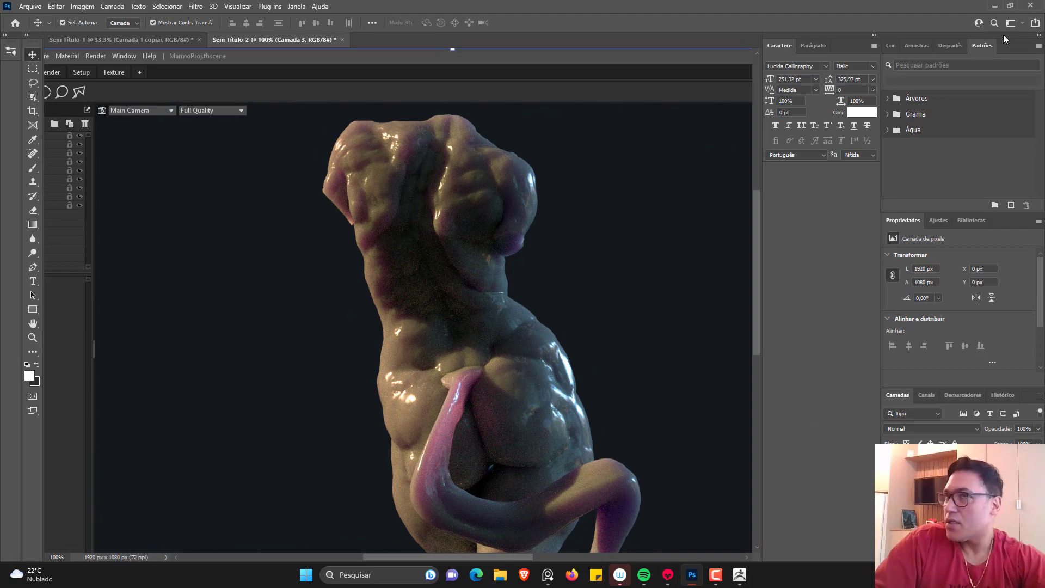
{"action": "left_click", "coordinate": [994, 6]}
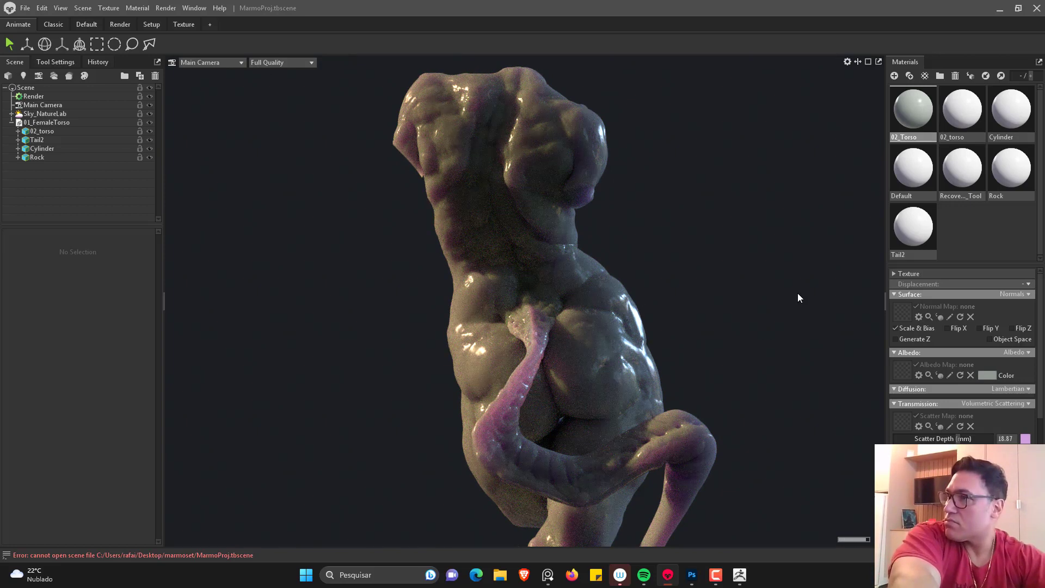
{"action": "left_click", "coordinate": [691, 574]}
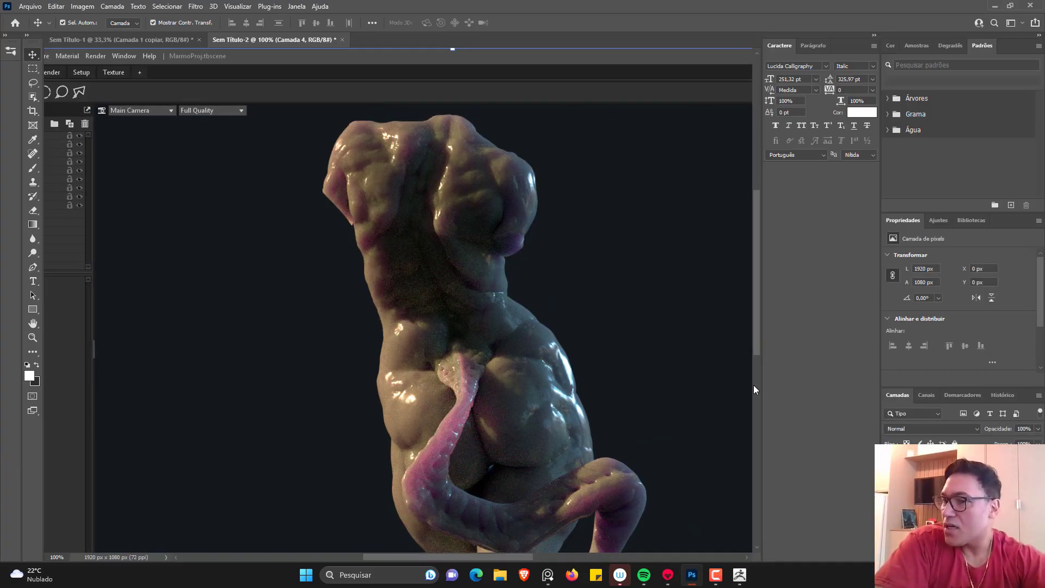
{"action": "scroll", "coordinate": [753, 385], "scroll_direction": "down", "scroll_amount": 2}
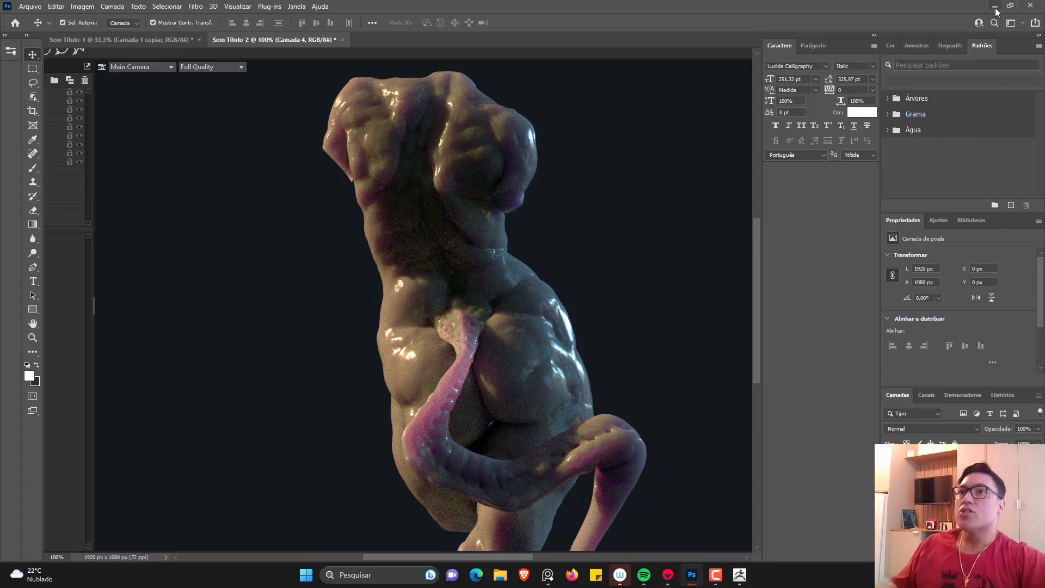
Step: Return to ZBrush and make the Tail2 subtool active, framing the bend of the tail
{"action": "left_click", "coordinate": [621, 573]}
{"action": "left_click", "coordinate": [716, 575]}
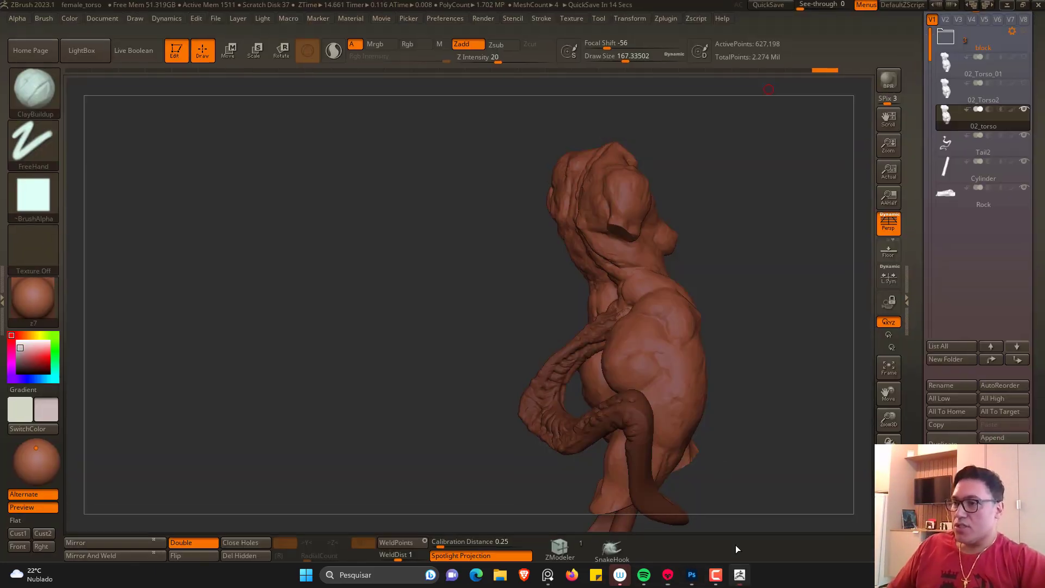
{"action": "left_click_drag", "start_coordinate": [345, 320], "coordinate": [376, 280], "text": "alt"}
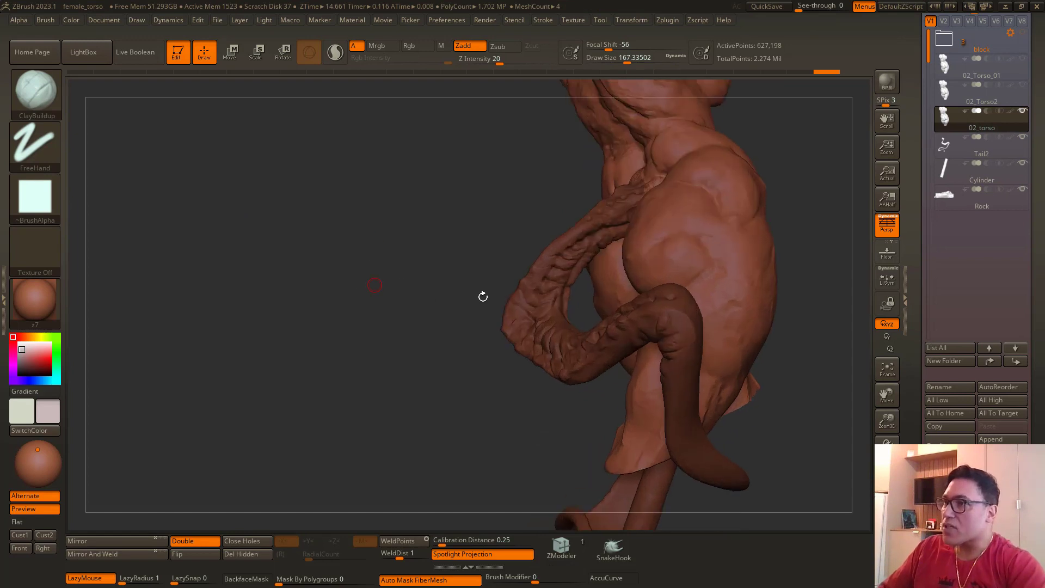
{"action": "left_click", "coordinate": [517, 281], "text": "alt"}
{"action": "left_click_drag", "start_coordinate": [448, 253], "coordinate": [432, 239], "text": "alt"}
Step: Choose the Move Topological brush and set its draw size to about 77 for reshaping the tail
{"action": "key", "text": "b"}
{"action": "key", "text": "m"}
{"action": "key", "text": "t"}
{"action": "key", "text": "space"}
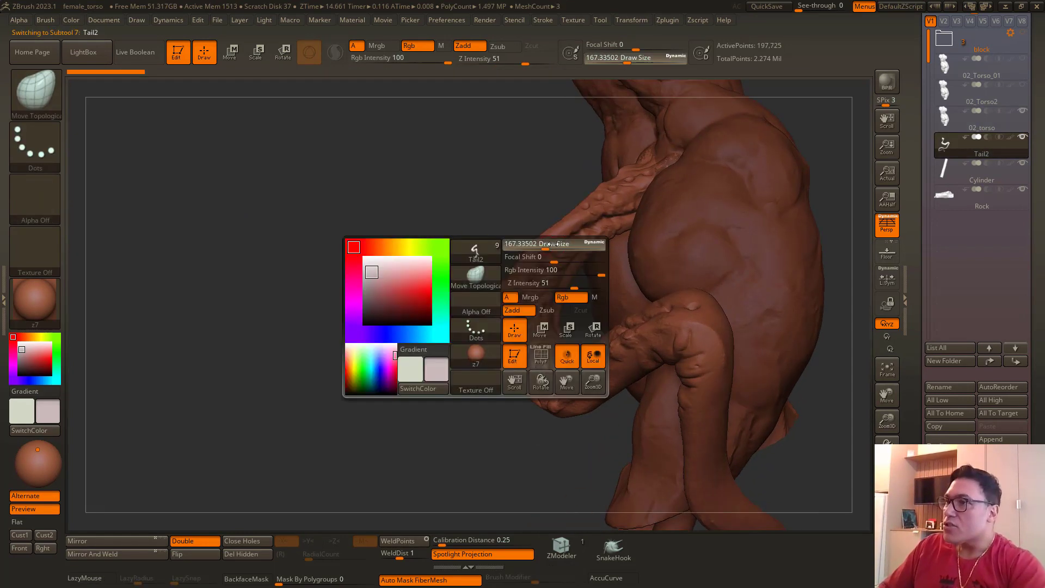
{"action": "mouse_move", "coordinate": [543, 243]}
{"action": "left_mouse_down"}
{"action": "mouse_move", "coordinate": [558, 244]}
{"action": "mouse_move", "coordinate": [544, 227]}
{"action": "mouse_move", "coordinate": [502, 225]}
{"action": "left_mouse_up"}
{"action": "key", "text": "space"}
{"action": "mouse_move", "coordinate": [424, 188]}
{"action": "left_mouse_down"}
{"action": "mouse_move", "coordinate": [394, 210]}
{"action": "mouse_move", "coordinate": [394, 184]}
{"action": "mouse_move", "coordinate": [403, 219]}
{"action": "mouse_move", "coordinate": [452, 218]}
{"action": "mouse_move", "coordinate": [370, 217]}
{"action": "left_mouse_up"}
{"action": "key", "text": "space"}
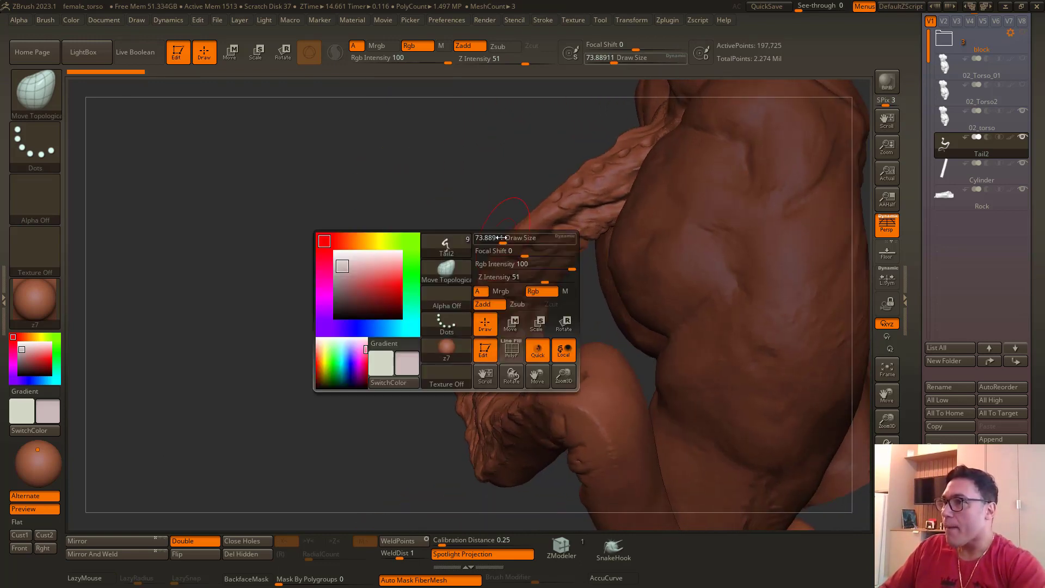
{"action": "left_click_drag", "start_coordinate": [500, 237], "coordinate": [486, 250]}
{"action": "mouse_move", "coordinate": [428, 221]}
{"action": "left_mouse_down"}
{"action": "mouse_move", "coordinate": [427, 184]}
{"action": "mouse_move", "coordinate": [453, 279]}
{"action": "mouse_move", "coordinate": [468, 258]}
{"action": "mouse_move", "coordinate": [466, 238]}
{"action": "mouse_move", "coordinate": [472, 250]}
{"action": "mouse_move", "coordinate": [455, 233]}
{"action": "left_mouse_up"}
{"action": "key", "text": "space"}
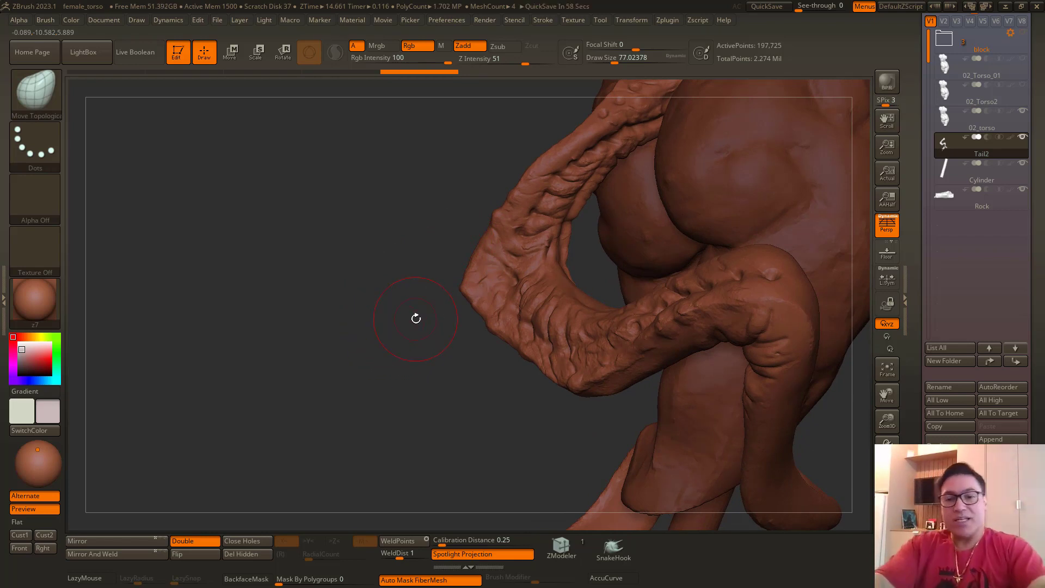
Step: Draw a red annotation beside the model showing the tail's angular silhouette with small bumps, and undo the extra second line
{"action": "key", "text": "ctrl+shift"}
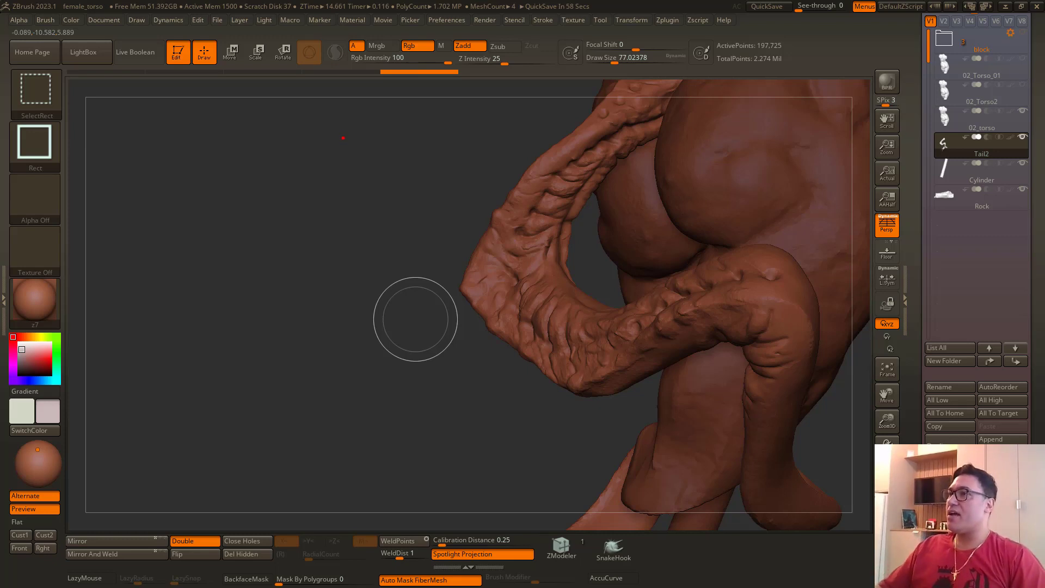
{"action": "mouse_move", "coordinate": [343, 132]}
{"action": "left_mouse_down"}
{"action": "mouse_move", "coordinate": [227, 219]}
{"action": "mouse_move", "coordinate": [210, 338]}
{"action": "mouse_move", "coordinate": [377, 464]}
{"action": "left_mouse_up"}
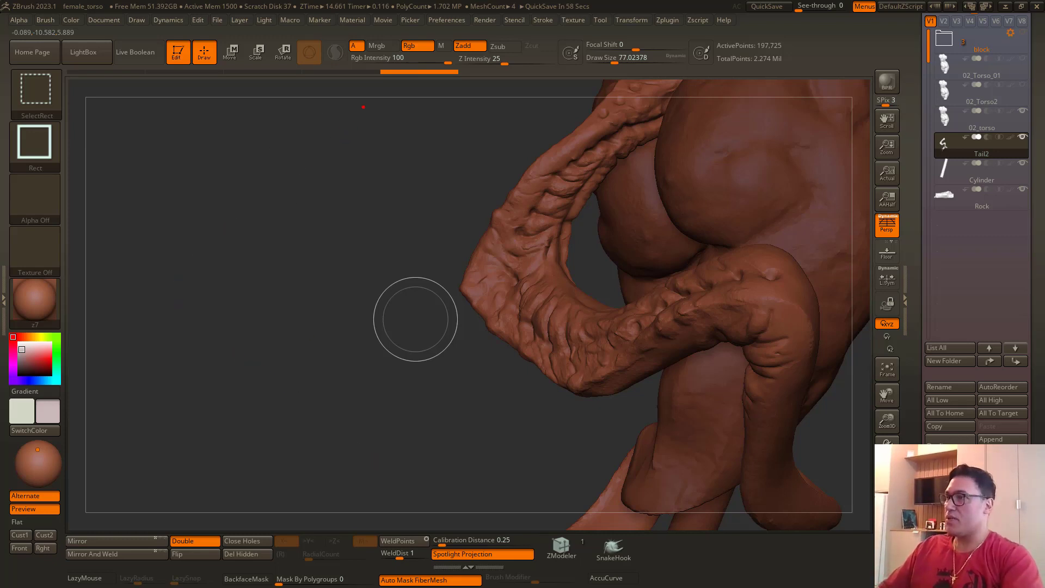
{"action": "mouse_move", "coordinate": [373, 104]}
{"action": "left_mouse_down"}
{"action": "mouse_move", "coordinate": [195, 253]}
{"action": "mouse_move", "coordinate": [361, 428]}
{"action": "mouse_move", "coordinate": [532, 397]}
{"action": "mouse_move", "coordinate": [548, 447]}
{"action": "left_mouse_up"}
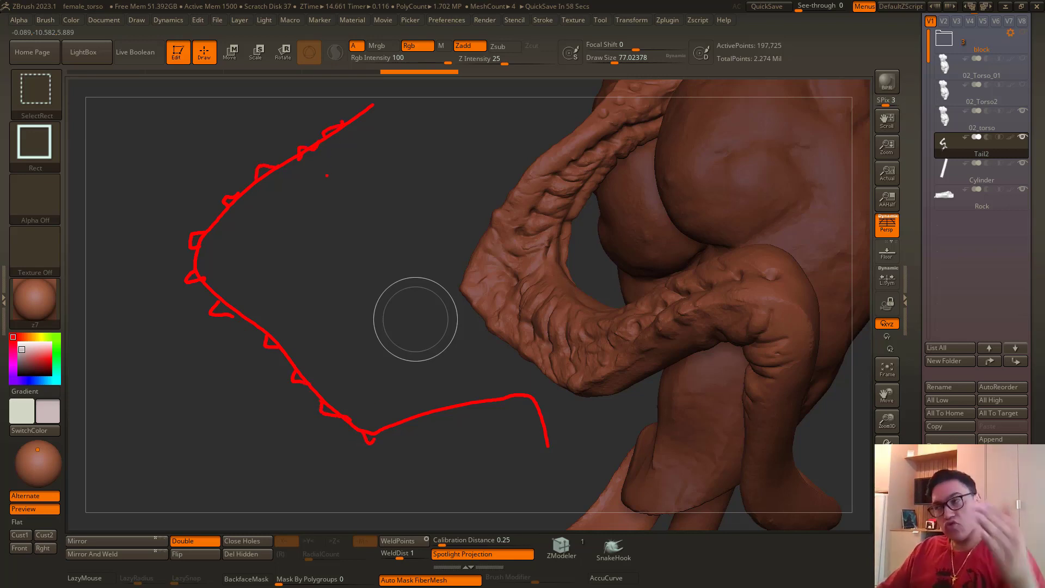
{"action": "mouse_move", "coordinate": [384, 123]}
{"action": "left_mouse_down"}
{"action": "mouse_move", "coordinate": [350, 392]}
{"action": "mouse_move", "coordinate": [532, 391]}
{"action": "mouse_move", "coordinate": [556, 430]}
{"action": "left_mouse_up"}
{"action": "key", "text": "ctrl+z"}
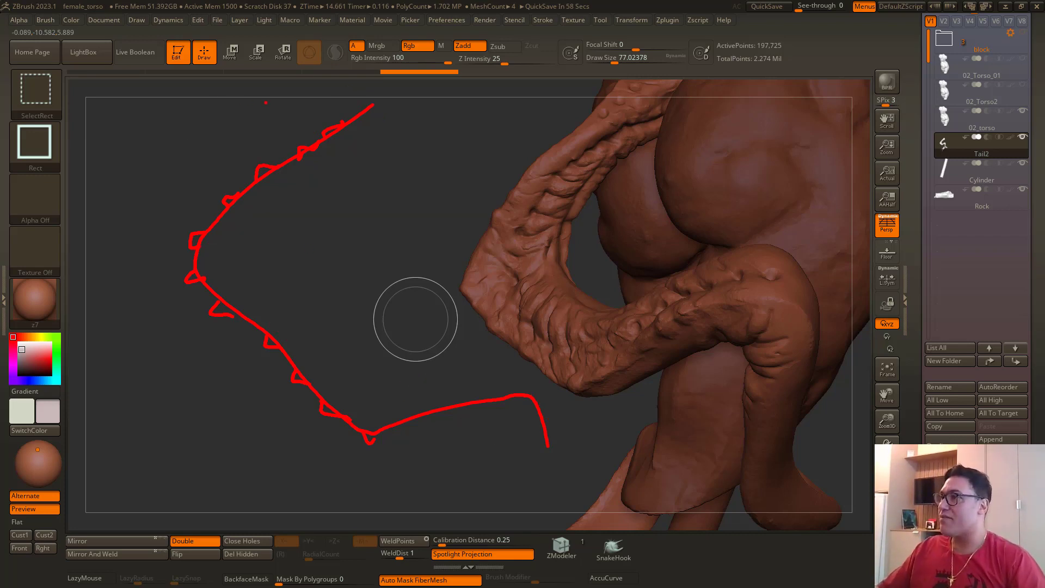
Step: Draw a second red annotation showing a wavy tail silhouette with small bumps along its edge, and clear all annotations
{"action": "mouse_move", "coordinate": [210, 99]}
{"action": "left_mouse_down"}
{"action": "mouse_move", "coordinate": [105, 227]}
{"action": "mouse_move", "coordinate": [141, 315]}
{"action": "mouse_move", "coordinate": [232, 390]}
{"action": "mouse_move", "coordinate": [450, 497]}
{"action": "left_mouse_up"}
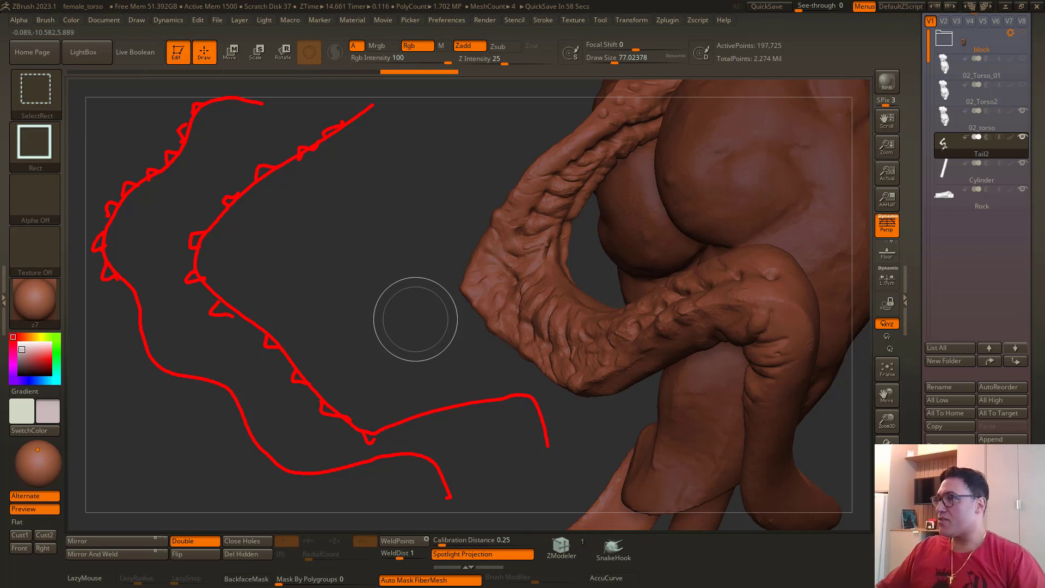
{"action": "left_click_drag", "start_coordinate": [155, 379], "coordinate": [166, 375]}
{"action": "left_click_drag", "start_coordinate": [177, 376], "coordinate": [178, 388]}
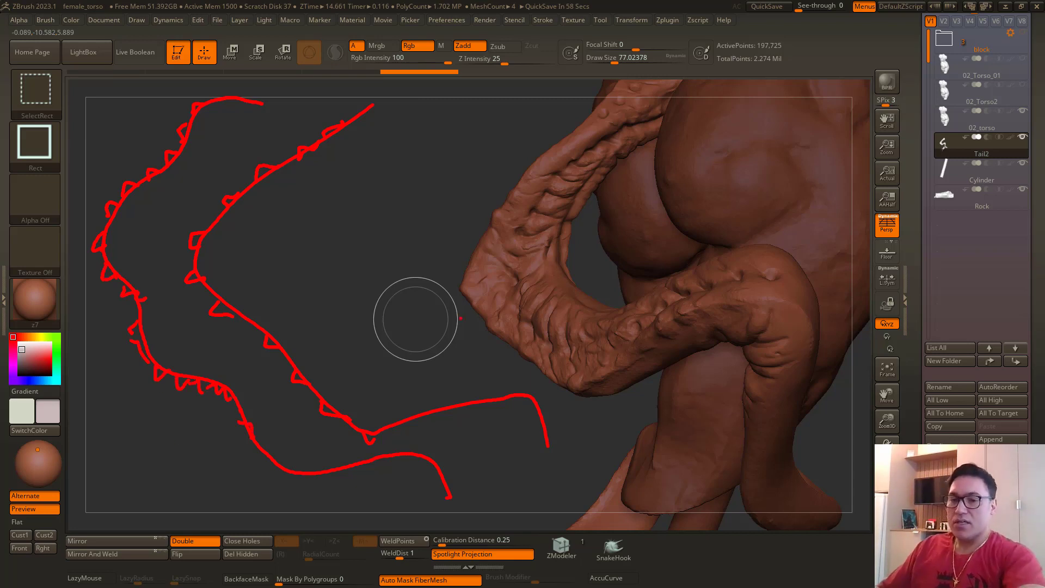
{"action": "key", "text": "Escape"}
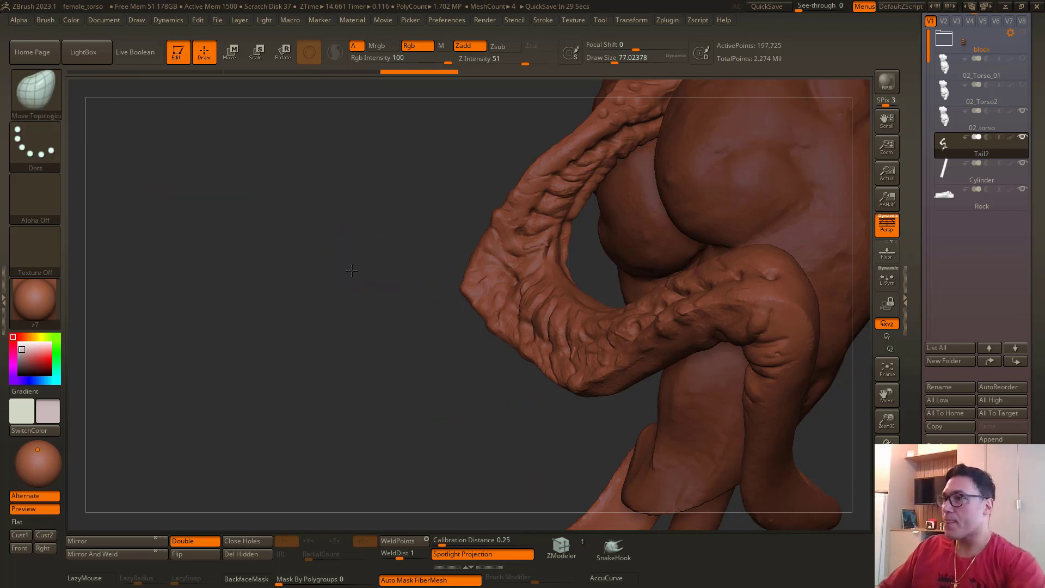
Step: Reshape the outer contour of the tail's upper stretch and bend with Move Topological at a draw size of about 77
{"action": "mouse_move", "coordinate": [351, 271]}
{"action": "left_mouse_down"}
{"action": "mouse_move", "coordinate": [455, 282]}
{"action": "mouse_move", "coordinate": [478, 224]}
{"action": "mouse_move", "coordinate": [499, 218]}
{"action": "left_mouse_up"}
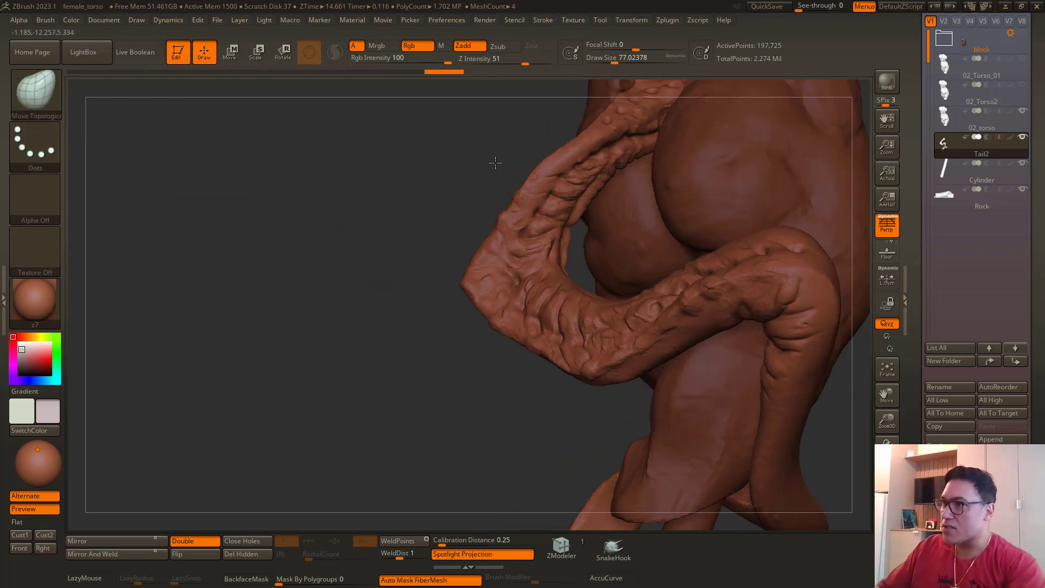
{"action": "left_click_drag", "start_coordinate": [492, 158], "coordinate": [531, 163]}
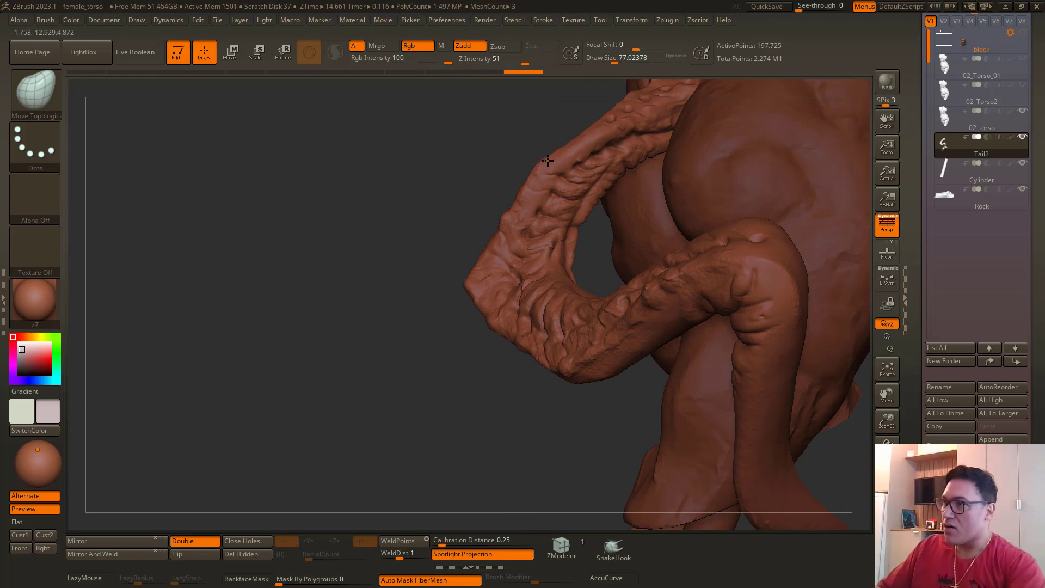
{"action": "mouse_move", "coordinate": [430, 280]}
{"action": "left_mouse_down"}
{"action": "mouse_move", "coordinate": [457, 299]}
{"action": "mouse_move", "coordinate": [441, 301]}
{"action": "mouse_move", "coordinate": [381, 252]}
{"action": "mouse_move", "coordinate": [427, 262]}
{"action": "left_mouse_up"}
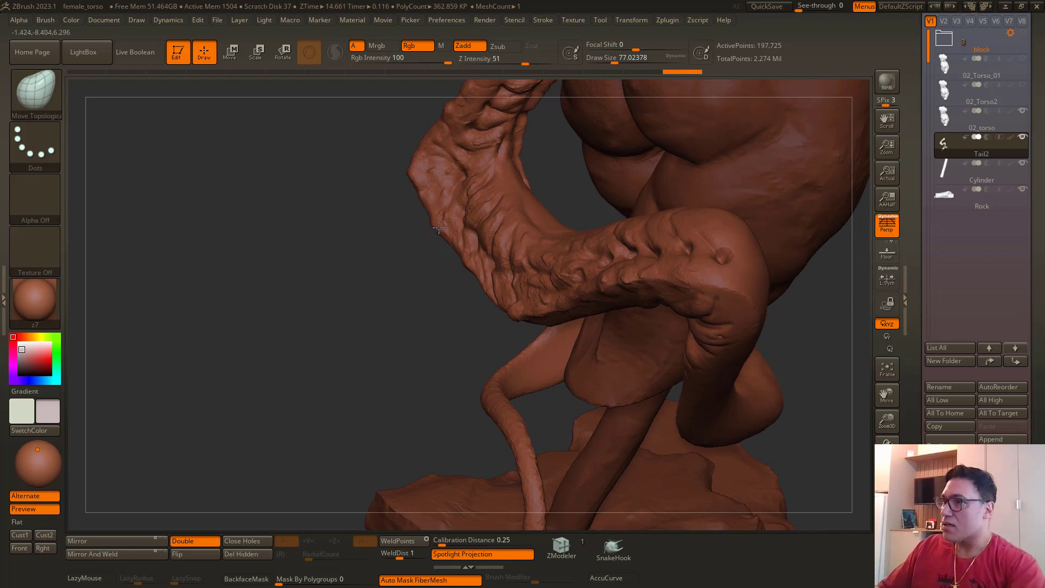
{"action": "left_click_drag", "start_coordinate": [300, 243], "coordinate": [371, 293]}
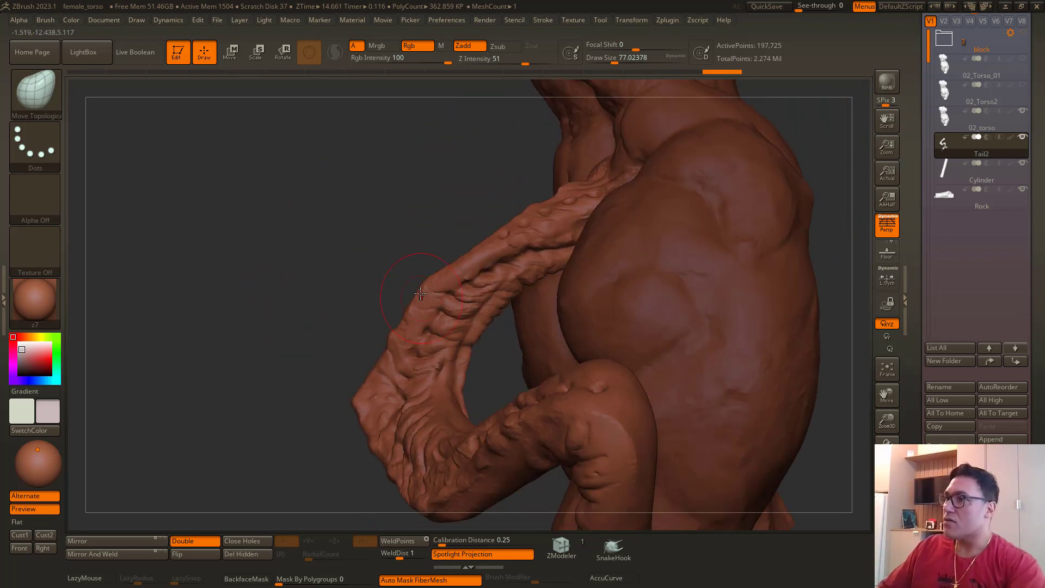
{"action": "left_click_drag", "start_coordinate": [529, 206], "coordinate": [487, 236]}
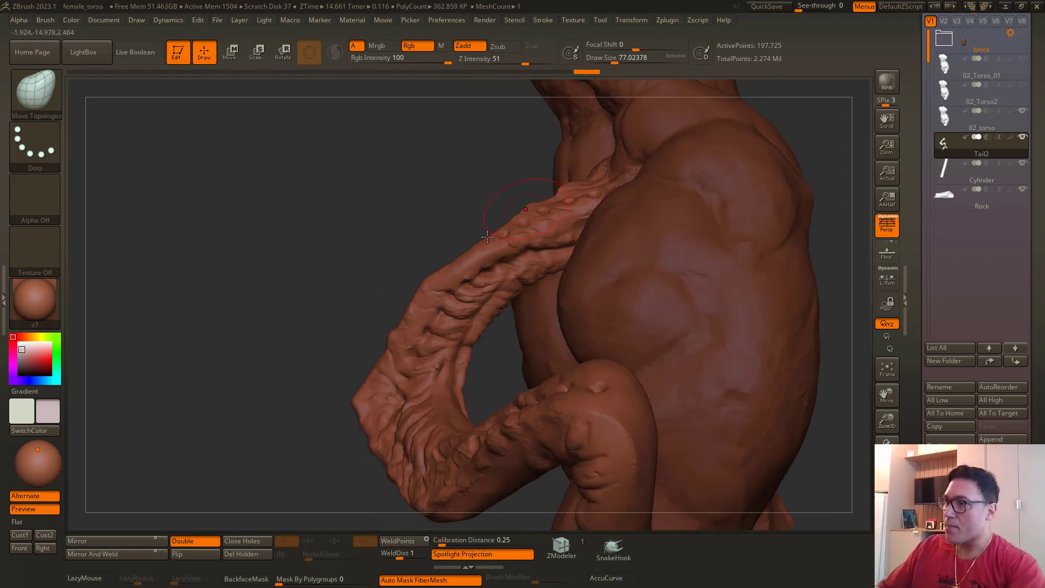
{"action": "mouse_move", "coordinate": [379, 255]}
{"action": "left_mouse_down"}
{"action": "mouse_move", "coordinate": [311, 266]}
{"action": "mouse_move", "coordinate": [289, 229]}
{"action": "mouse_move", "coordinate": [182, 223]}
{"action": "mouse_move", "coordinate": [341, 266]}
{"action": "mouse_move", "coordinate": [381, 316]}
{"action": "left_mouse_up"}
Step: Reduce the draw size to about 54 and refine the tail's contour between its root and first bend
{"action": "key", "text": "space"}
{"action": "left_click_drag", "start_coordinate": [500, 307], "coordinate": [493, 307]}
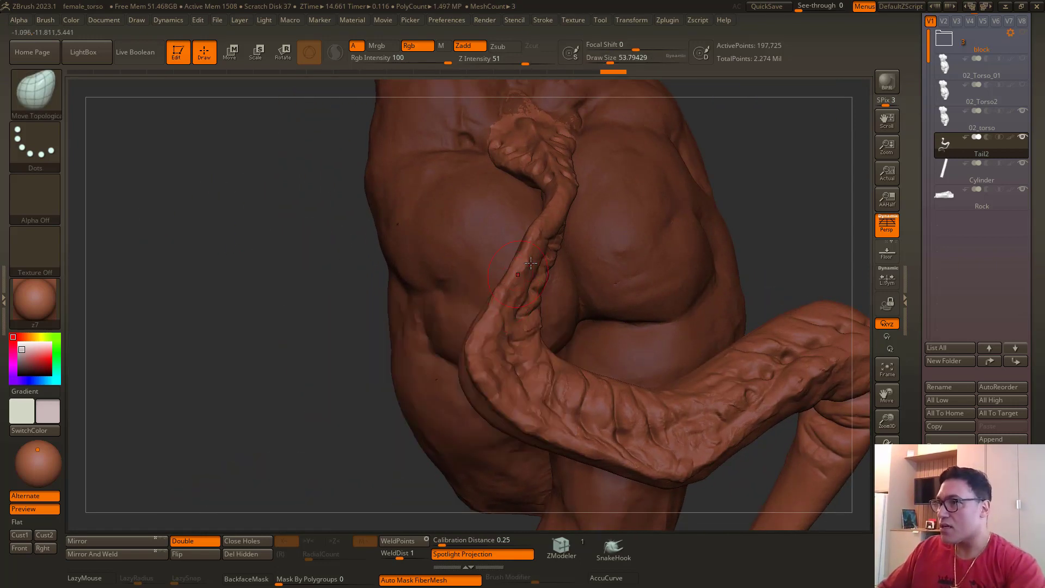
{"action": "mouse_move", "coordinate": [530, 263]}
{"action": "left_mouse_down"}
{"action": "mouse_move", "coordinate": [511, 277]}
{"action": "mouse_move", "coordinate": [516, 265]}
{"action": "left_mouse_up"}
{"action": "mouse_move", "coordinate": [326, 321]}
{"action": "left_mouse_down"}
{"action": "mouse_move", "coordinate": [332, 348]}
{"action": "mouse_move", "coordinate": [381, 365]}
{"action": "left_mouse_up"}
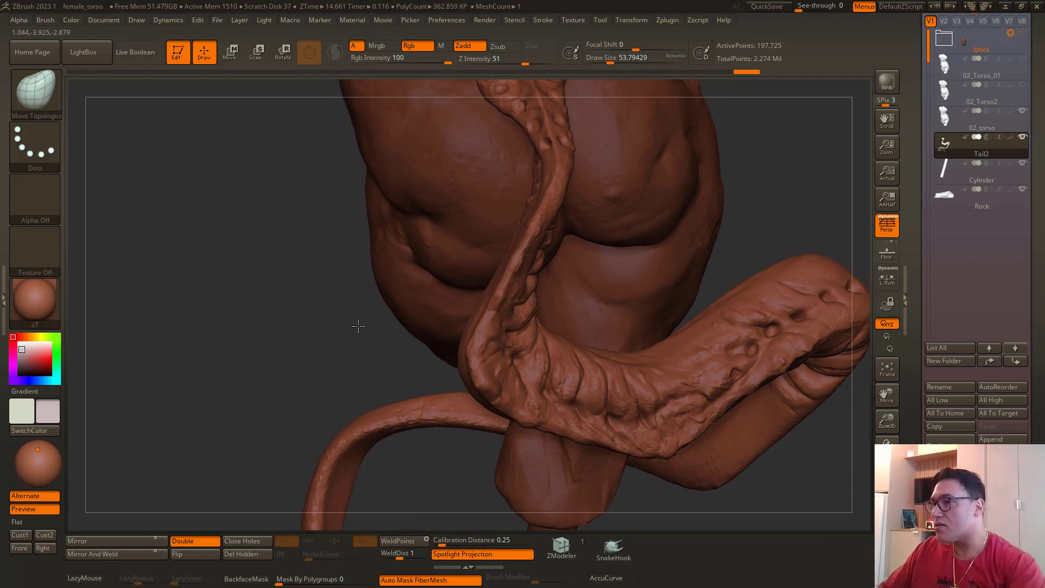
{"action": "left_click_drag", "start_coordinate": [358, 325], "coordinate": [490, 346]}
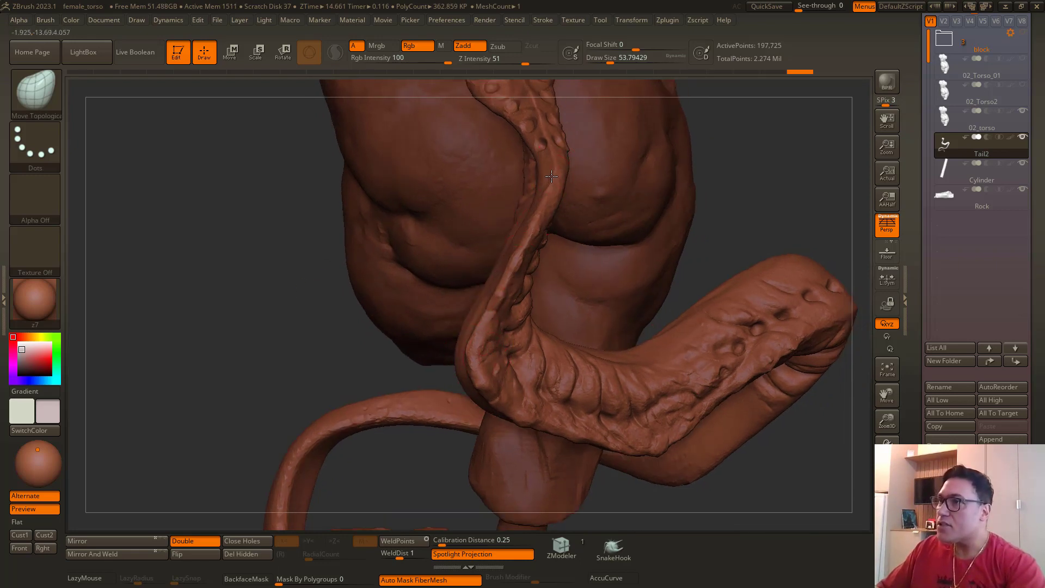
{"action": "left_click_drag", "start_coordinate": [327, 312], "coordinate": [473, 395]}
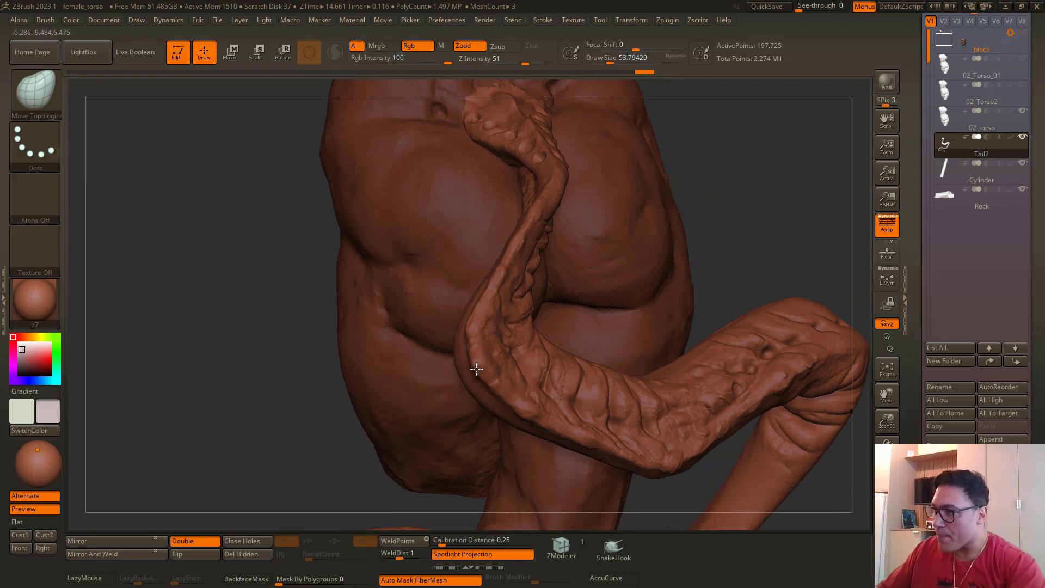
{"action": "left_click_drag", "start_coordinate": [333, 297], "coordinate": [304, 299]}
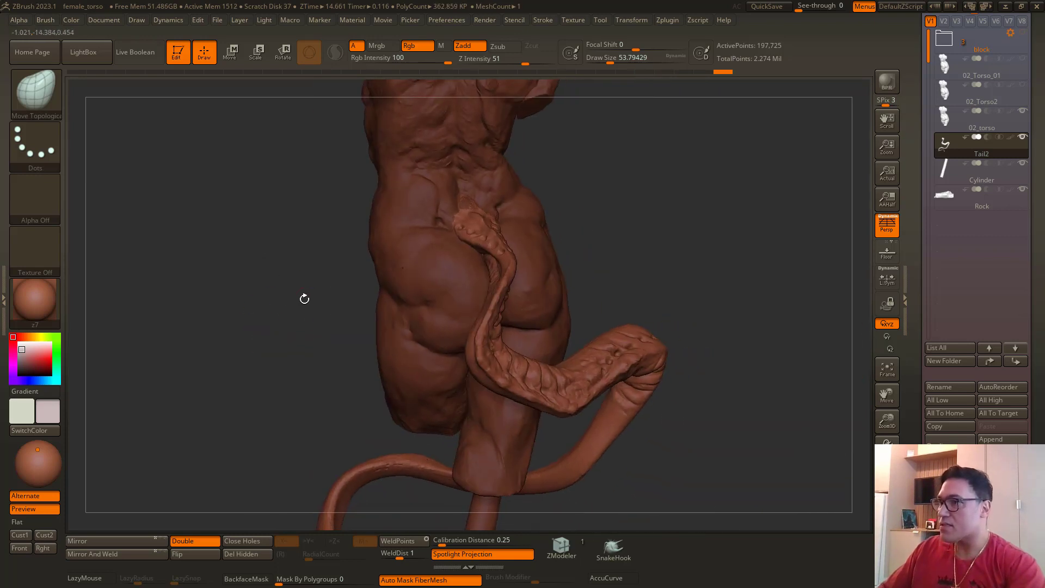
Step: Enlarge the Move Topological draw size to about 94 and adjust the tail's first bend from behind
{"action": "right_click_drag", "start_coordinate": [304, 299], "coordinate": [304, 332], "text": "ctrl"}
{"action": "key", "text": "space"}
{"action": "left_click_drag", "start_coordinate": [425, 444], "coordinate": [435, 444]}
{"action": "left_click_drag", "start_coordinate": [482, 337], "coordinate": [473, 333]}
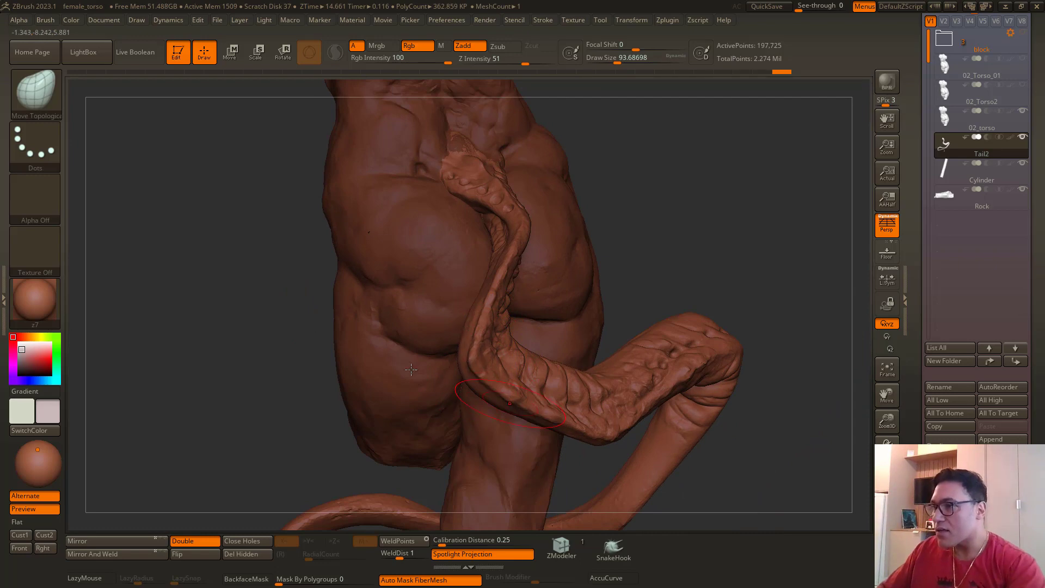
{"action": "left_click_drag", "start_coordinate": [310, 364], "coordinate": [339, 366]}
{"action": "right_click_drag", "start_coordinate": [459, 359], "coordinate": [437, 414]}
Step: Set the draw size to about 62 and sharpen the outer corner of the tail's bend
{"action": "key", "text": "space"}
{"action": "left_click_drag", "start_coordinate": [492, 342], "coordinate": [487, 342]}
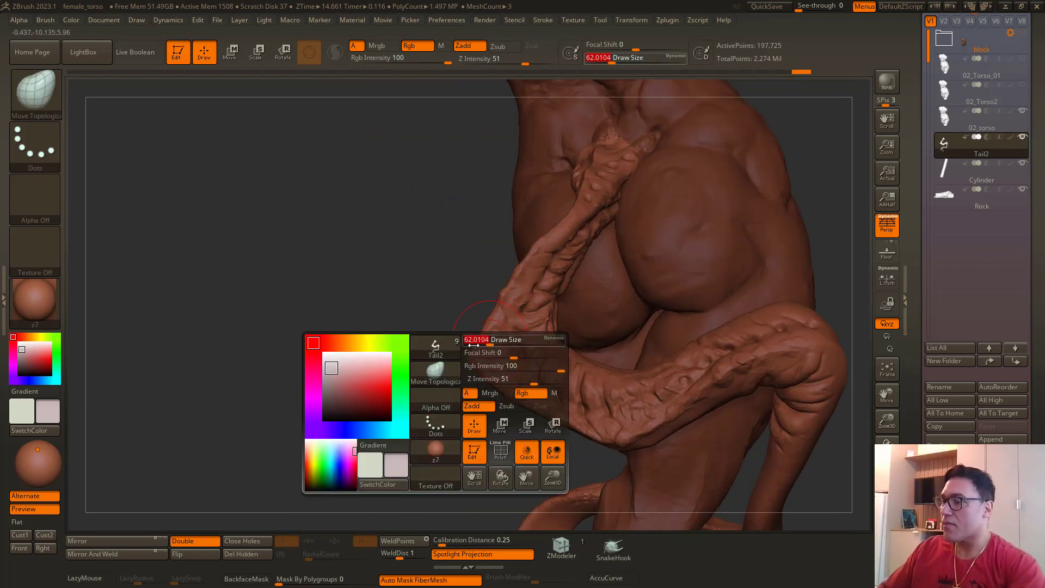
{"action": "right_click_drag", "start_coordinate": [487, 343], "coordinate": [477, 359]}
{"action": "left_click_drag", "start_coordinate": [482, 357], "coordinate": [488, 360]}
{"action": "right_click_drag", "start_coordinate": [387, 352], "coordinate": [362, 253], "text": "ctrl"}
{"action": "right_click_drag", "start_coordinate": [280, 350], "coordinate": [327, 386], "text": "ctrl"}
Step: Raise the draw size to about 104 for broad adjustments at the tail's bend, and lower it to about 101
{"action": "key", "text": "space"}
{"action": "left_click_drag", "start_coordinate": [534, 330], "coordinate": [541, 330]}
{"action": "left_click_drag", "start_coordinate": [538, 289], "coordinate": [539, 289]}
{"action": "right_click_drag", "start_coordinate": [408, 252], "coordinate": [436, 300], "text": "ctrl"}
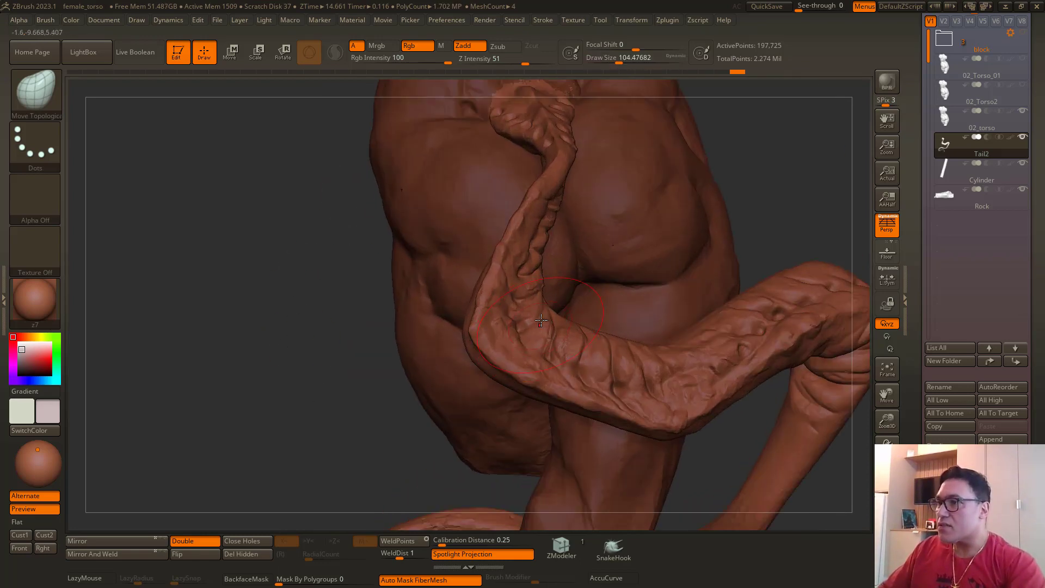
{"action": "key", "text": "space"}
{"action": "left_click_drag", "start_coordinate": [536, 329], "coordinate": [509, 234]}
Step: Switch to the Inflat brush, set its draw size to about 83, and bring the whole figure into view
{"action": "key", "text": "b"}
{"action": "key", "text": "i"}
{"action": "key", "text": "n"}
{"action": "right_click_drag", "start_coordinate": [512, 228], "coordinate": [481, 223]}
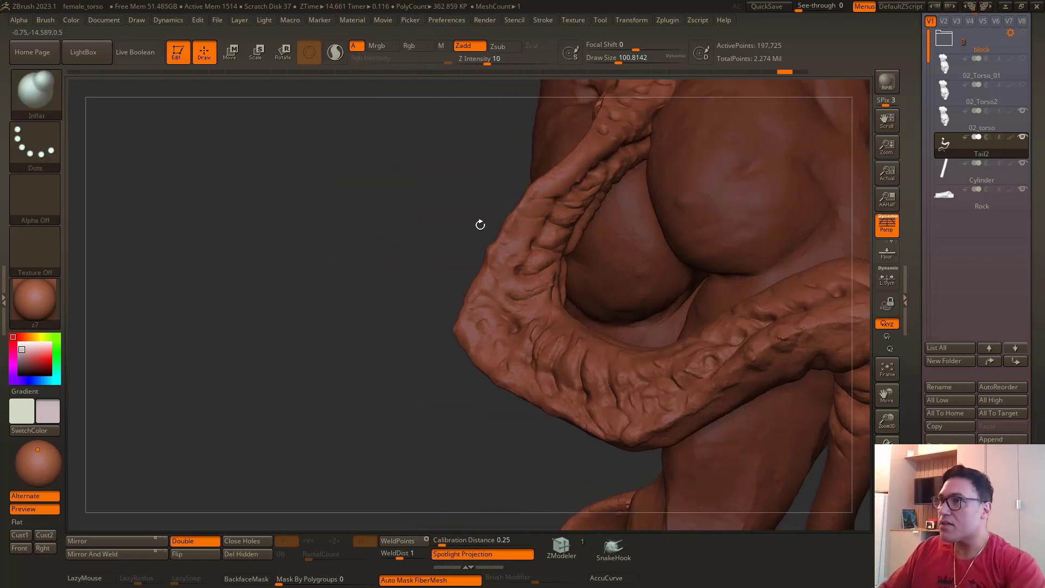
{"action": "key", "text": "space"}
{"action": "left_click_drag", "start_coordinate": [554, 223], "coordinate": [551, 224]}
{"action": "mouse_move", "coordinate": [392, 234]}
{"action": "right_mouse_down"}
{"action": "mouse_move", "coordinate": [420, 234]}
{"action": "mouse_move", "coordinate": [294, 98]}
{"action": "mouse_move", "coordinate": [307, 278]}
{"action": "mouse_move", "coordinate": [257, 338]}
{"action": "mouse_move", "coordinate": [275, 379]}
{"action": "right_mouse_up"}
{"action": "mouse_move", "coordinate": [252, 289]}
{"action": "right_mouse_down", "text": "alt"}
{"action": "mouse_move", "coordinate": [326, 312]}
{"action": "mouse_move", "coordinate": [321, 275]}
{"action": "right_mouse_up", "text": "alt"}
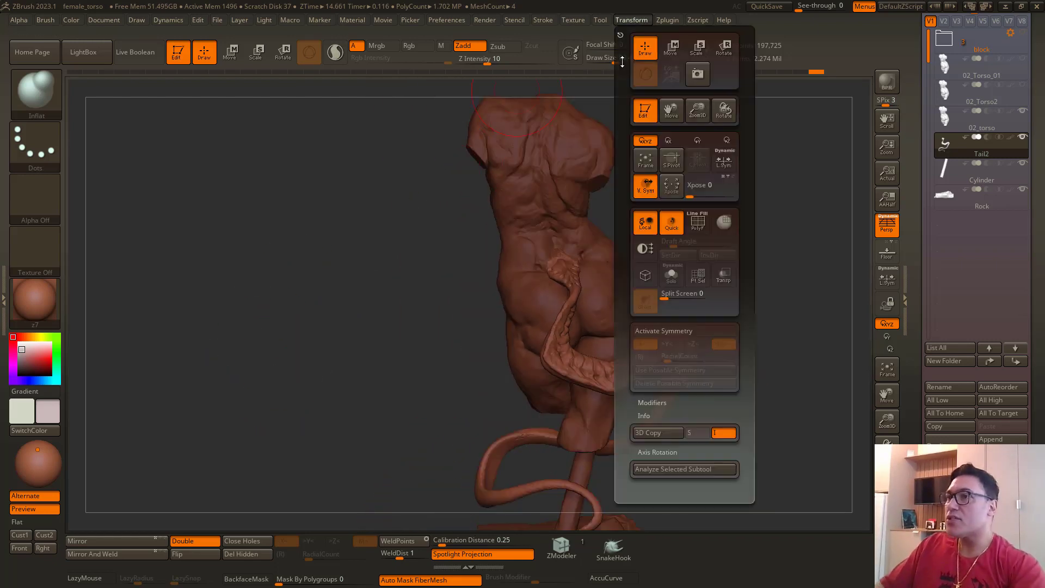
Step: Export the visible subtools as FBX, overwriting 01_FemaleTorso.fbx in the marmoset folder
{"action": "left_click", "coordinate": [634, 21]}
{"action": "left_click", "coordinate": [667, 20]}
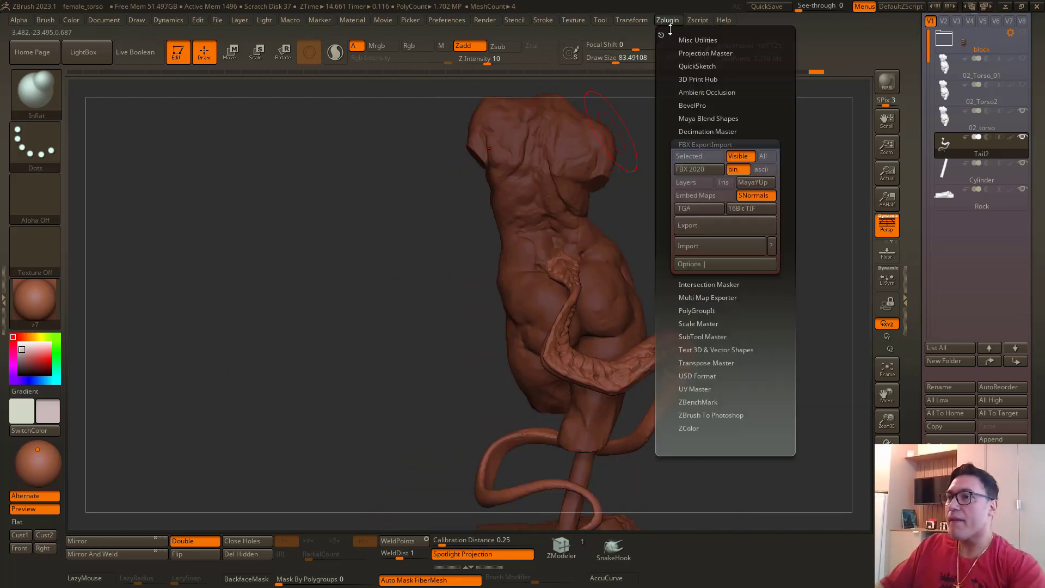
{"action": "left_click", "coordinate": [689, 233]}
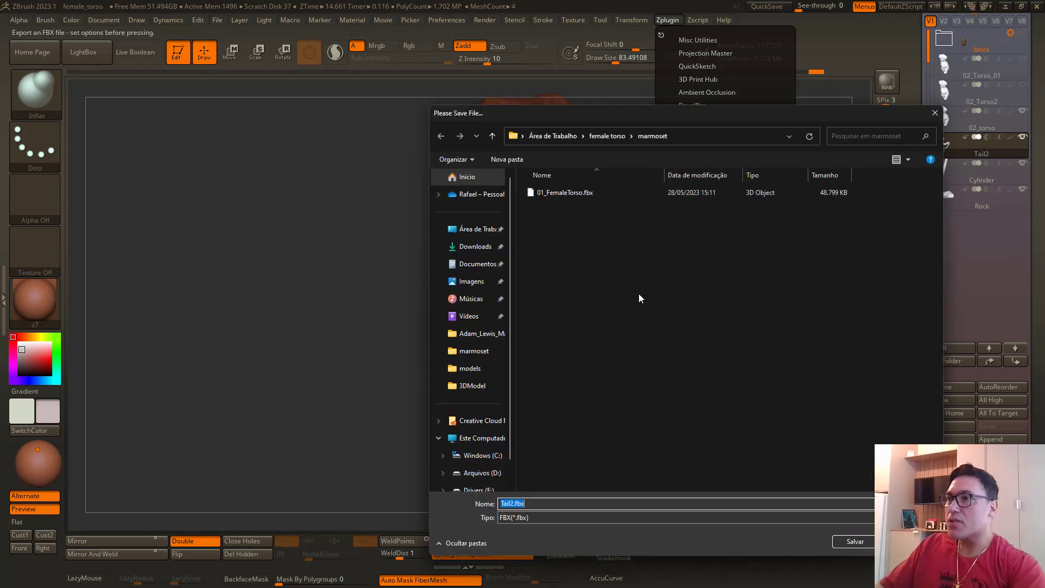
{"action": "double_click", "coordinate": [560, 192]}
{"action": "left_click", "coordinate": [548, 287]}
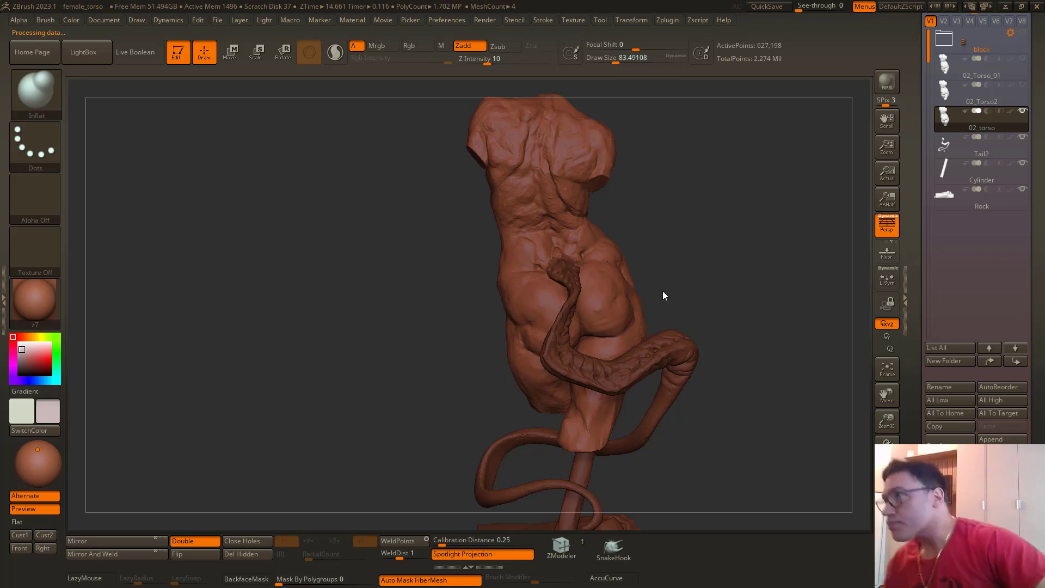
{"action": "left_click", "coordinate": [688, 346], "text": "alt"}
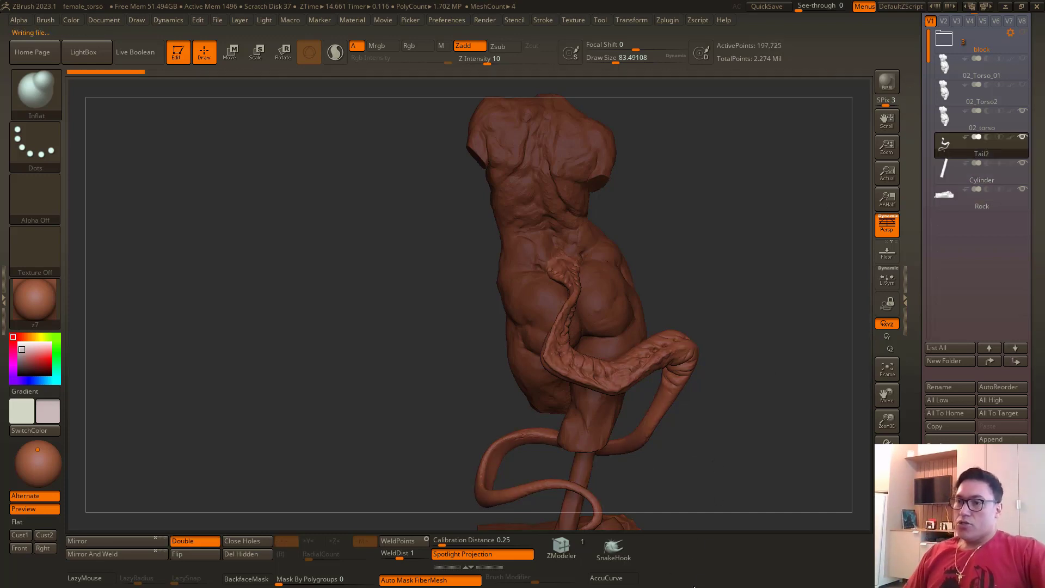
Step: Switch to Marmoset to inspect the updated tail render, and compare it with the earlier captures in Photoshop's Sem Título-2
{"action": "key", "text": "super"}
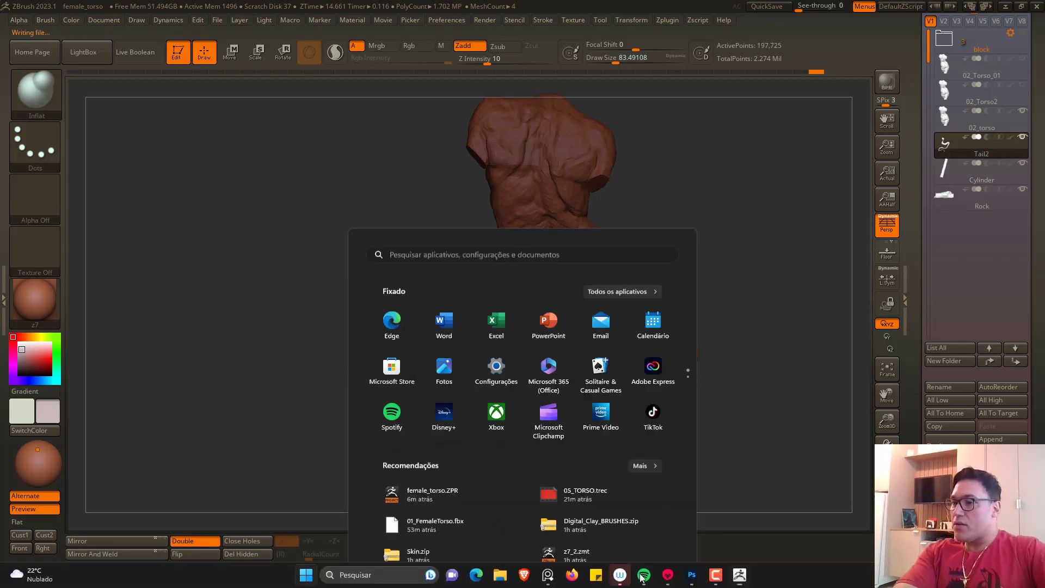
{"action": "left_click", "coordinate": [667, 575]}
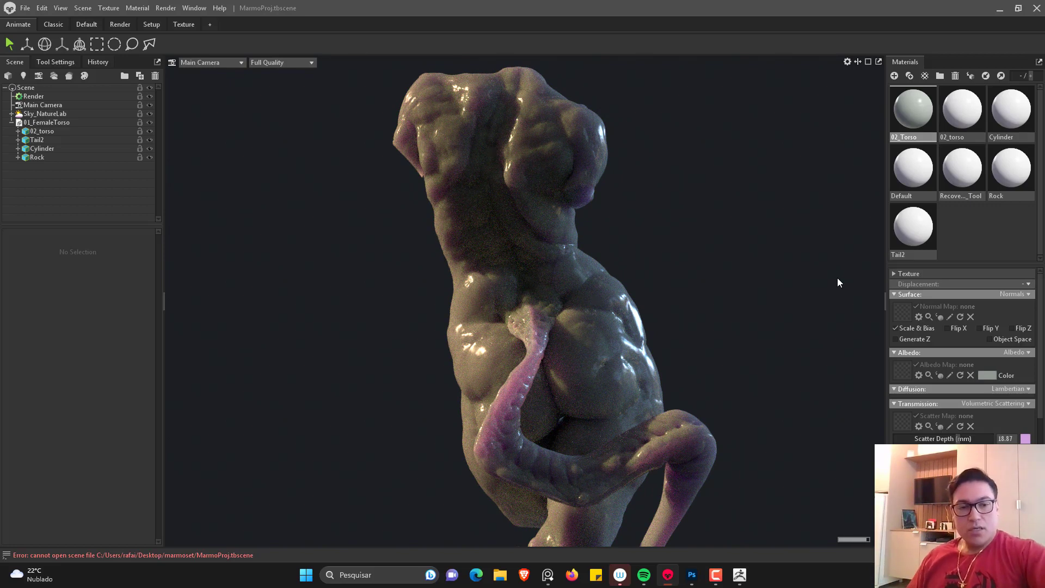
{"action": "left_click", "coordinate": [692, 575]}
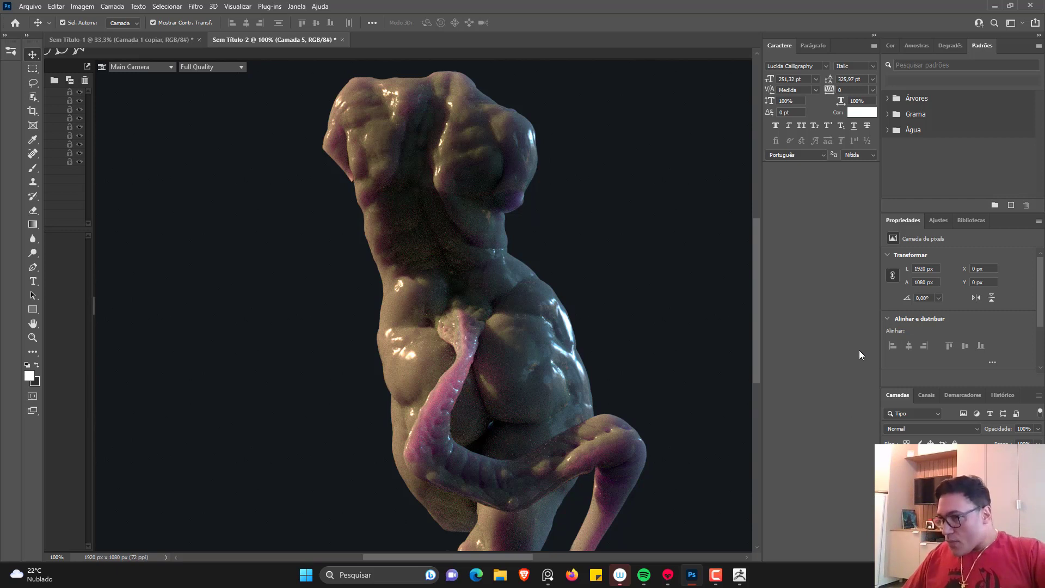
{"action": "left_click", "coordinate": [995, 6]}
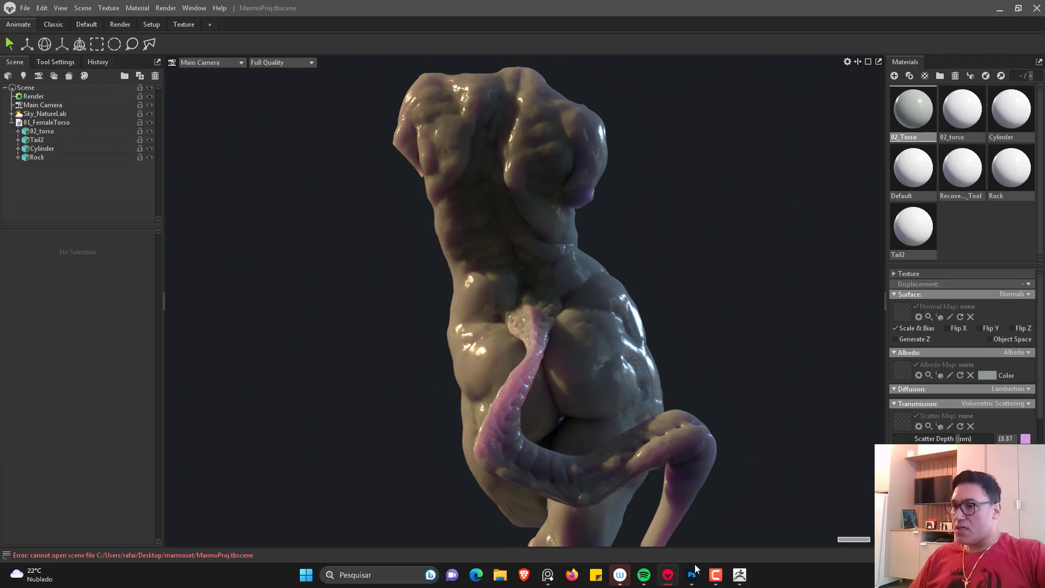
Step: Return to ZBrush, set the draw size to about 68, and make the 02_torso subtool active
{"action": "left_click", "coordinate": [741, 576]}
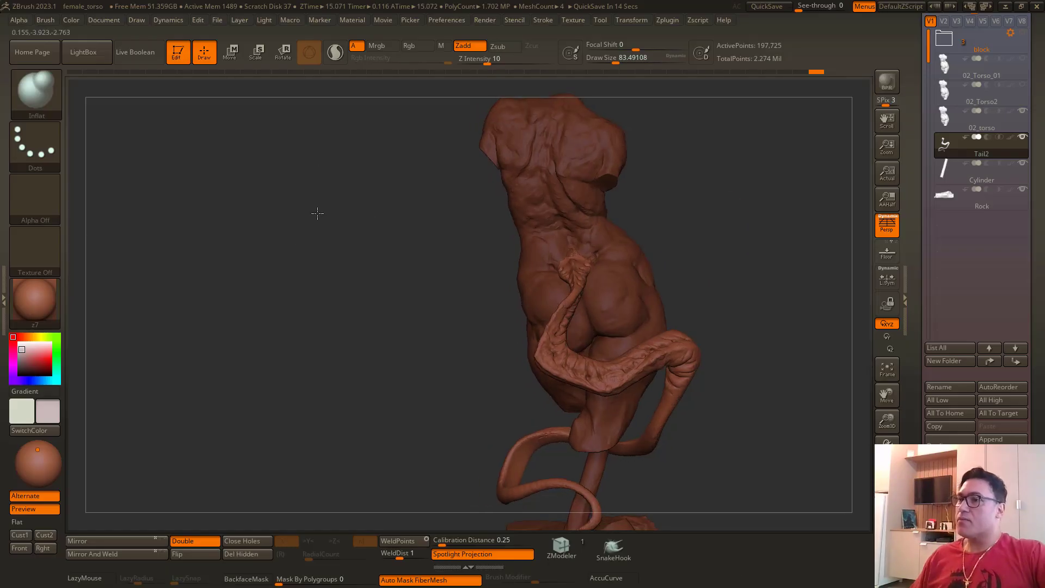
{"action": "left_click_drag", "start_coordinate": [329, 287], "coordinate": [506, 298]}
{"action": "right_click", "coordinate": [506, 298]}
{"action": "left_click_drag", "start_coordinate": [307, 256], "coordinate": [445, 322]}
{"action": "left_click", "coordinate": [445, 322], "text": "alt"}
{"action": "left_click_drag", "start_coordinate": [338, 315], "coordinate": [560, 315]}
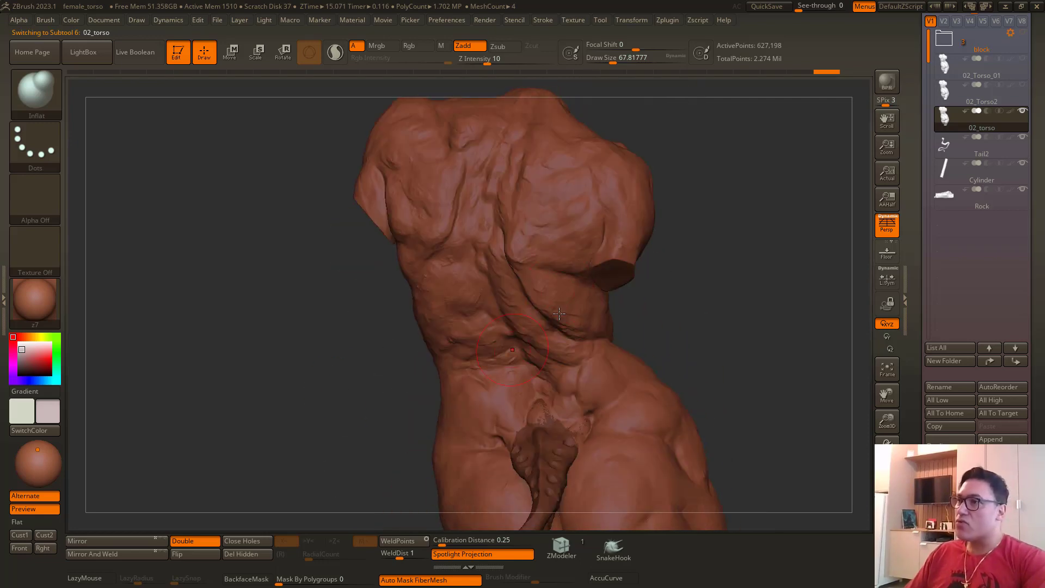
{"action": "mouse_move", "coordinate": [361, 341]}
{"action": "left_mouse_down"}
{"action": "mouse_move", "coordinate": [350, 380]}
{"action": "mouse_move", "coordinate": [384, 321]}
{"action": "mouse_move", "coordinate": [329, 304]}
{"action": "mouse_move", "coordinate": [341, 358]}
{"action": "left_mouse_up"}
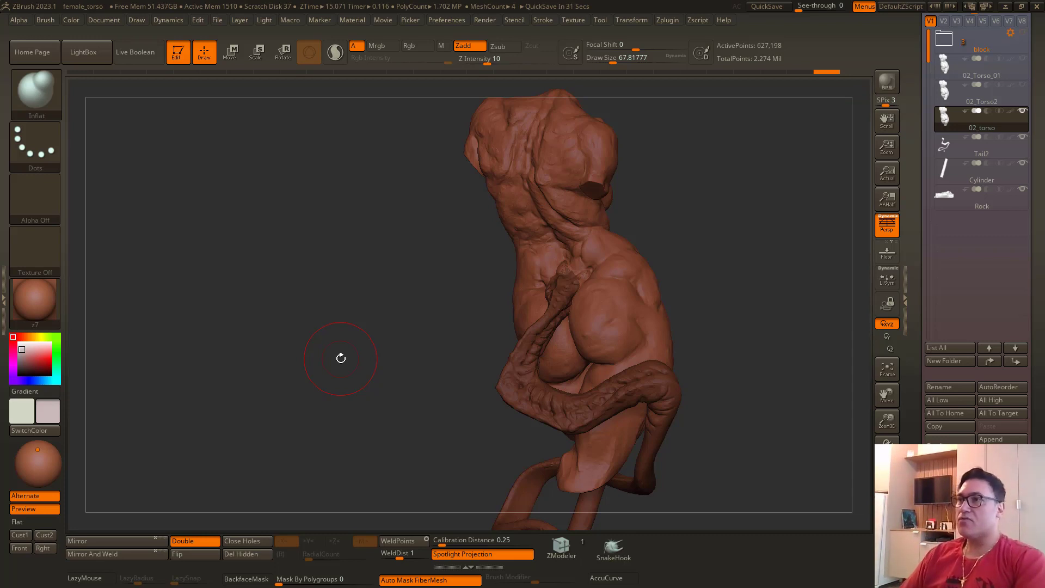
Step: Hide the side tray and interface panels, and examine the torso and tail from behind in the enlarged view
{"action": "left_click_drag", "start_coordinate": [203, 313], "coordinate": [240, 308]}
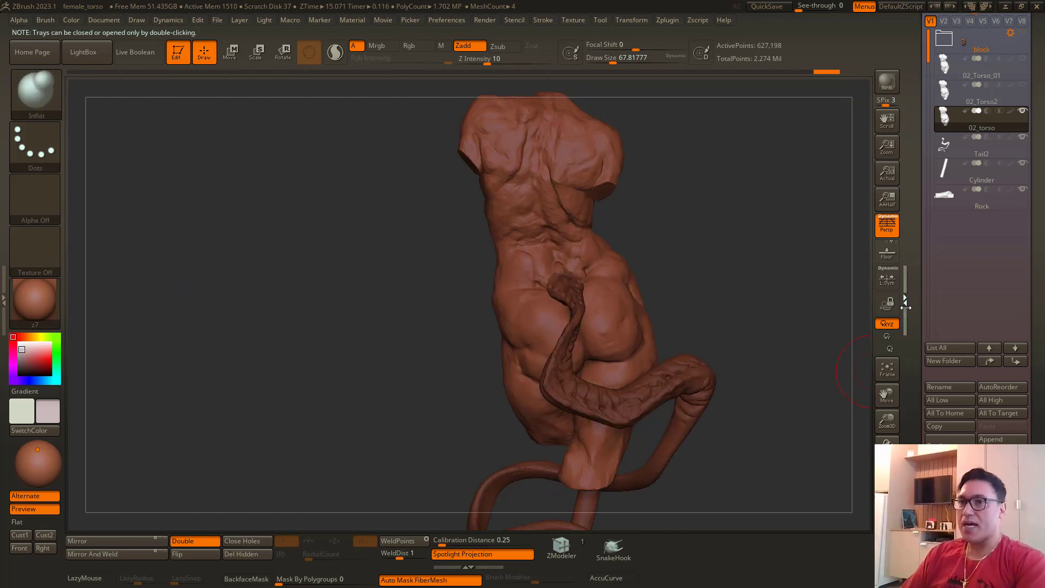
{"action": "double_click", "coordinate": [906, 307]}
{"action": "key", "text": "Tab"}
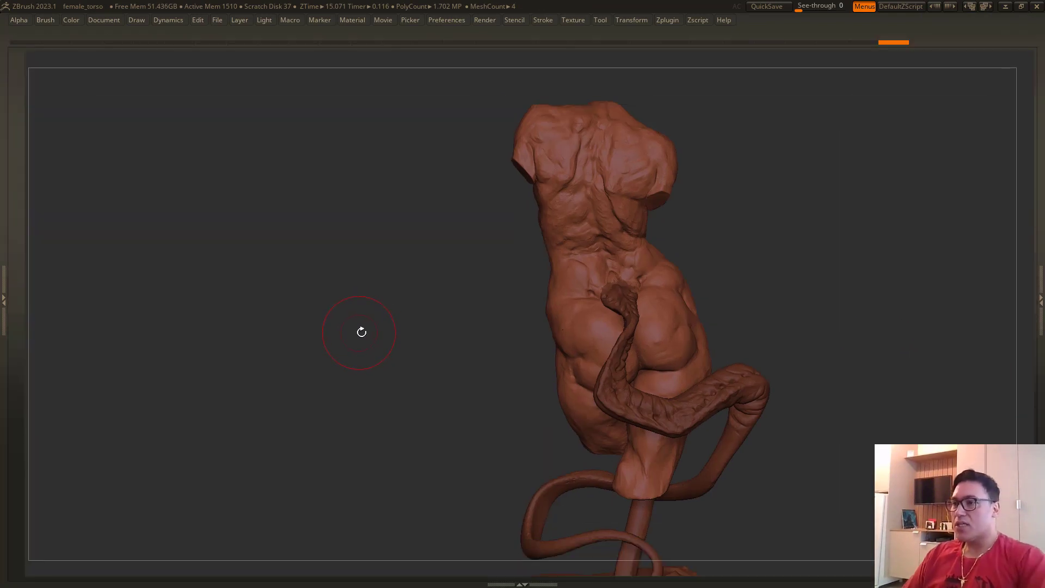
{"action": "left_click_drag", "start_coordinate": [359, 310], "coordinate": [602, 436]}
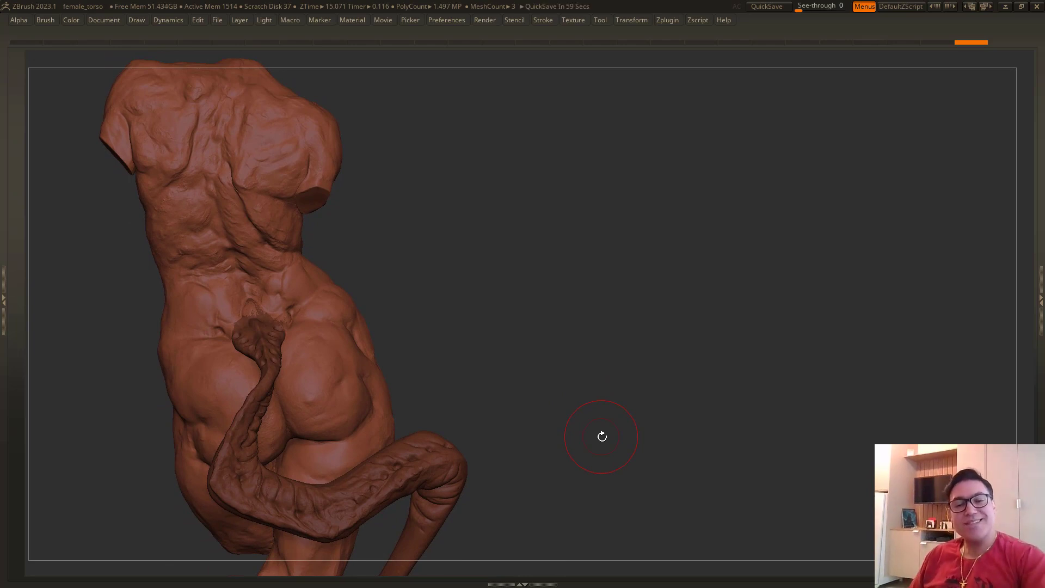